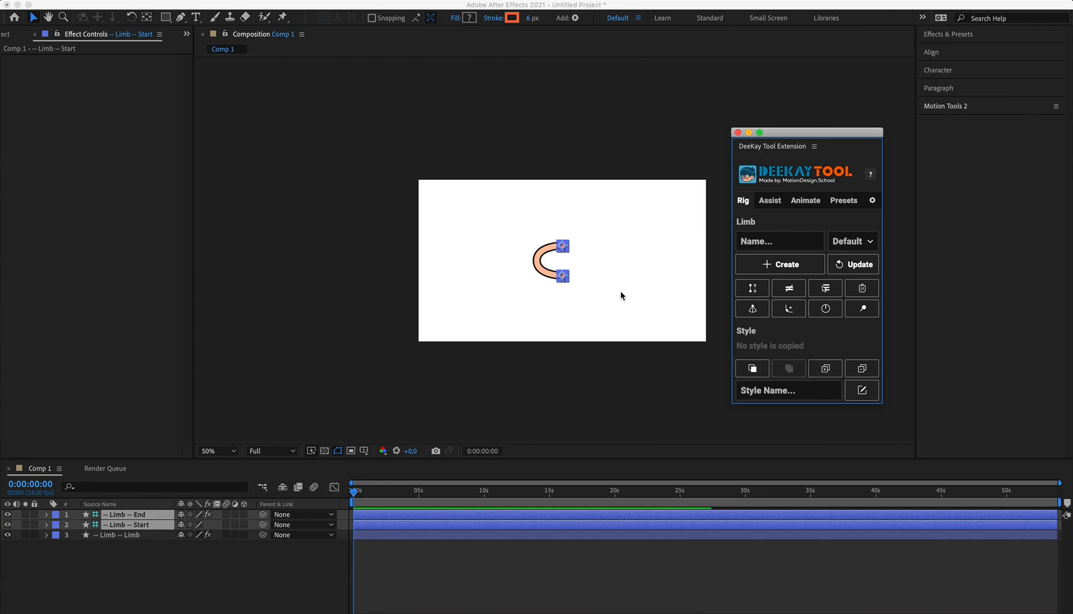
Reposition the limb's start and end controllers in the composition to reshape the curved limb.
click(575, 302)
scroll(568, 287, up, 6)
scroll(569, 287, down, 6)
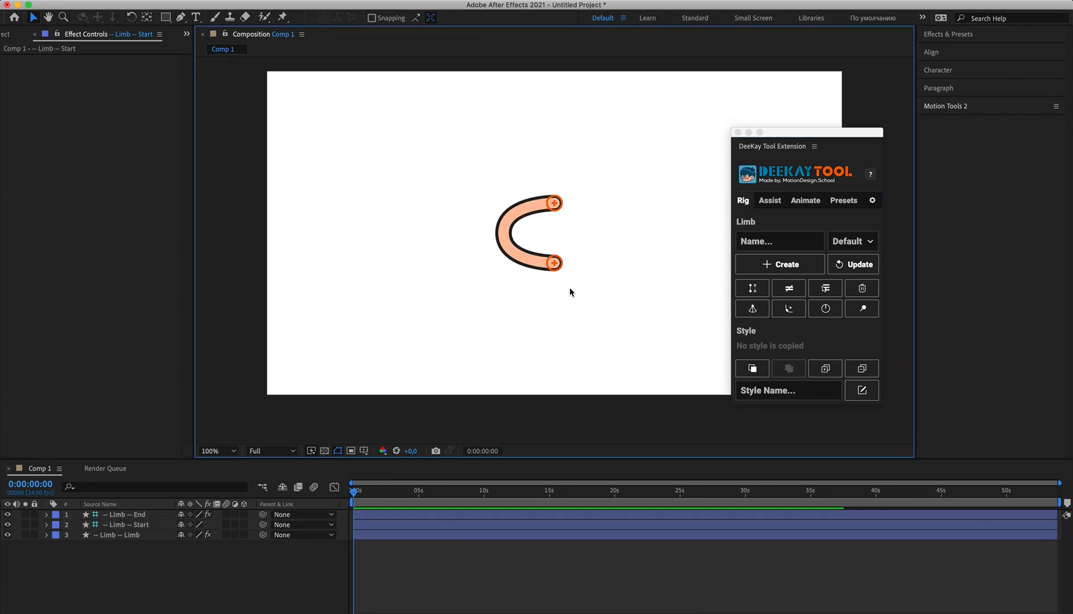
click(542, 235)
mouse_move(544, 239)
mouse_down()
mouse_move(498, 180)
mouse_move(548, 239)
mouse_move(551, 200)
mouse_move(546, 219)
mouse_up()
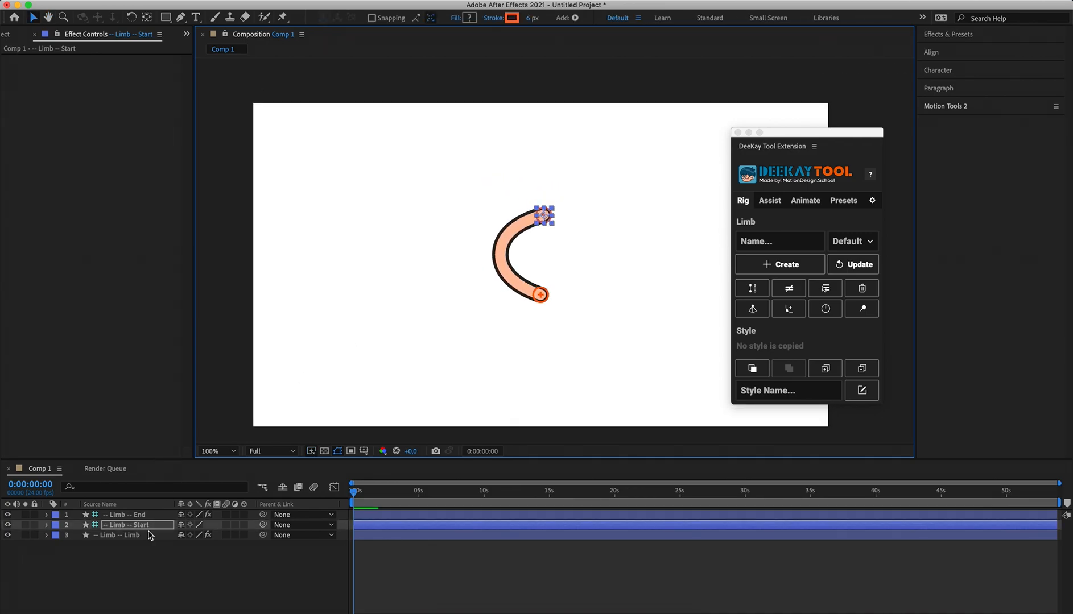
click(134, 515)
click(130, 525)
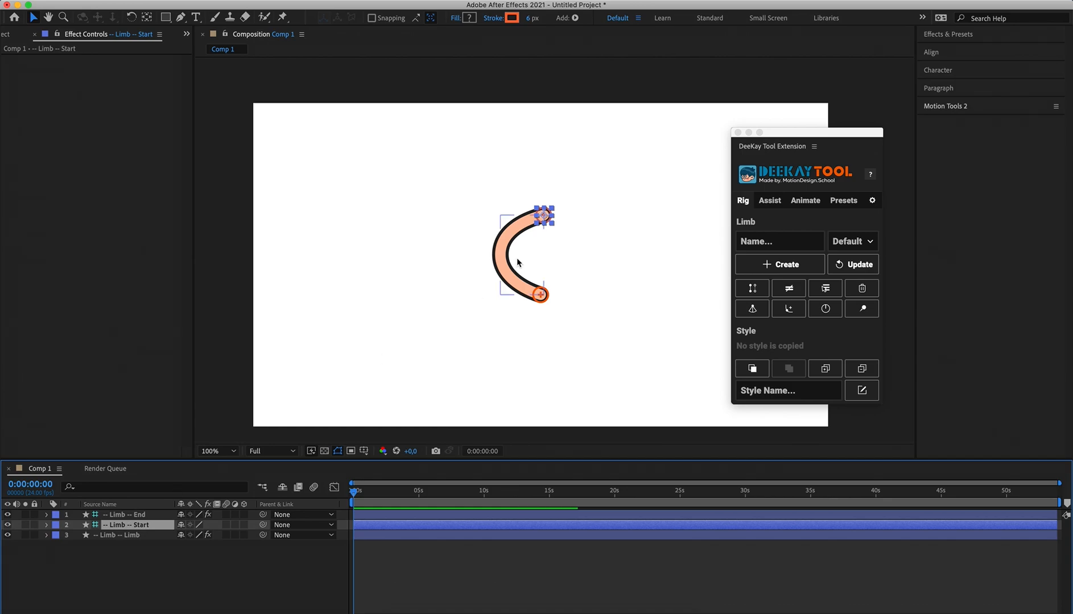
mouse_move(540, 294)
mouse_down()
mouse_move(542, 275)
mouse_move(538, 322)
mouse_move(545, 287)
mouse_up()
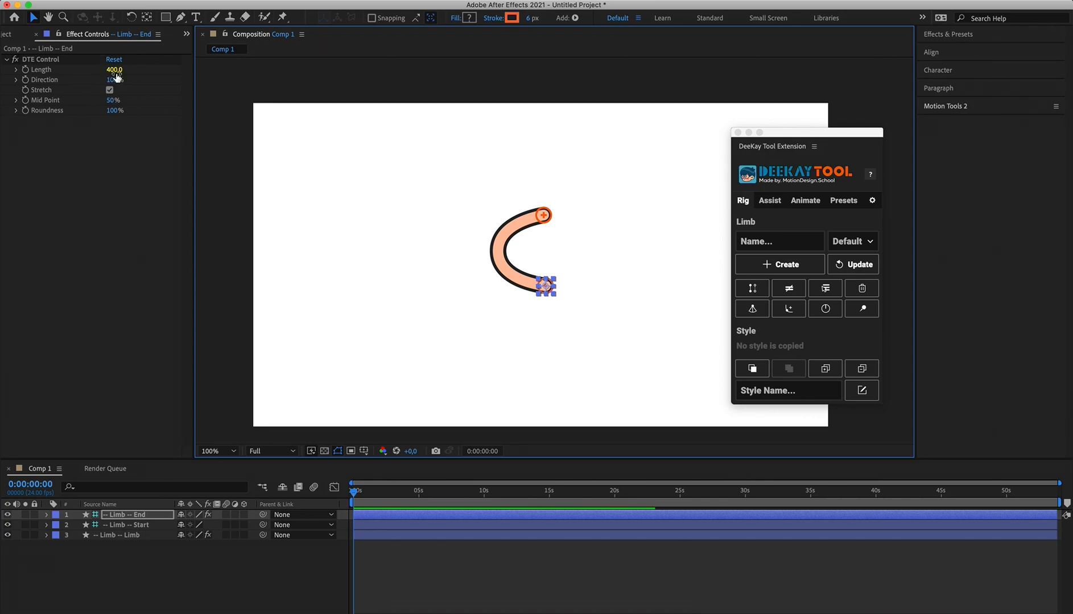
Try increasing the limb's length to 580 on the end controller, and undo the change.
drag(114, 69, 276, 290)
key(super+z)
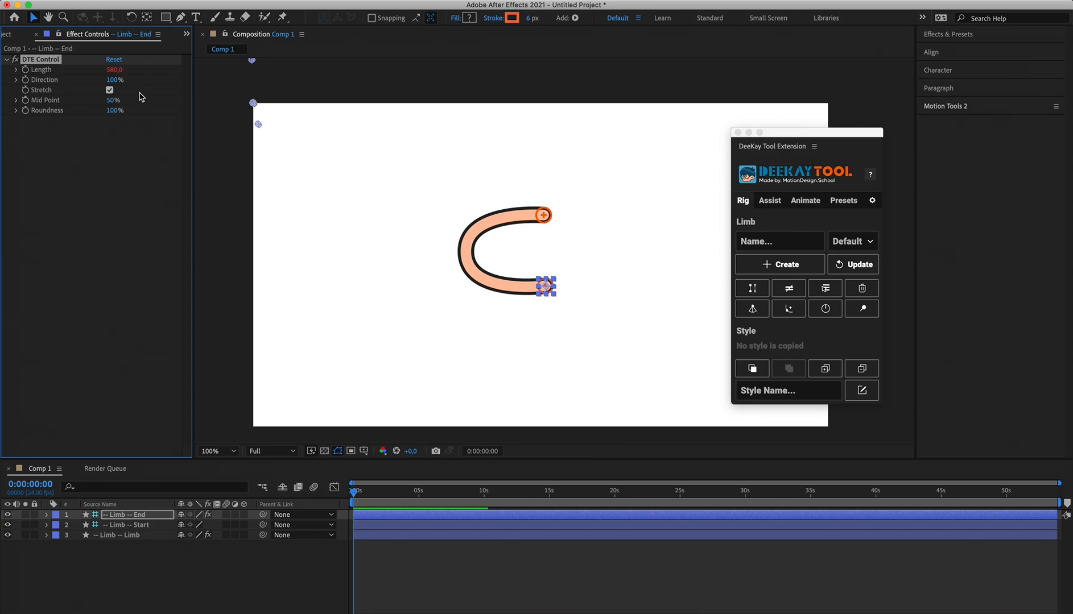
key(super+z)
Try an outline width of 16 on the limb's style, and set it back to 10.
click(146, 526)
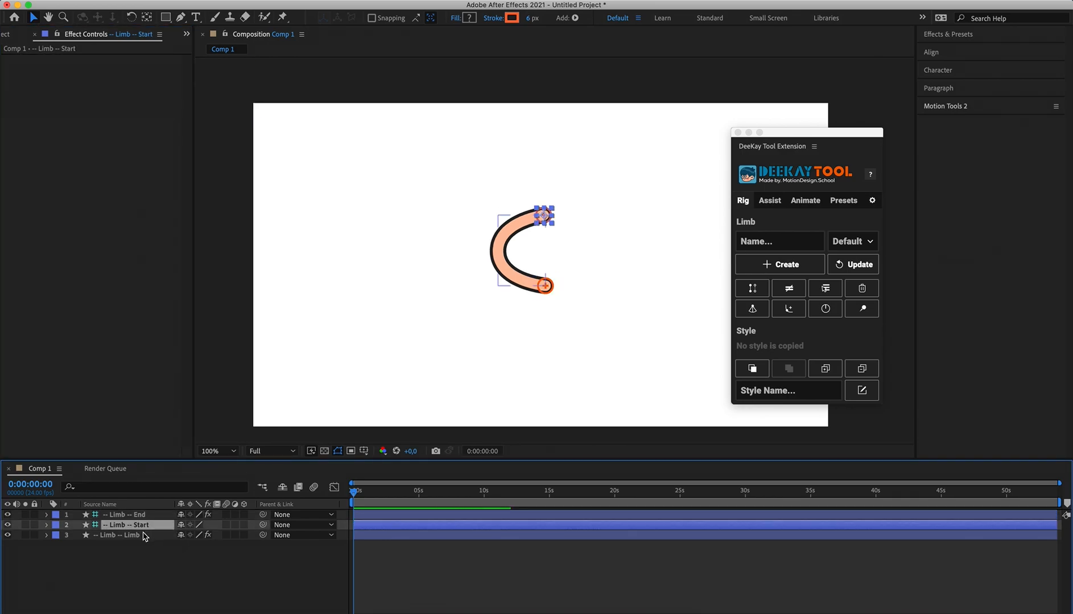
click(145, 535)
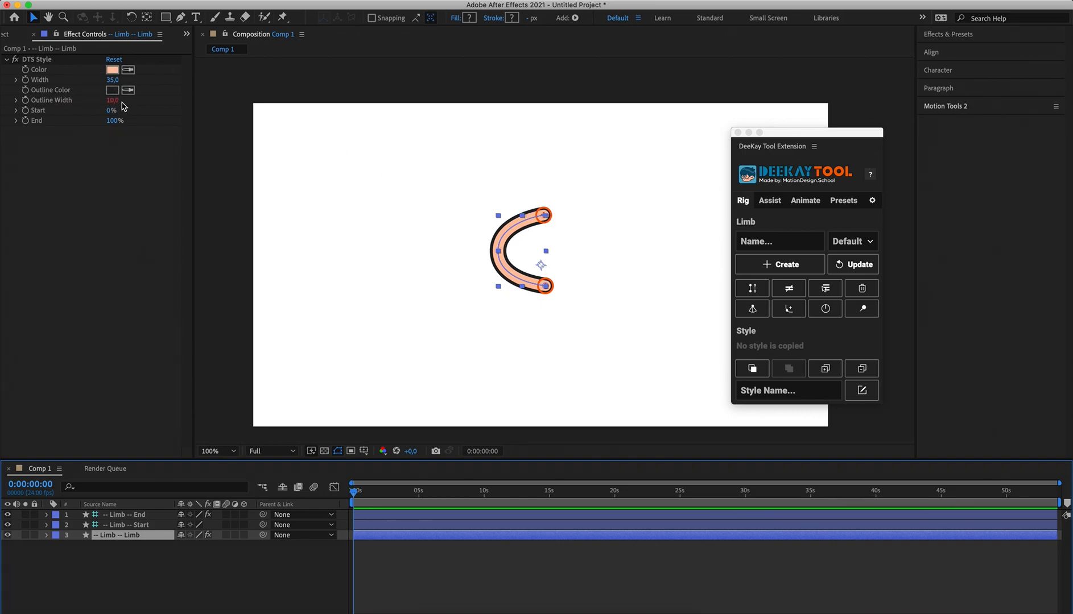
mouse_move(124, 103)
mouse_down()
mouse_move(142, 103)
mouse_move(92, 119)
mouse_move(79, 111)
mouse_move(114, 117)
mouse_move(91, 124)
mouse_move(182, 126)
mouse_up()
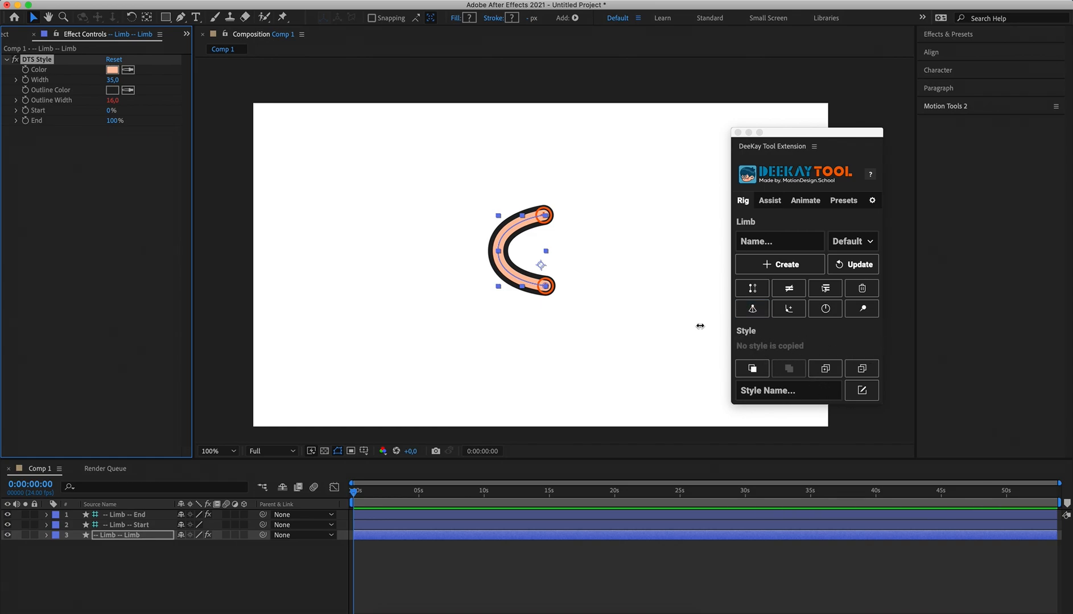
click(113, 100)
text(10)
key(Return)
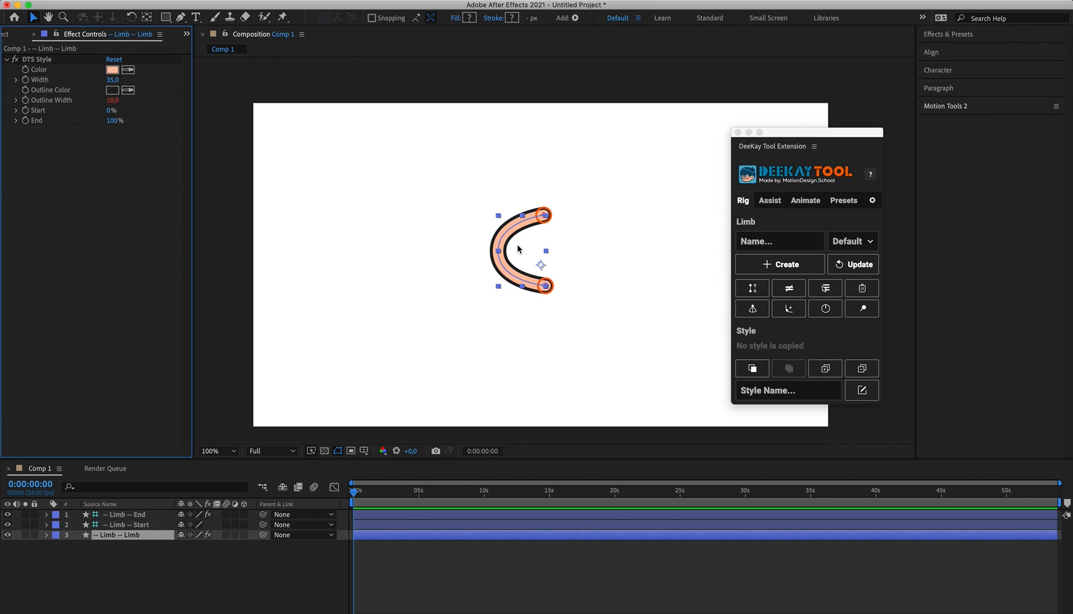
Add a new limb style named "test" with the outline and caps options enabled.
scroll(518, 249, up, 2)
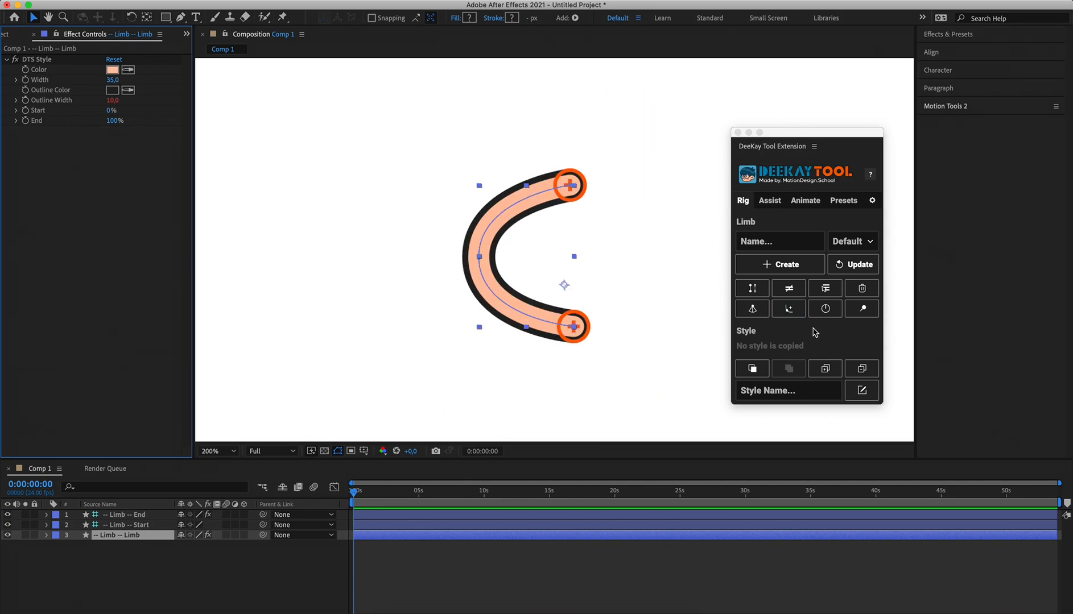
click(828, 373)
click(828, 373)
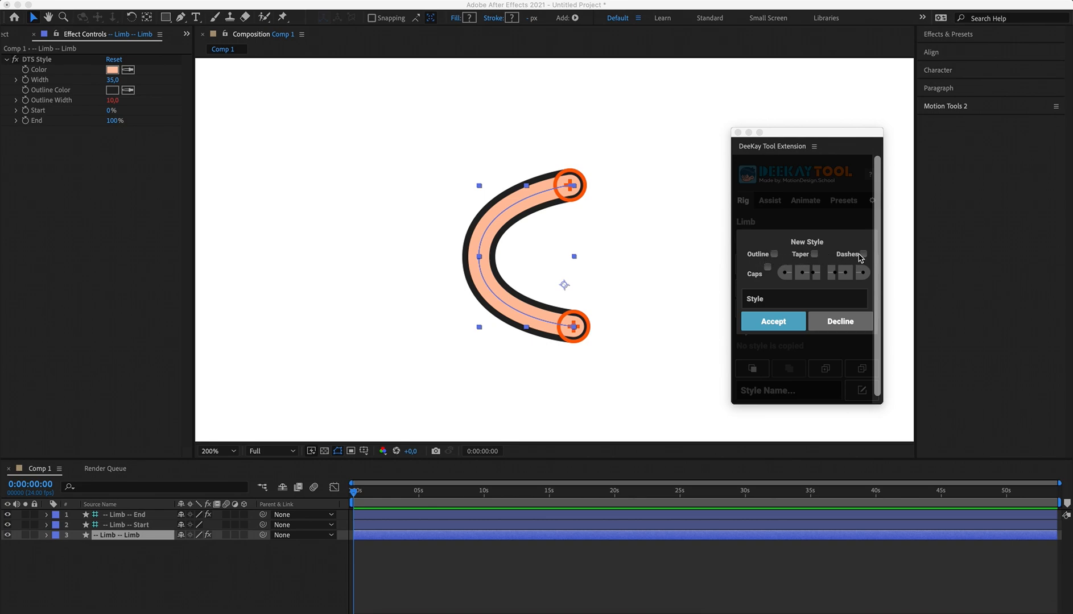
click(767, 268)
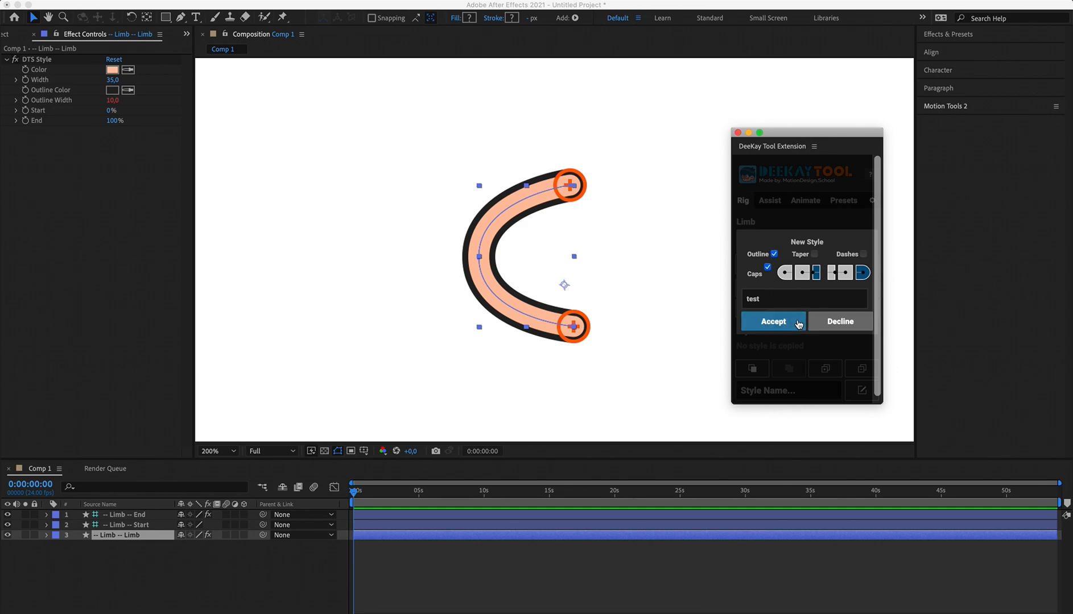
click(780, 322)
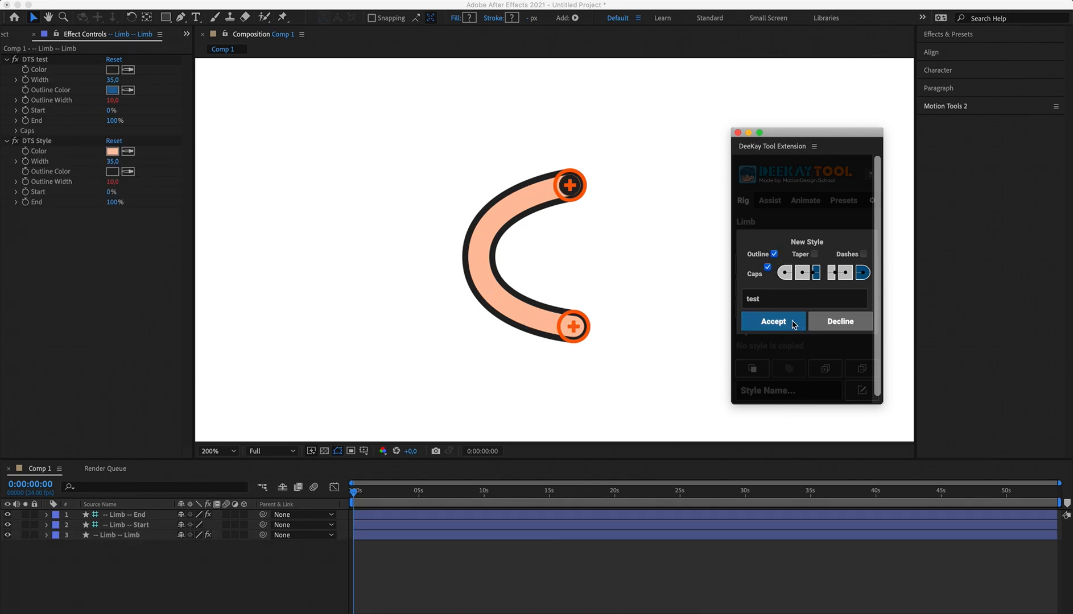
Set both the start cap and the end cap of the test style to Flat.
click(118, 248)
click(50, 60)
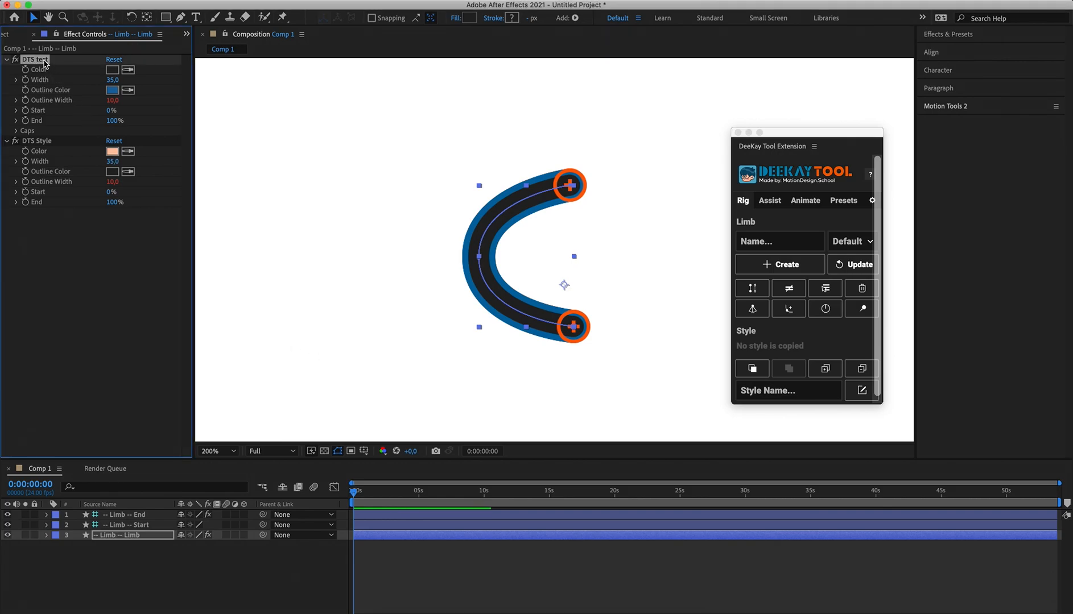
click(16, 131)
click(141, 141)
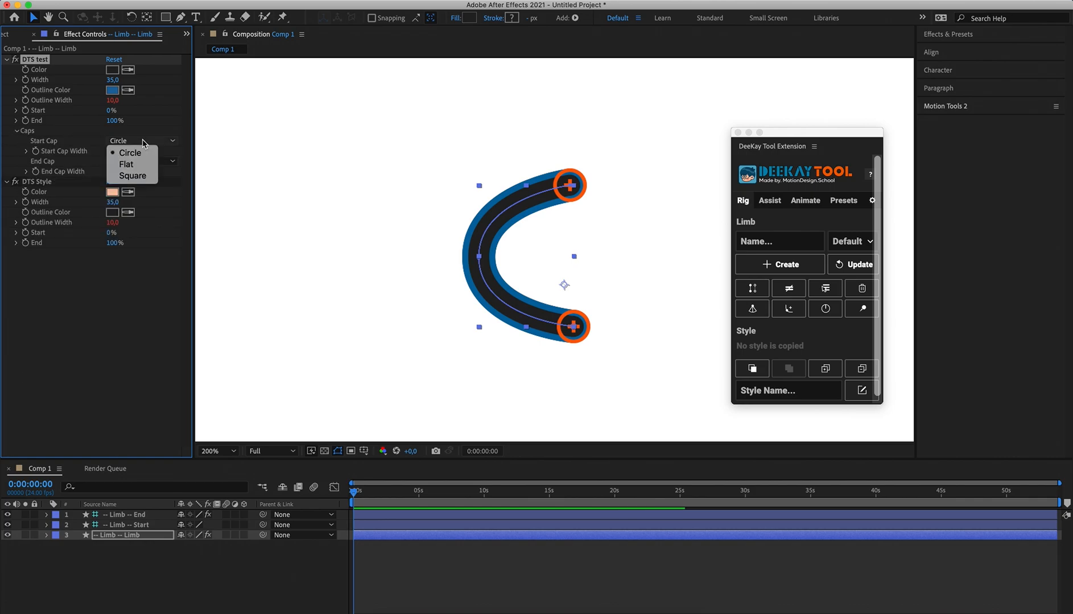
click(142, 164)
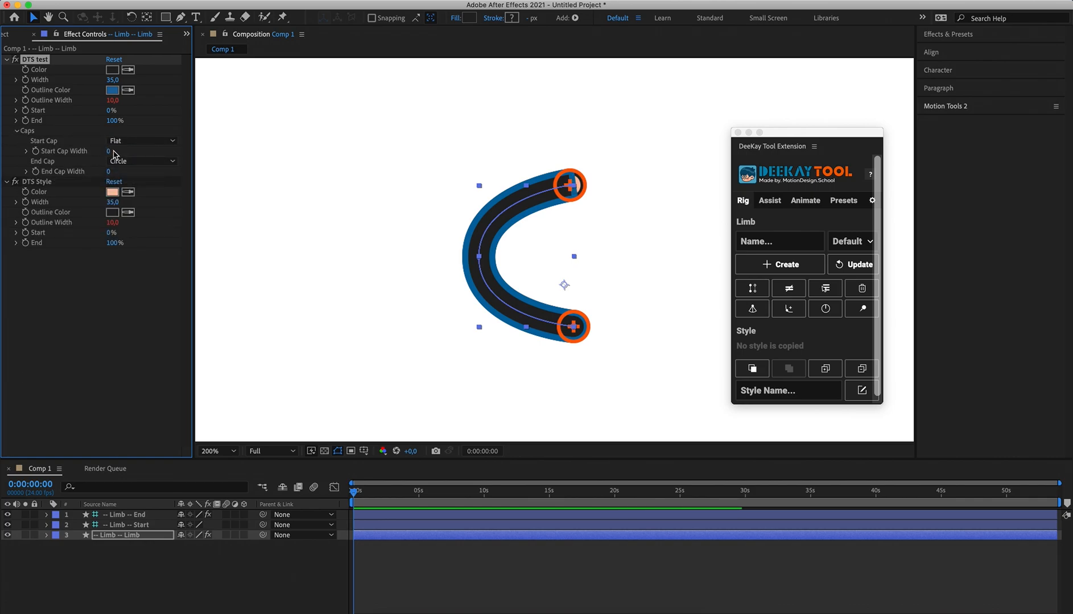
click(126, 161)
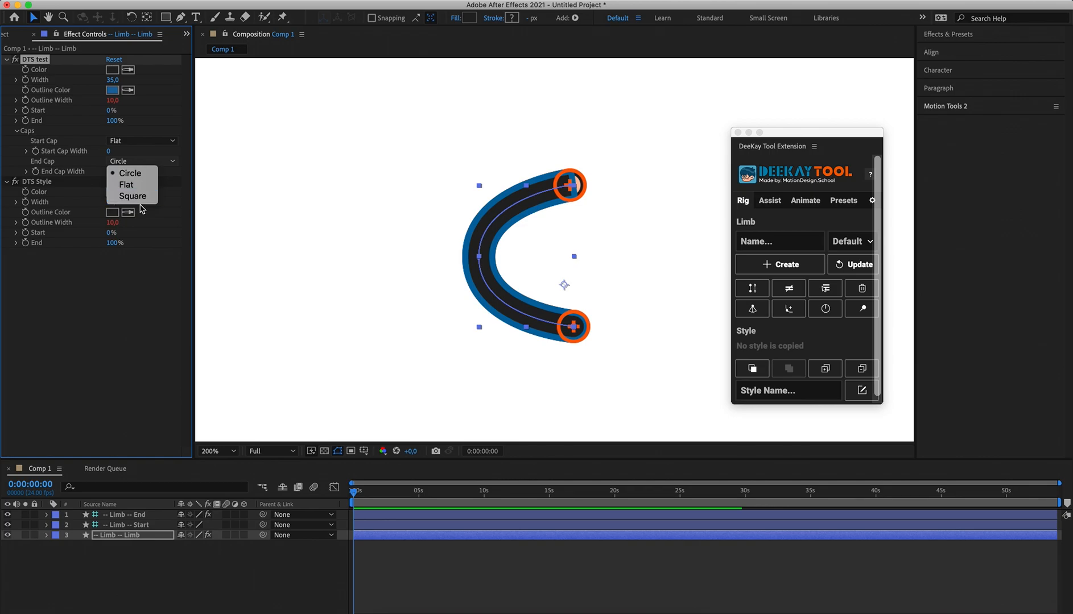
click(151, 162)
click(151, 161)
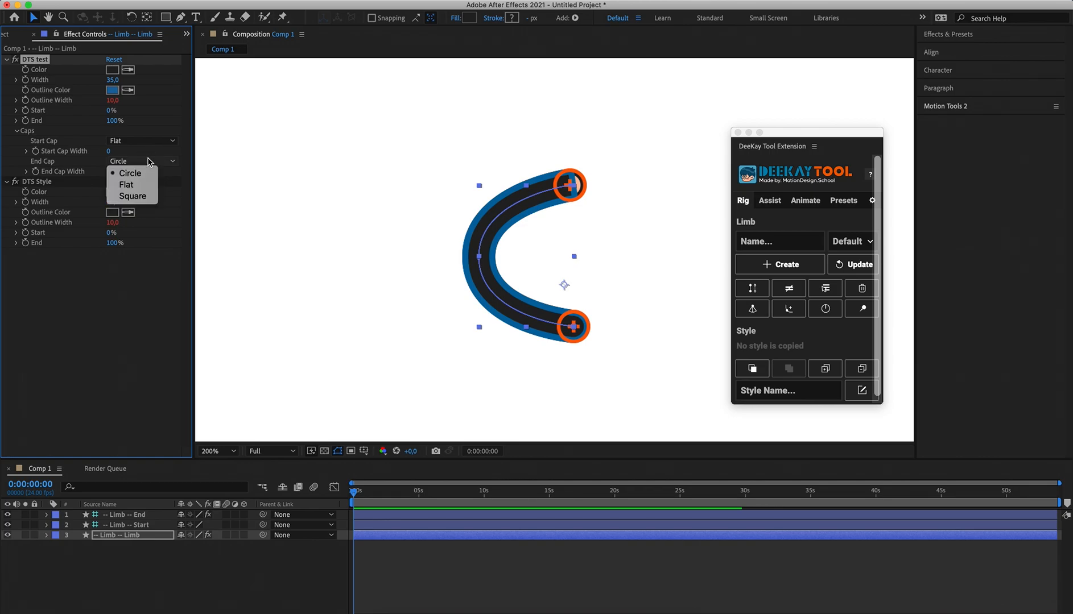
click(141, 185)
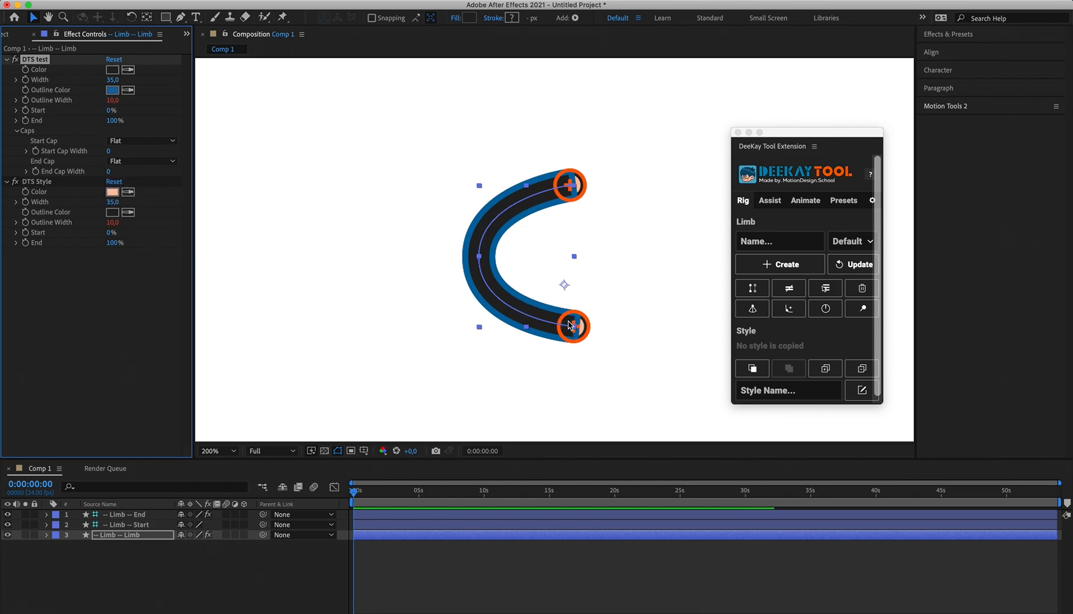
Remove the original style from the limb and set the test style's fill color to orange.
click(45, 183)
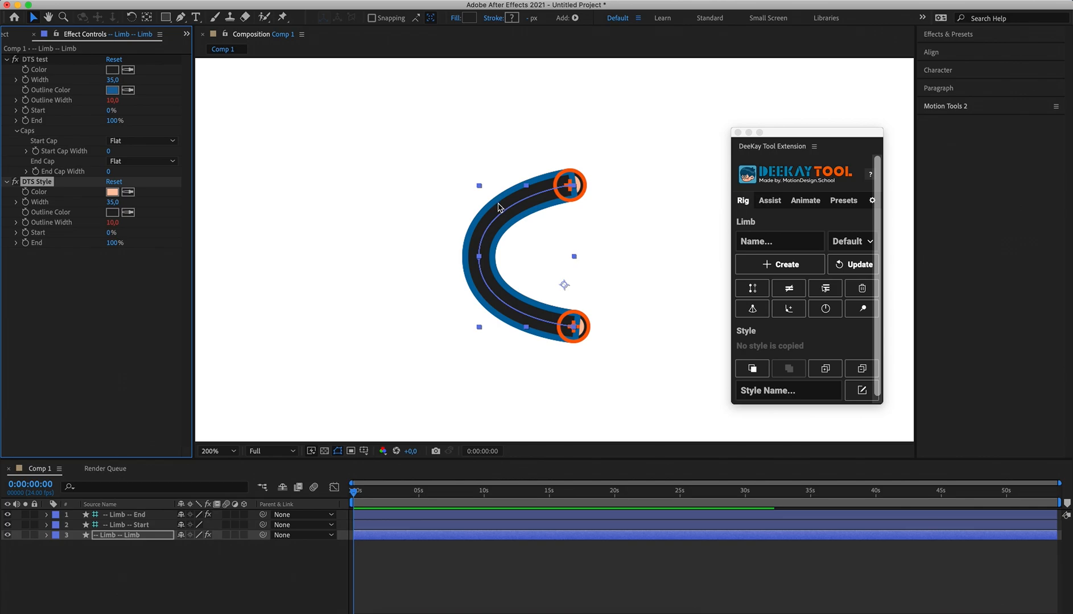
click(861, 368)
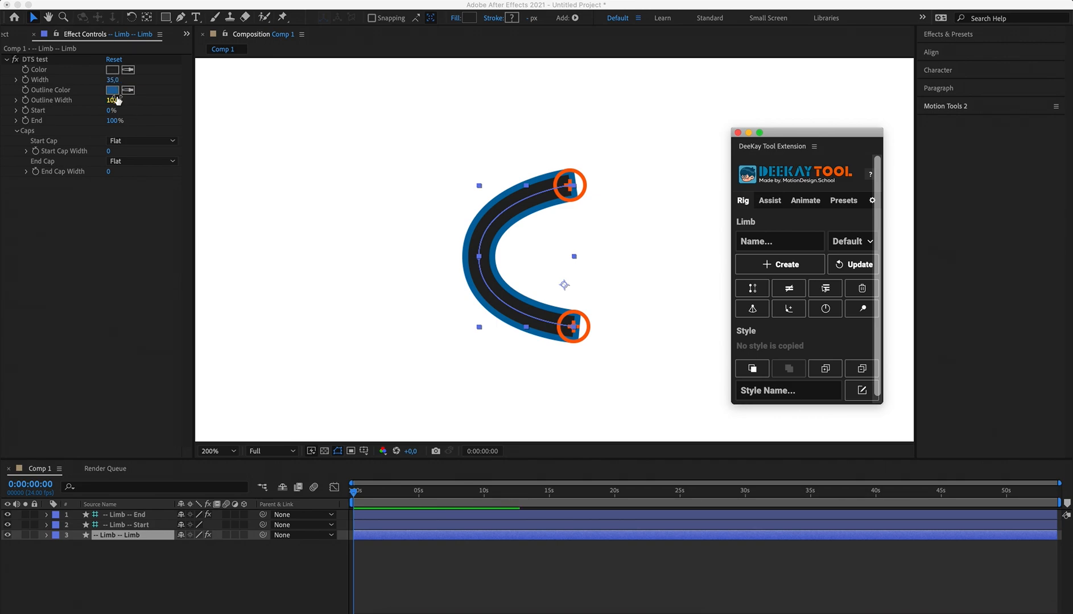
click(113, 69)
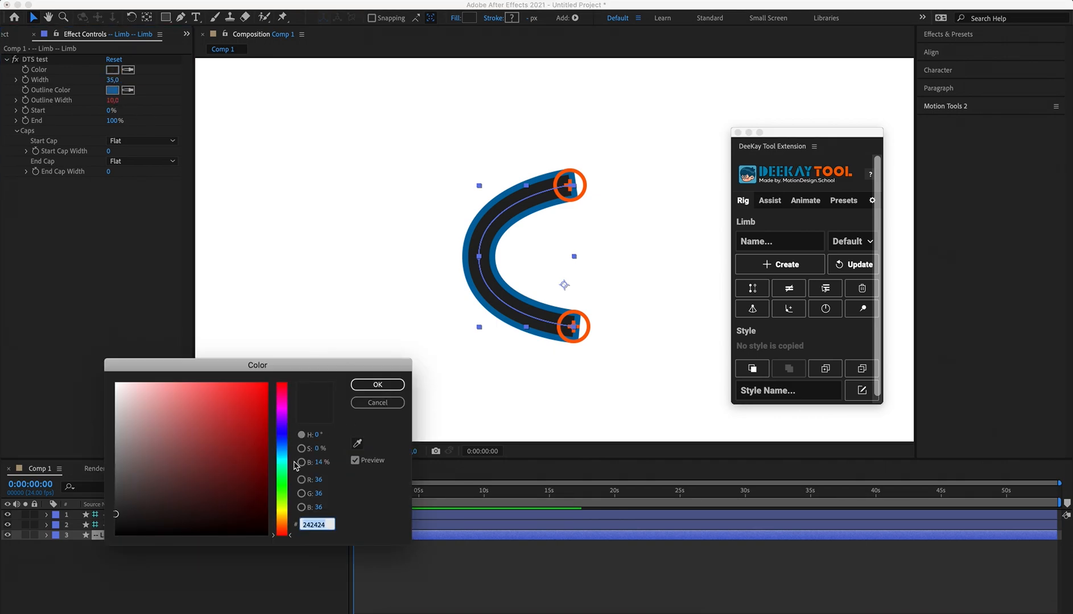
click(283, 518)
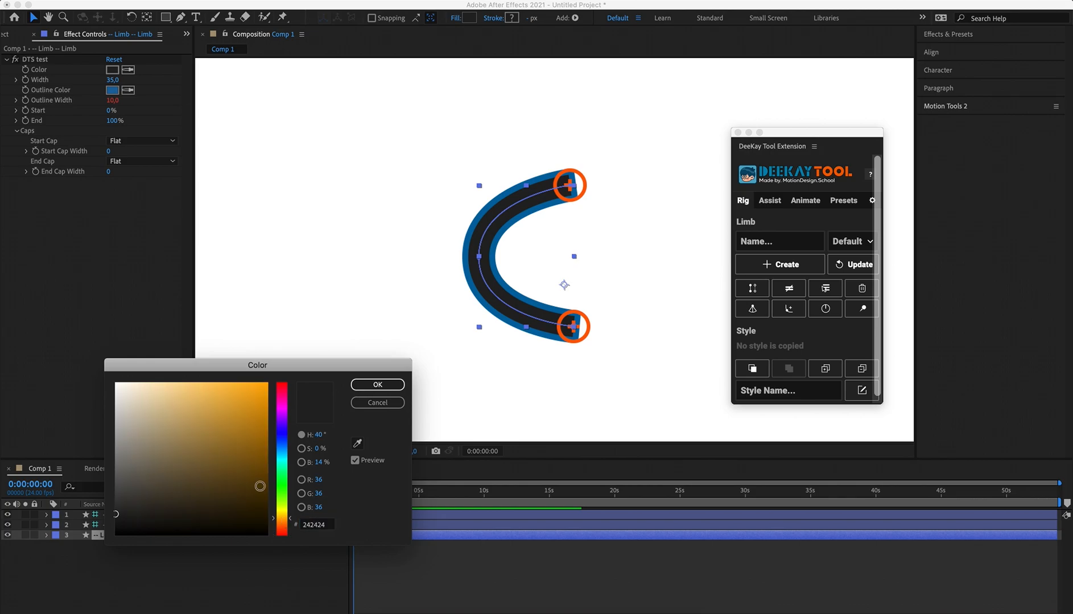
drag(238, 449, 264, 382)
click(377, 385)
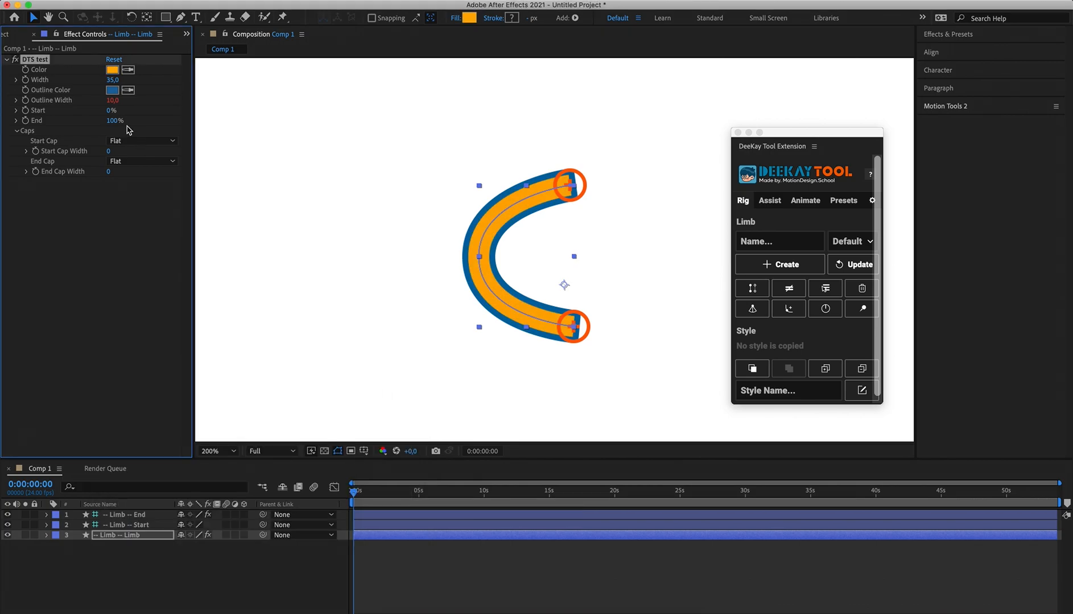
Set the test style's outline color to black (000000) and its outline width to 3.
click(113, 91)
drag(227, 450, 115, 535)
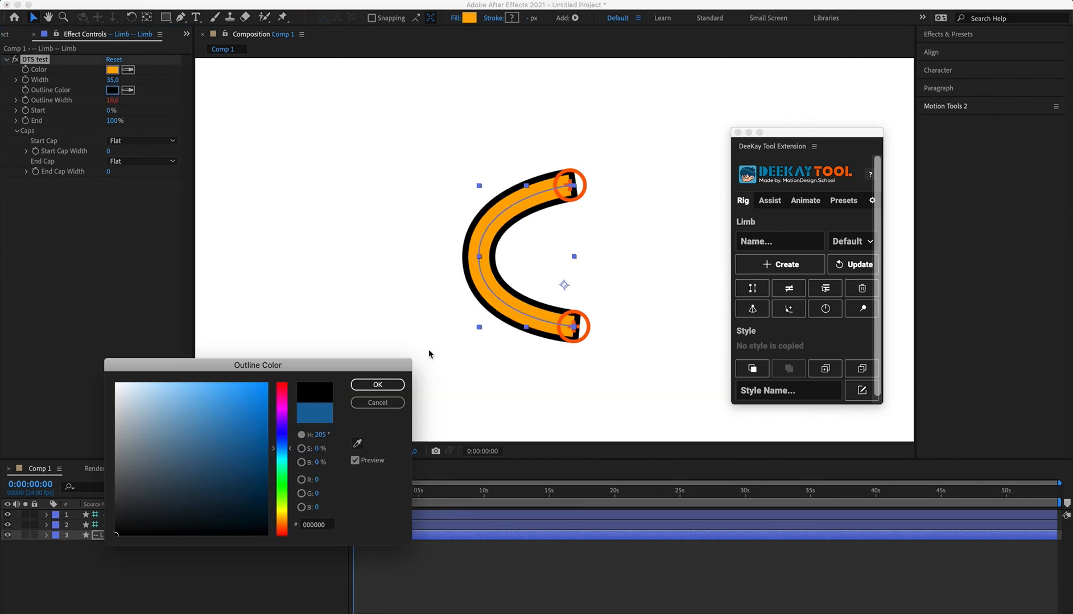
click(378, 385)
click(112, 100)
text(3)
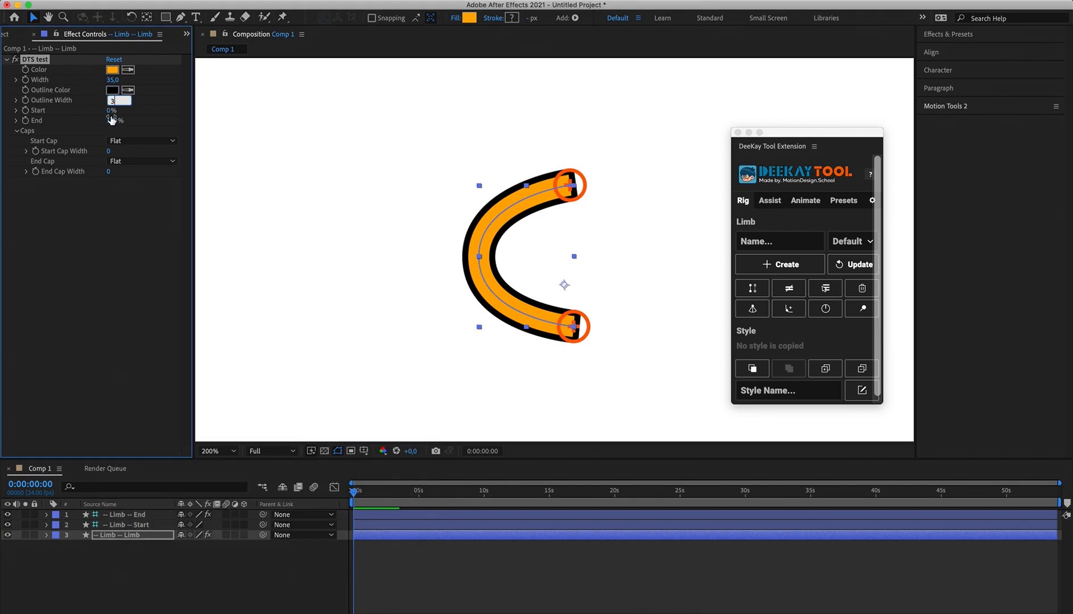
click(123, 203)
click(538, 545)
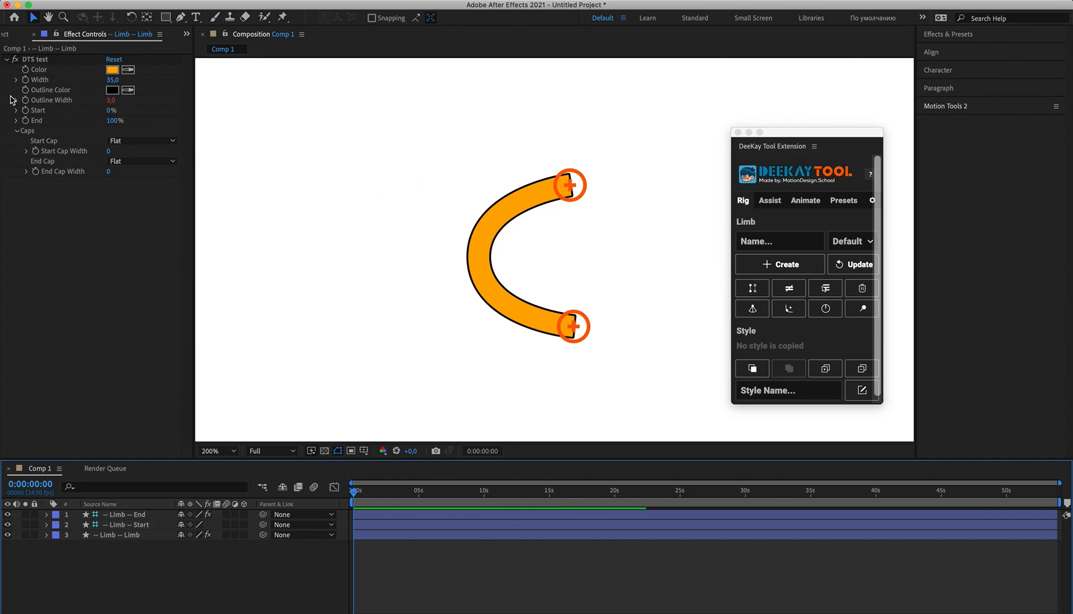
Change the test style's start cap to Circle with a start cap width of 31.
click(29, 135)
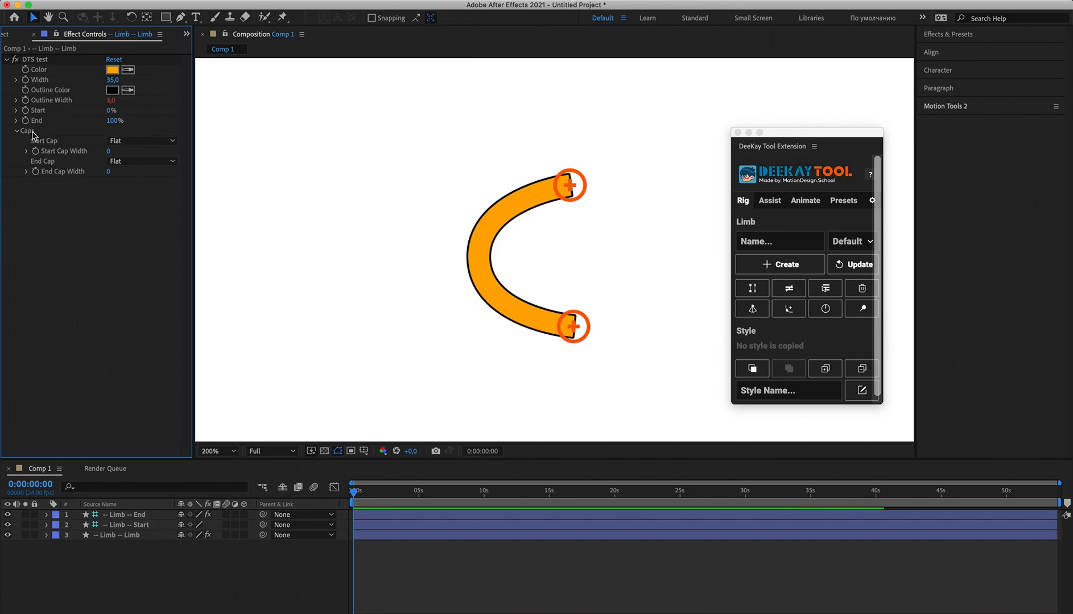
click(142, 142)
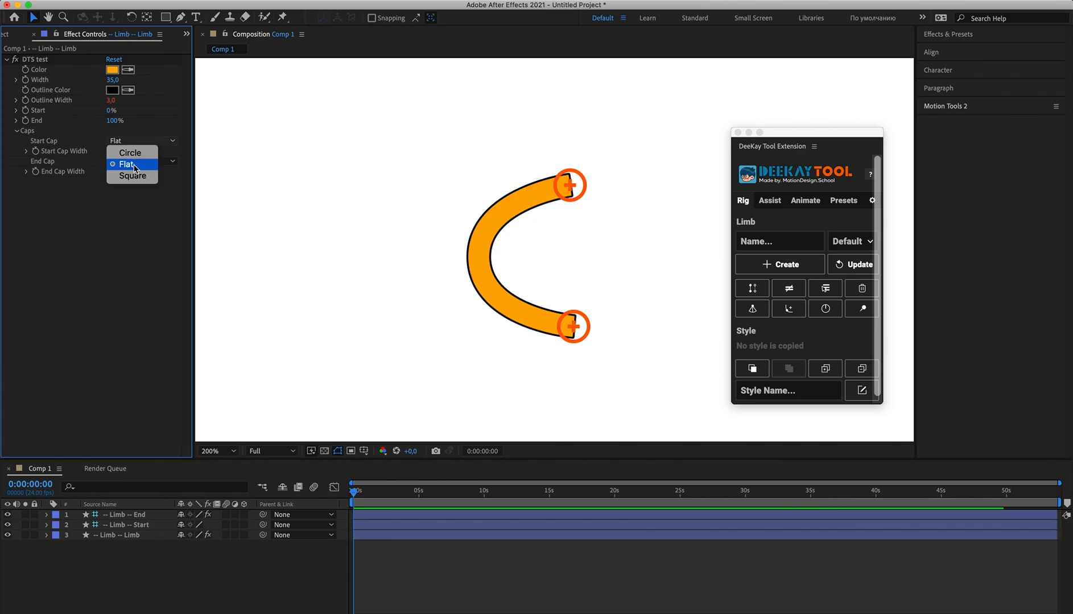
click(136, 155)
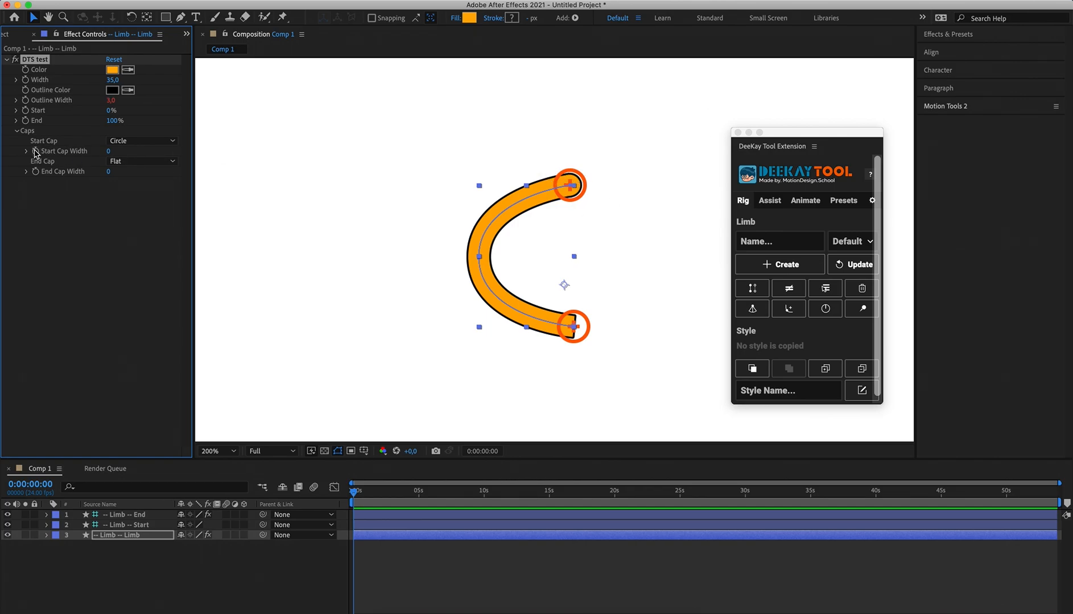
mouse_move(114, 151)
mouse_down()
mouse_move(188, 151)
mouse_move(120, 152)
mouse_move(133, 152)
mouse_up()
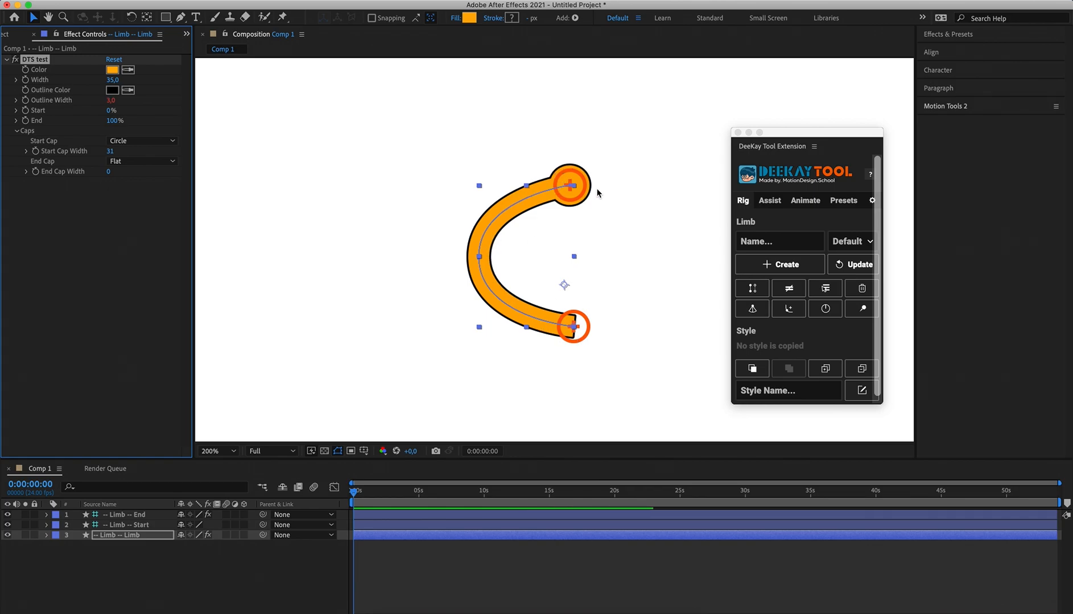
Change the test style's end cap to Square with an end cap width of 42.
click(111, 173)
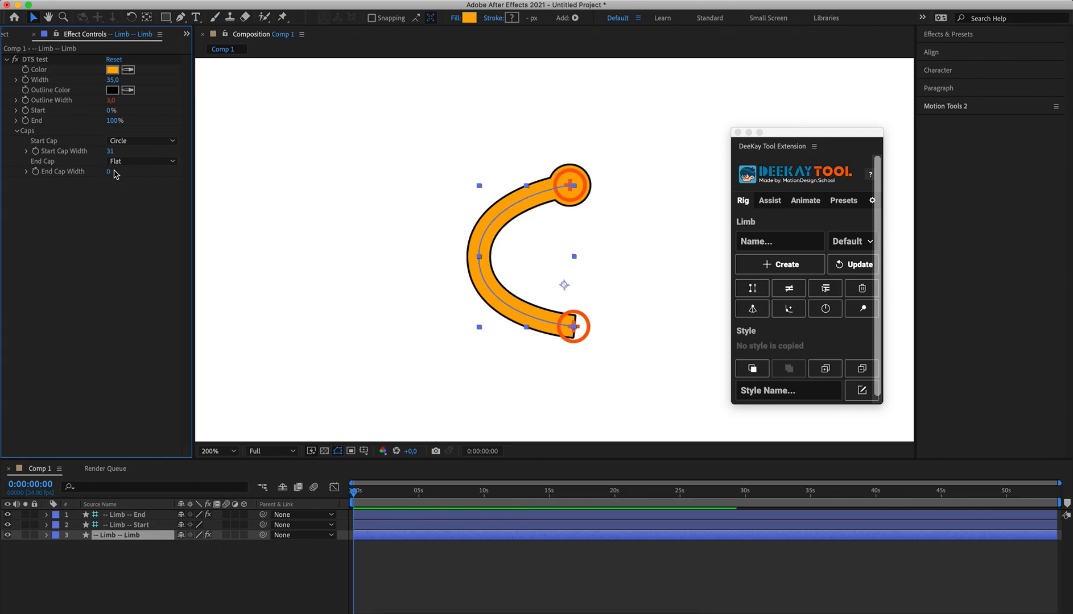
click(132, 162)
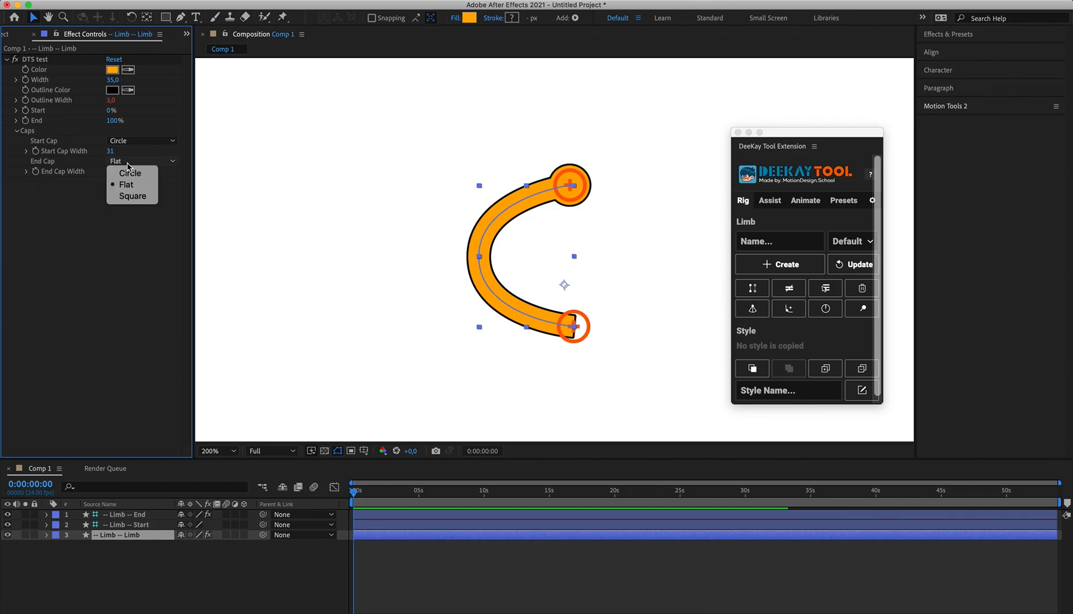
click(131, 196)
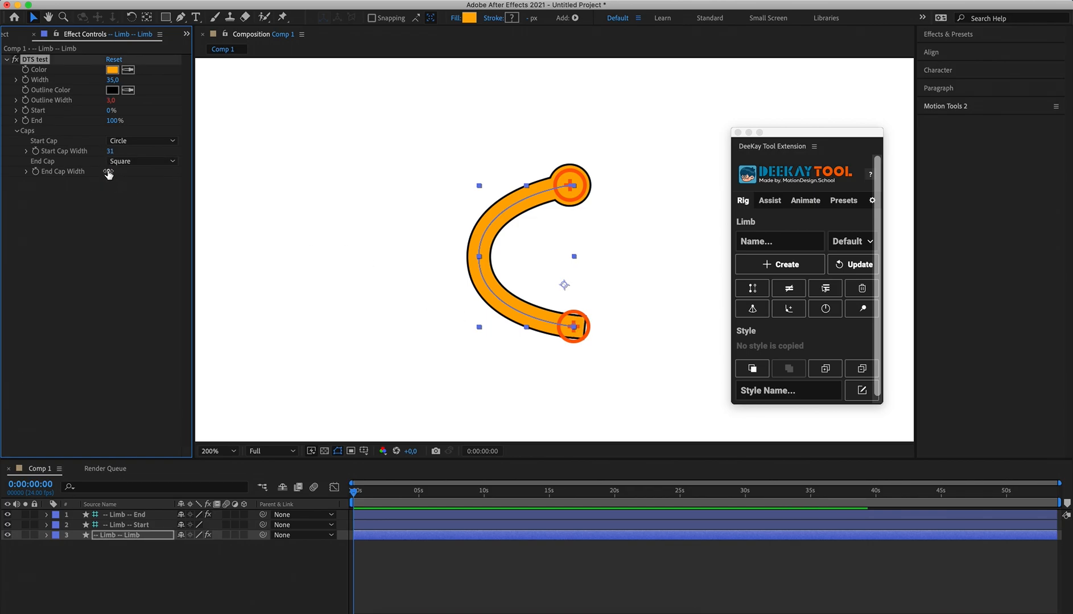
drag(114, 171, 139, 180)
click(408, 576)
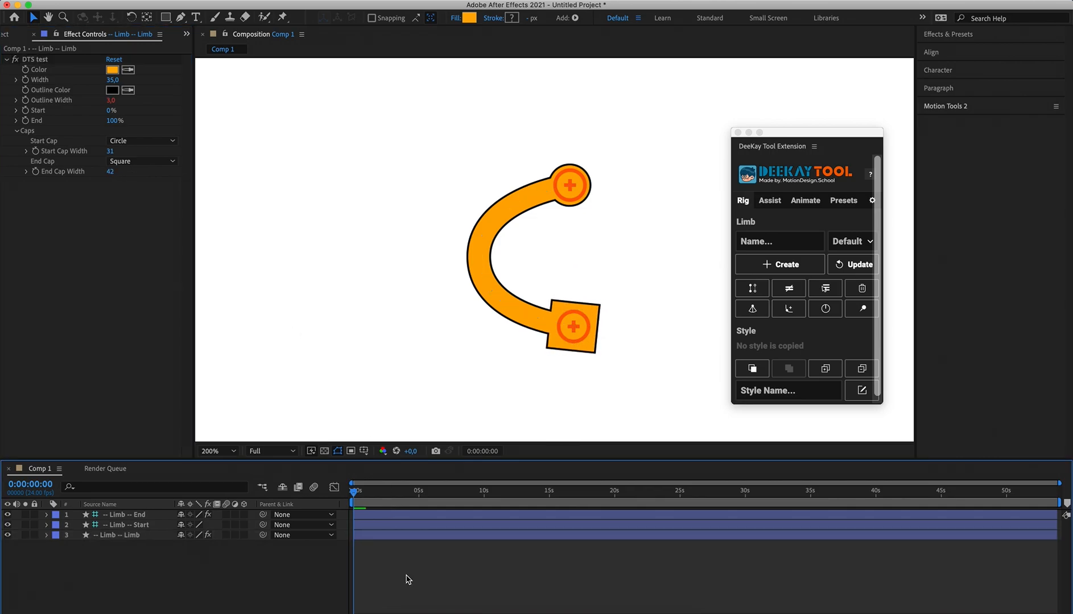
Shift the limb's end controller slightly and add a style named test2 with outline, taper and dashes enabled and caps disabled.
mouse_move(573, 345)
mouse_down()
mouse_move(560, 273)
mouse_move(464, 291)
mouse_move(455, 278)
mouse_move(503, 282)
mouse_move(565, 334)
mouse_up()
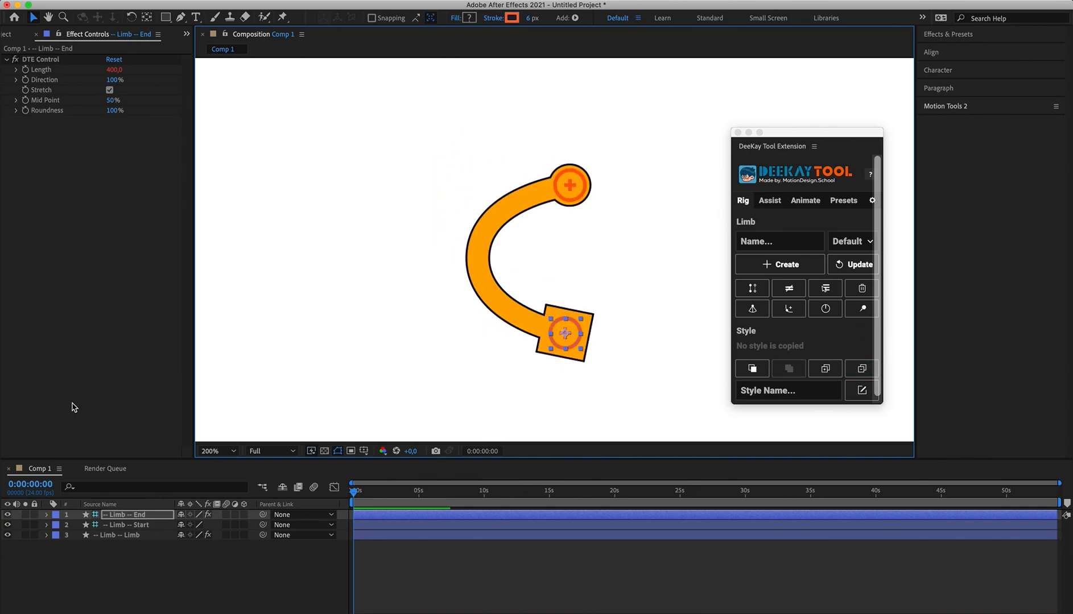
click(826, 372)
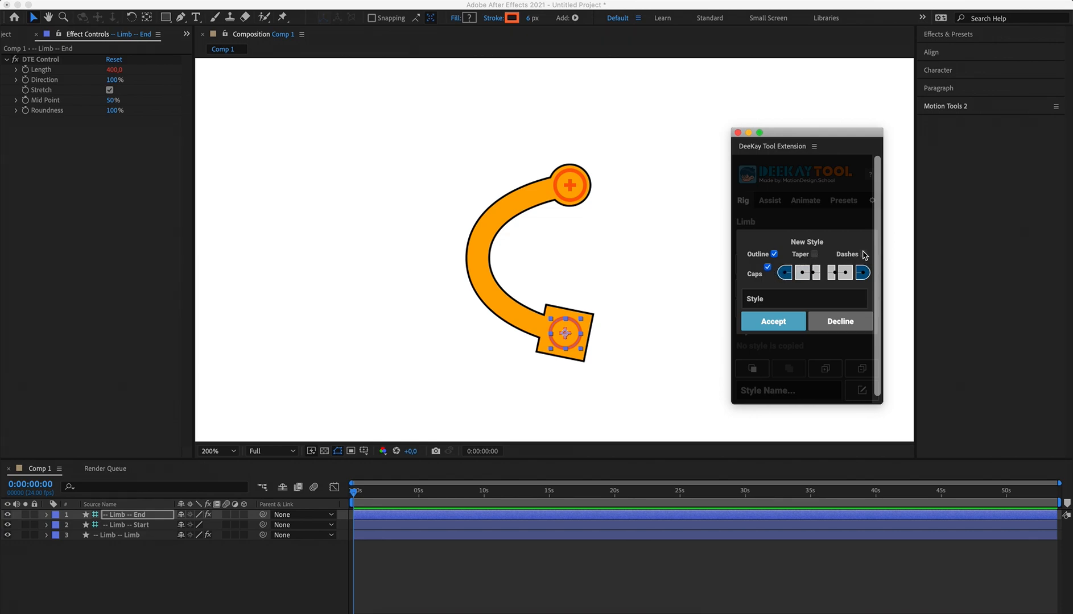
click(767, 267)
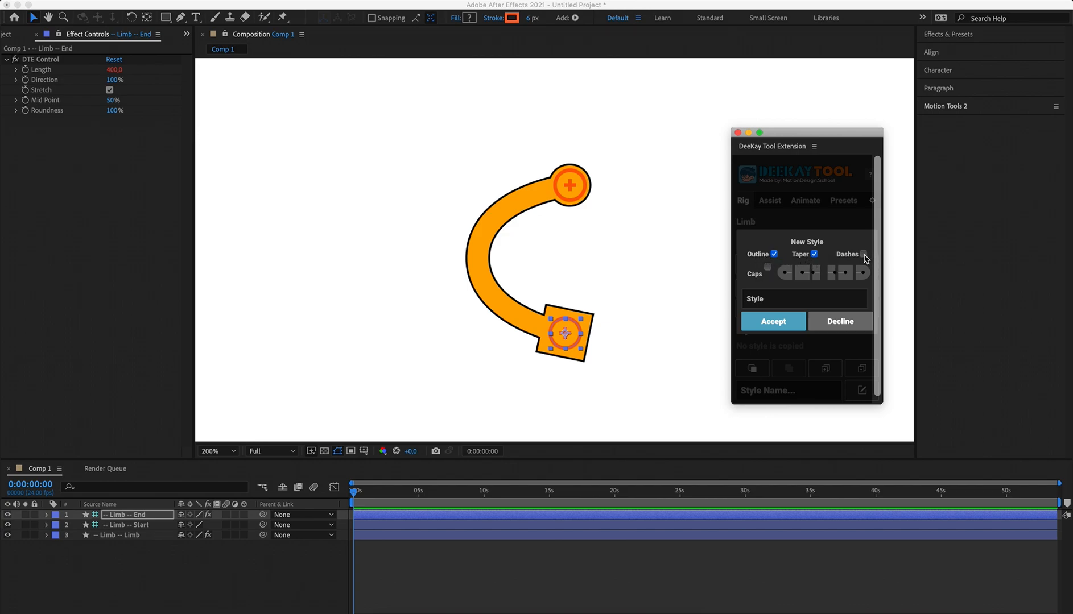
click(772, 300)
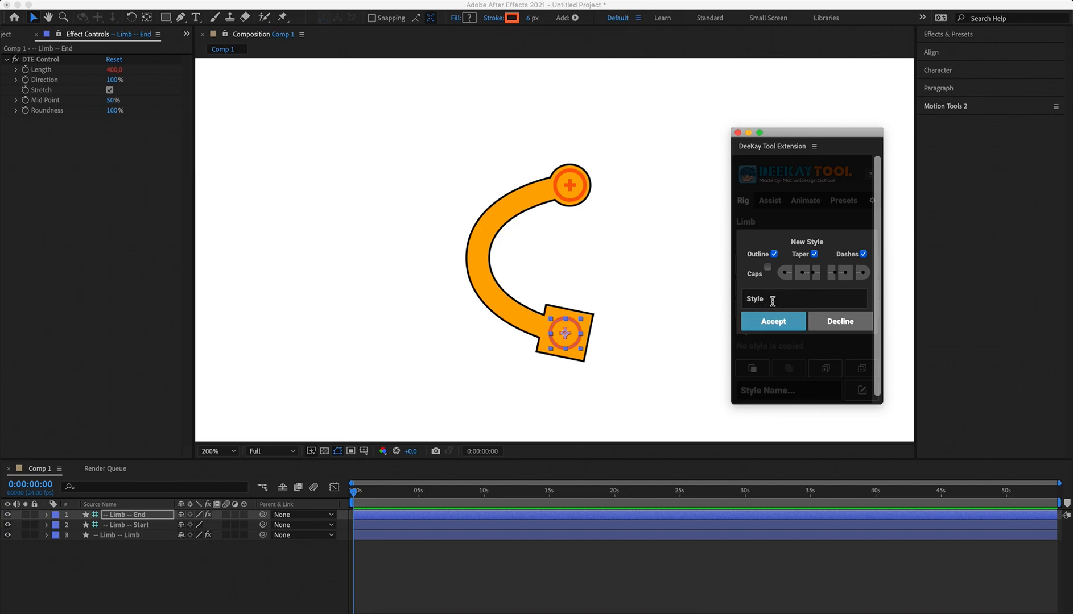
text(test2)
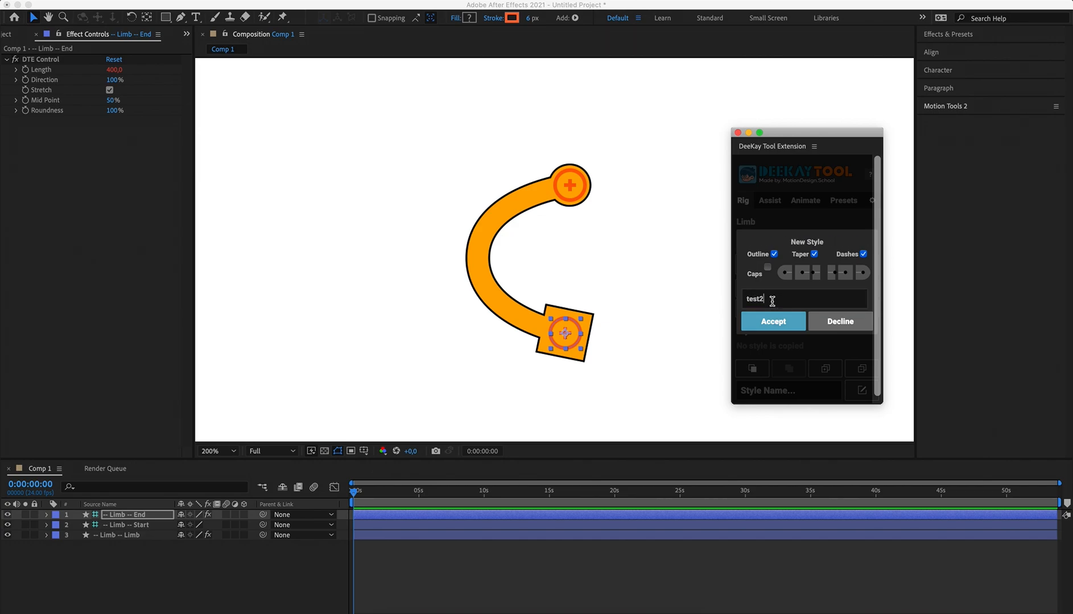
click(777, 319)
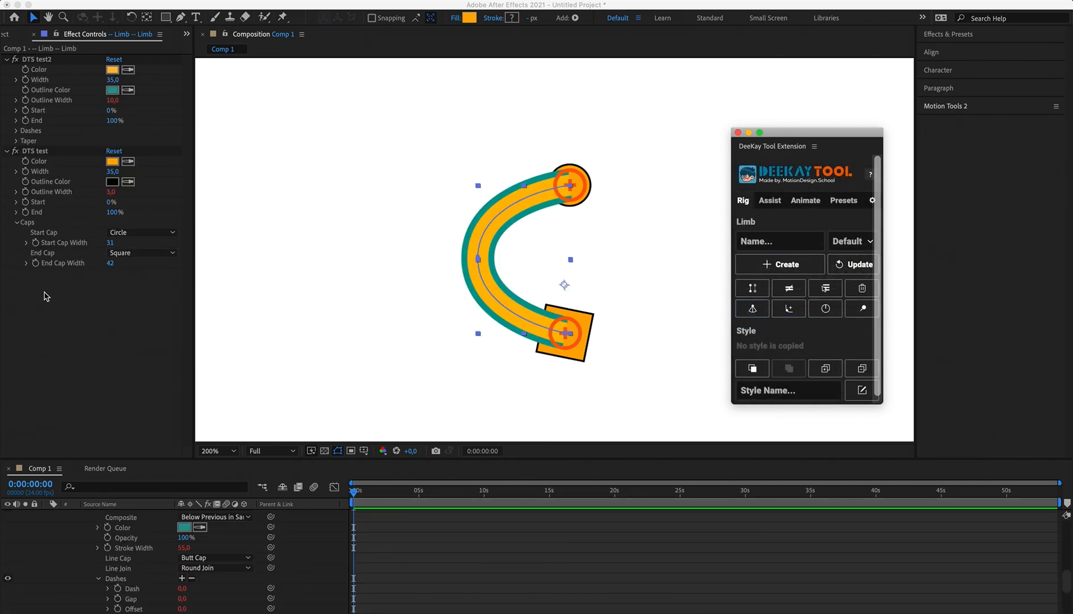
Set the taper end width of the test2 style to 19%.
click(62, 304)
click(41, 151)
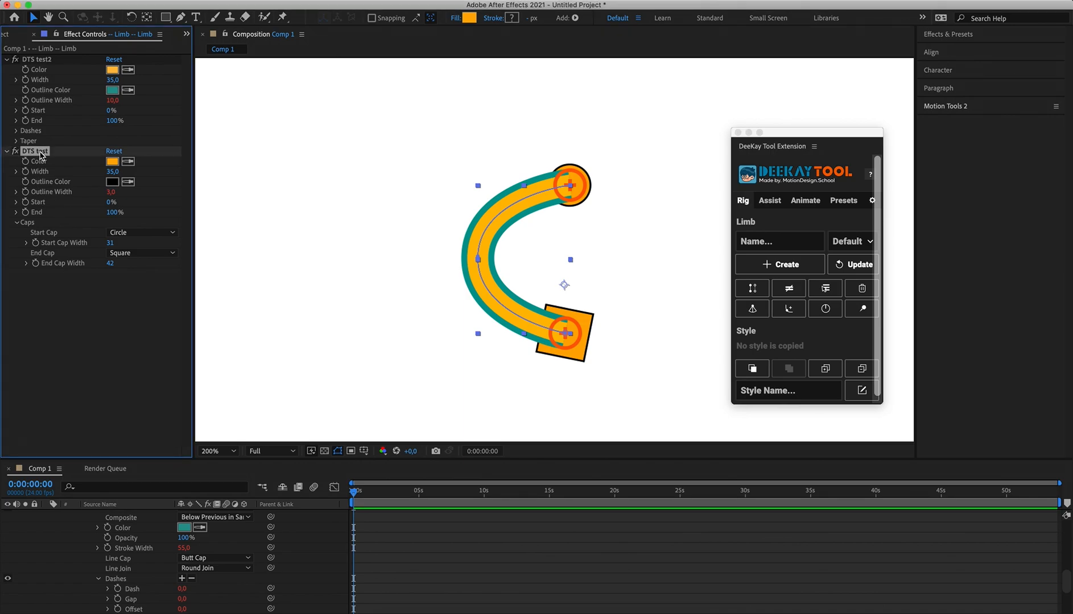
click(112, 286)
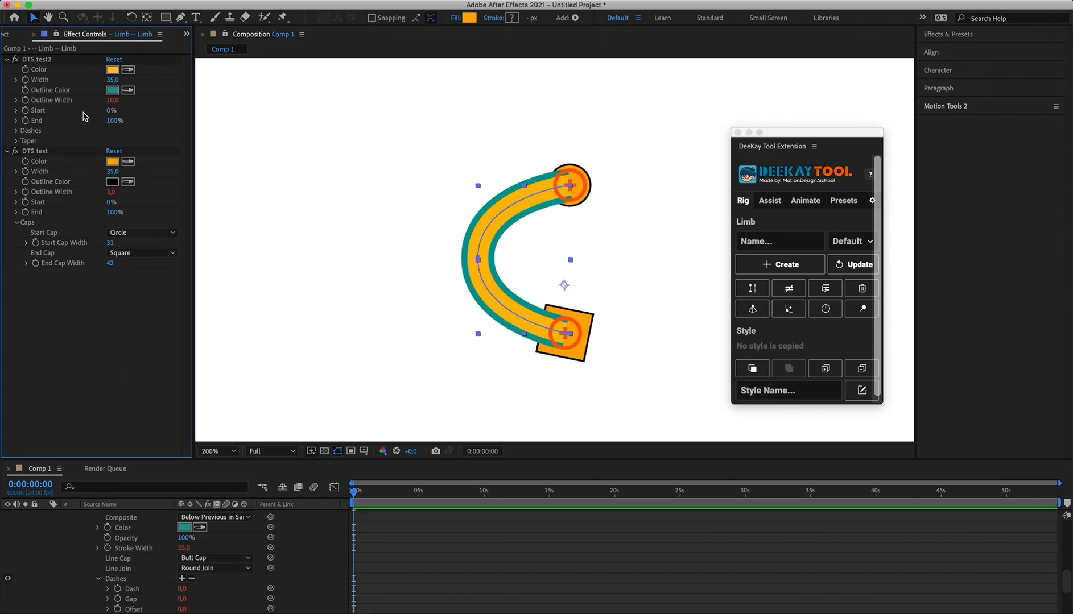
click(15, 131)
click(16, 171)
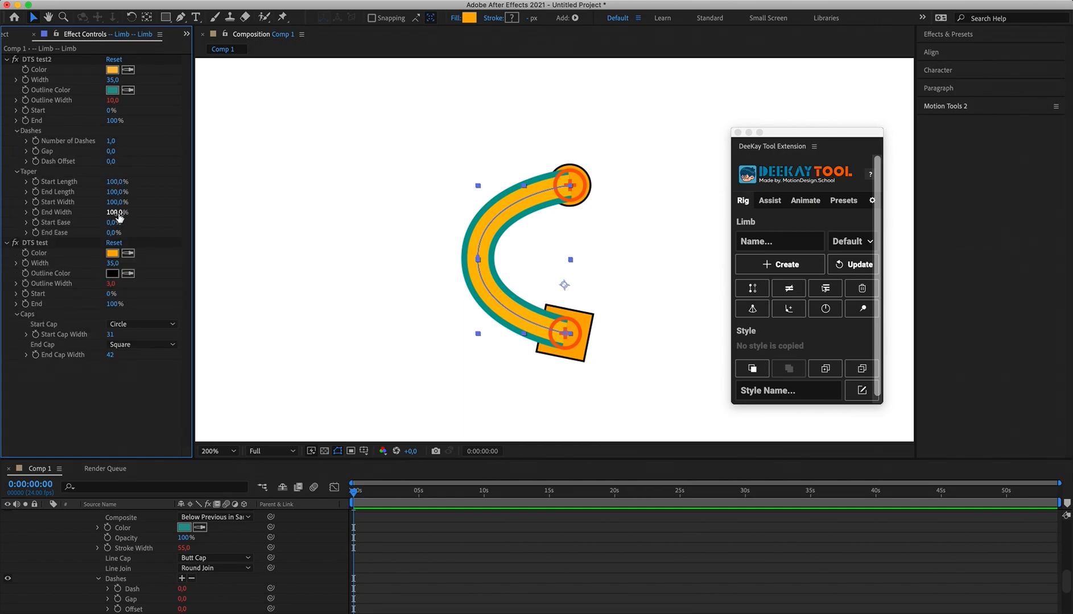
drag(114, 211, 50, 222)
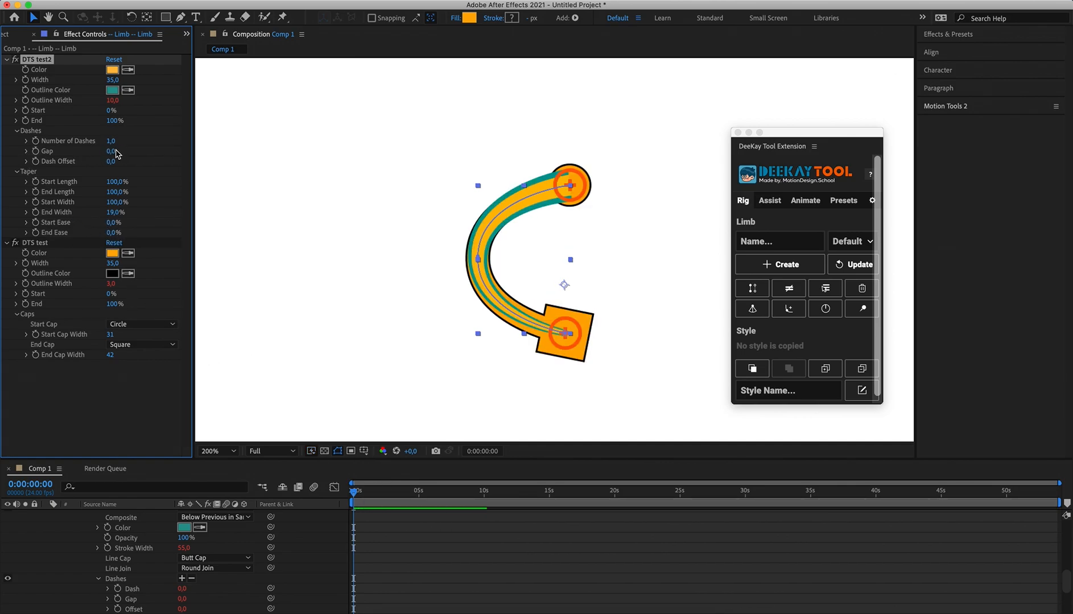
Set the test2 style's number of dashes to 3 and its dash gap to 21.
drag(112, 151, 143, 138)
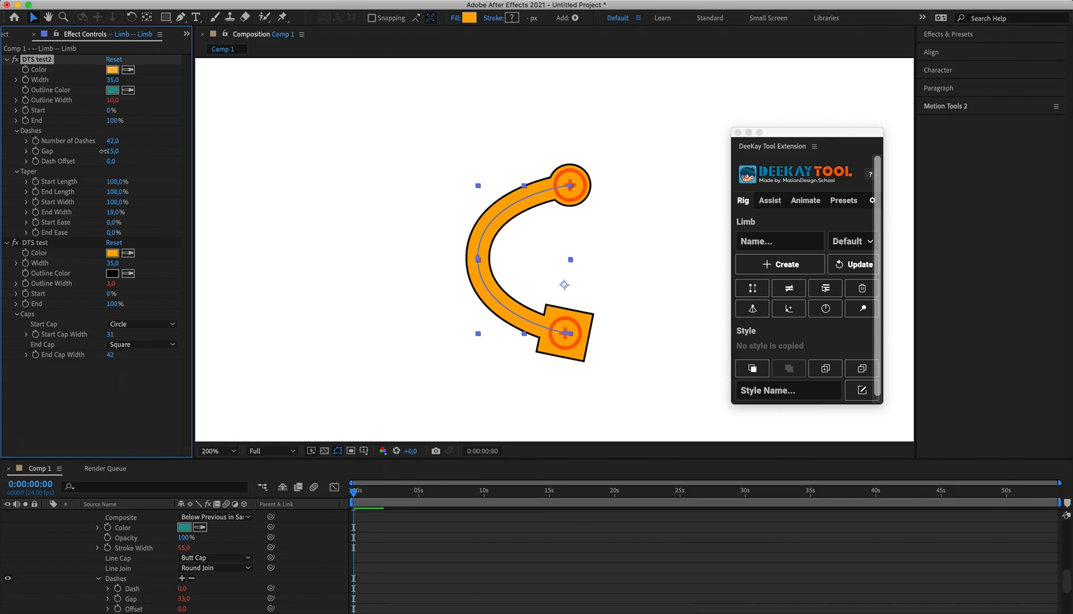
drag(103, 151, 121, 140)
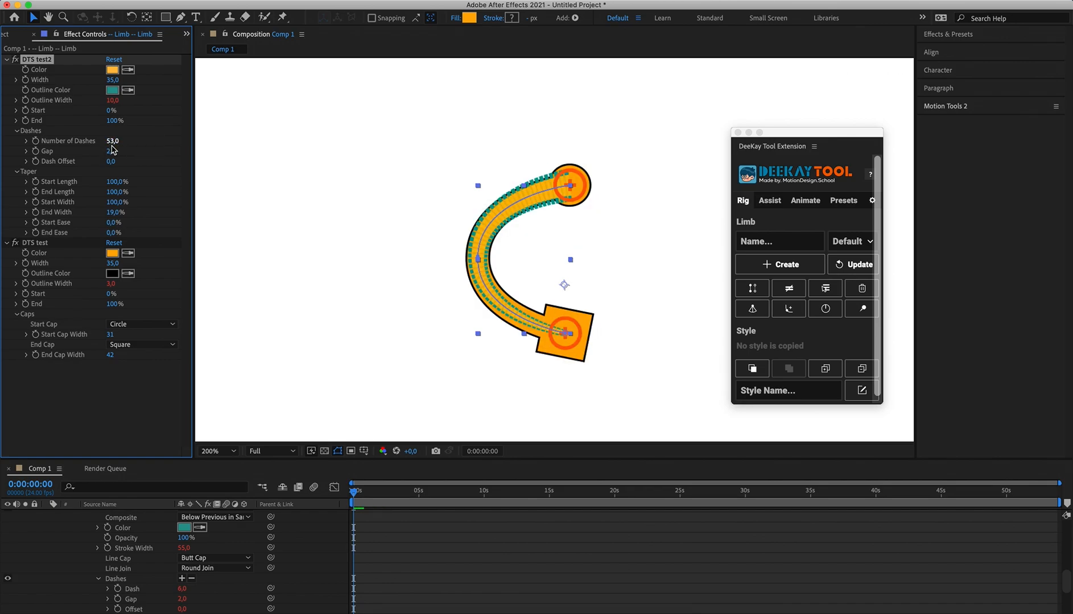
click(112, 140)
text(3)
click(169, 144)
drag(112, 153, 124, 154)
click(462, 553)
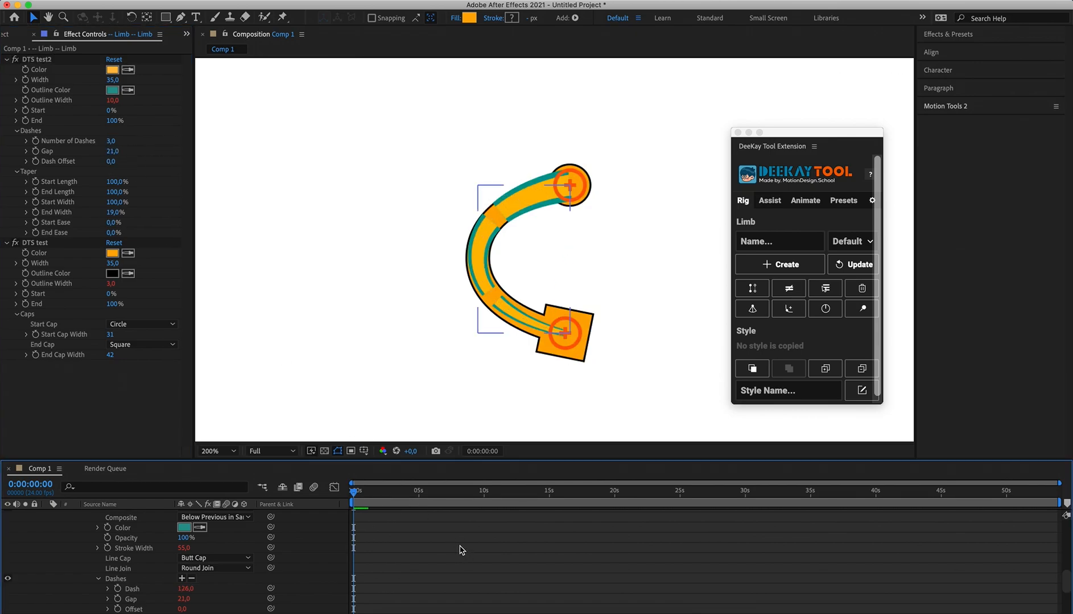
Collapse the limb layer's properties and move the limb's end controller up and to the left in the composition.
scroll(108, 513, up, 7)
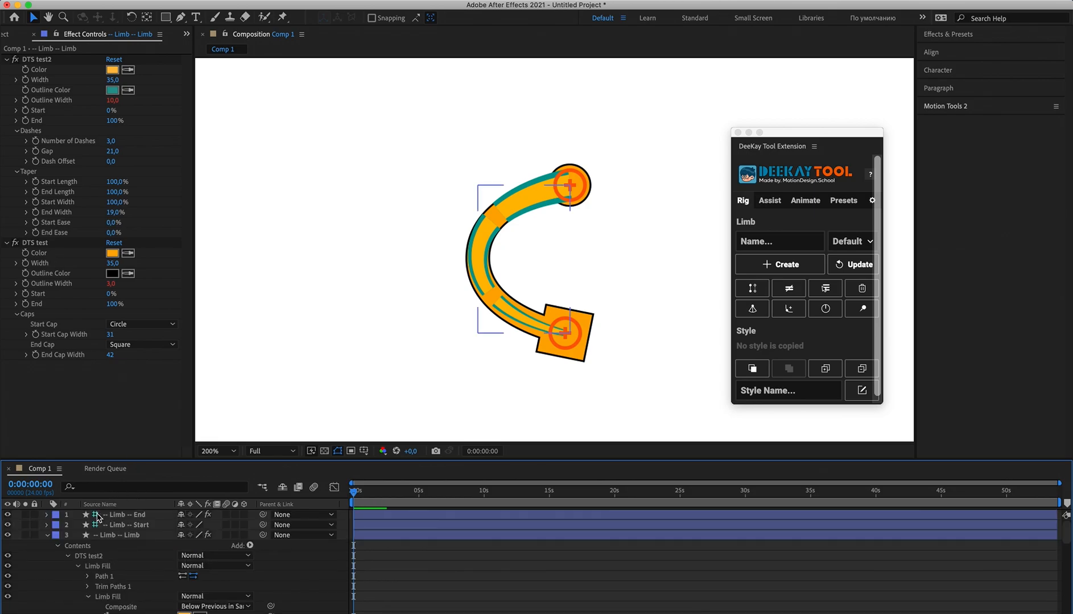
click(47, 535)
click(116, 535)
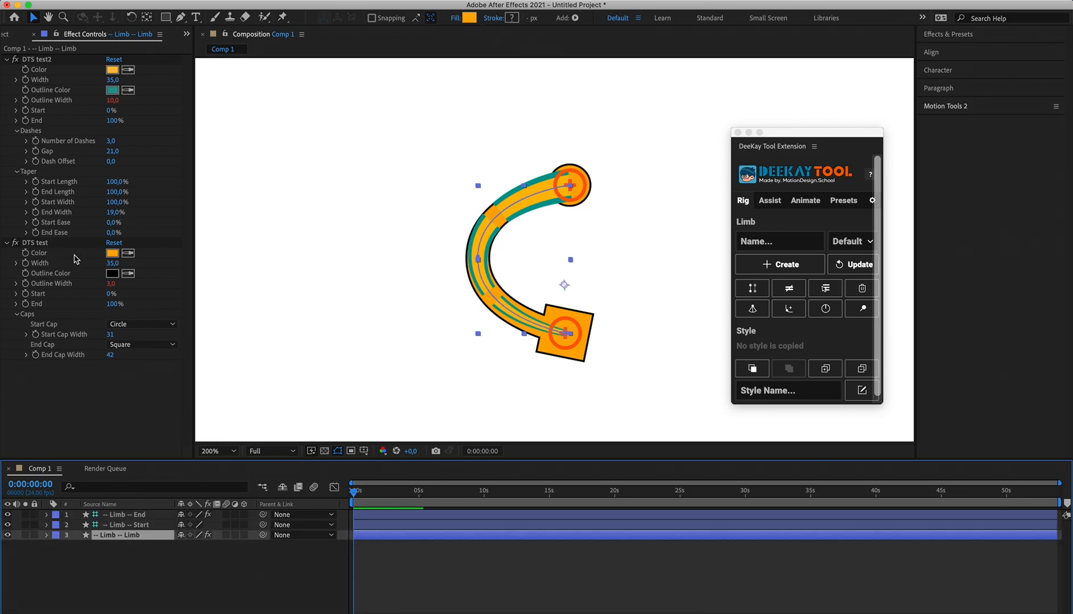
click(51, 245)
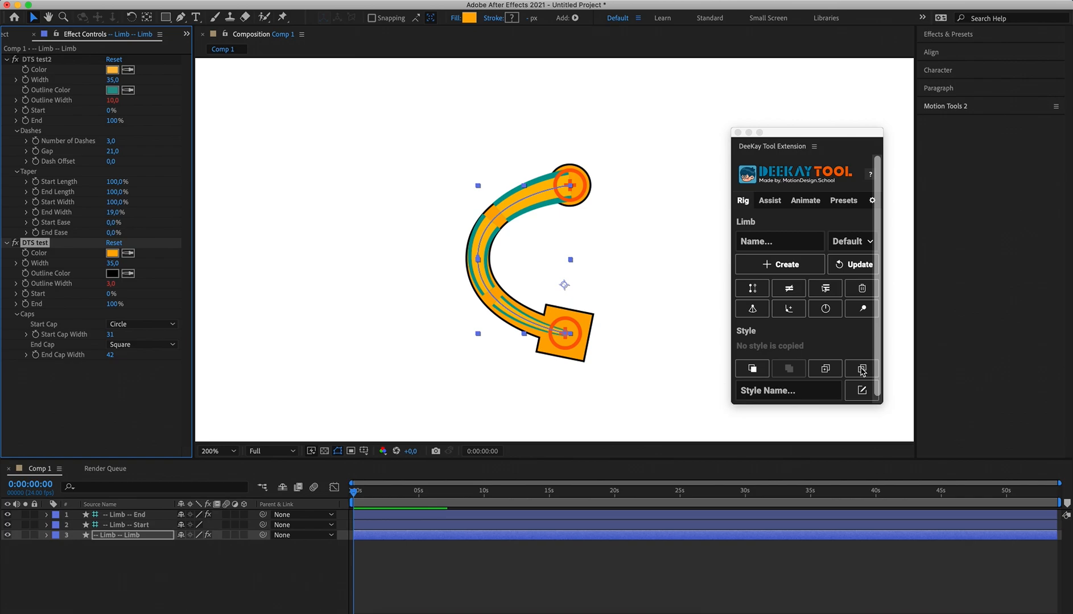
click(567, 559)
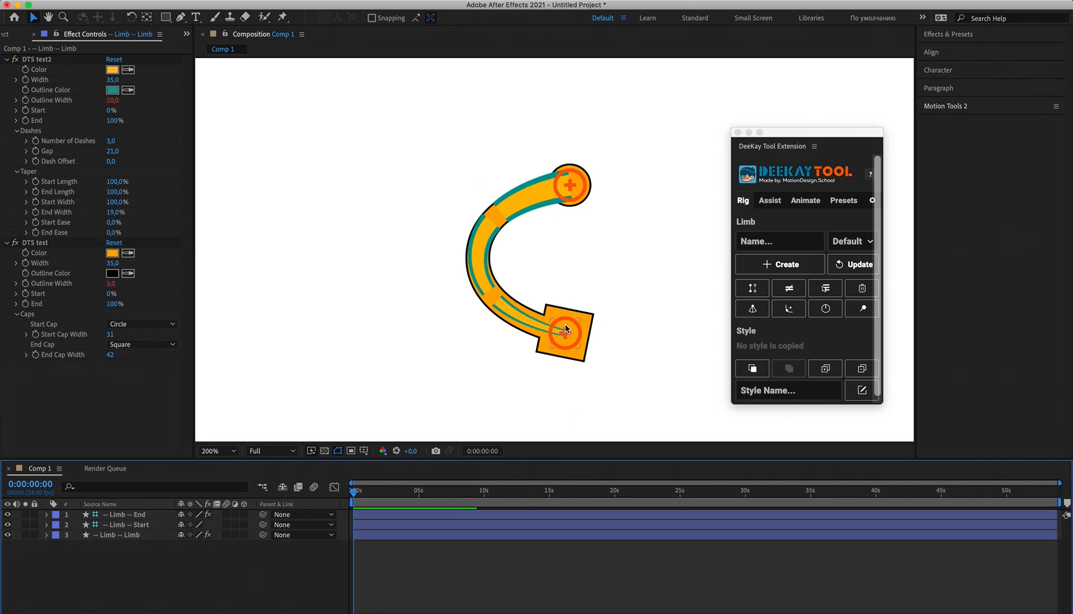
drag(566, 329, 541, 318)
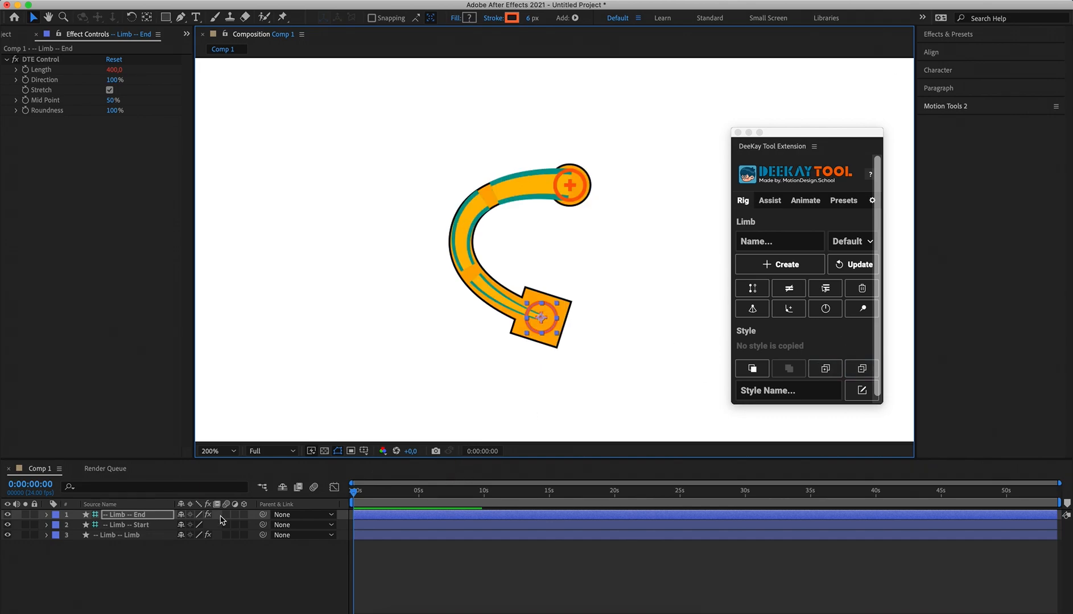
Remove the test style from the limb and move the end controller further left to check the dashed, tapered shape.
click(121, 534)
click(51, 244)
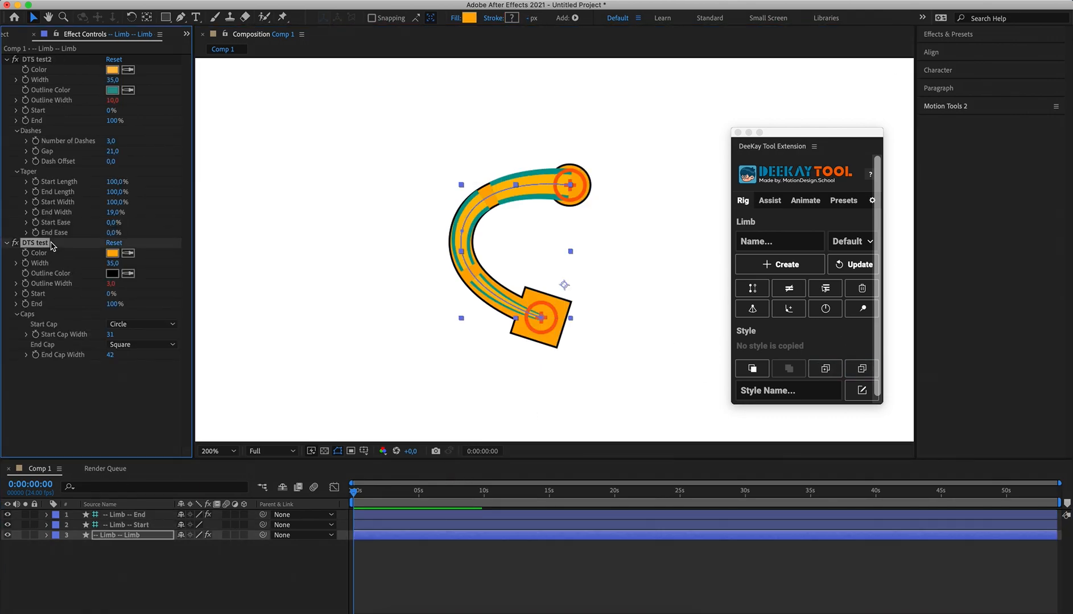
click(866, 373)
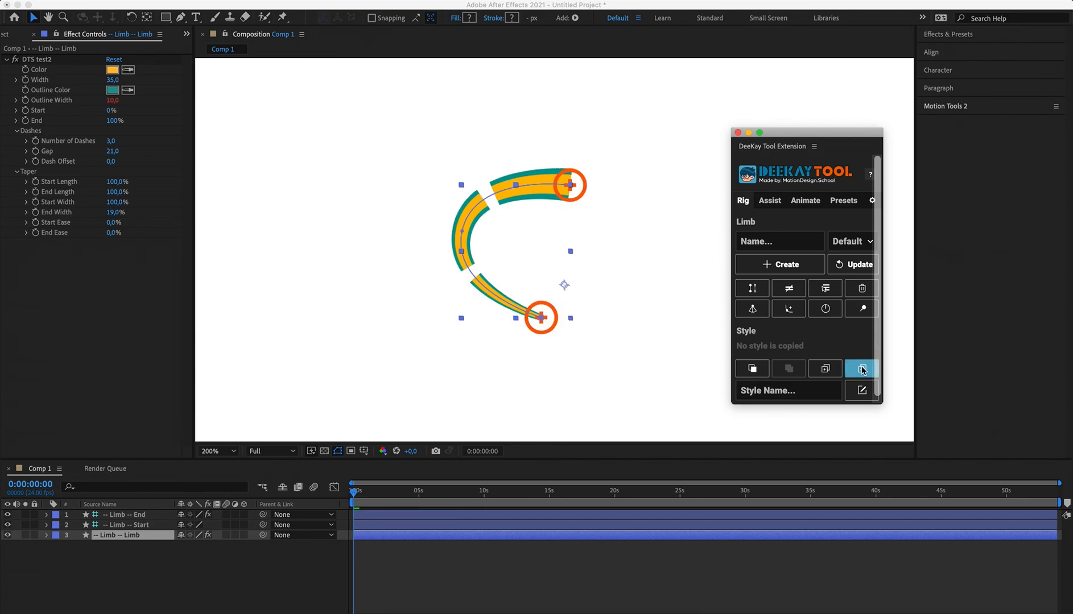
click(444, 571)
drag(542, 327, 472, 345)
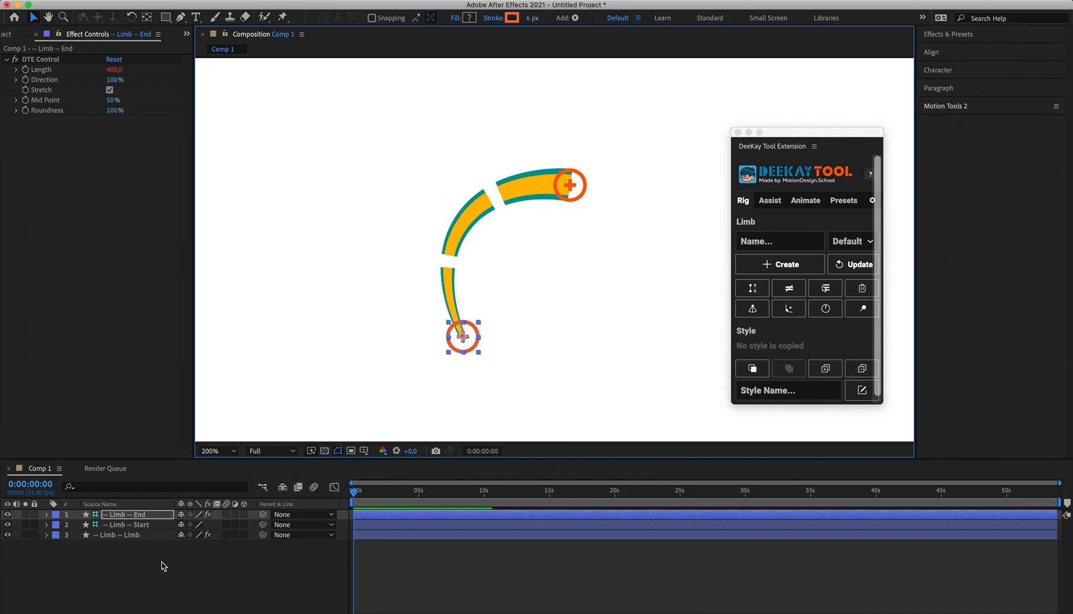
Create a second limb with the Default preset and place its start and end controllers to the right of the first limb.
click(780, 264)
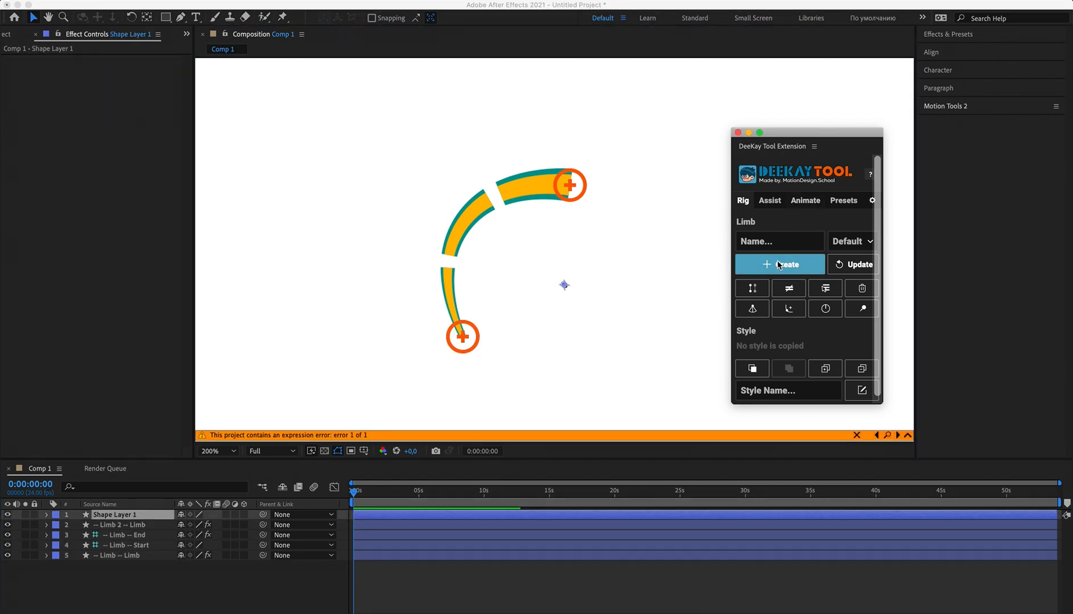
click(610, 258)
drag(566, 224, 612, 298)
drag(561, 344, 657, 372)
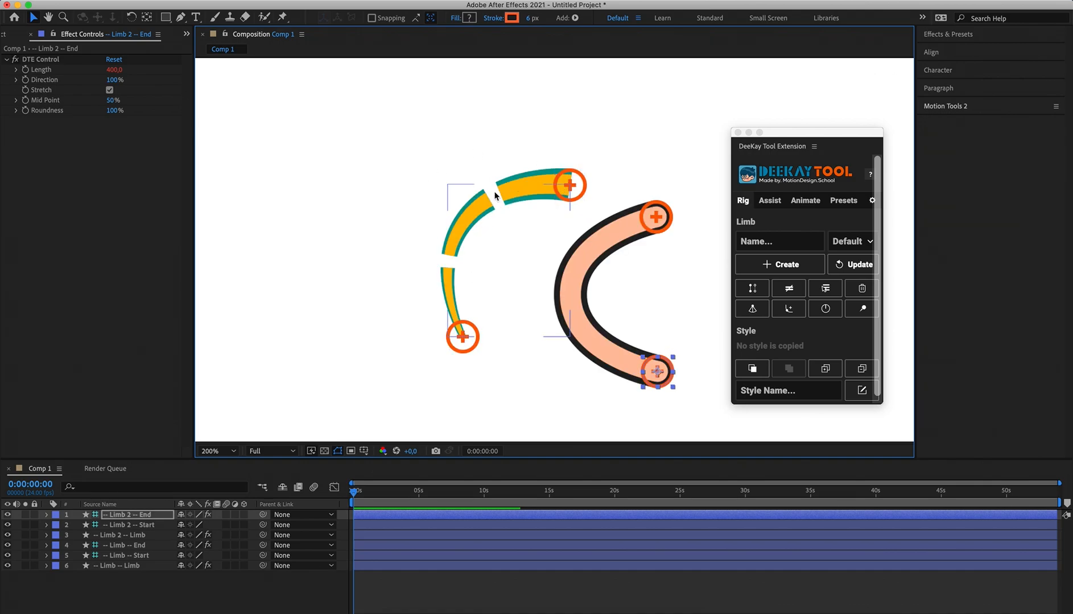
Copy the limb styles from the first limb and paste them onto the second limb.
click(514, 190)
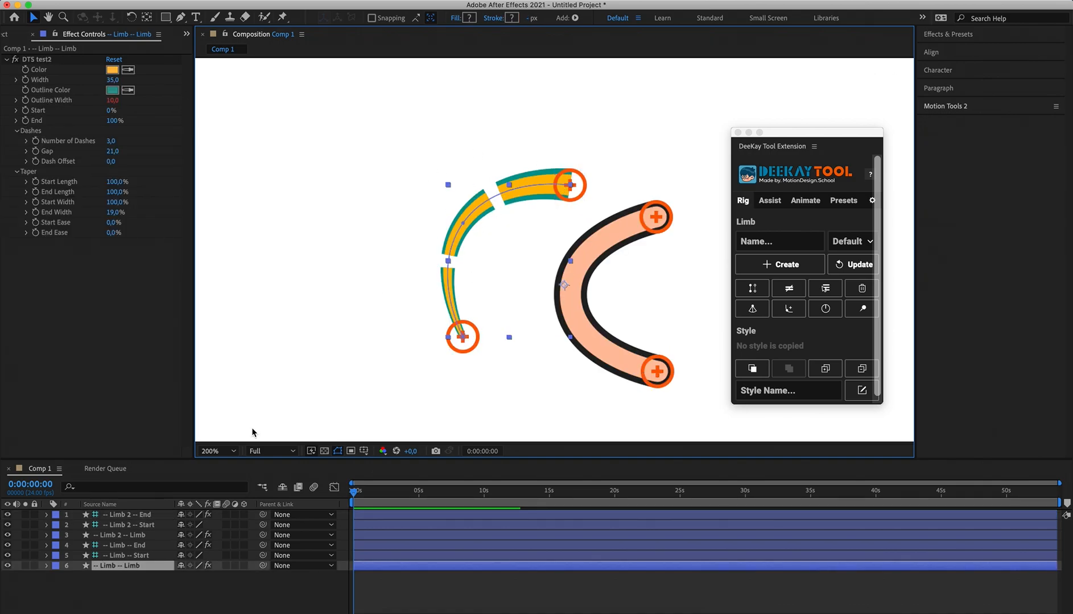
click(752, 370)
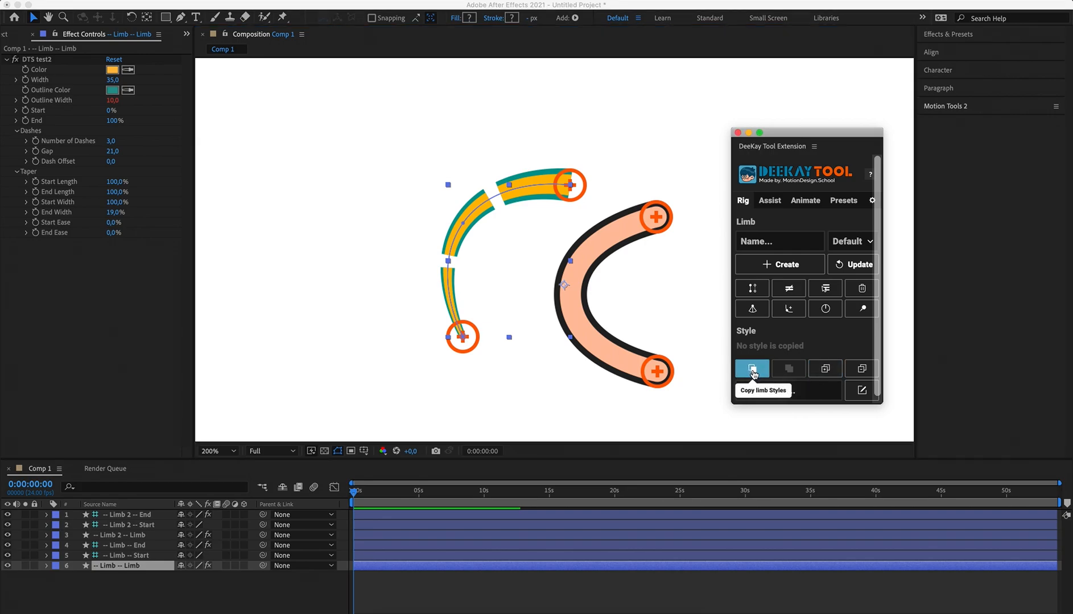
click(752, 371)
click(624, 232)
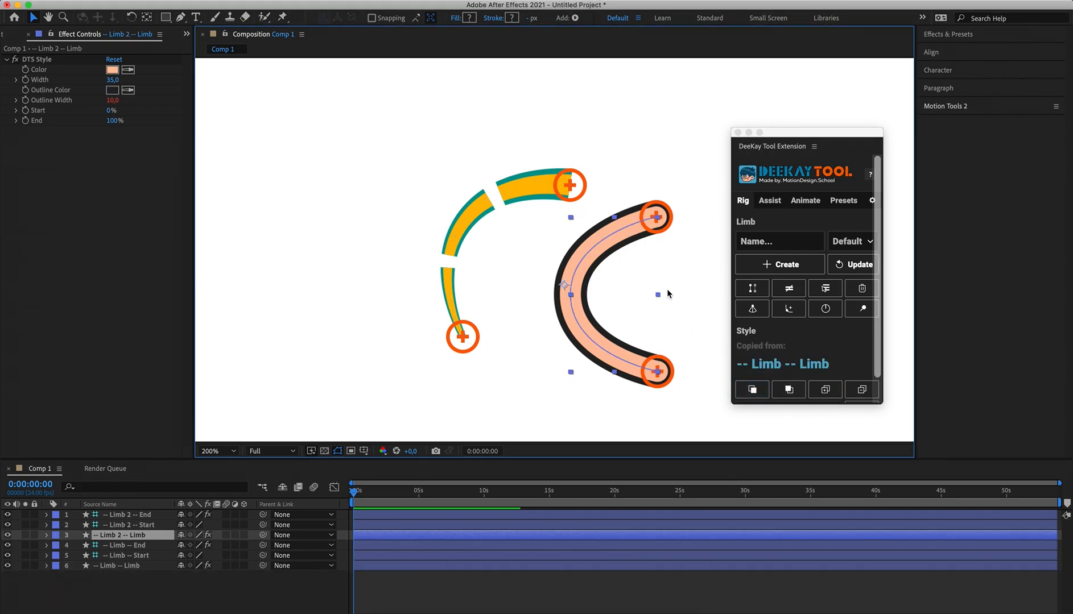
click(789, 390)
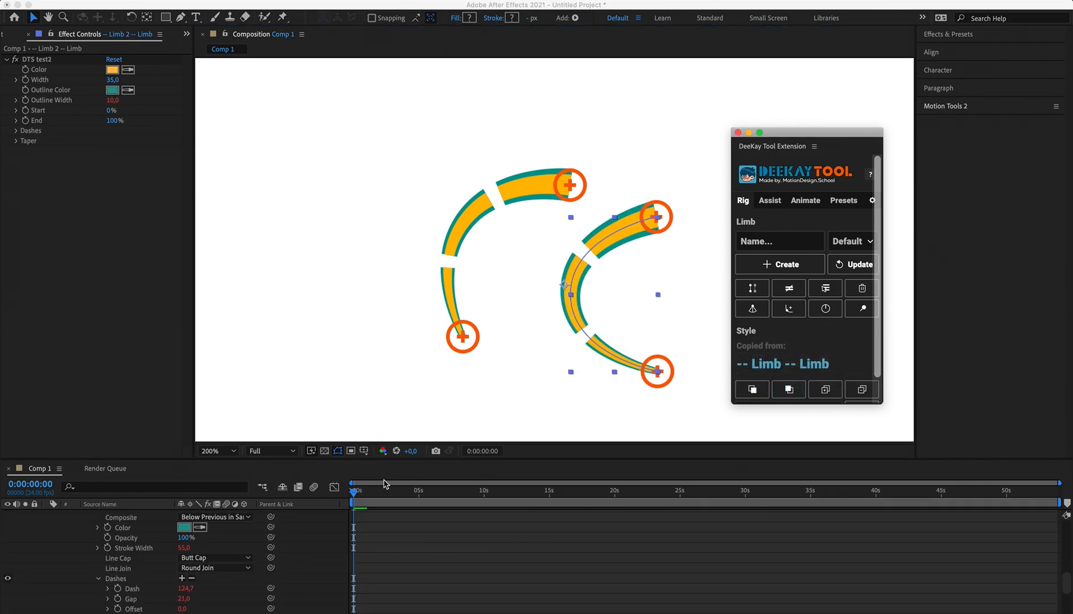
Delete all layers of both limbs from the composition.
click(384, 551)
key(super+a)
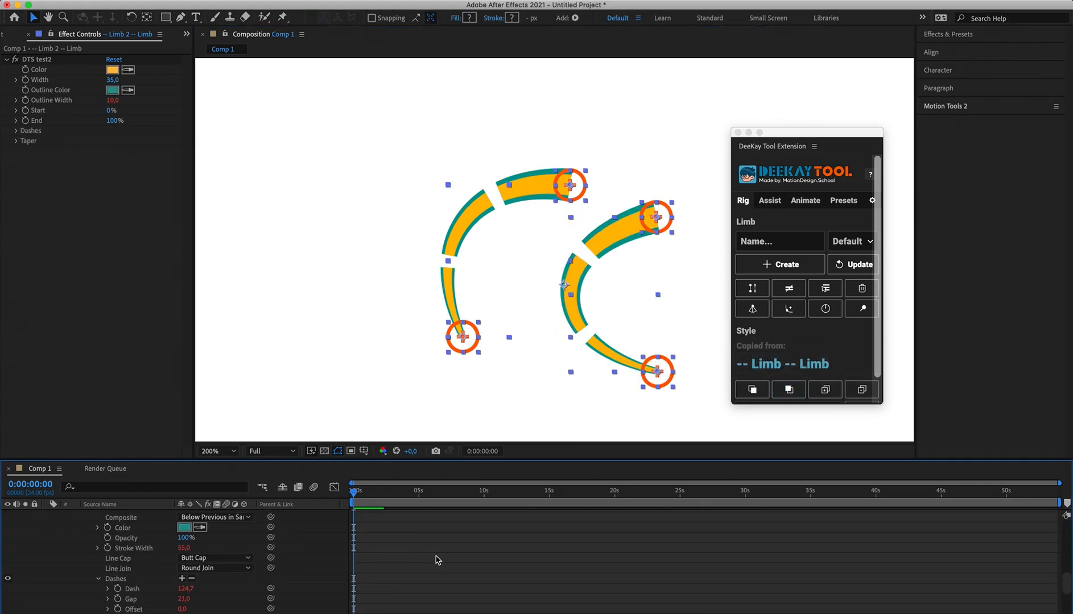
key(Delete)
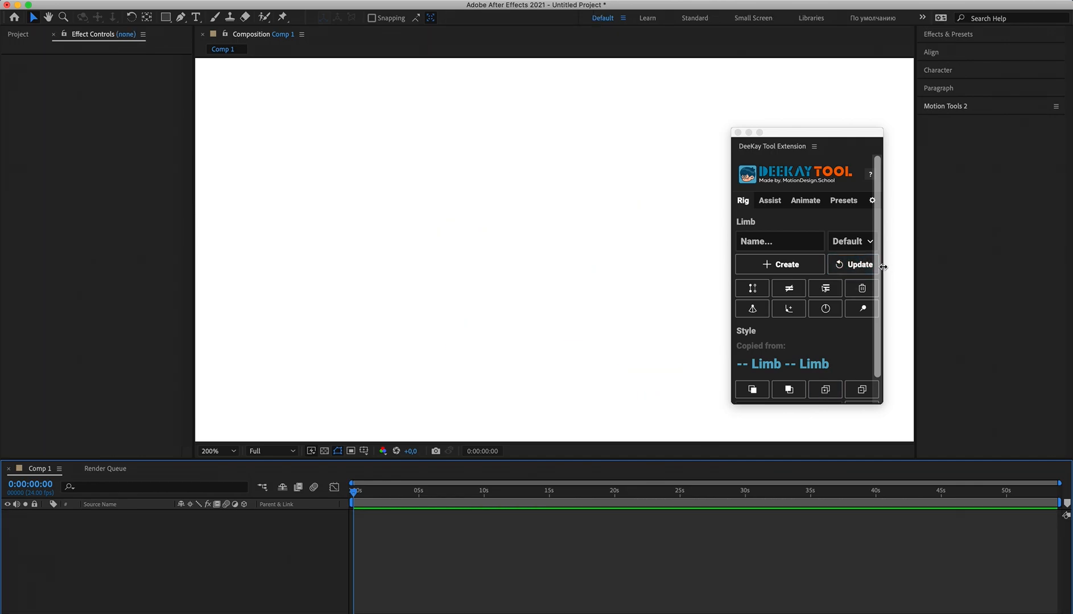
Widen the floating DeeKay Tool window slightly and create a new limb with the Default preset.
mouse_move(883, 266)
mouse_down()
mouse_move(912, 265)
mouse_move(897, 266)
mouse_up()
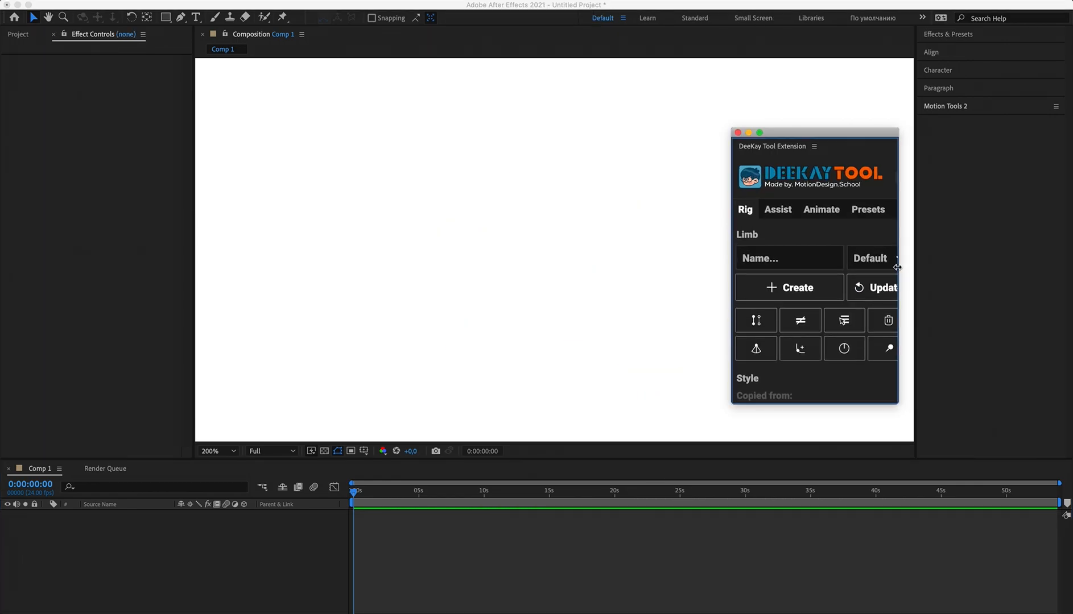
click(796, 267)
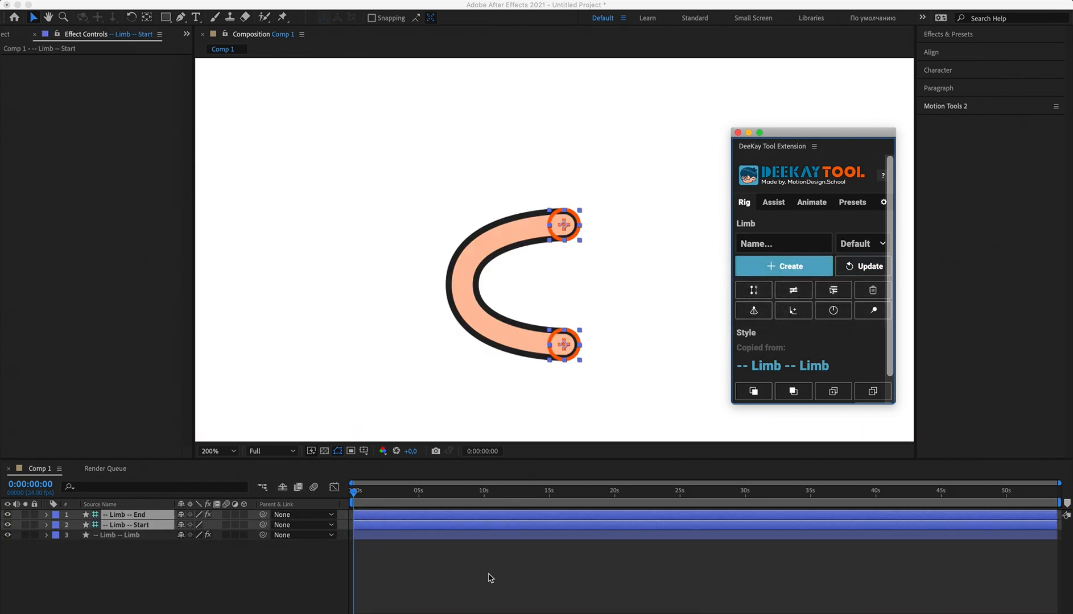
click(452, 580)
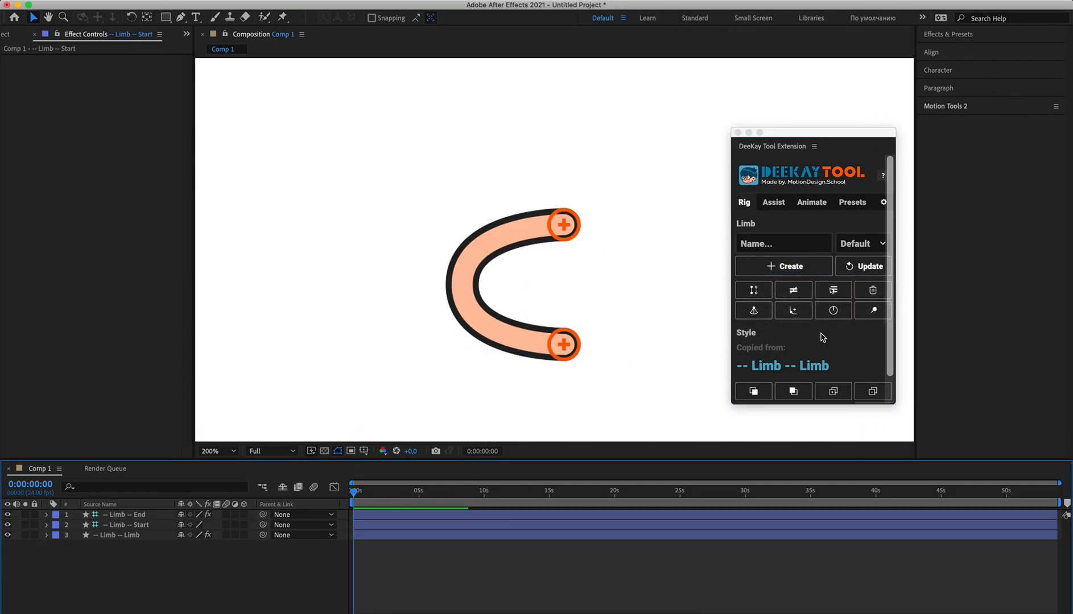
Add a new style named asd with outline and round caps at both ends to the limb.
click(452, 535)
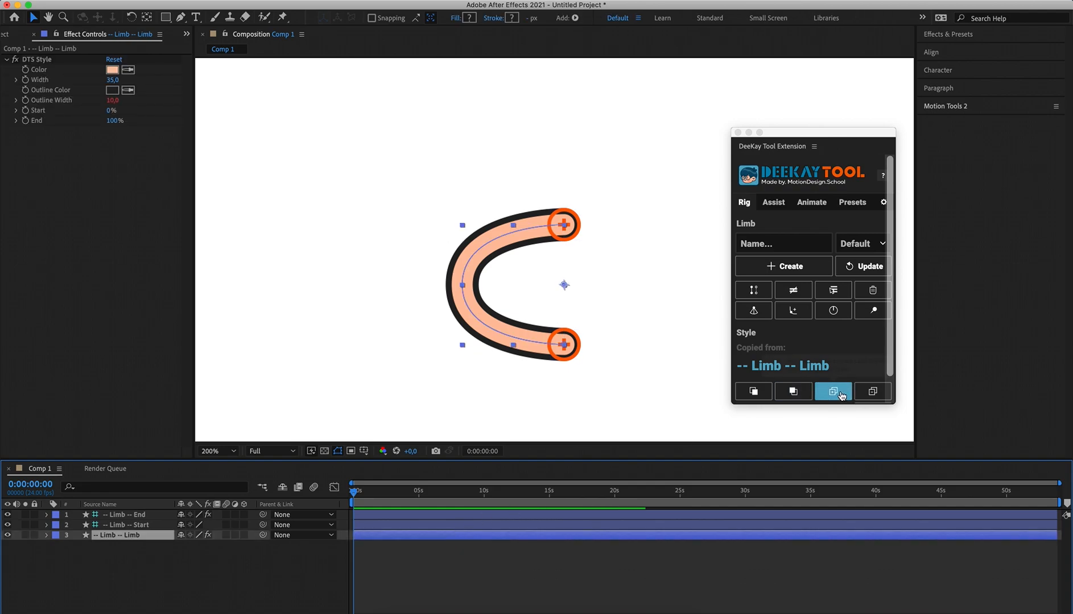
click(841, 395)
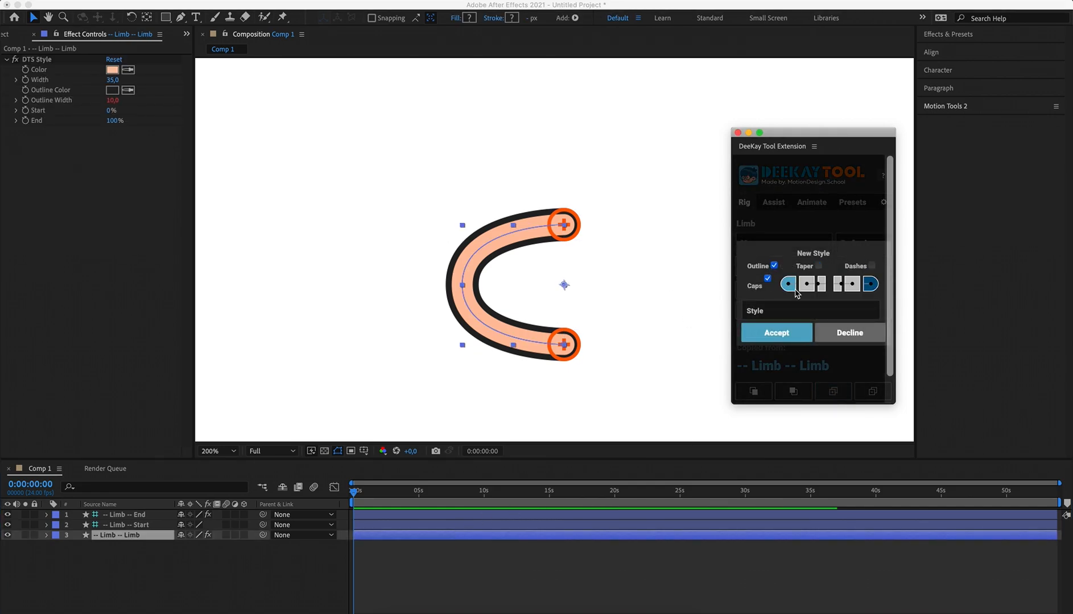
click(797, 311)
text(asd)
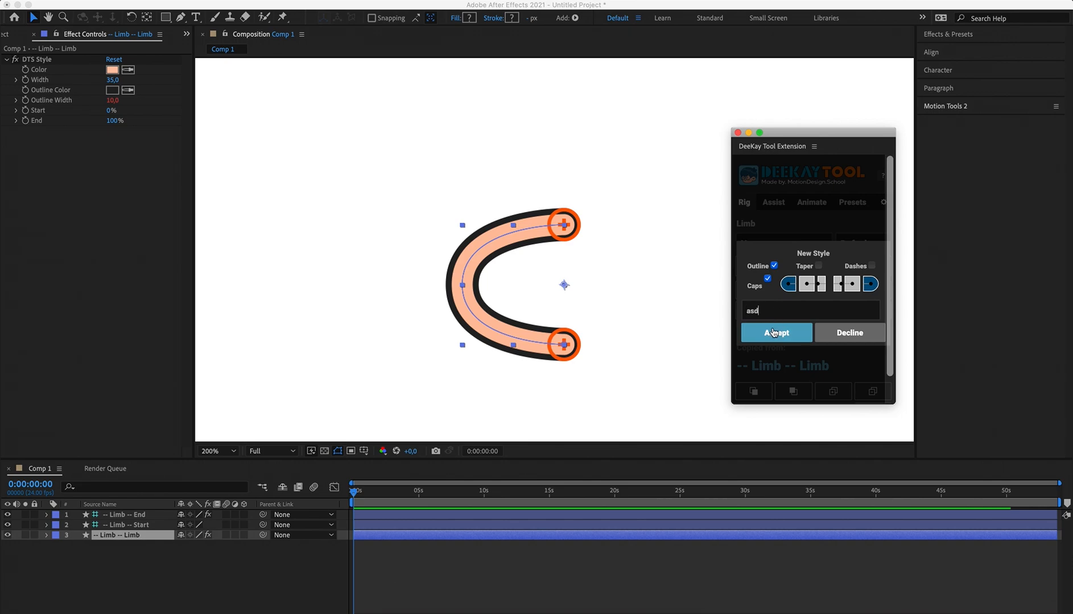
click(773, 333)
click(464, 587)
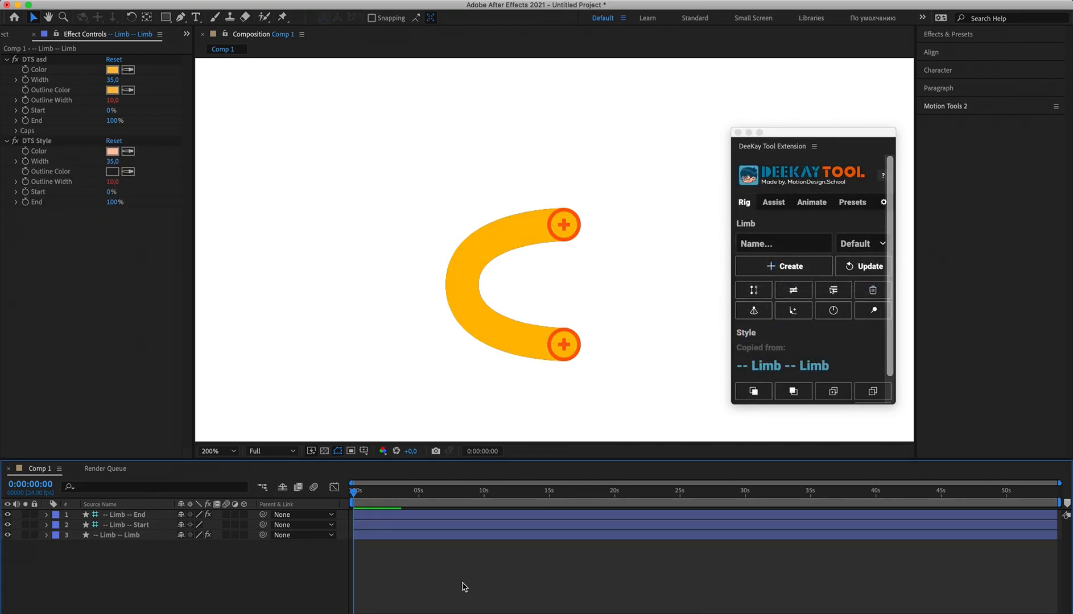
Set the asd style's End to 35% and its end cap to Flat.
drag(114, 120, 72, 122)
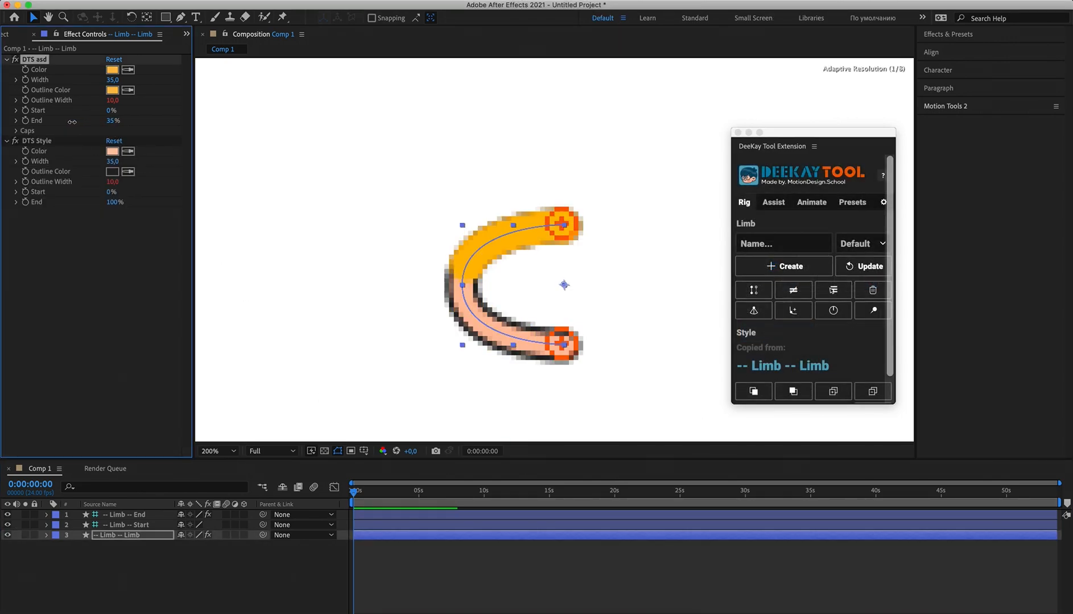
click(14, 131)
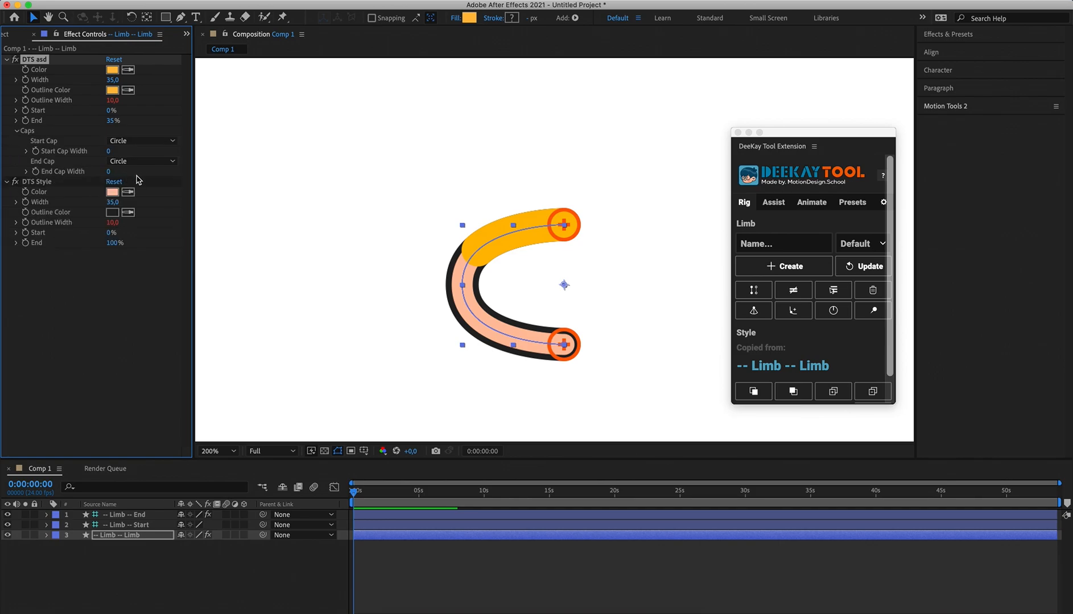
click(147, 142)
click(137, 164)
click(135, 142)
click(130, 152)
click(126, 161)
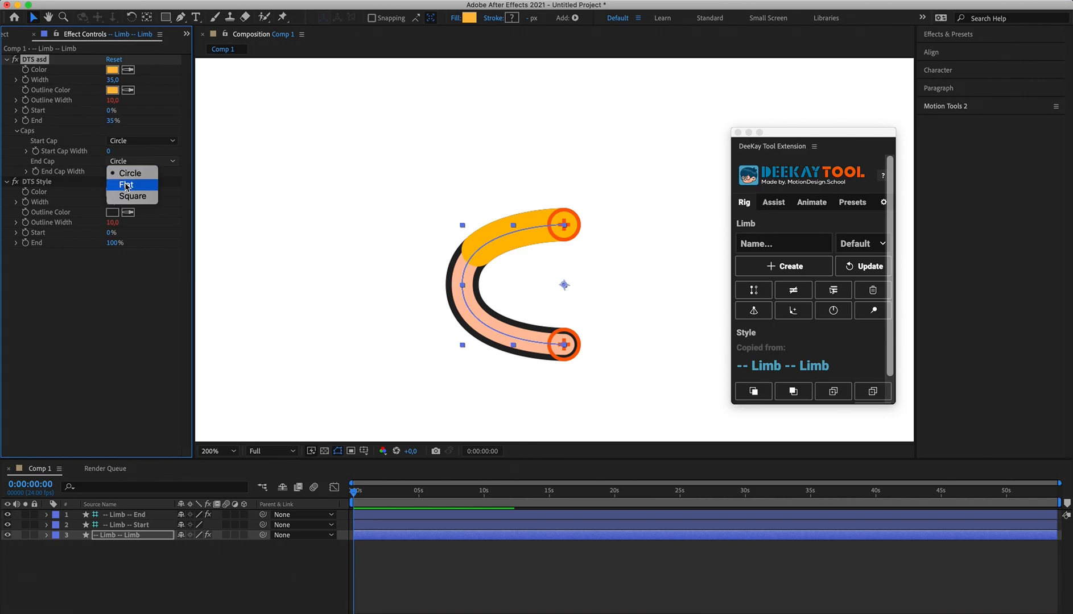
click(126, 184)
Set the asd style's width to 82 and its outline color to black (000000).
drag(125, 79, 142, 80)
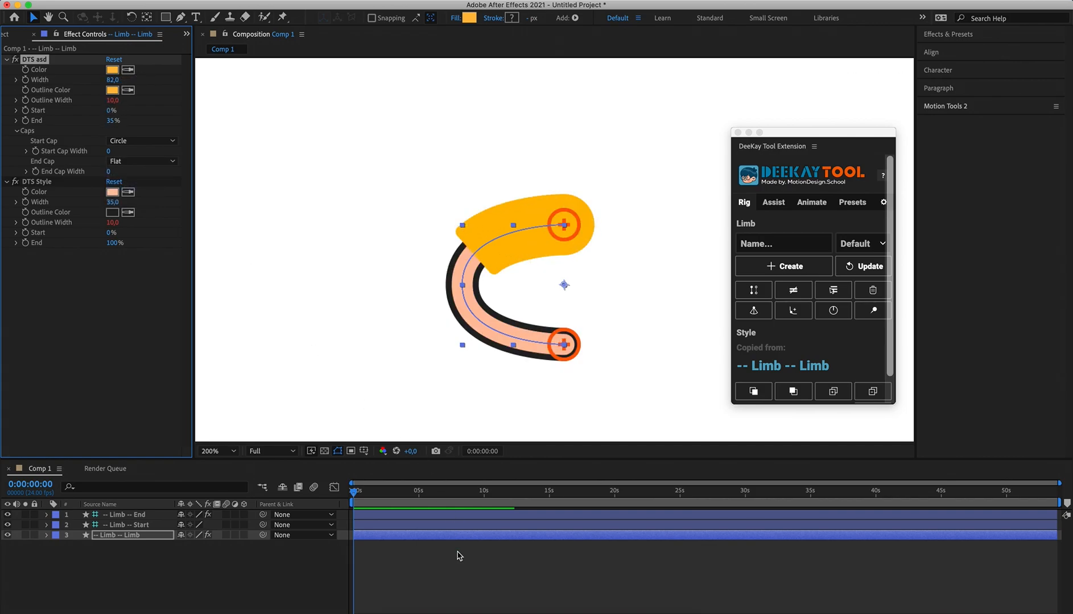
click(446, 568)
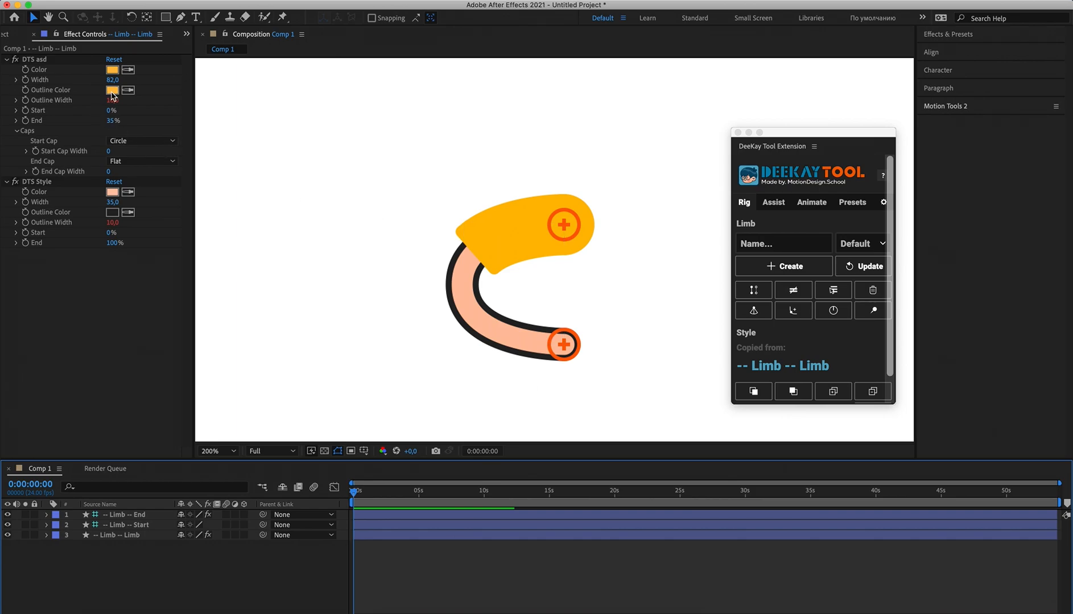
click(117, 91)
click(116, 534)
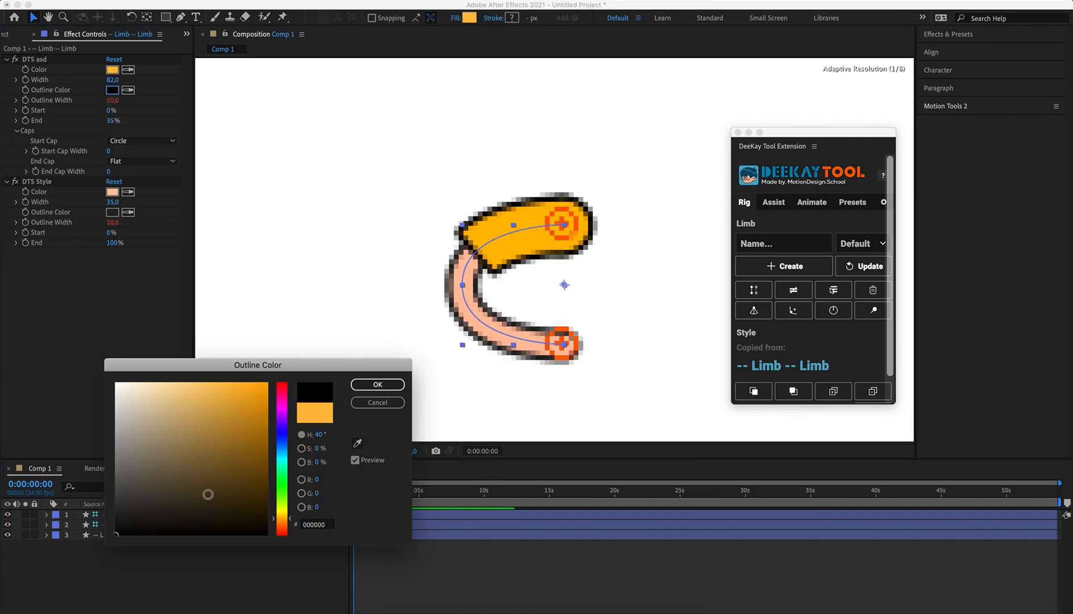
click(376, 384)
click(447, 571)
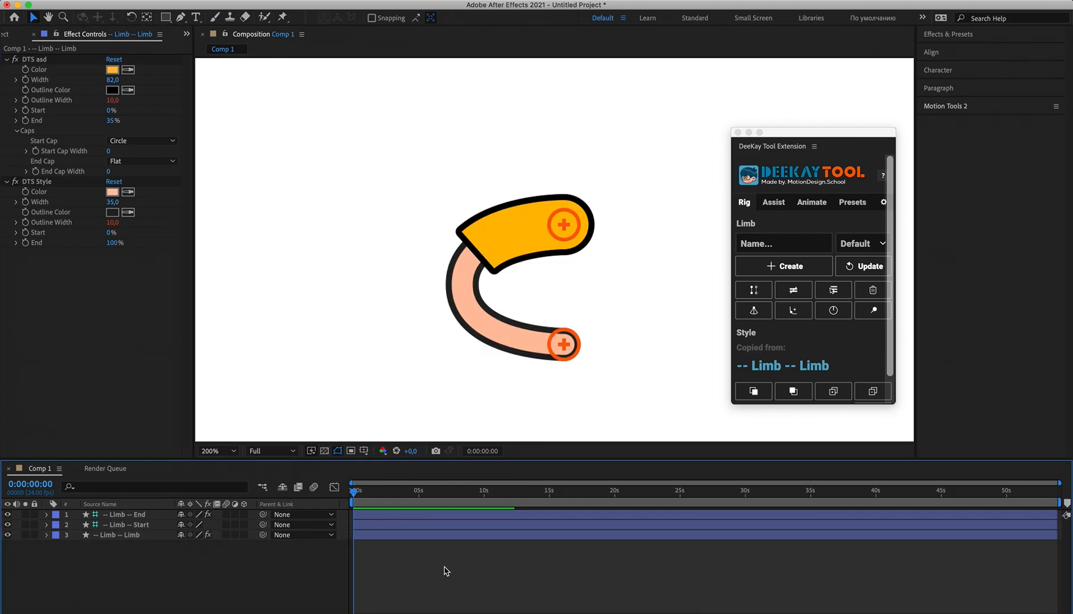
Duplicate the limb rig and move the copy's start and end controllers to the left of the original.
click(110, 538)
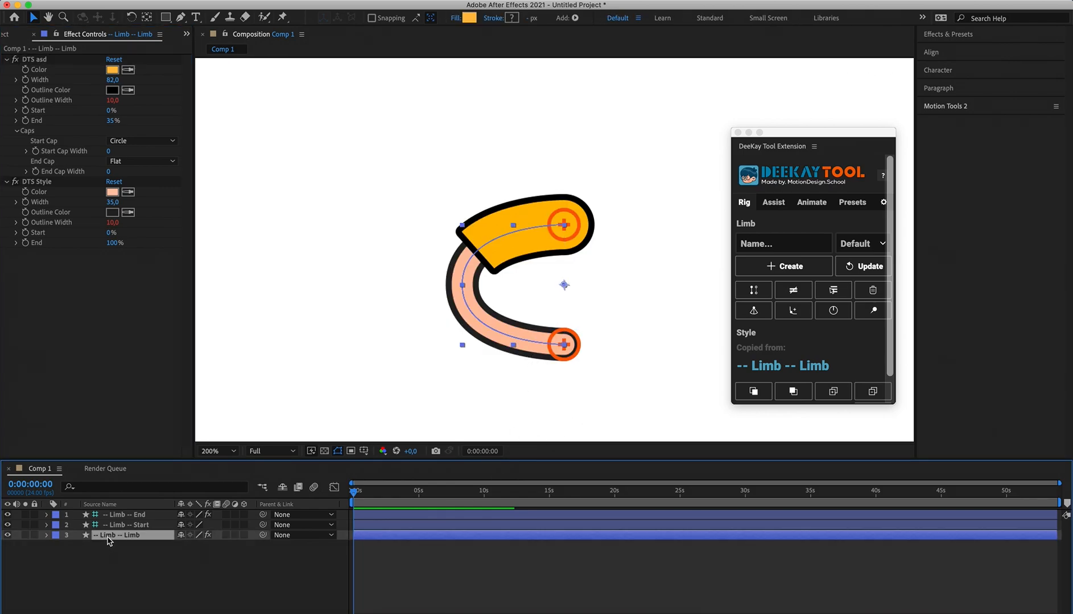
click(755, 291)
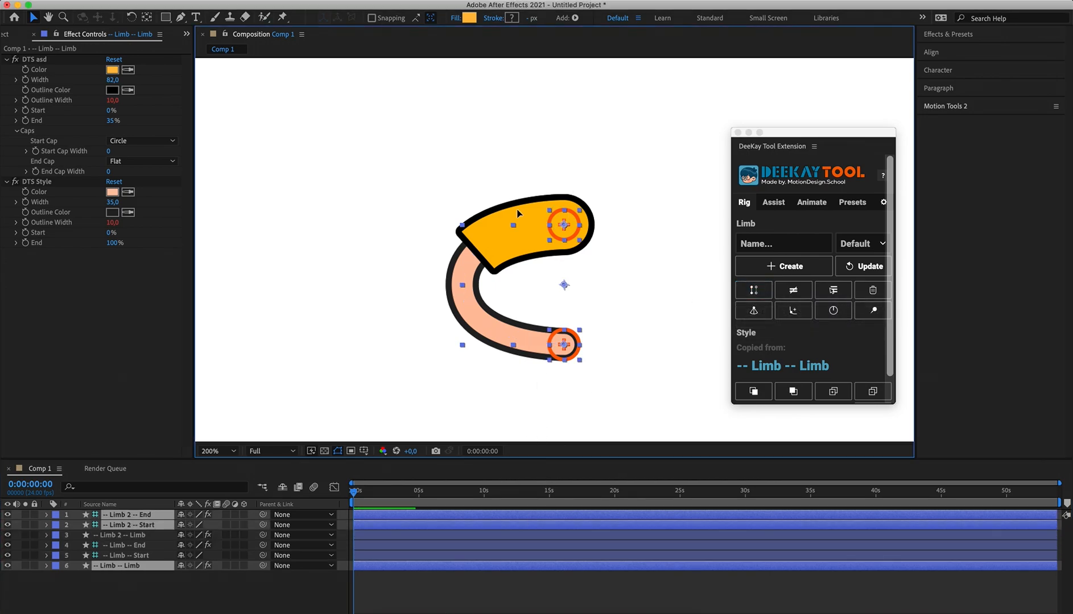
drag(571, 215, 505, 210)
drag(432, 213, 334, 206)
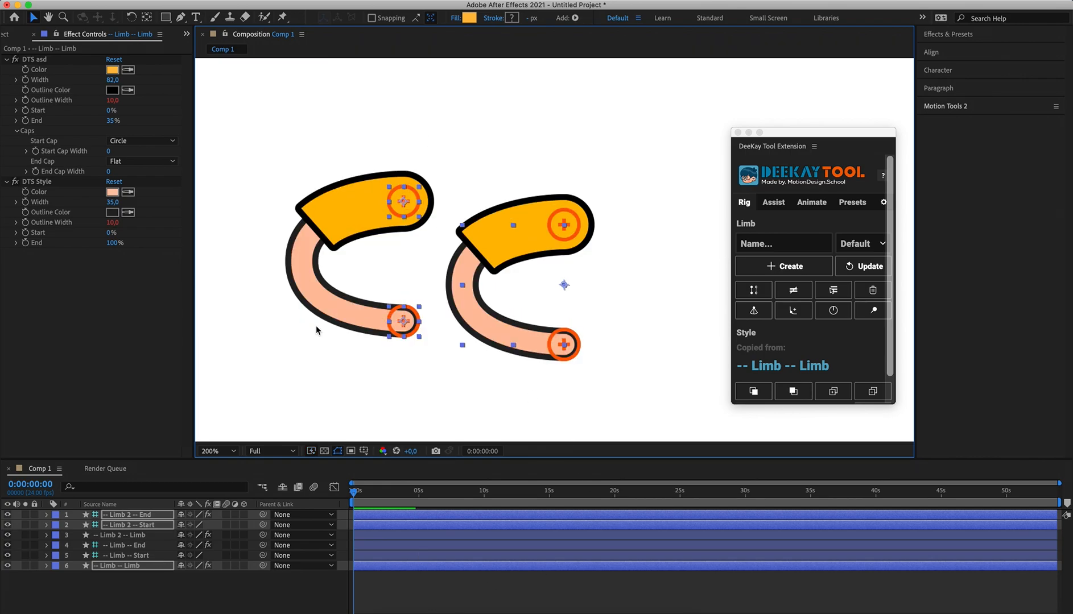
click(432, 605)
Select all layers belonging to the original limb from its Limb layer, and clear the selection.
click(136, 570)
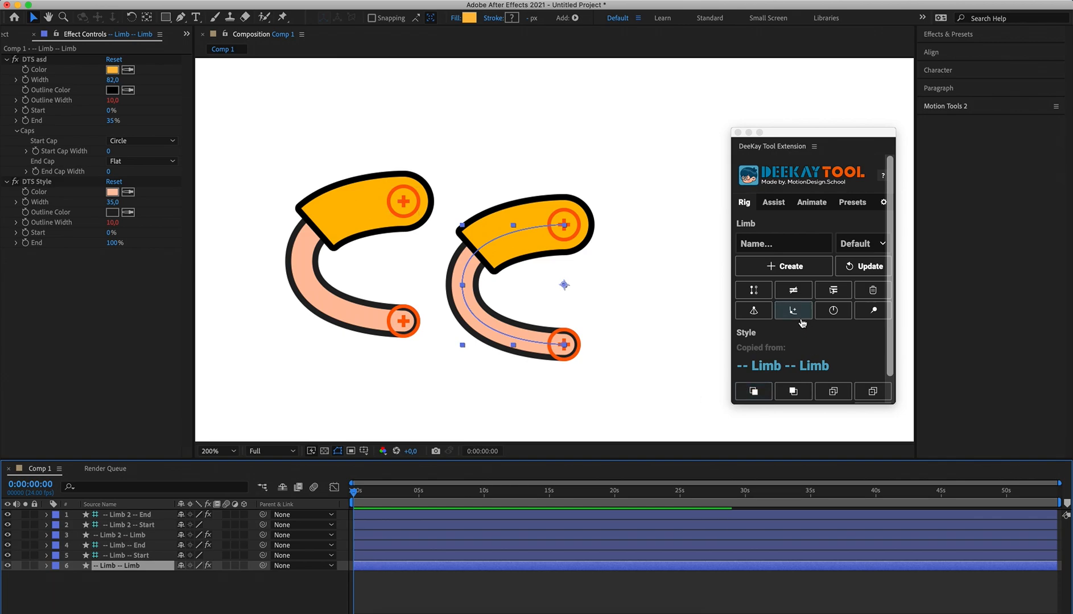
click(834, 290)
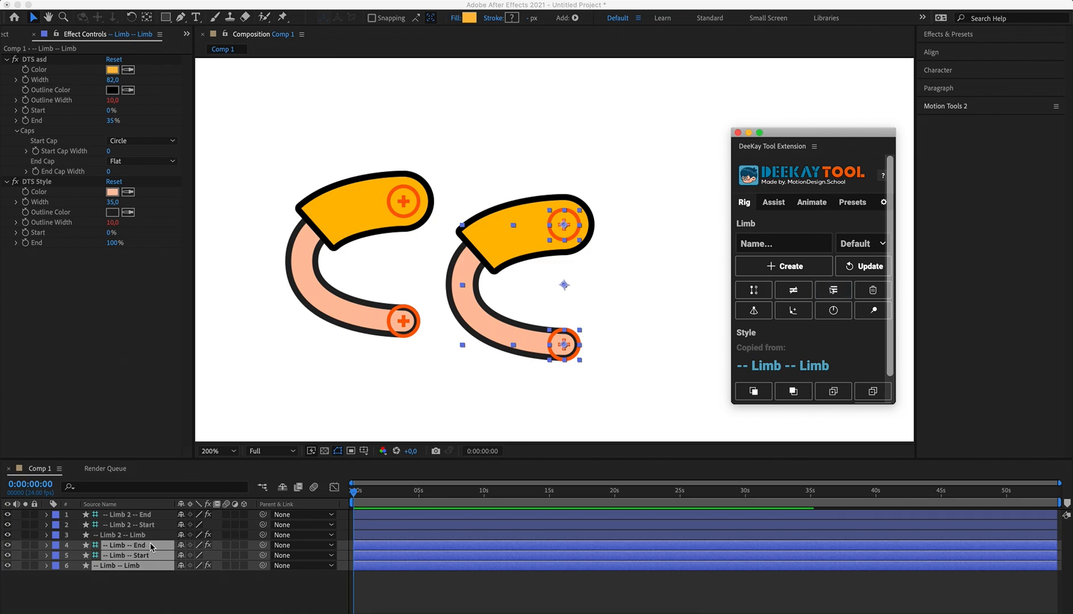
click(137, 607)
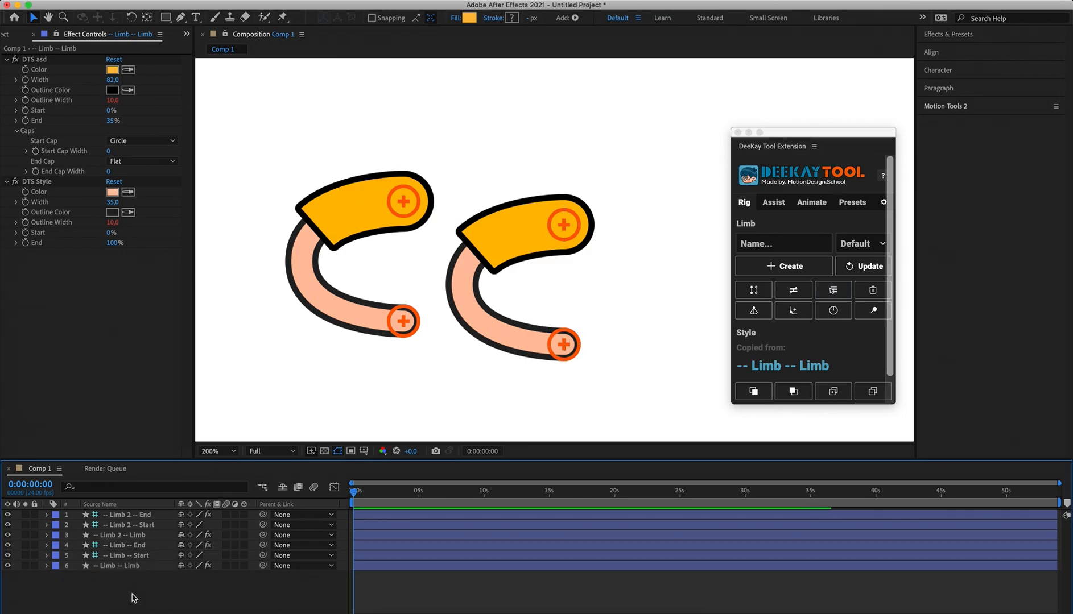
Reorder the original limb's controllers, placing its End layer at the top of the stack and its Start layer directly above the Limb 2 shape layer.
click(120, 566)
click(131, 555)
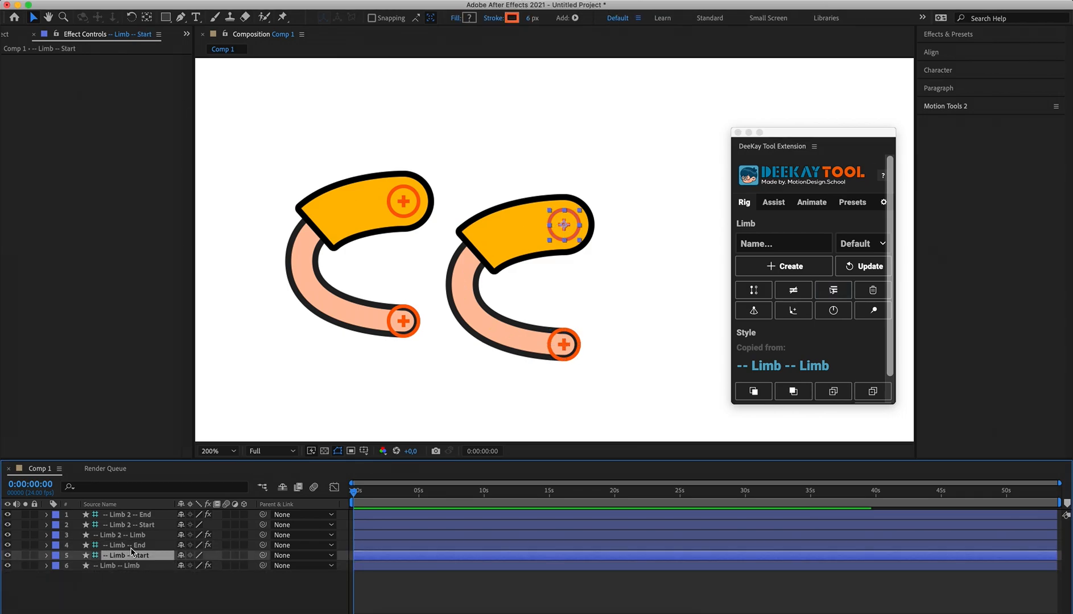
drag(131, 547, 143, 514)
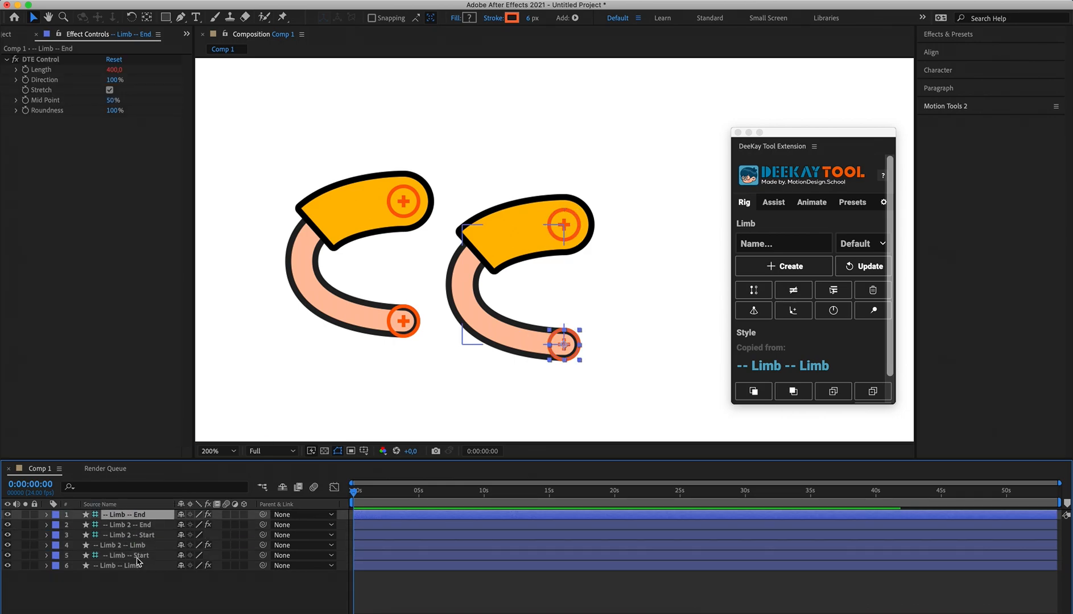
click(136, 557)
drag(136, 560, 152, 544)
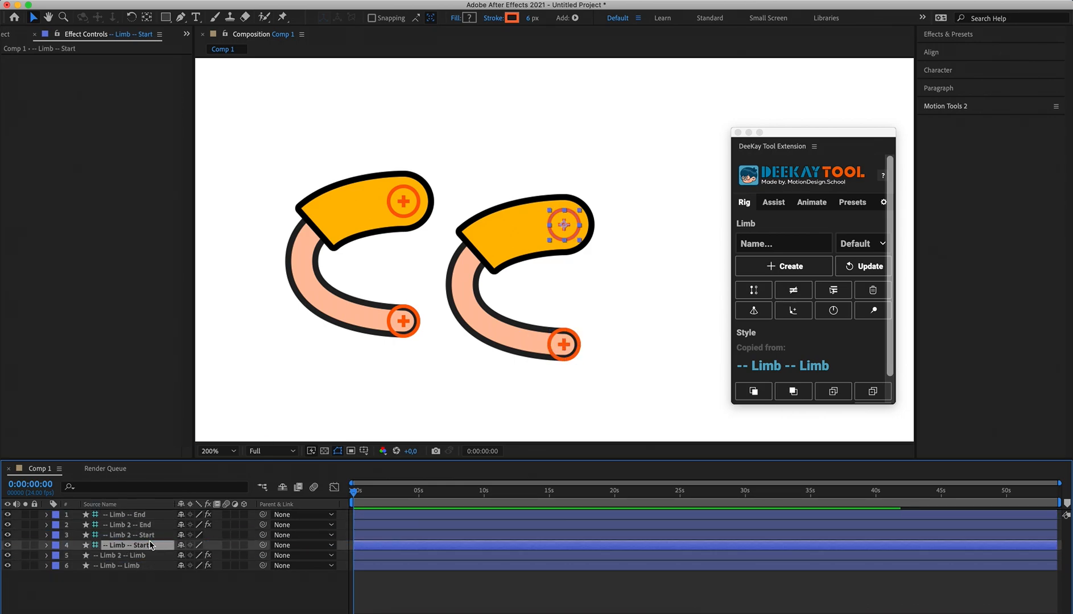
Select the original limb's scattered layers together from its Limb layer, and clear the selection.
click(129, 566)
click(833, 290)
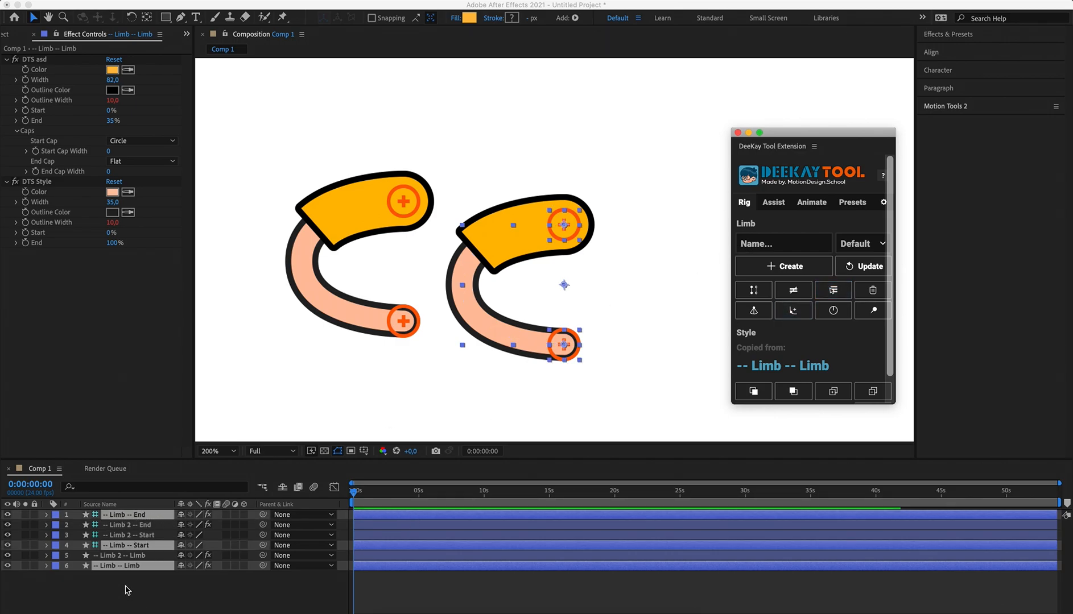
click(151, 587)
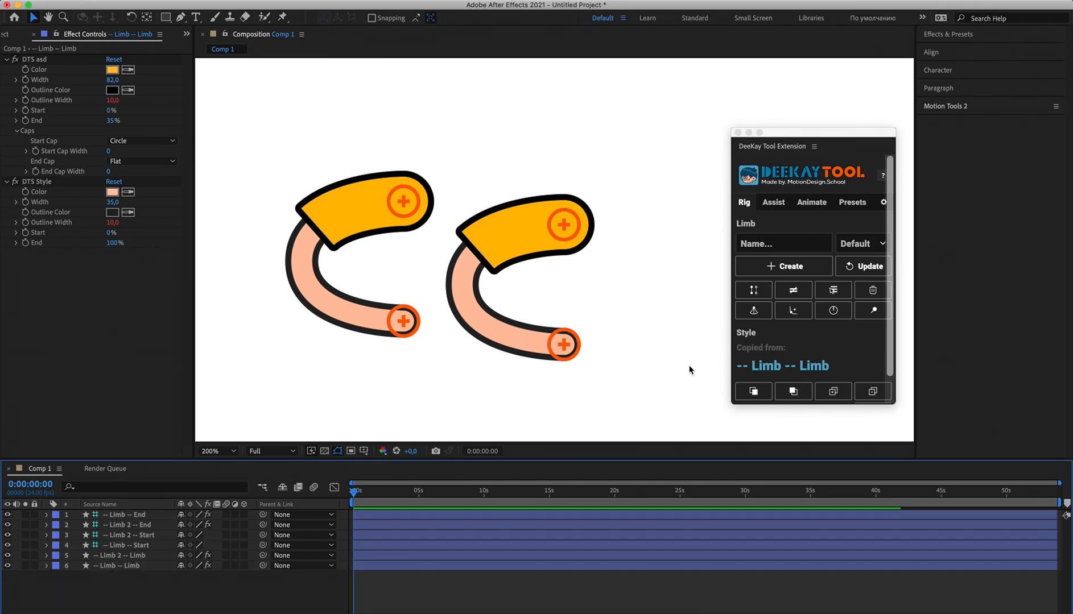
Add a flipper axis to the original limb and select its DTE Flipper Control effect.
click(139, 566)
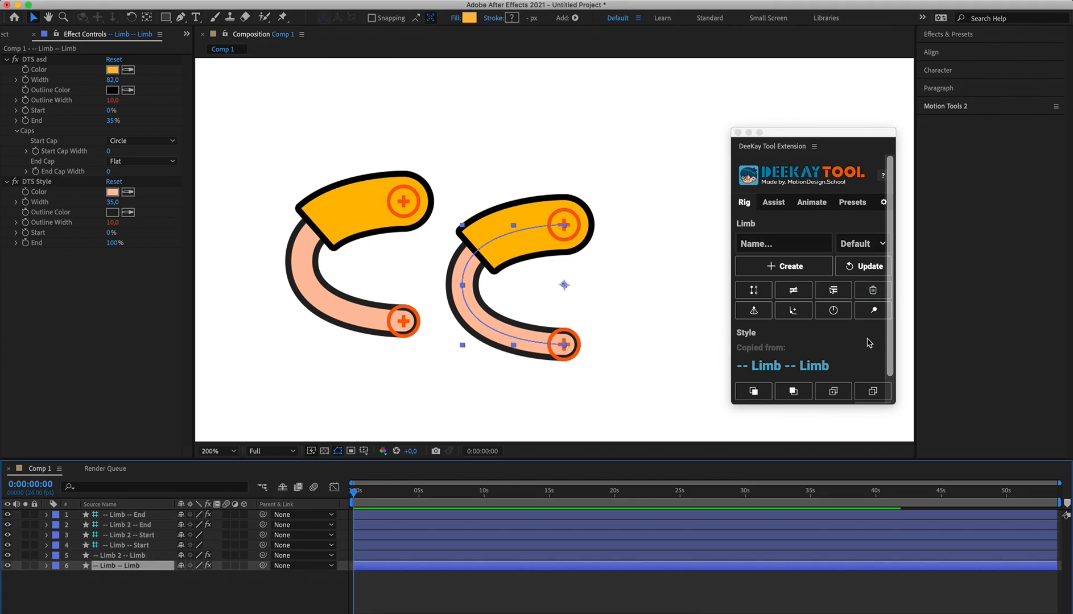
click(756, 312)
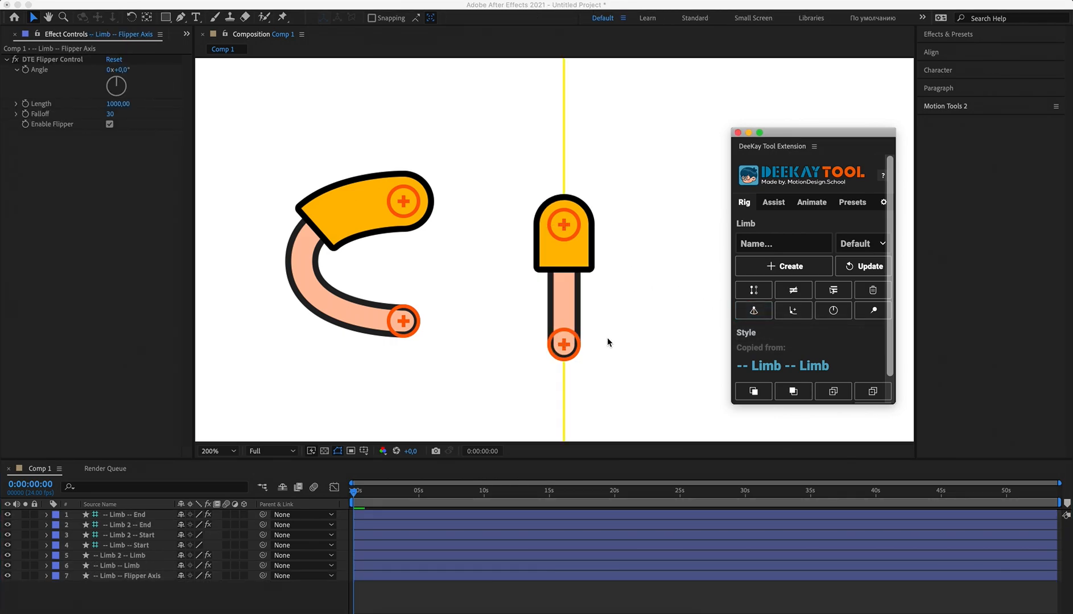
scroll(636, 336, down, 4)
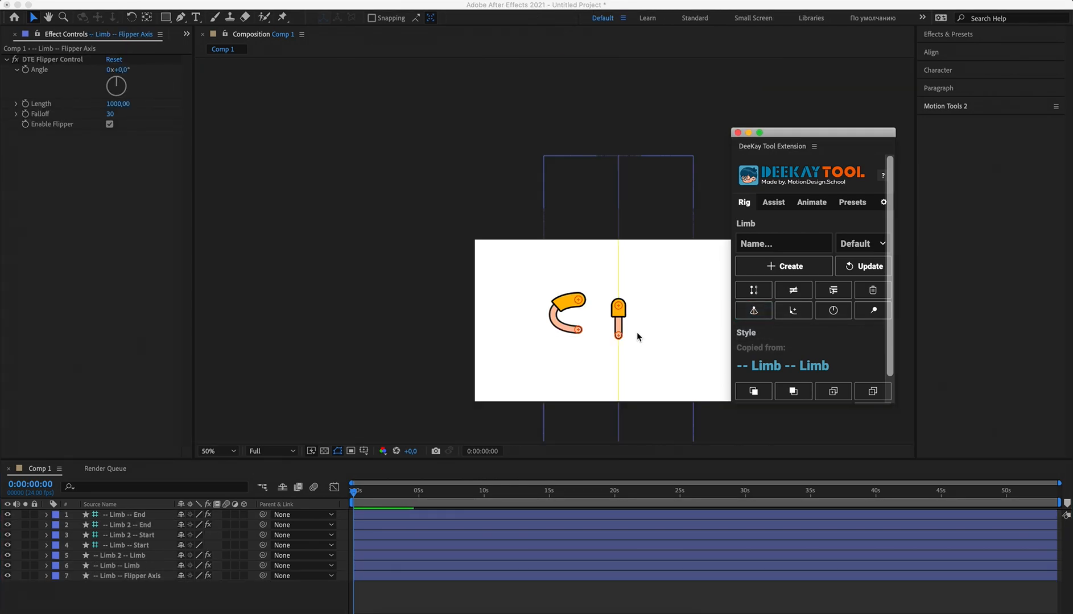
scroll(636, 335, up, 2)
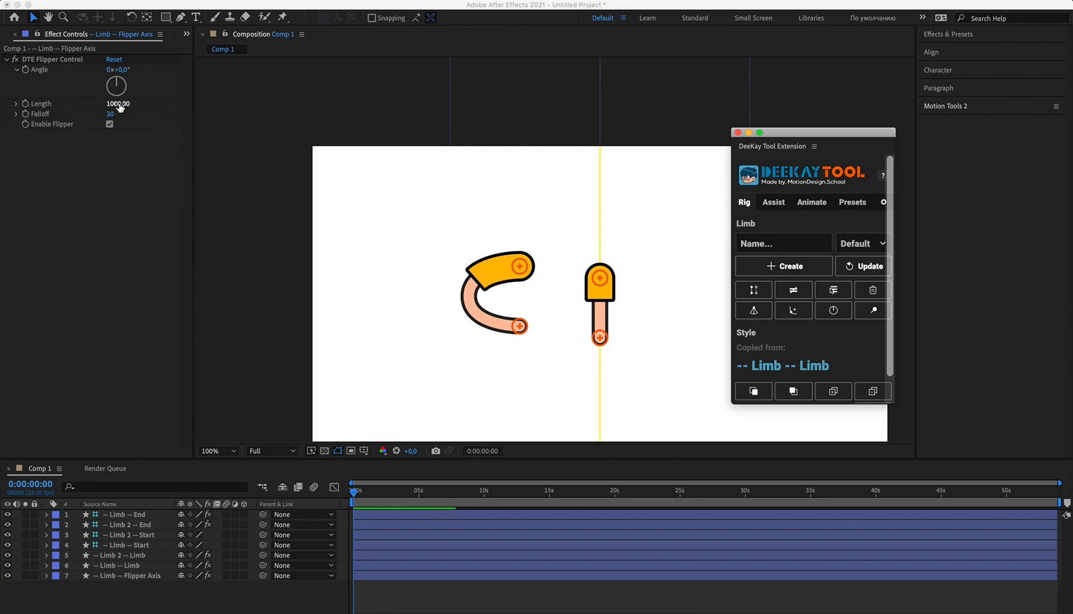
click(67, 60)
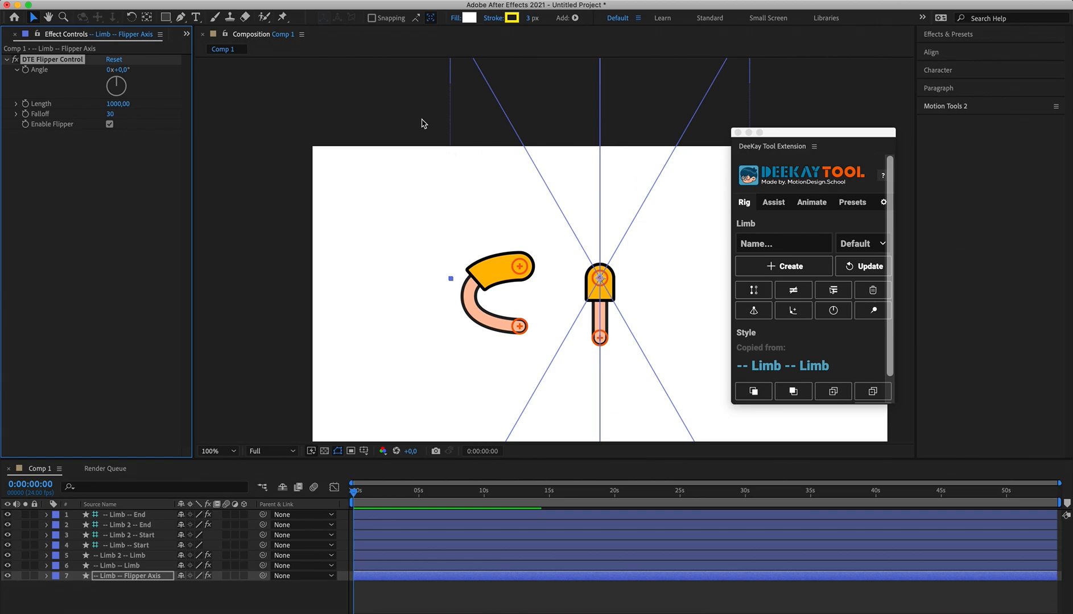
Move the original limb's end controller down and to the right of the flipper axis, and select its DTE Control effect.
click(540, 257)
click(600, 338)
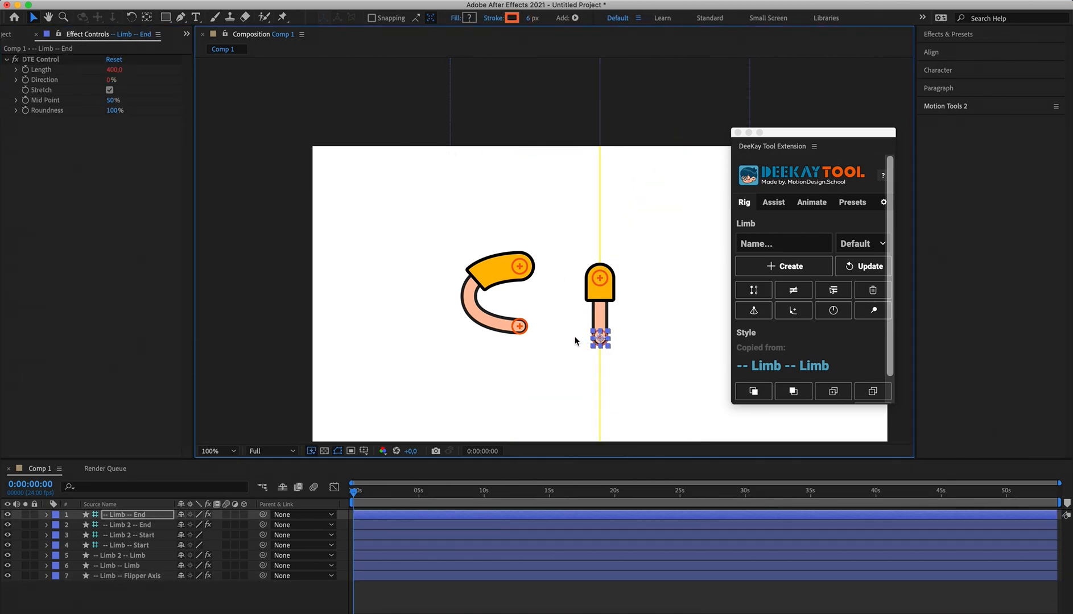
drag(600, 339, 645, 379)
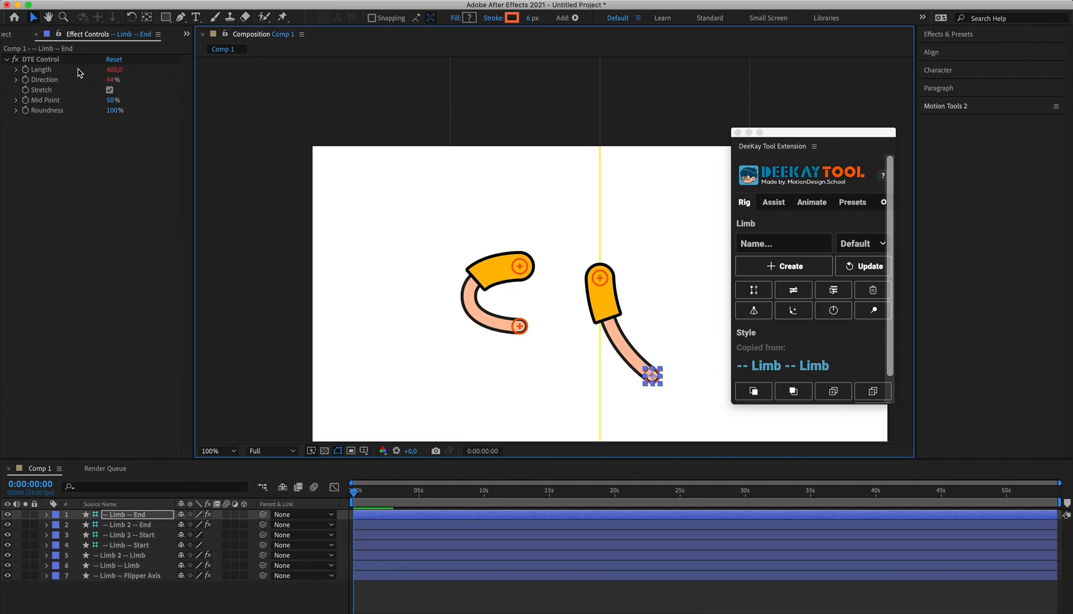
click(61, 59)
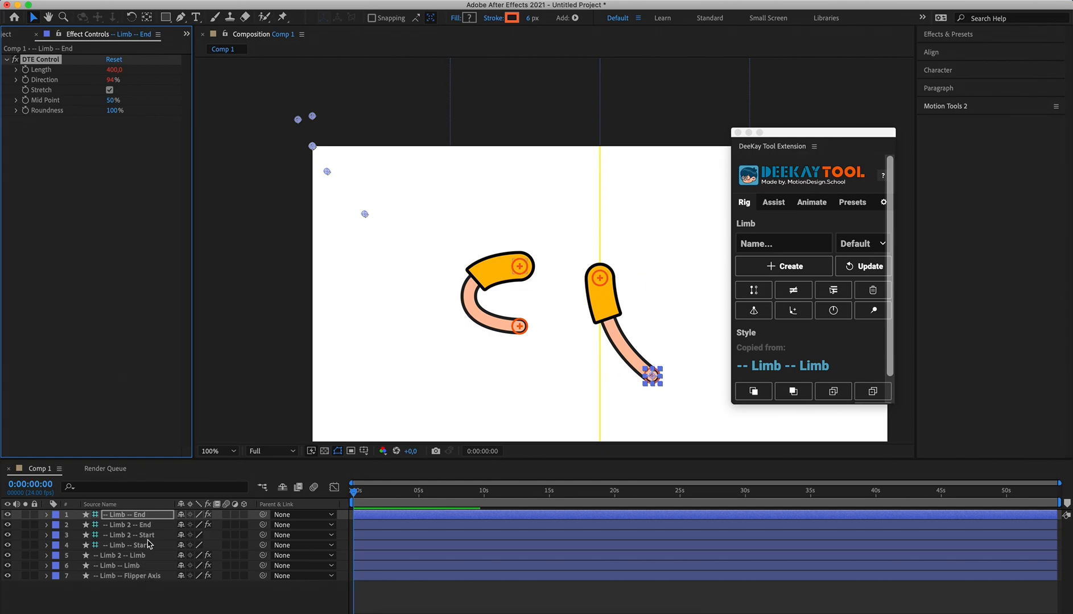
Set the flipper axis's angle to 4°, its length to 310 and its falloff to 31.
click(139, 576)
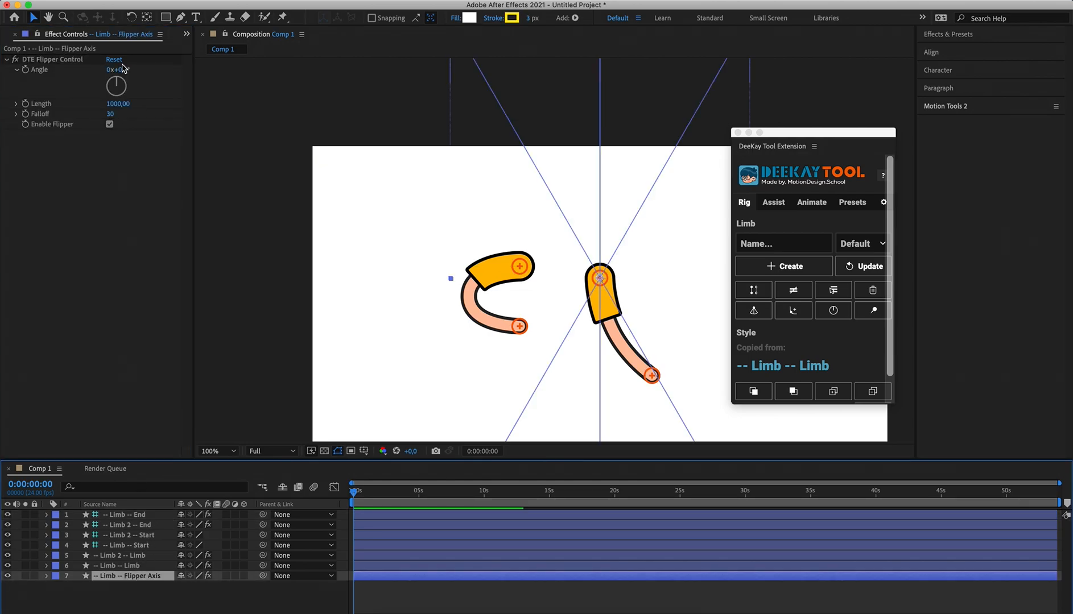
drag(126, 69, 120, 68)
drag(114, 69, 124, 67)
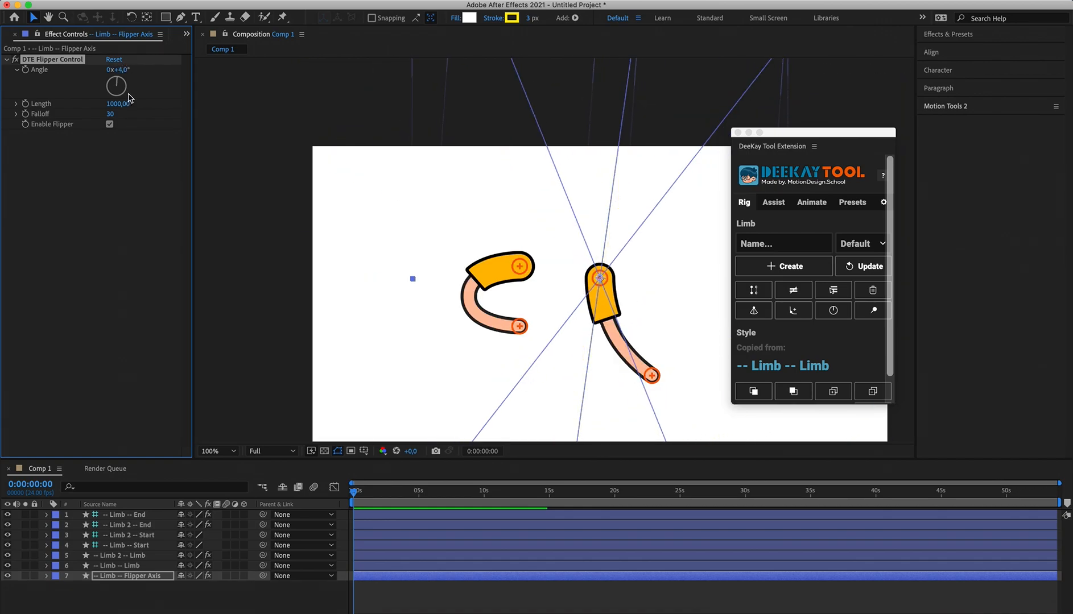
drag(114, 104, 97, 108)
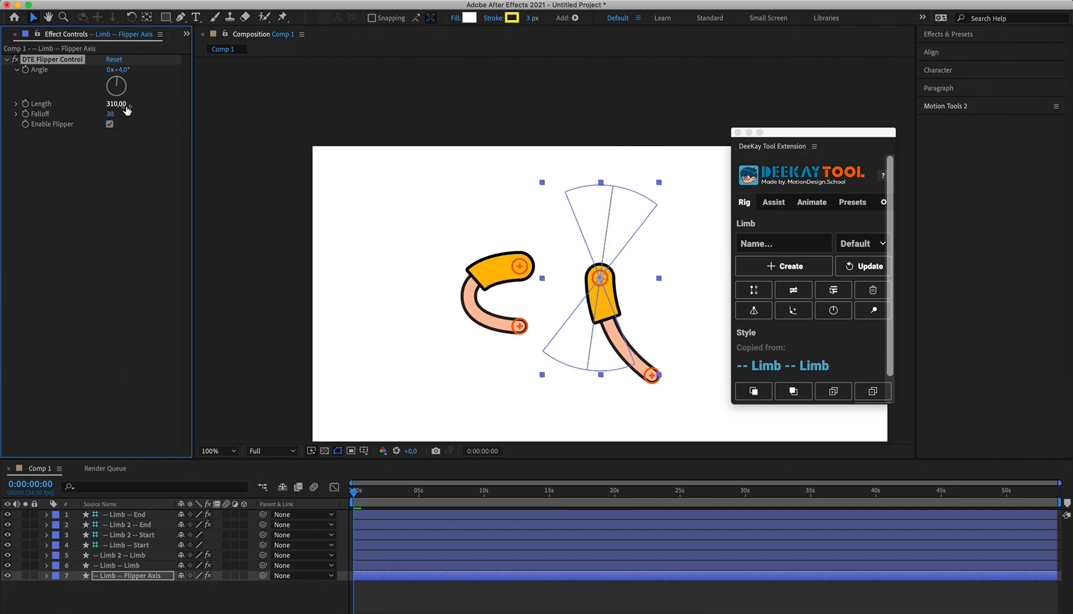
drag(114, 115, 104, 102)
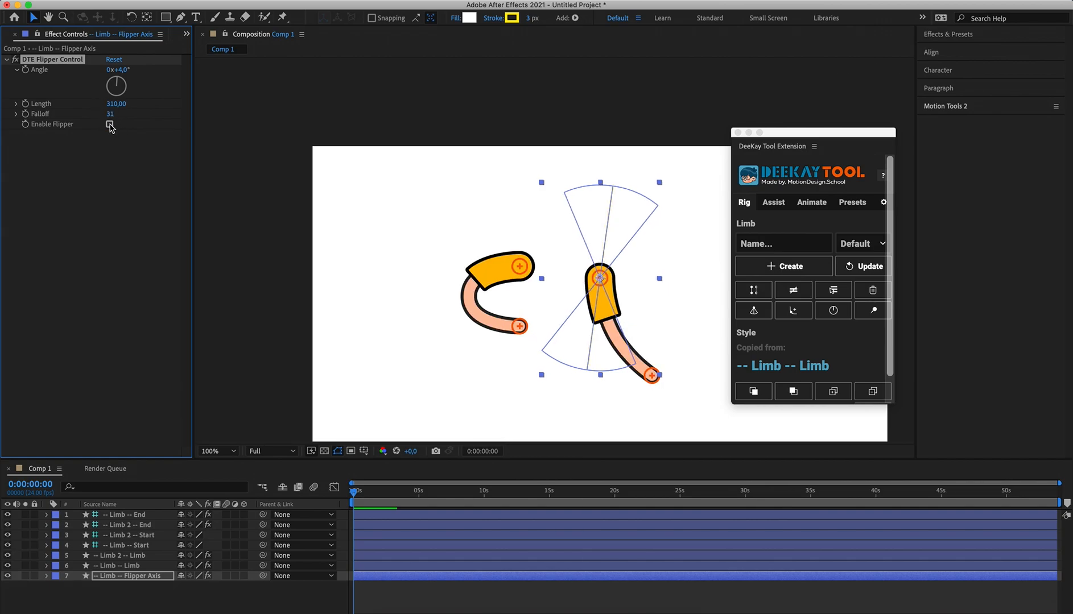
Toggle the flipper axis's Enable Flipper option several times and leave it disabled.
click(109, 125)
click(109, 124)
click(110, 125)
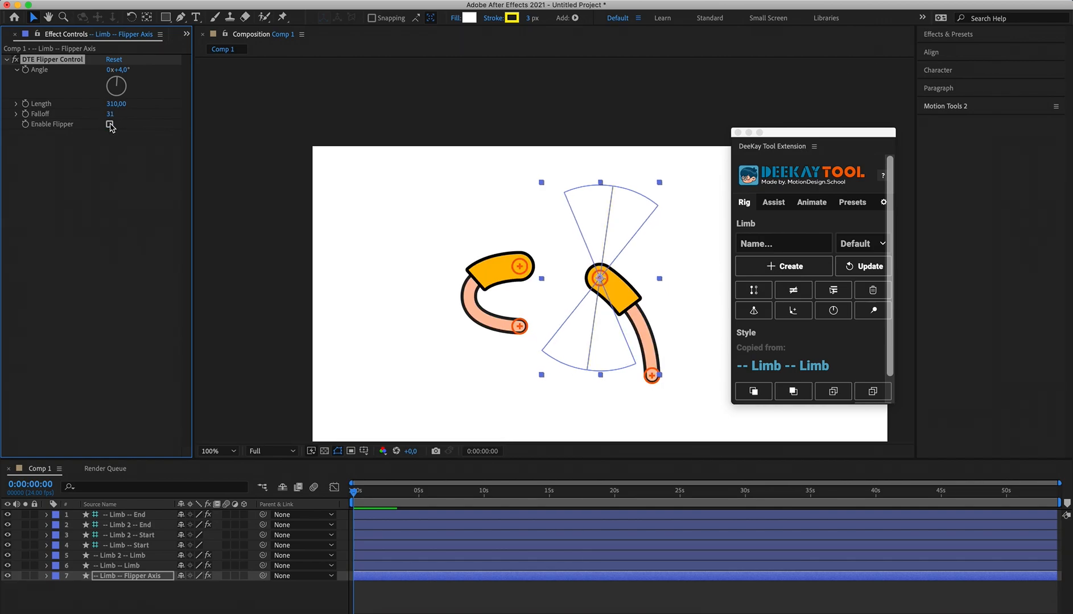
Enable the flipper on the original limb, then delete that limb's whole rig.
click(109, 125)
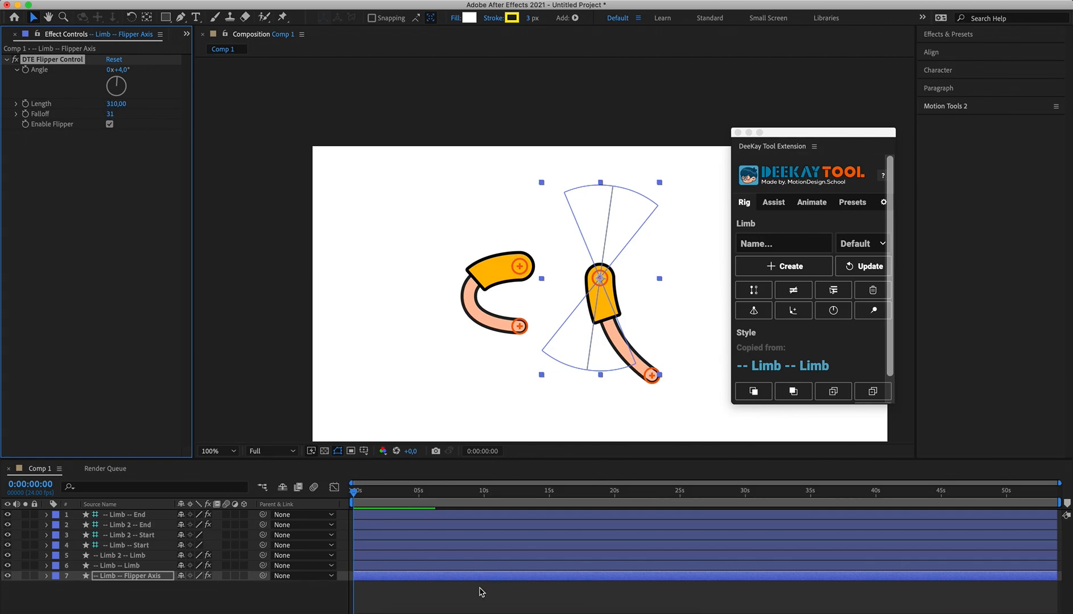
click(137, 568)
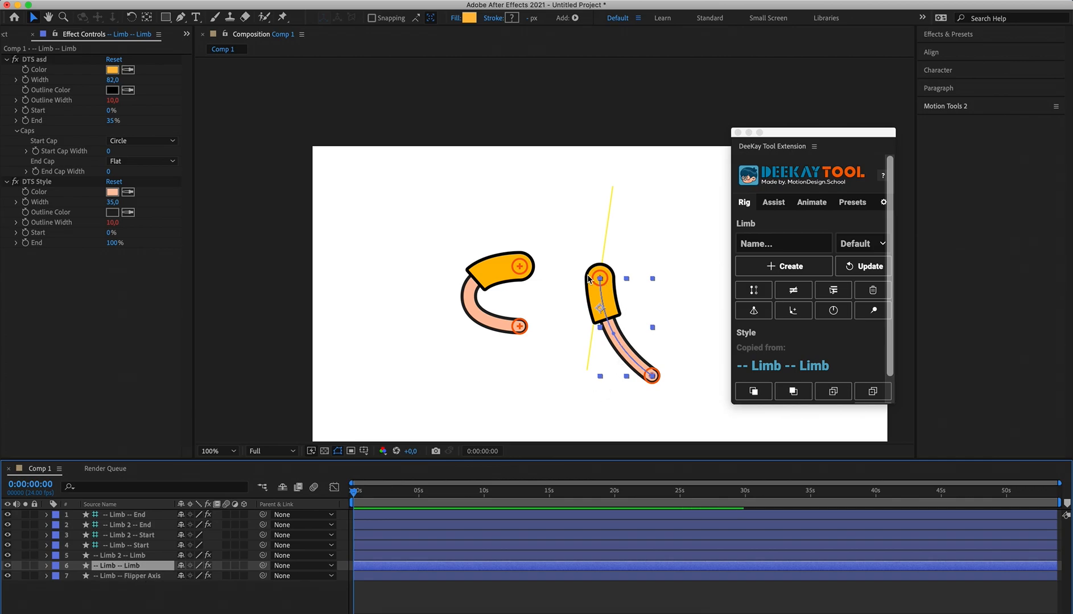
click(872, 290)
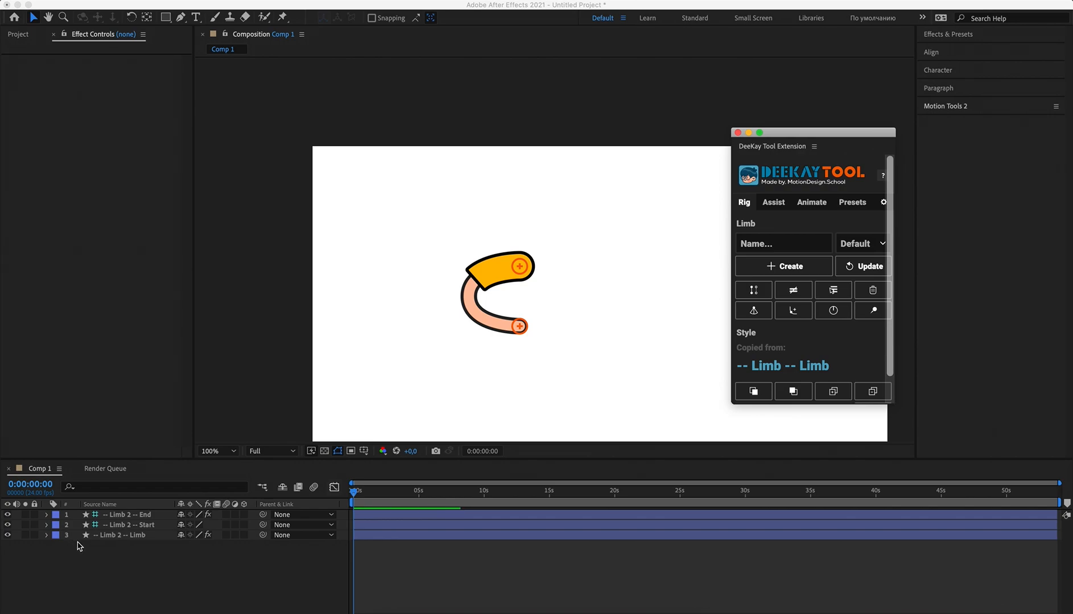
Straighten Limb 2 somewhat by moving its end controller down, and add a point on the selected limb.
drag(518, 326, 531, 367)
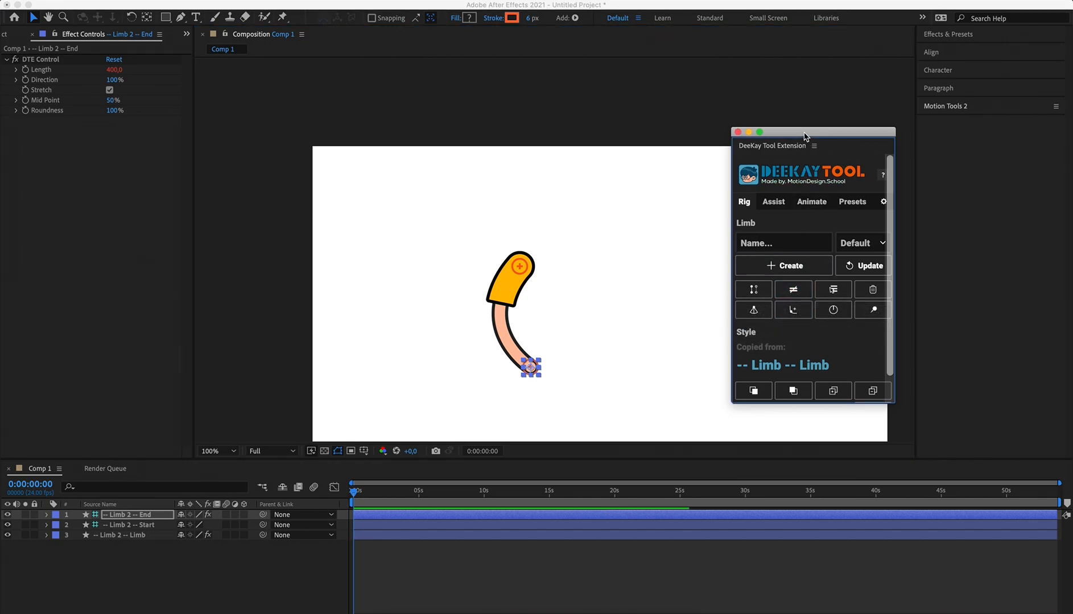
drag(804, 143, 798, 99)
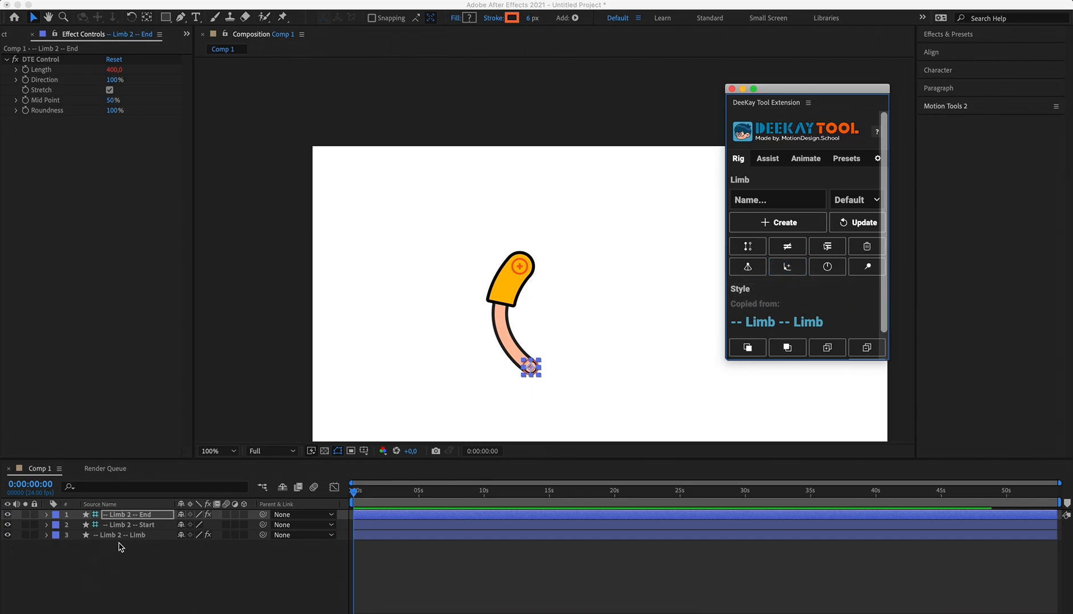
click(128, 525)
click(126, 535)
click(802, 274)
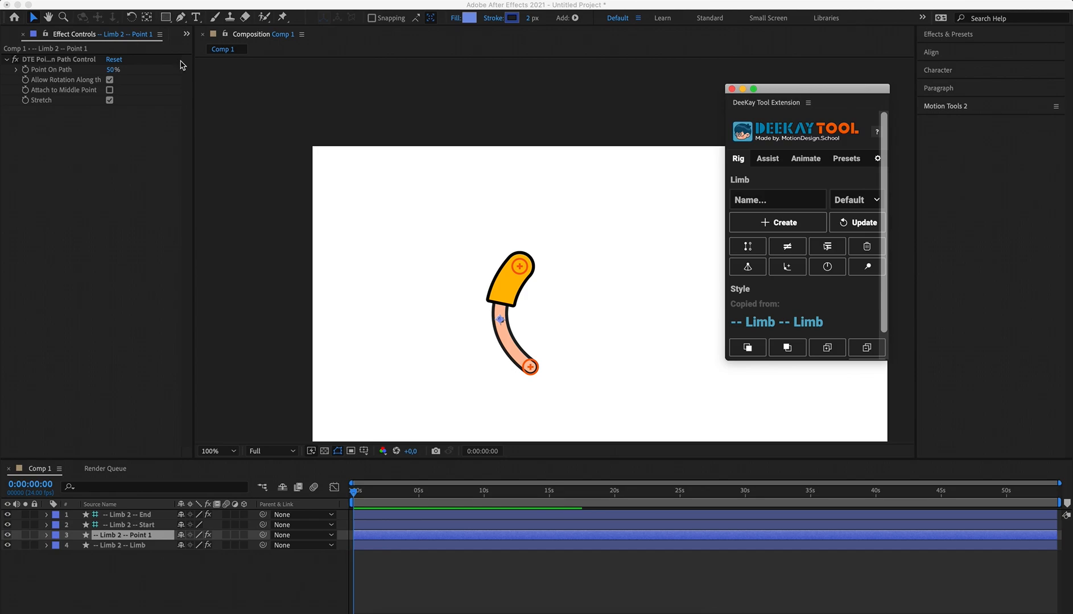
Draw a small square beside the forearm on a new shape layer and parent it to Limb 2's Point 1.
click(420, 581)
click(165, 17)
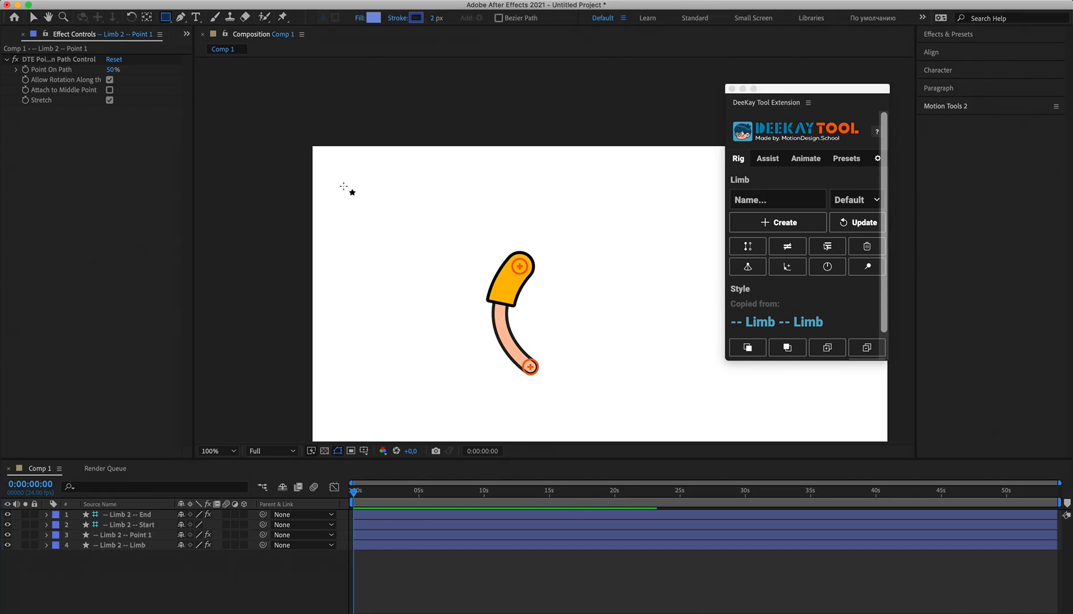
drag(471, 320, 486, 334)
click(417, 540)
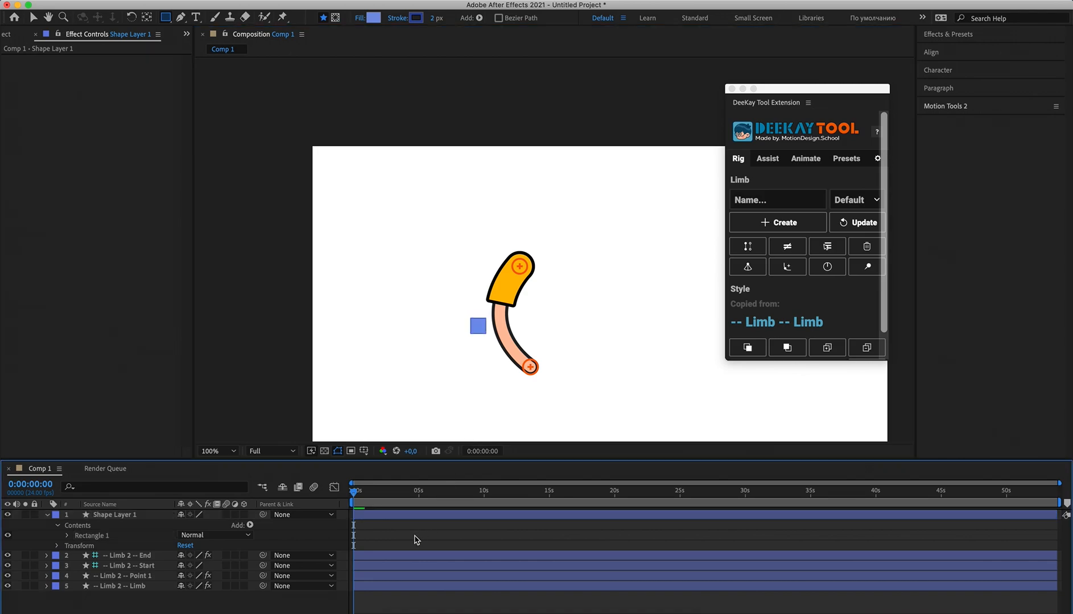
click(47, 514)
click(108, 515)
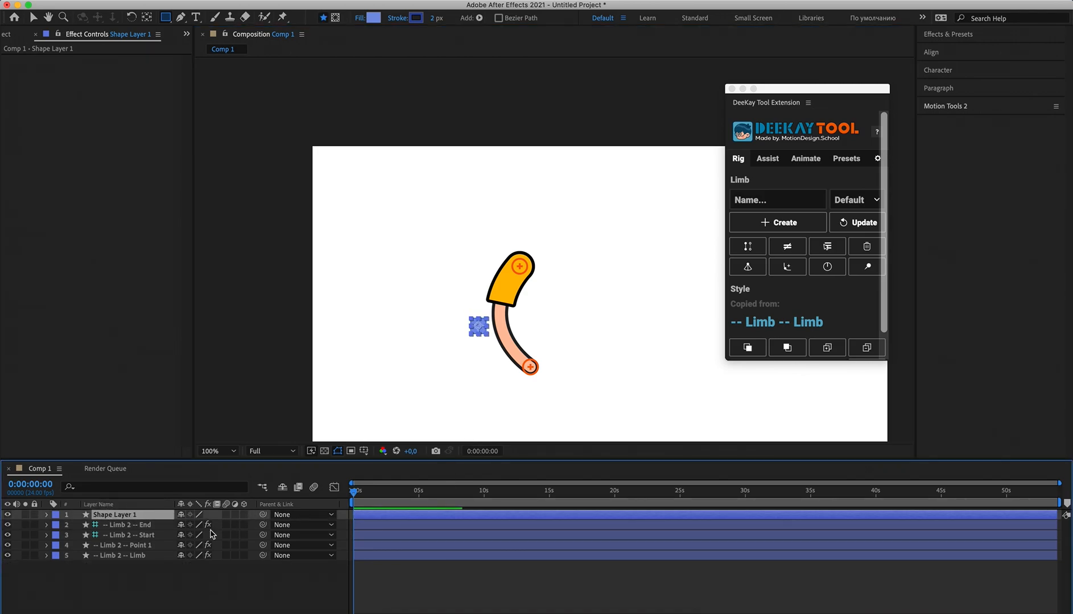
drag(262, 515, 149, 545)
click(149, 594)
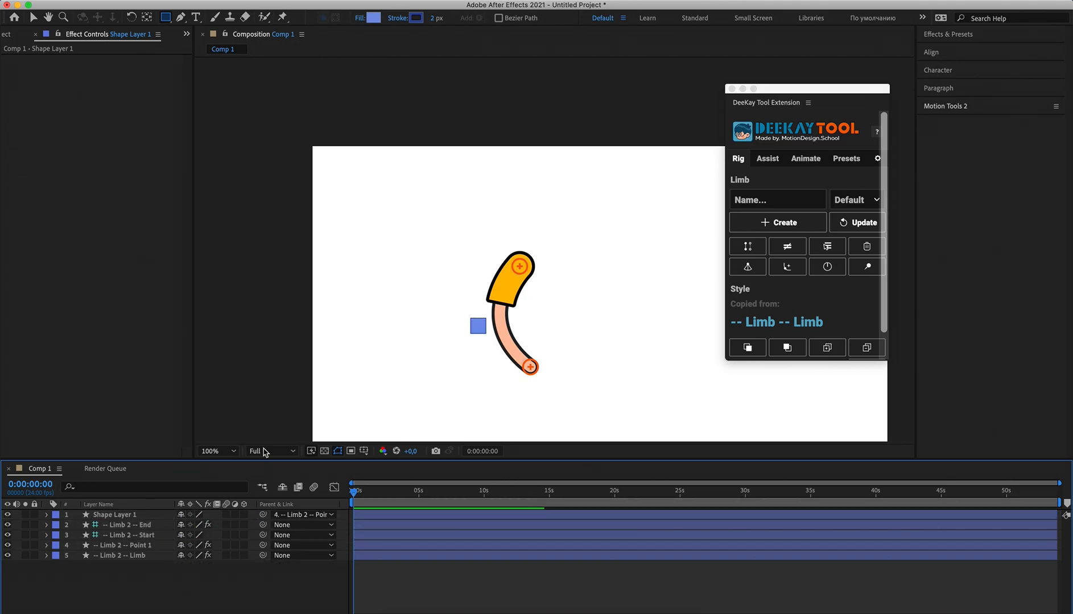
Nudge the square's shape layer to the right until it sits on the limb, and deselect it.
click(104, 517)
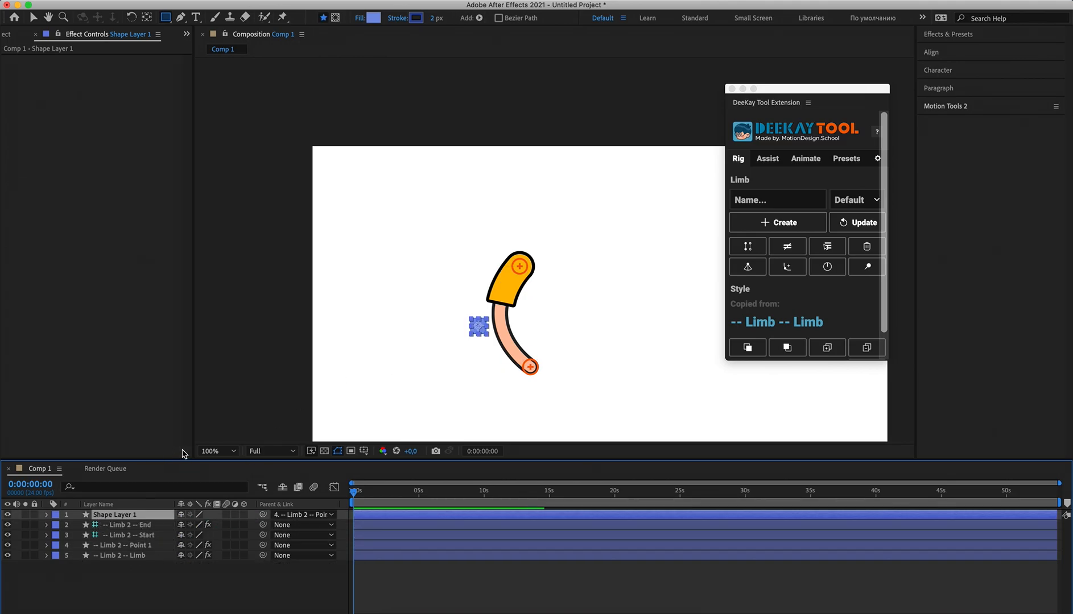
key(shift+Right)
key(shift+Right)
key(shift+Right)
key(shift+Right)
key(shift+Right)
key(shift+Right)
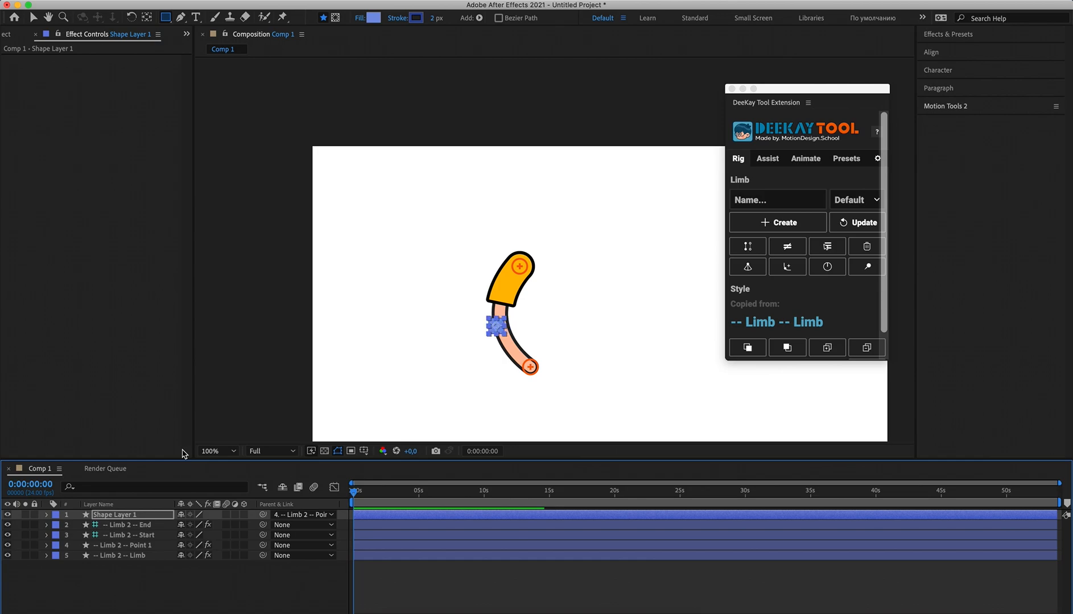
click(432, 586)
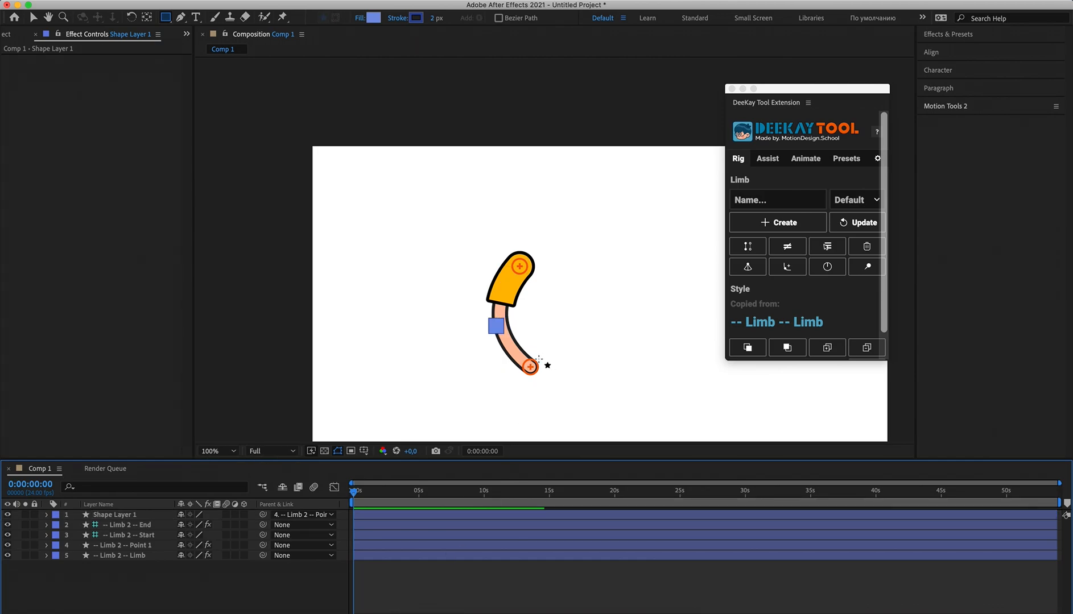
Set Point 1's Point On Path to 27% and swing Limb 2's end controller around, ending down and right of the start controller.
key(v)
drag(538, 370, 483, 316)
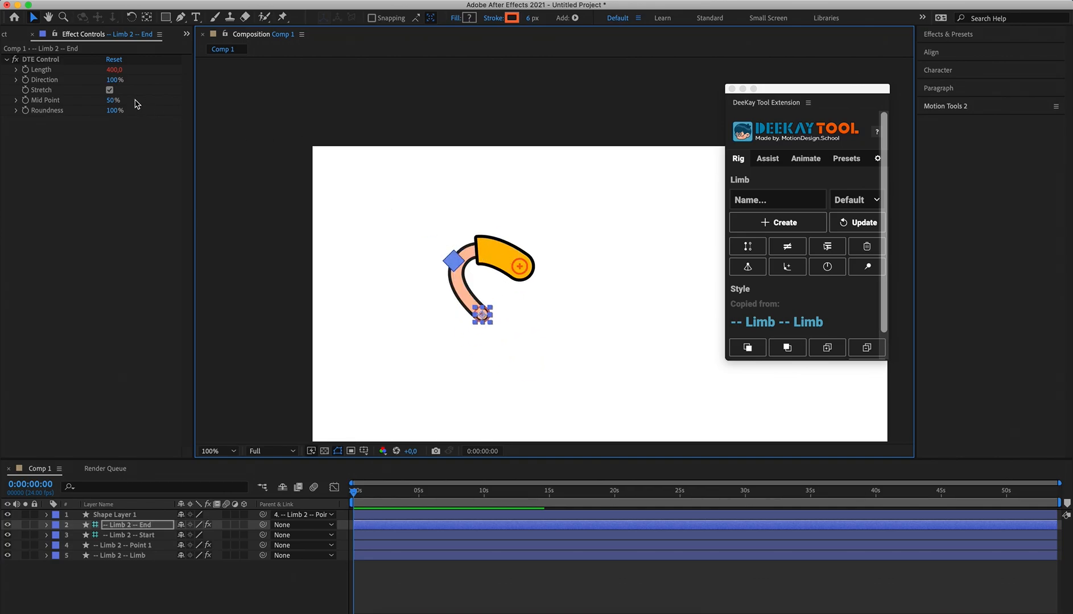
click(146, 546)
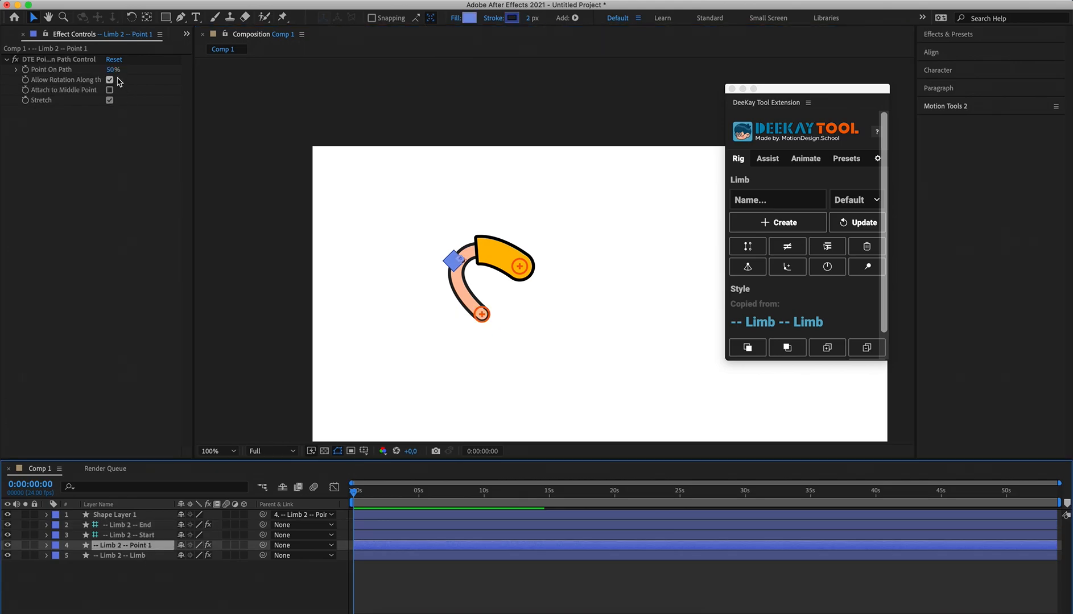
mouse_move(112, 69)
mouse_down()
mouse_move(77, 69)
mouse_move(112, 71)
mouse_move(97, 70)
mouse_up()
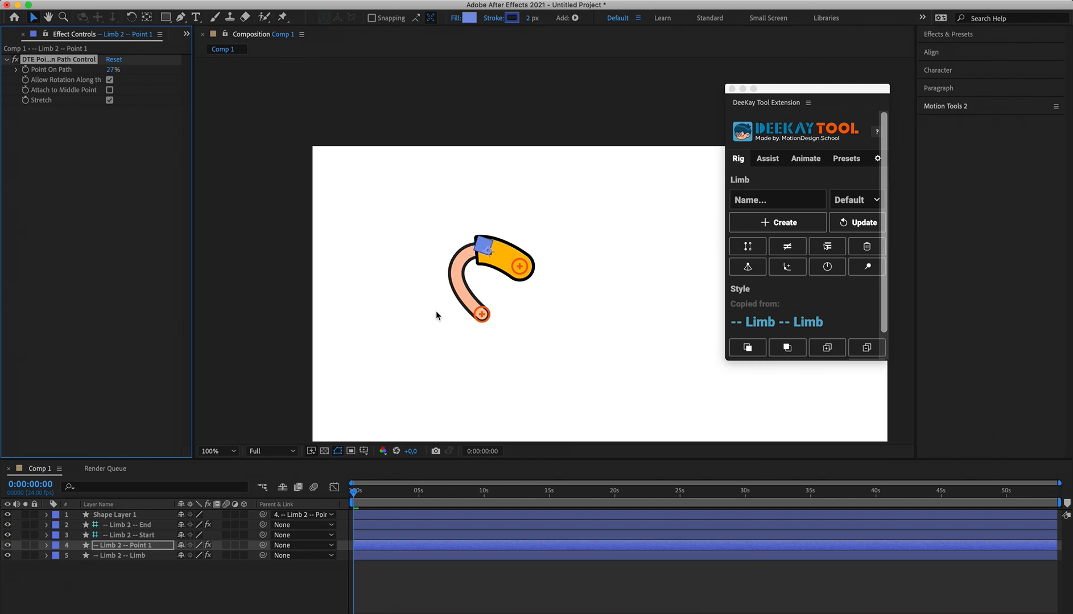
drag(481, 316, 430, 244)
drag(470, 282, 596, 382)
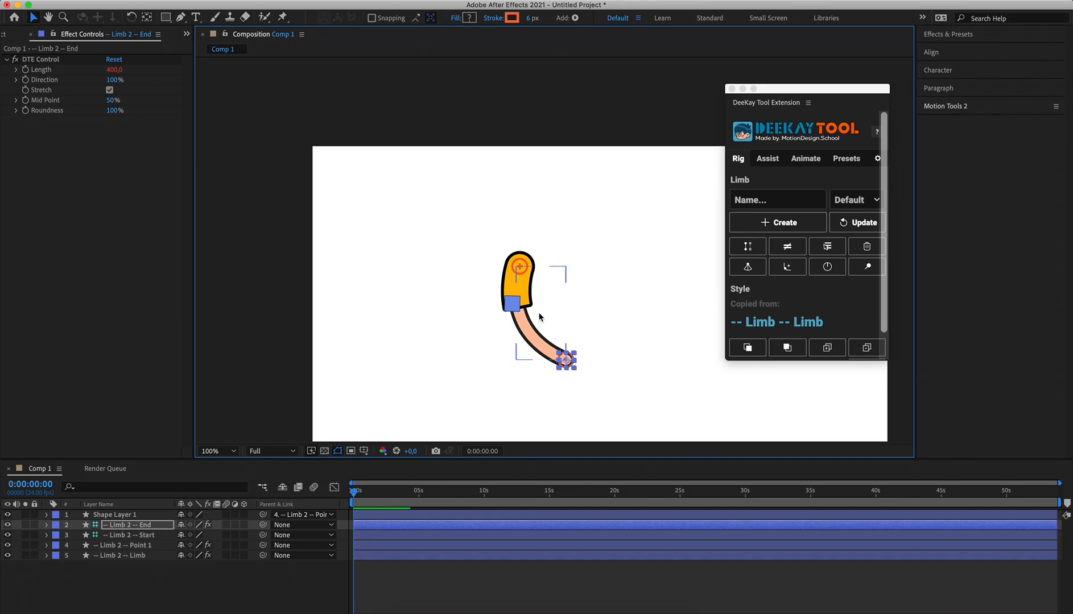
Add a second point to Limb 2 and draw a small rectangle inside that point's layer, over the limb.
click(787, 267)
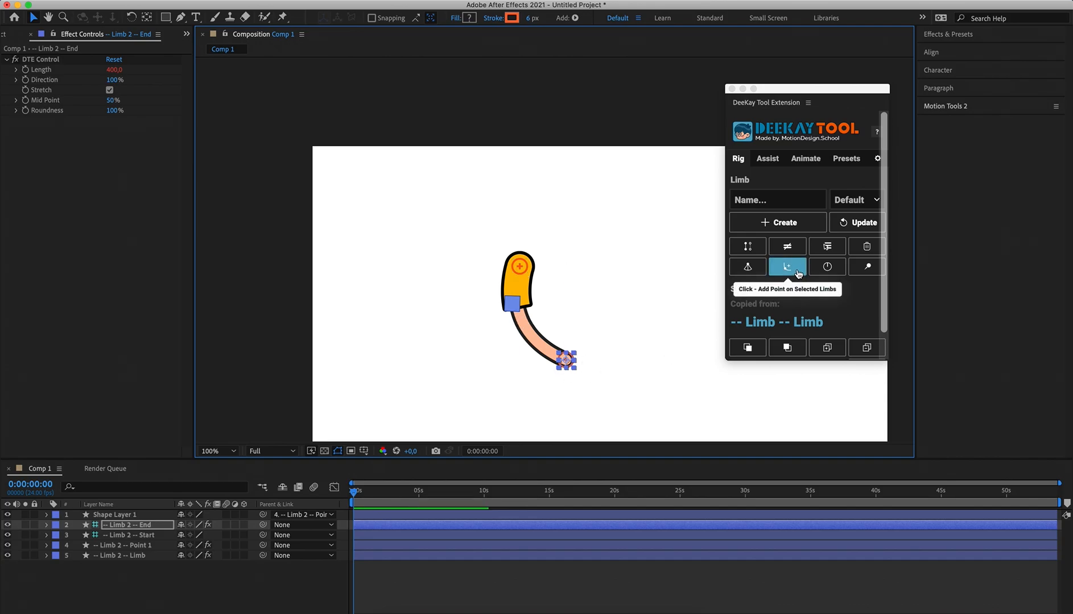
click(166, 19)
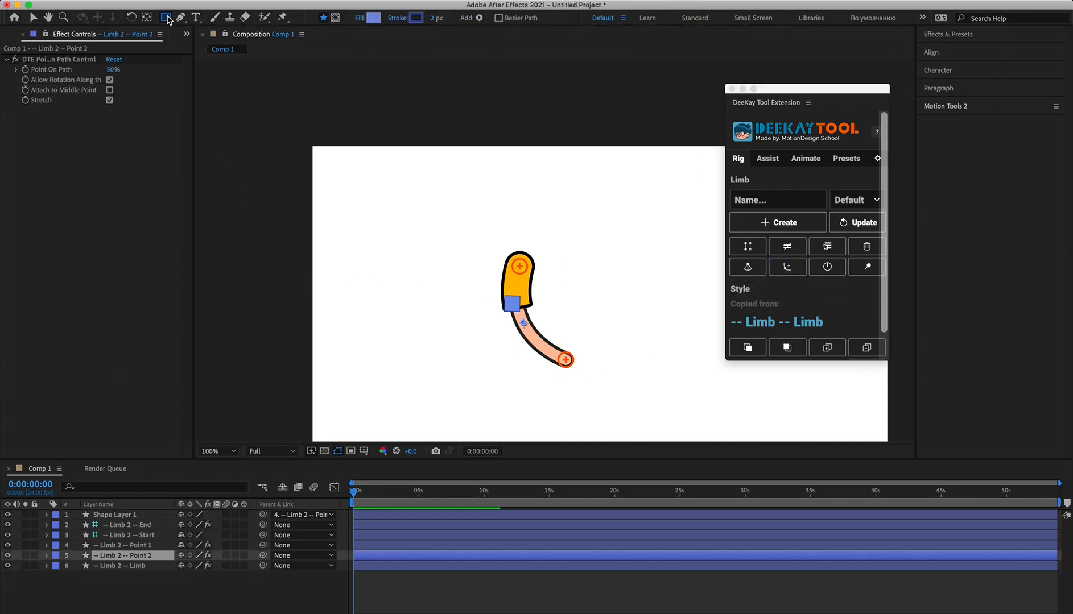
mouse_move(513, 313)
mouse_down()
mouse_move(539, 335)
mouse_move(531, 328)
mouse_up()
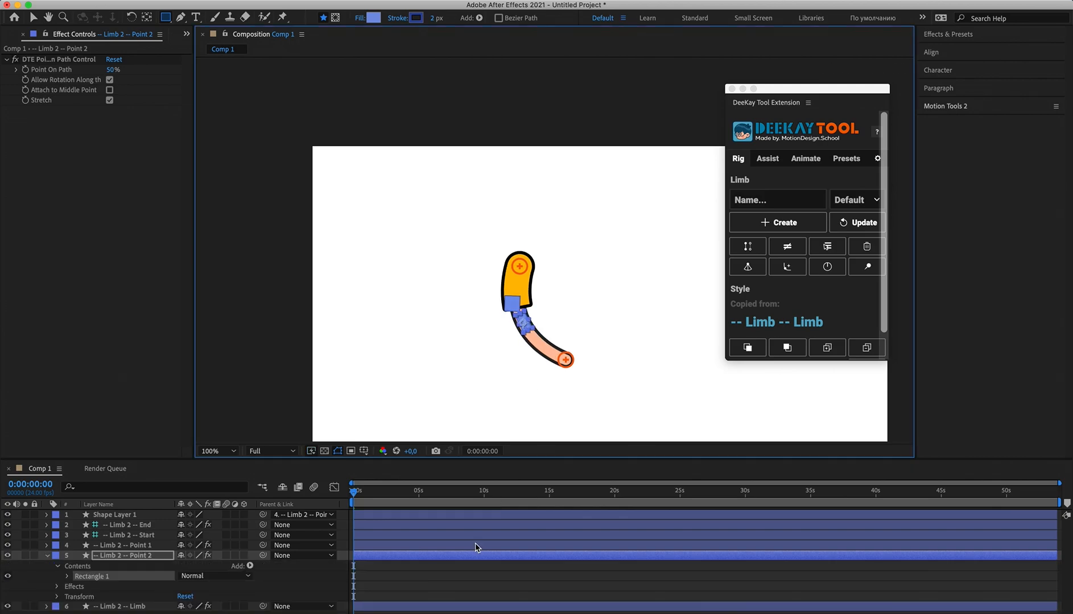
click(405, 589)
key(v)
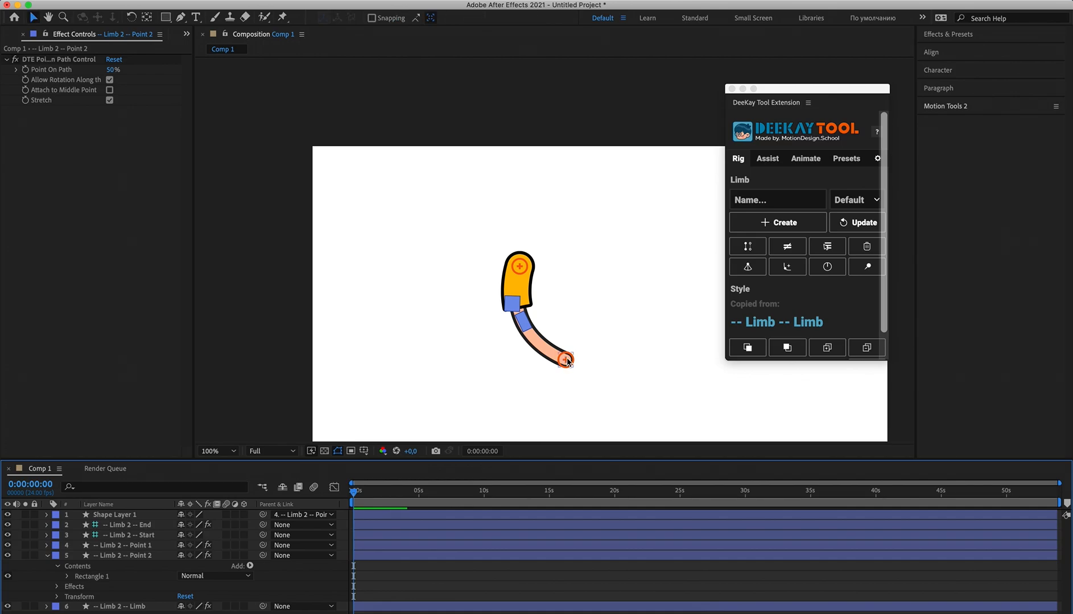
Stretch Limb 2 far down and right with its end controller, check Point 1's Stretch option, and pull the controller back in.
drag(566, 360, 605, 327)
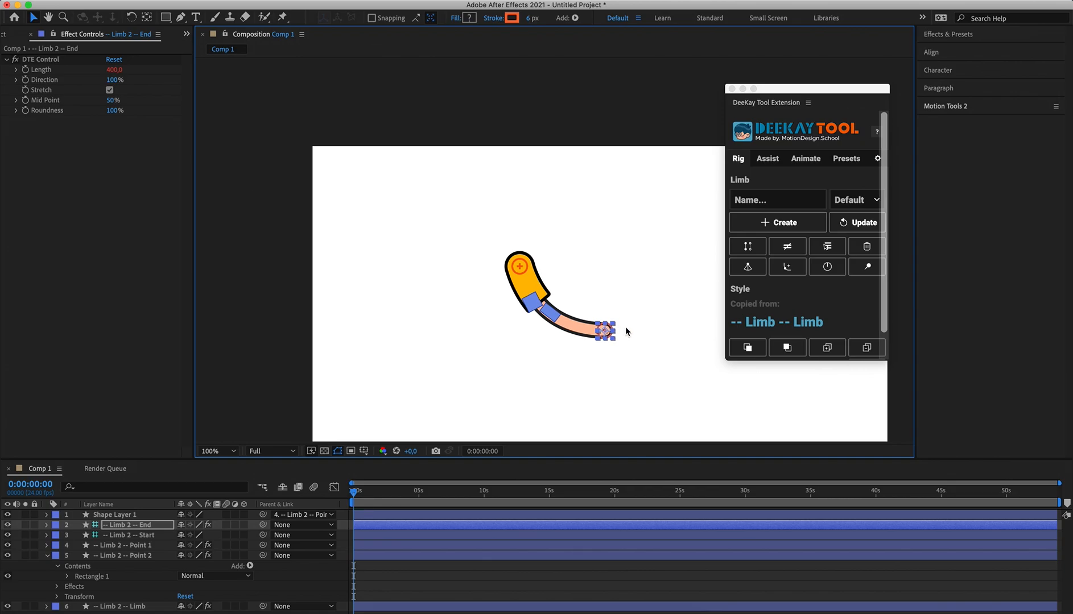
drag(604, 331, 717, 378)
click(136, 545)
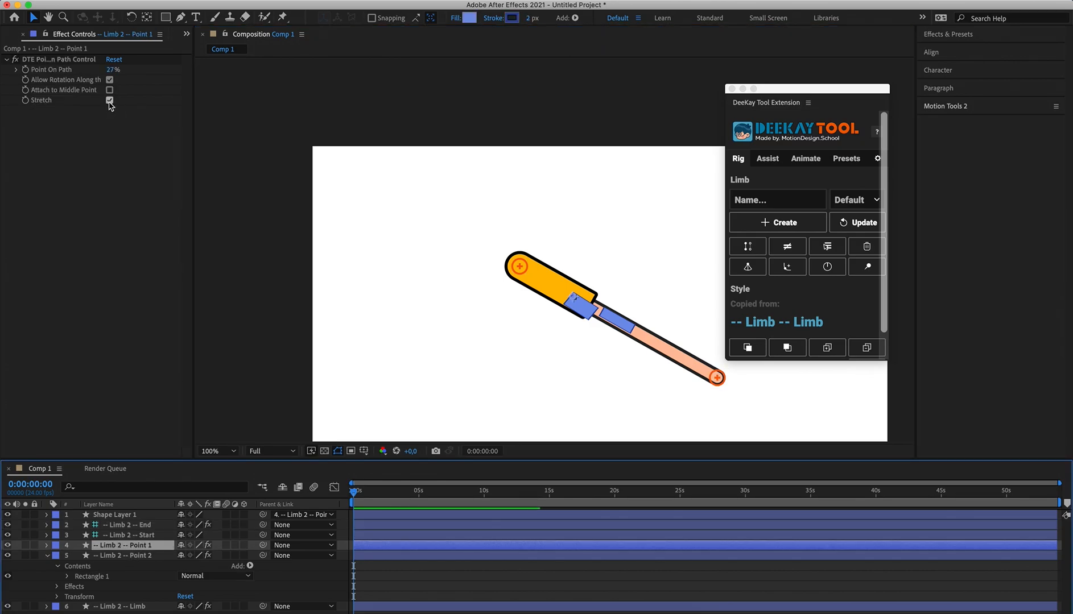
click(428, 581)
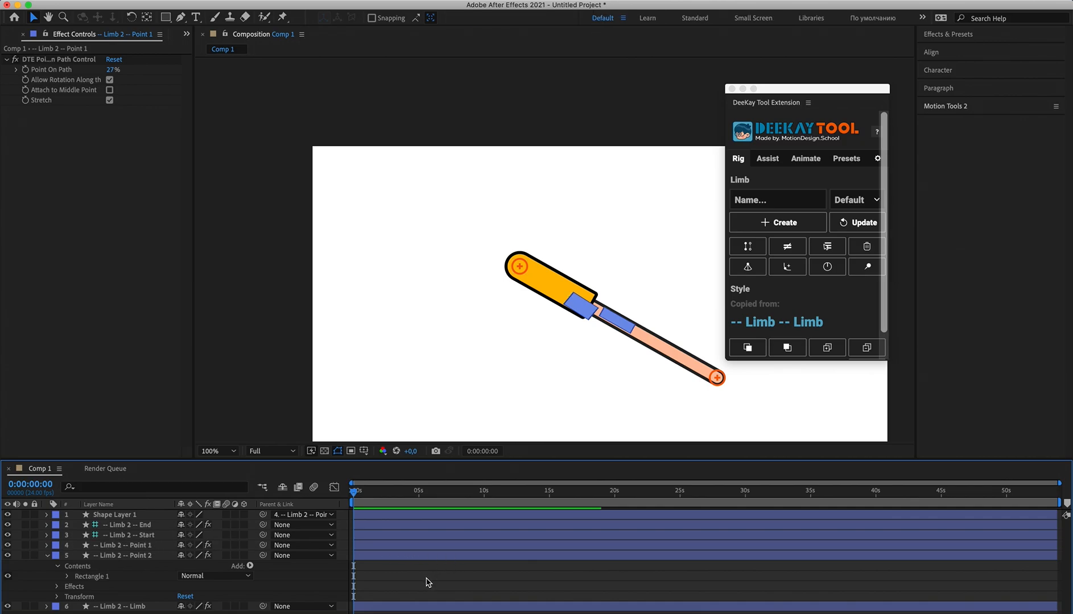
click(714, 376)
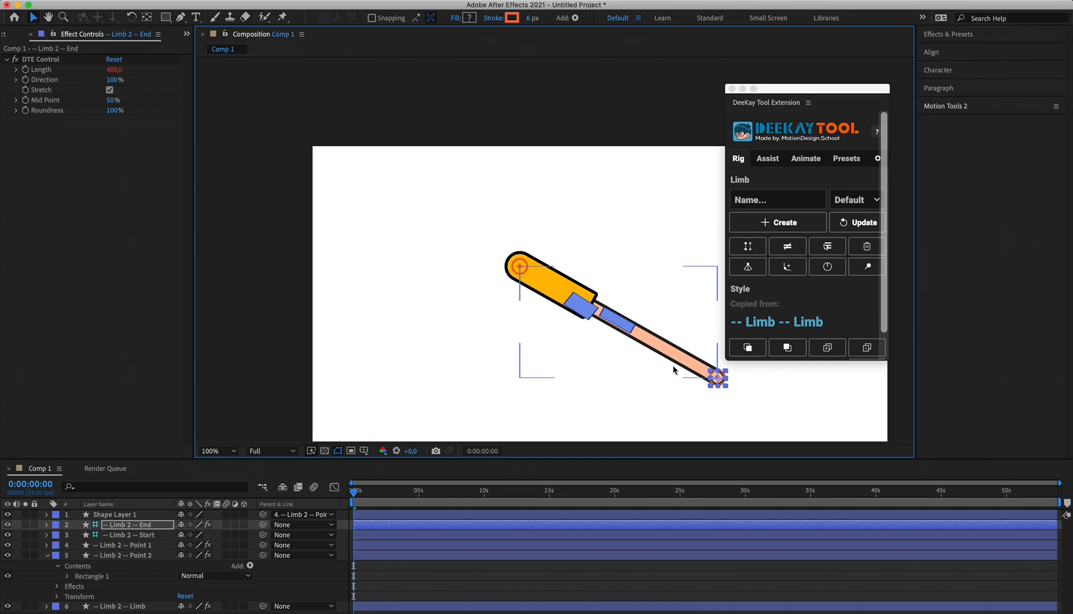
drag(717, 376, 616, 337)
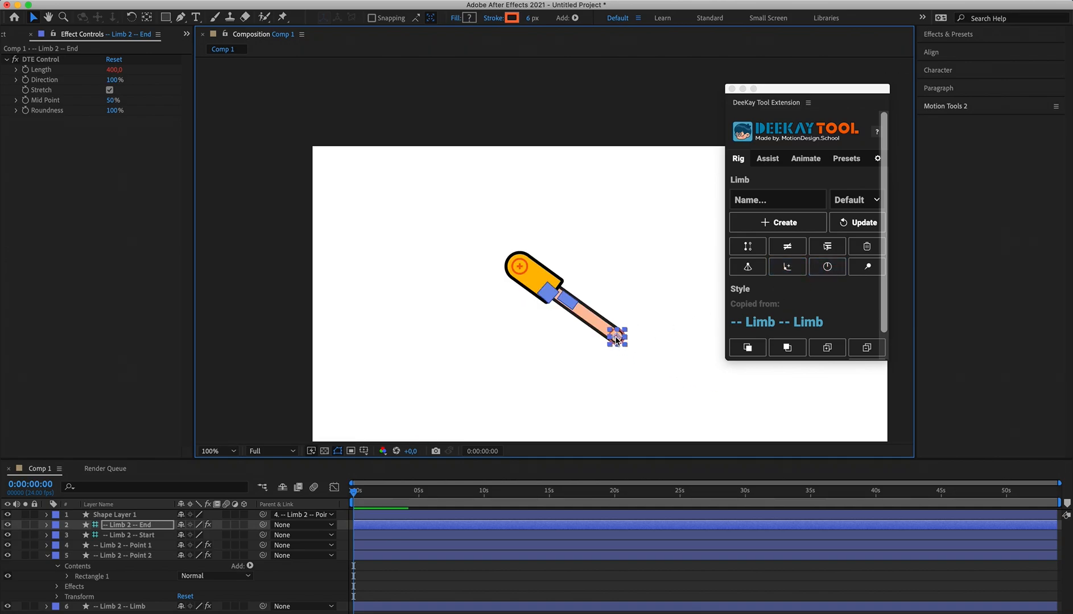
Add an auto-rotate layer to Limb 2, select it, and activate the Rectangle tool.
click(827, 266)
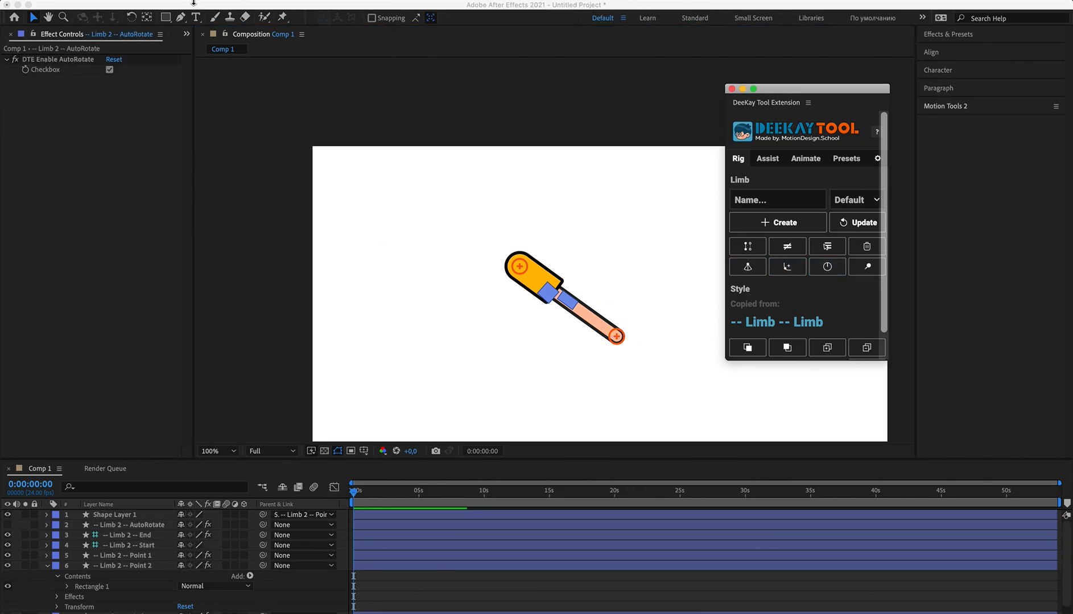
click(145, 526)
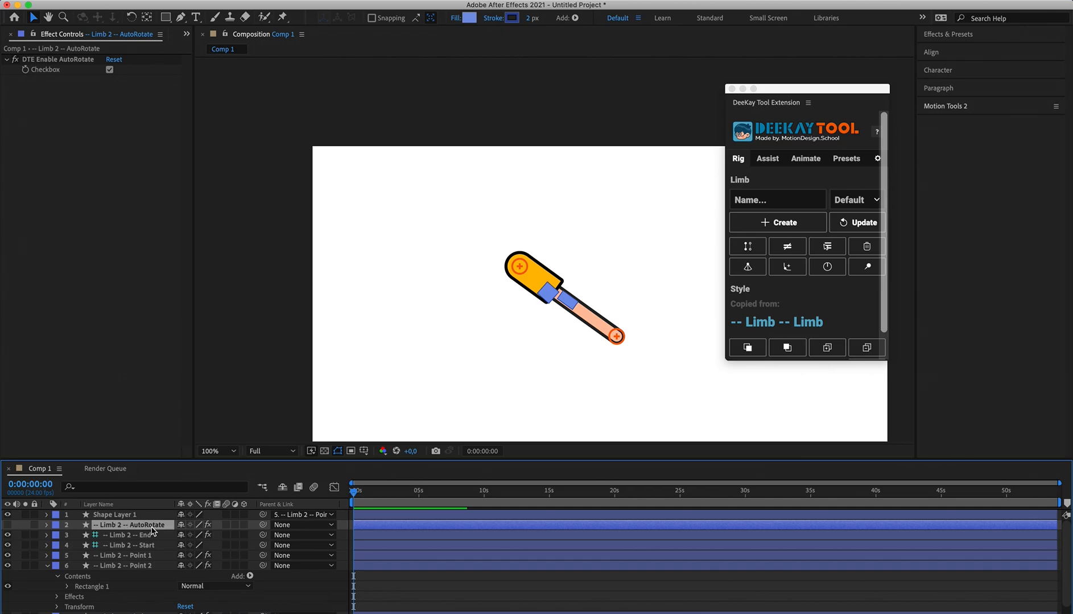
click(166, 17)
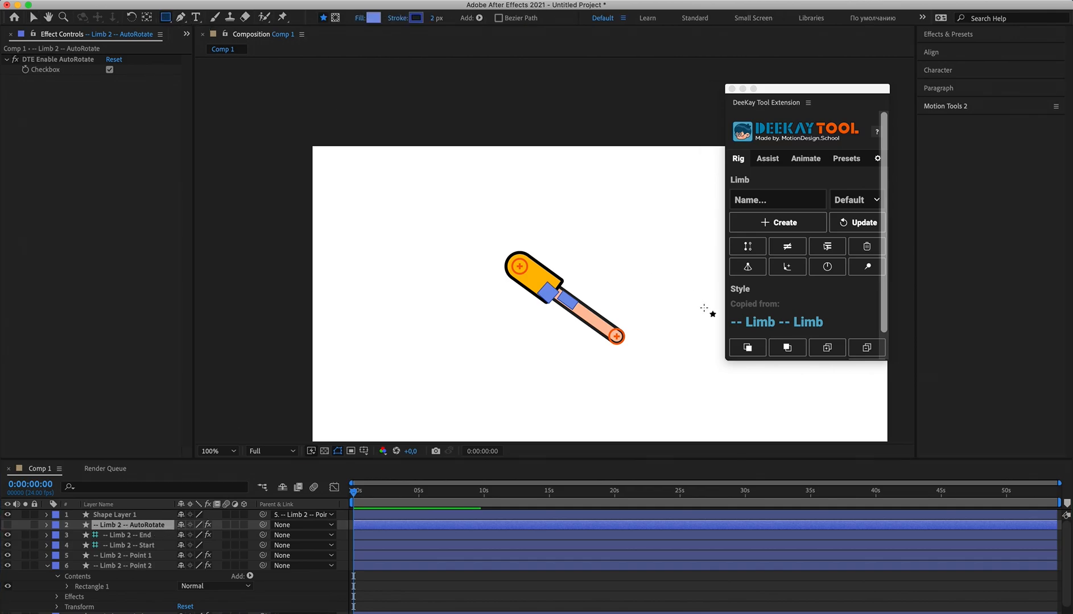
click(609, 362)
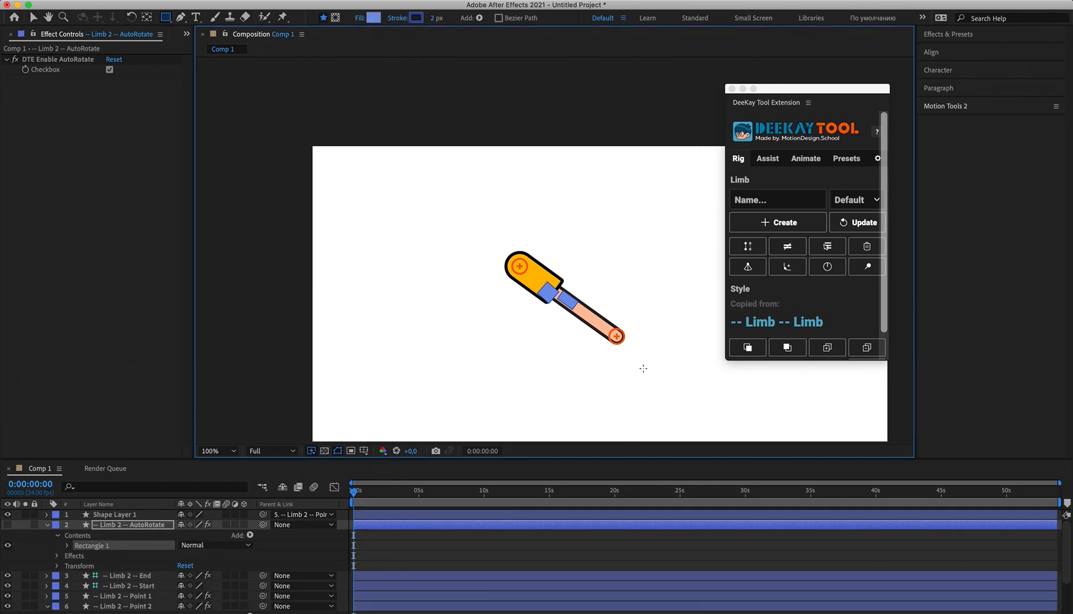
drag(605, 359, 637, 370)
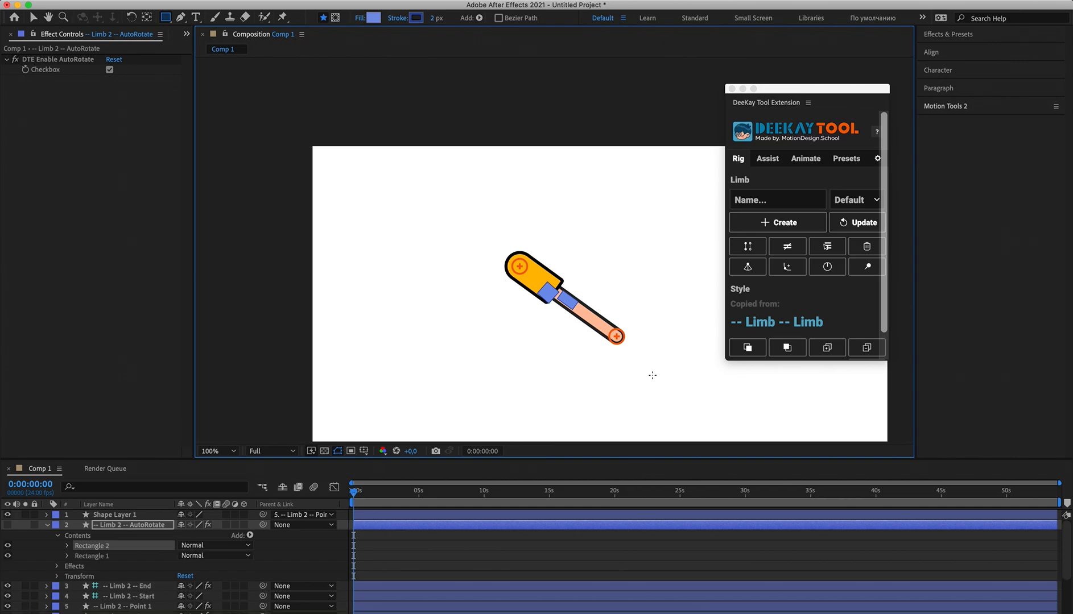
key(super+z)
key(super+z)
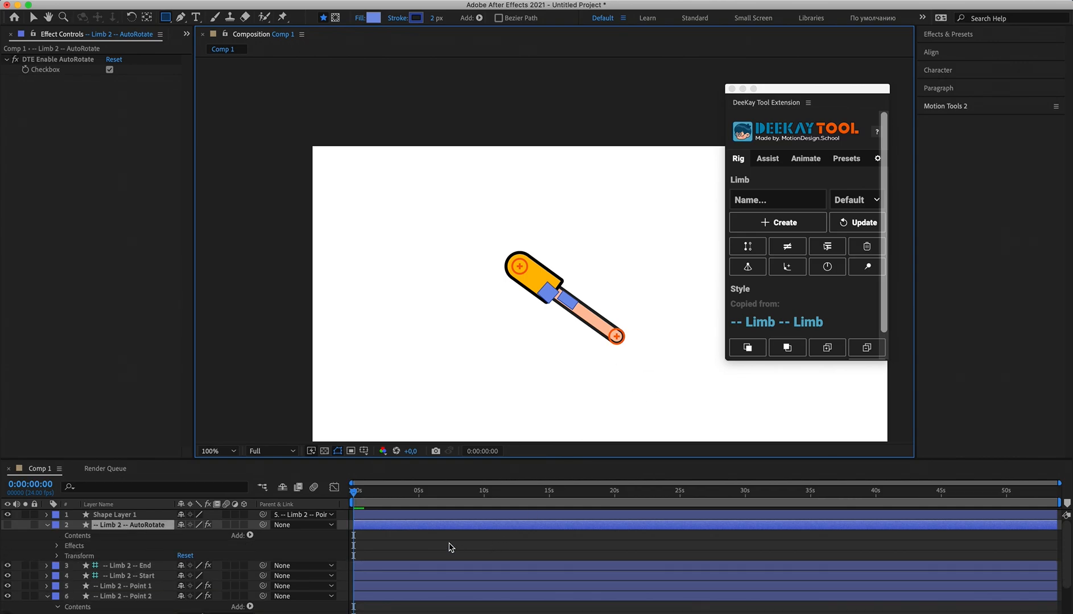
Draw a flat rectangle below the limb's end on a new shape layer and parent it to Limb 2's AutoRotate layer.
click(449, 543)
mouse_move(614, 353)
mouse_down()
mouse_move(651, 355)
mouse_move(662, 369)
mouse_up()
click(445, 549)
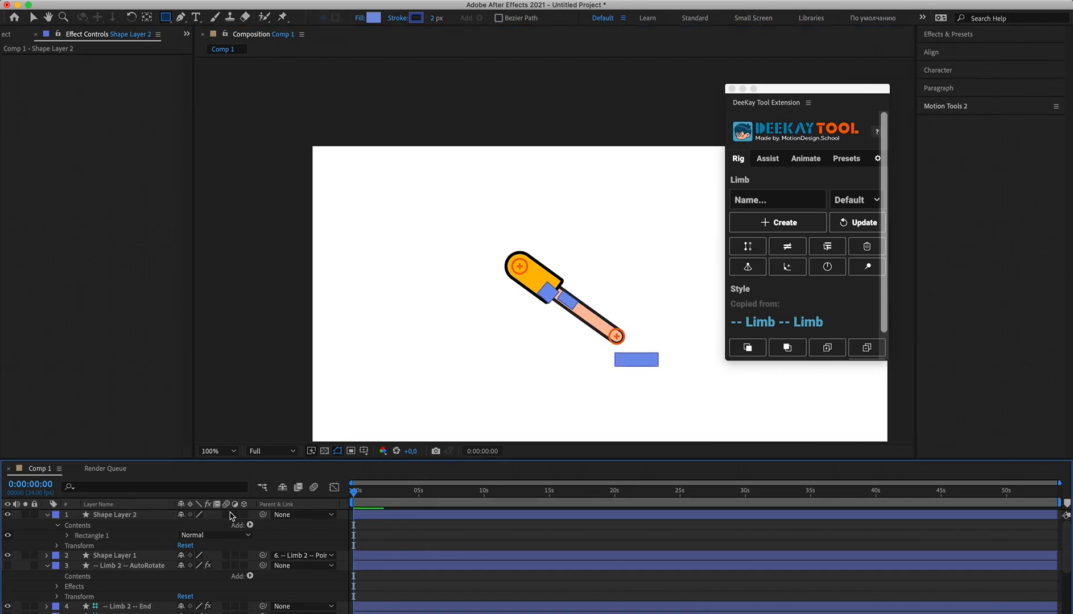
drag(265, 516, 154, 571)
Set Shape Layer 2's rotation to 101.5° and place the rectangle at the limb's end as a foot.
key(v)
click(635, 360)
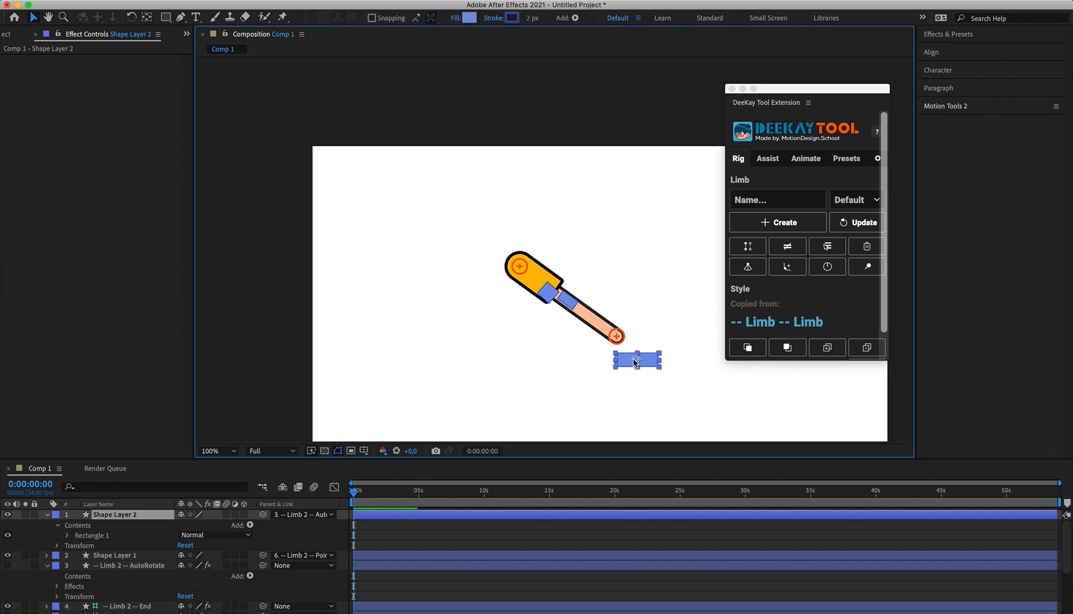
key(r)
drag(196, 530, 169, 527)
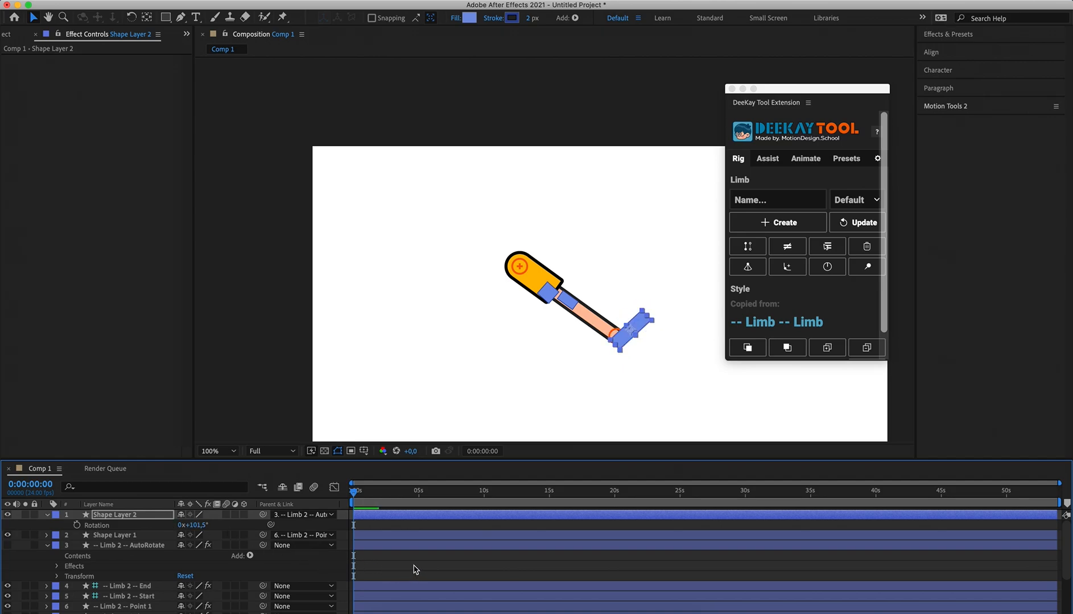
Send Shape Layer 2 to the bottom of the layer stack, behind the limb.
key(super+shift+bracketleft)
click(443, 562)
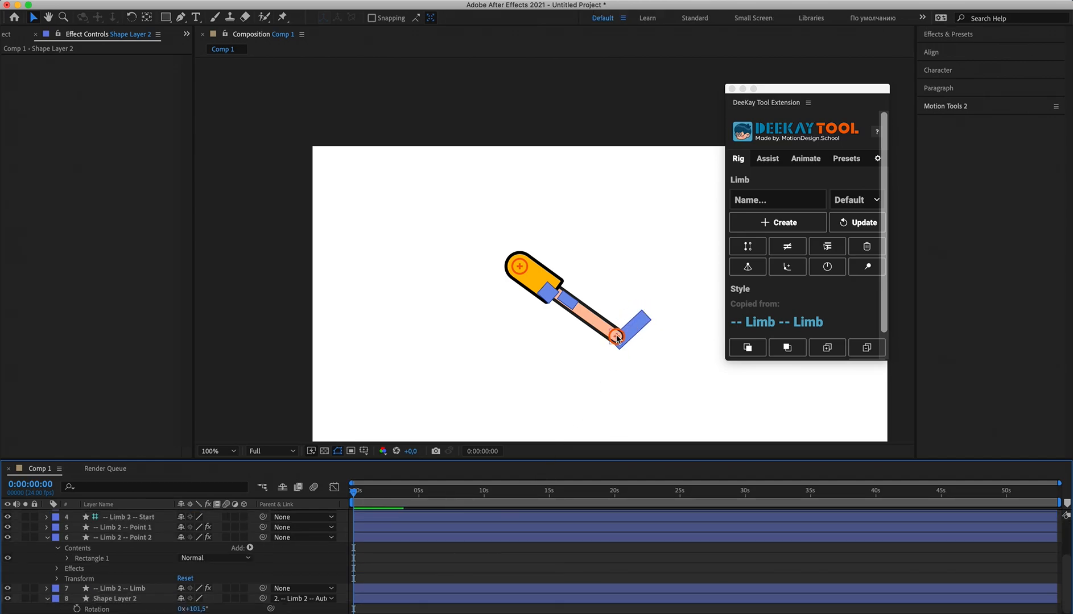
Pull Limb 2's end controller inward, set its Direction to -100%, and move the controller around to test the foot's auto-rotation.
drag(617, 339, 519, 339)
drag(112, 80, 0, 97)
click(511, 562)
click(517, 348)
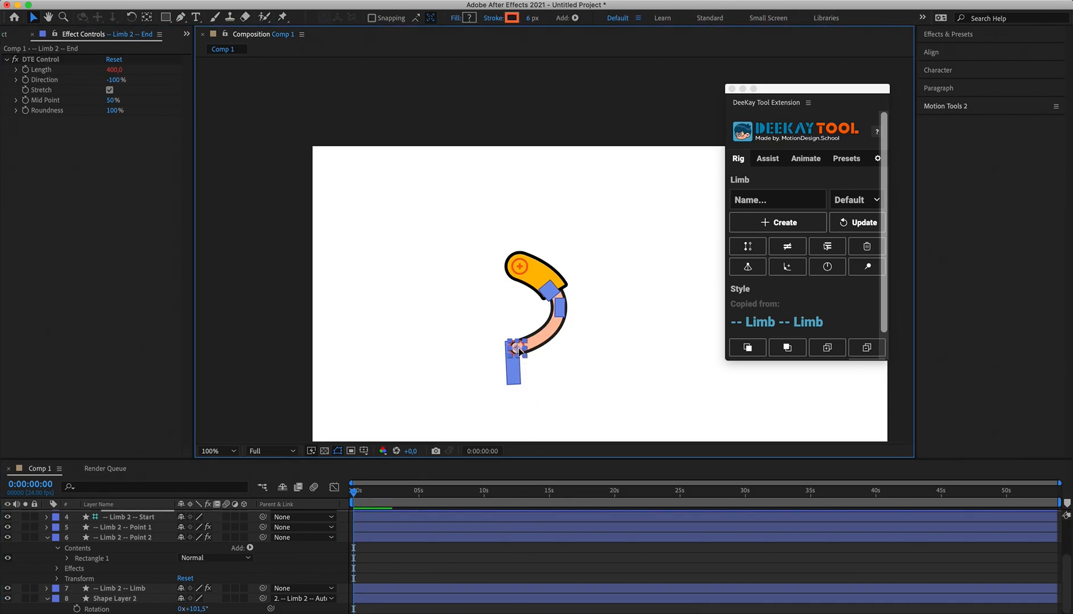
drag(519, 351, 558, 321)
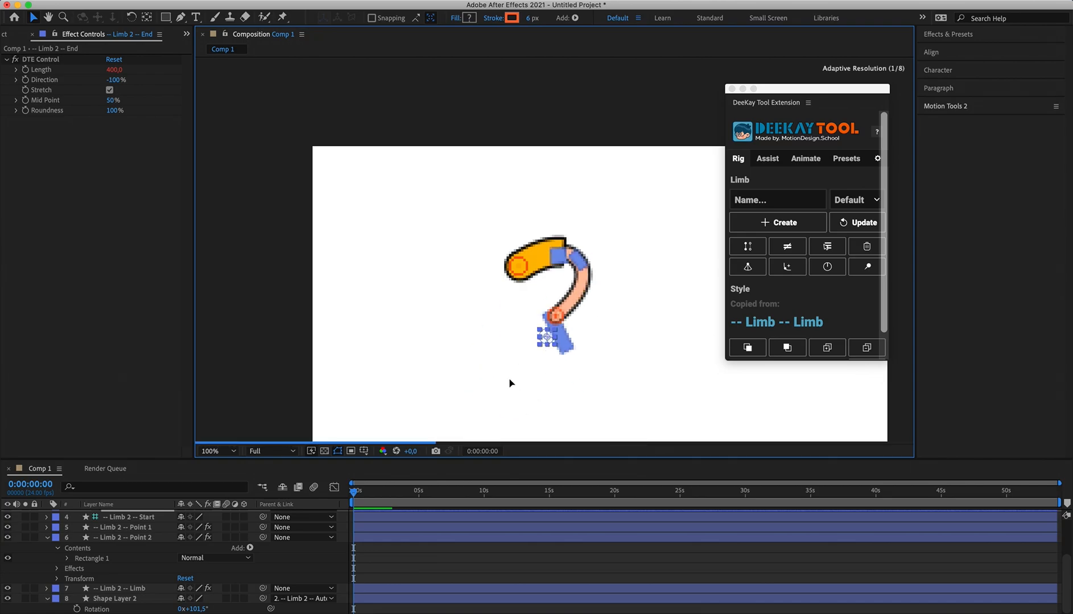
drag(509, 383, 506, 328)
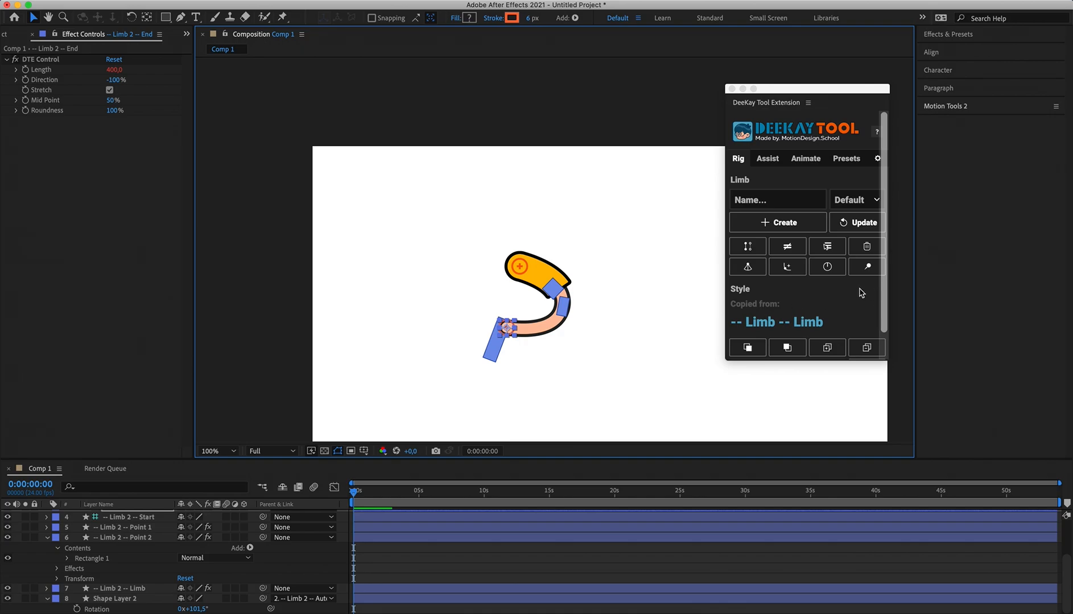
Delete all layers of the Limb 2 rig together with its attached shapes.
click(387, 552)
key(super+a)
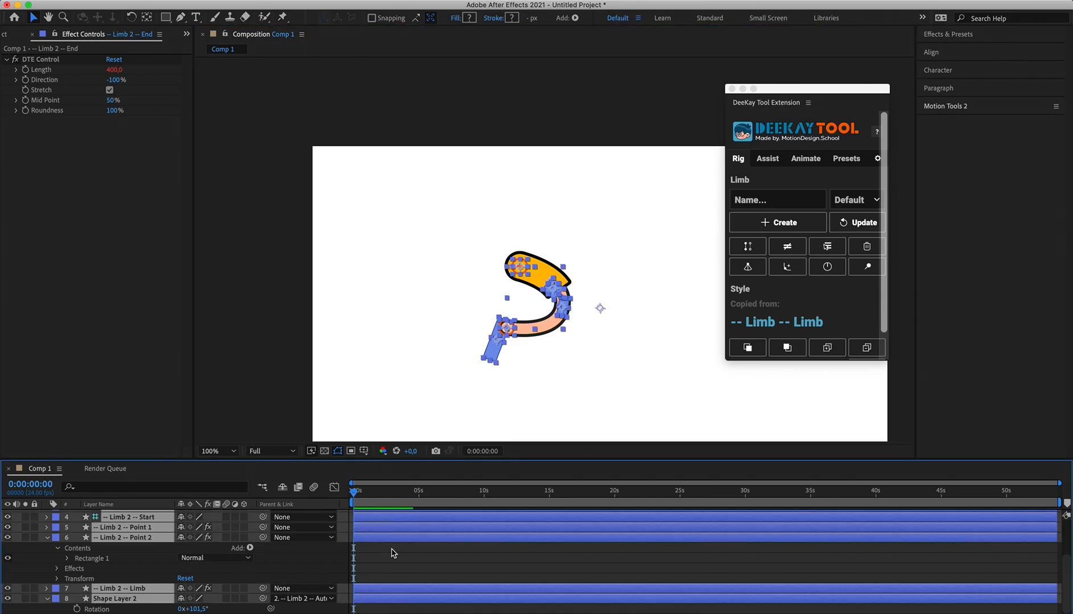
key(Delete)
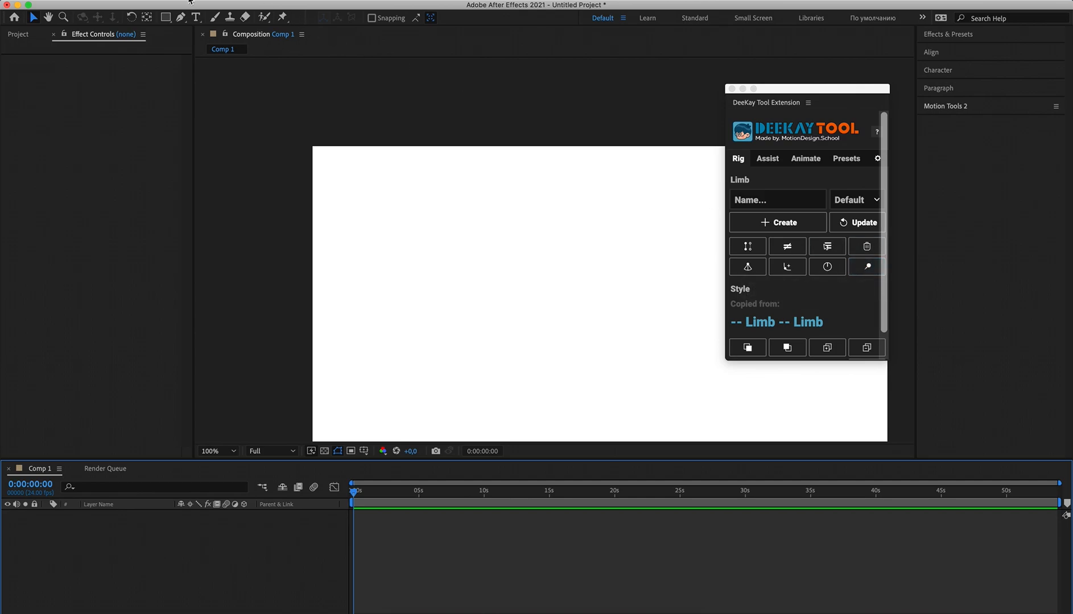
Draw a tall, narrow rectangle on a new shape layer near the centre of the composition.
key(q)
drag(514, 214, 539, 374)
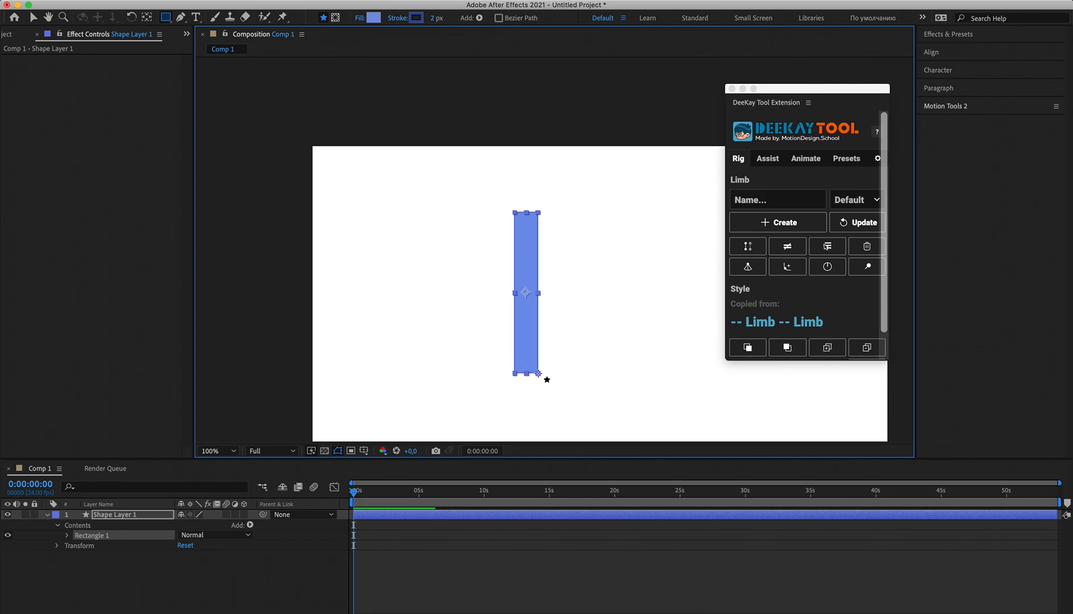
click(457, 566)
Place three puppet pins on the rectangle: one at its upper end, one in the middle, and one at its lower end.
click(282, 17)
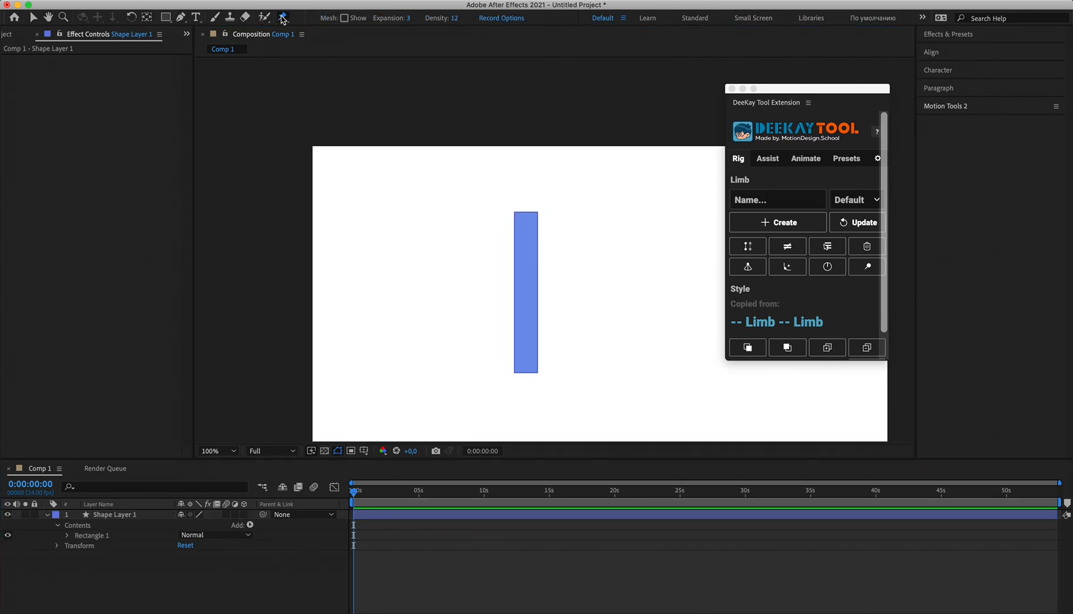
click(452, 516)
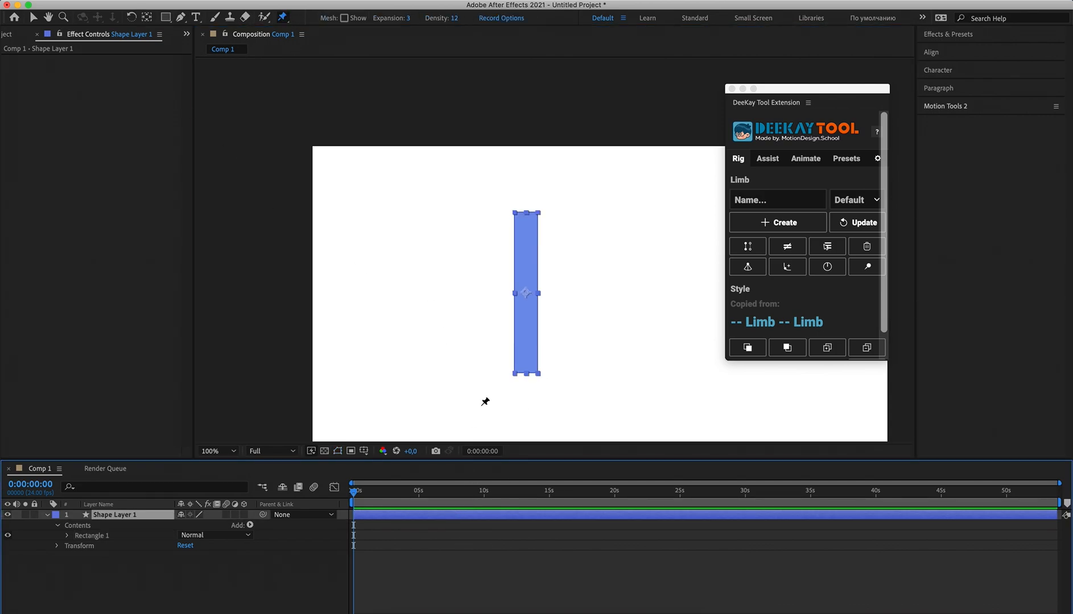
click(525, 220)
click(526, 292)
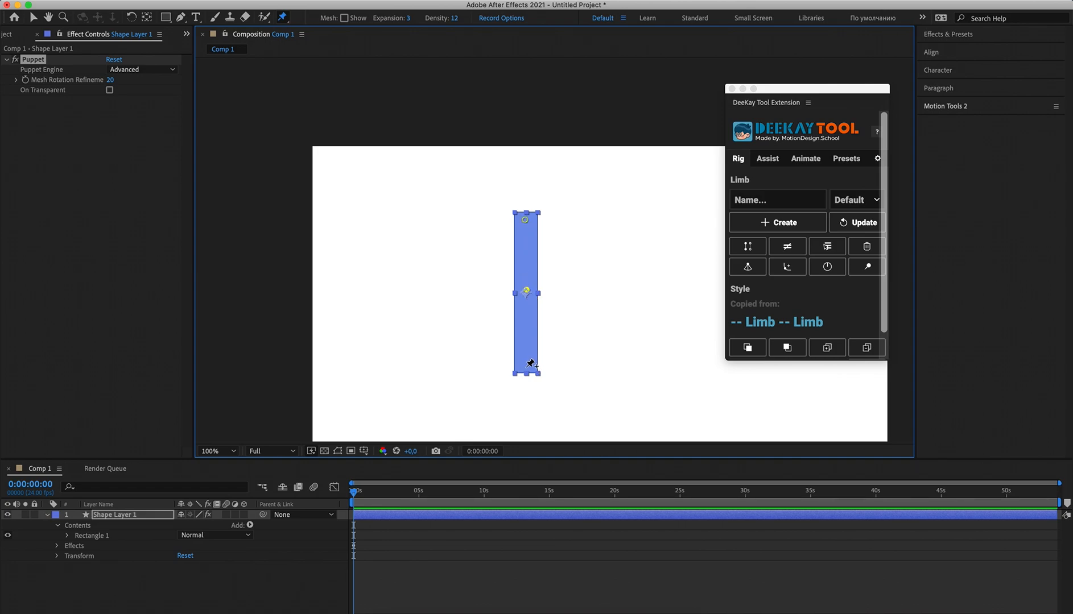
click(528, 367)
Select all three puppet pins and rig them as a limb with DeeKay Tool, creating controllers for the rectangle's two ends.
drag(479, 162, 613, 431)
click(880, 274)
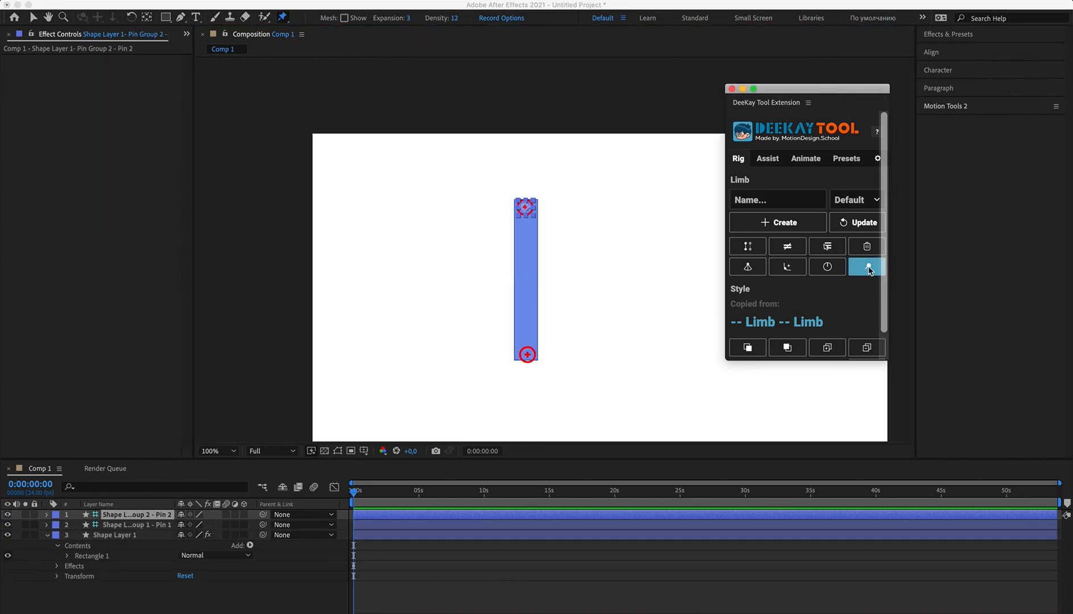
shift+click(112, 525)
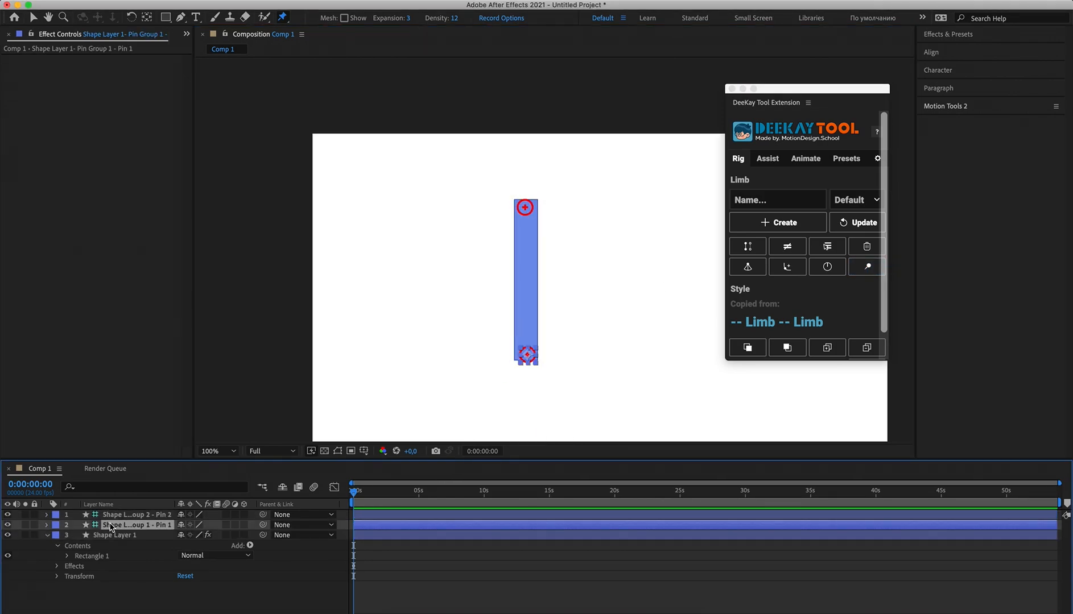
click(396, 574)
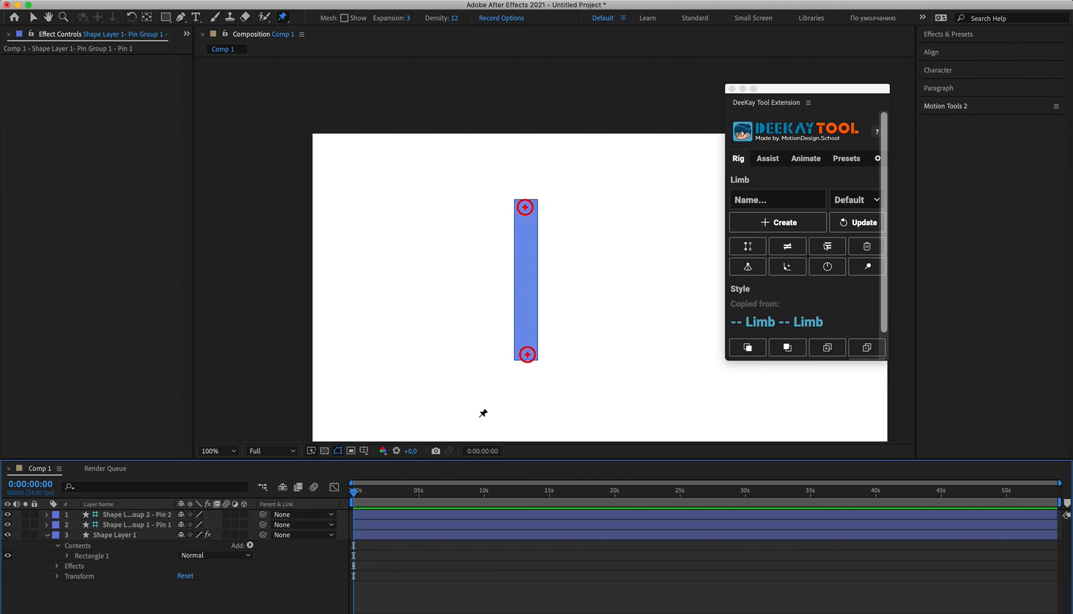
Bend the rigged rectangle by moving its lower pin controller upward with the Selection tool.
key(v)
drag(527, 356, 533, 294)
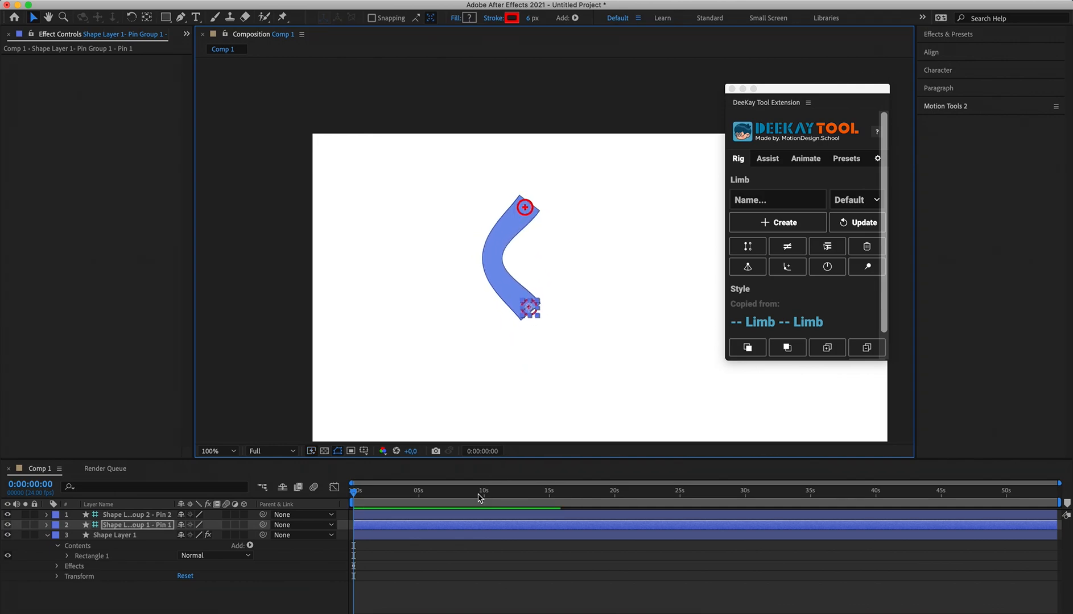
click(398, 554)
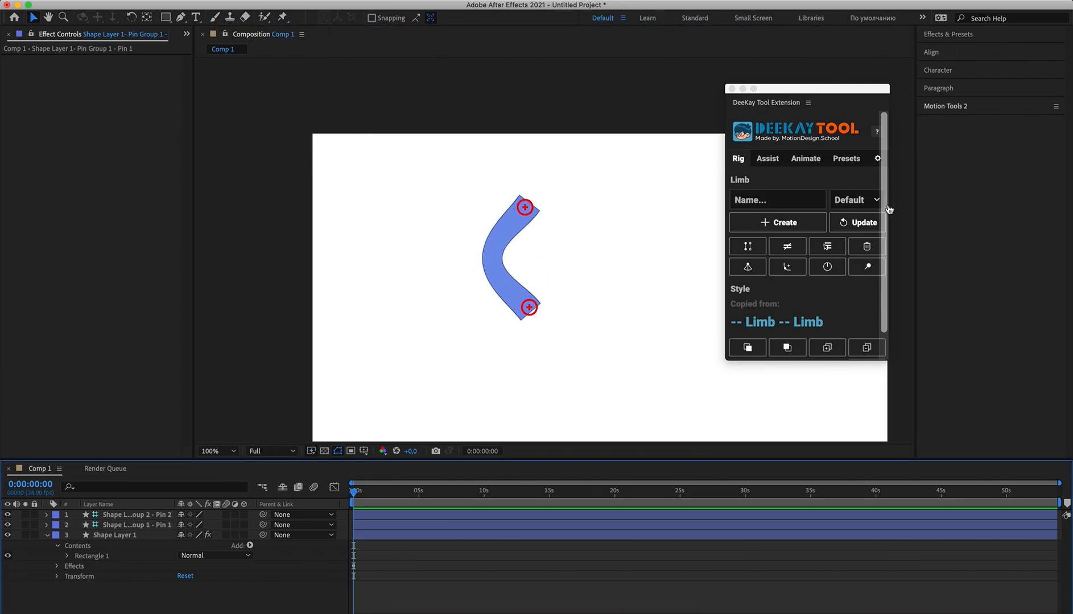
Delete the pinned rectangle layer along with its two pin controller layers.
click(411, 527)
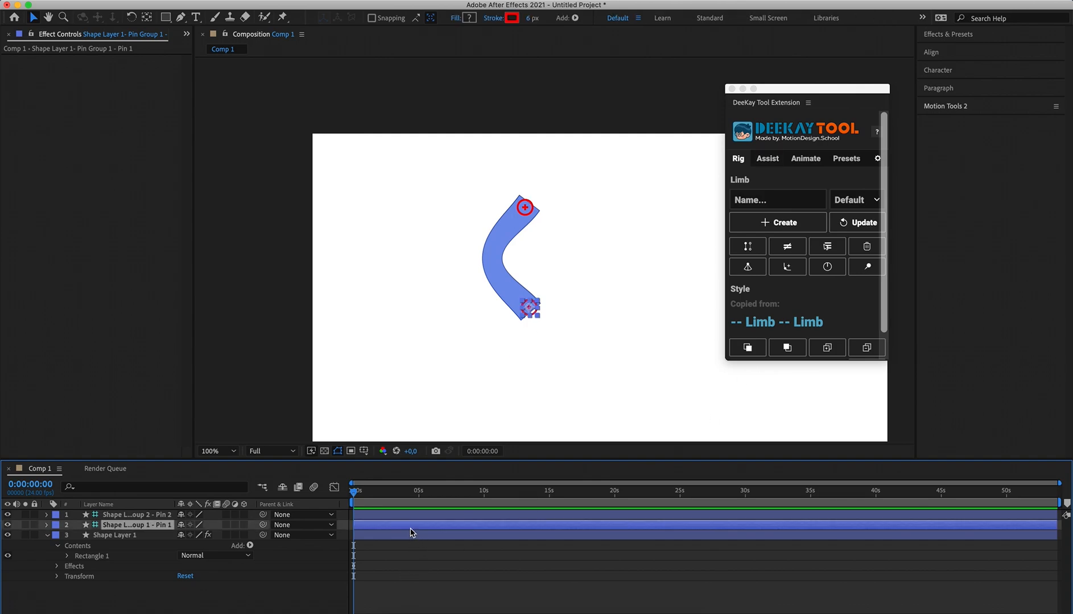
click(398, 535)
key(super+a)
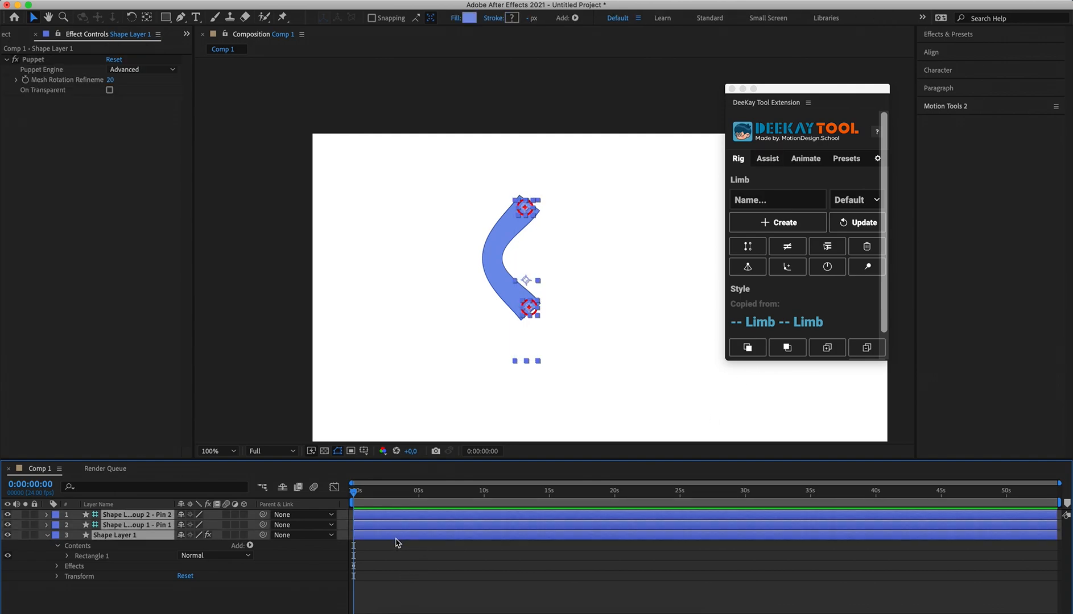
key(Delete)
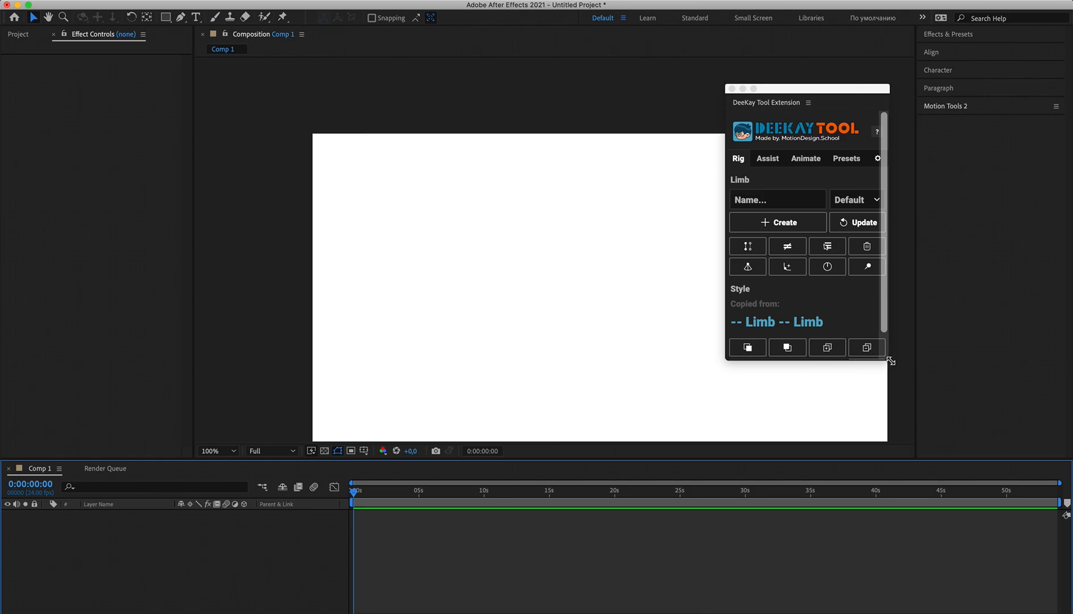
Enlarge the DeeKay Tool window to show the style name field and create a Default limb.
drag(890, 361, 888, 391)
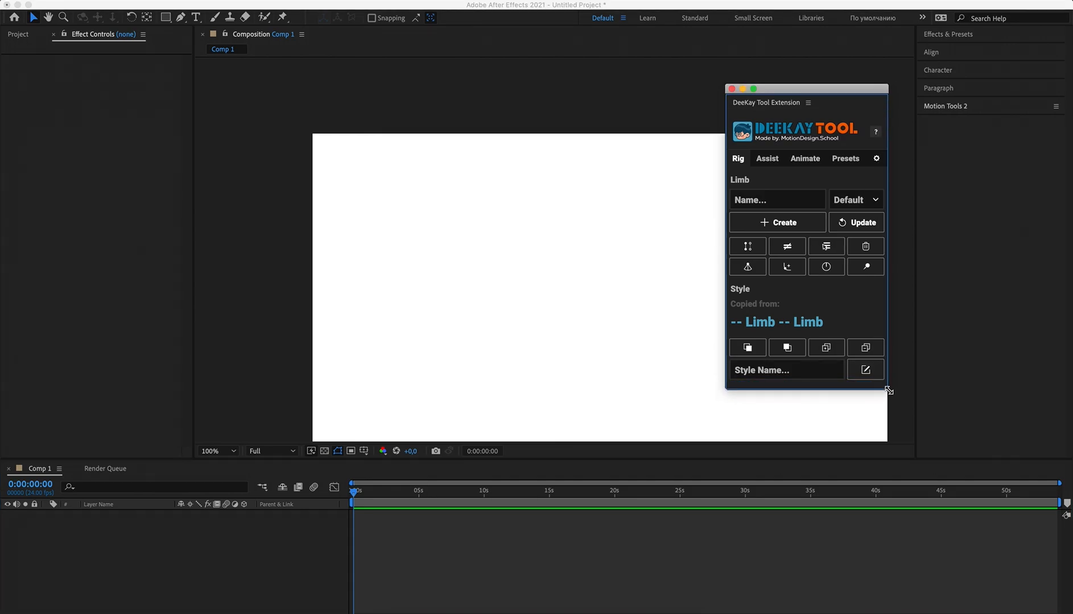
click(759, 224)
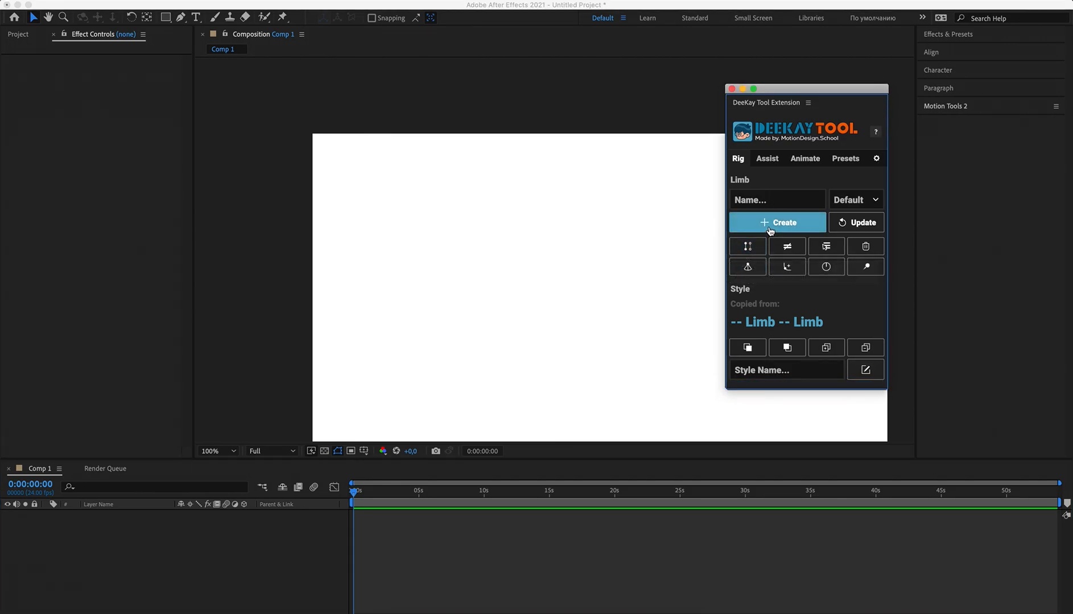
Add a new style named sdfd to the limb, with Outline and Caps enabled.
click(787, 347)
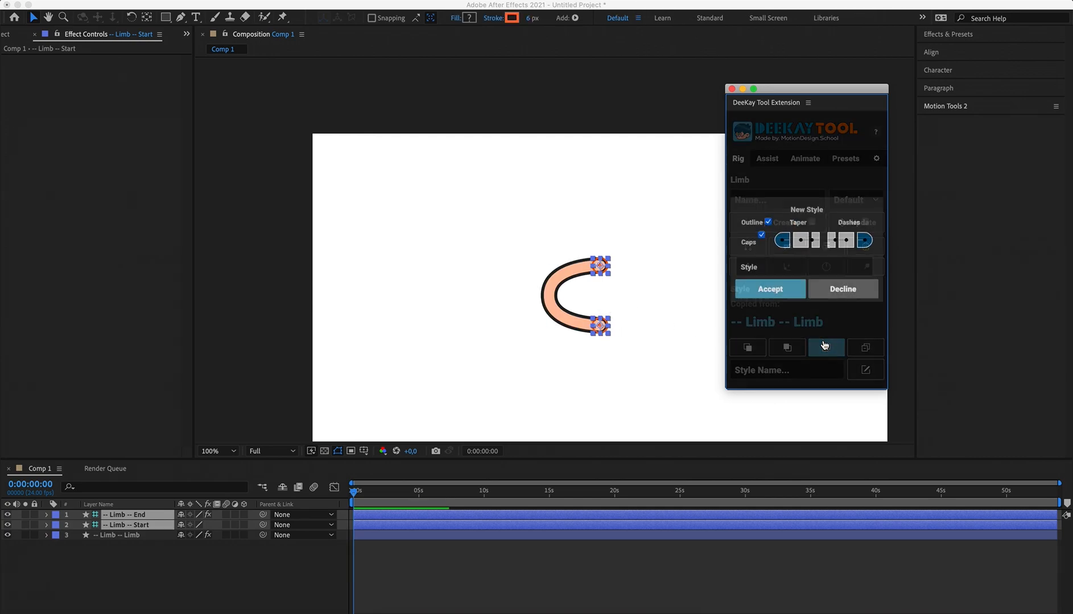
text(sdfd)
click(770, 289)
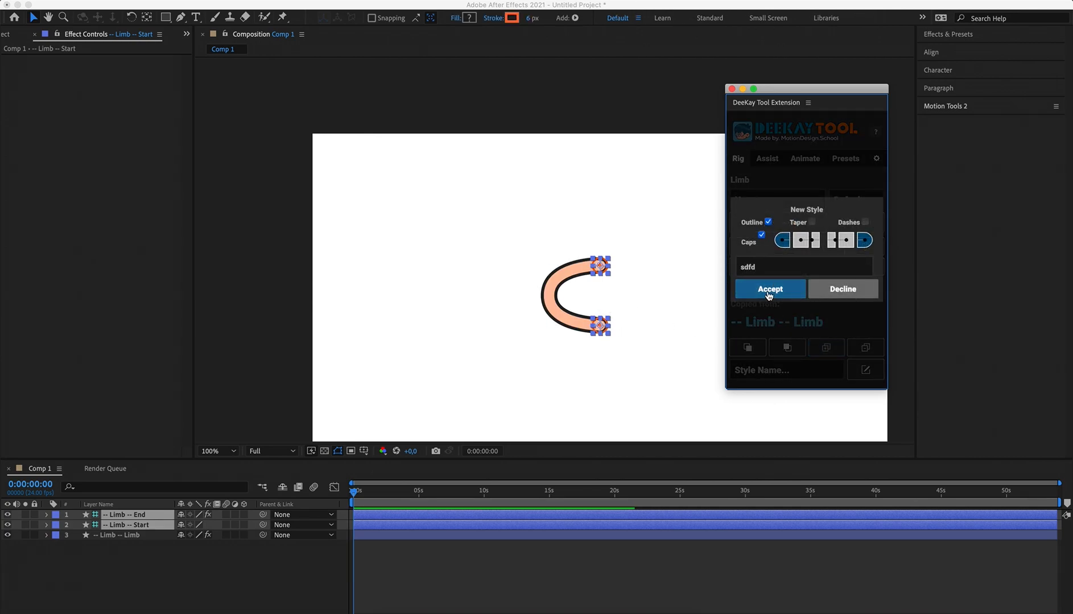
Rename the limb's sdfd style as goog.
click(38, 60)
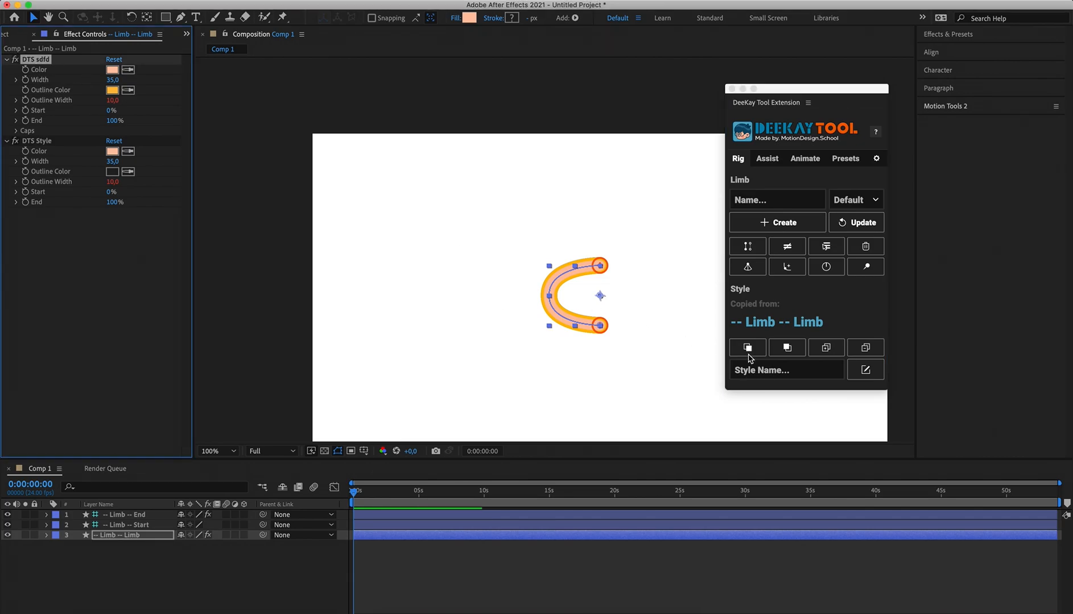
click(783, 371)
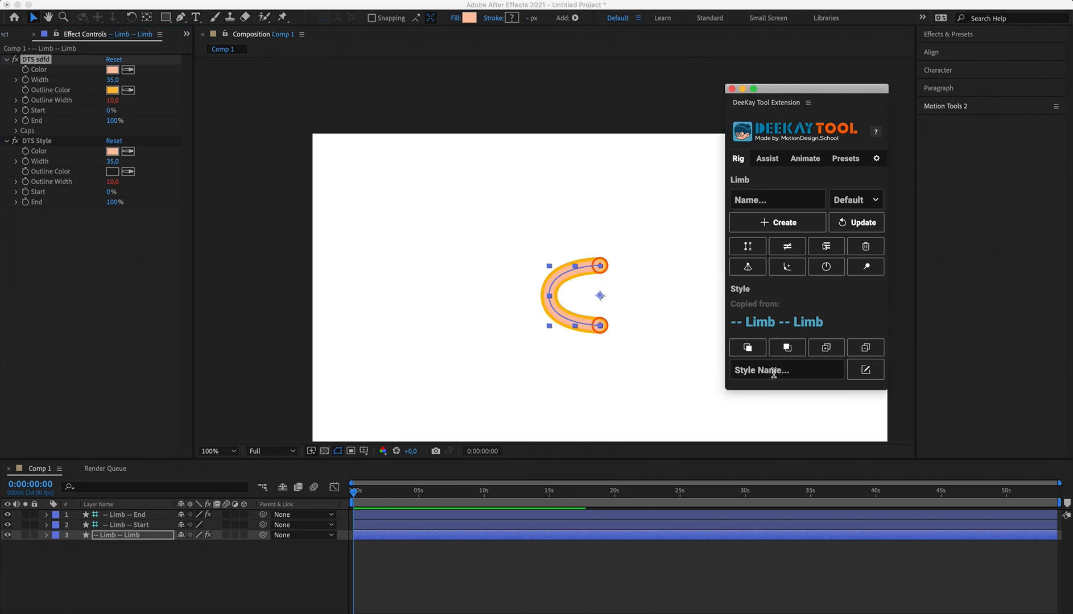
text(goog)
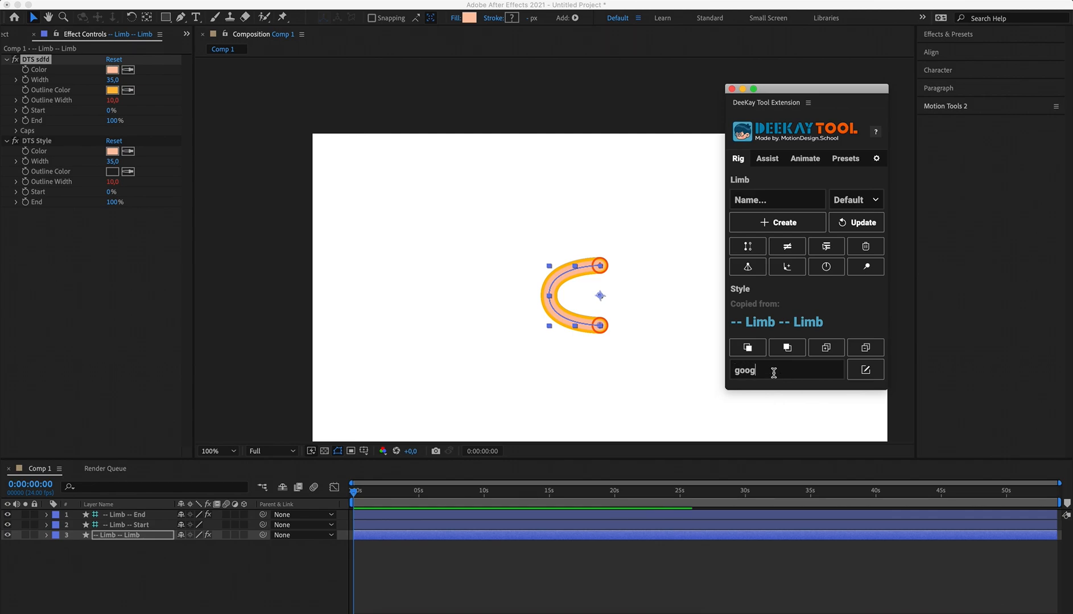
click(850, 374)
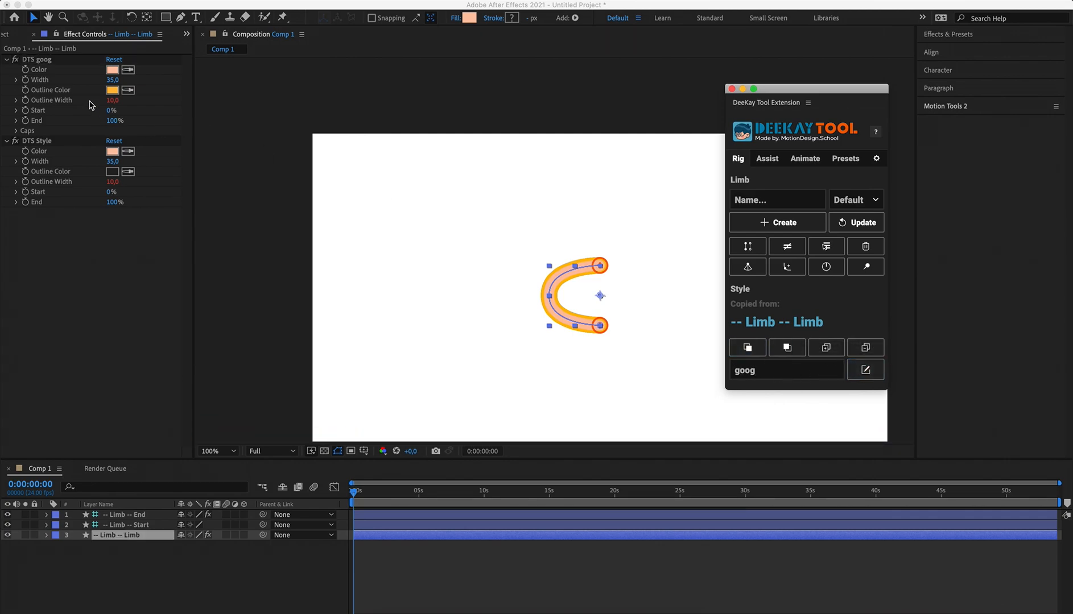
Set the goog style's Color to a saturated blue and bend the limb by moving its end controller down and left.
click(493, 567)
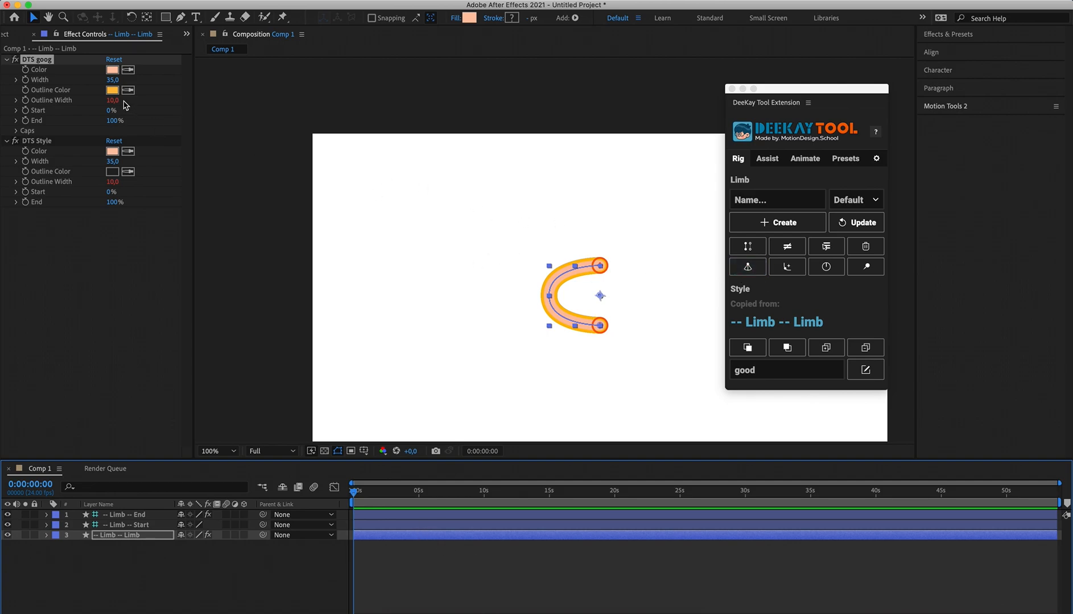
click(112, 70)
click(282, 436)
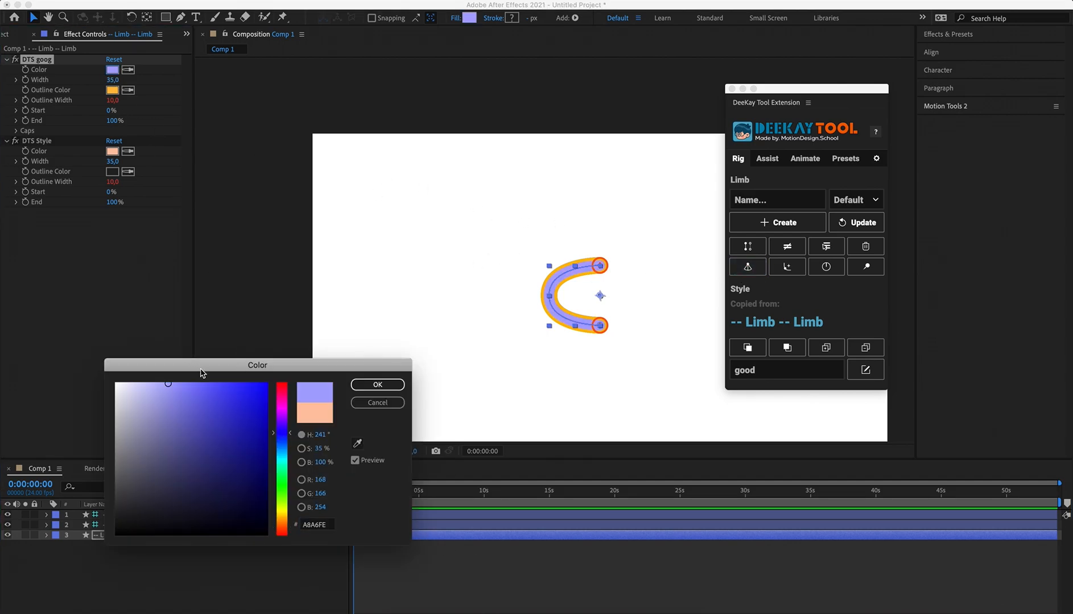
click(248, 398)
click(369, 387)
click(407, 561)
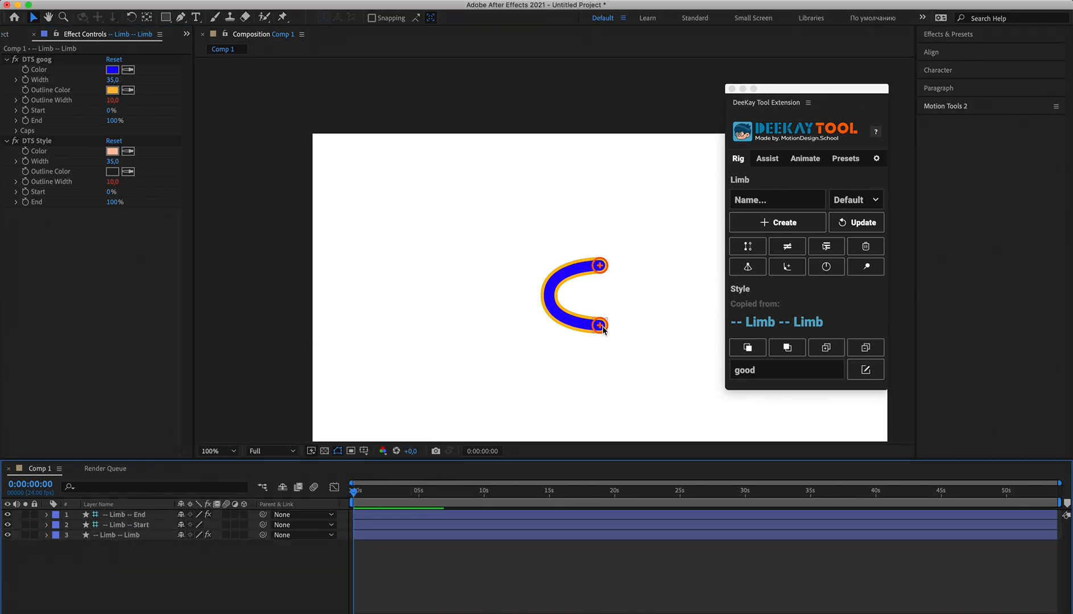
drag(600, 325, 574, 348)
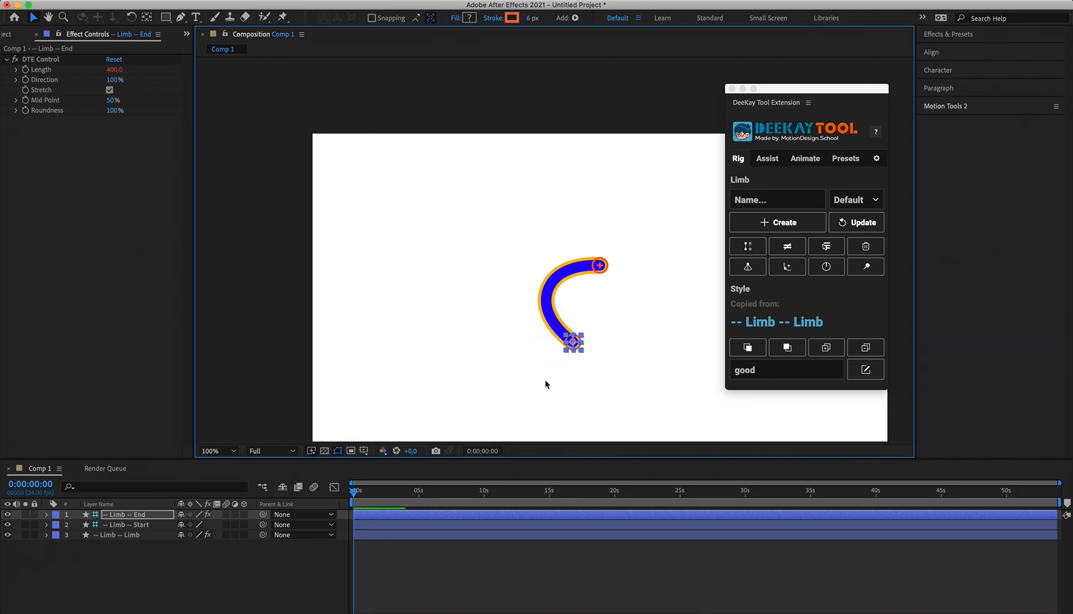
Hide the Limb layer's styles for faster rendering and move the end controller up and right.
click(108, 535)
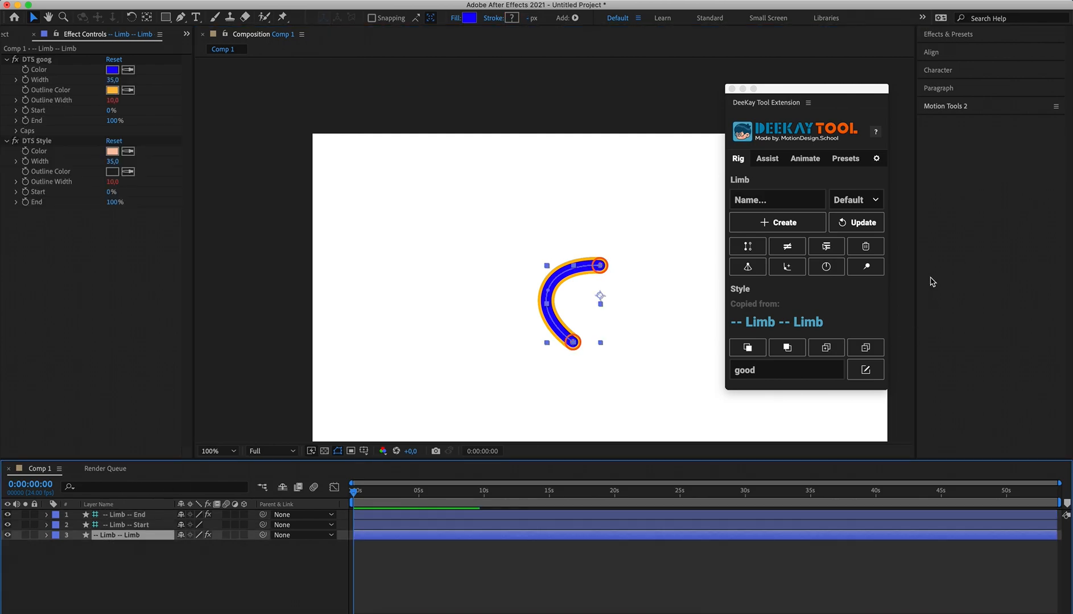
click(789, 248)
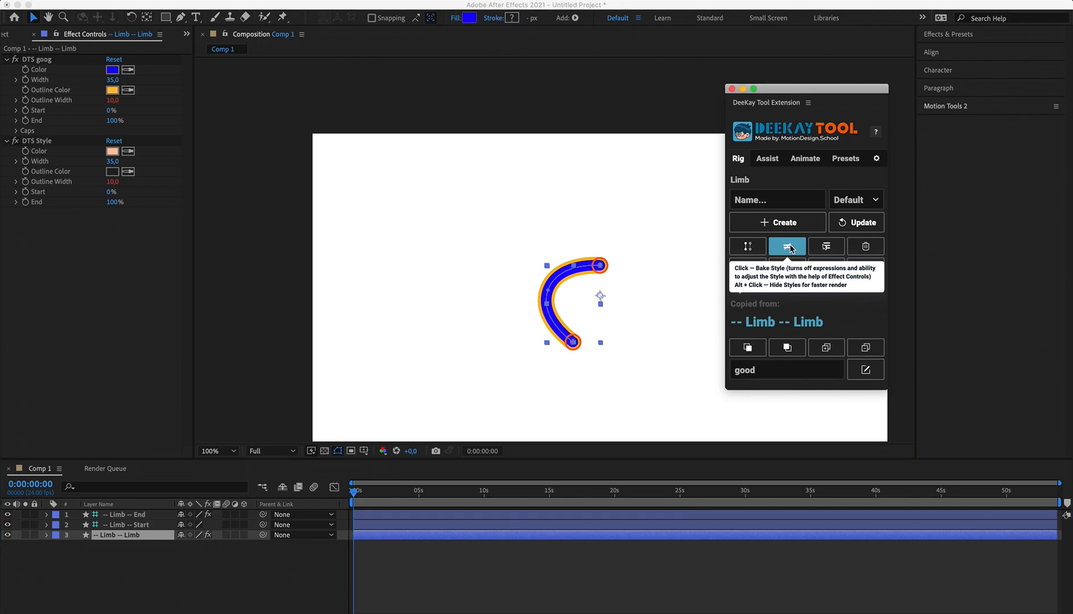
drag(573, 342, 588, 313)
click(449, 543)
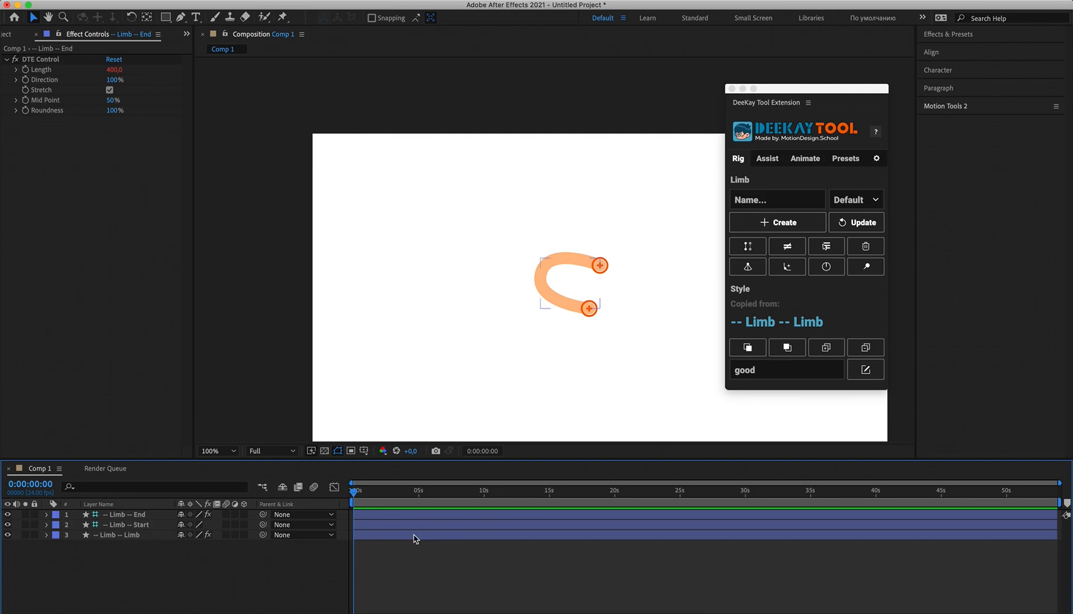
Delete the existing rectangle shape layer and show the DeeKay extension's Assist tools.
click(413, 516)
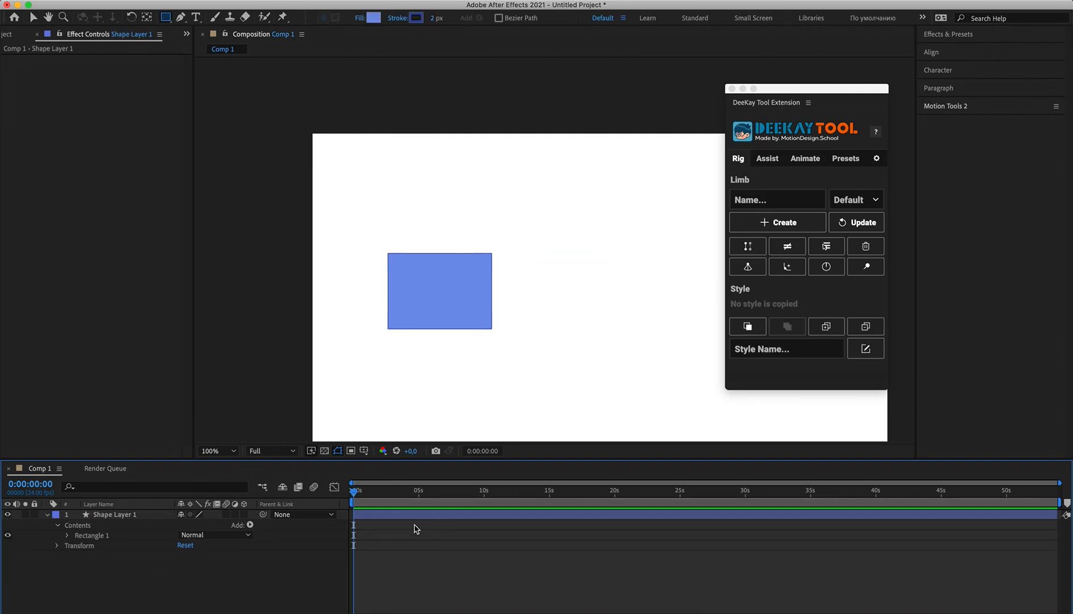
click(413, 518)
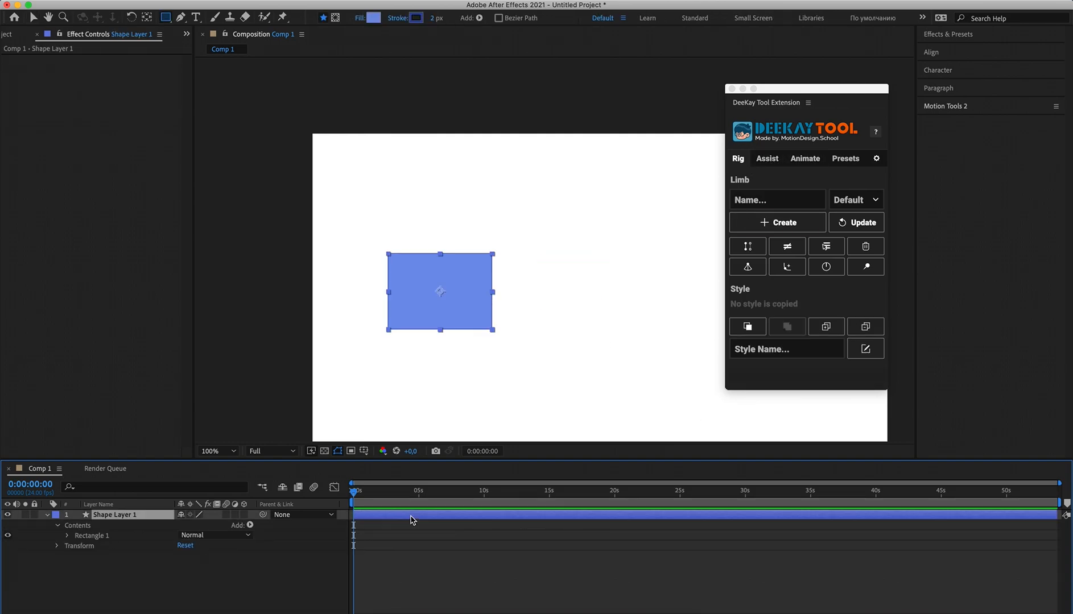
key(Delete)
click(768, 158)
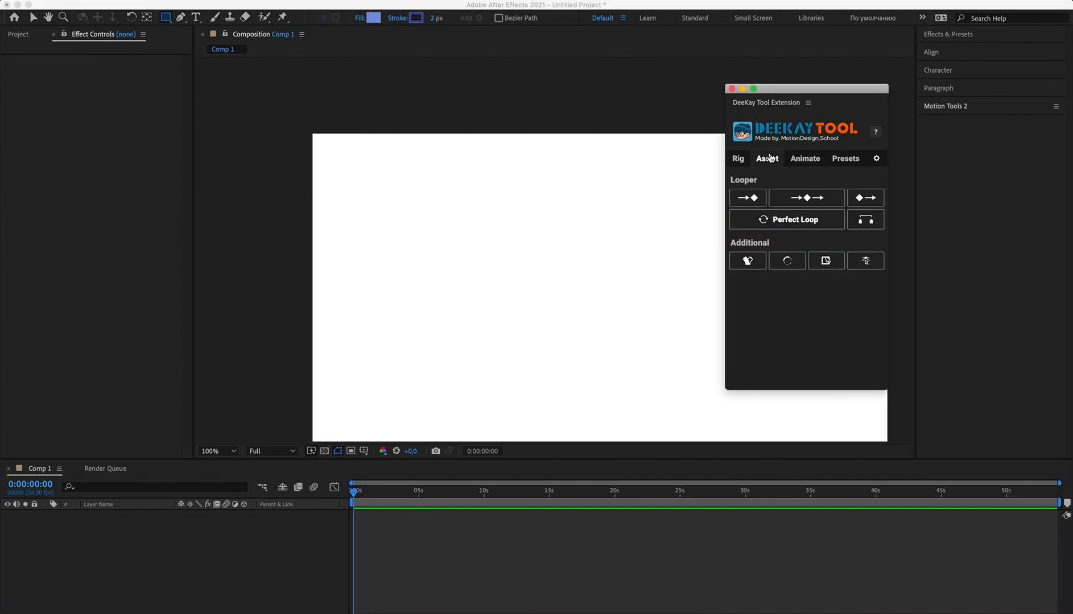
Draw a small blue square left of the composition's centre and set a Position keyframe for it at 0:00:00:00.
drag(443, 293, 502, 357)
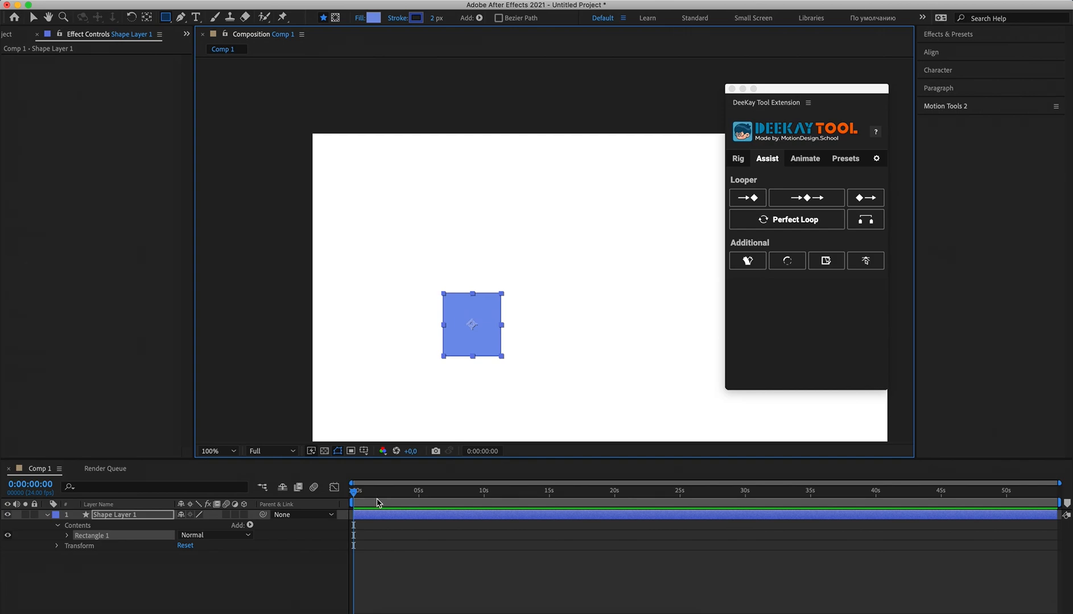
key(p)
click(76, 525)
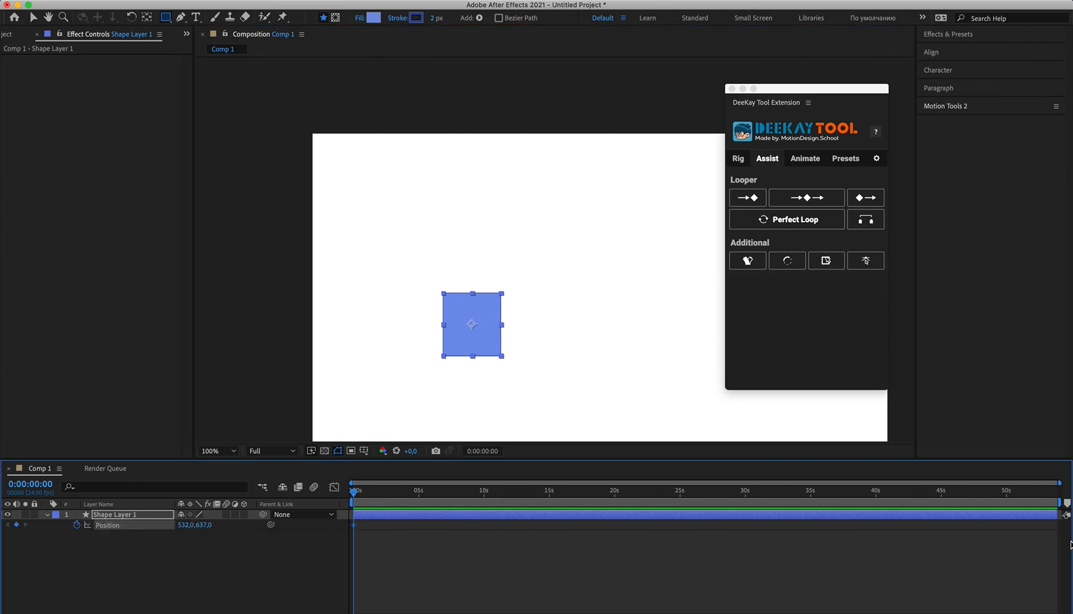
Add a second Position keyframe at 0:00:00:12 by moving the square horizontally to 792, 637, and scrub through the motion.
drag(1059, 482, 469, 482)
mouse_move(386, 492)
mouse_down()
mouse_move(396, 506)
mouse_move(393, 496)
mouse_up()
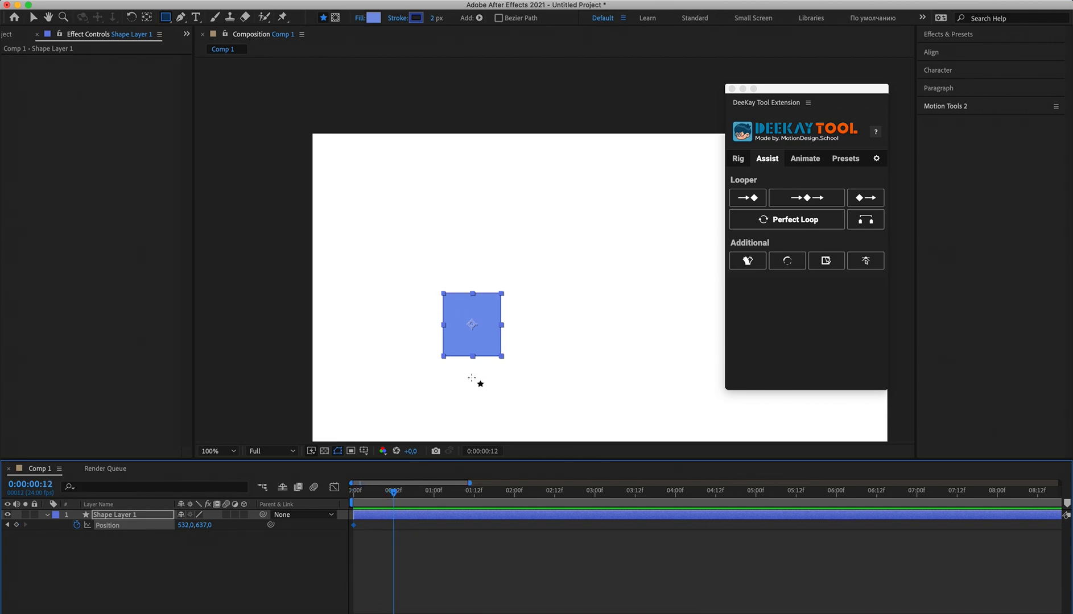
key(shift+Right)
key(shift+Right)
key(shift+Right)
key(shift+Right)
key(shift+Right)
key(shift+Right)
key(shift+Right)
key(shift+Right)
key(shift+Right)
key(shift+Right)
key(shift+Right)
key(shift+Right)
key(shift+Right)
key(shift+Right)
key(shift+Right)
key(shift+Right)
key(shift+Right)
key(shift+Right)
key(shift+Right)
key(shift+Right)
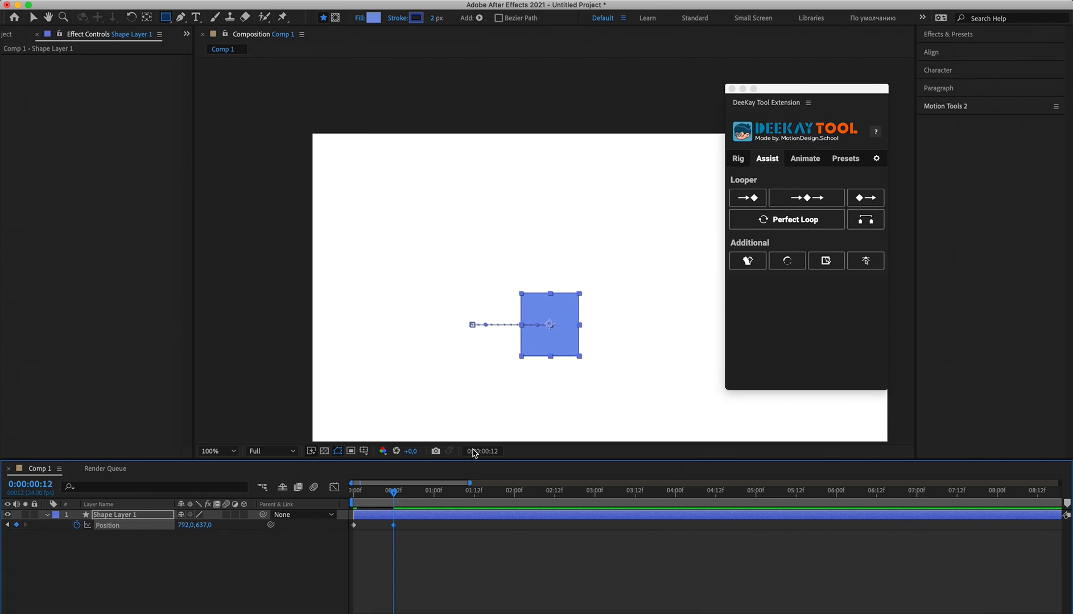
click(435, 544)
drag(393, 497, 370, 502)
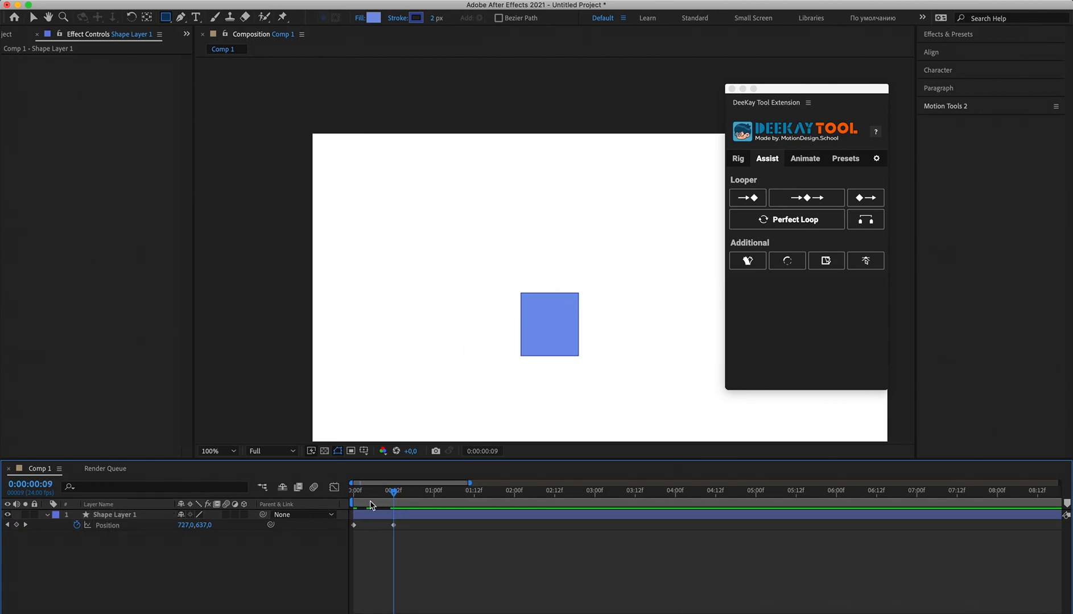
Apply a loopIn cycle expression to the square's Position with the Looper and reveal the expression.
key(Home)
click(132, 527)
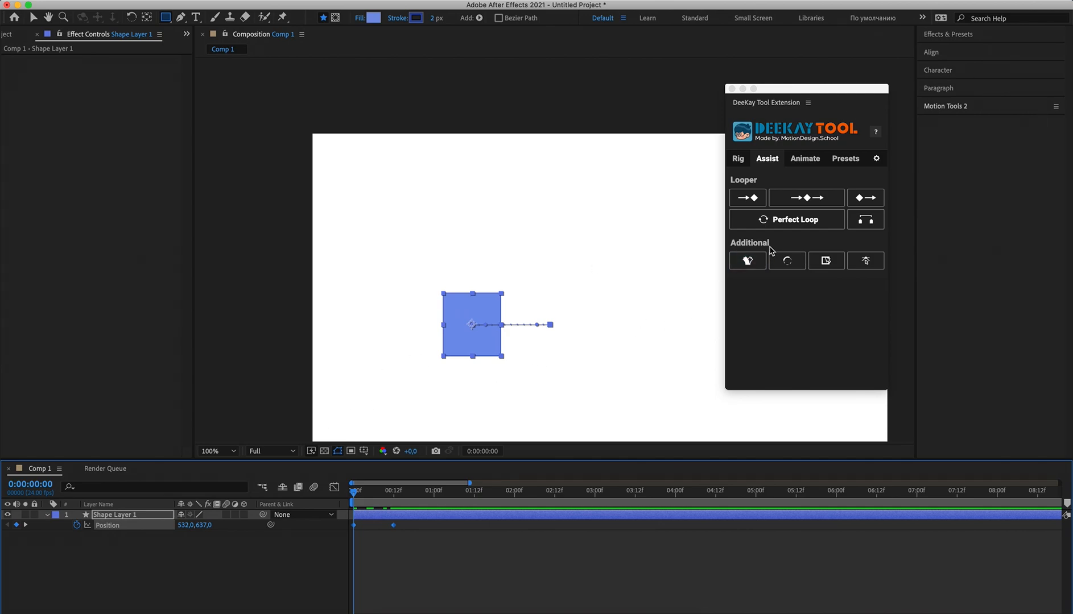
click(752, 200)
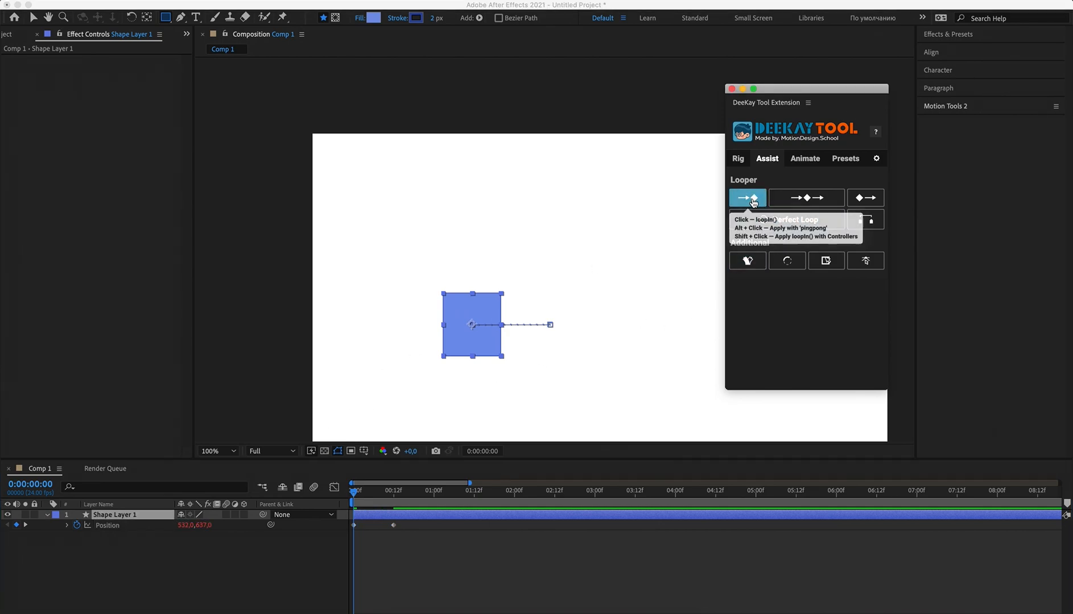
click(67, 525)
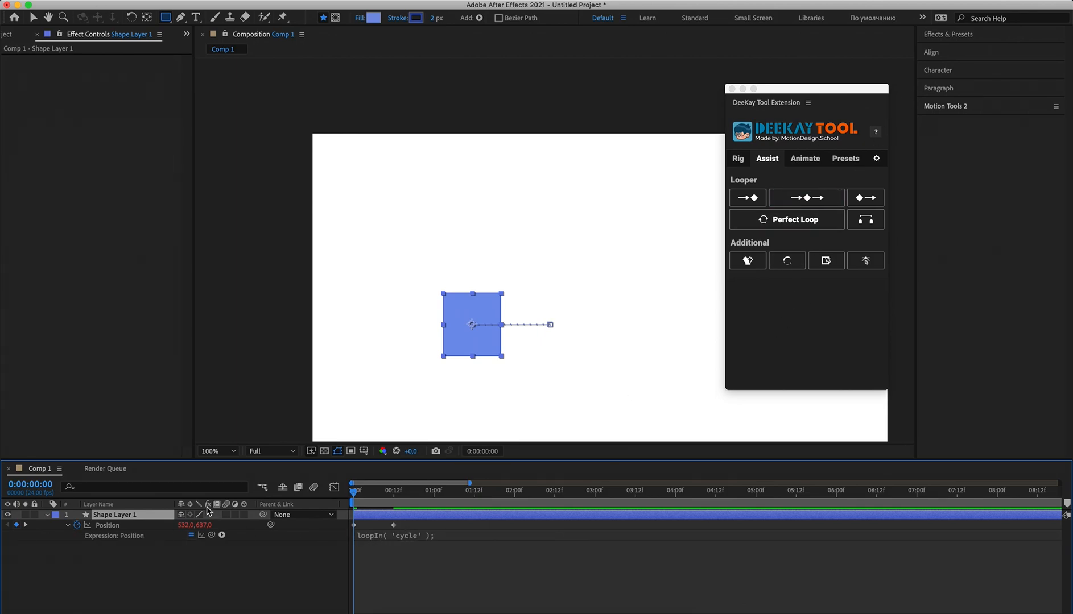
Replace the square's Position expression with a loopOut cycle using the Looper.
click(124, 526)
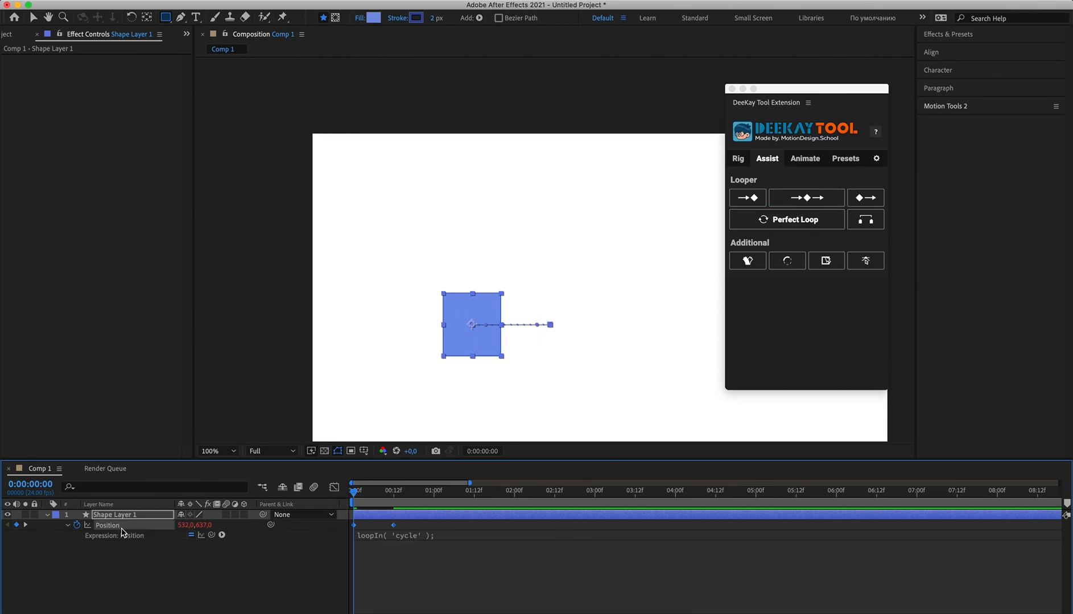
click(871, 201)
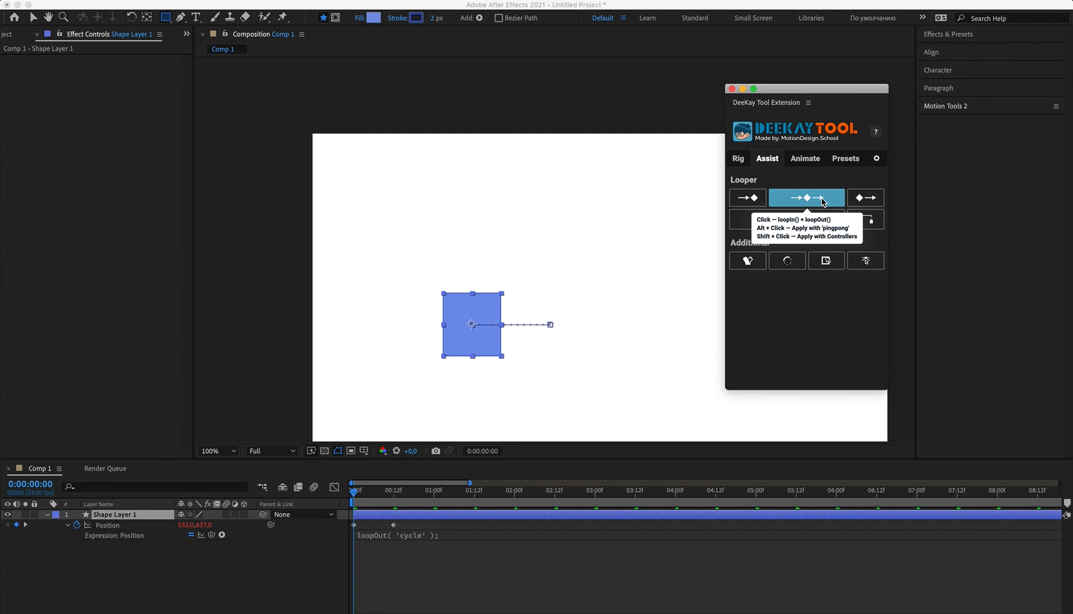
click(407, 575)
click(142, 518)
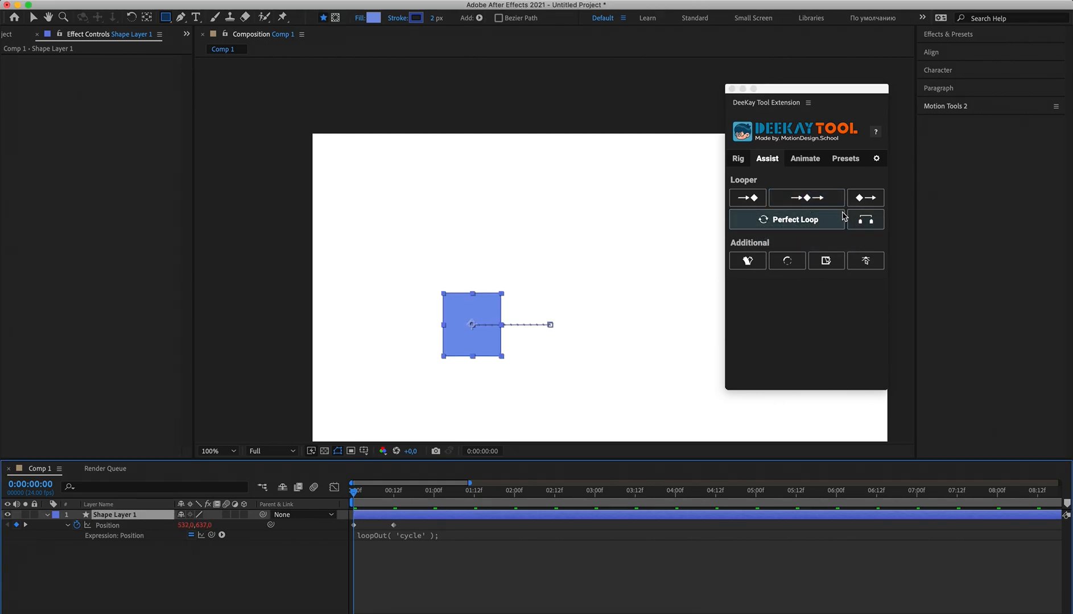
Clear the loopOut expression from Position and apply the Looper's combined loopIn and loopOut cycle expression.
click(448, 534)
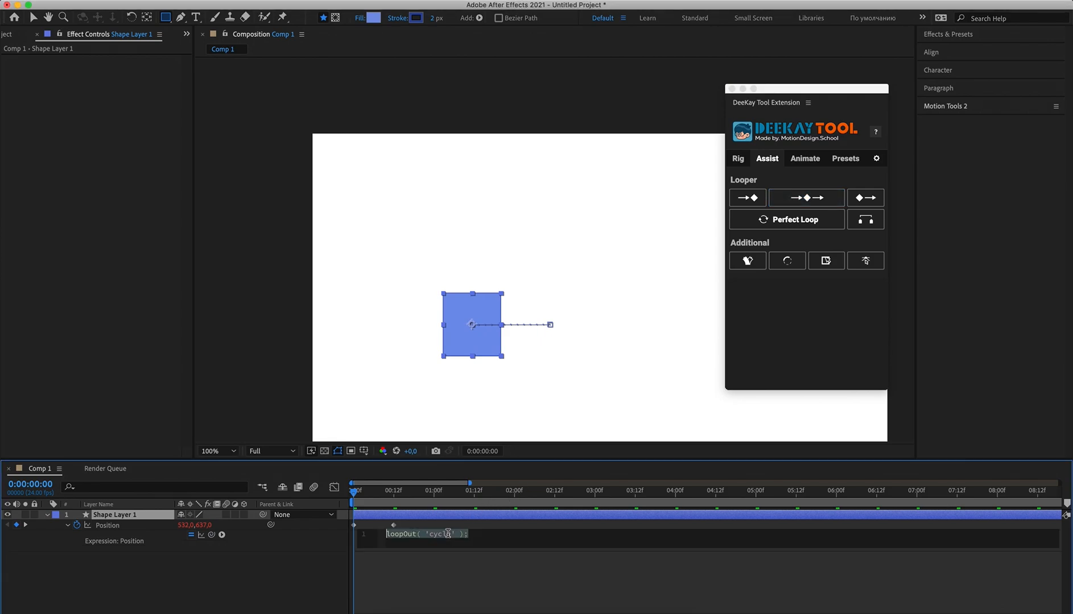
key(BackSpace)
click(495, 527)
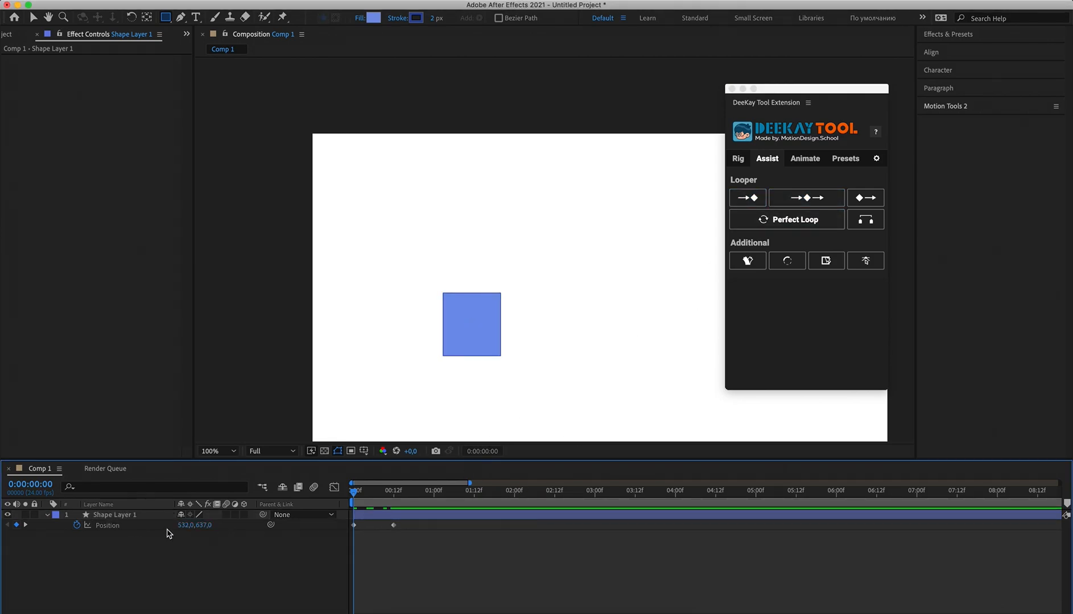
click(102, 527)
click(762, 219)
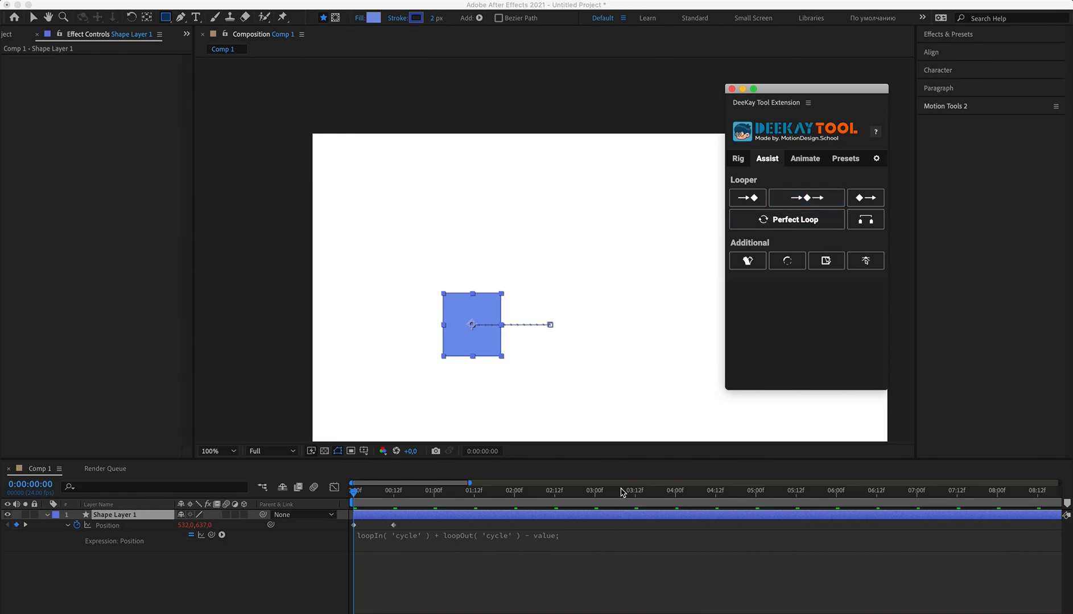
Try shifting the square's Position keyframes along the timeline and undo the move.
click(443, 600)
drag(417, 523, 450, 526)
drag(370, 501, 453, 535)
key(super+z)
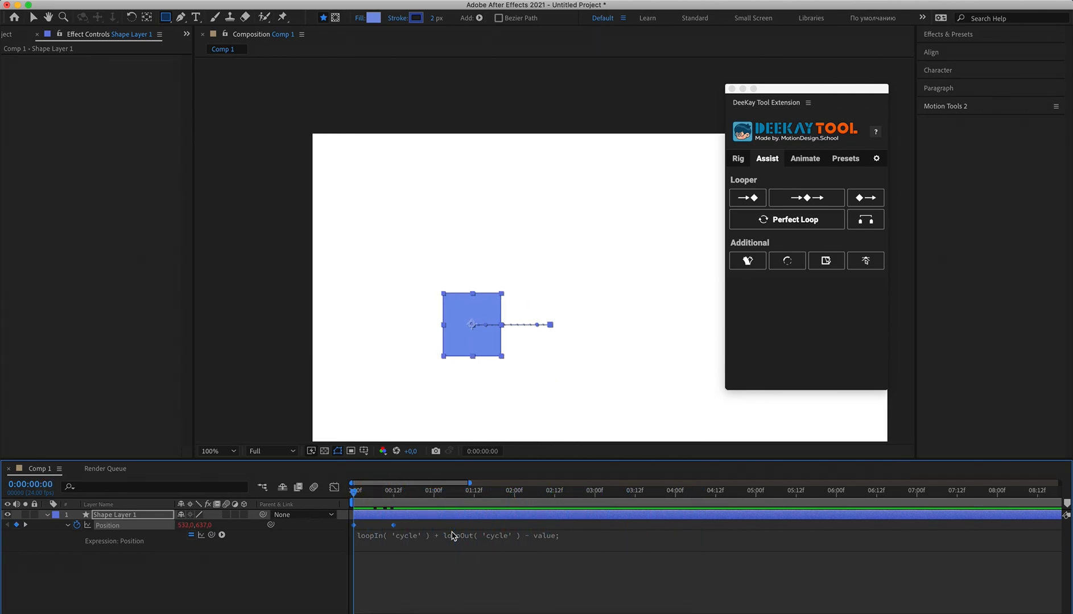
click(420, 579)
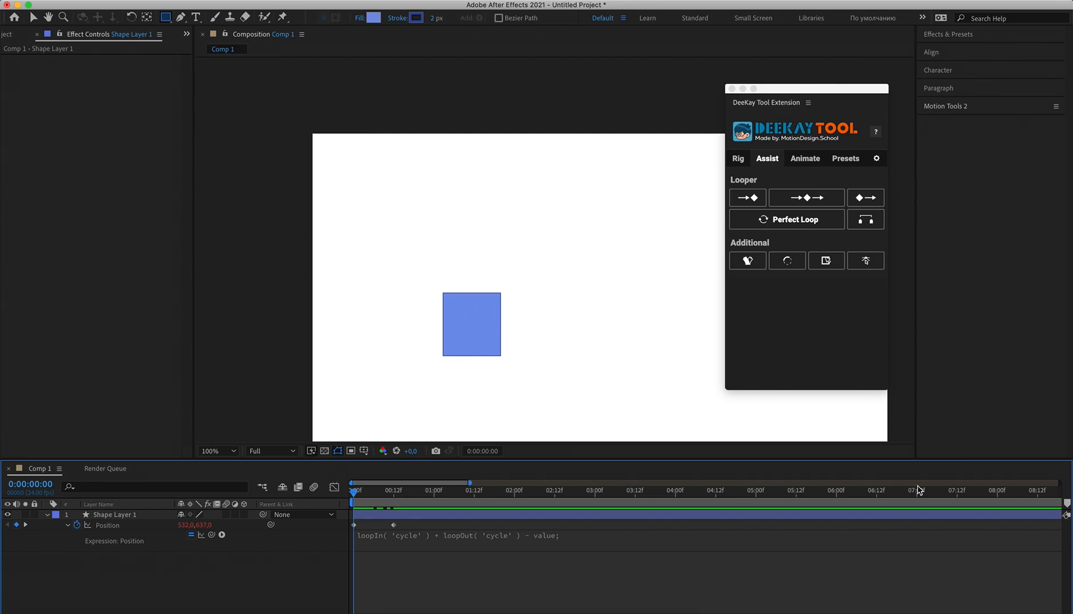
Set the composition's duration to 0:00:05:22 and play back the square's looped motion.
click(159, 0)
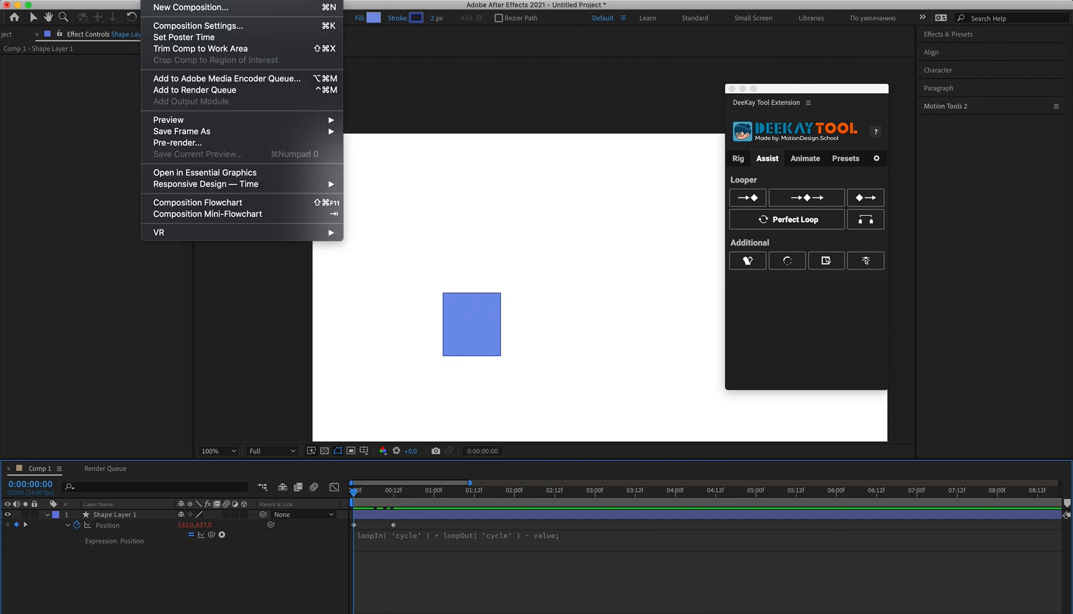
click(191, 27)
click(455, 362)
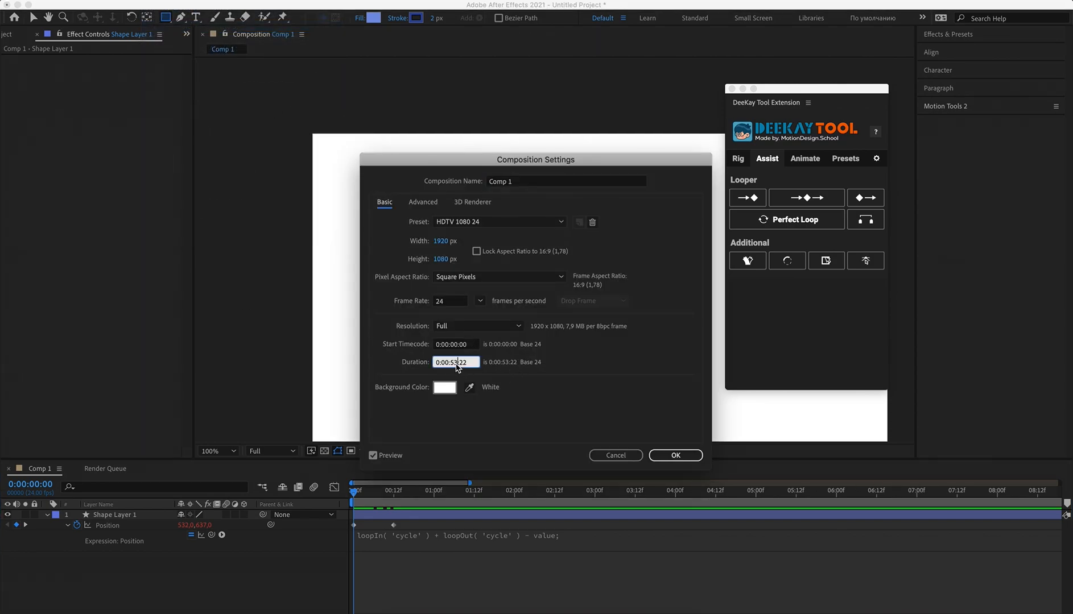
click(679, 453)
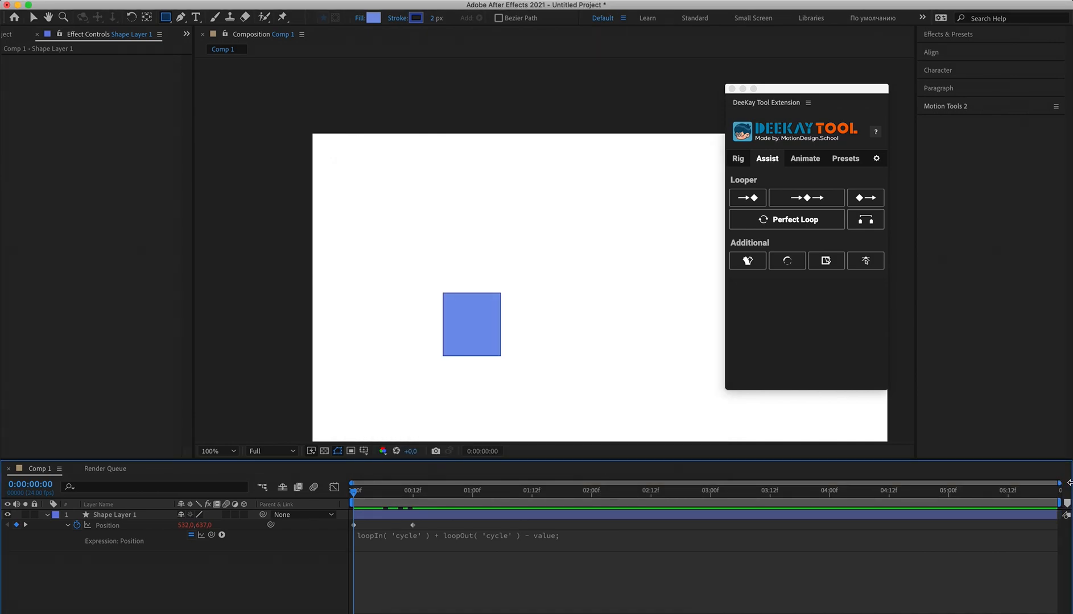
key(space)
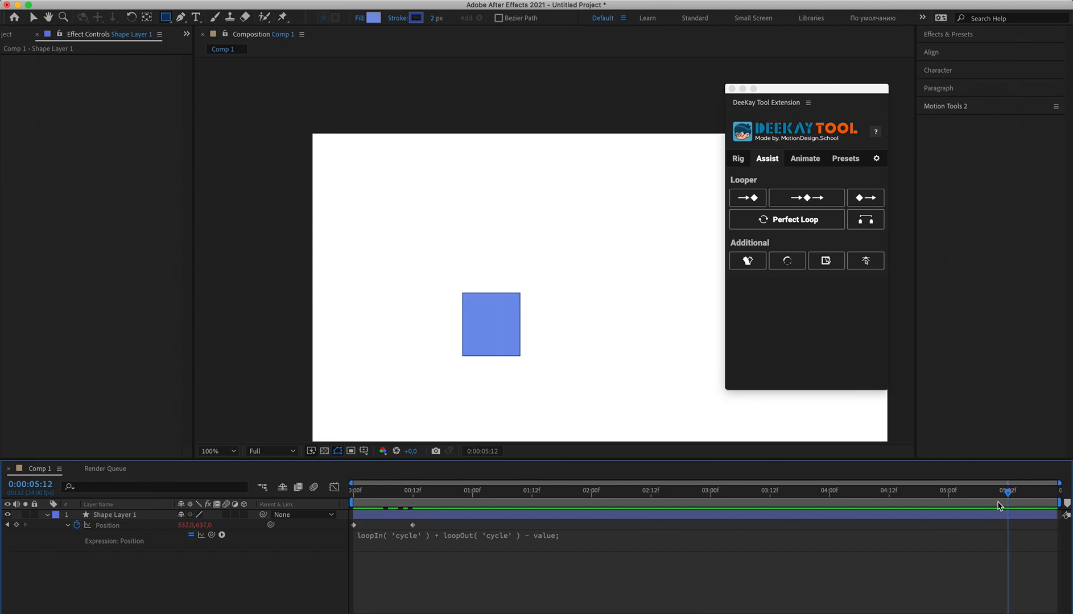
key(space)
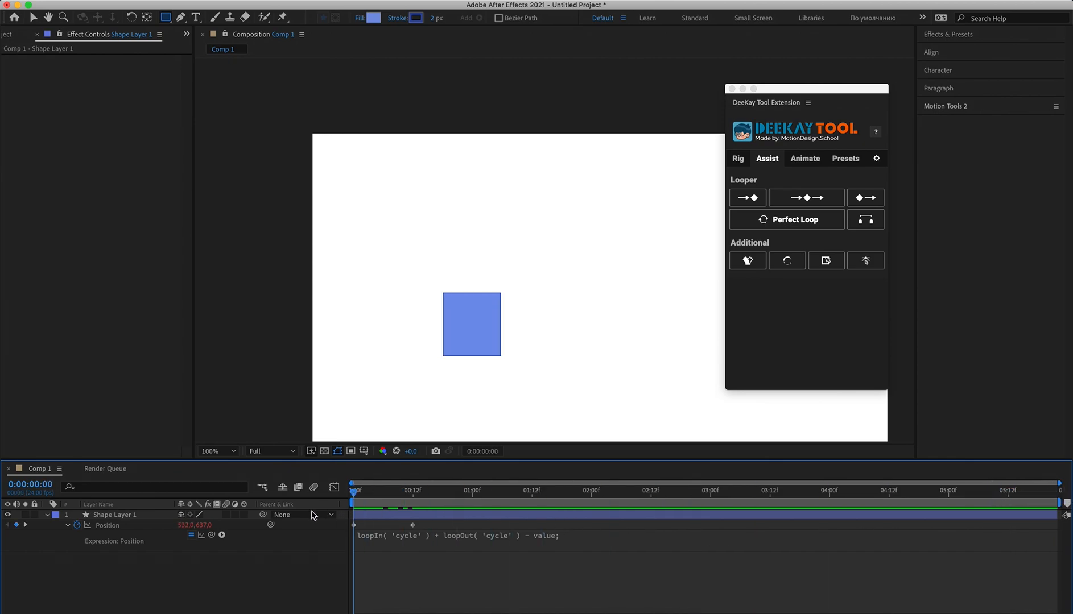
Remove the combined loopIn and loopOut expression from the square's Position.
click(422, 536)
key(BackSpace)
click(464, 523)
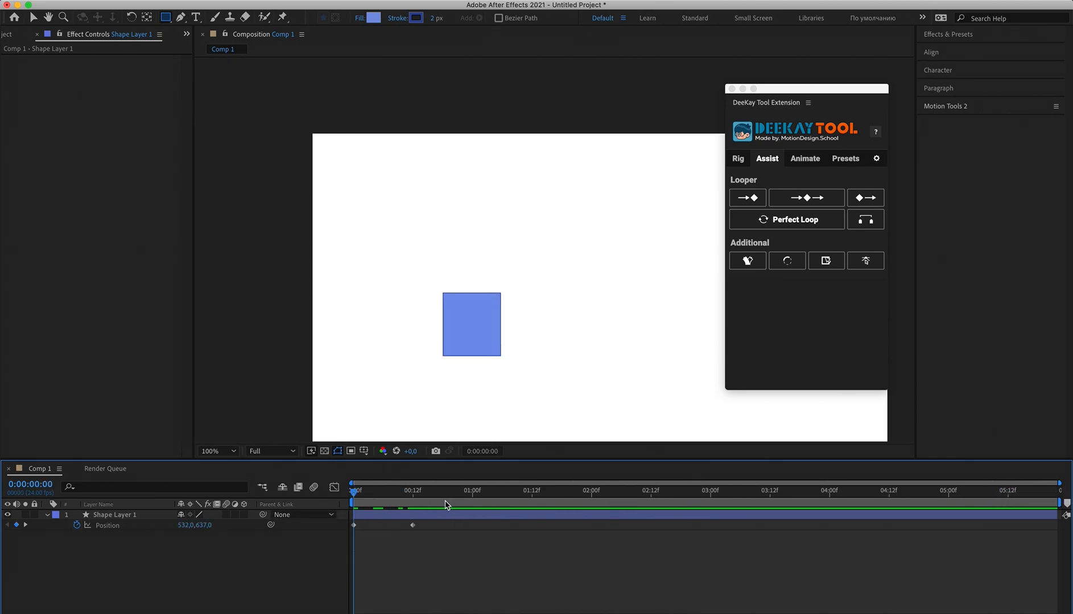
Scrub to the end of the composition and move the square's second Position keyframe to 0:00:00:18.
drag(442, 492, 1069, 523)
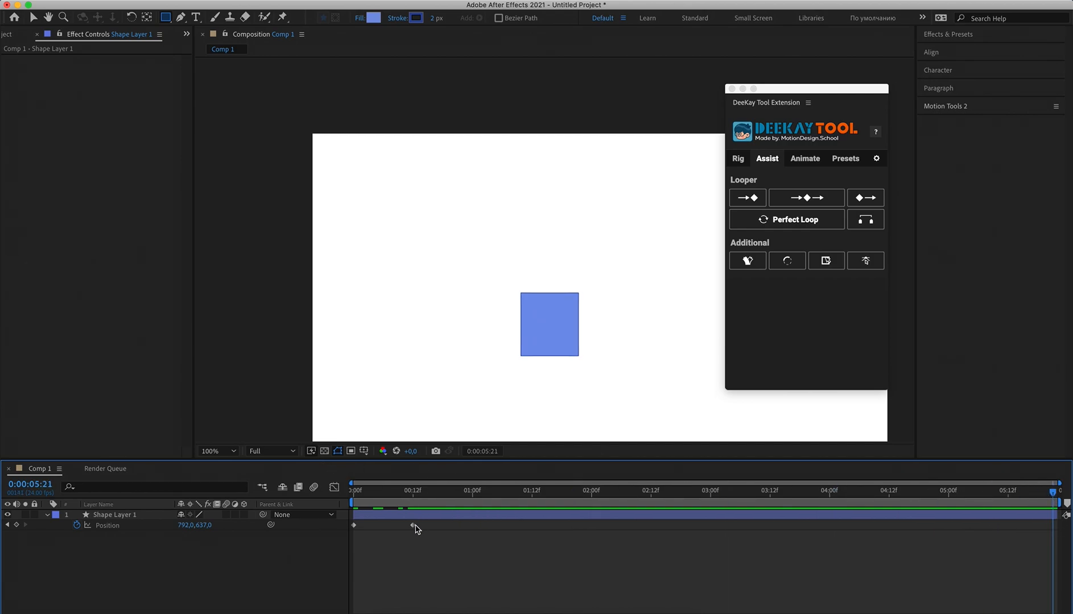
drag(413, 525, 443, 526)
click(188, 563)
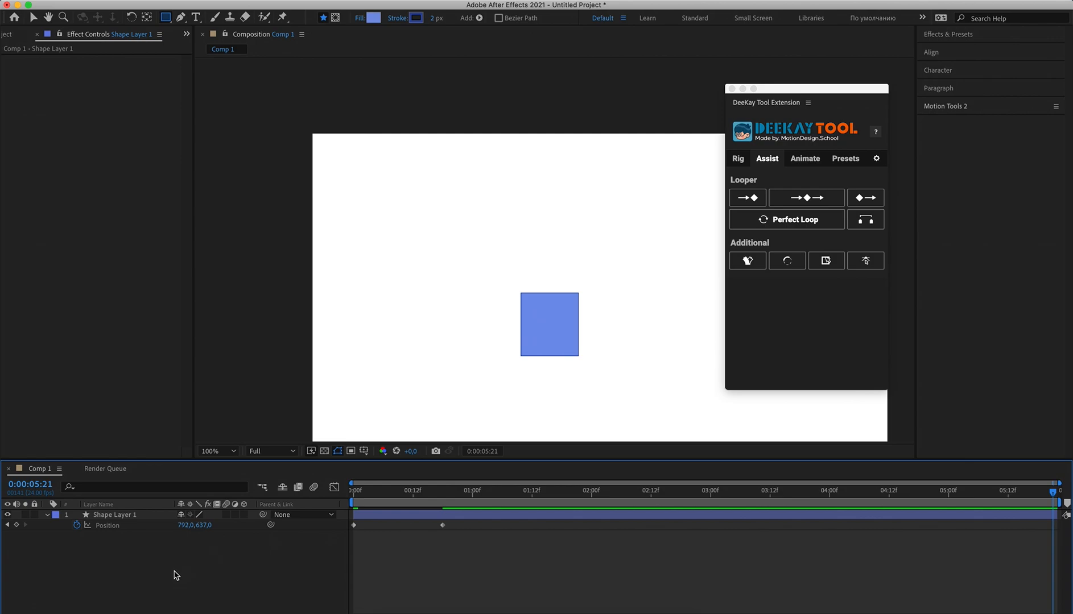
Apply Perfect Loop to the square's Position and play back the loop from start to end.
click(117, 525)
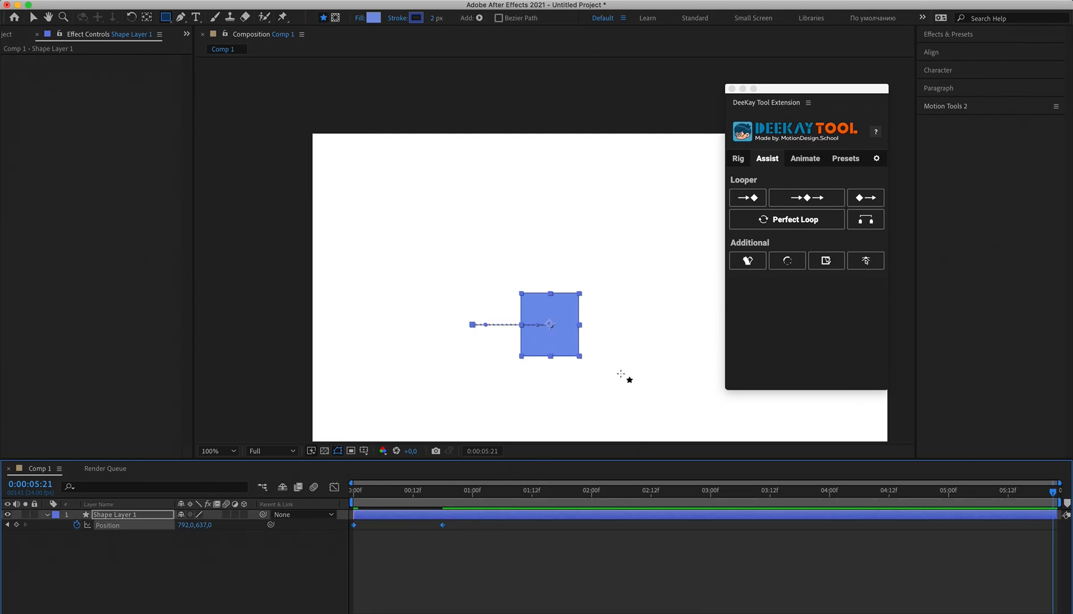
click(791, 220)
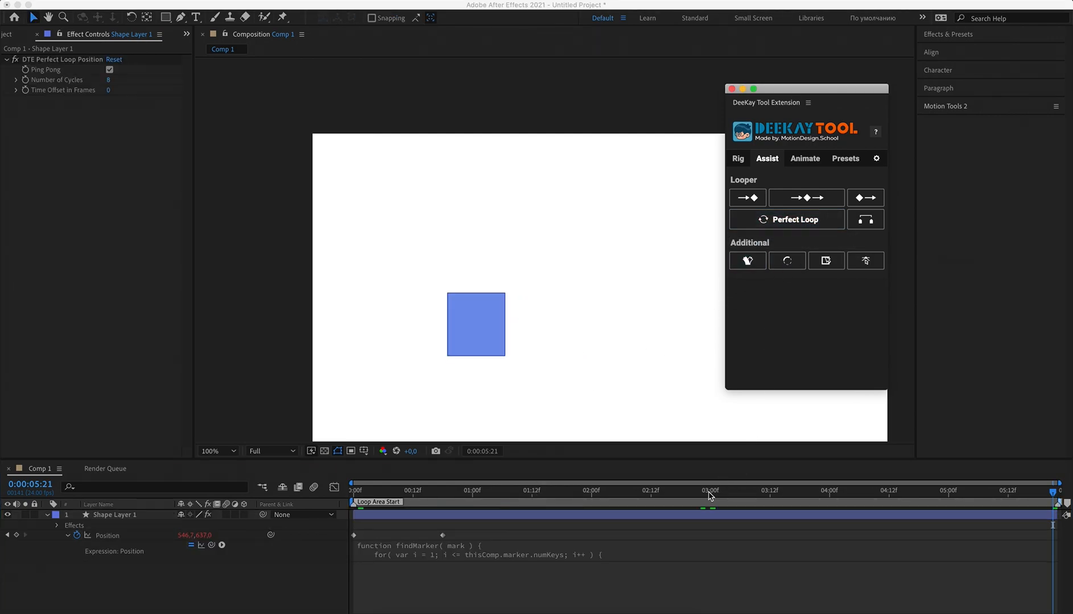
drag(373, 493, 334, 494)
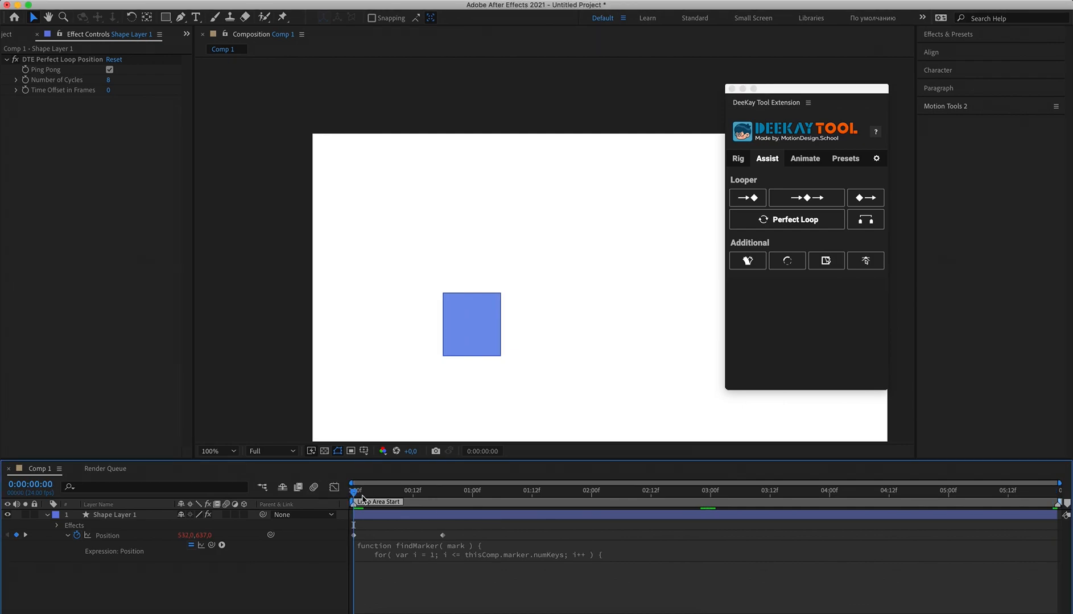
drag(1061, 493, 1032, 492)
key(space)
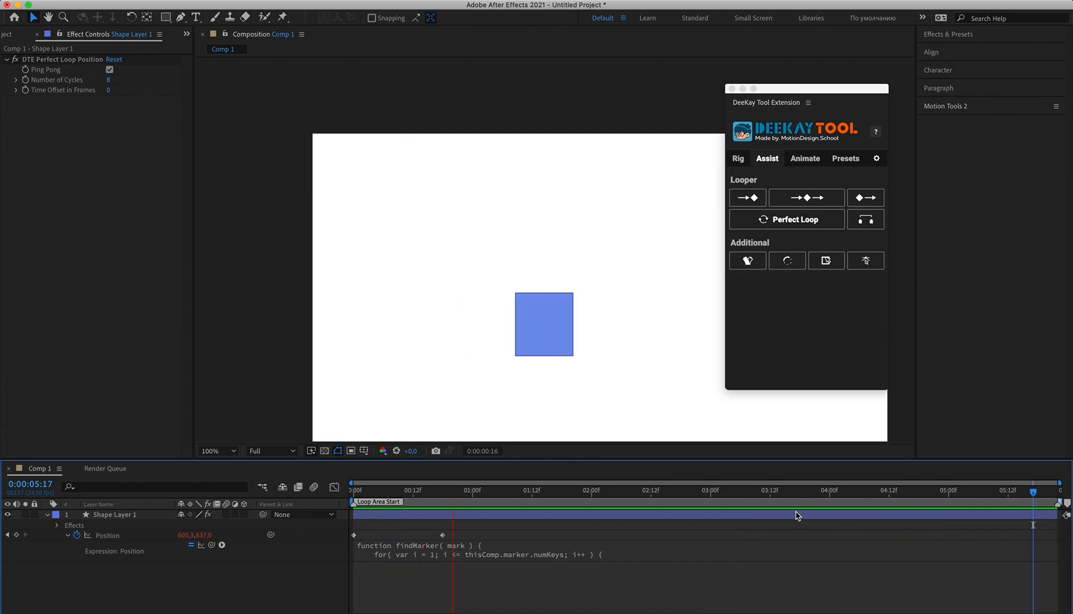
key(space)
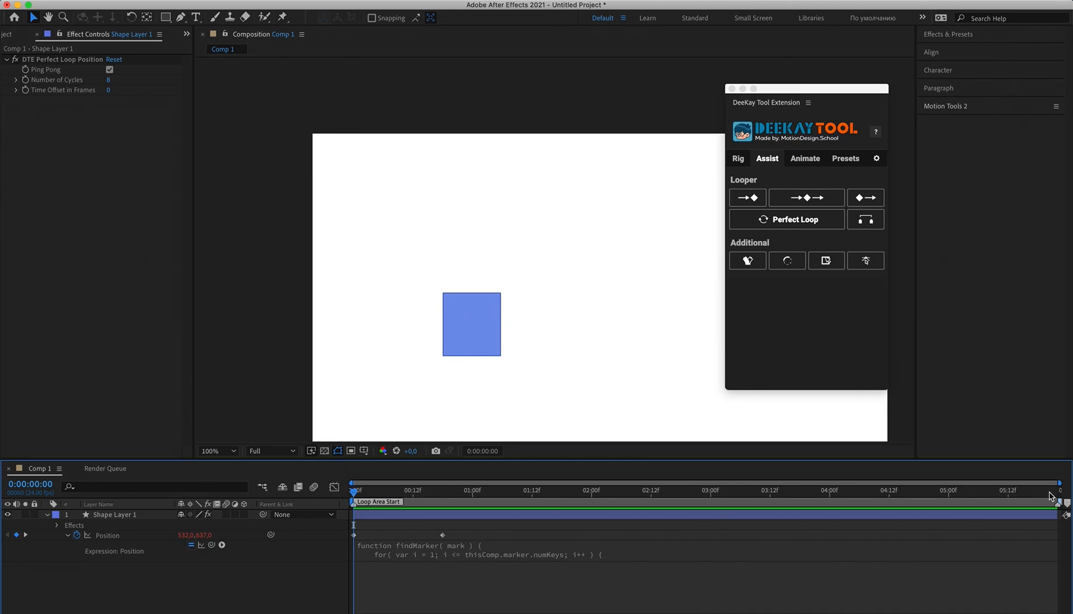
Set the composition's duration to 0:00:03:22 and move the current time to 0:00:00:09 to check the loop.
click(153, 0)
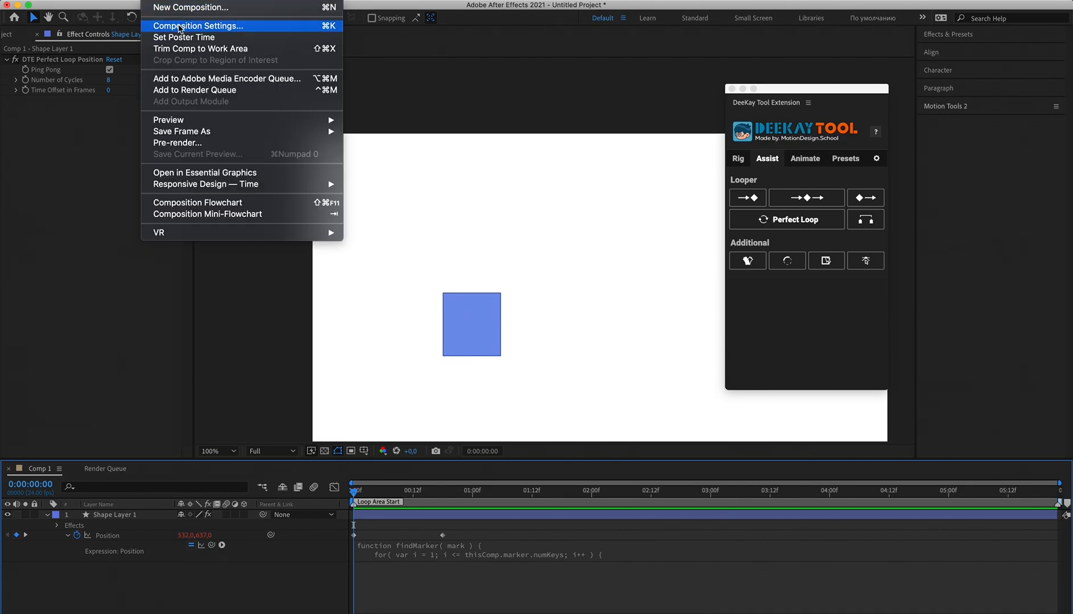
click(192, 24)
click(459, 364)
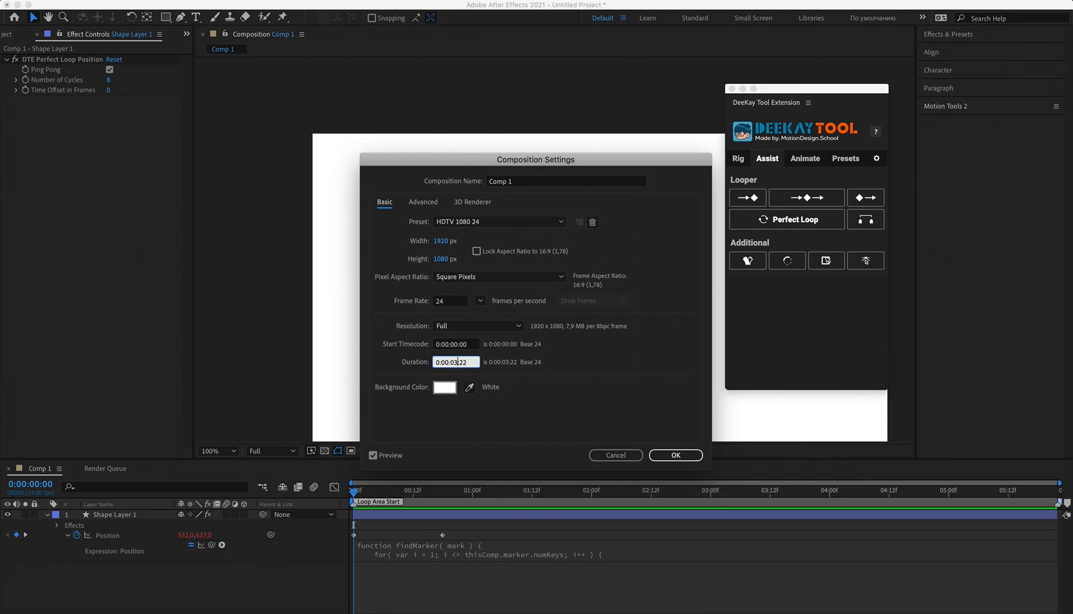
click(675, 455)
click(421, 490)
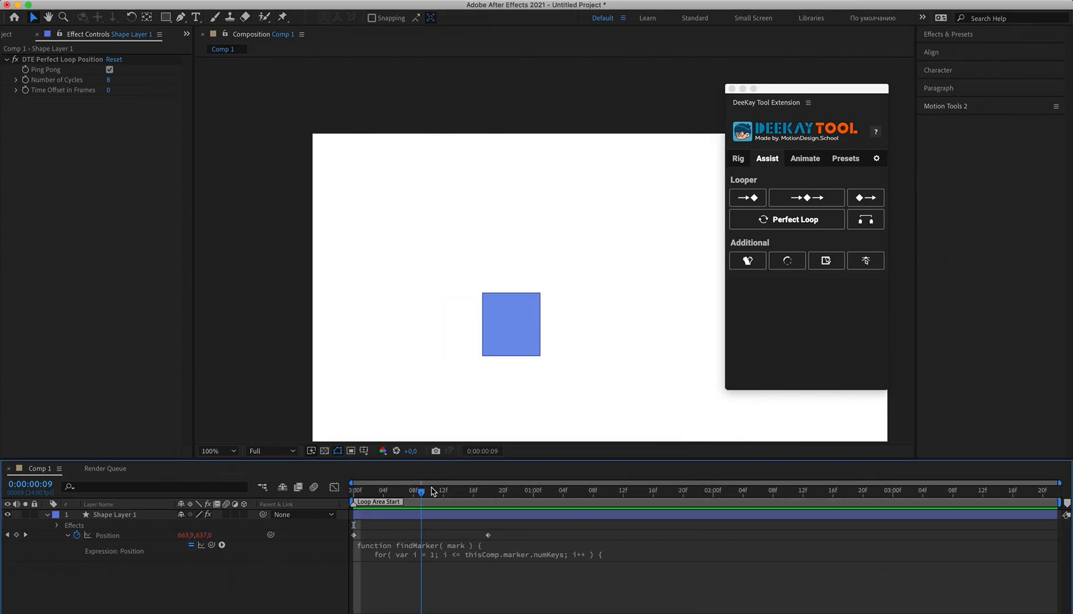
Scrub to the end of the composition and play back the square's motion to check the loop at the lengthened duration.
drag(432, 492, 1018, 534)
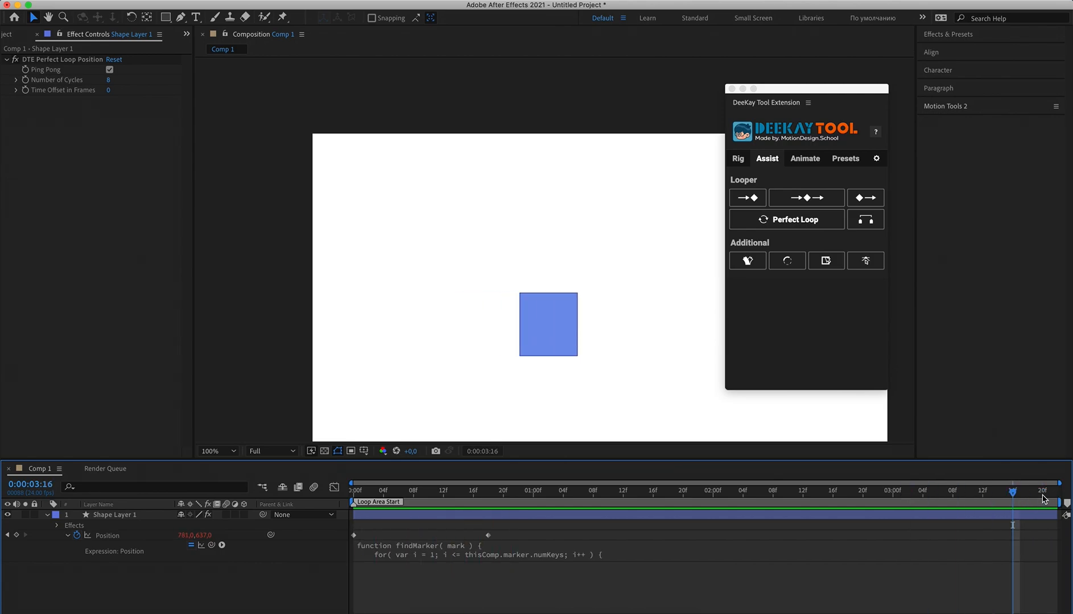
drag(1042, 499, 991, 514)
key(space)
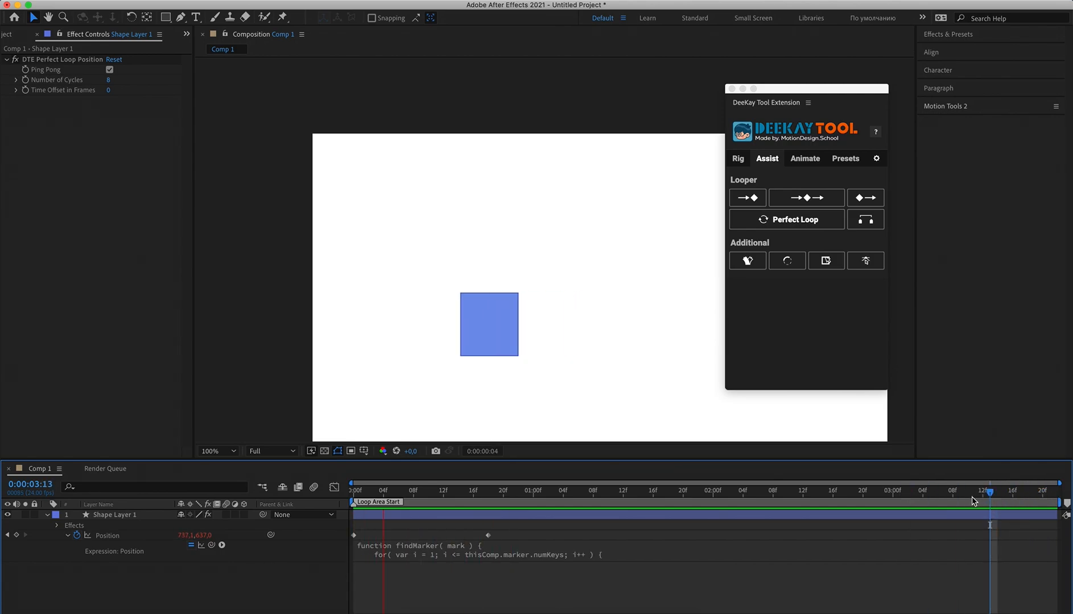
key(space)
Apply Perfect Loop to the square's Position again for the lengthened composition and play back the loop from the start.
click(101, 538)
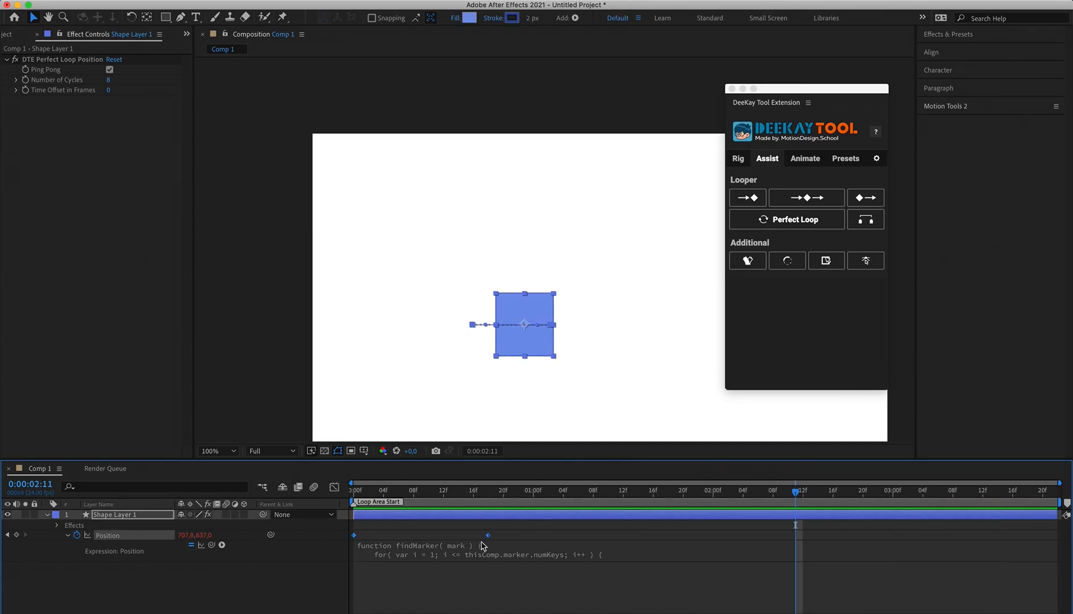
click(791, 224)
drag(444, 497, 296, 500)
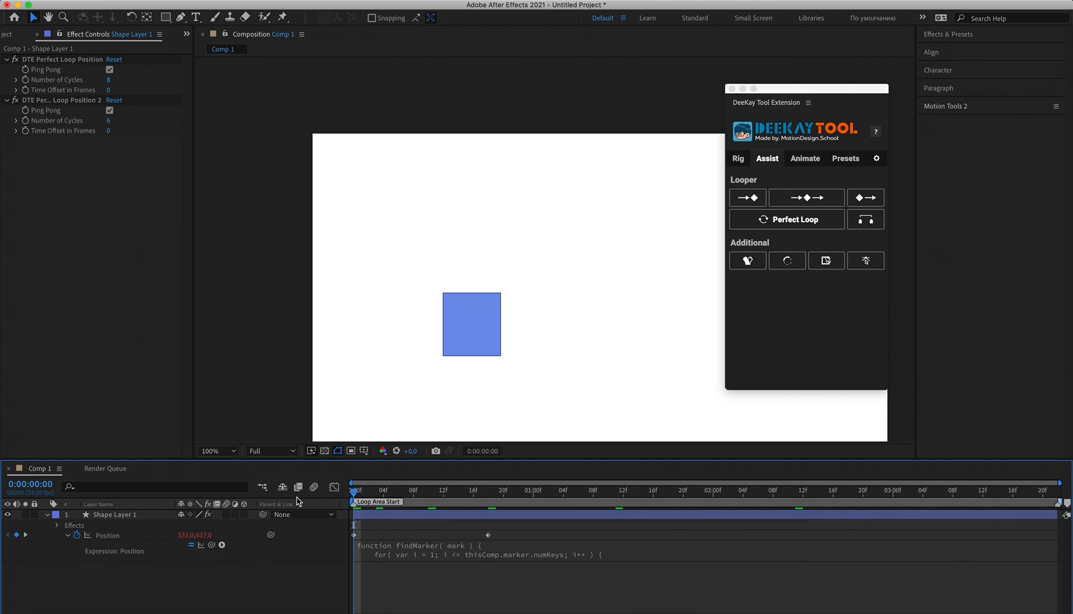
key(space)
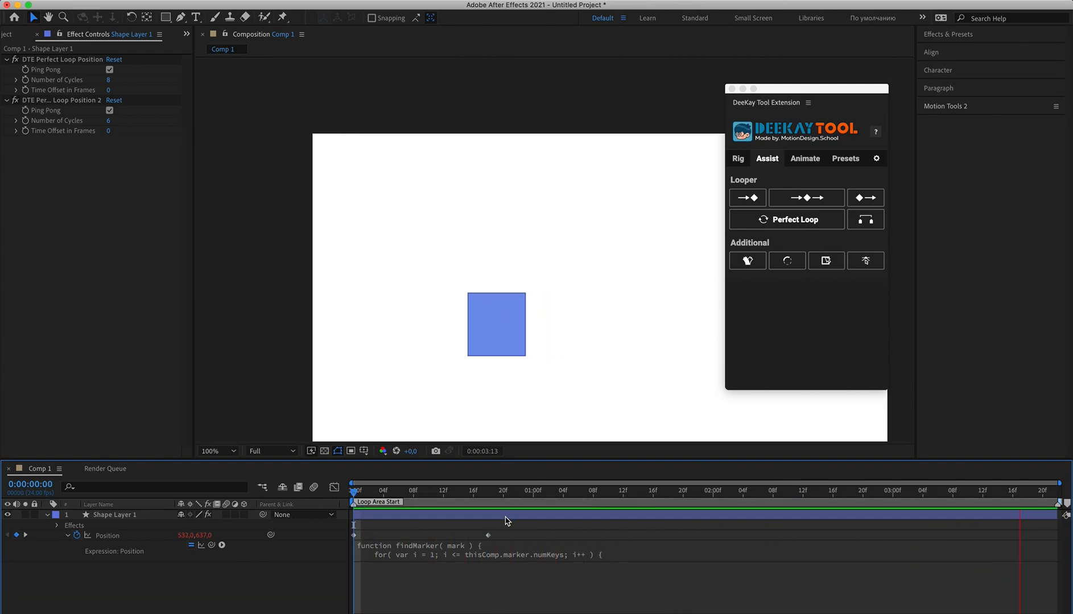
drag(501, 496, 357, 501)
key(space)
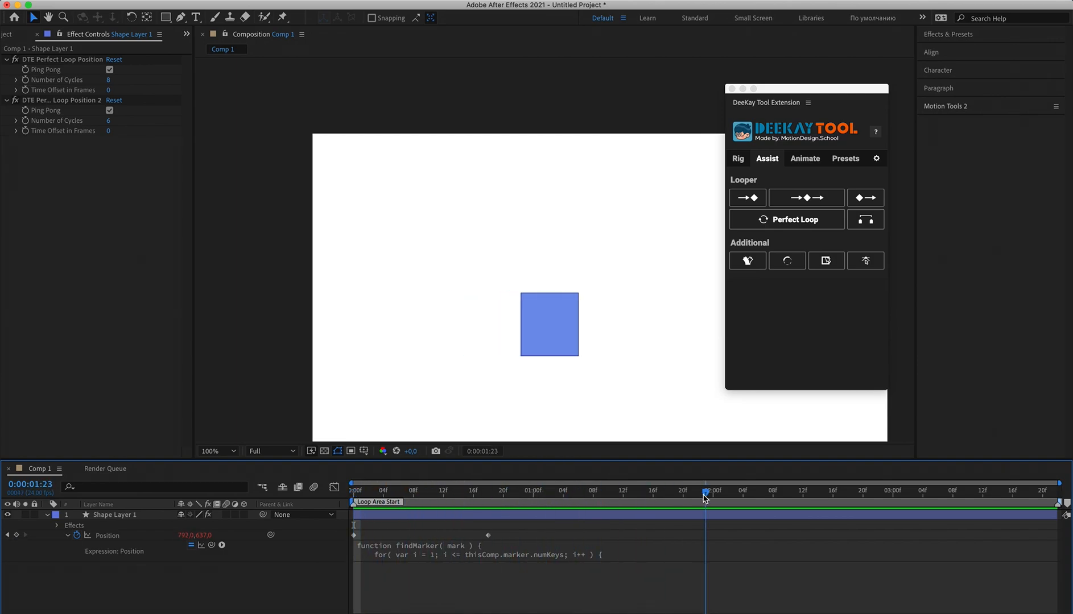
key(space)
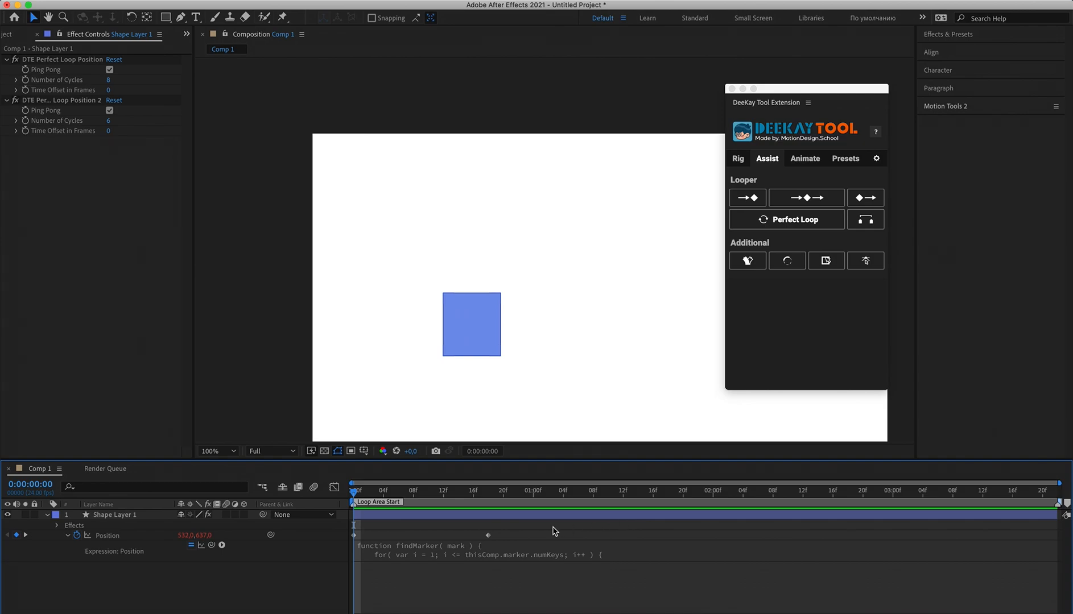
key(space)
key(space)
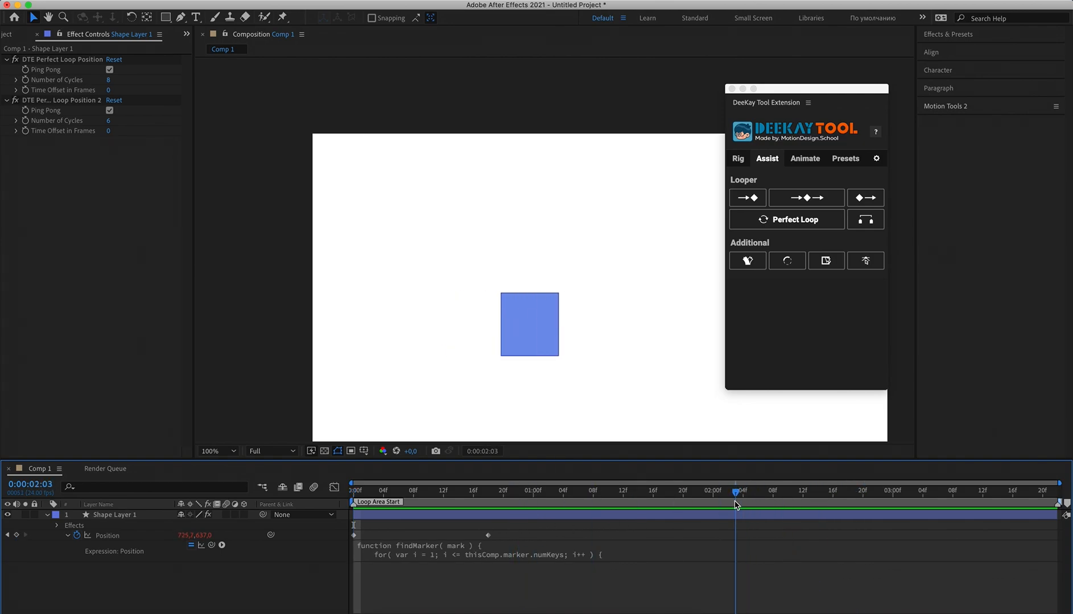
Move the square's second Position keyframe to 0:00:00:14 and check the motion at 0:00:00:20 and 0:00:03:21.
click(488, 536)
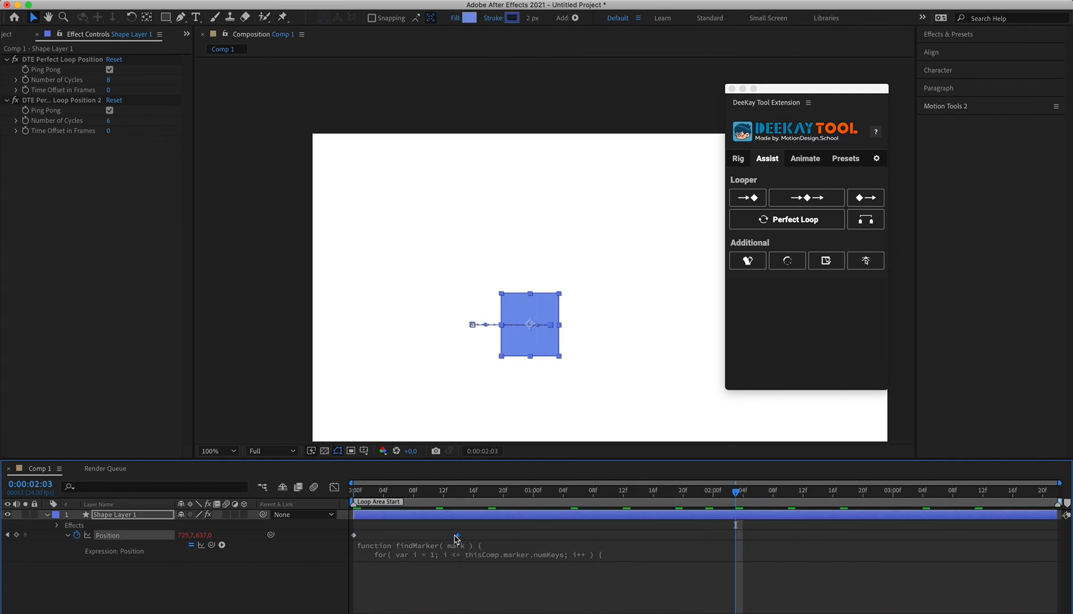
drag(455, 497, 502, 495)
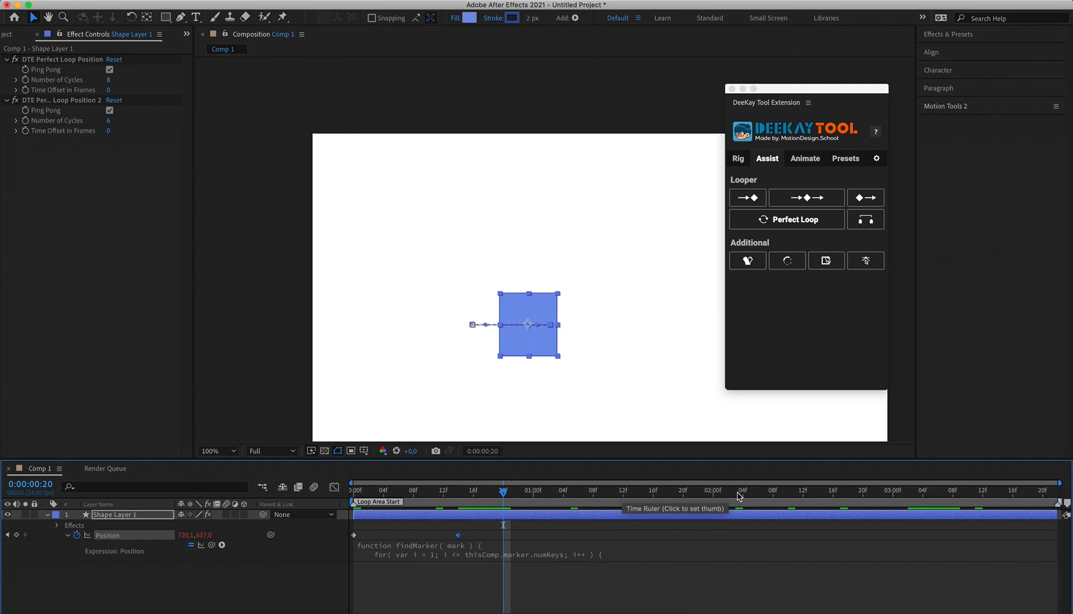
click(1050, 496)
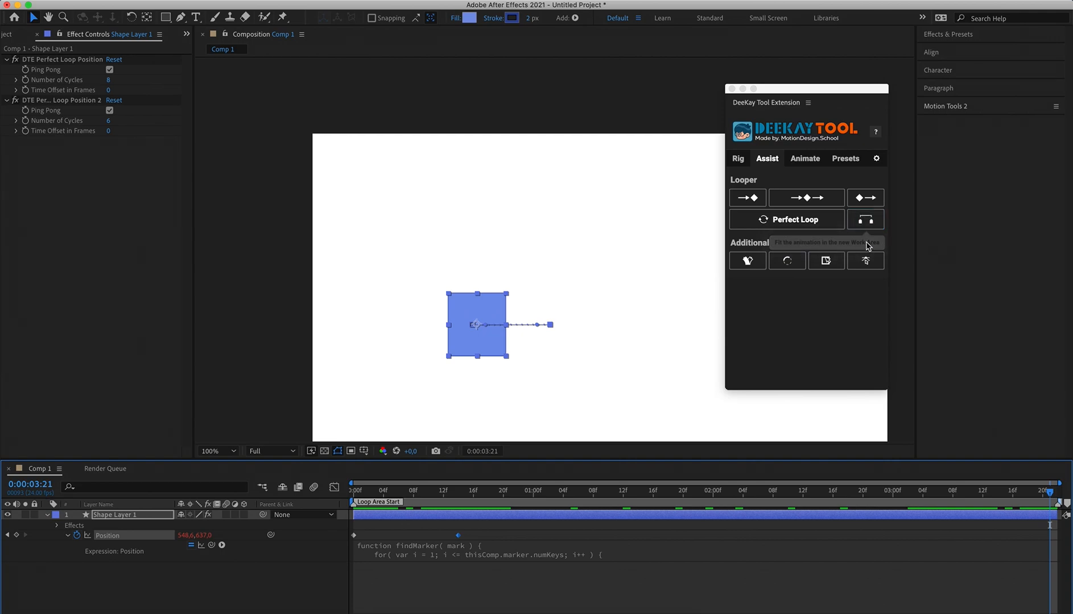
End the work area at 0:00:02:00 and move the square's second Position keyframe to 0:00:00:18.
drag(721, 503, 307, 500)
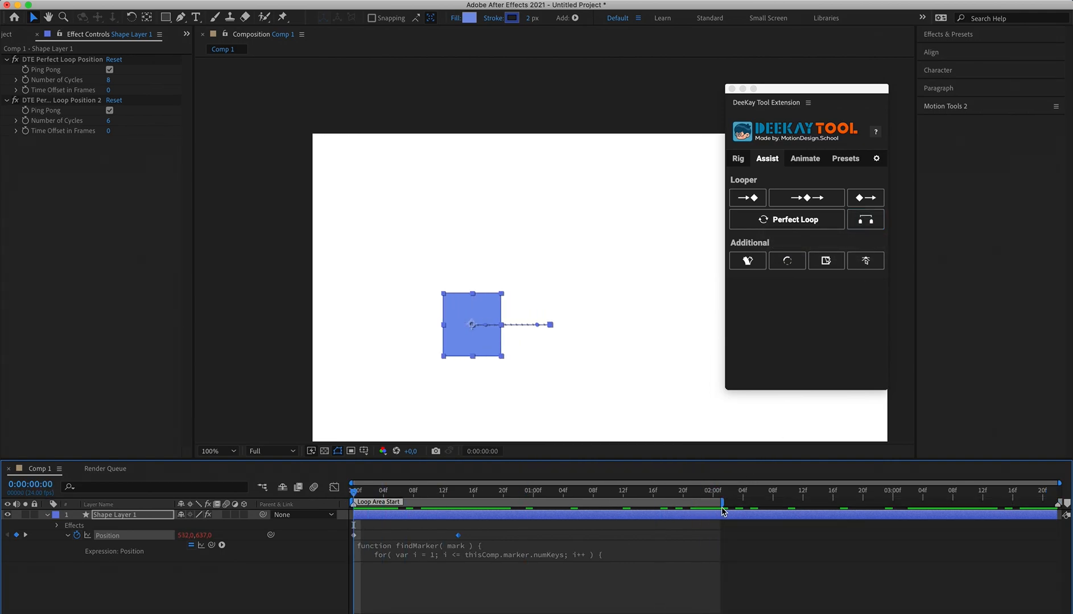
drag(725, 503, 718, 502)
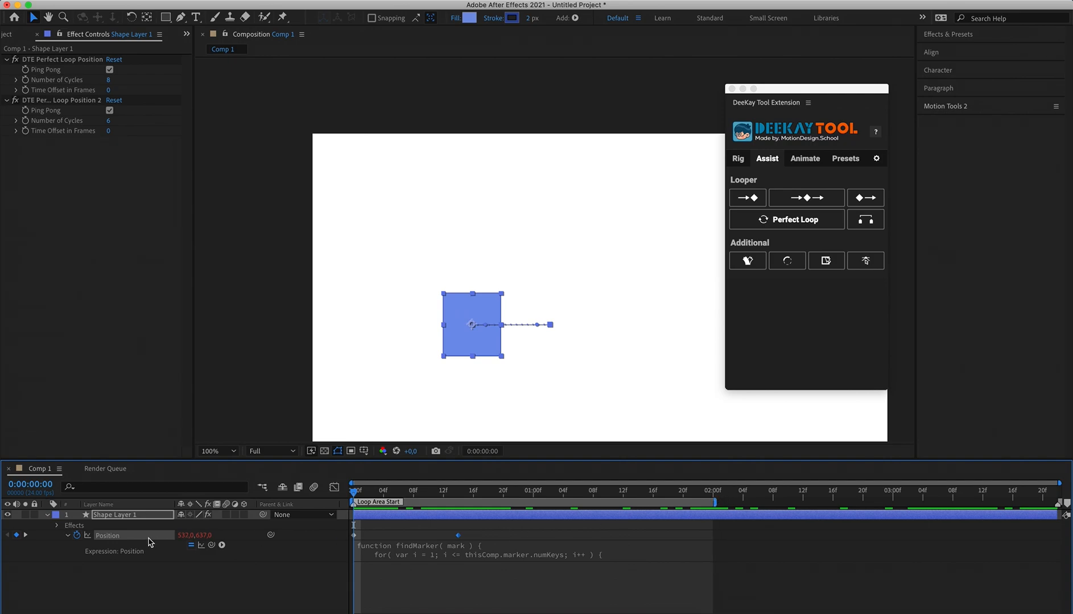
click(494, 529)
drag(458, 535, 488, 539)
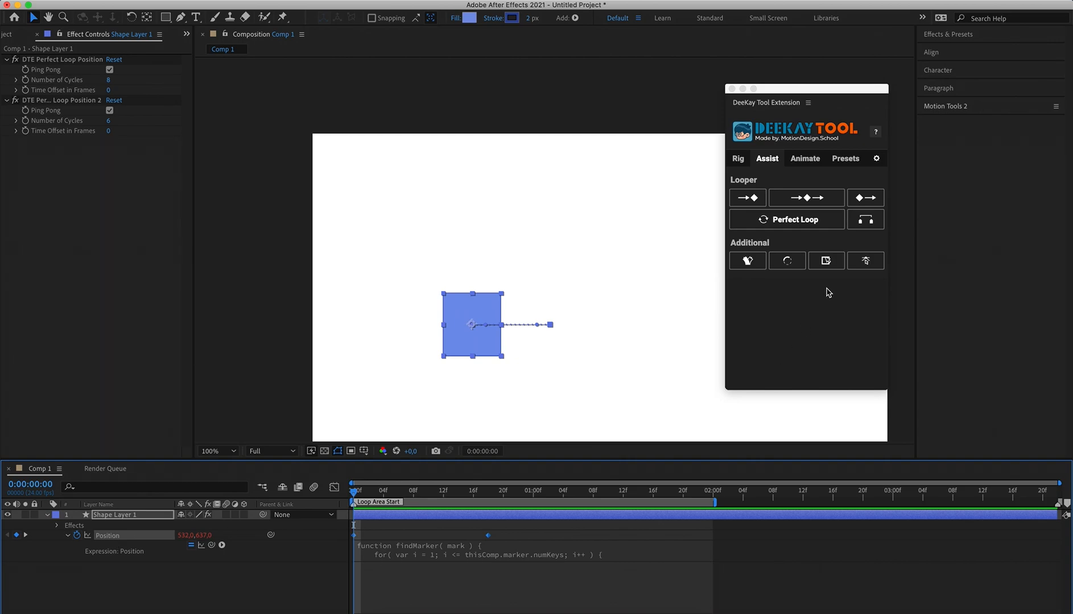
Apply Perfect Loop to the square's Position for the shortened work area and play back the result.
click(820, 225)
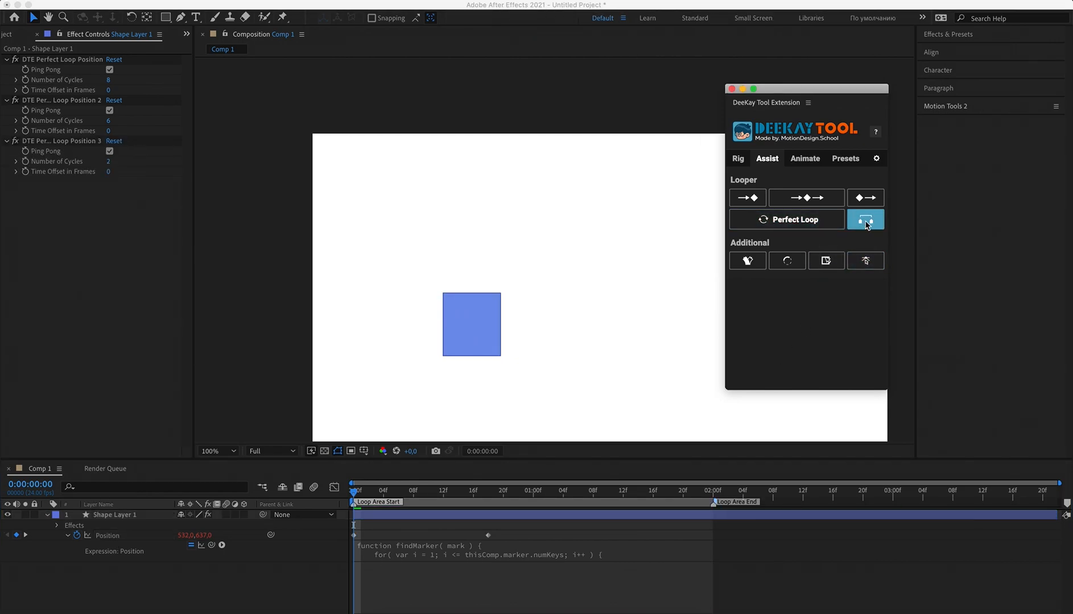
click(422, 522)
key(space)
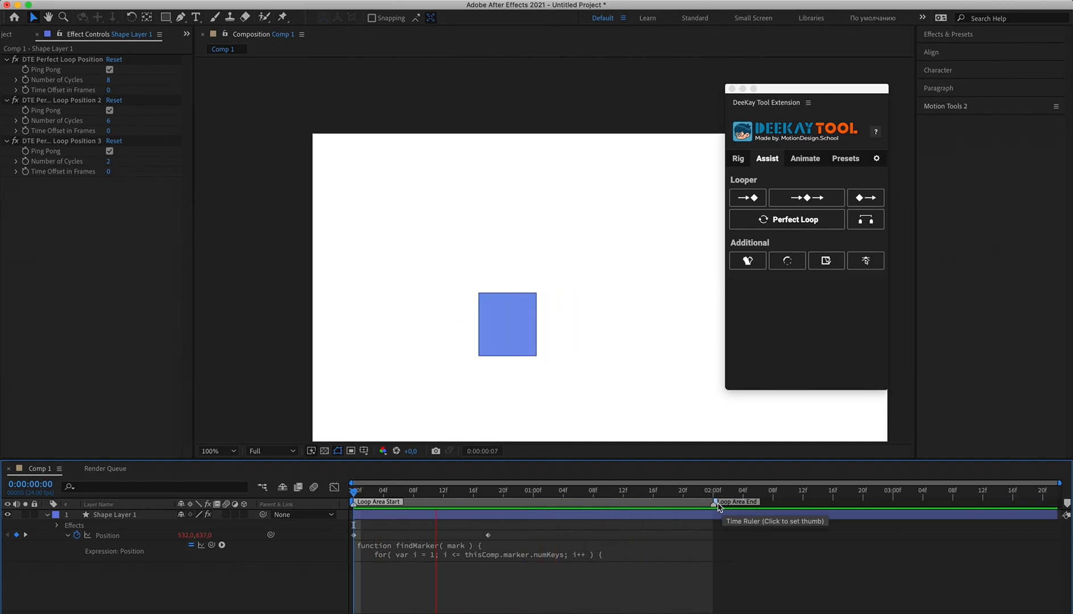
drag(712, 496, 296, 503)
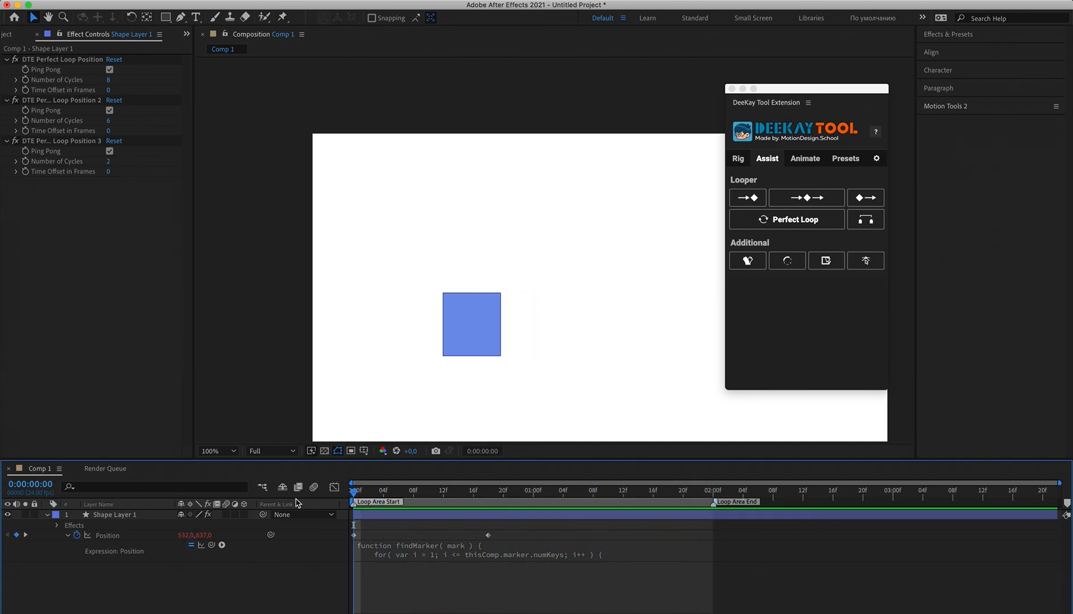
Delete the square's layer and draw a tall, narrow rectangle in the middle of the composition.
click(455, 518)
key(Delete)
key(q)
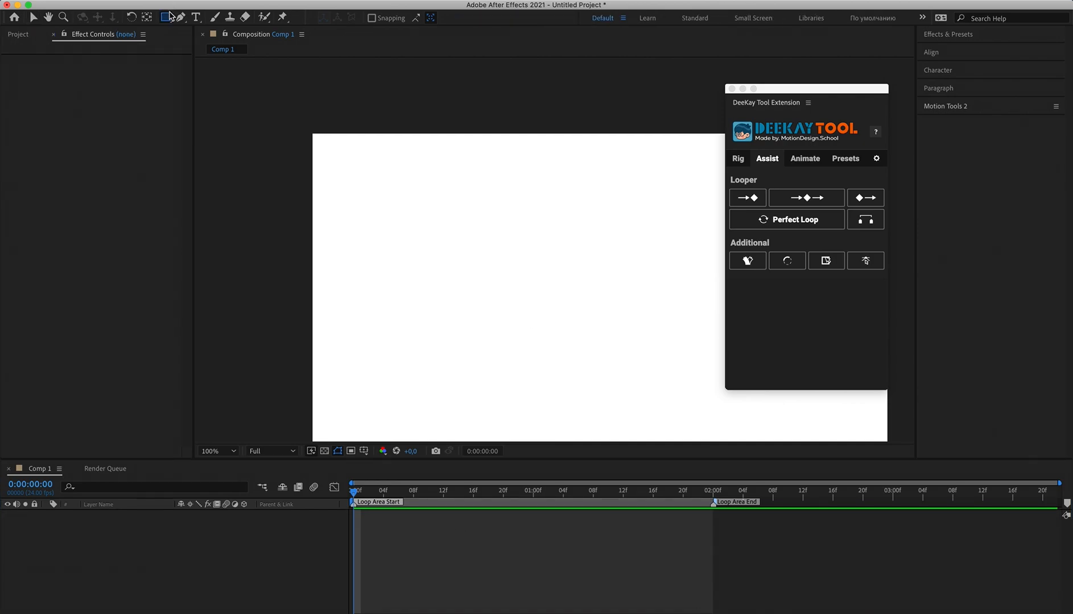
mouse_move(530, 234)
mouse_down()
mouse_move(592, 404)
mouse_move(573, 403)
mouse_up()
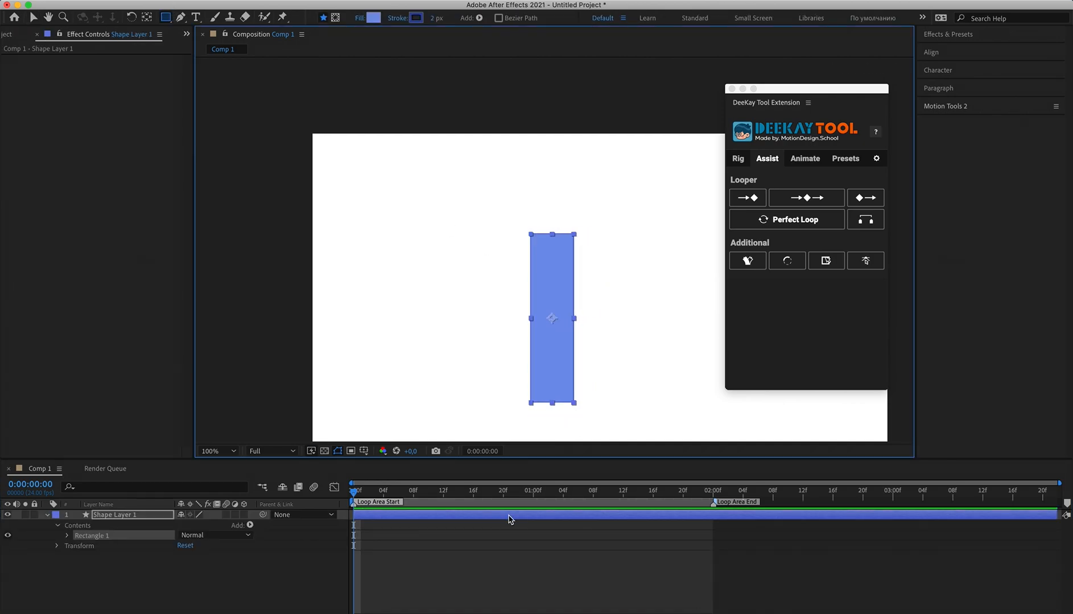
Move the rectangle's anchor point to the centre of its bottom edge.
click(146, 17)
click(596, 240)
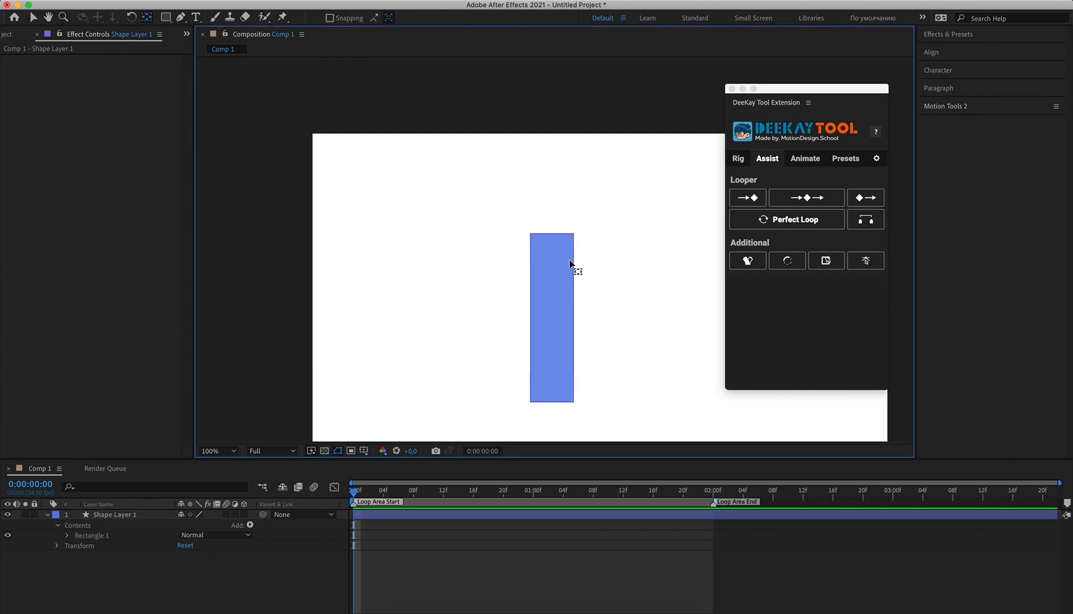
click(569, 262)
drag(553, 318, 550, 401)
Apply the Assist bend tool to the rectangle layer and play back its bending motion.
click(747, 261)
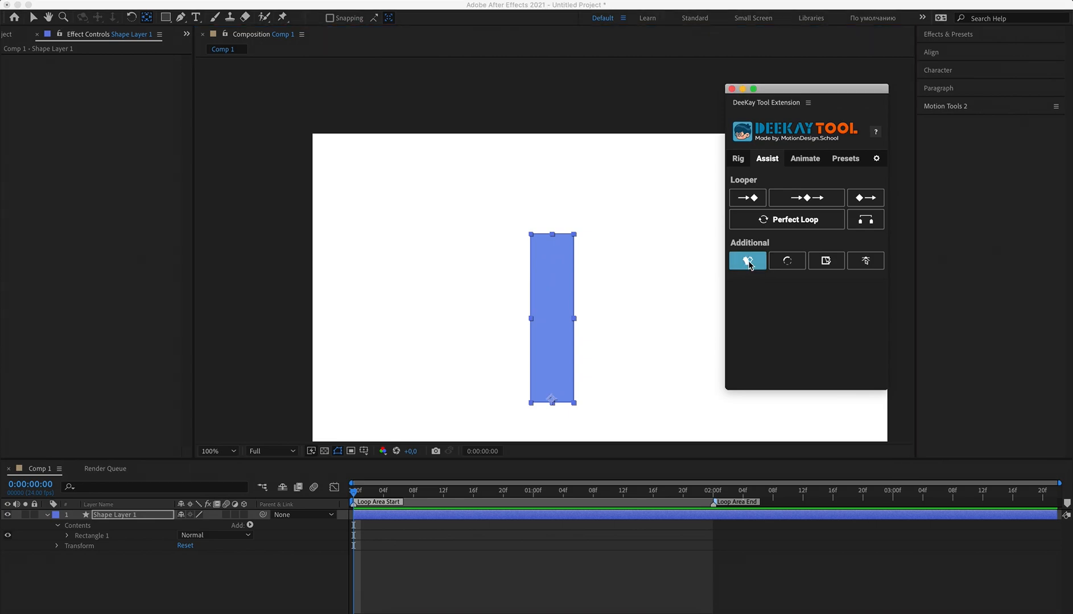
click(428, 530)
key(space)
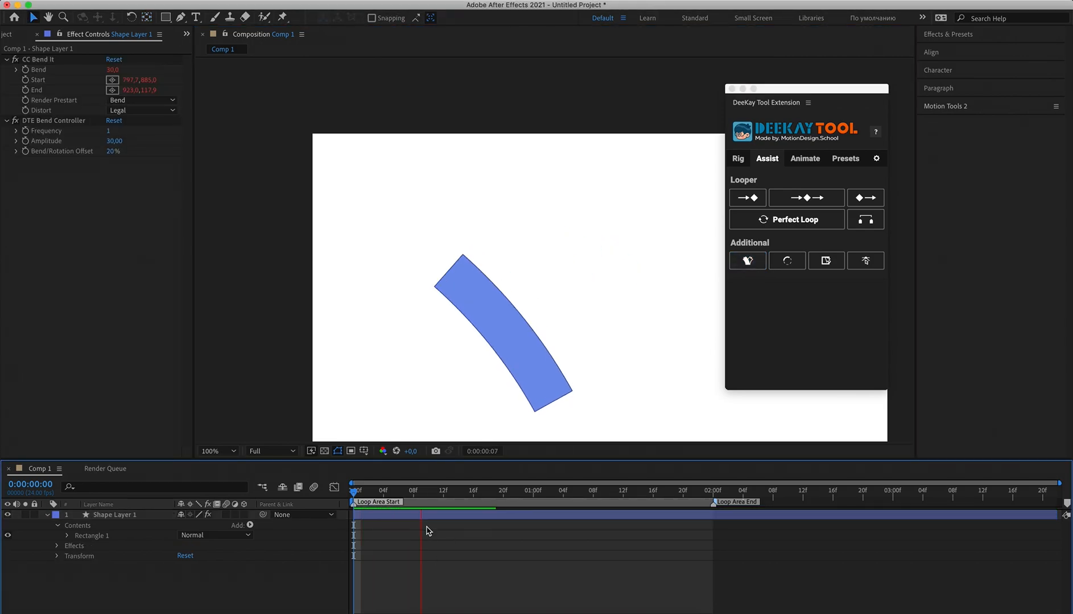
key(space)
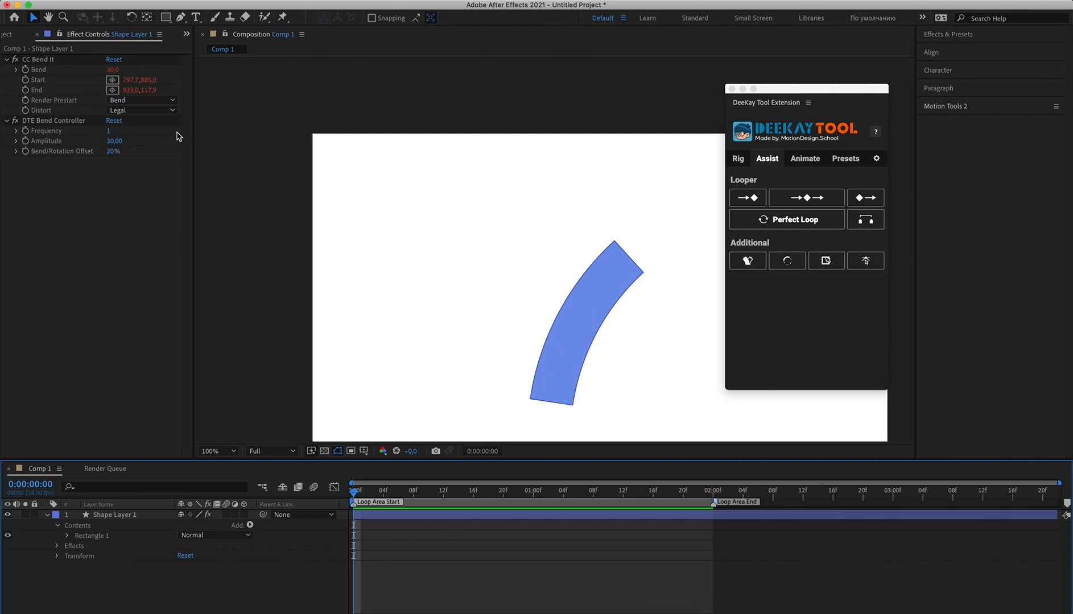
Set the DTE Bend Controller's Frequency to 2 and play back the rectangle's bending.
click(109, 130)
text(2)
click(145, 228)
key(space)
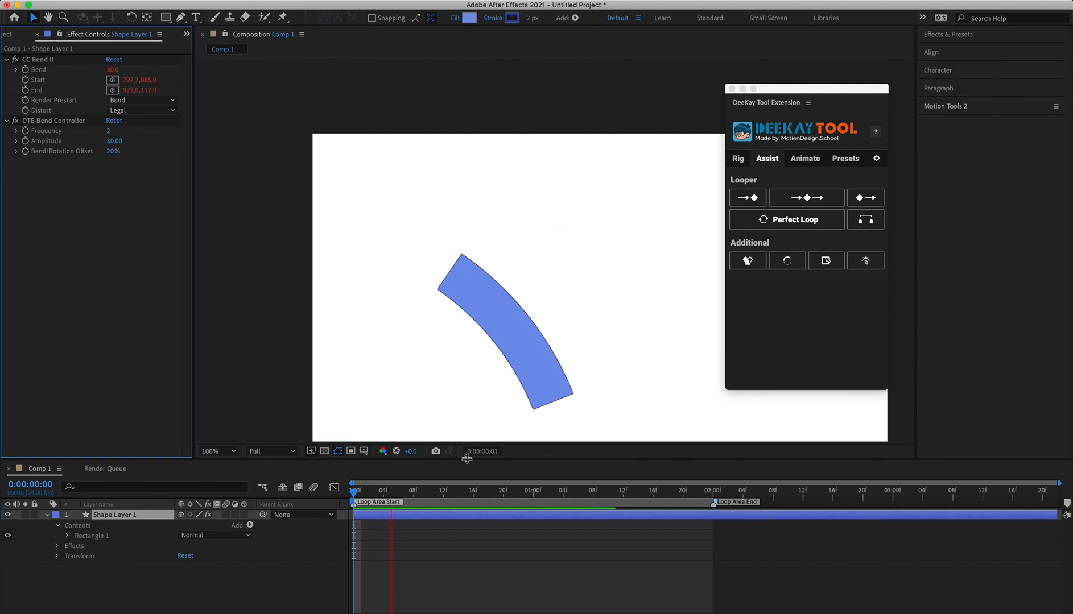
key(space)
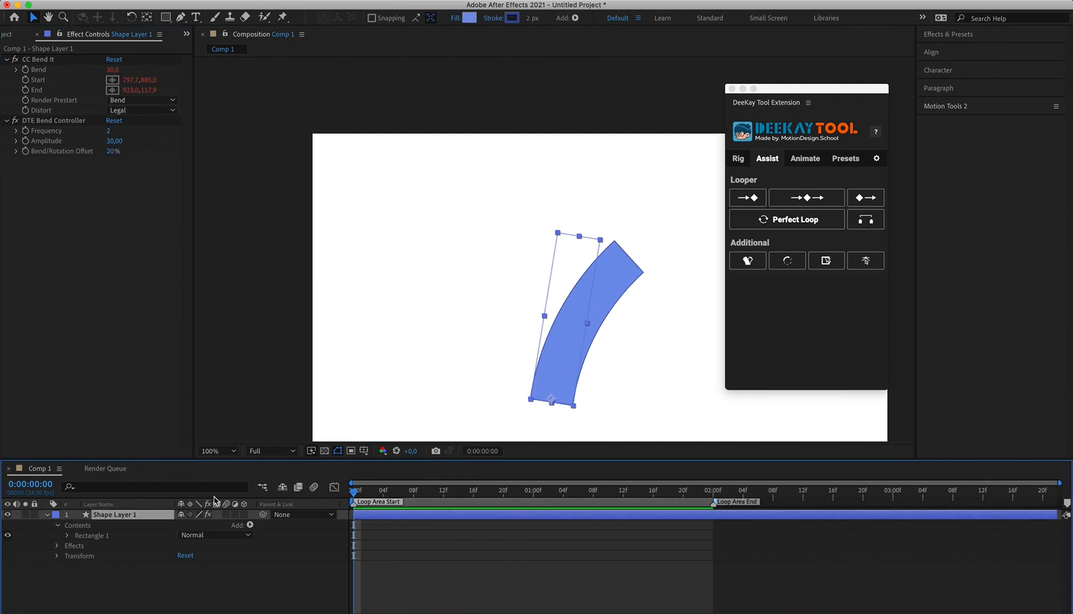
Set the bend controller's Amplitude to 20 and Bend/Rotation Offset to 30%, and play back the motion.
click(113, 141)
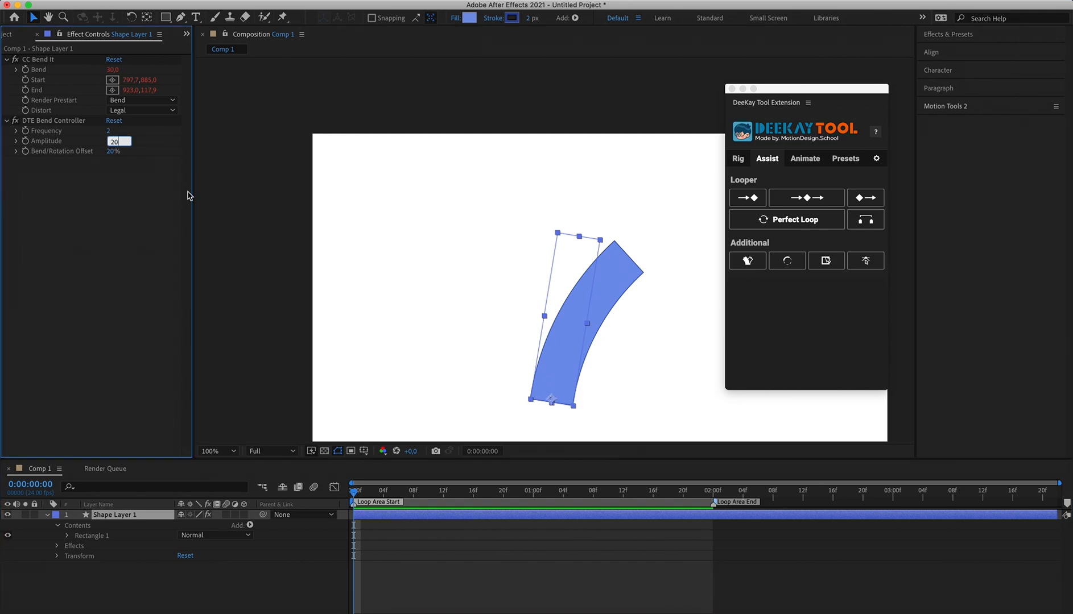
key(Return)
click(112, 151)
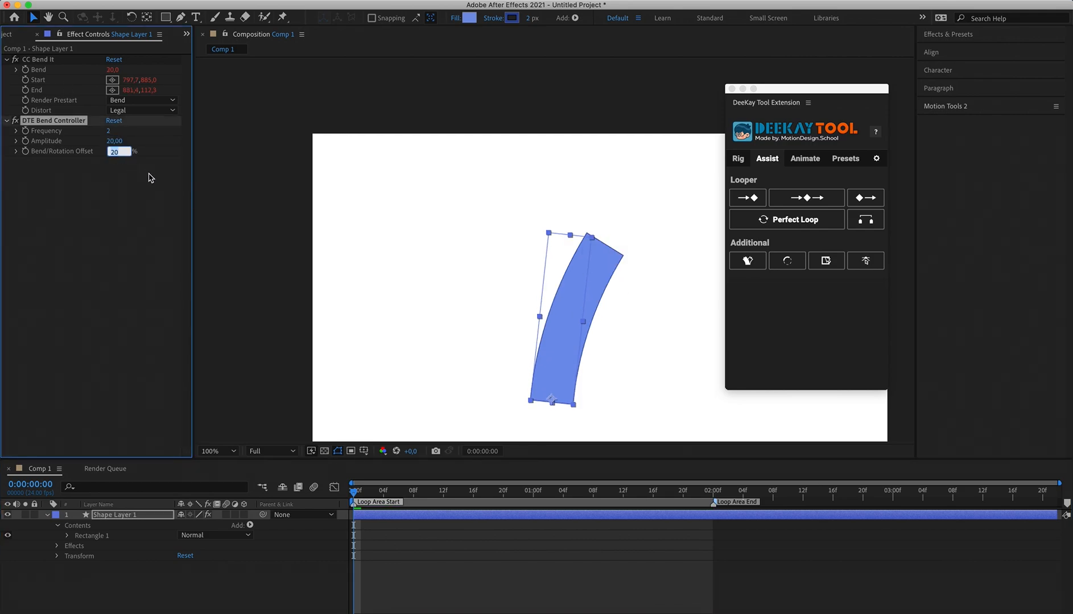
text(30)
key(Return)
key(space)
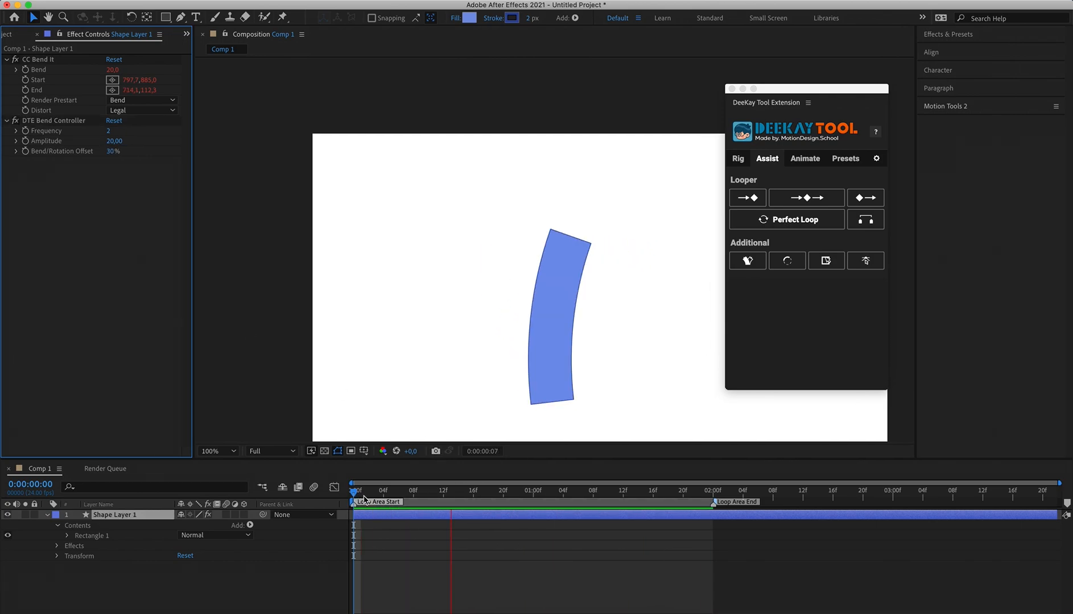
click(265, 496)
click(389, 533)
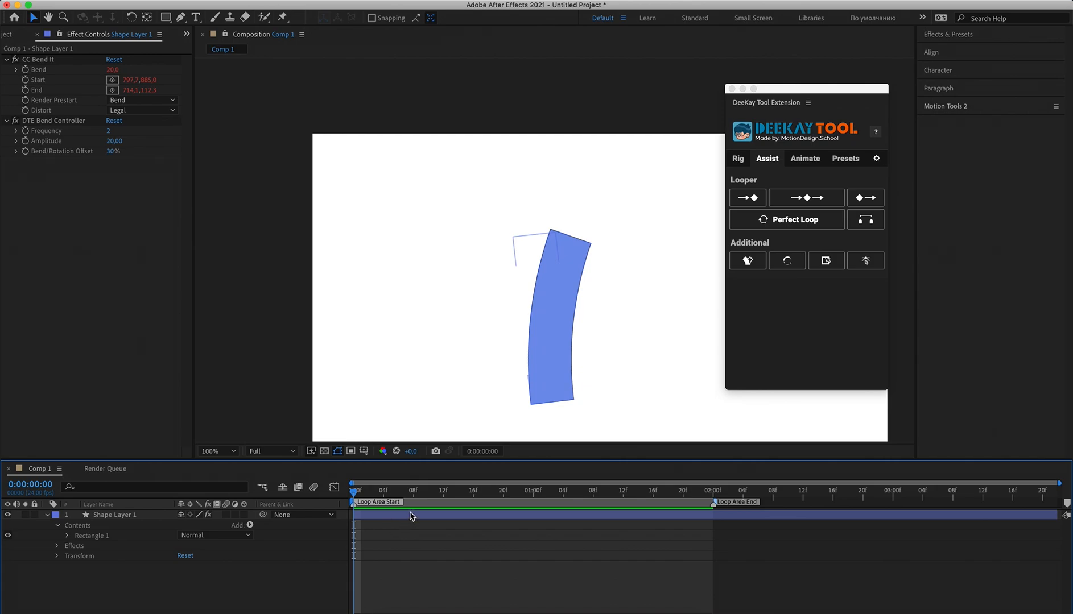
Delete the bending rectangle's layer and draw an open three-point S-shaped path across the composition with the Pen tool.
click(411, 516)
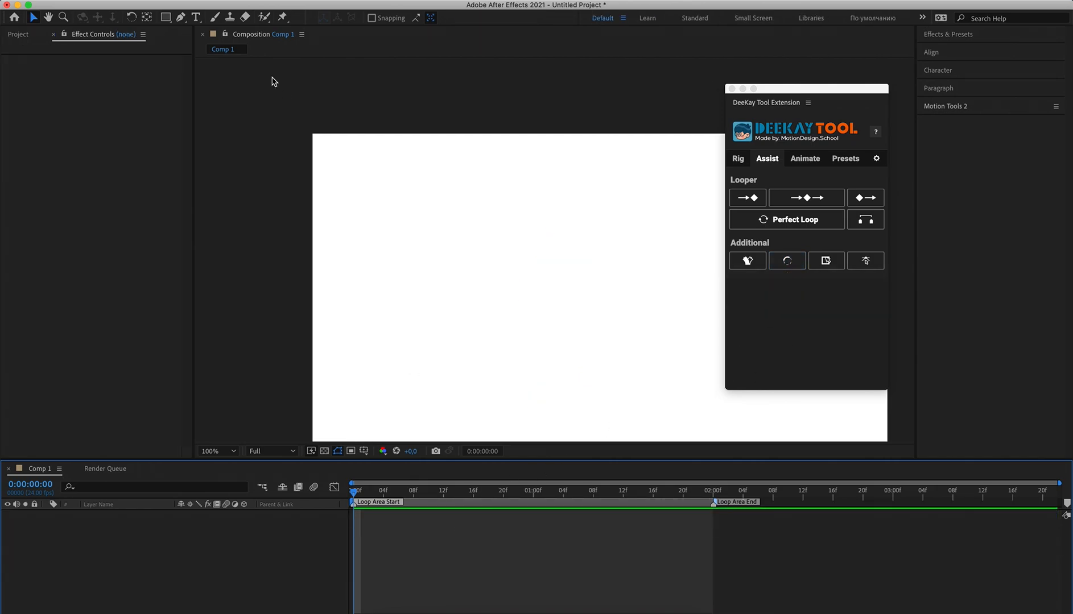
click(181, 17)
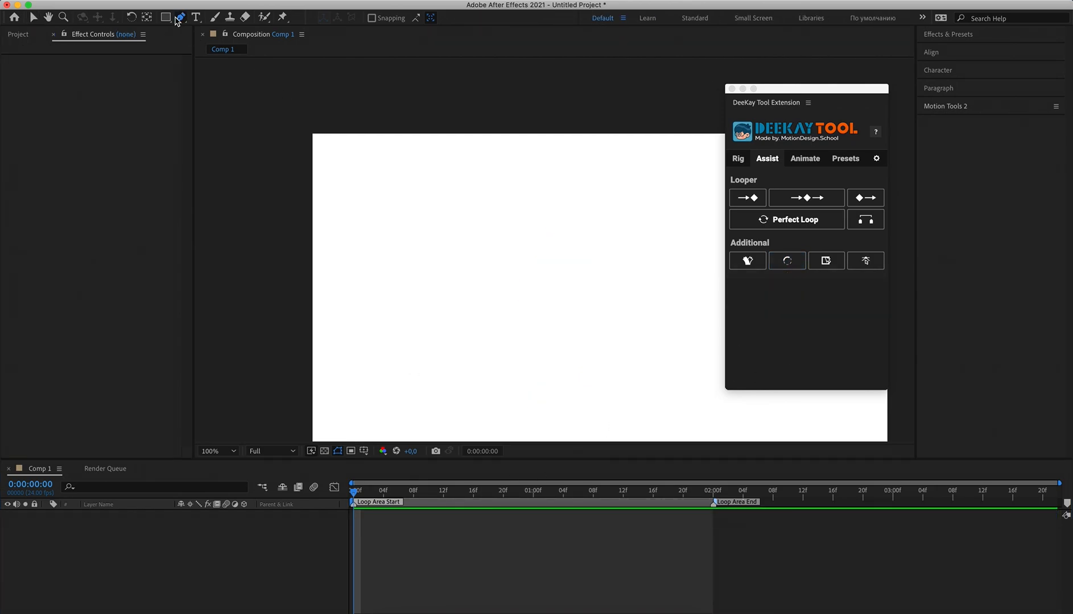
click(408, 194)
drag(501, 304, 654, 266)
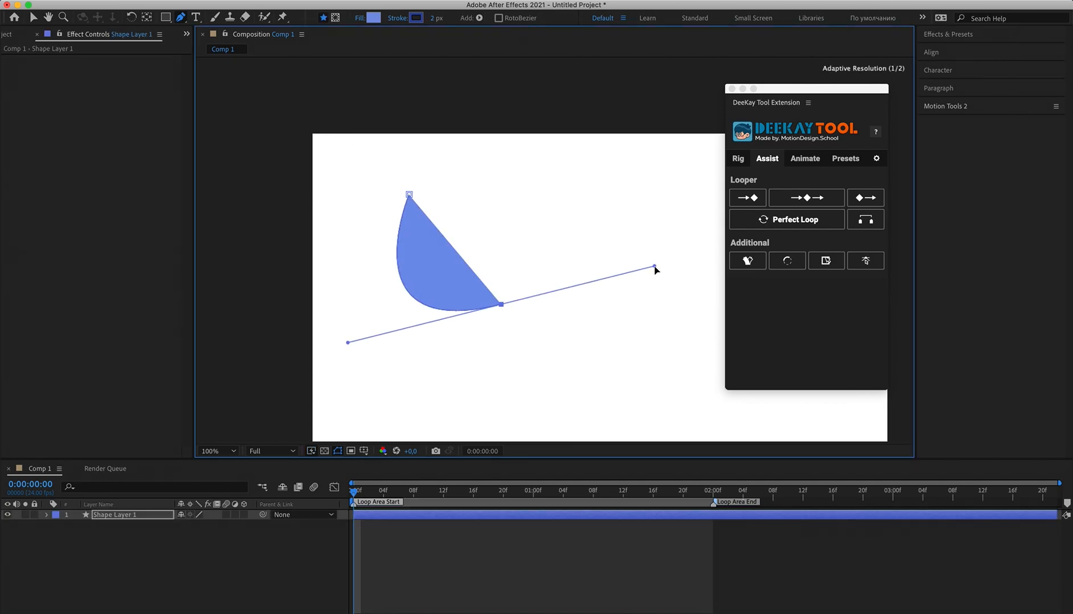
drag(623, 364, 595, 402)
Set the S-shaped path's fill to None and select its shape layer in the timeline.
click(353, 20)
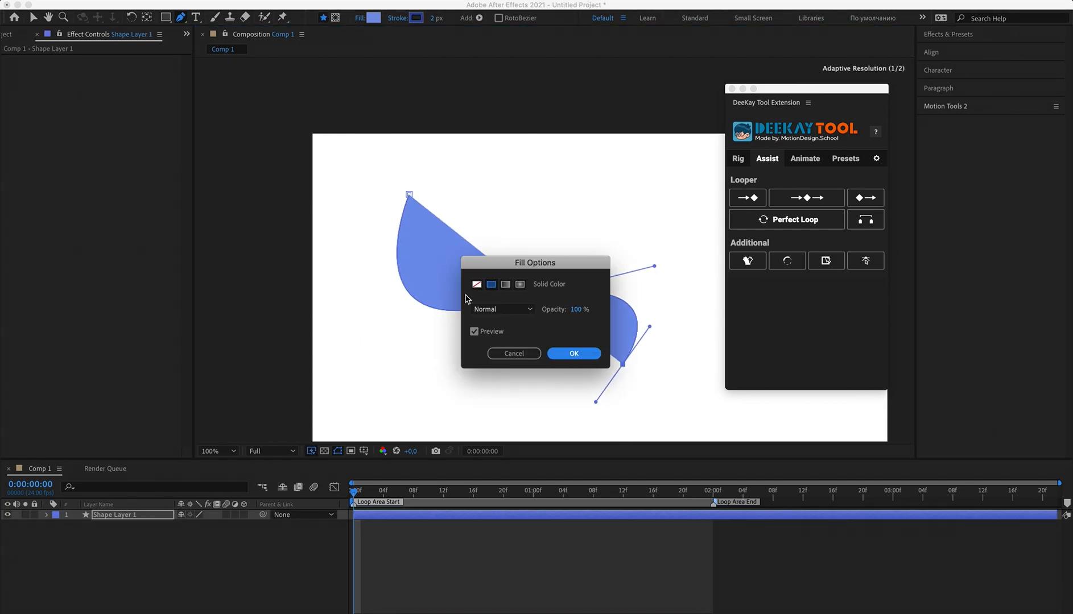
click(477, 284)
click(559, 353)
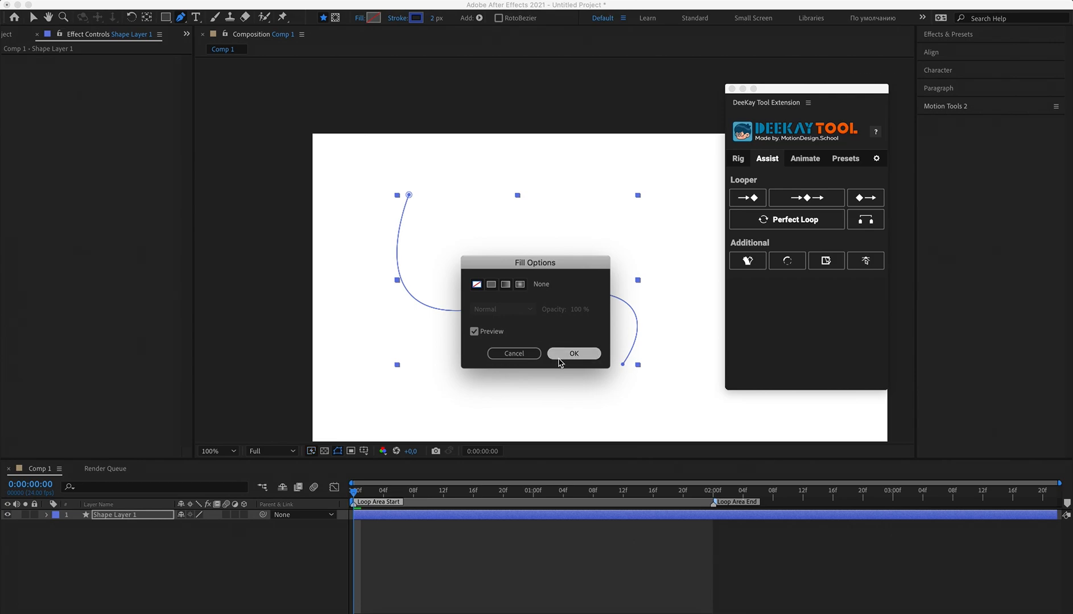
click(493, 581)
click(493, 514)
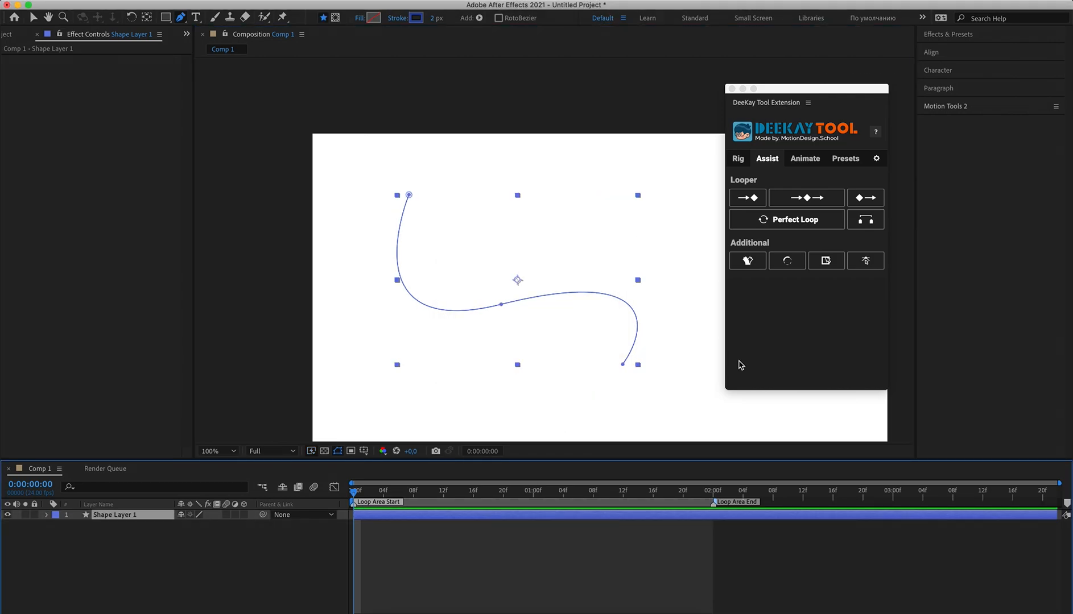
Try the second Additional tool on the S-shaped path and delete the path's layer.
click(794, 269)
click(429, 558)
key(space)
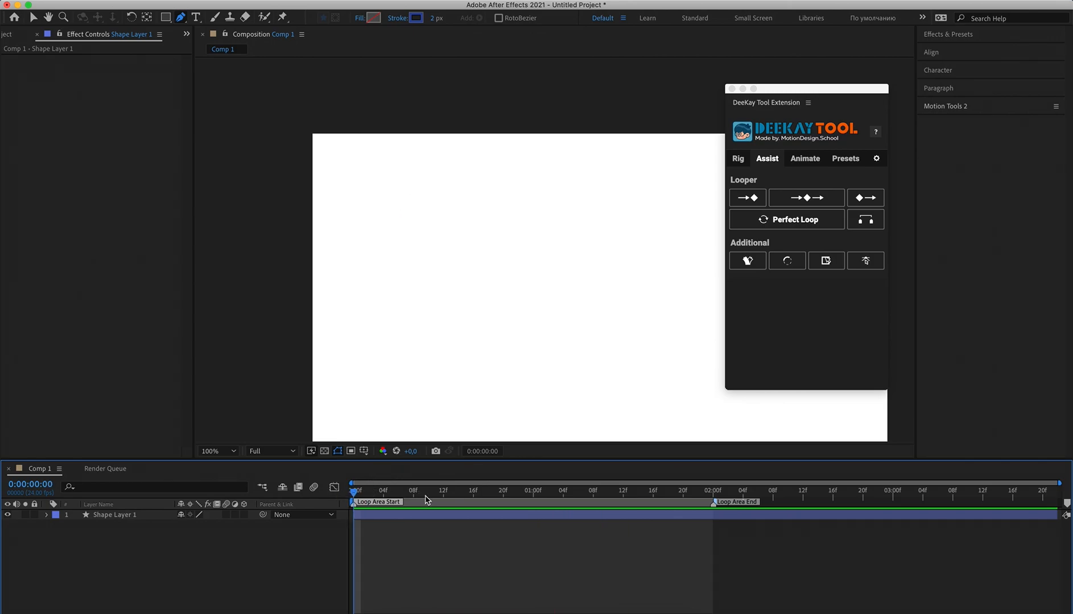
click(428, 514)
click(533, 546)
click(507, 515)
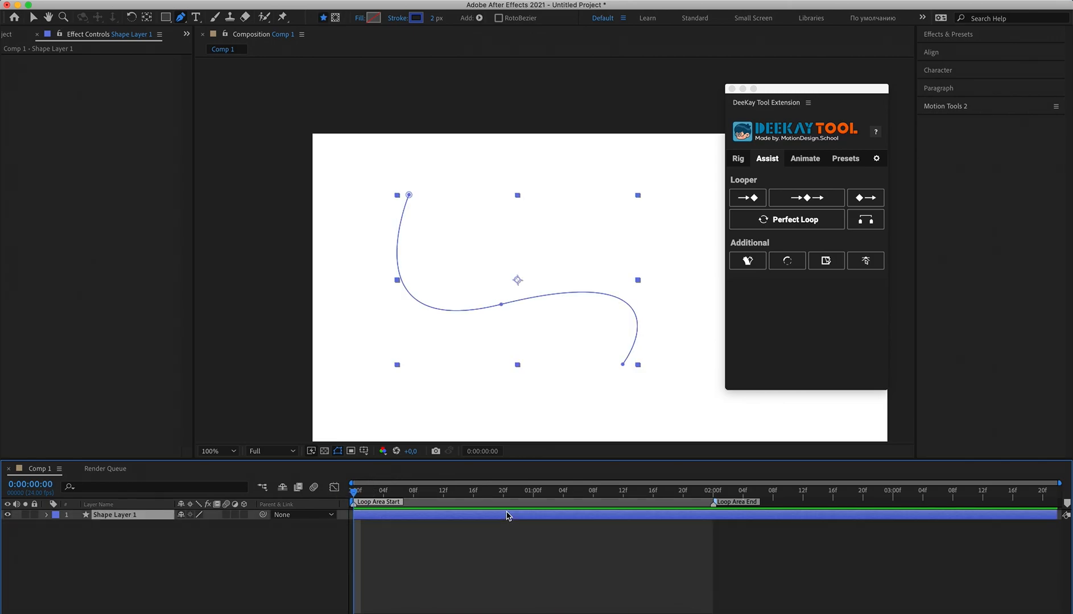
key(Delete)
Draw three blue-filled rectangles on one shape layer: a large central square, a small upright one and a small wide one.
click(165, 17)
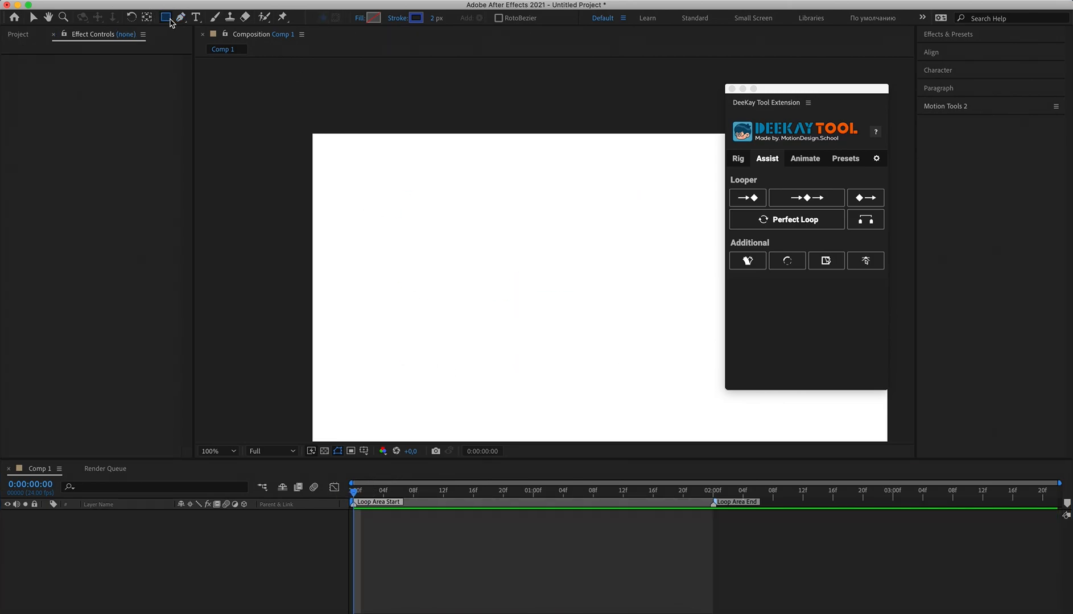
click(374, 19)
click(230, 430)
click(378, 385)
drag(476, 242, 594, 362)
drag(370, 197, 415, 256)
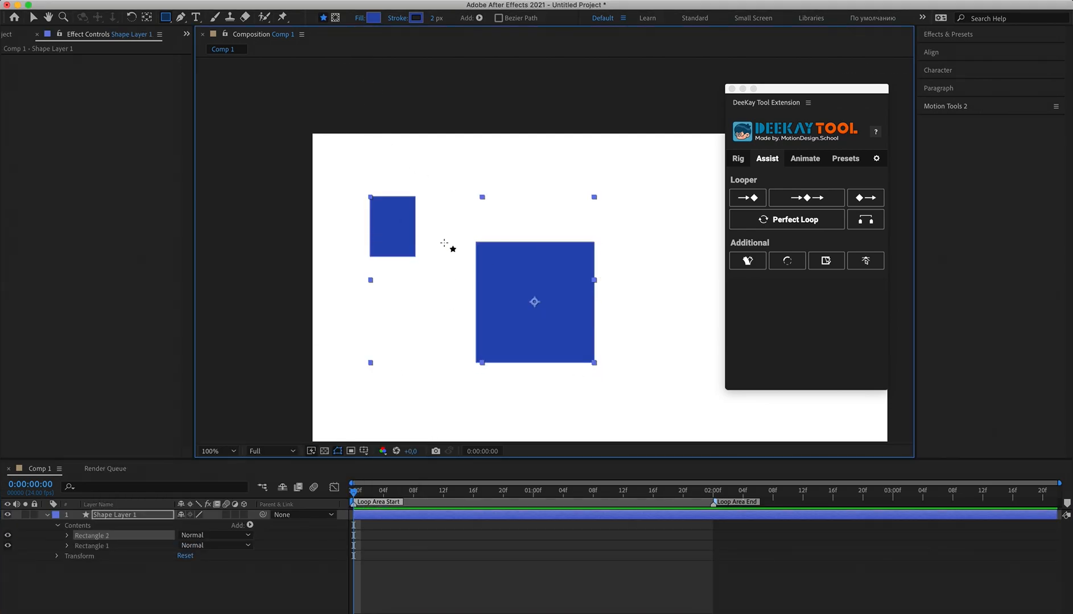
drag(607, 186, 684, 215)
Set the stroke color of the small wide rectangle to black (000000).
click(417, 18)
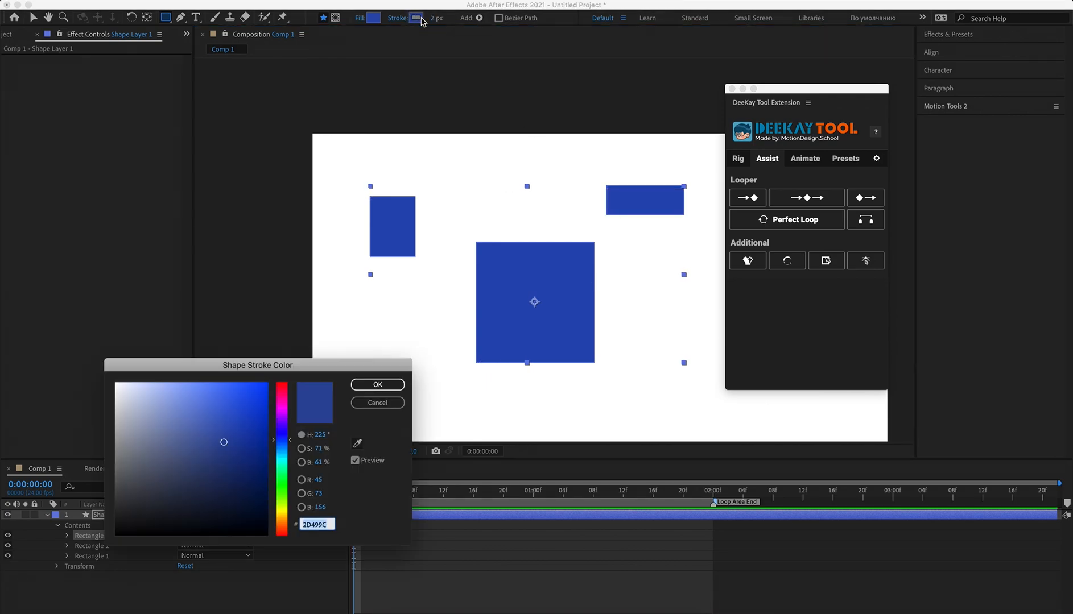
click(116, 535)
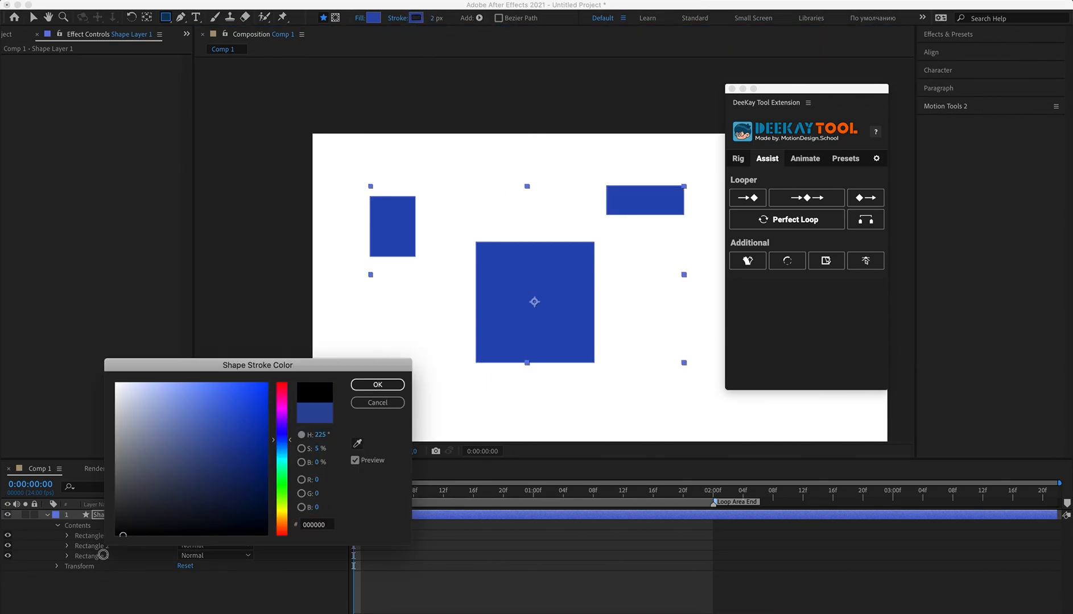
click(378, 384)
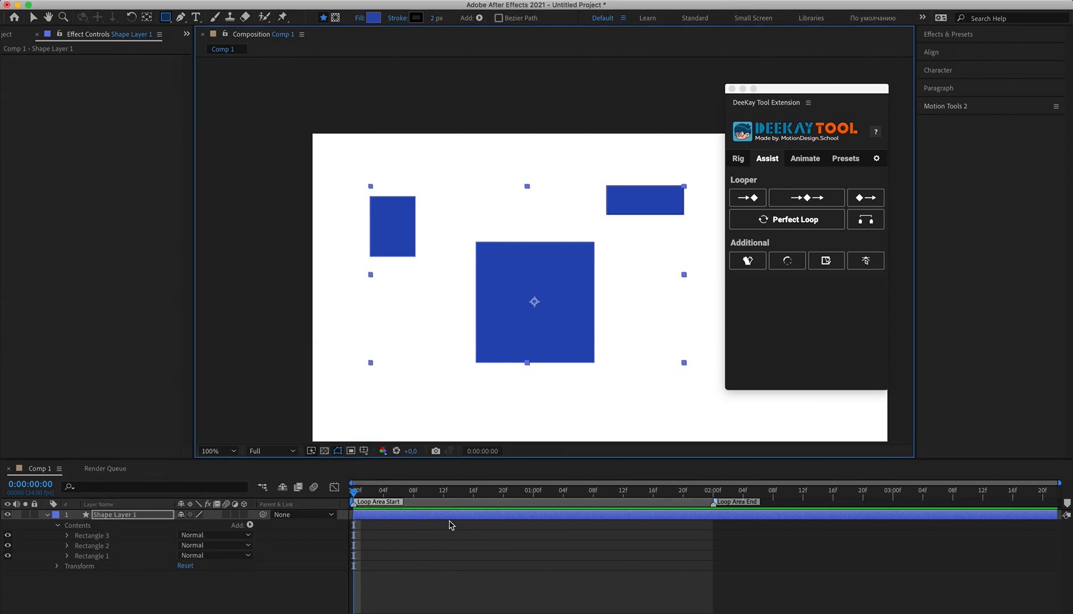
Set the stroke width of all three rectangles to 35 px and run the third Additional tool on their layer.
click(418, 516)
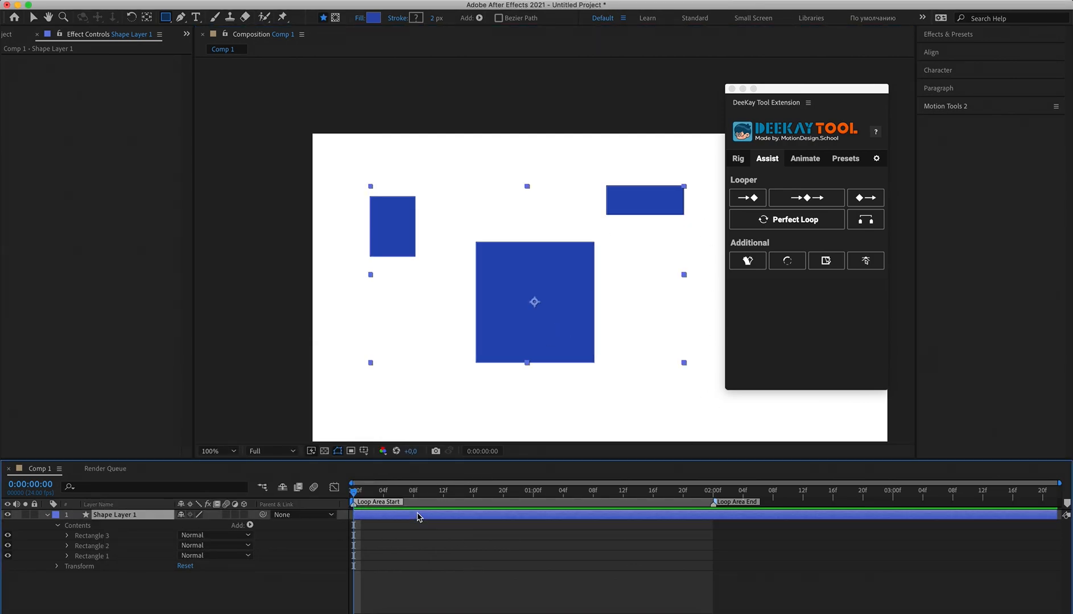
mouse_move(436, 17)
mouse_down()
mouse_move(487, 18)
mouse_move(456, 18)
mouse_up()
click(467, 573)
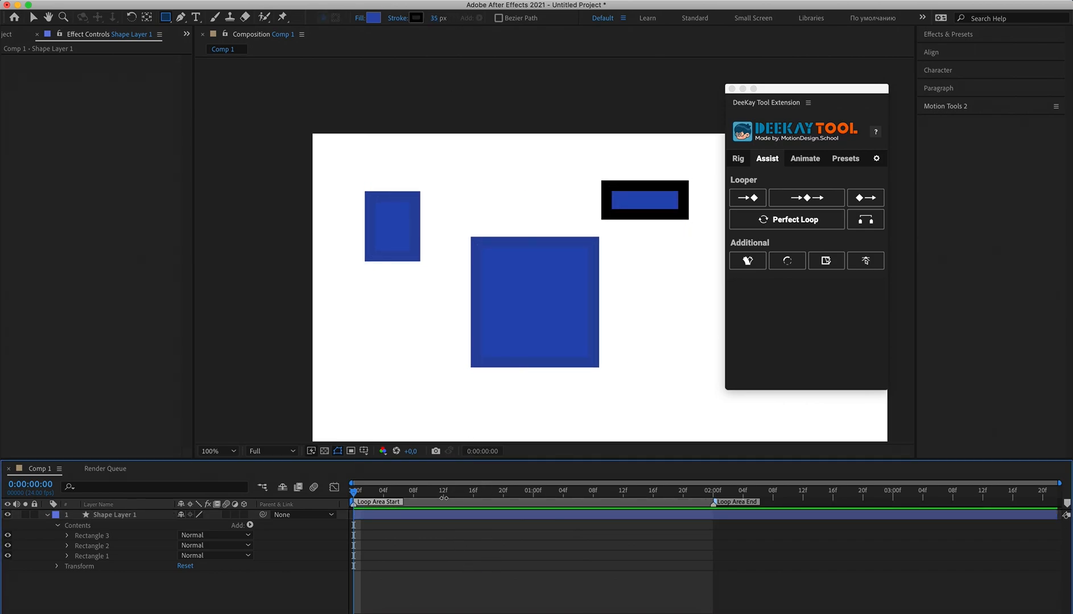
click(436, 517)
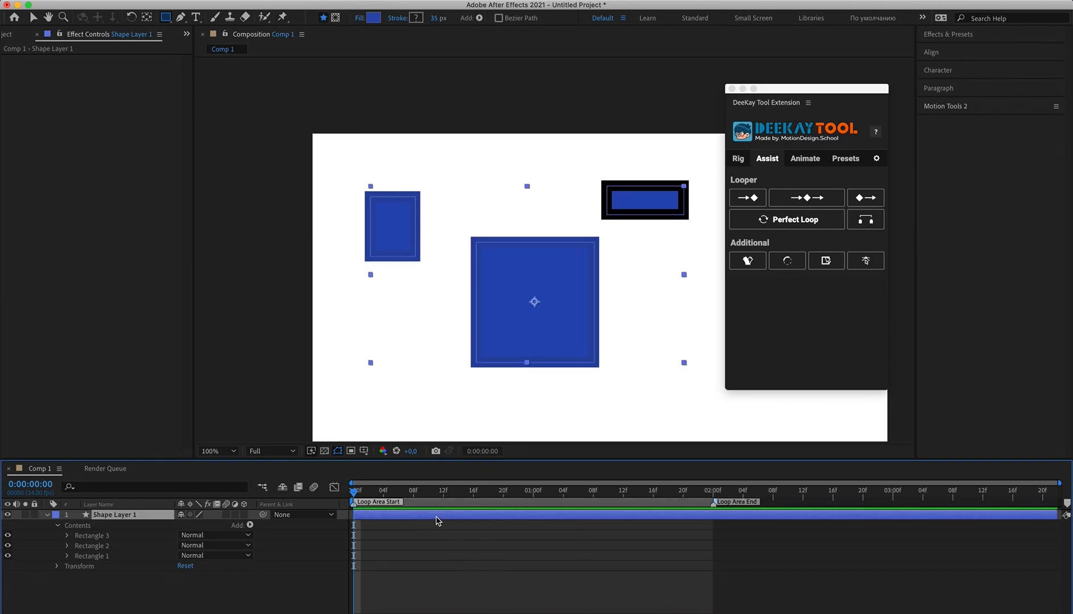
click(825, 261)
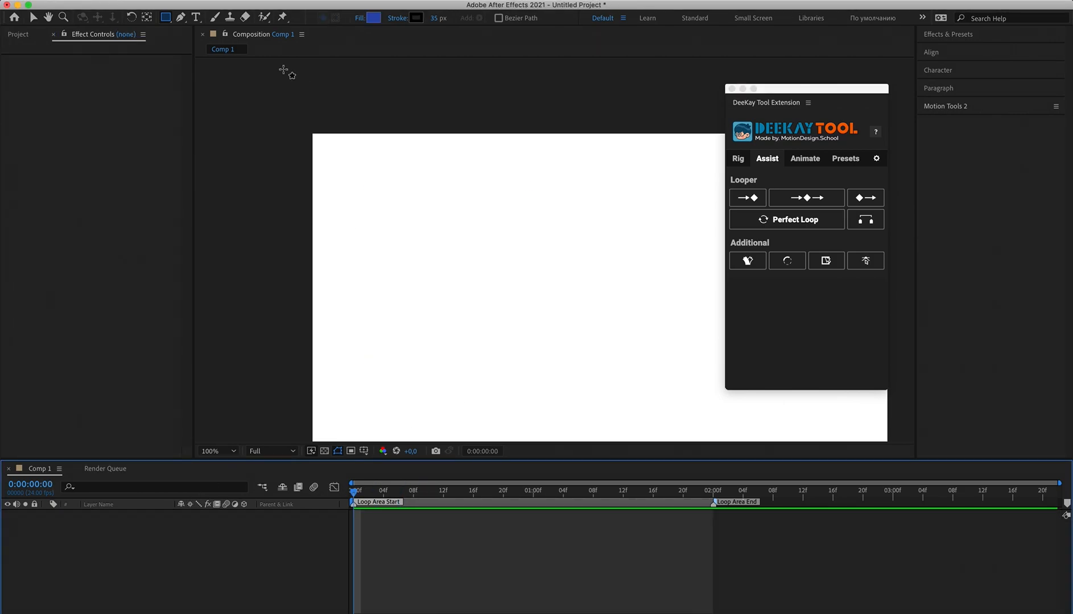
Create a new composition, Comp 2, with the HDTV 1080 24 preset.
click(167, 1)
click(182, 8)
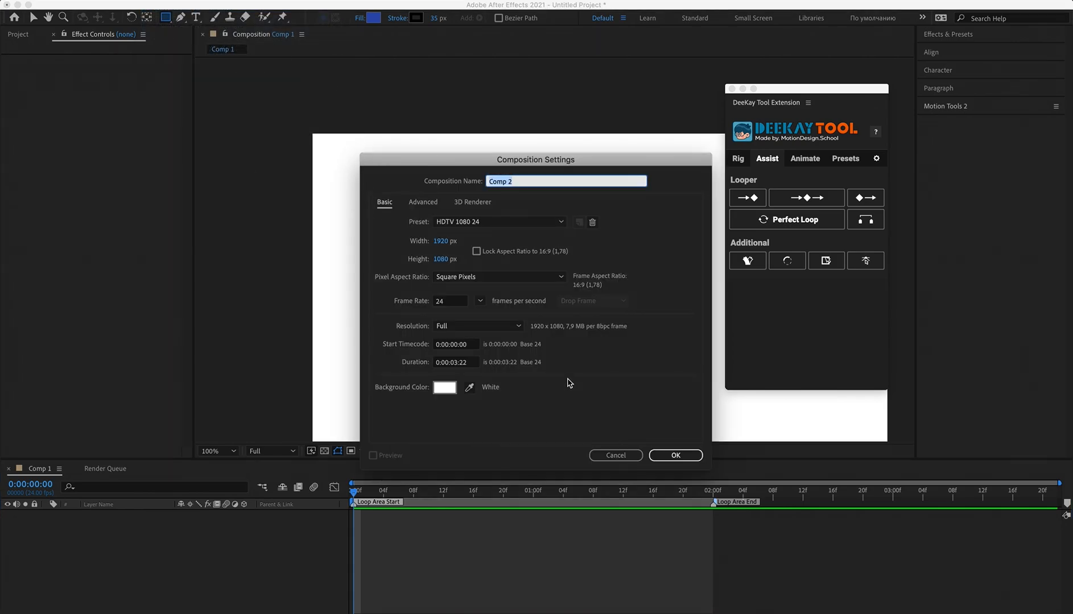
click(662, 455)
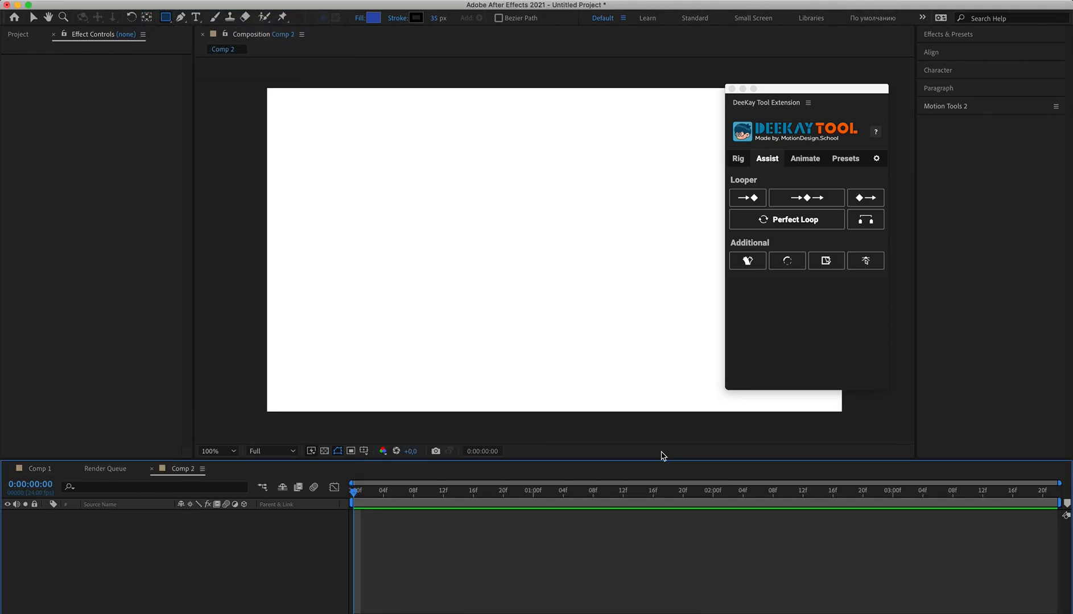
Look over the rig setup options in the DeeKay Tool's Animate section.
click(812, 161)
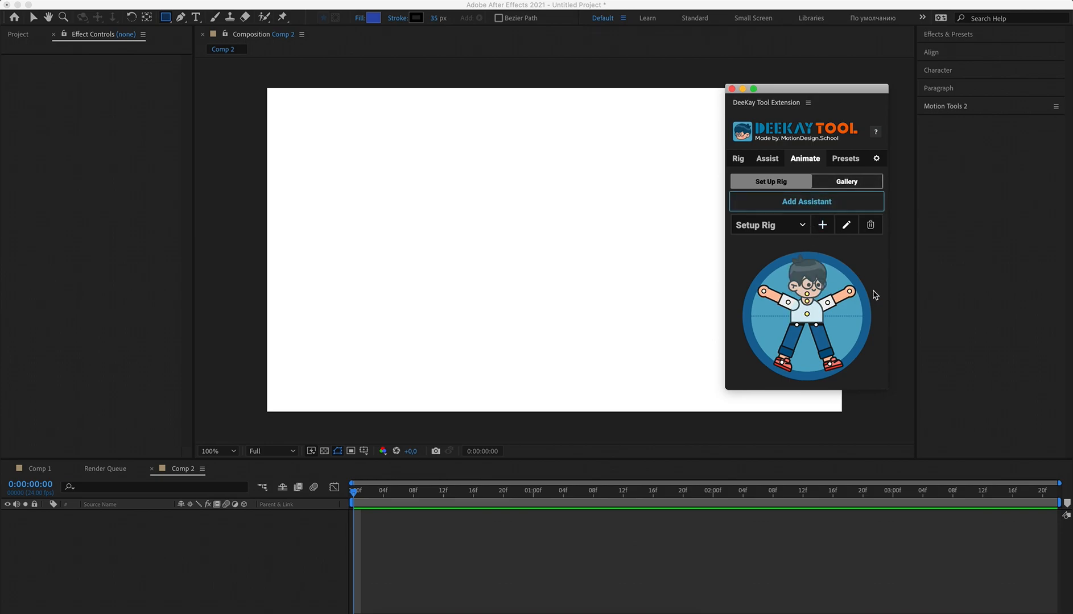
scroll(879, 272, down, 2)
scroll(880, 274, up, 2)
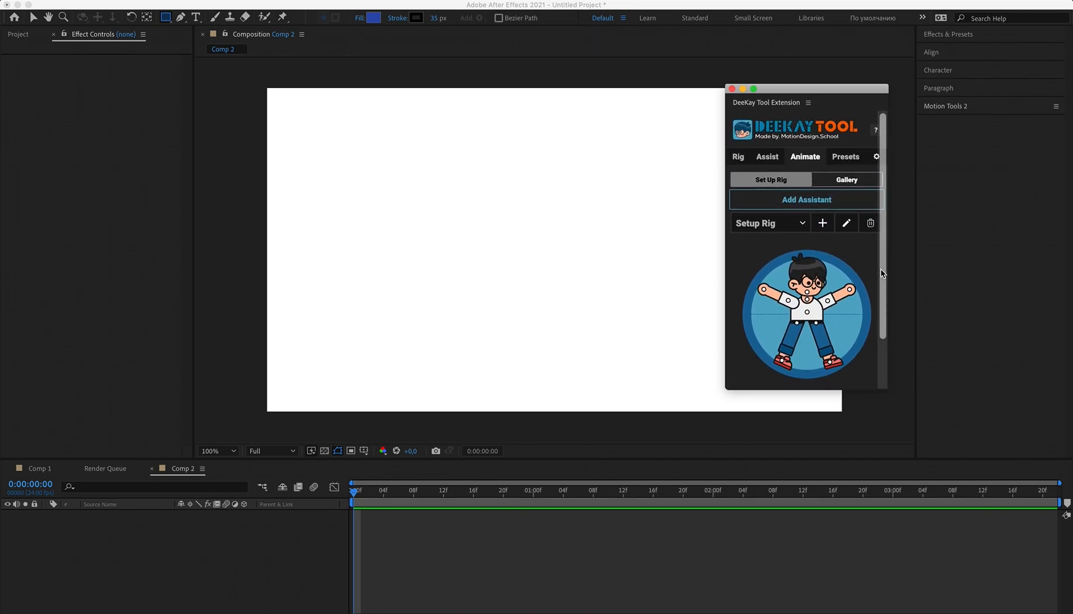
scroll(843, 251, down, 3)
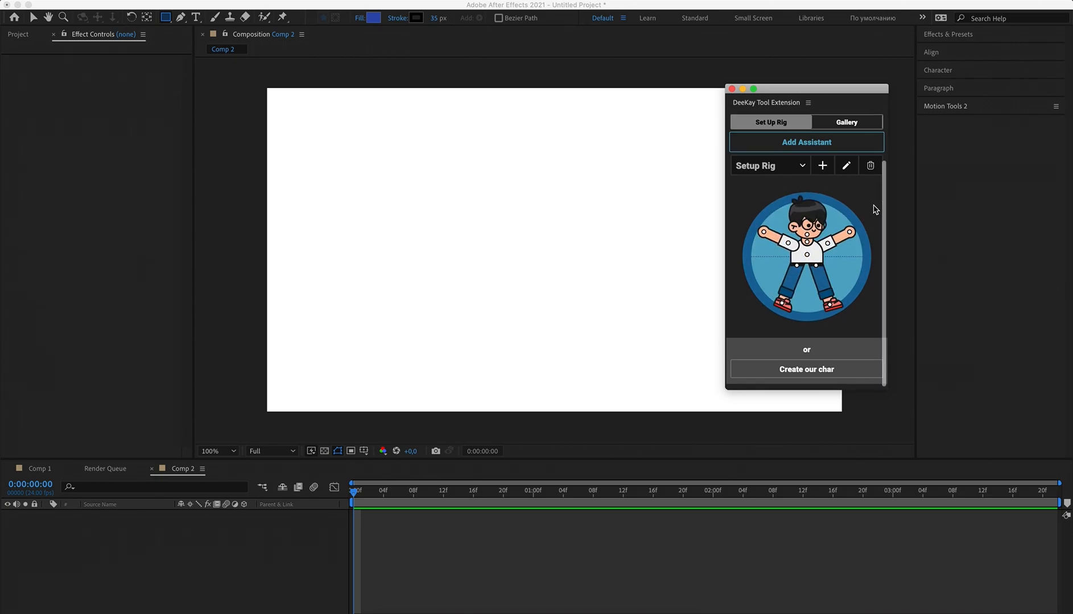
scroll(874, 209, up, 2)
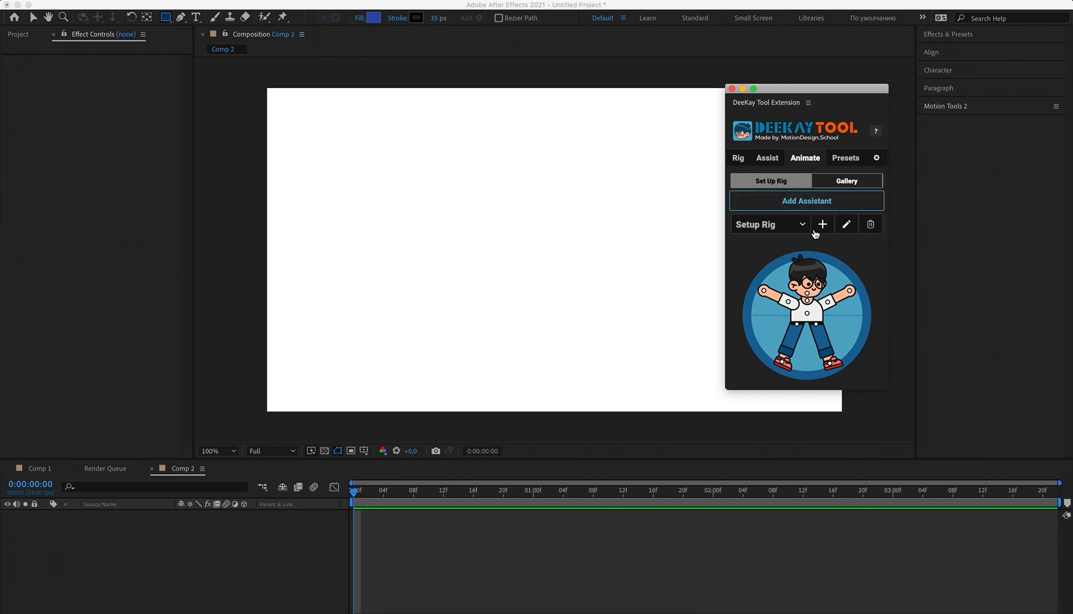
Add the assistant guide to Comp 2, move the extension window clear of it and look at the animation gallery.
click(797, 205)
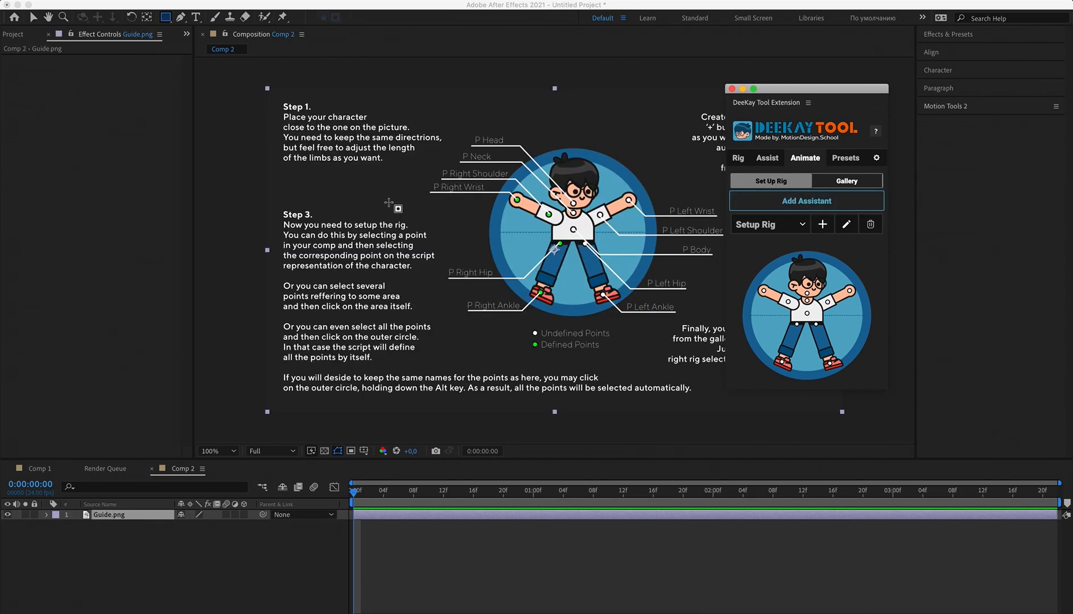
drag(799, 84, 946, 93)
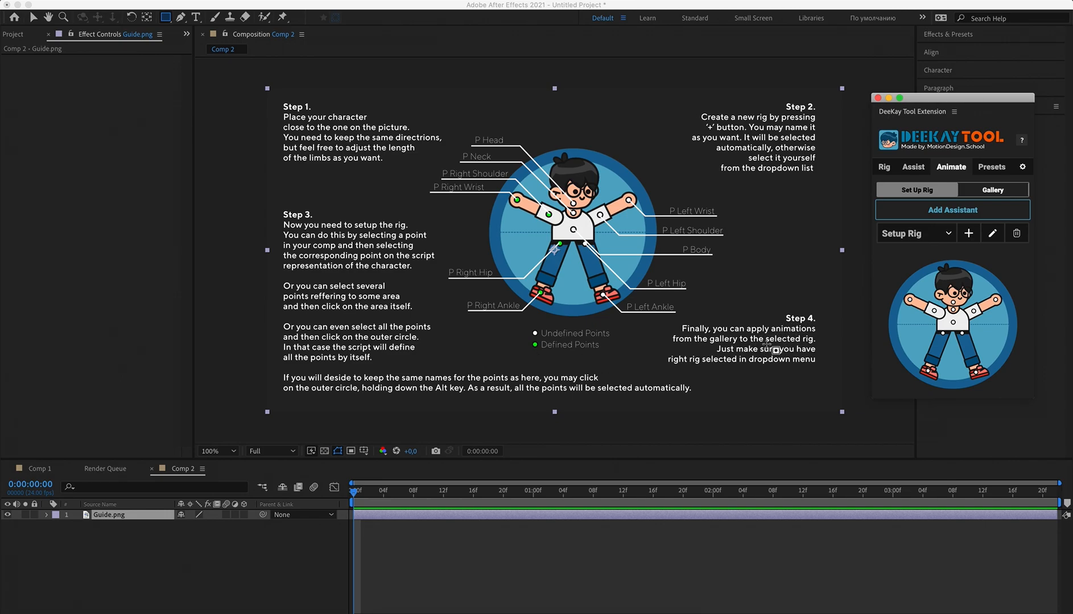
click(965, 192)
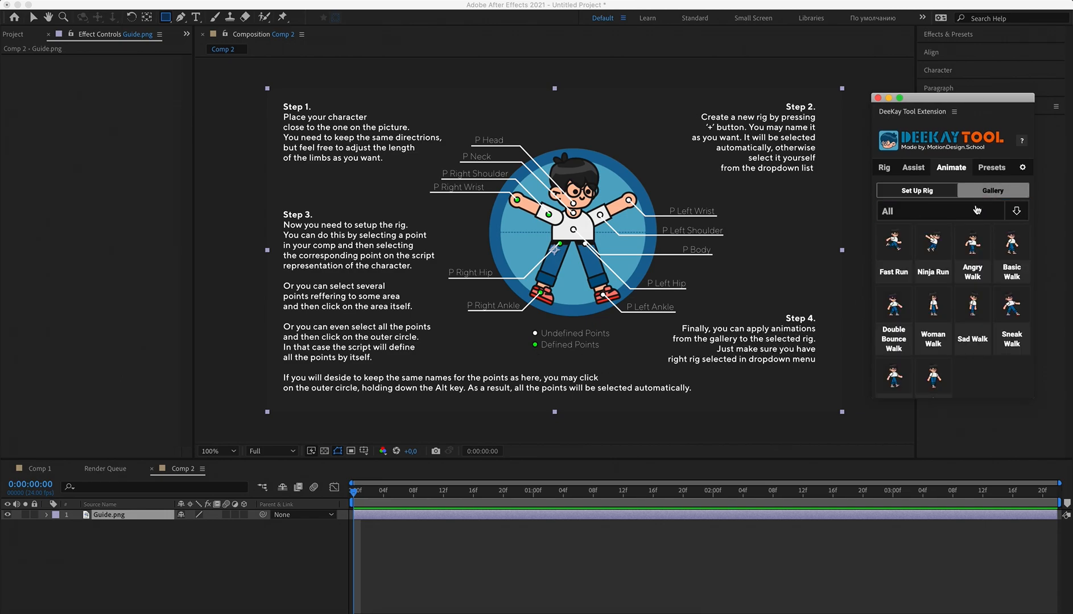
click(946, 192)
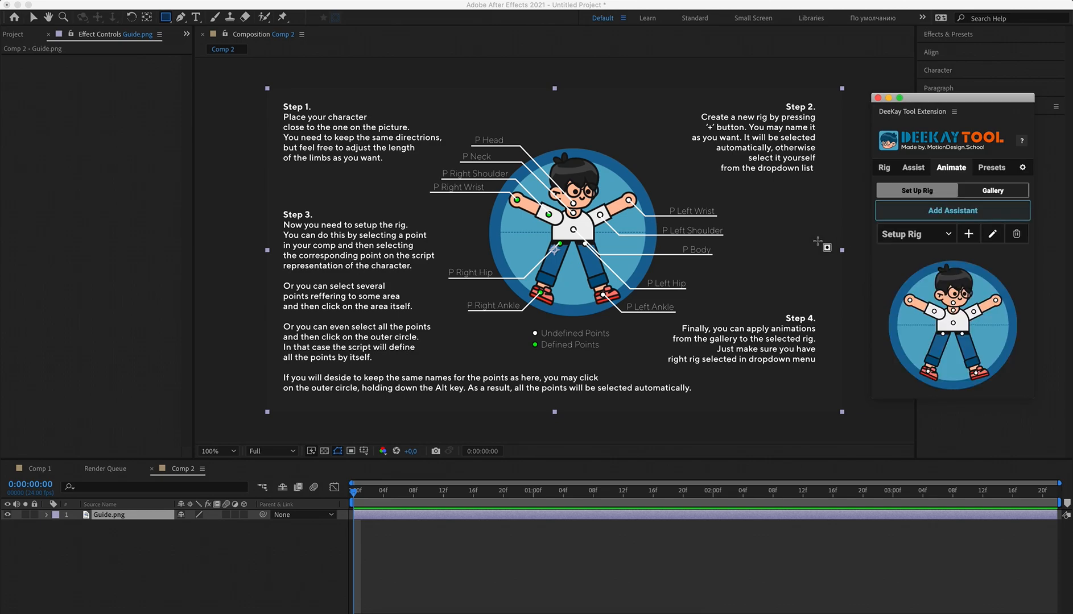
Delete the guide layer and generate the DeeKay Tool's ready-made character in Comp 2.
key(v)
click(558, 184)
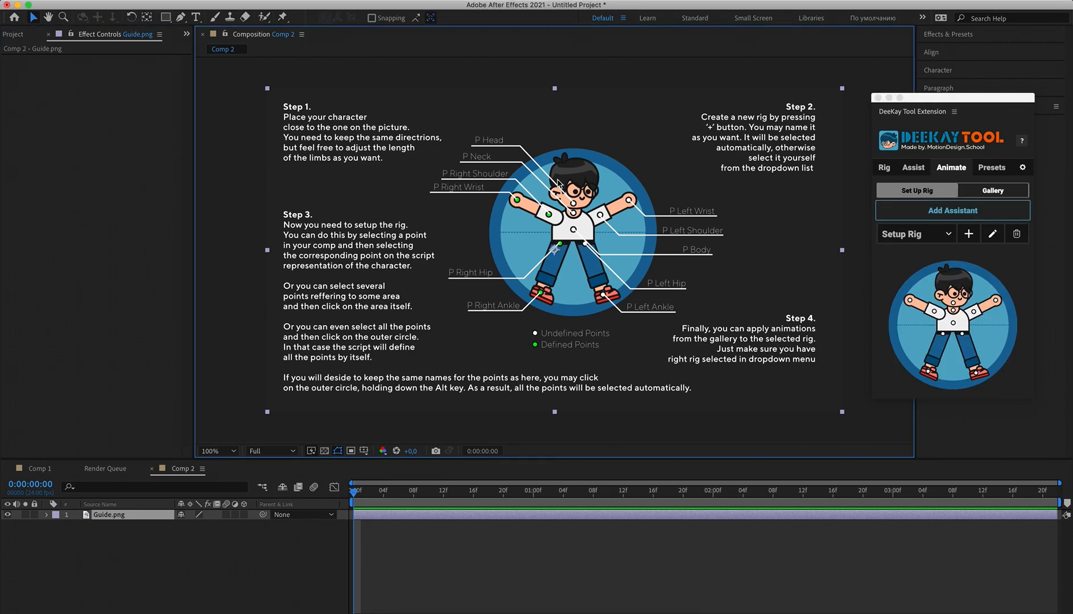
key(Delete)
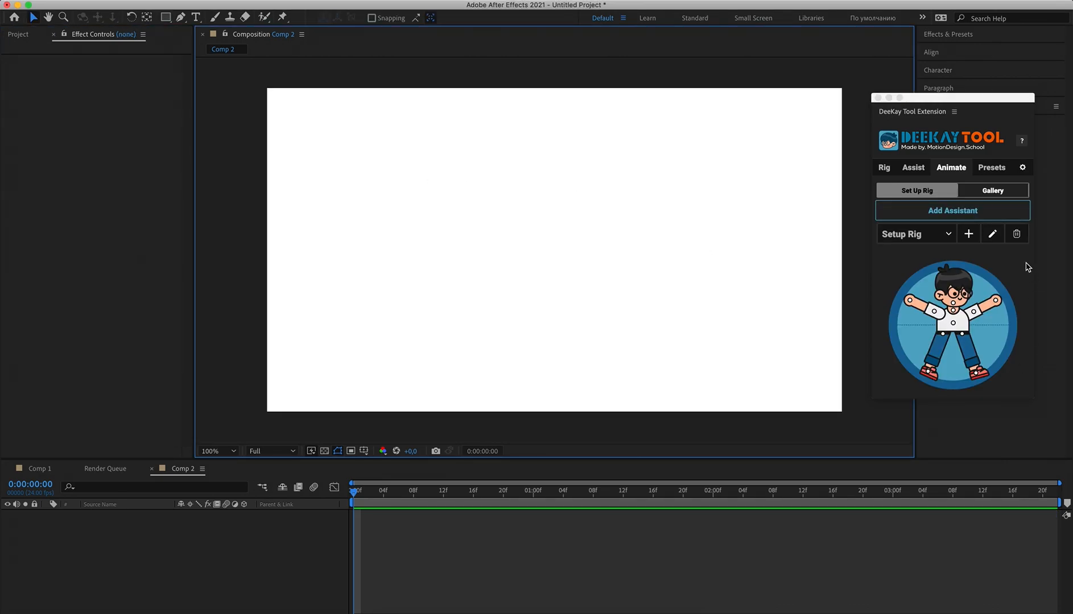
scroll(1026, 267, down, 3)
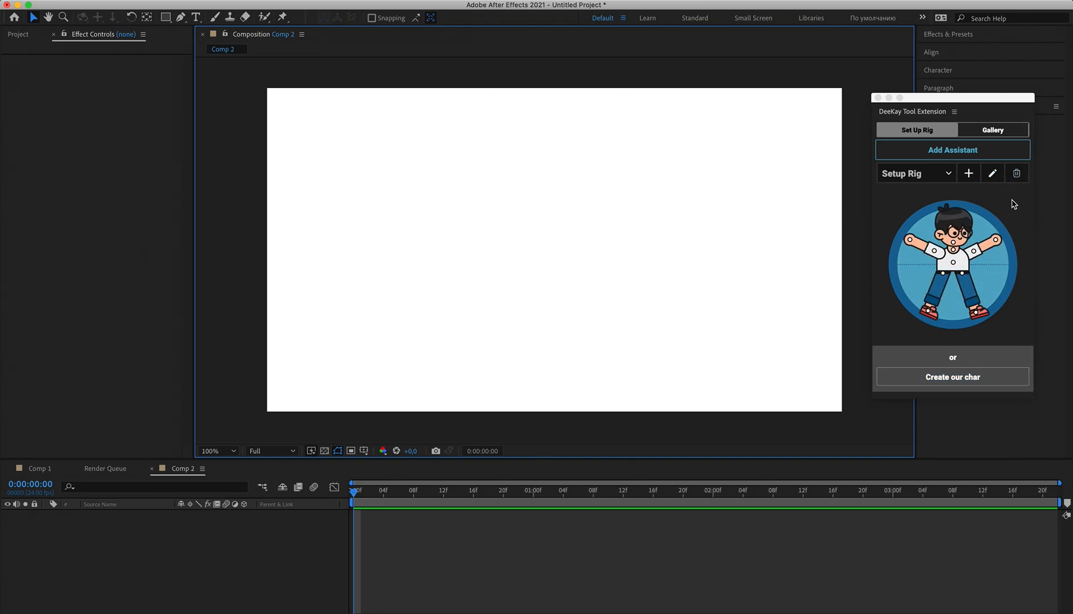
scroll(1011, 206, up, 3)
scroll(1013, 206, down, 3)
click(951, 378)
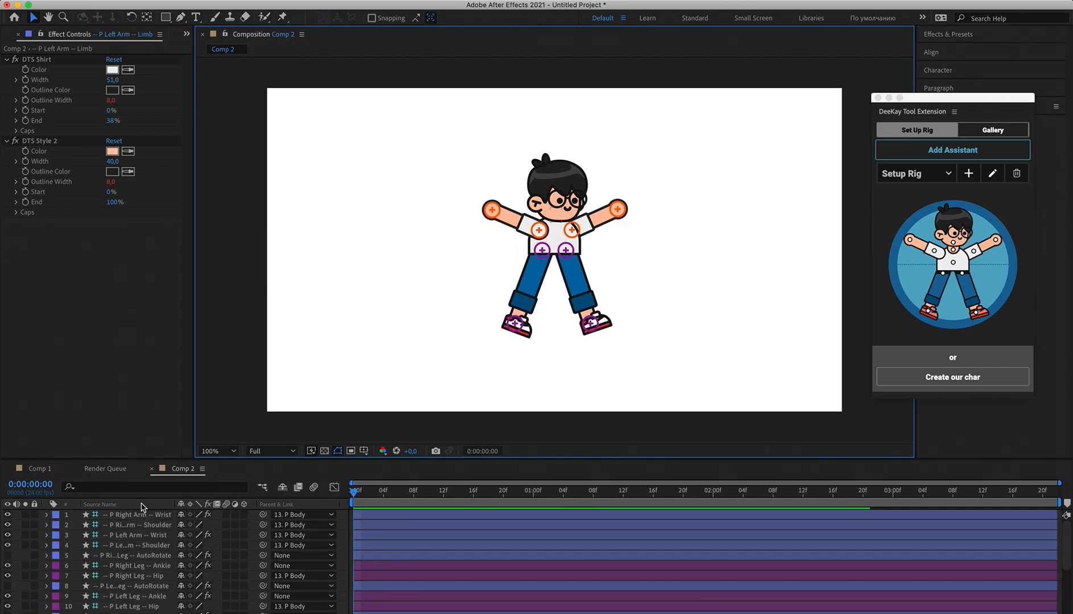
Try bending the character's left arm with its wrist controller and inspect the rig up close.
click(619, 210)
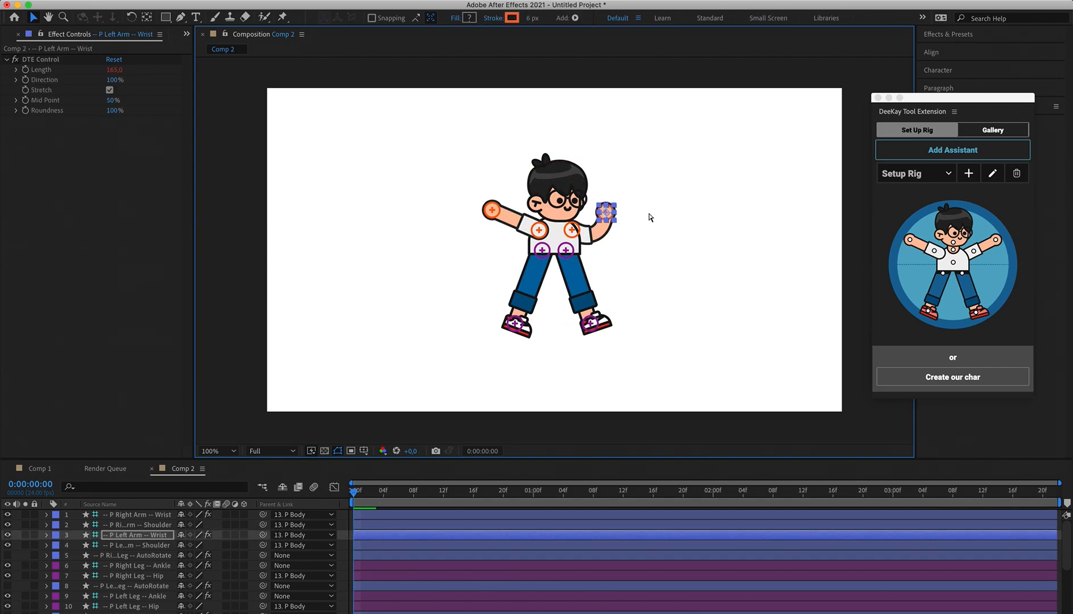
click(713, 164)
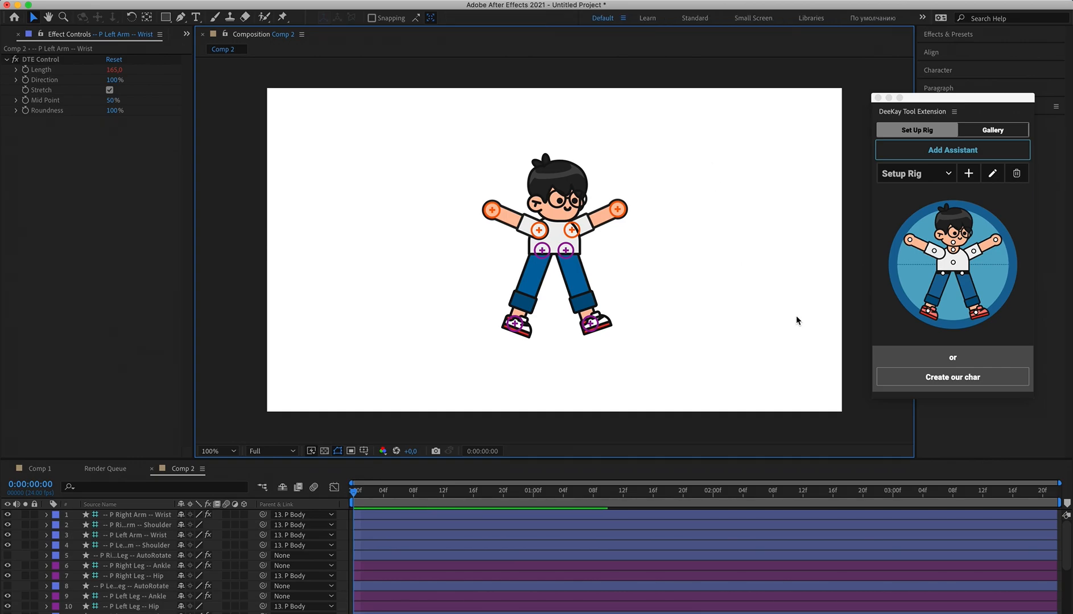
scroll(731, 307, up, 2)
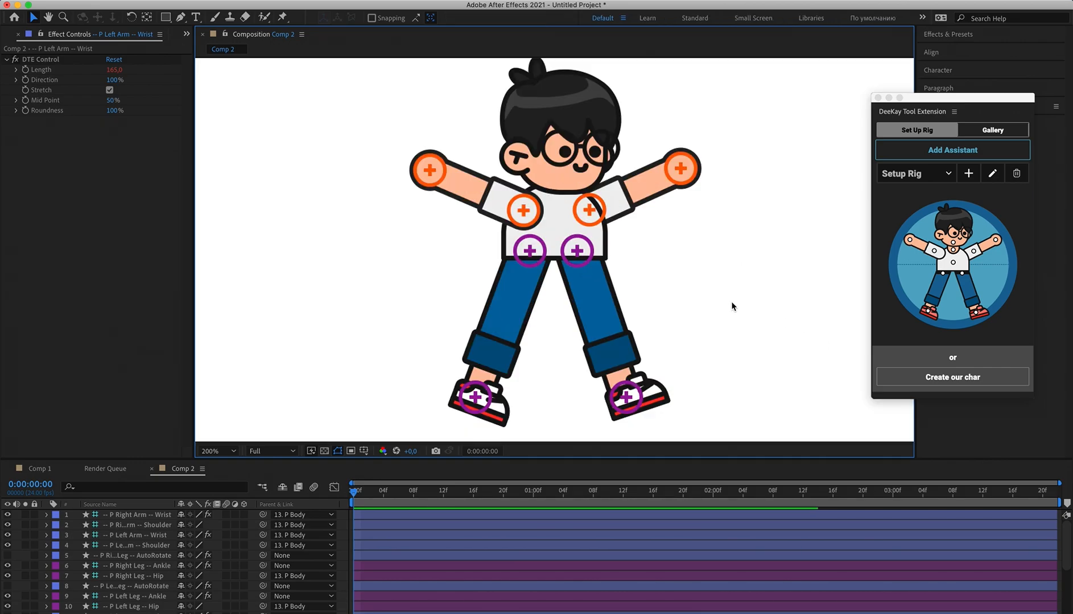
scroll(732, 307, down, 2)
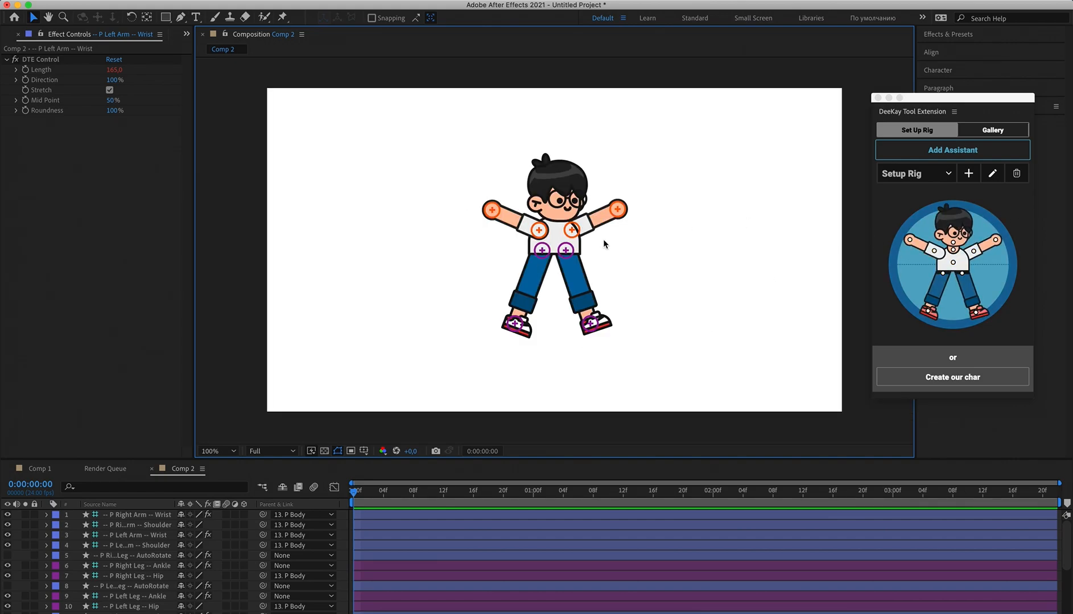
Select all of the character's rig points at once and examine their layers in the timeline.
click(990, 221)
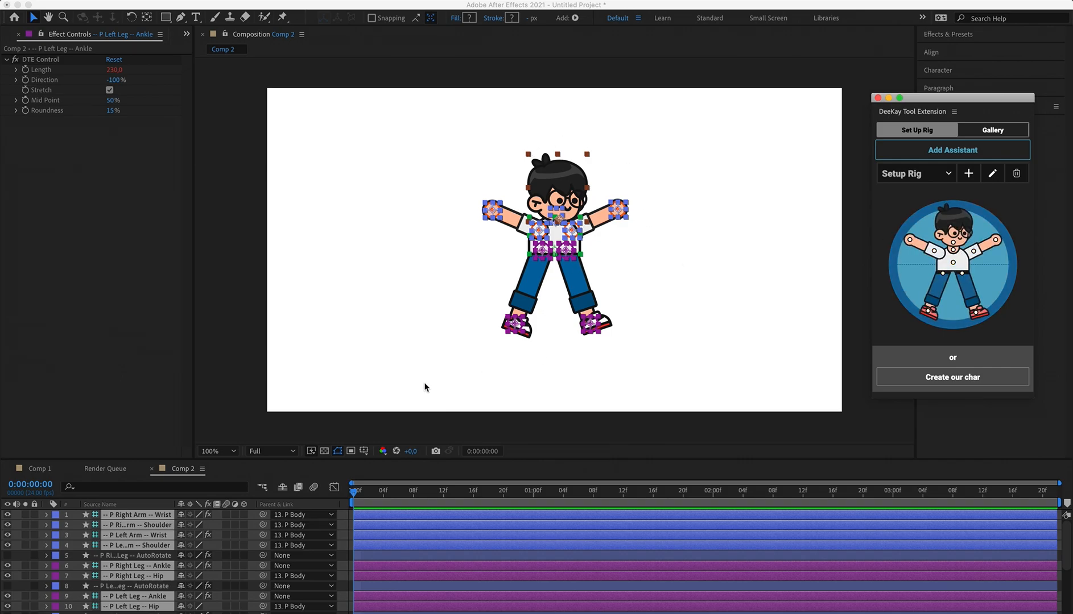
scroll(145, 531, down, 3)
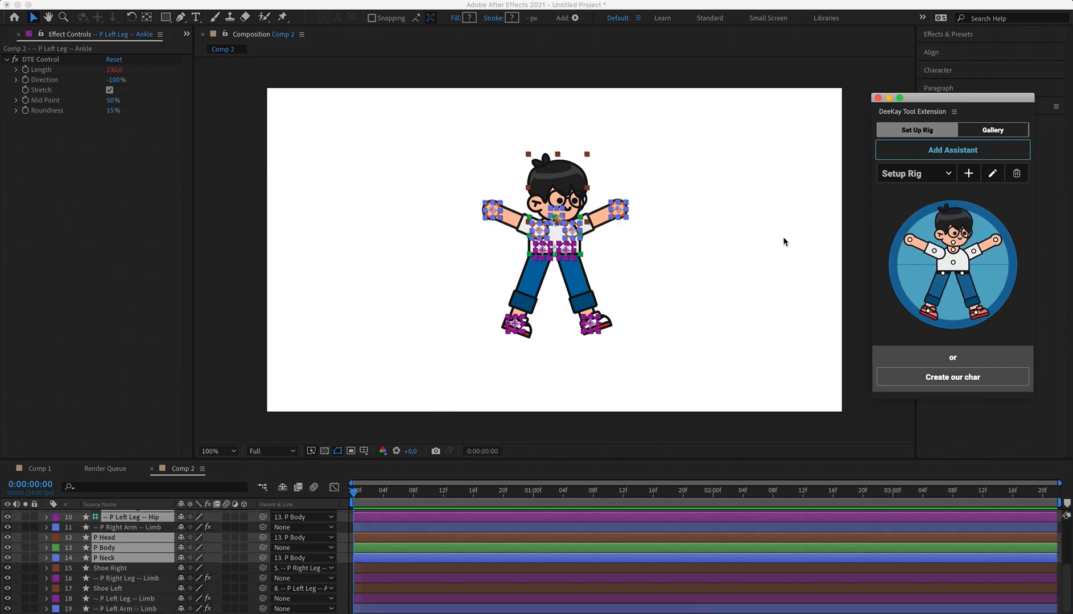
click(713, 279)
scroll(153, 575, up, 3)
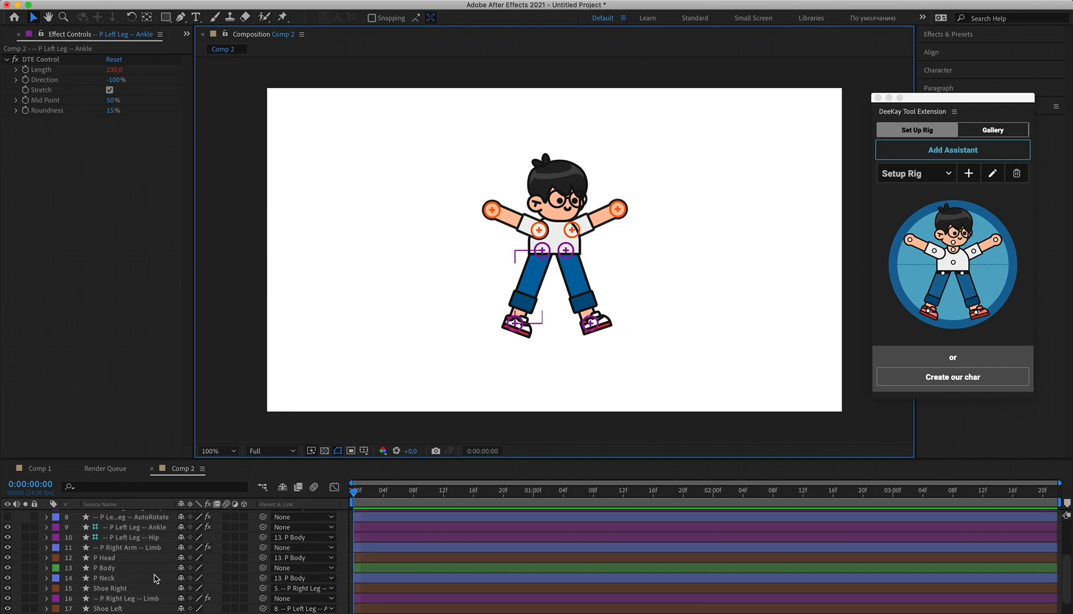
Select the right arm's wrist layer and add the assistant guide over the character in Comp 2.
click(136, 517)
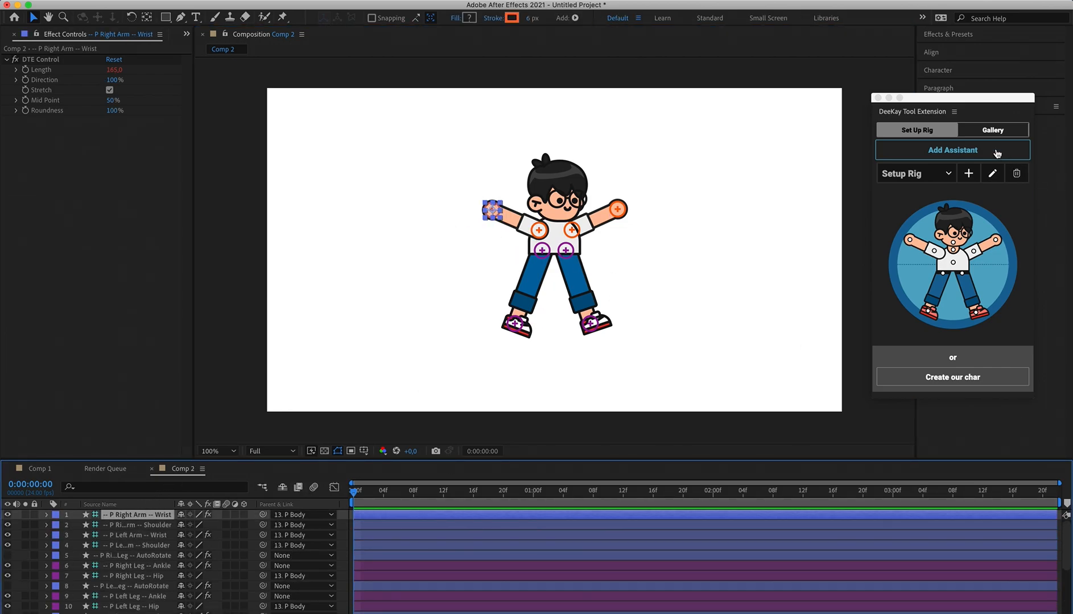
scroll(982, 190, up, 2)
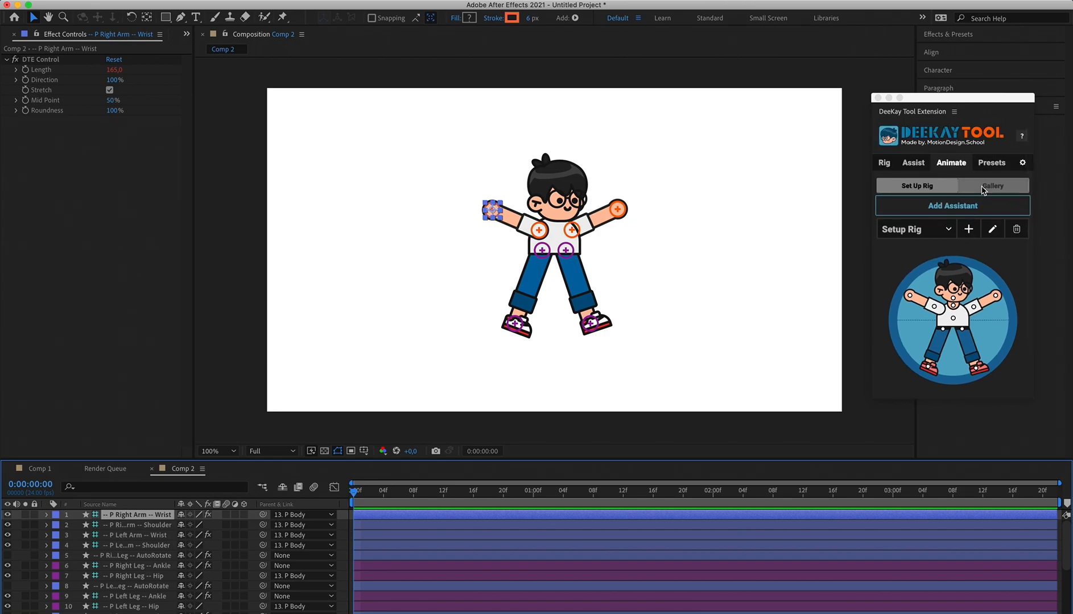
click(978, 202)
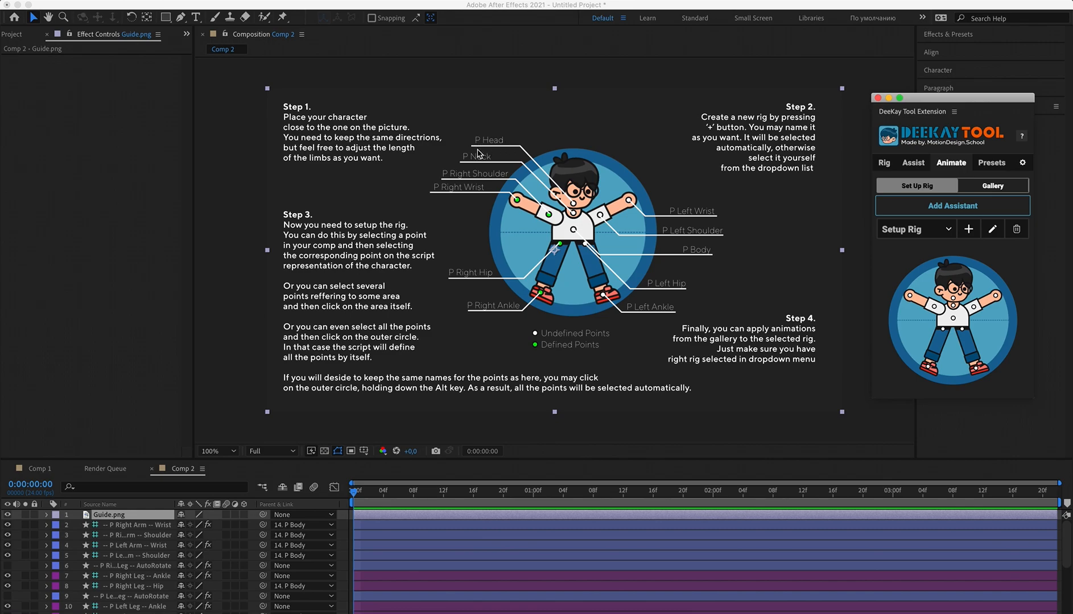
Remove the assistant guide layer covering the character in Comp 2.
alt+click(501, 201)
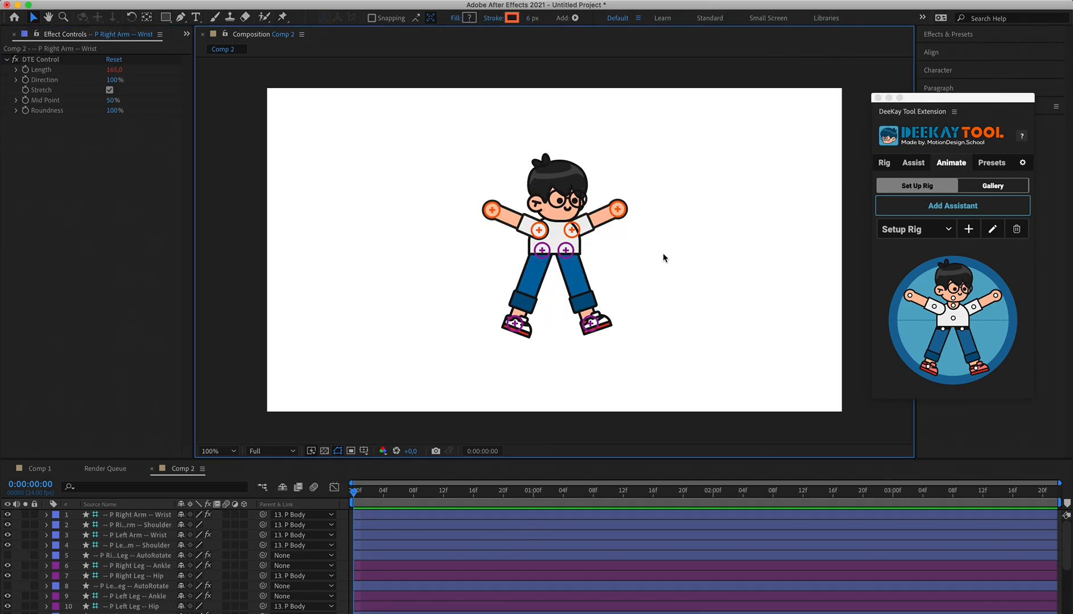
click(637, 227)
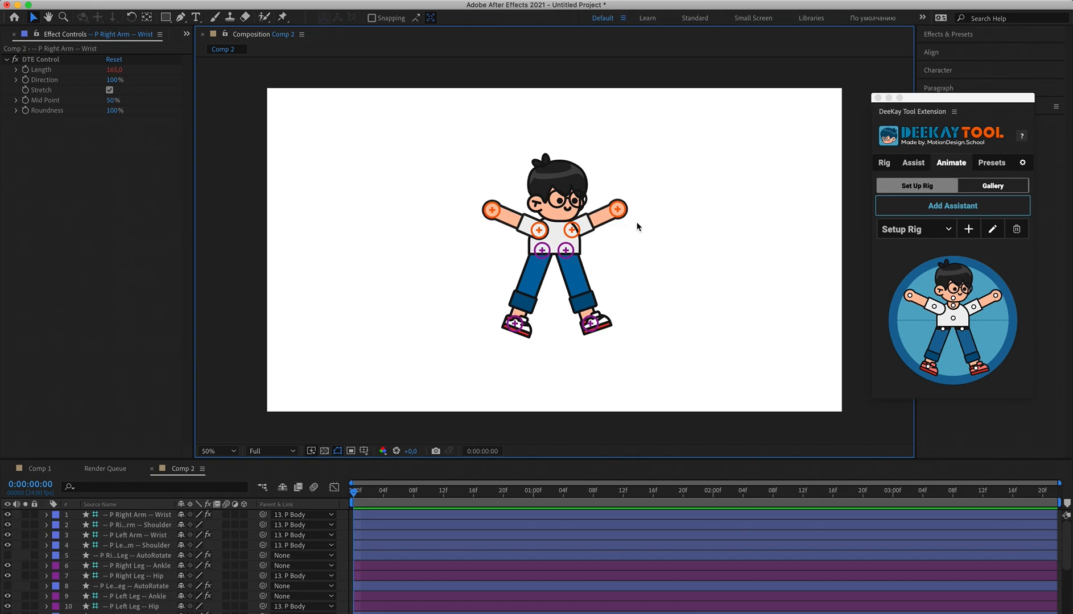
scroll(637, 227, down, 2)
scroll(637, 227, up, 2)
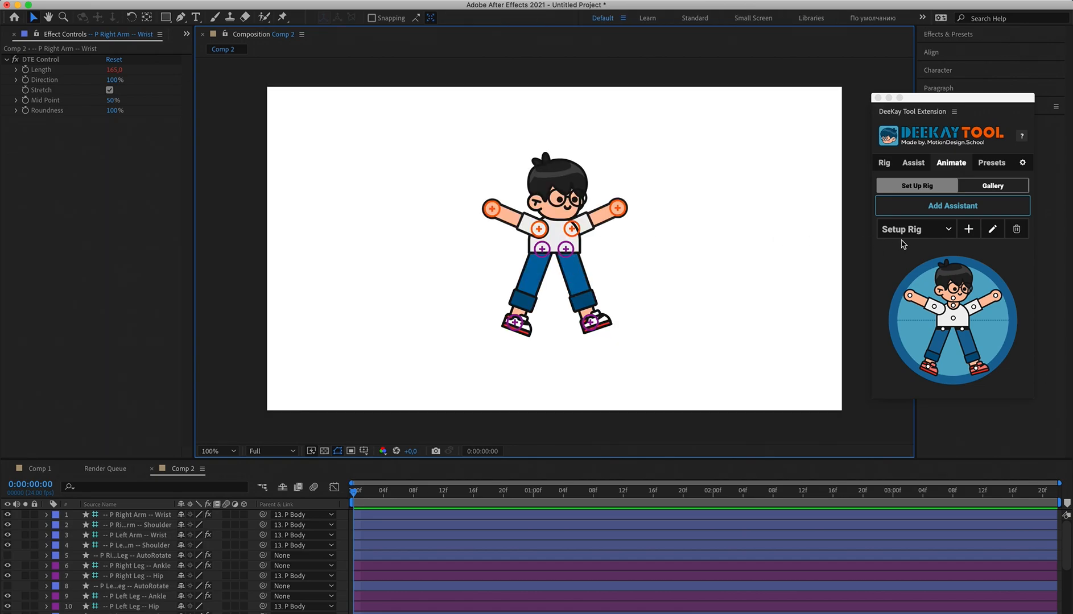
Add a new rig named walking and assign all of the character's selected points to it.
click(969, 230)
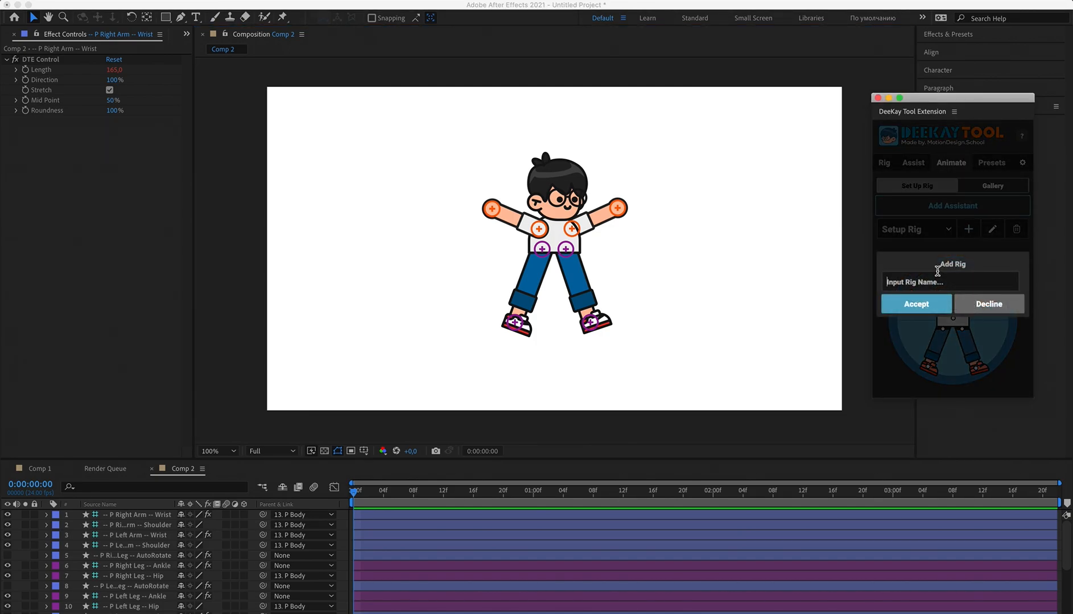
text(walking)
click(924, 303)
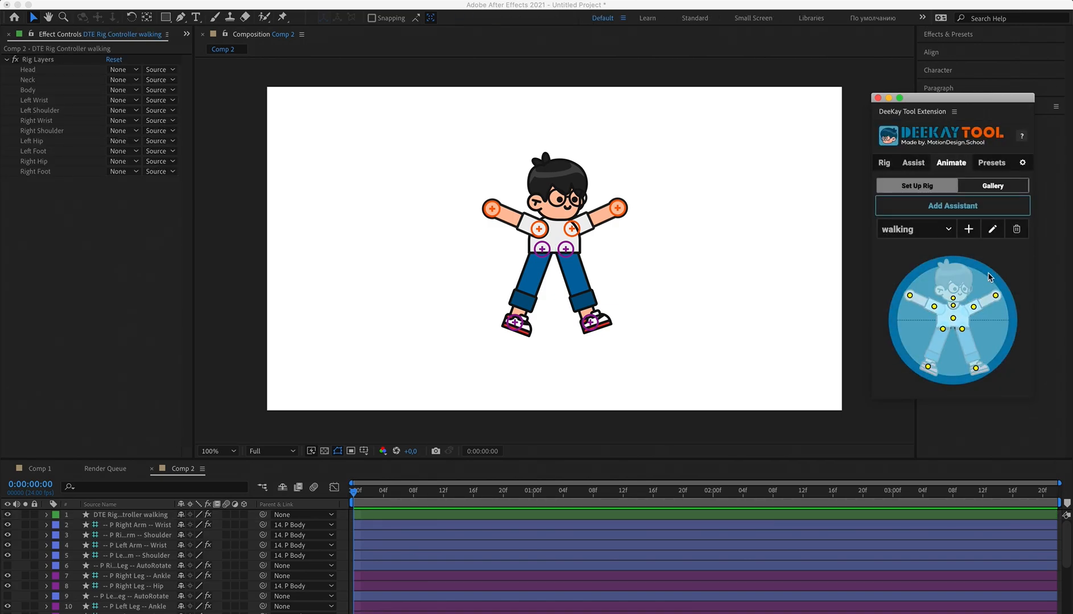
click(988, 277)
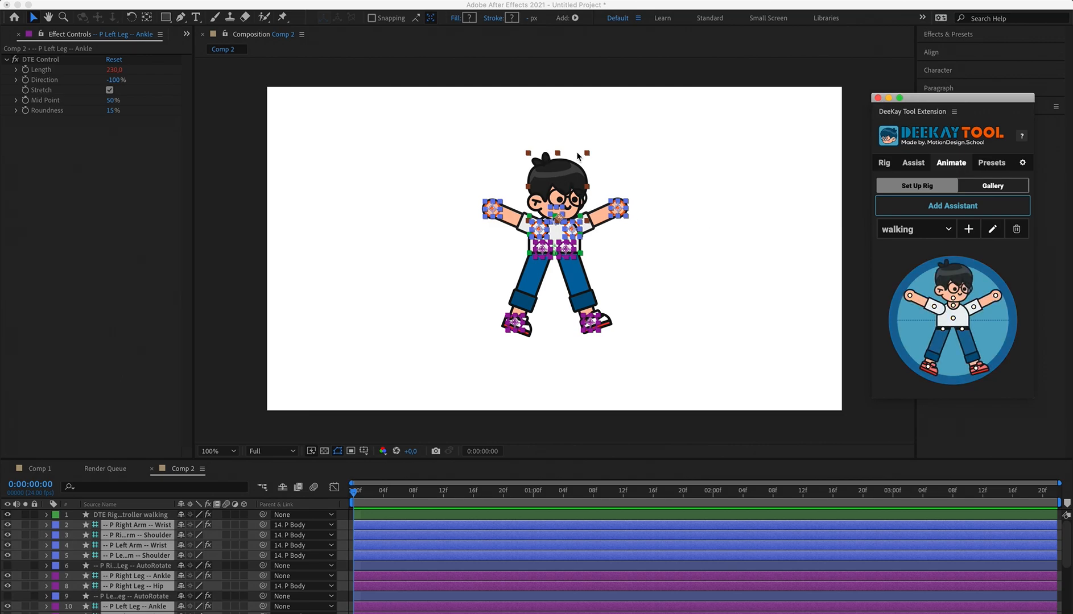
mouse_move(989, 277)
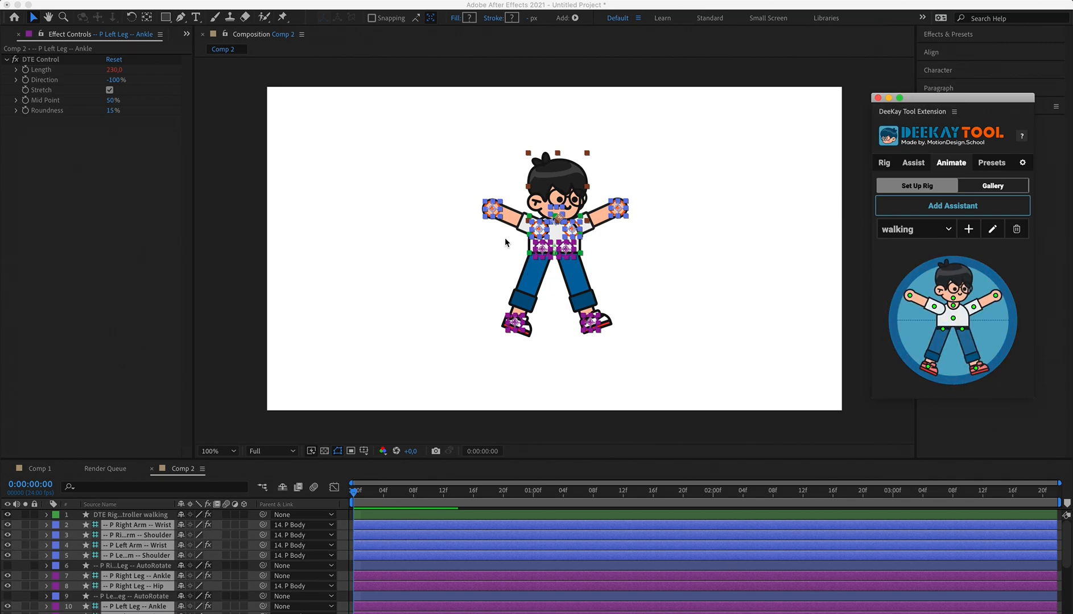
Apply the Fast Run gallery animation to the walking rig and play it back from the start of Comp 2.
click(999, 187)
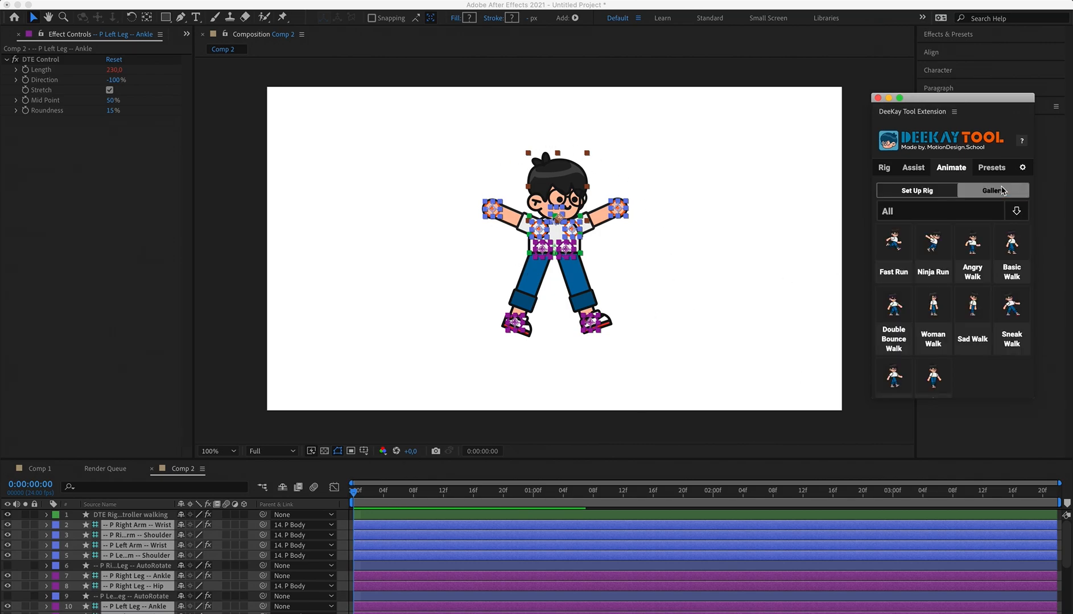
click(894, 246)
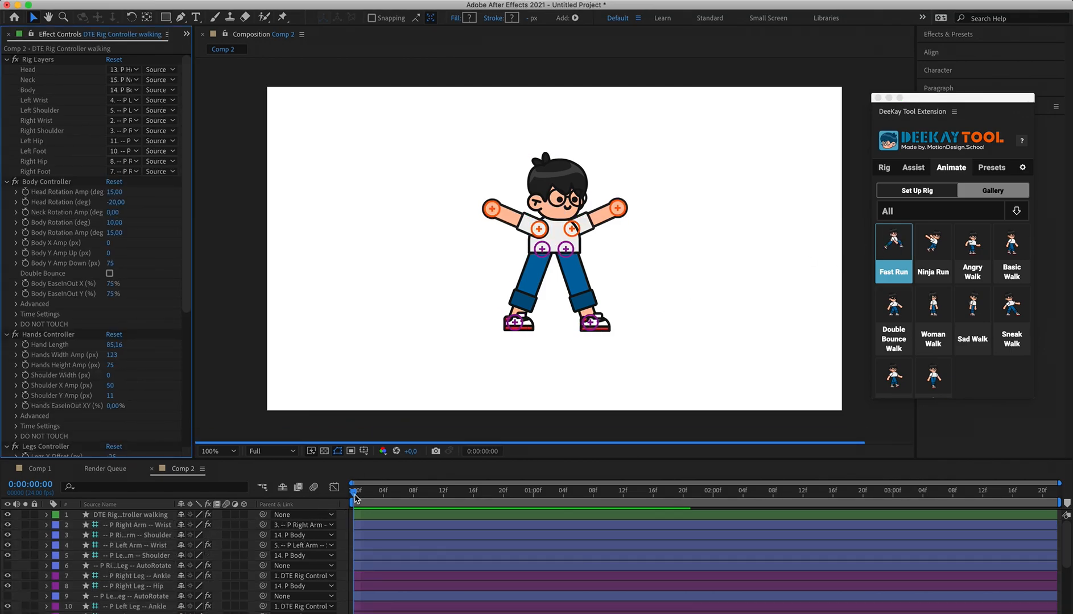
key(space)
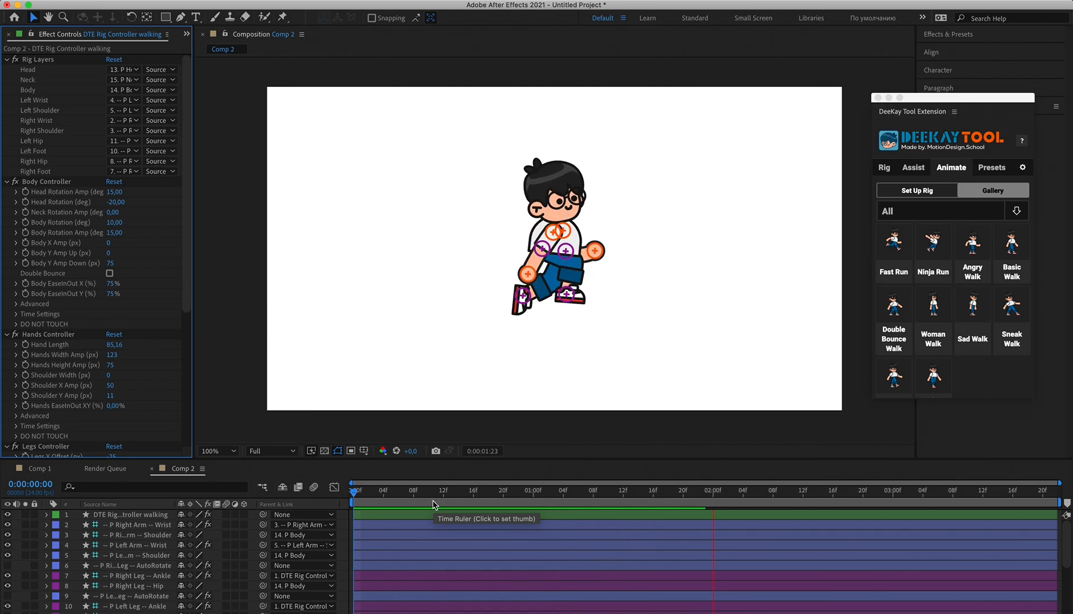
click(357, 496)
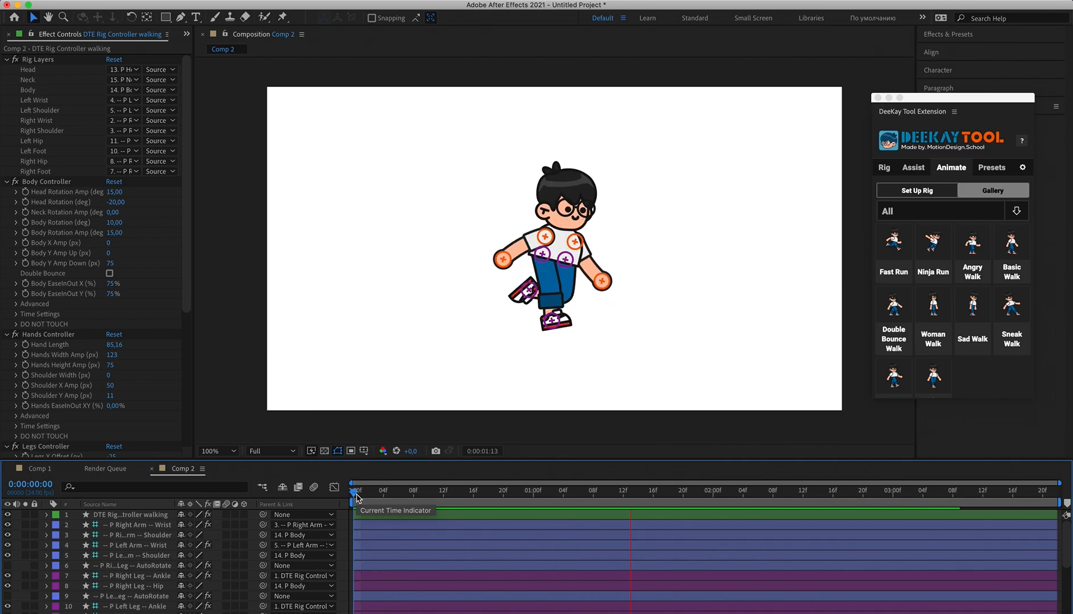
key(space)
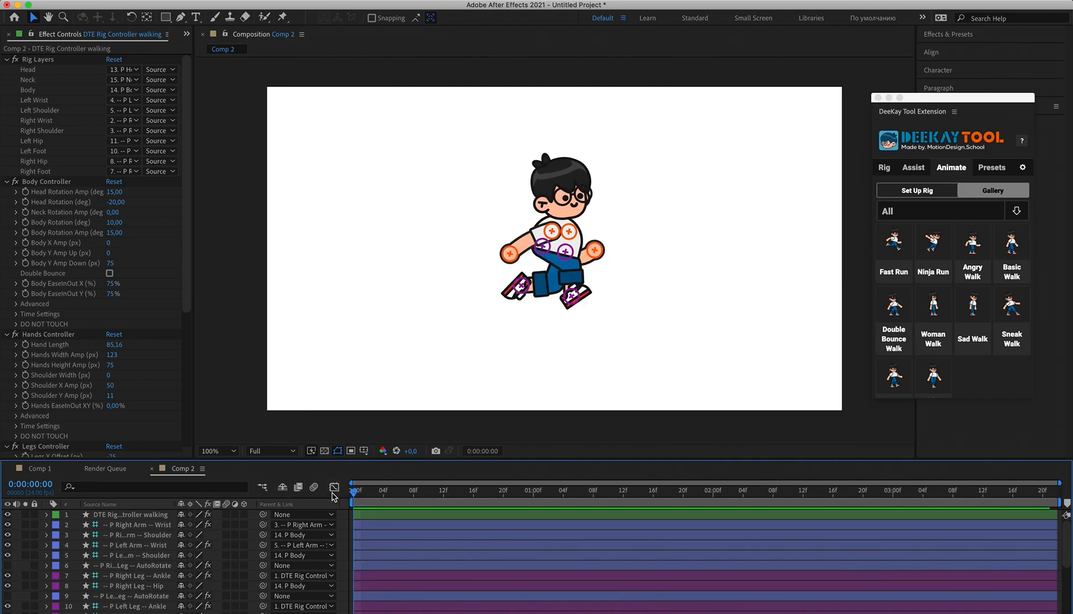
Delete all the character and rig layers from Comp 2 and create a new limb with the Default style.
key(ctrl+a)
key(Delete)
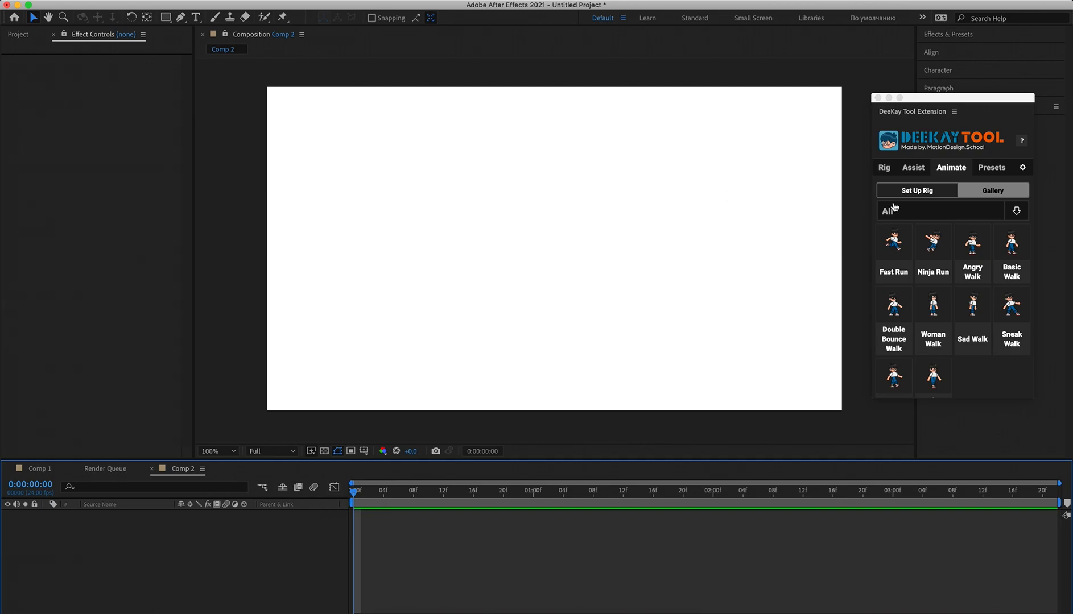
click(932, 190)
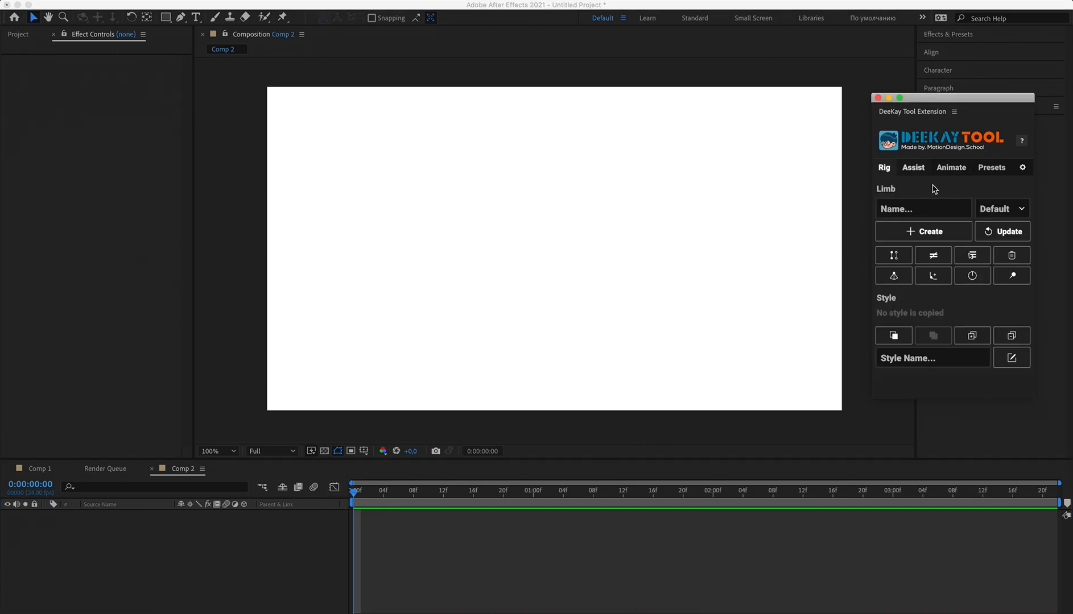
click(924, 228)
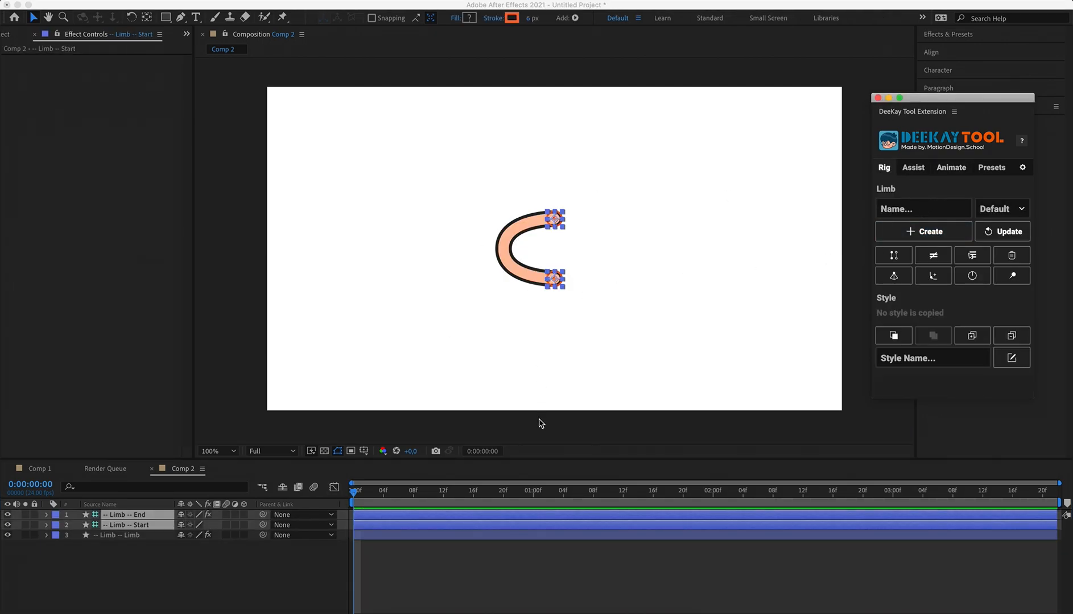
click(400, 572)
Check the limb's style settings and set the end controller's Direction to -100%.
click(164, 536)
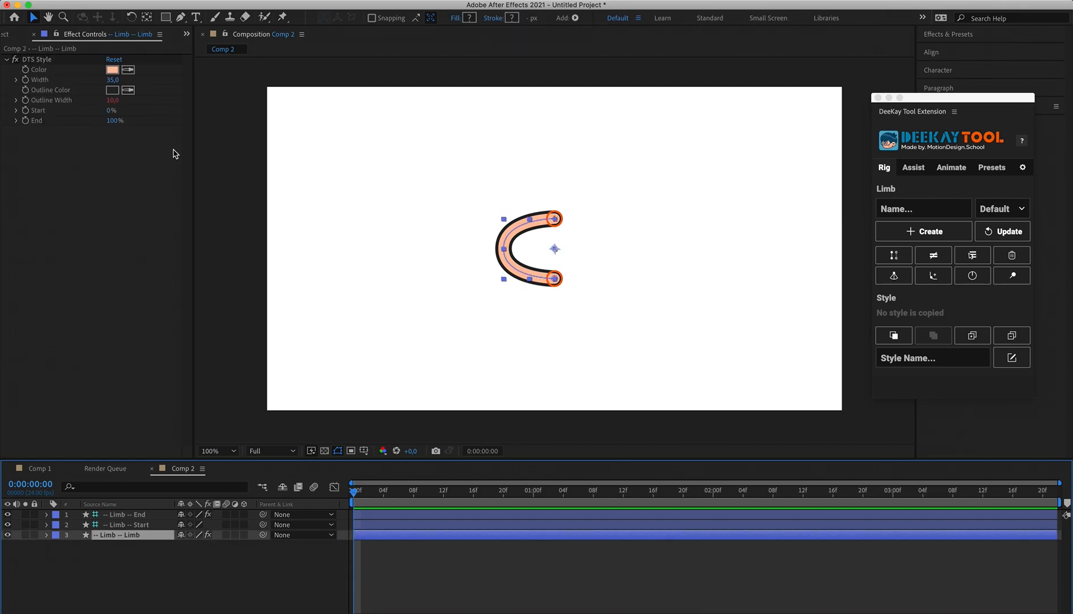
click(58, 61)
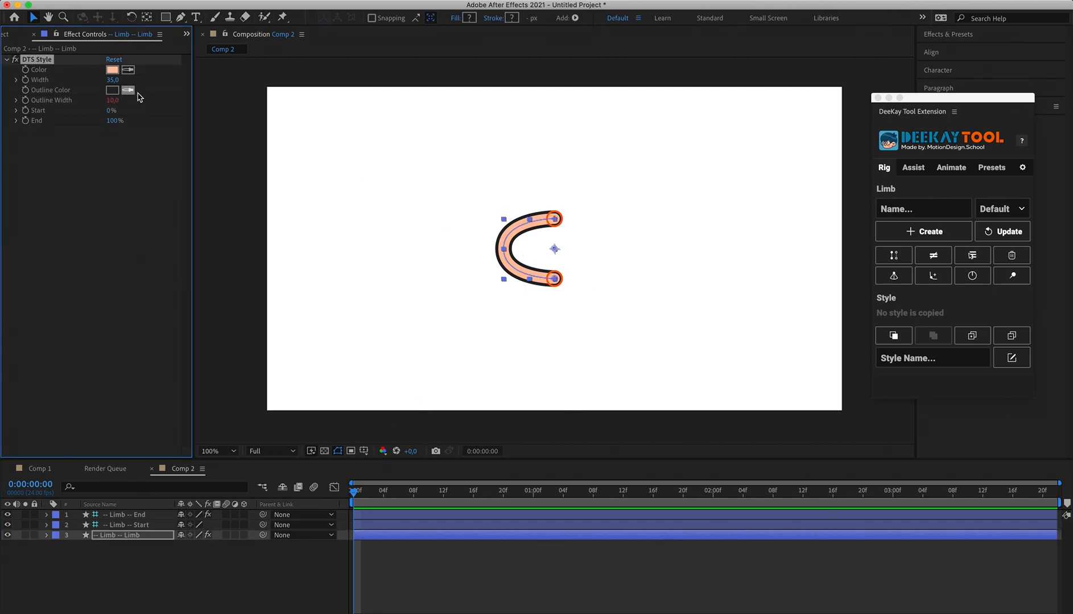
click(119, 515)
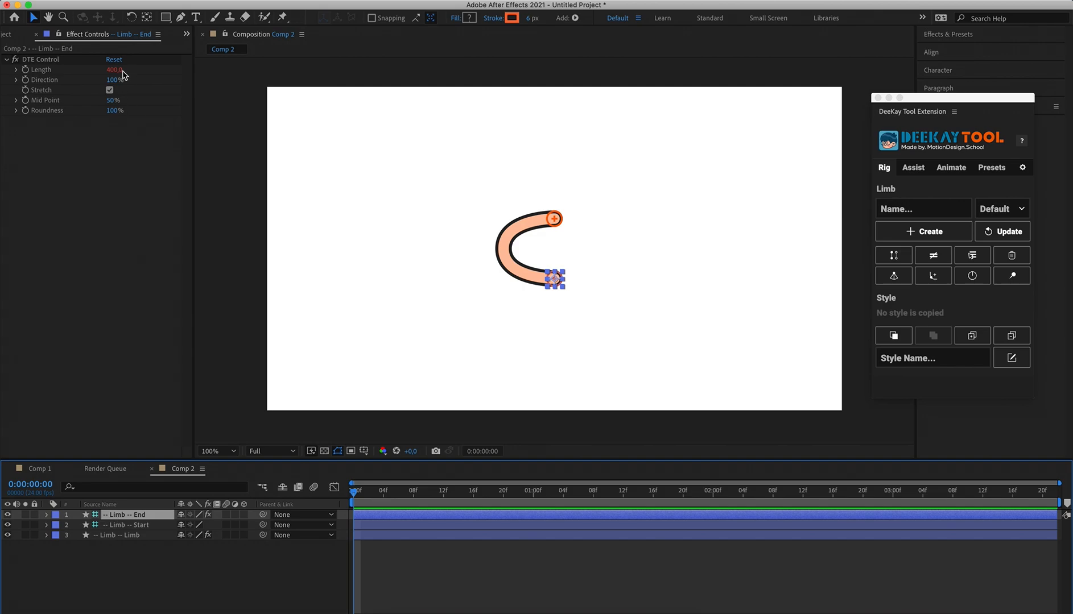
drag(113, 79, 46, 83)
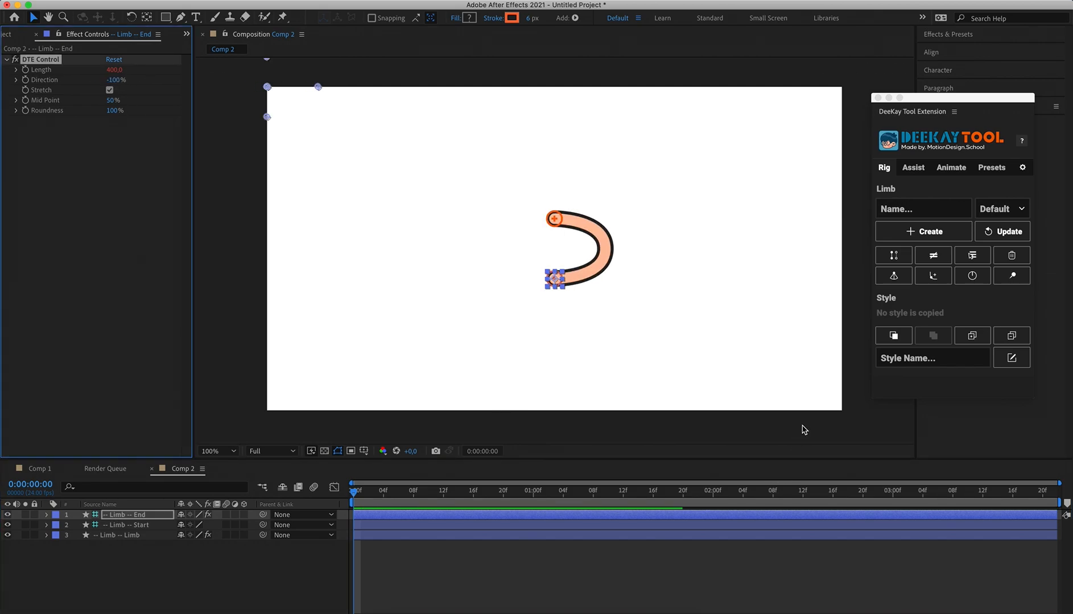
Reposition the limb's start and end controllers to form an upright, slightly bent leg below the centre of the composition.
drag(554, 279, 551, 323)
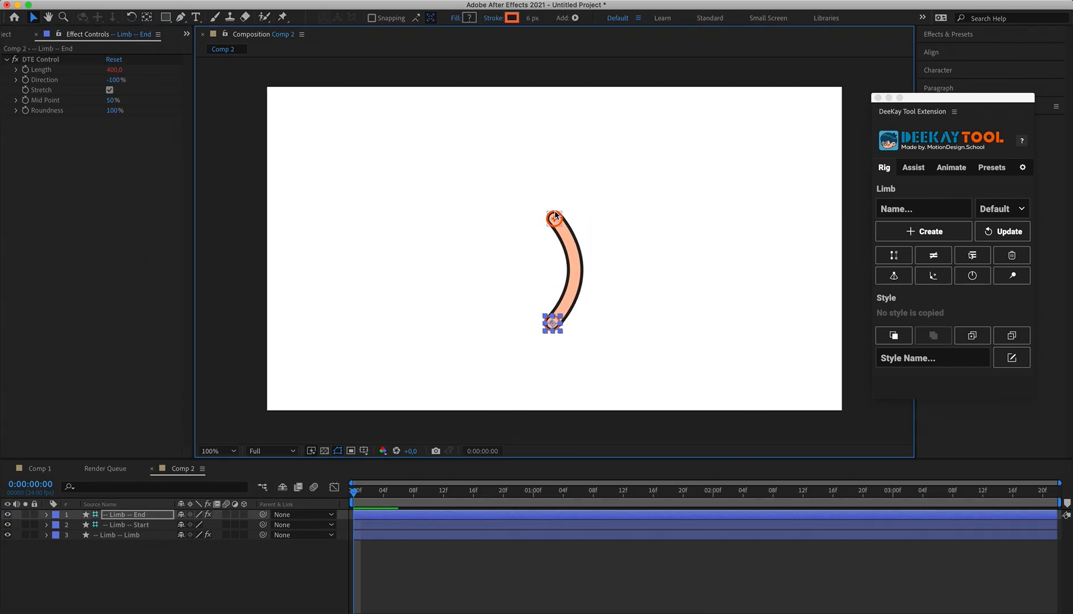
click(555, 218)
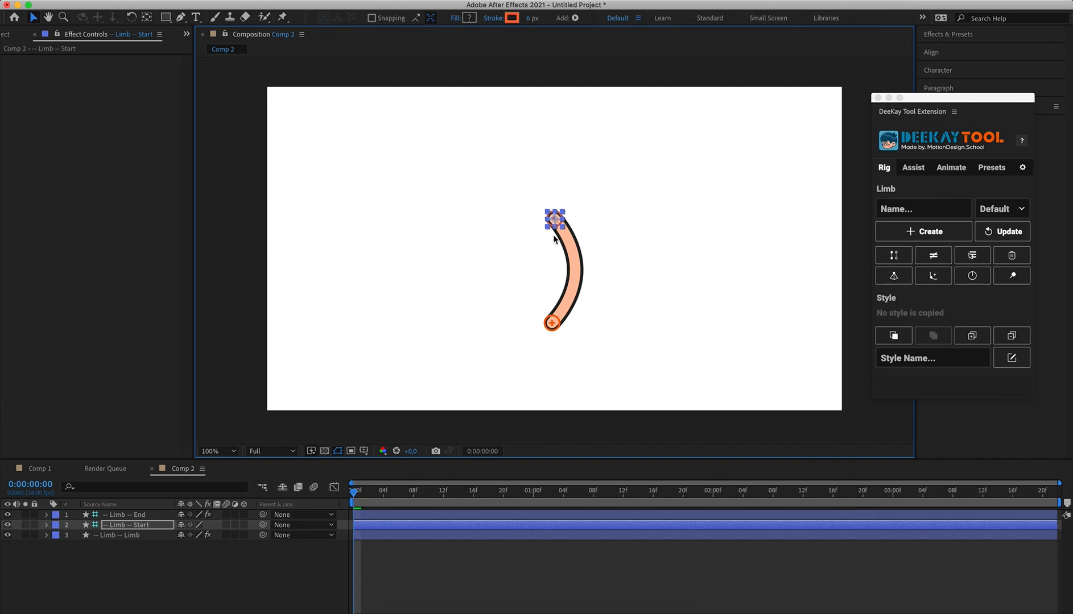
drag(551, 323, 546, 348)
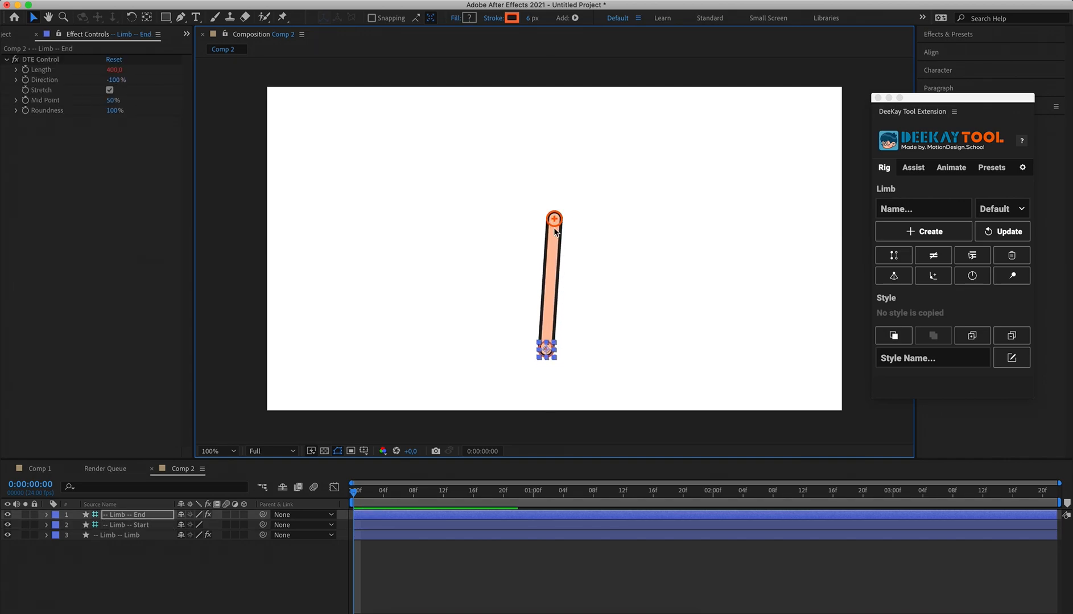
click(554, 218)
drag(554, 218, 547, 244)
click(427, 578)
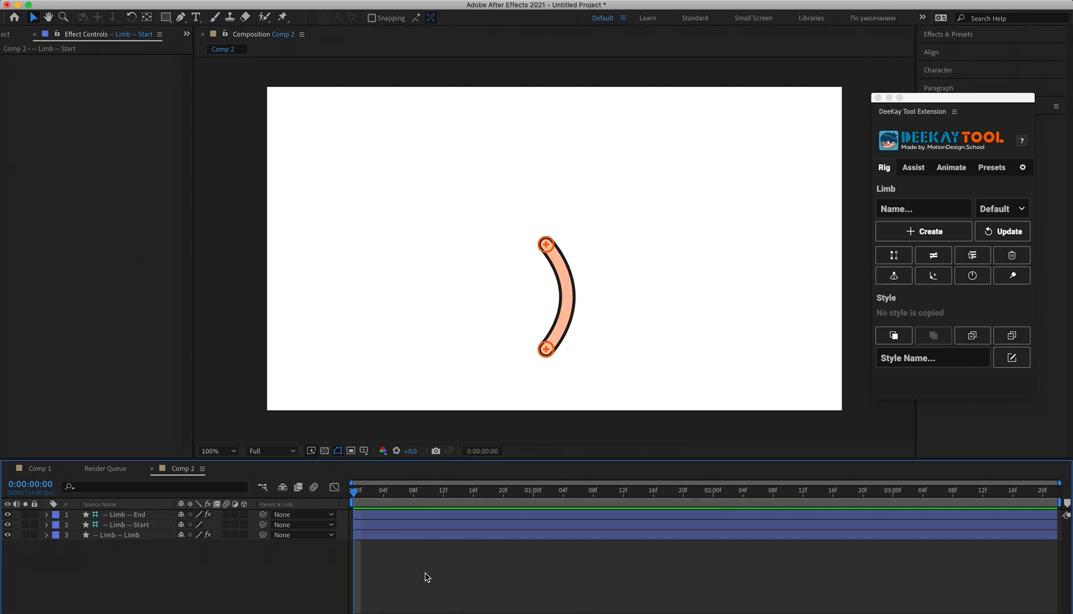
Duplicate the limb and spread the controllers of both limbs so they stand side by side as two legs.
click(400, 536)
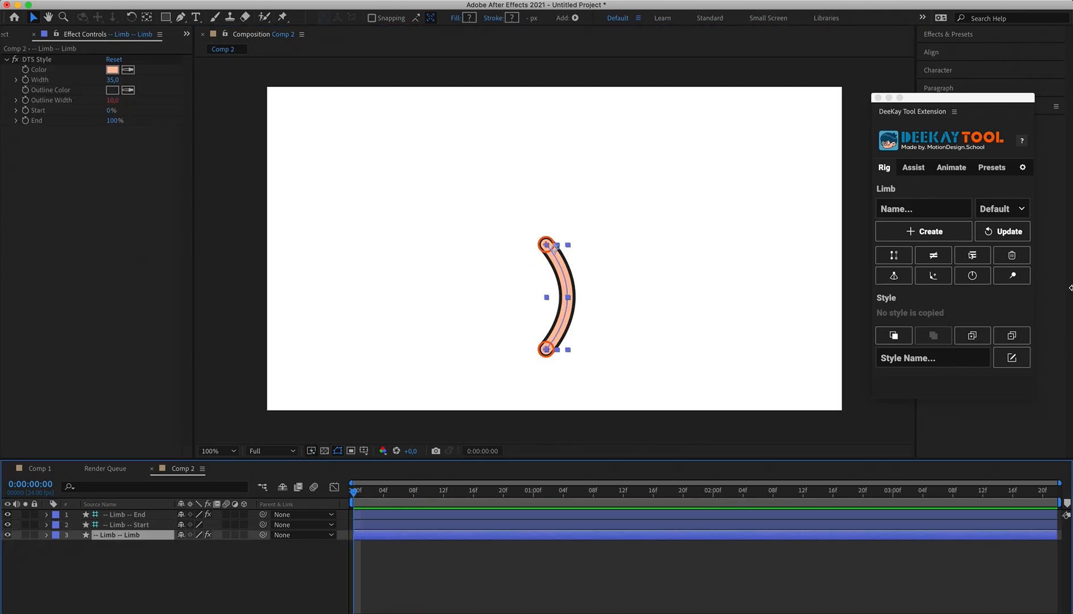
click(888, 256)
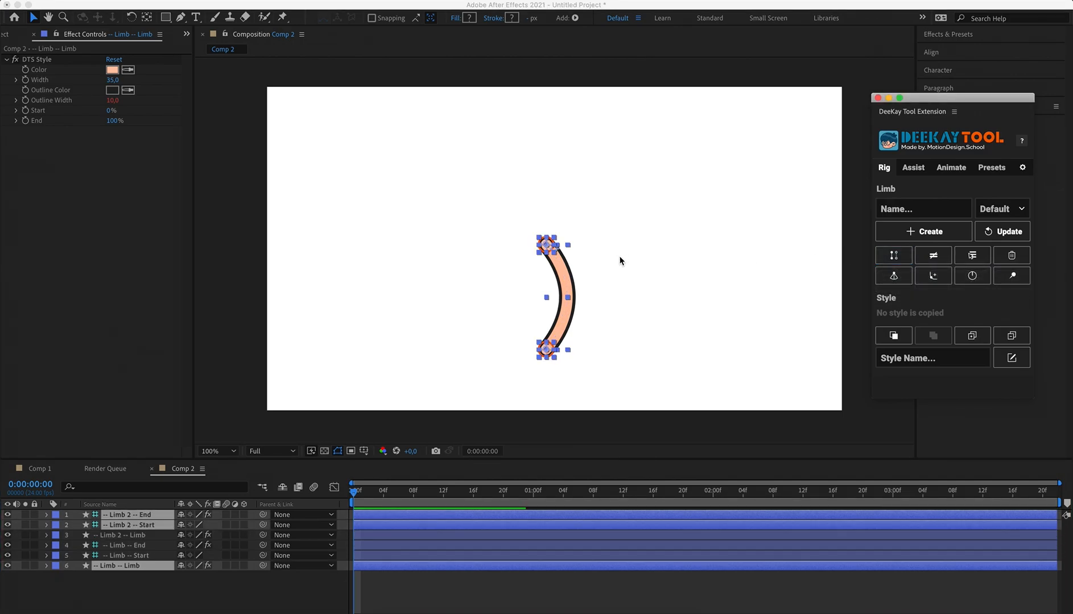
click(620, 260)
click(554, 350)
drag(555, 351, 591, 350)
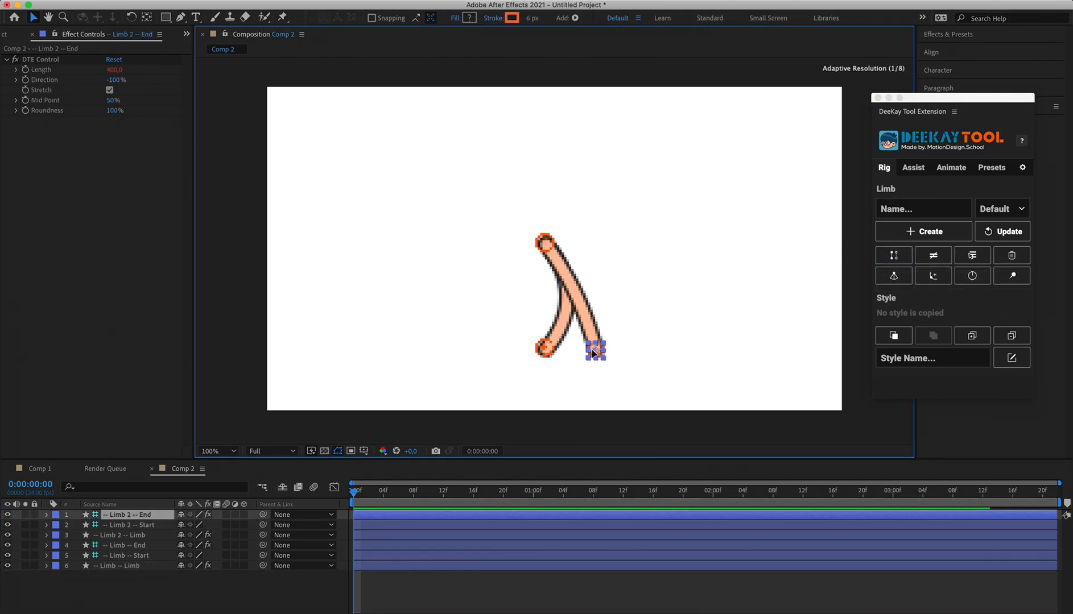
click(547, 245)
mouse_move(547, 245)
mouse_down()
mouse_move(577, 241)
mouse_move(550, 244)
mouse_up()
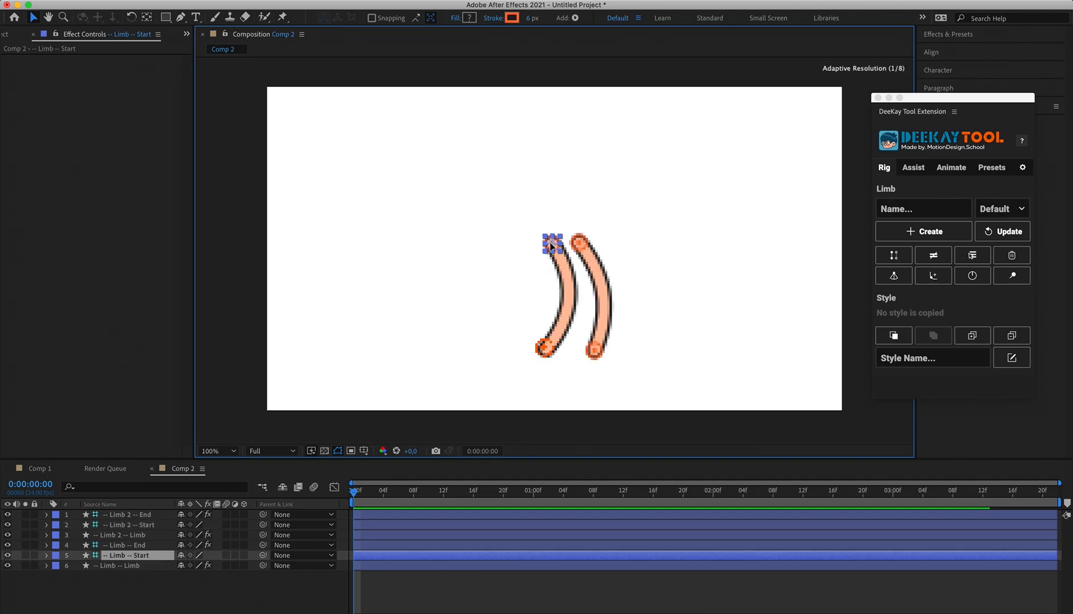
click(402, 586)
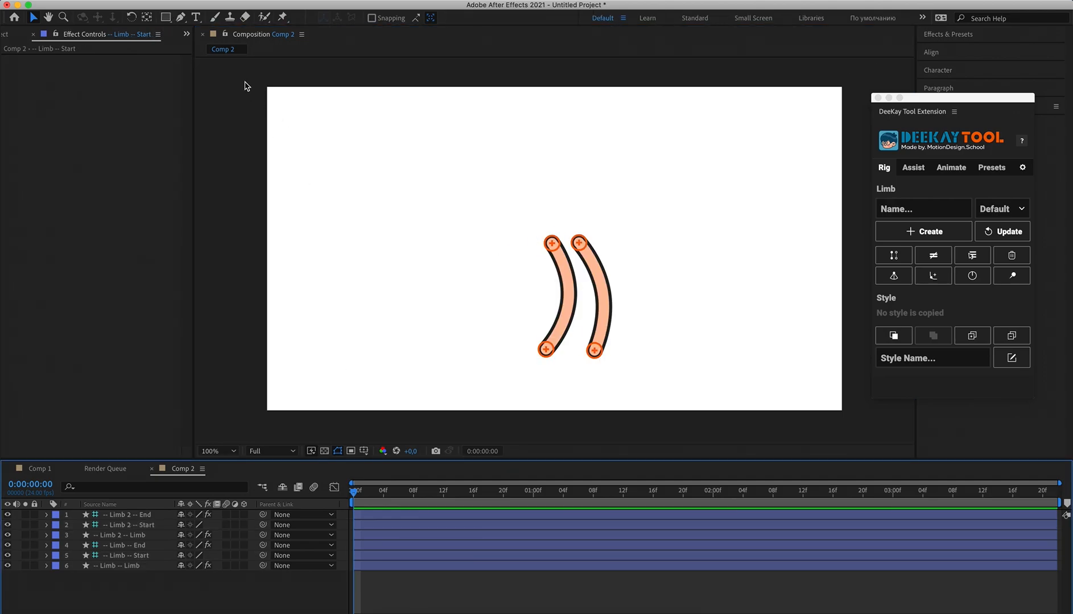
Draw a blue rectangle body about 240 by 356 px over the tops of the legs with a 5 px stroke.
click(166, 18)
mouse_move(536, 160)
mouse_down()
mouse_move(582, 252)
mouse_move(596, 324)
mouse_move(608, 265)
mouse_up()
click(444, 19)
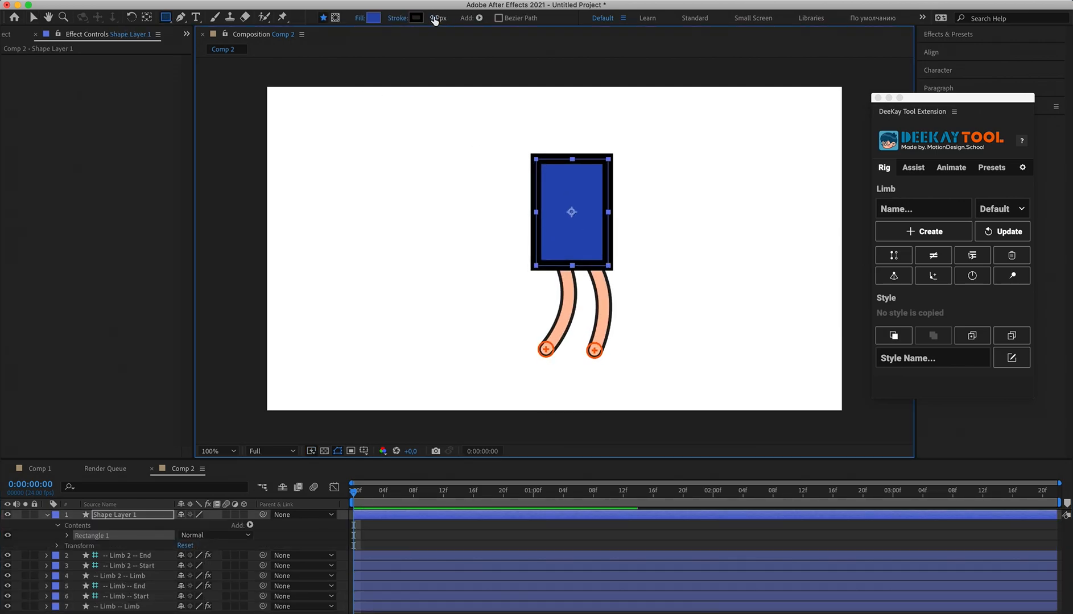
text(5)
Round the body rectangle's corners by setting its Rectangle Path Roundness to 206.
click(67, 536)
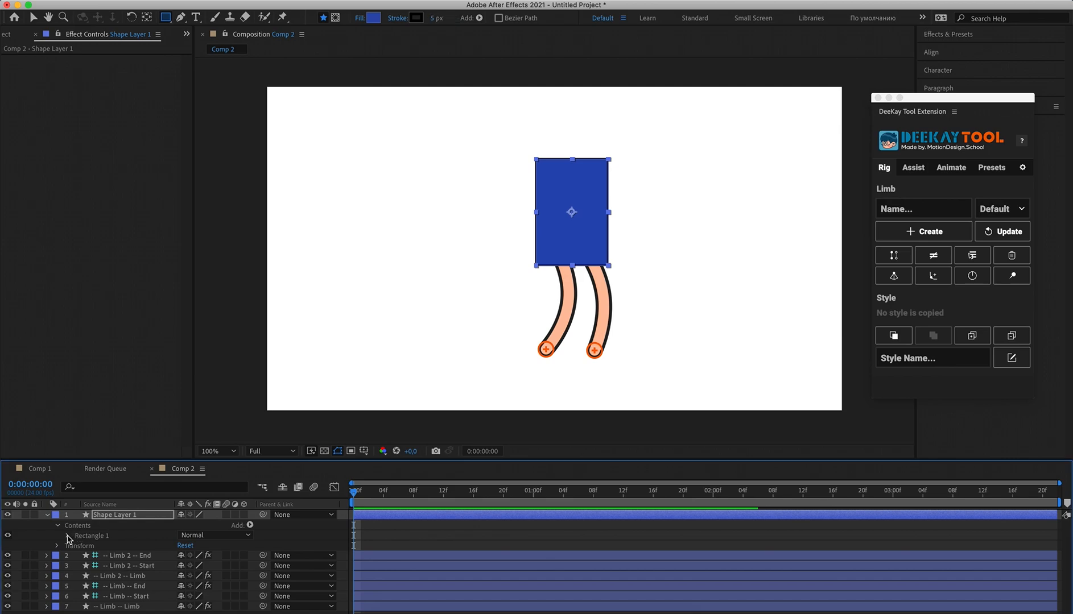
click(67, 536)
click(78, 546)
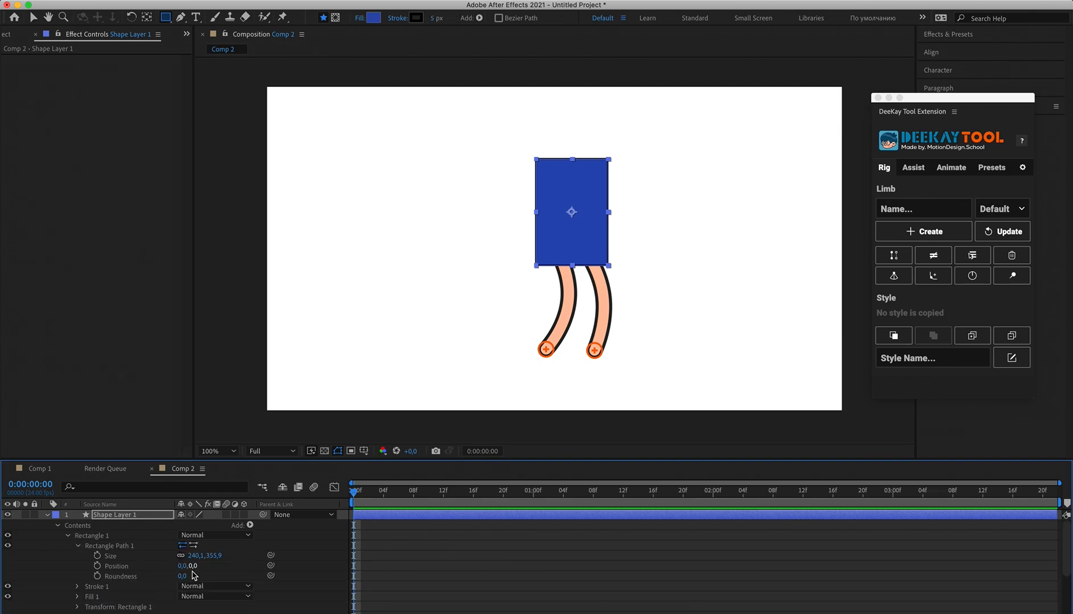
drag(183, 575, 304, 574)
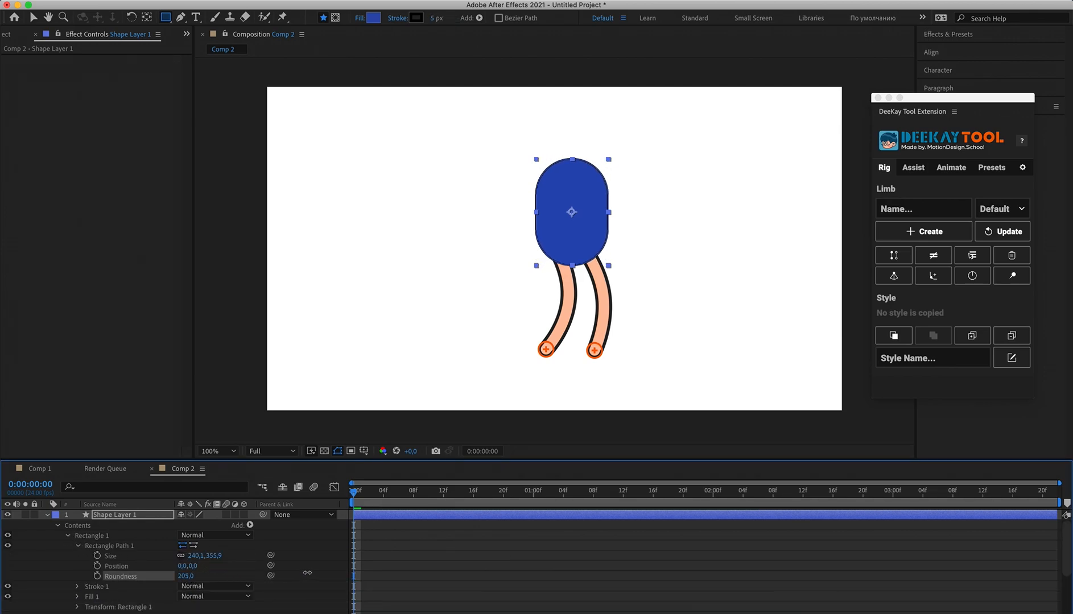
click(397, 568)
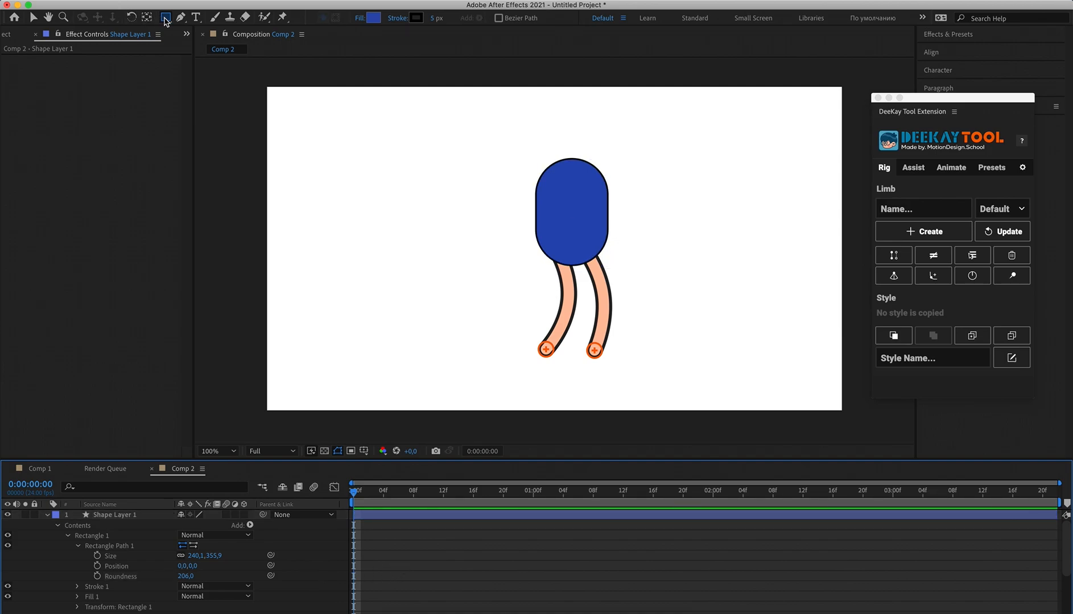
Draw a circular eye on the upper part of the blue body within Shape Layer 1 and fill it white (FFFFFF).
drag(169, 17, 219, 42)
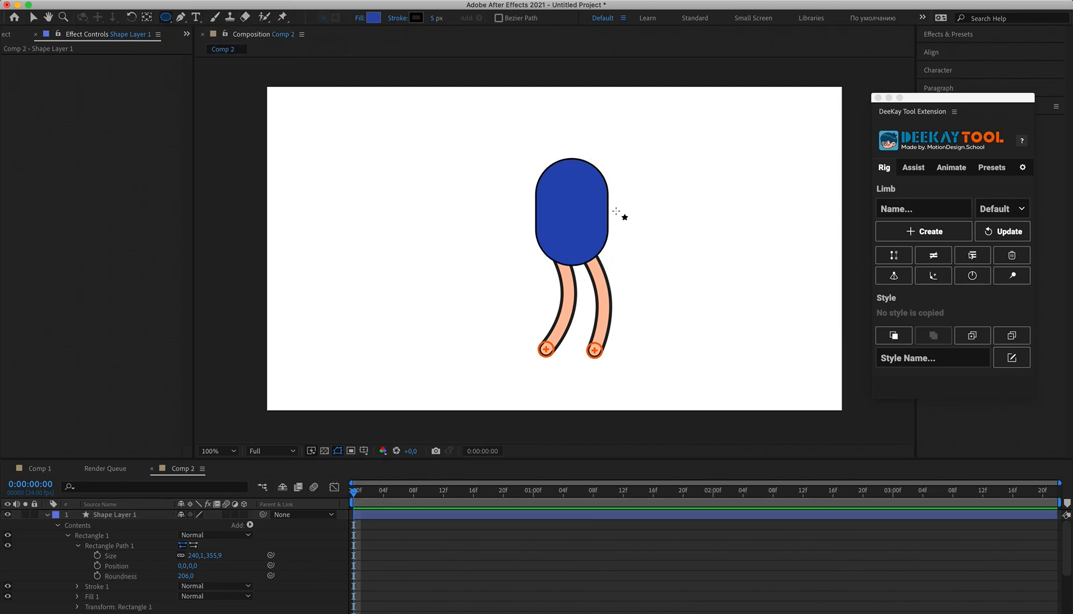
click(150, 514)
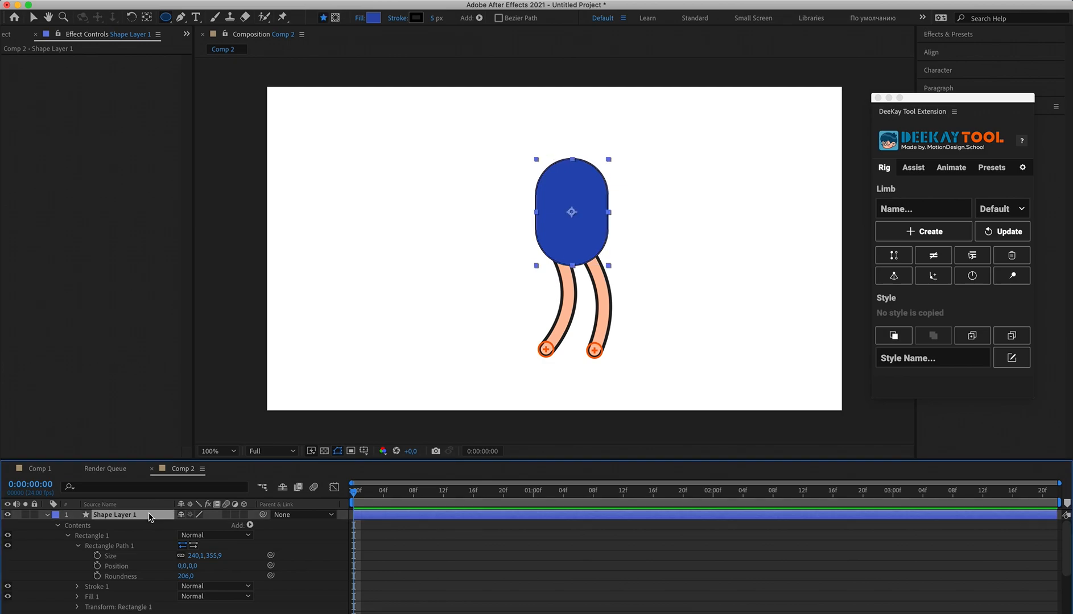
drag(566, 178, 598, 212)
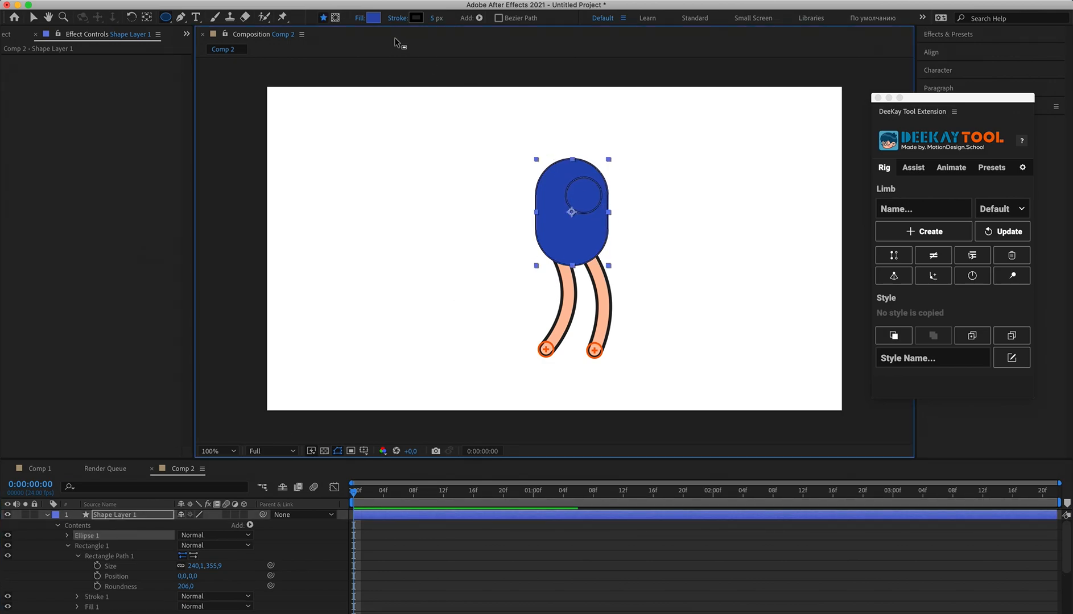
click(374, 17)
drag(202, 396, 43, 342)
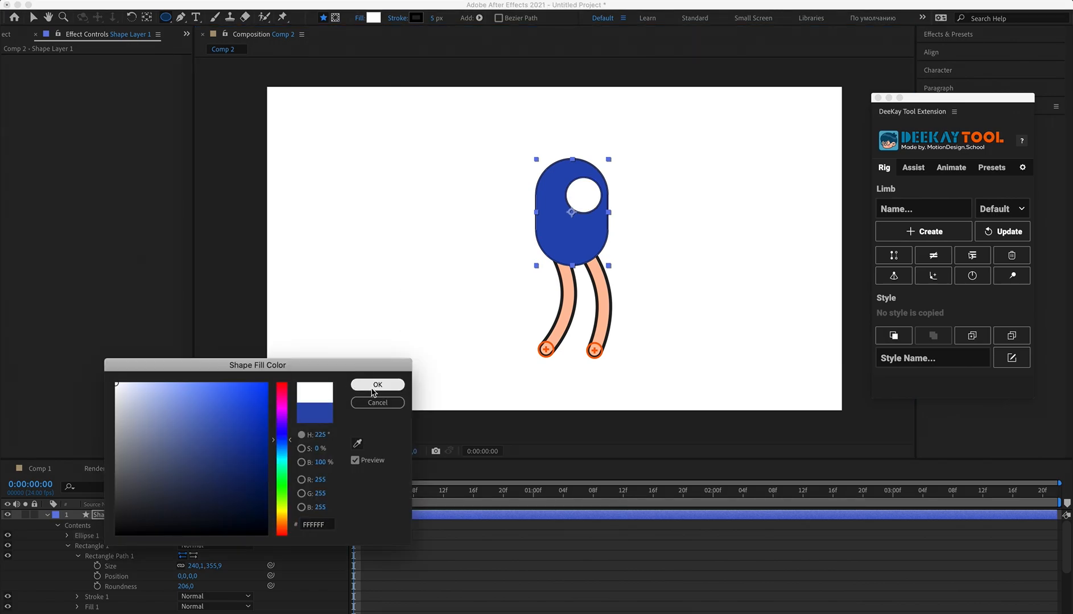
click(377, 384)
Draw a small circular pupil inside the white eye and fill it black.
drag(582, 190, 597, 202)
click(374, 18)
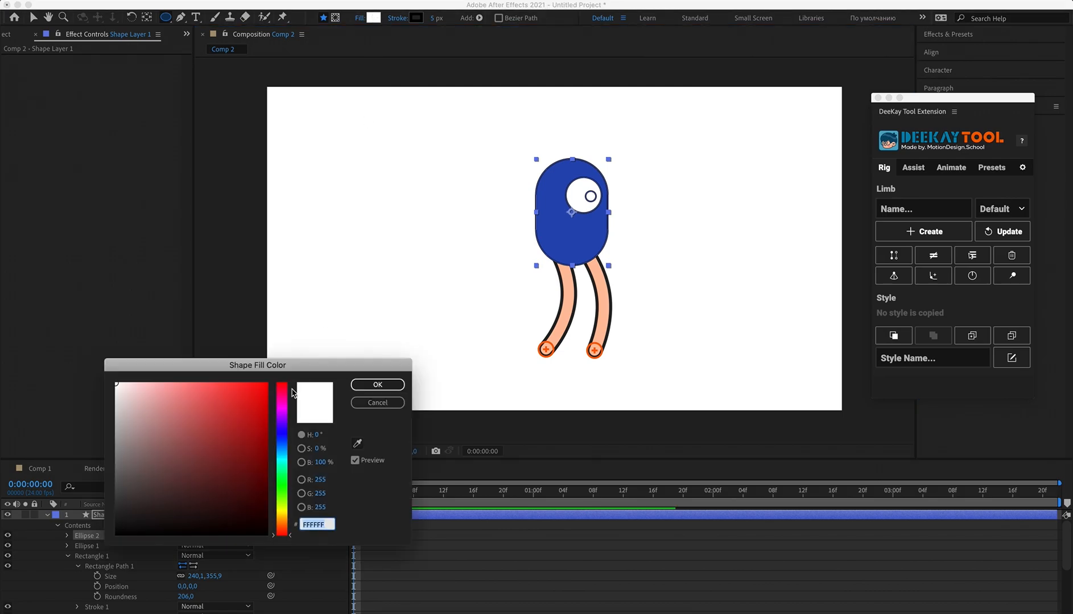
drag(192, 450, 73, 575)
click(395, 385)
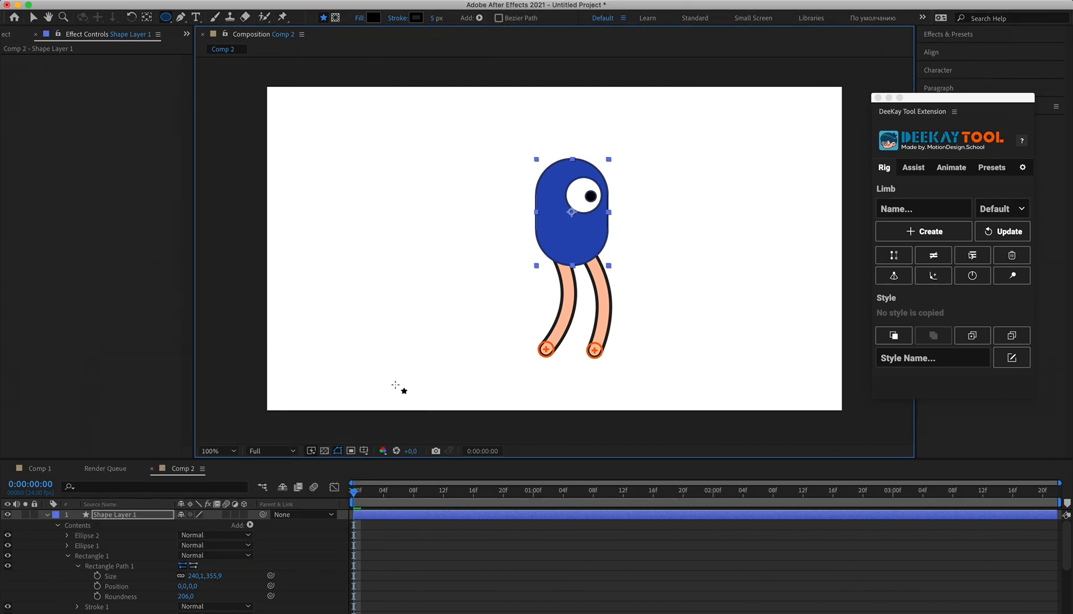
click(510, 570)
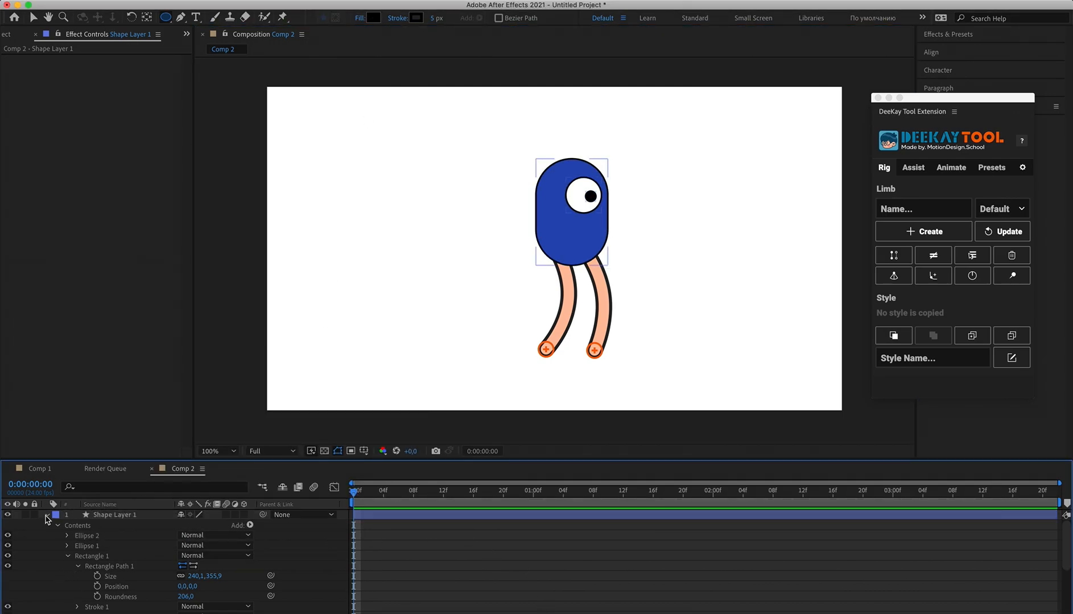
Duplicate both leg limbs with the DeeKay Tool to get a second pair of limbs.
click(48, 519)
click(116, 576)
super+click(133, 546)
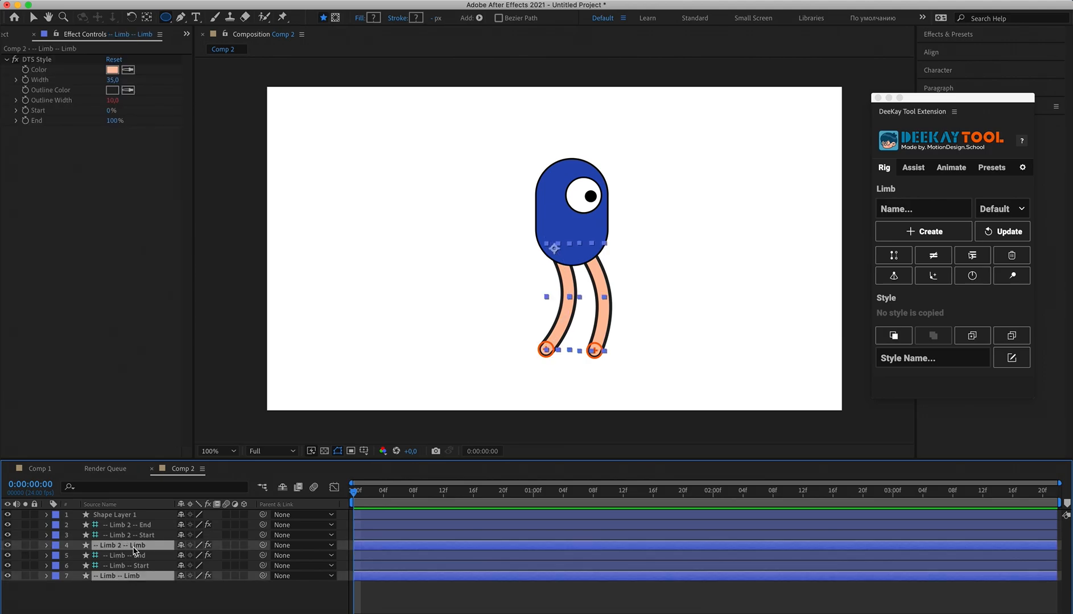
click(894, 255)
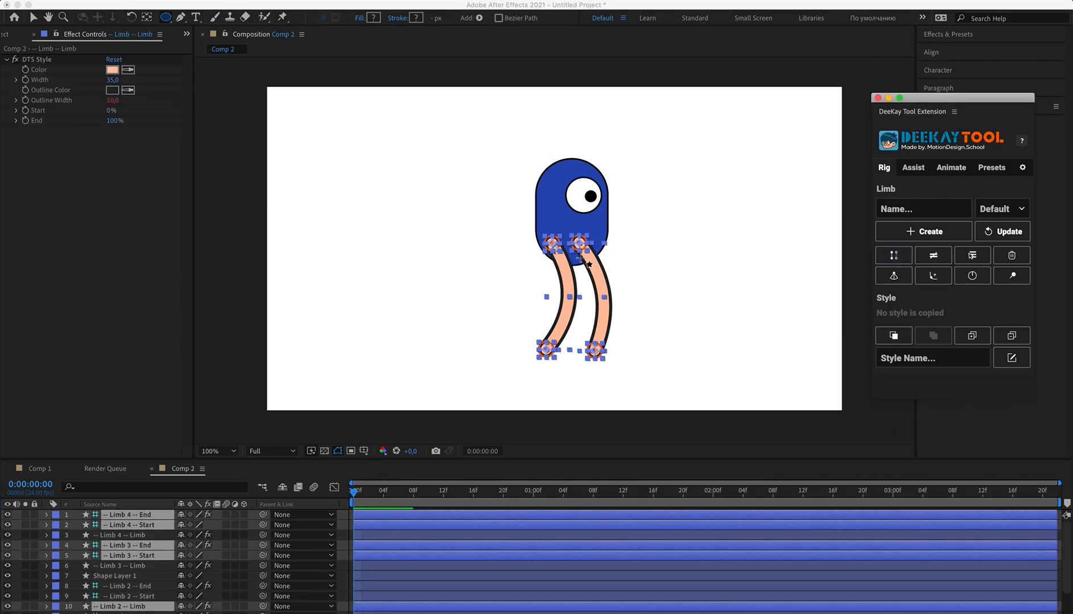
click(33, 17)
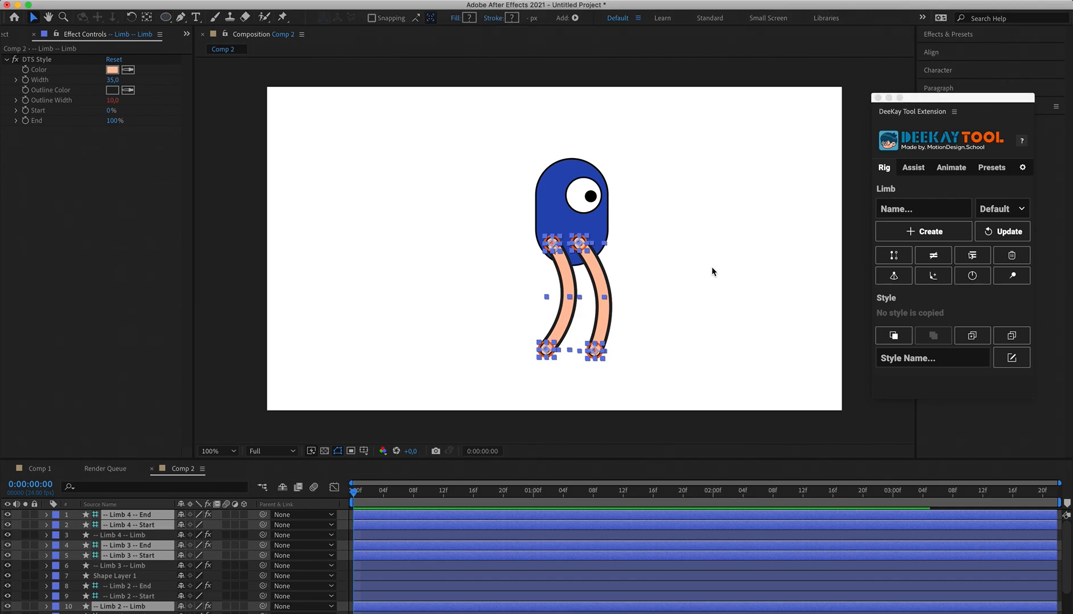
click(712, 271)
Place Limb 3's start and end controllers as an arm on the body's left side and set its Direction to 100%.
drag(551, 243, 556, 203)
drag(545, 348, 526, 255)
click(114, 79)
text(100)
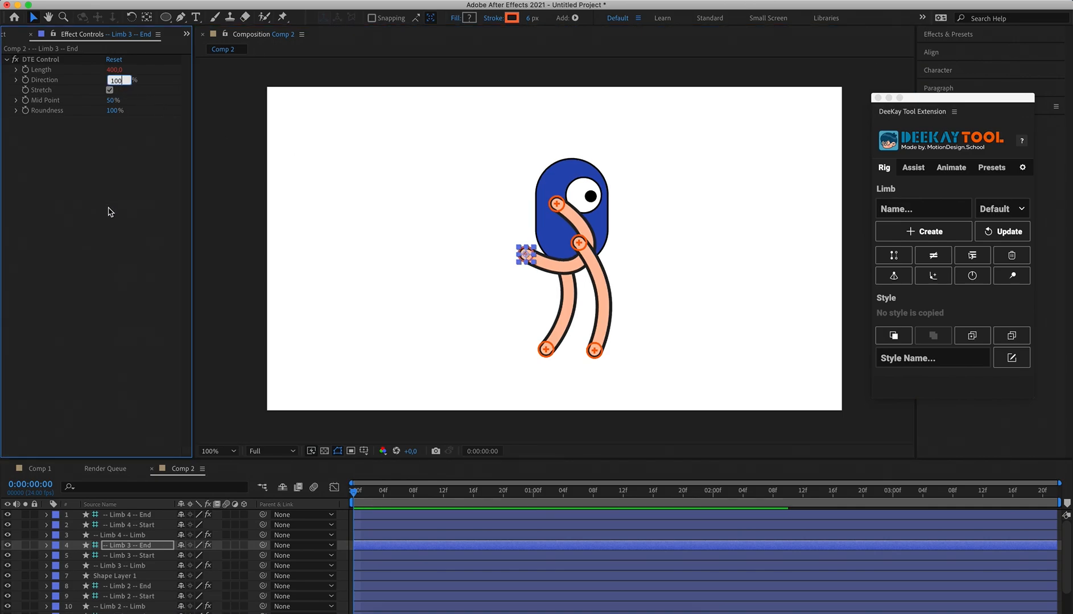
key(Return)
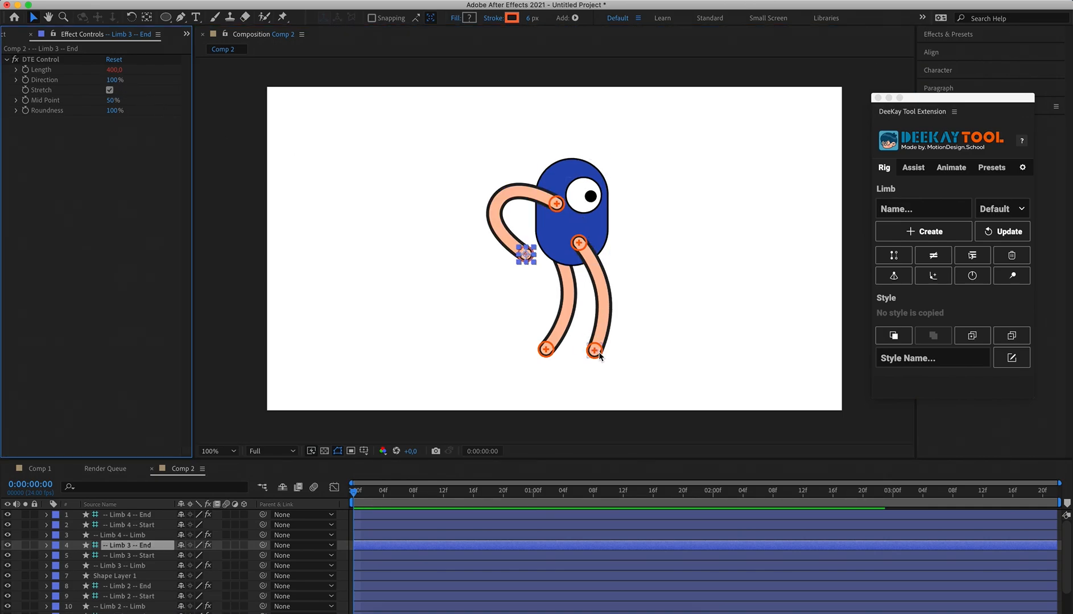
Place Limb 4's controllers as an arm on the body's right side and set its Direction to 100%.
drag(594, 350, 599, 203)
click(603, 219)
click(127, 534)
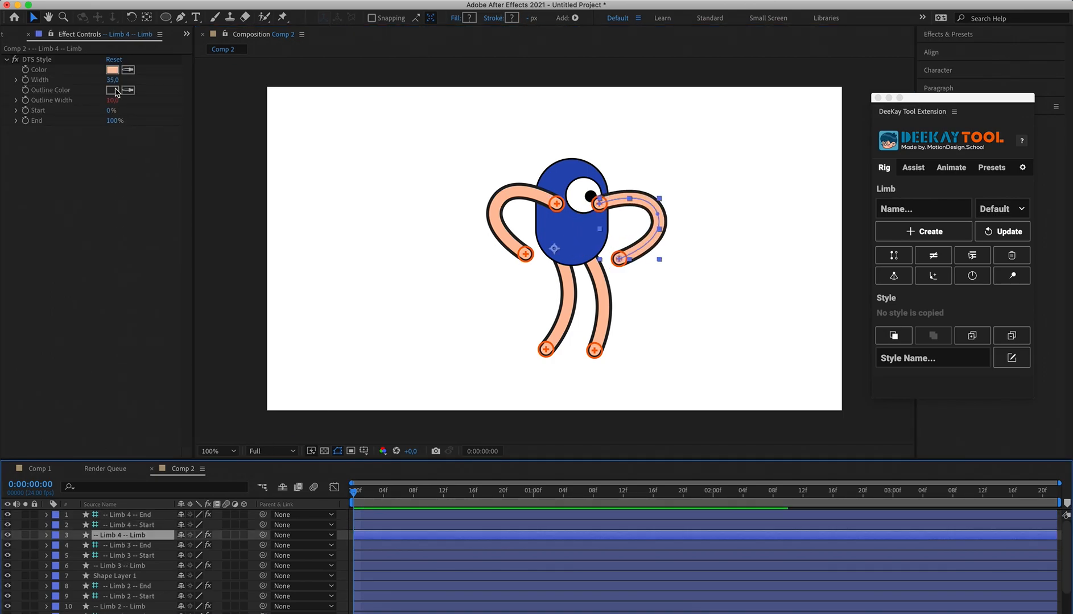
click(110, 517)
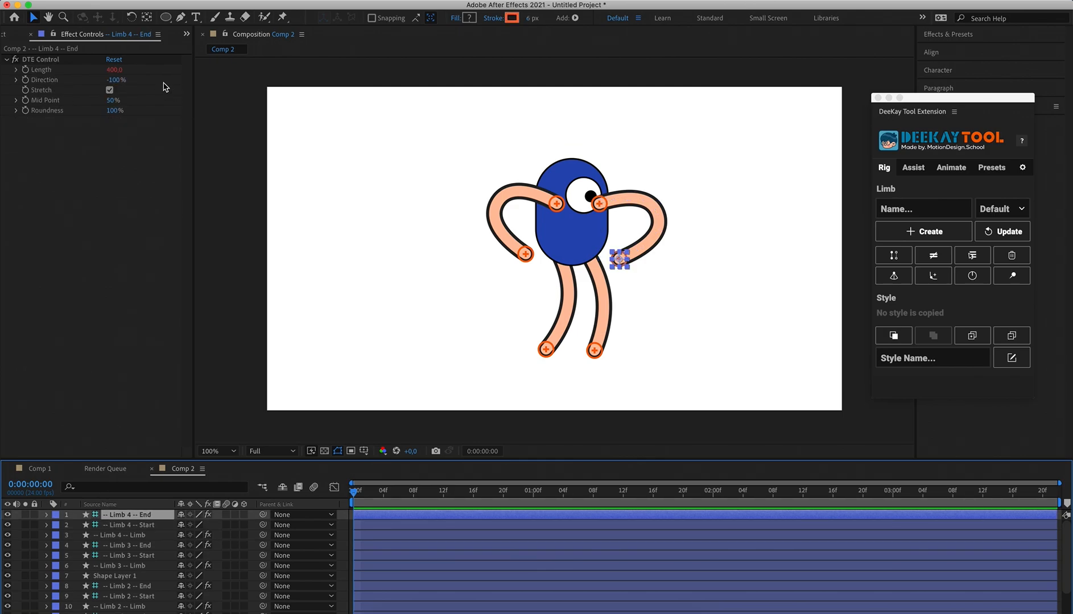
drag(121, 79, 100, 79)
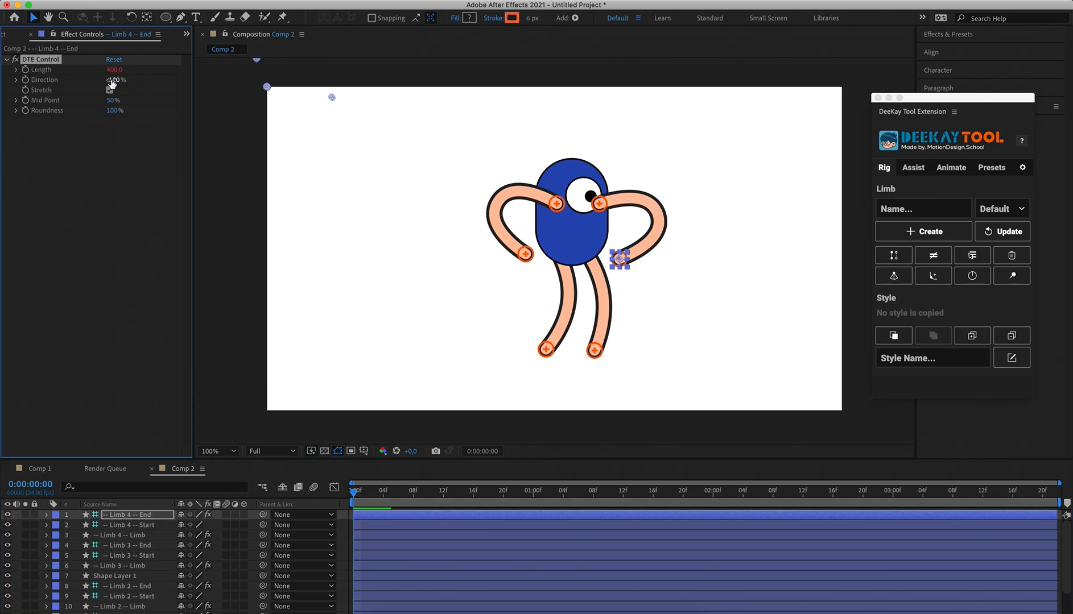
click(114, 80)
text(100)
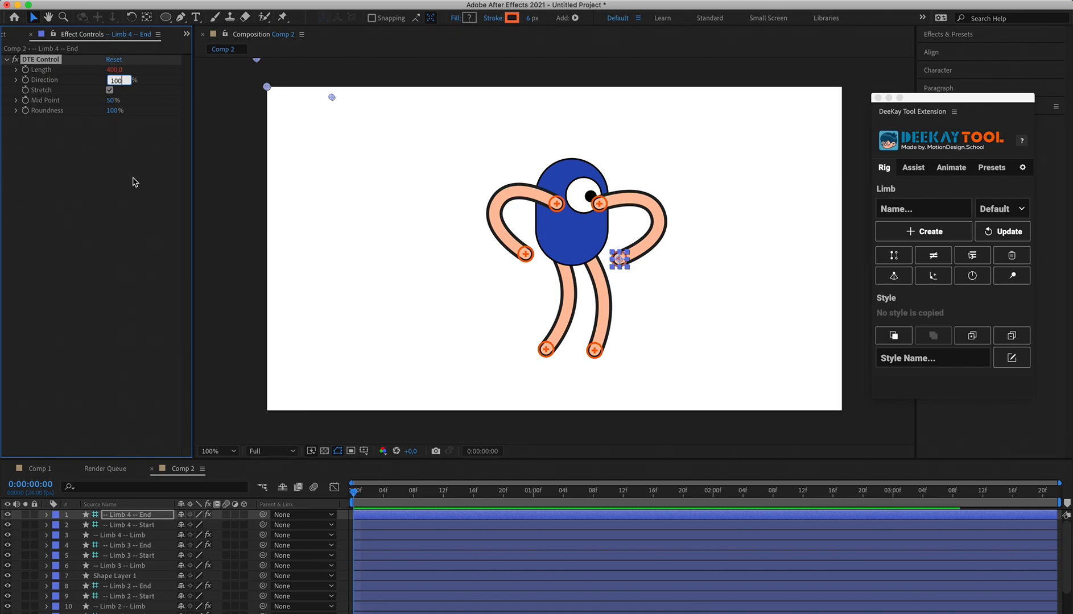
key(Return)
Move Limb 4's end controller farther out from the body and nudge its start controller slightly up.
drag(622, 259, 656, 246)
click(600, 205)
drag(602, 209, 601, 205)
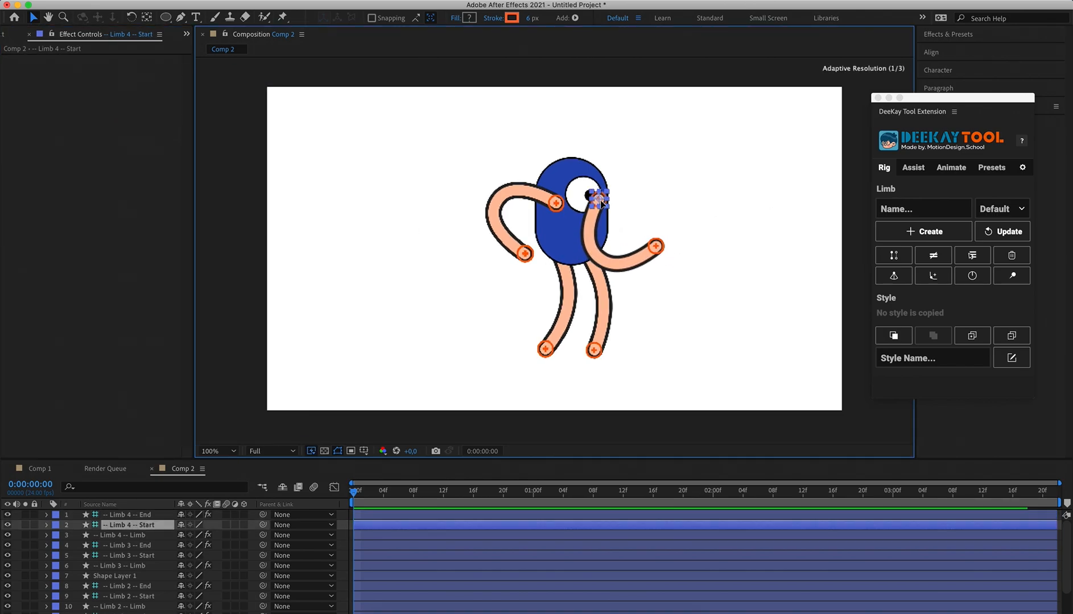
Shorten the right arm by setting the Limb 4 end controller's Length to 200.
click(133, 546)
click(131, 535)
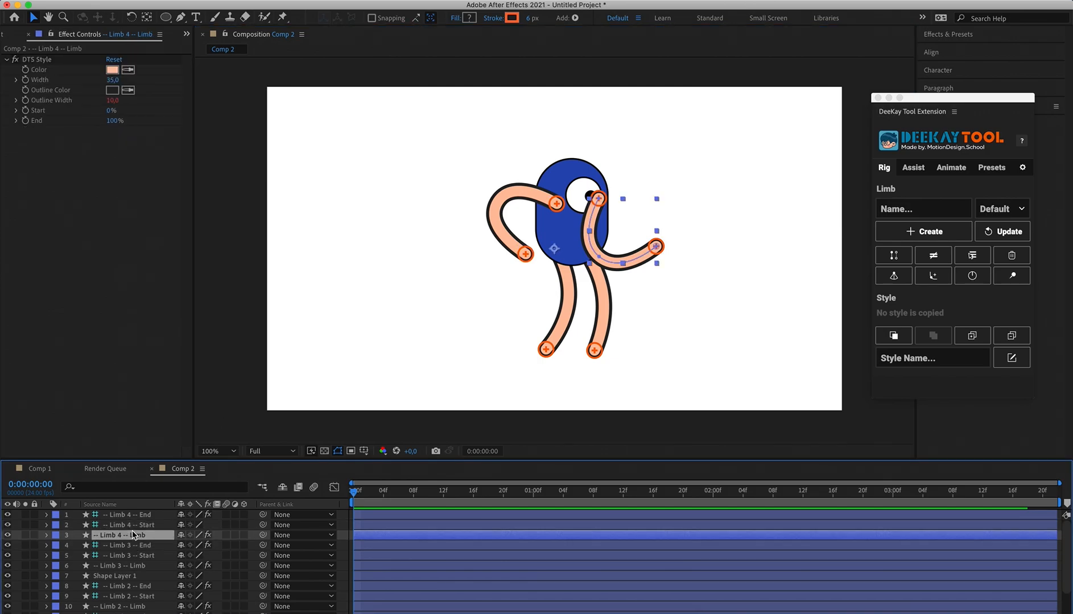
click(139, 515)
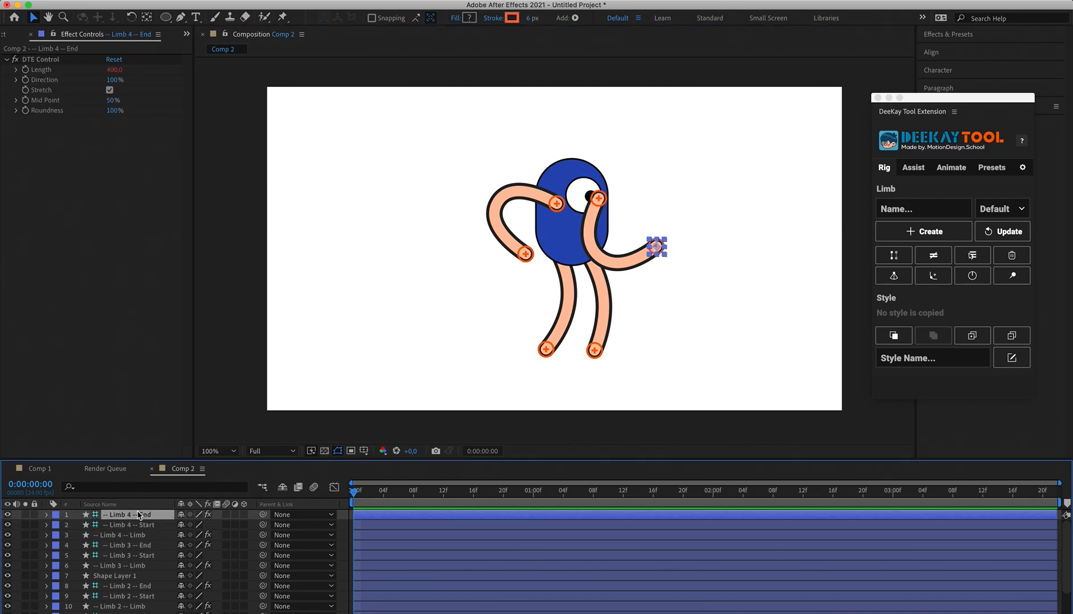
click(114, 70)
text(200)
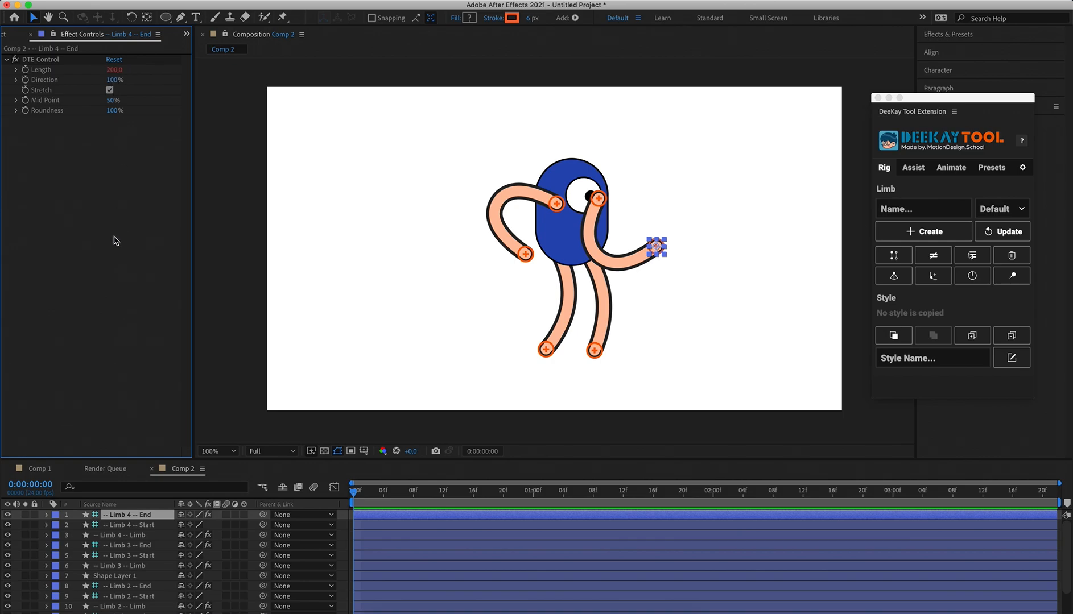
key(Return)
Shorten the left arm by setting the Limb 3 end controller's Length to 200.
click(134, 566)
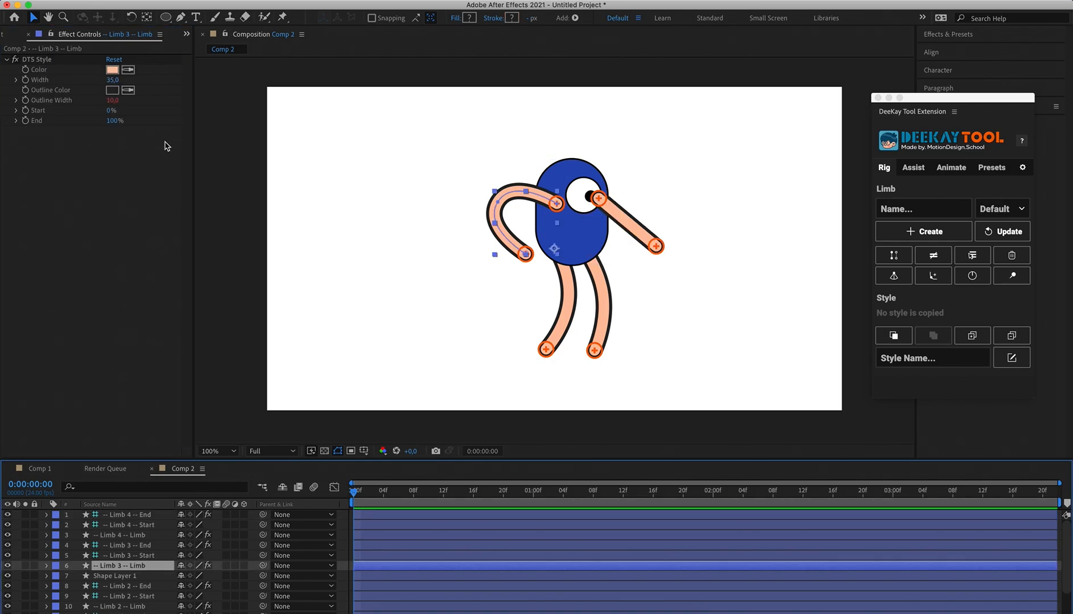
click(143, 546)
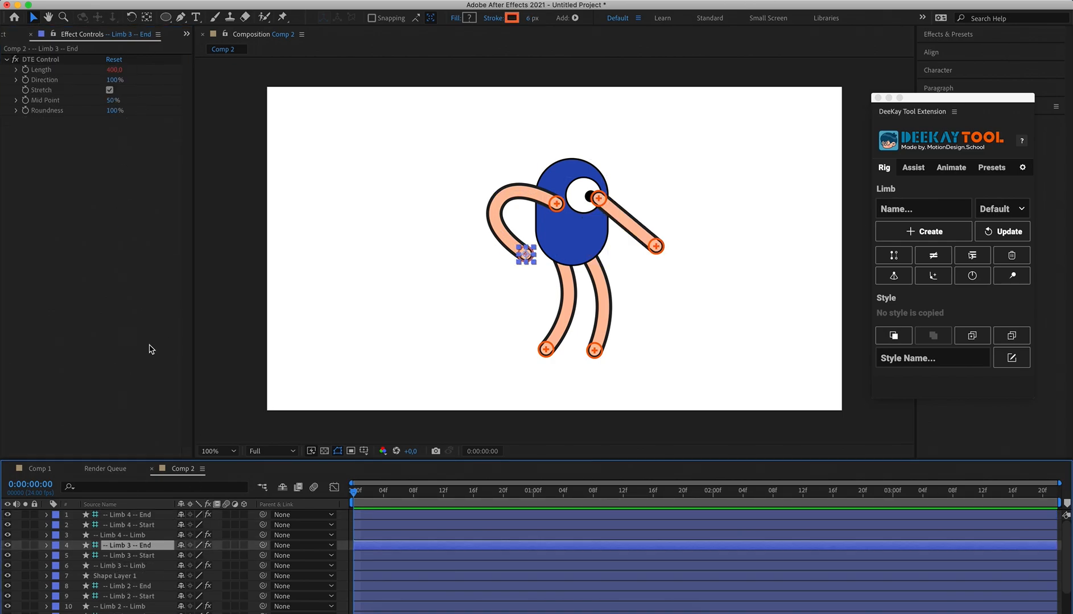
click(115, 70)
text(200)
key(Return)
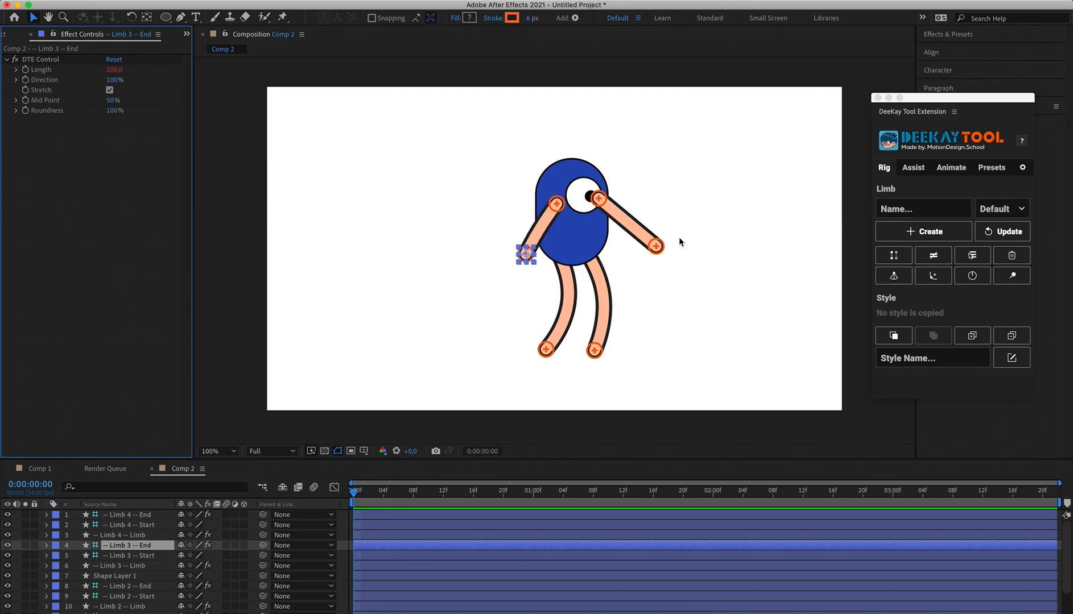
Reposition both arms' controllers so the shoulders sit lower on the body and the slightly bent arms spread outward.
drag(655, 246, 627, 243)
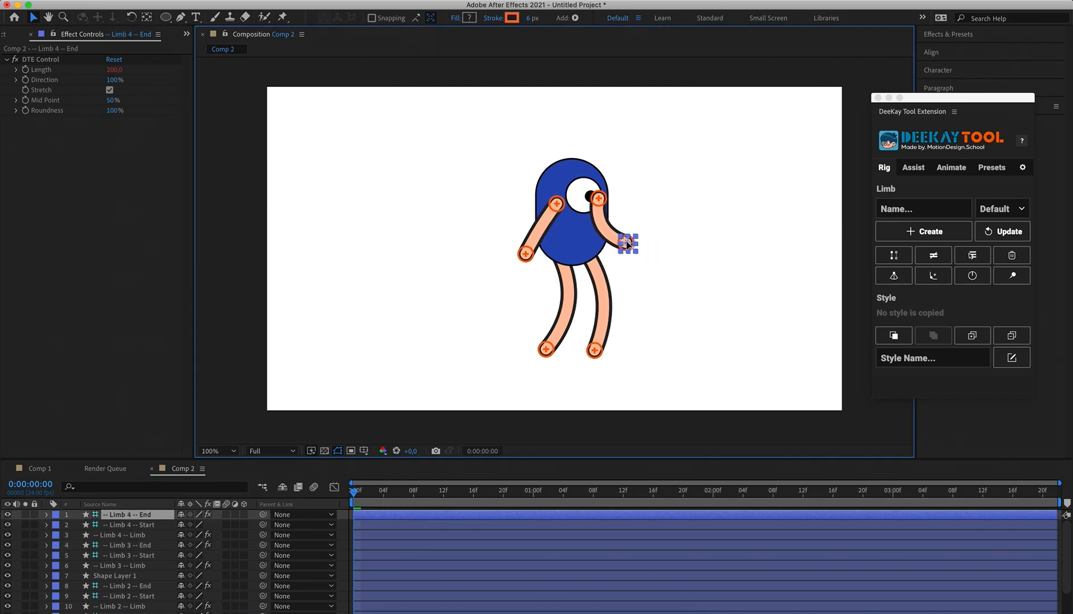
click(556, 204)
drag(556, 198, 550, 216)
click(594, 201)
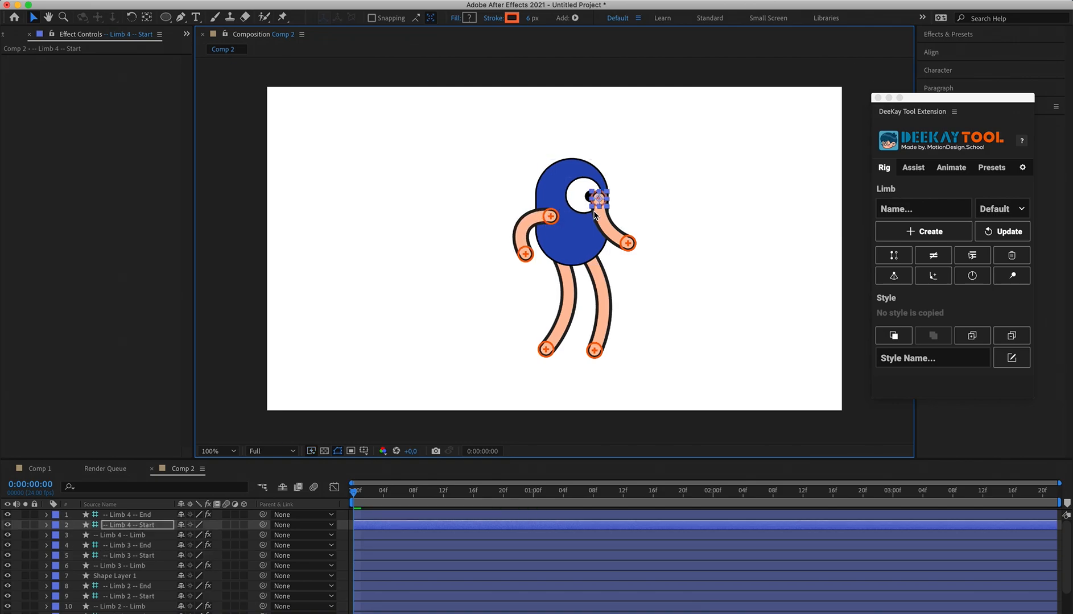
drag(598, 197, 635, 252)
click(629, 243)
click(523, 254)
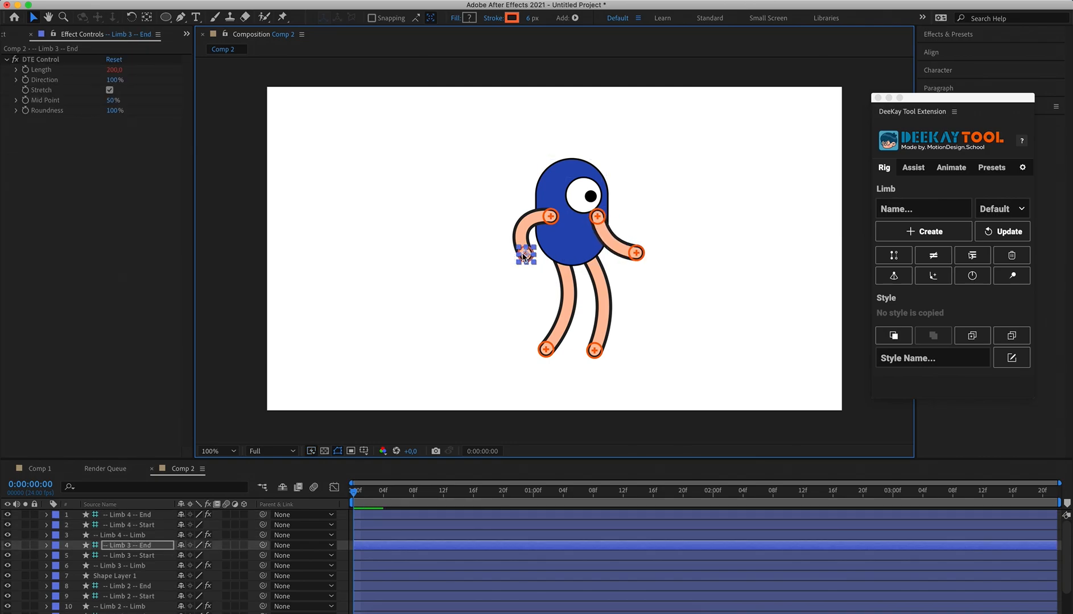
drag(522, 255, 509, 255)
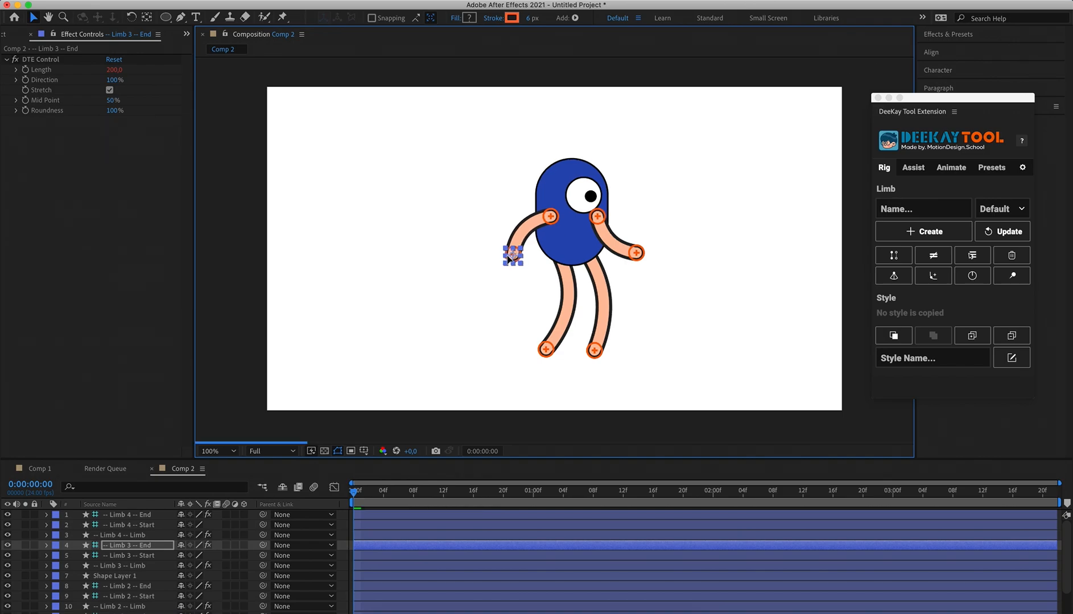
Move the two legs' end controllers apart to widen the character's stance.
click(543, 350)
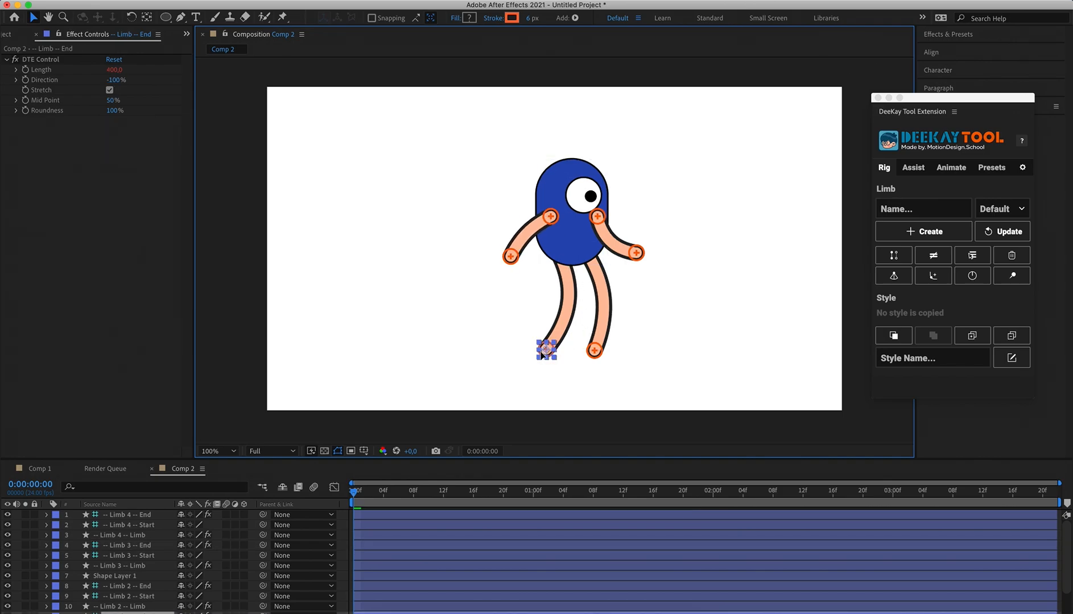
drag(543, 352, 531, 353)
drag(599, 355, 620, 358)
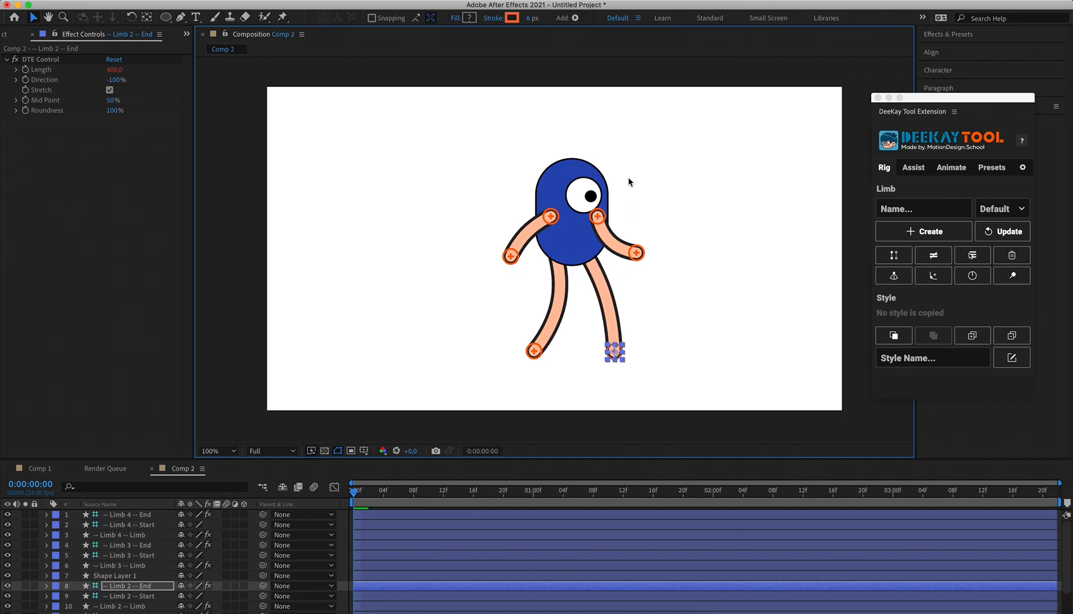
Move the three Limb 4 layers to the bottom of the layer stack so the right arm sits behind the body.
click(597, 216)
shift+click(636, 252)
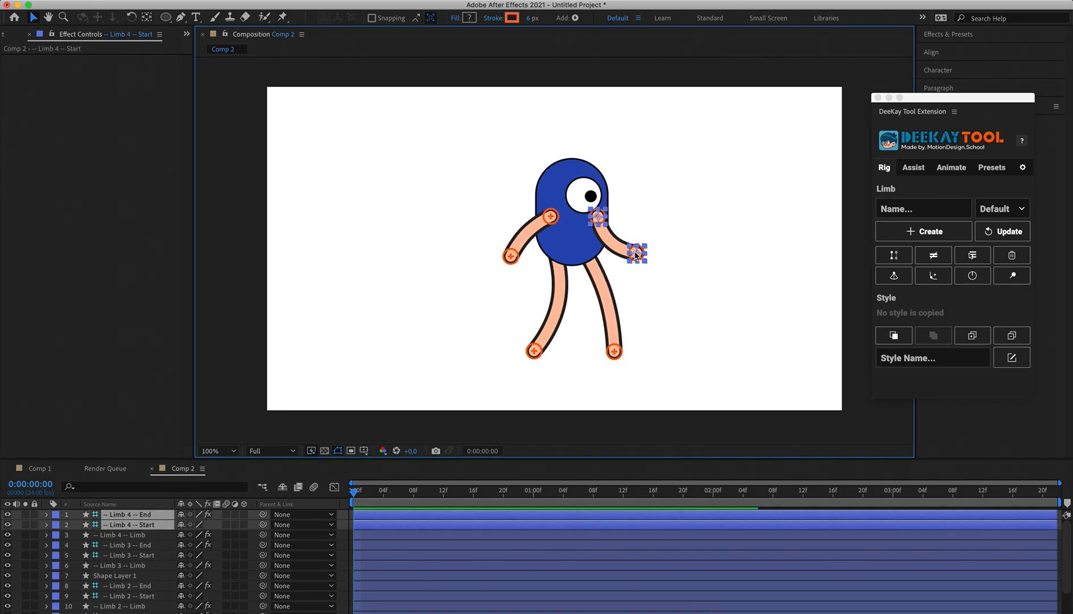
shift+click(134, 535)
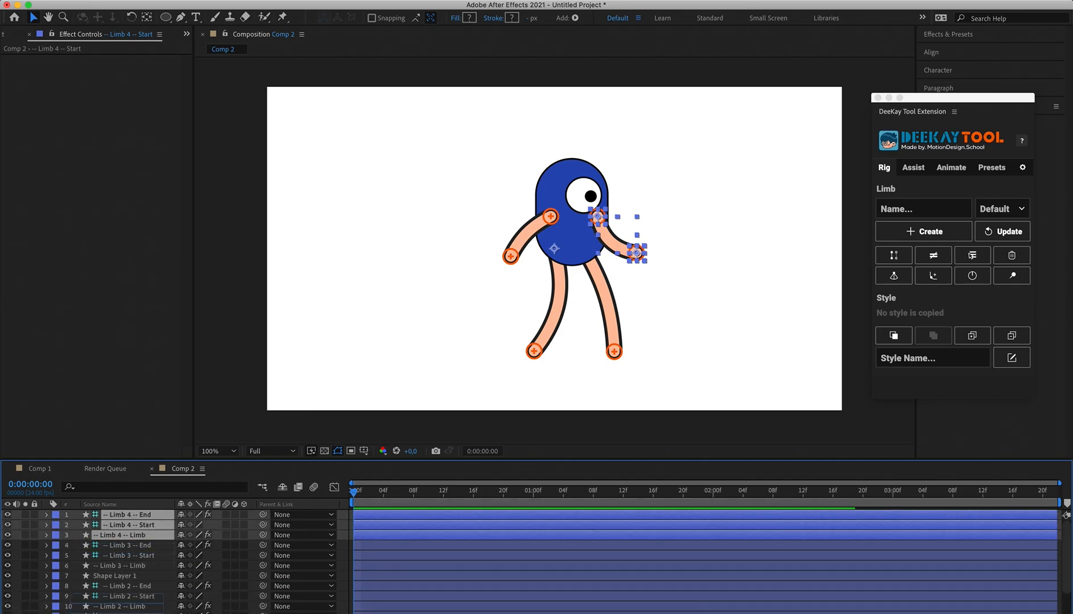
drag(118, 603, 146, 611)
click(739, 237)
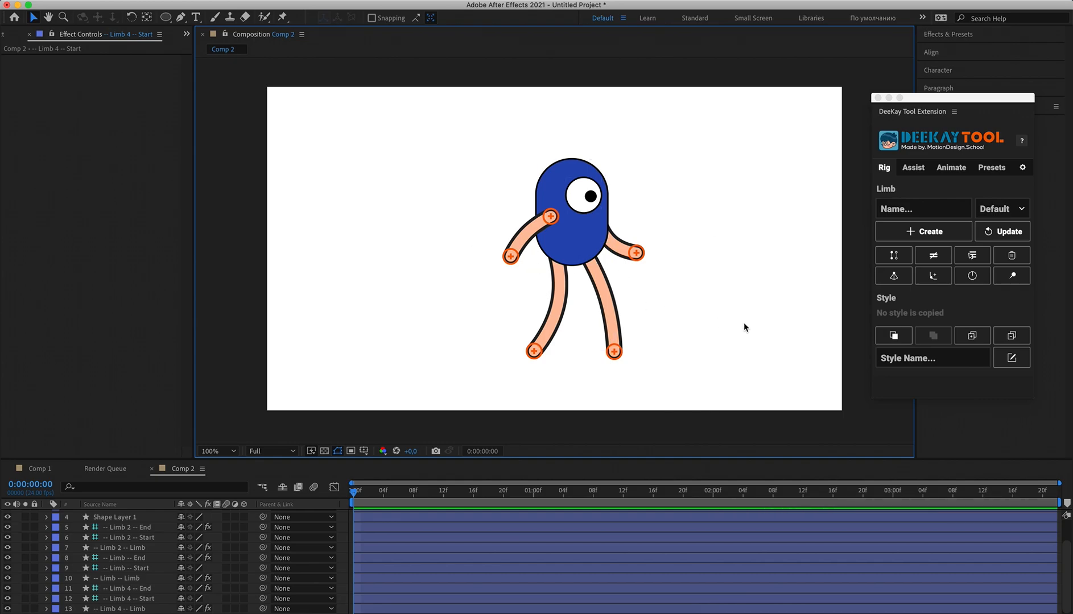
Set the right leg limb's Outline Width to 5.
click(614, 310)
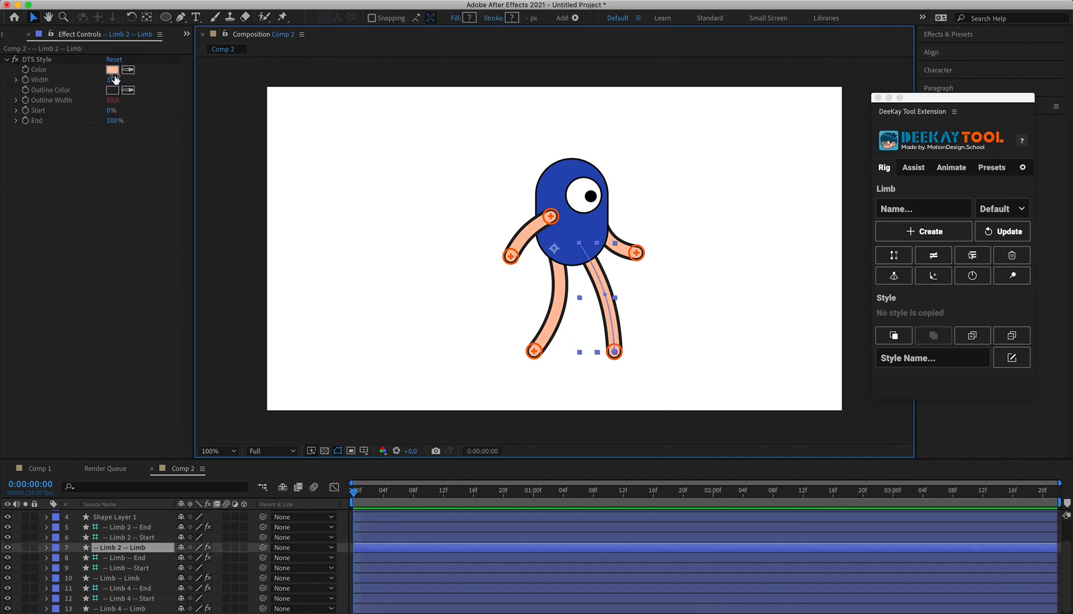
click(116, 101)
text(5)
click(131, 225)
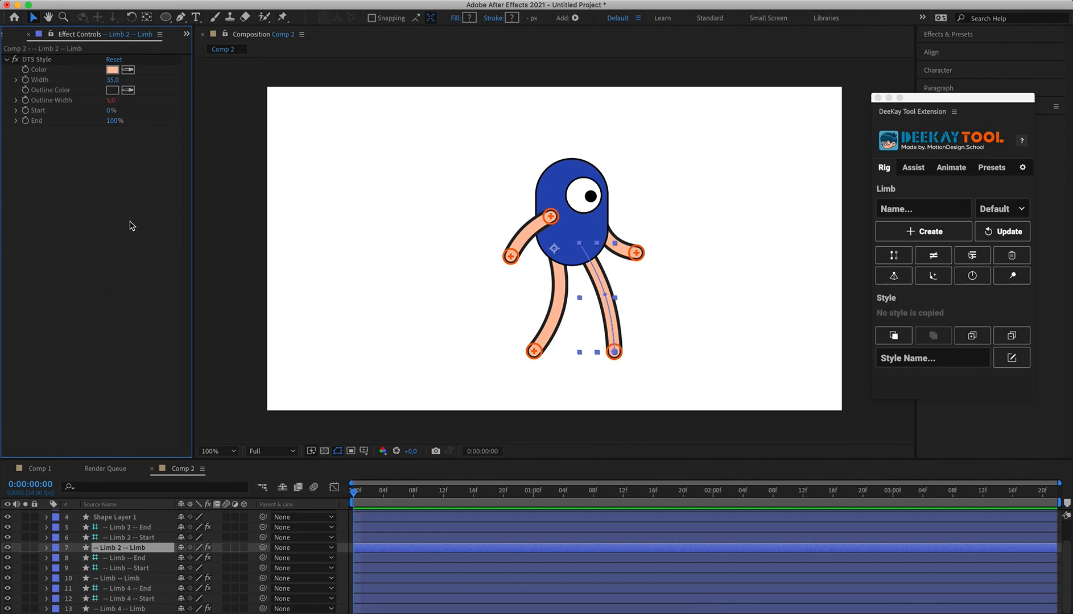
Set the left leg limb's Outline Width to 5.
click(566, 297)
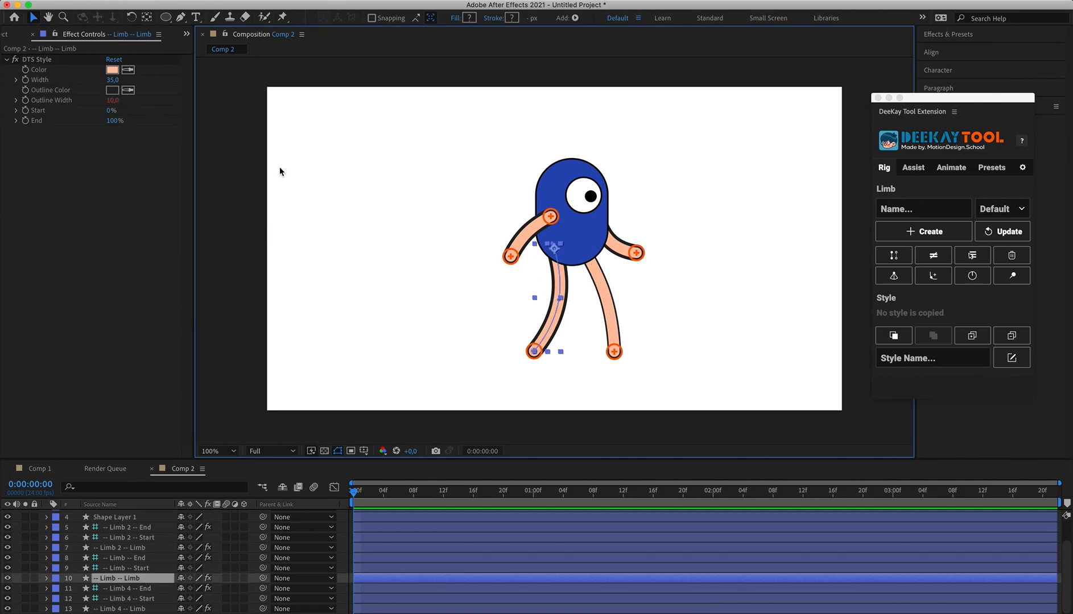
click(112, 101)
text(5)
click(164, 216)
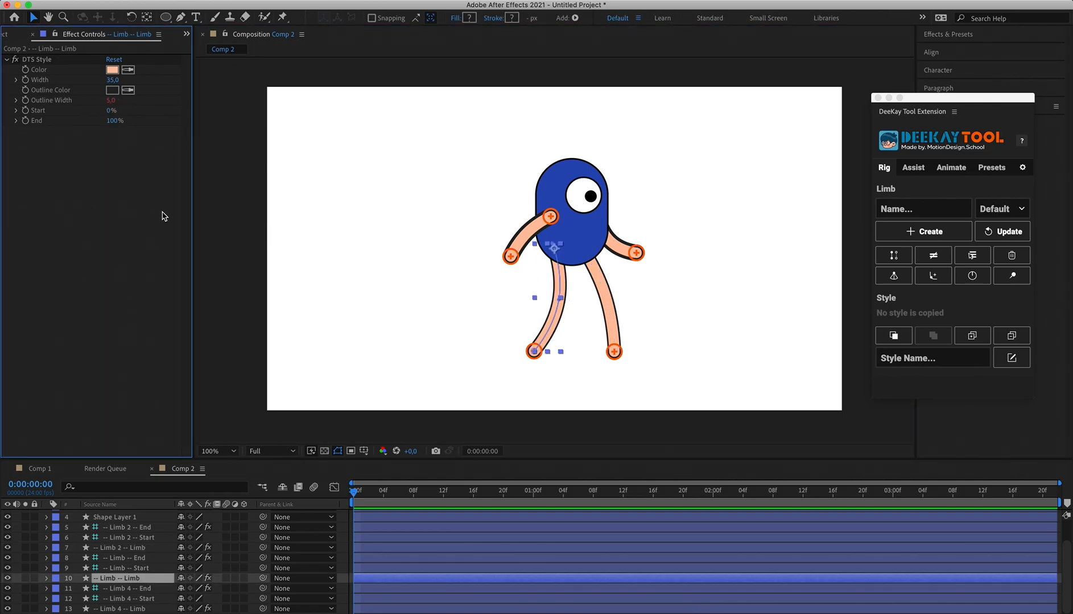
Set the Outline Width of the left and right arm limbs to 5.
click(533, 230)
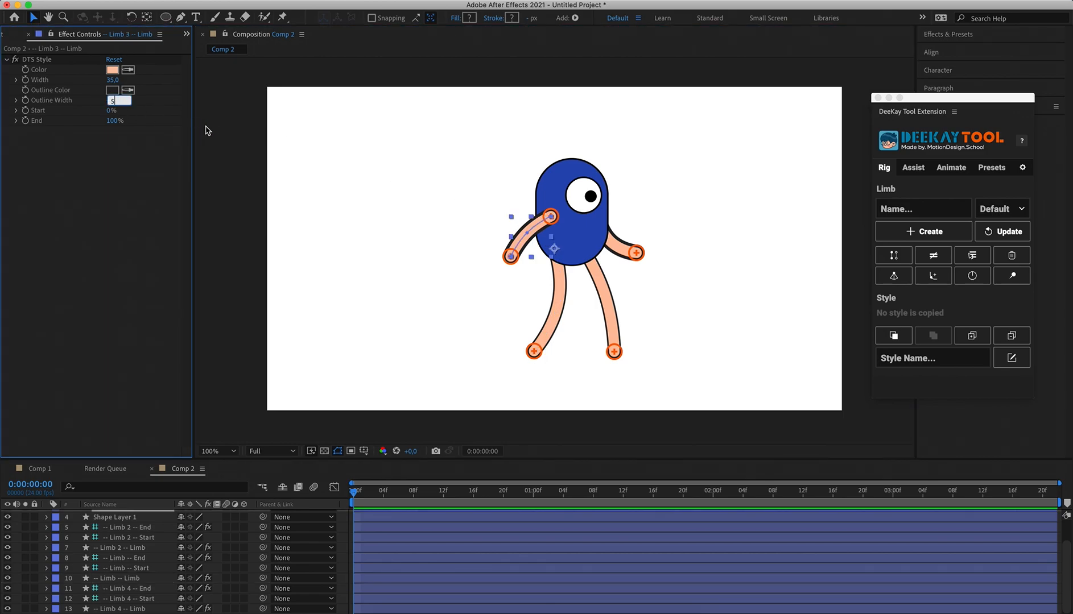
click(847, 226)
click(622, 249)
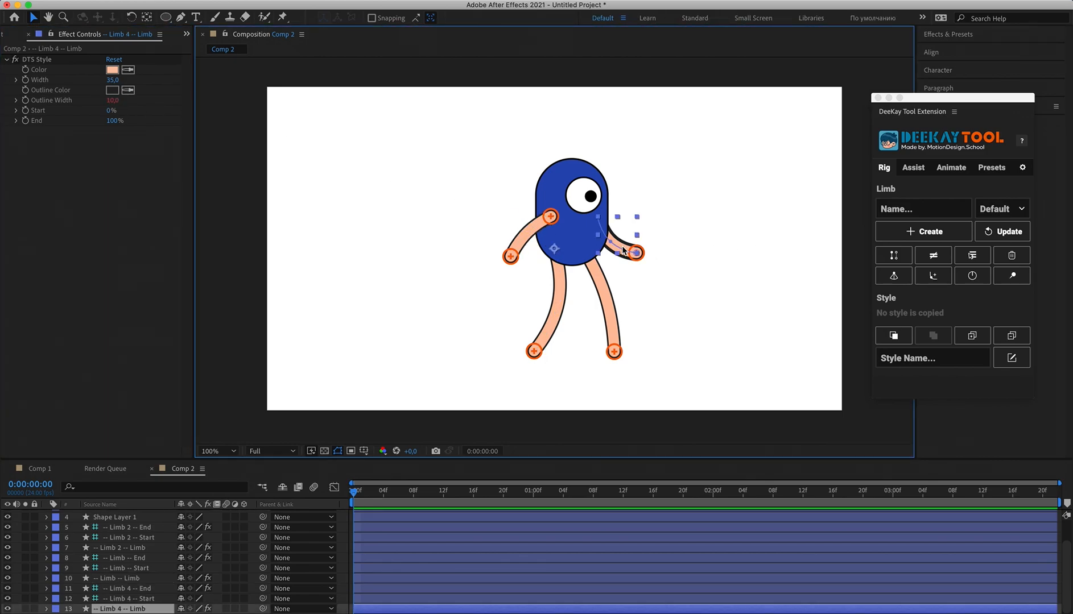
click(111, 100)
text(5)
click(213, 113)
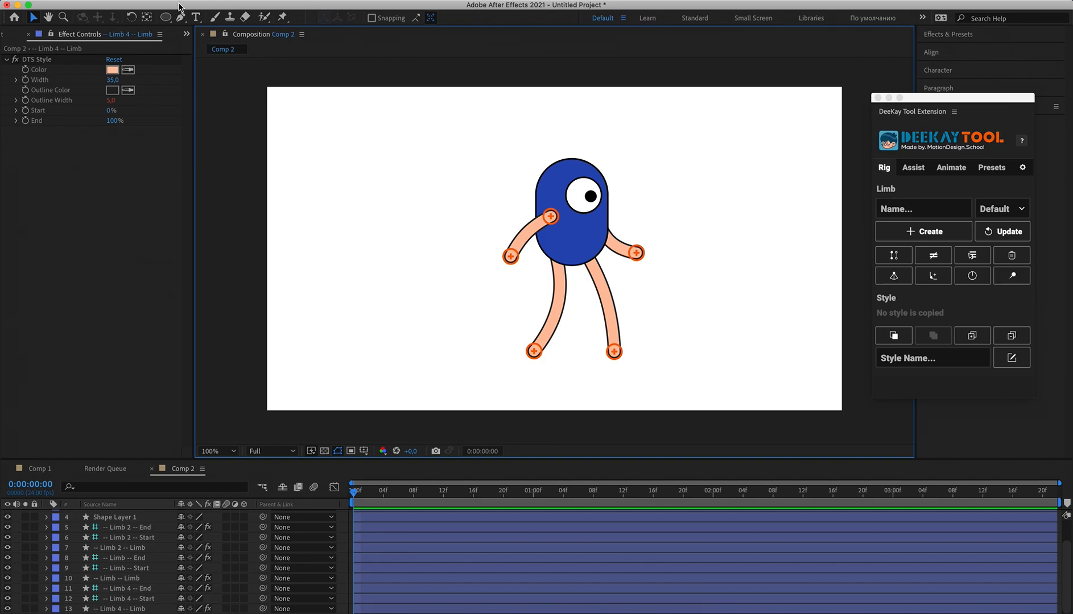
Draw a small black rectangle as a foot just below the left leg's end controller.
drag(168, 21, 205, 14)
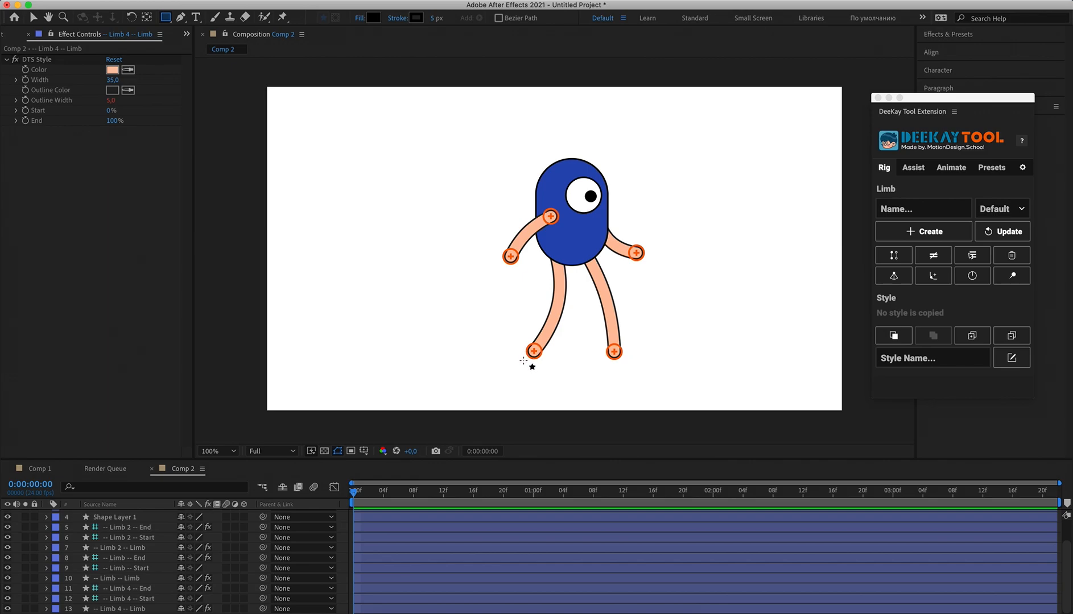
drag(522, 361, 555, 374)
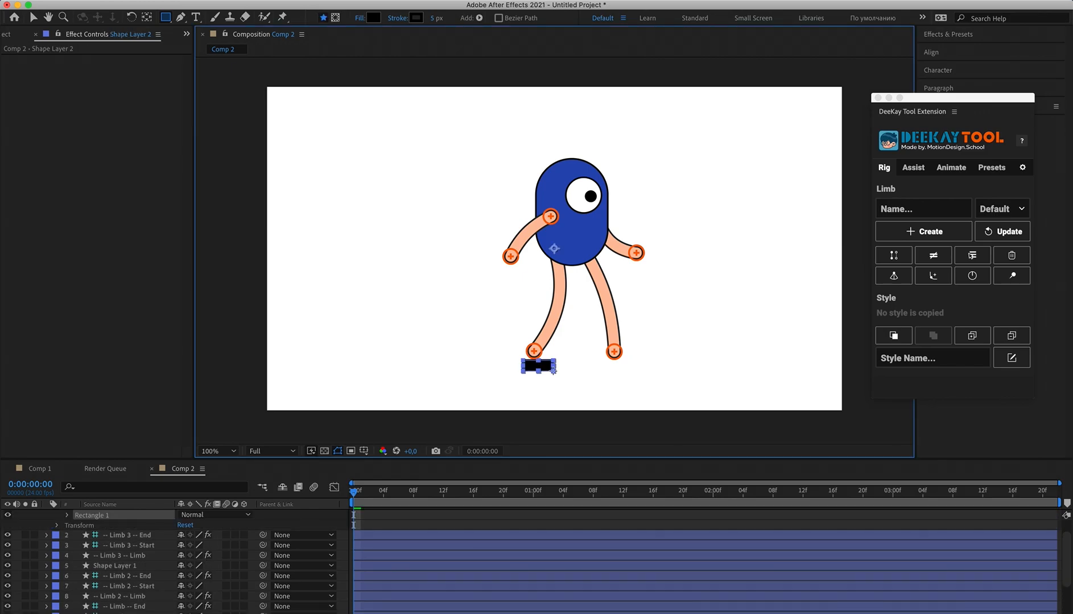
click(407, 530)
key(v)
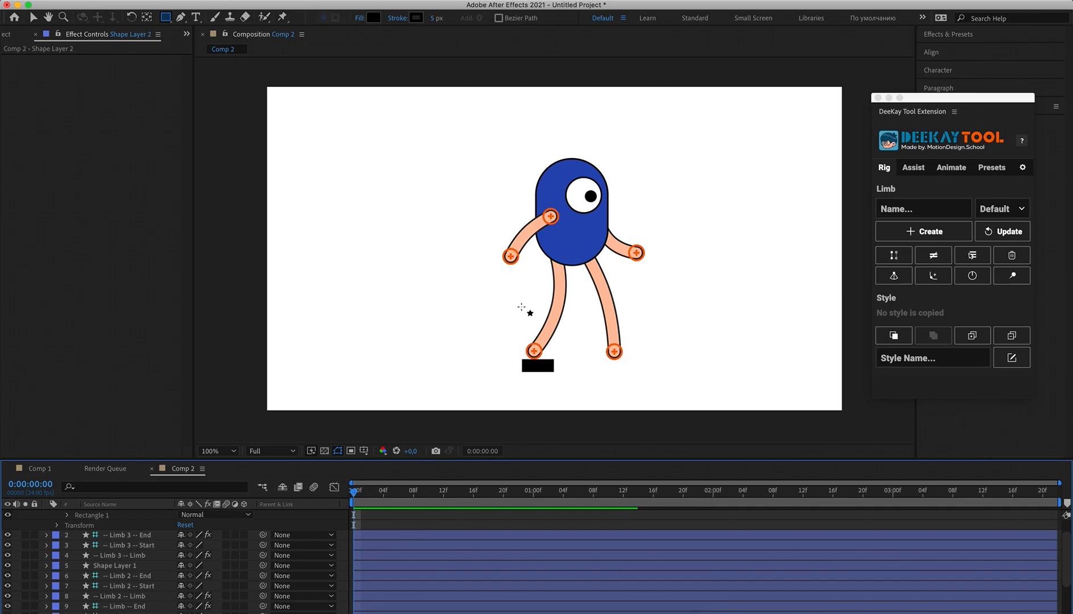
Move the foot's shape layer directly above the Limb -- End layer and parent it to that controller.
click(534, 351)
scroll(55, 517, up, 1)
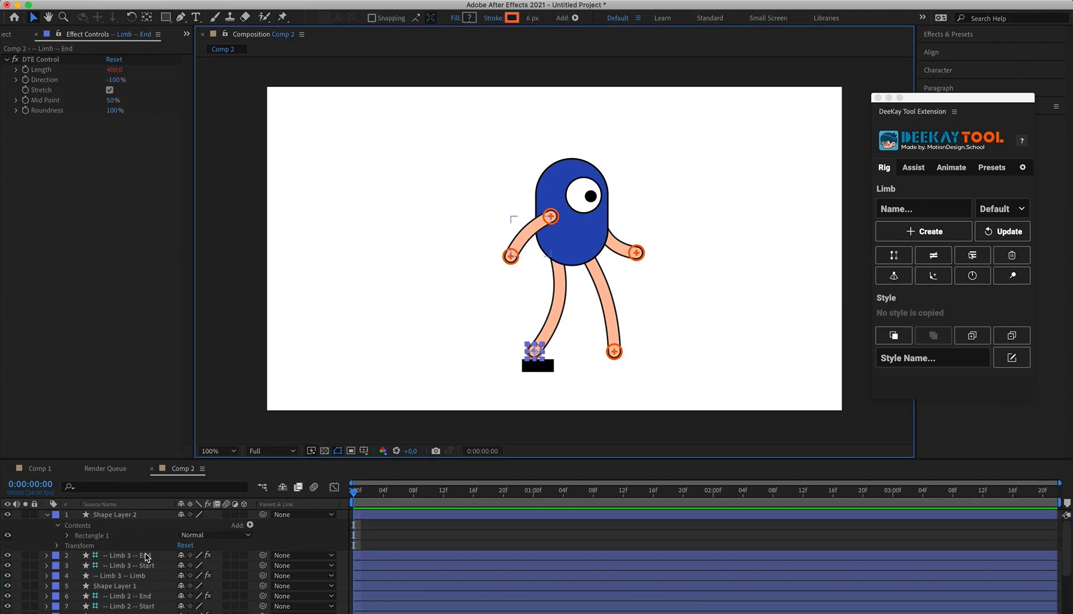
click(47, 515)
drag(147, 515, 141, 592)
drag(263, 586, 121, 600)
click(120, 597)
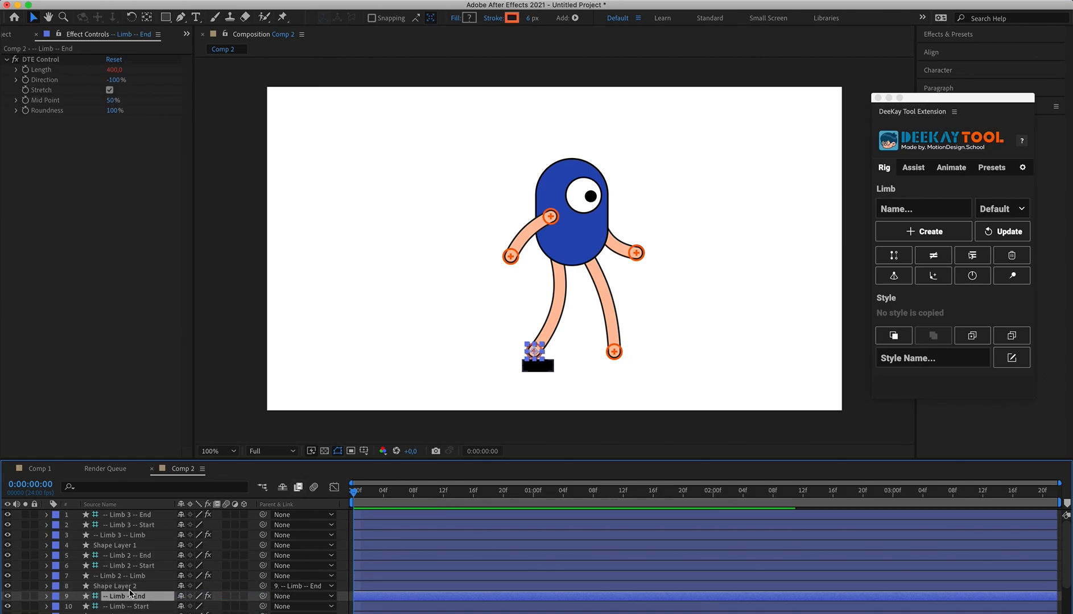
Nudge the foot rectangle up and slightly to the right so it covers the end of the left leg.
click(127, 587)
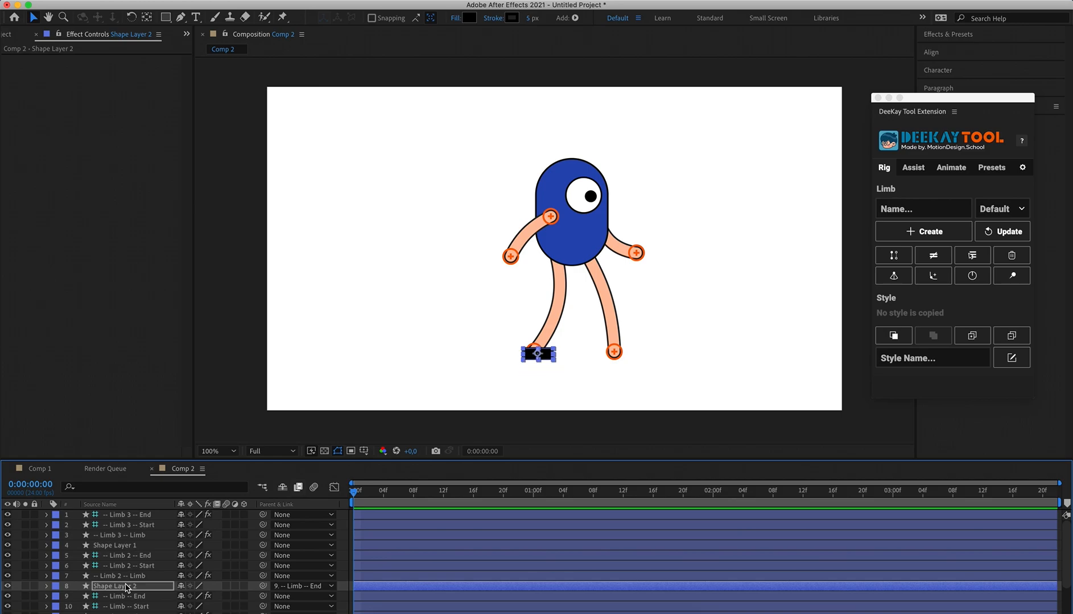
key(Left)
key(Left)
key(Left)
key(Left)
key(Left)
key(Left)
key(Down)
click(263, 419)
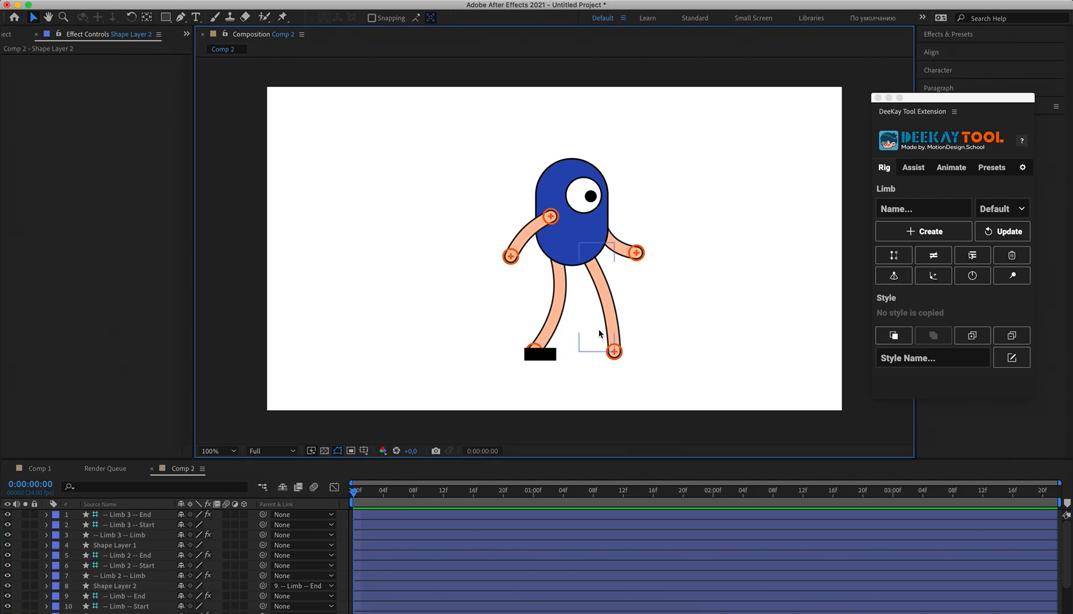
Duplicate the foot rectangle and shift the copy horizontally to the end of the right leg.
click(914, 244)
click(549, 362)
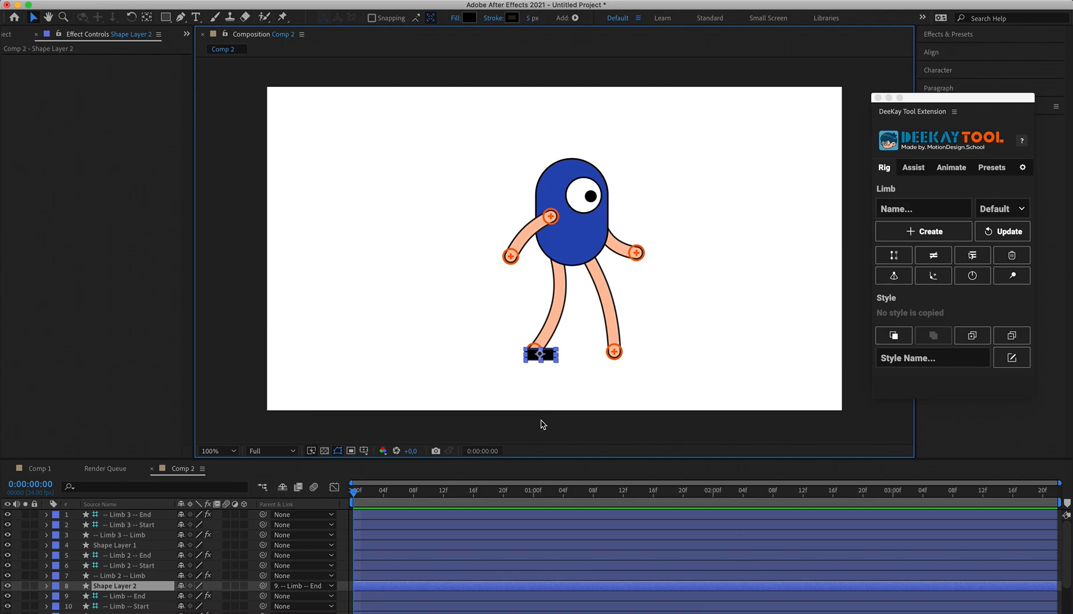
key(Return)
key(ctrl+d)
key(shift+Right)
key(shift+Right)
key(shift+Right)
key(shift+Right)
key(shift+Right)
key(shift+Right)
key(shift+Right)
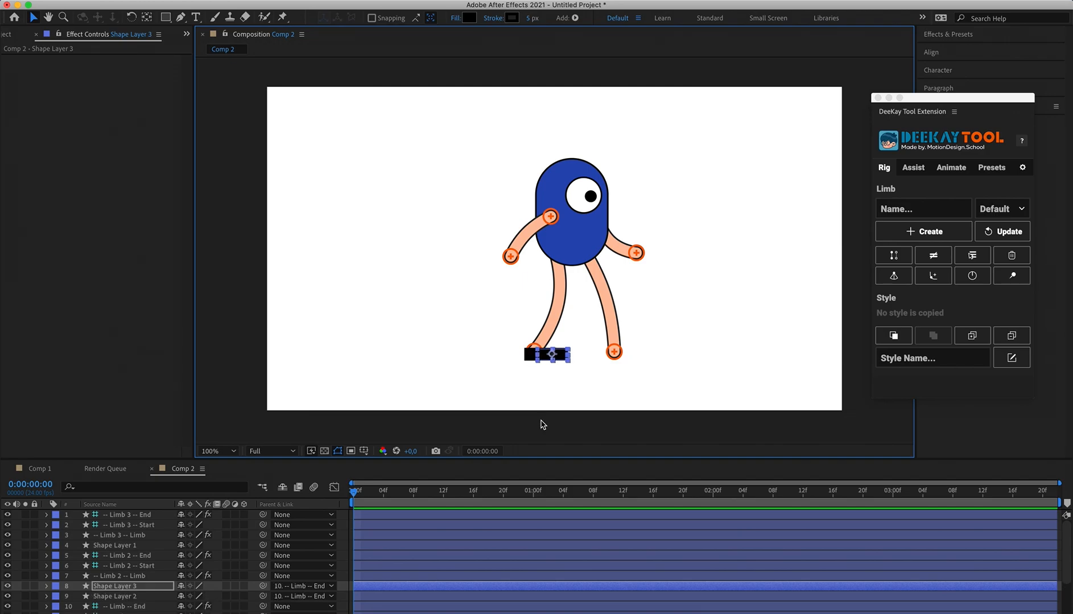
key(shift+Right)
key(shift+Right)
key(shift+Right)
key(shift+Right)
key(shift+Right)
key(shift+Right)
Move the duplicated foot layer down the layer stack, directly above the Limb 4 -- End layer.
click(126, 586)
key(ctrl+shift+bracketleft)
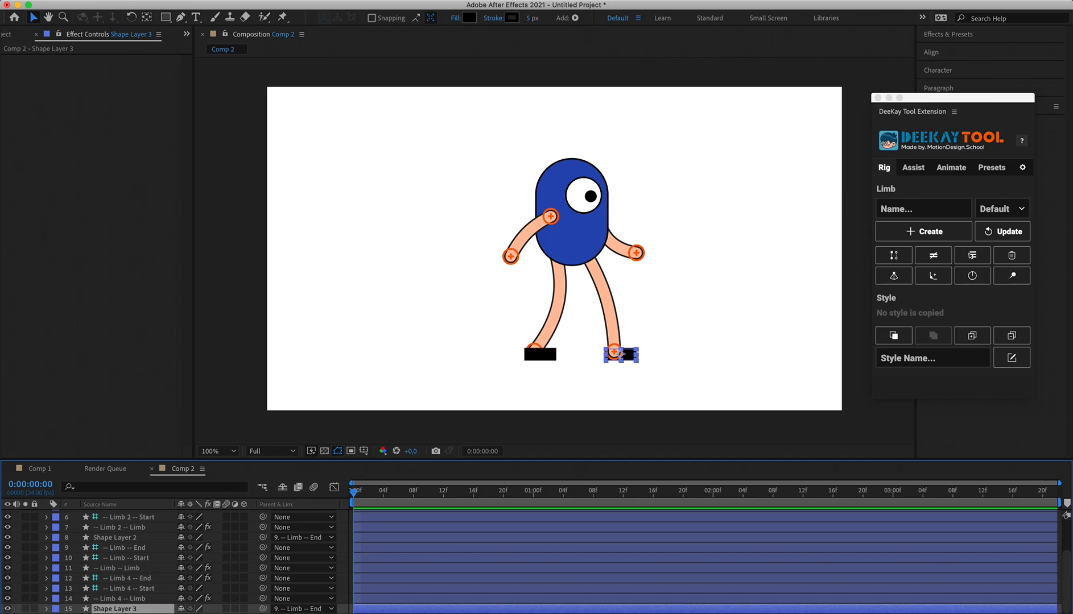
drag(130, 609, 149, 580)
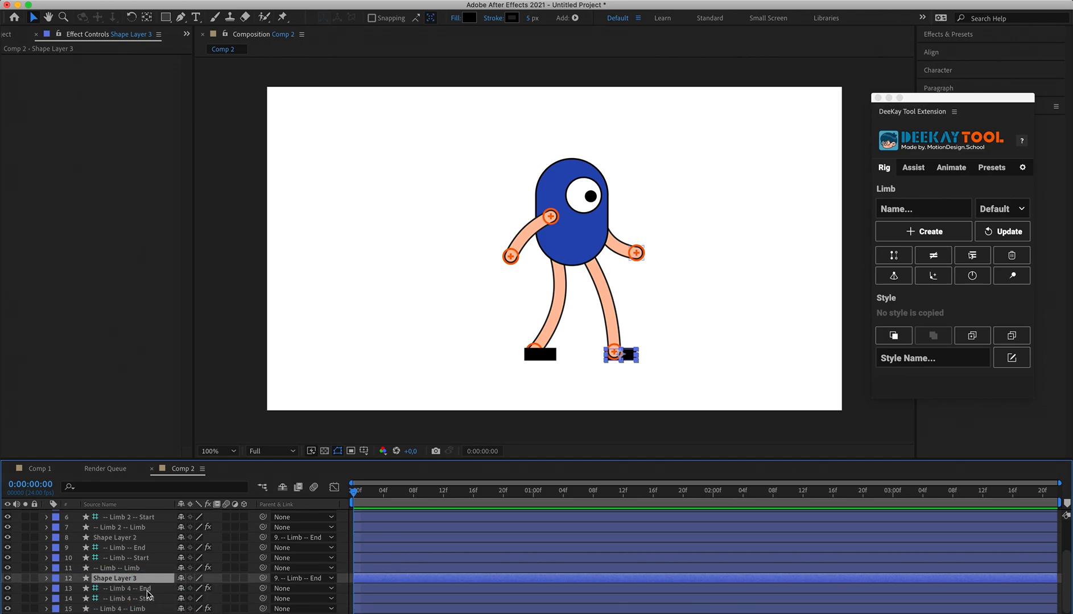
Locate the right leg's end controller layer, Limb 2 -- End, in relation to the duplicated foot layer.
click(148, 591)
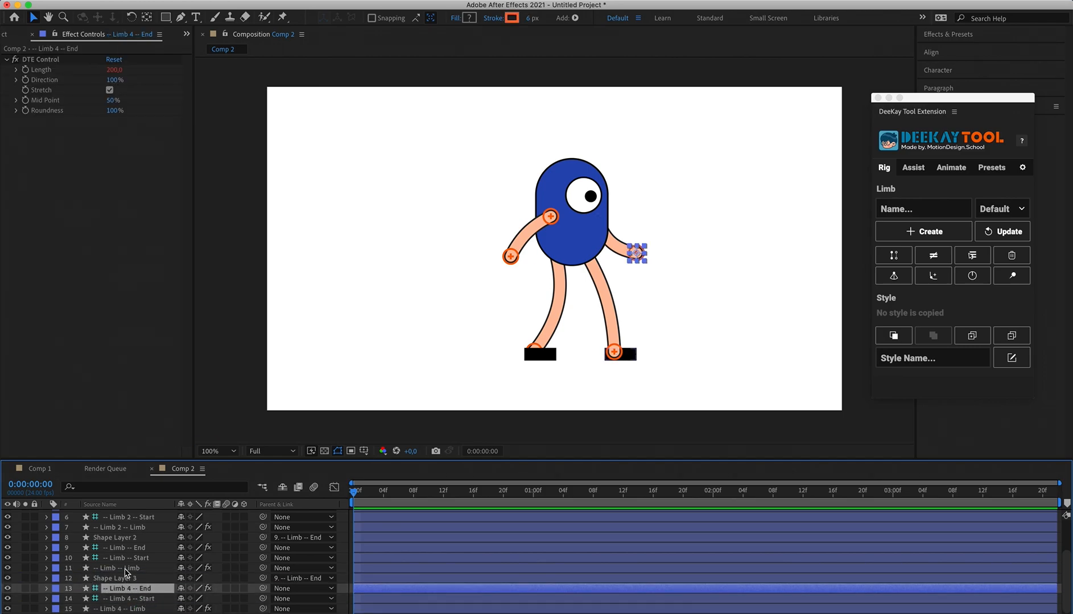
click(130, 548)
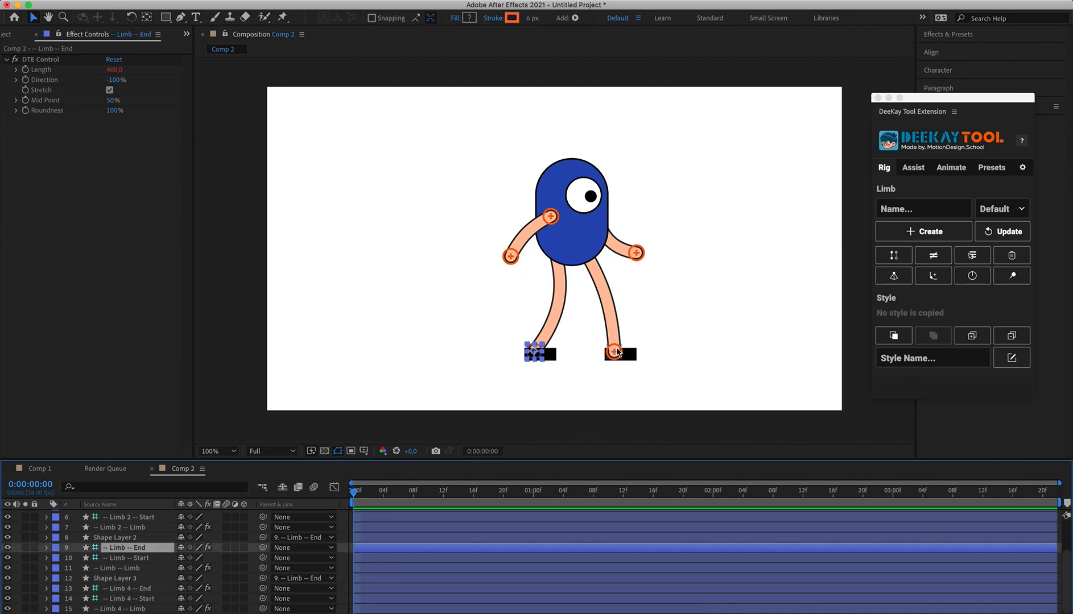
click(611, 353)
scroll(141, 541, up, 3)
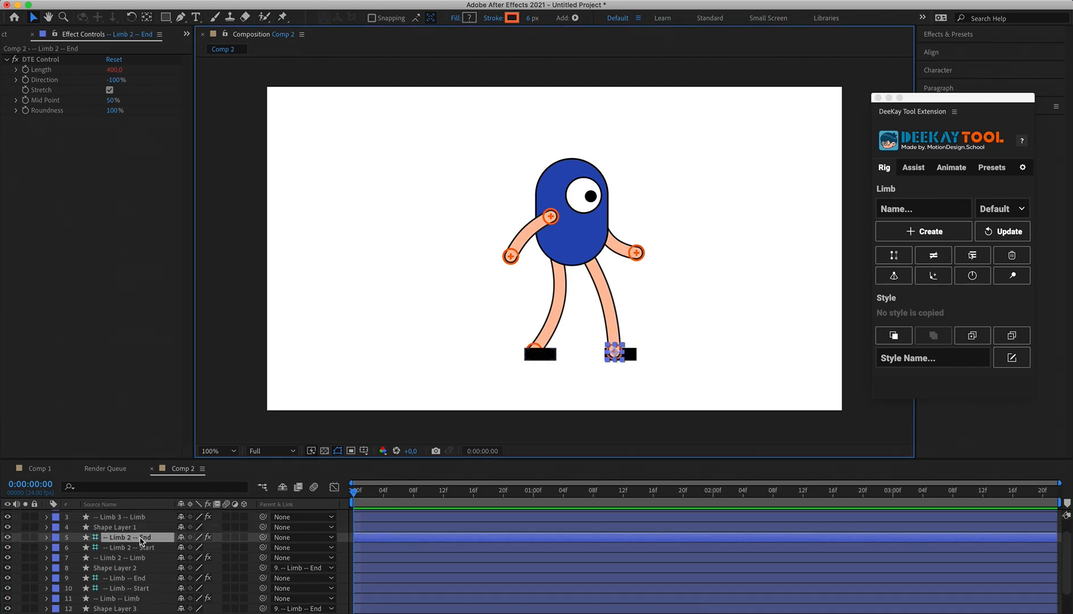
scroll(141, 543, down, 3)
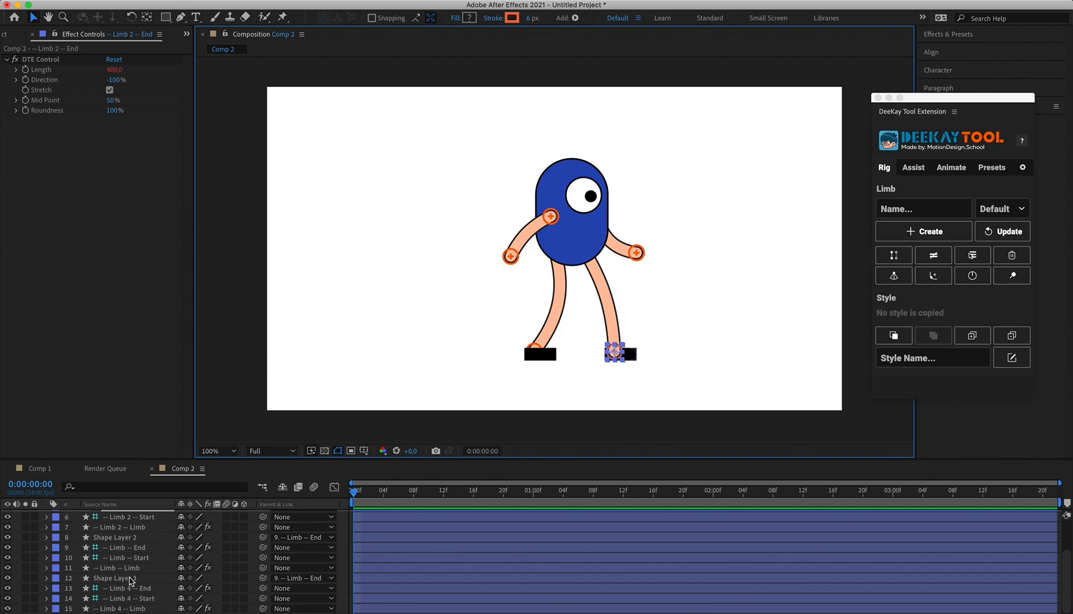
Move Shape Layer 3 directly above the Limb 2 End layer and parent it to Limb 2 End.
drag(131, 580, 133, 554)
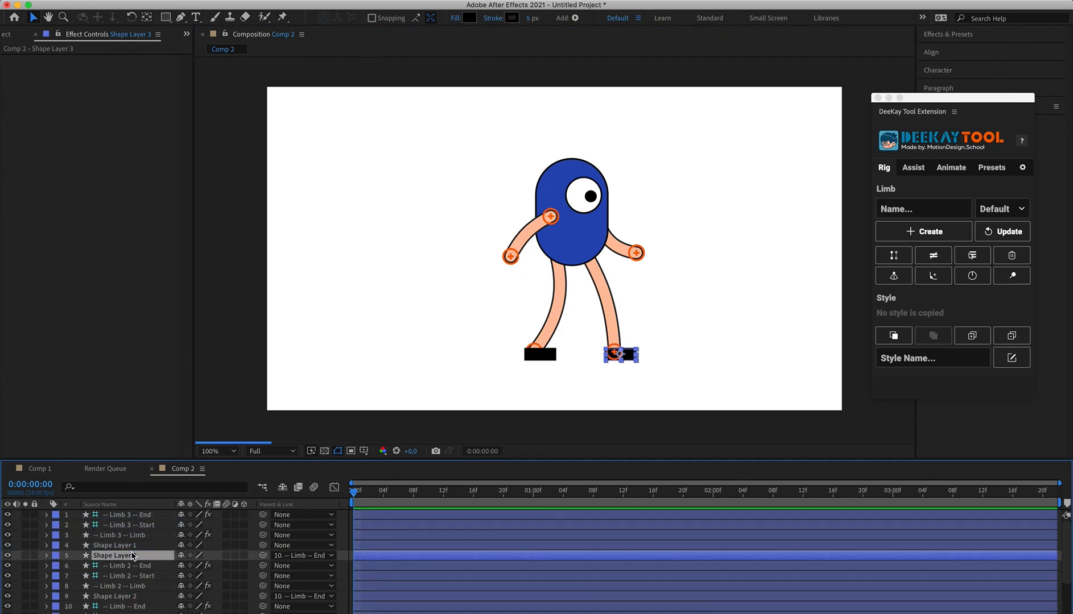
click(136, 568)
click(134, 556)
drag(263, 555, 132, 567)
click(695, 314)
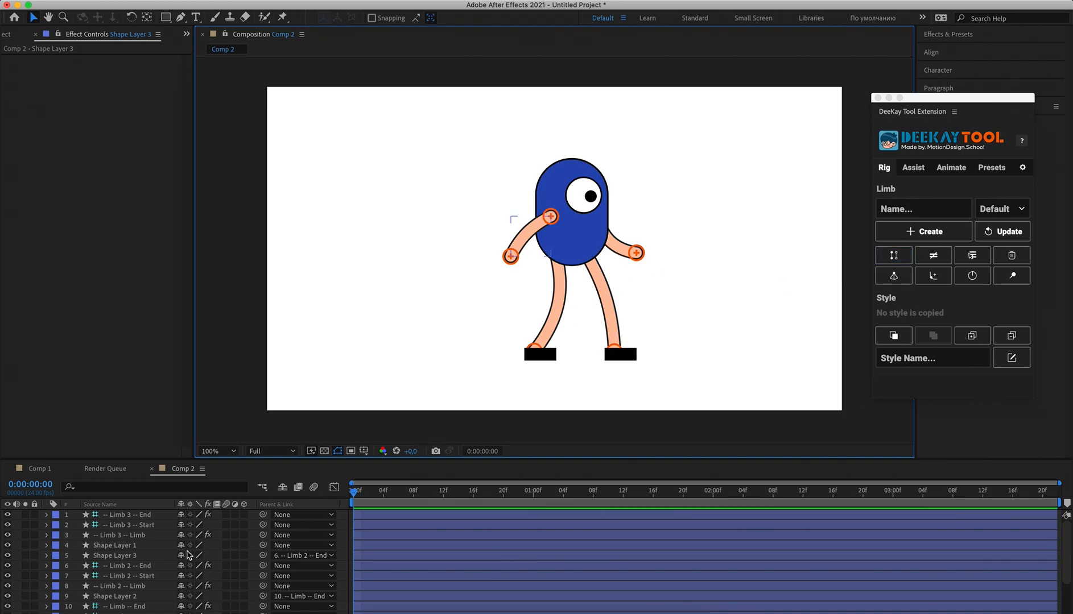
Add a new animation rig named "alien" with the DeeKay Tool.
click(945, 168)
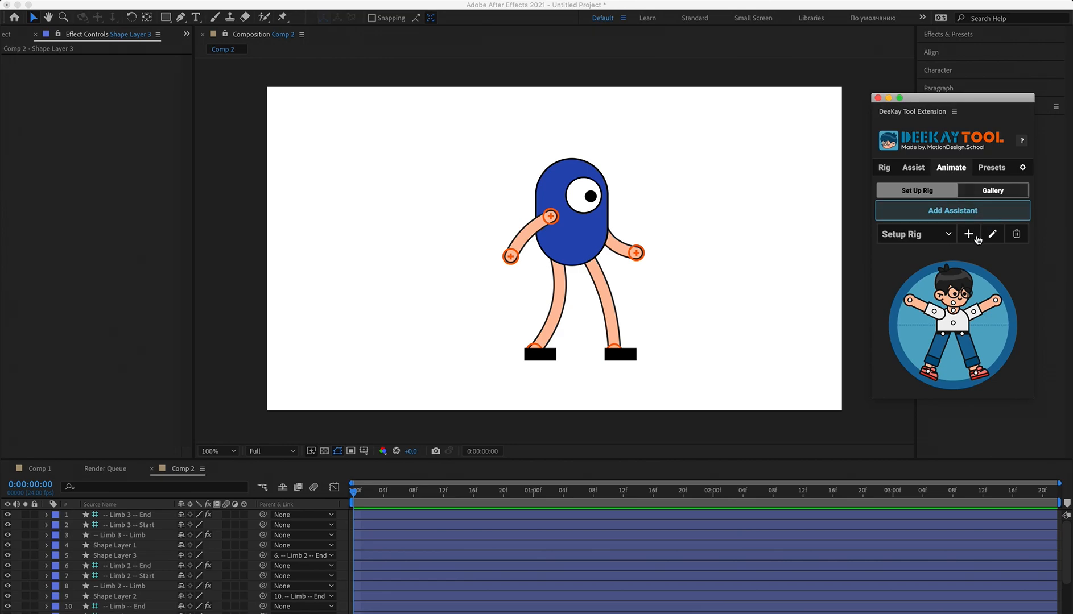
click(967, 234)
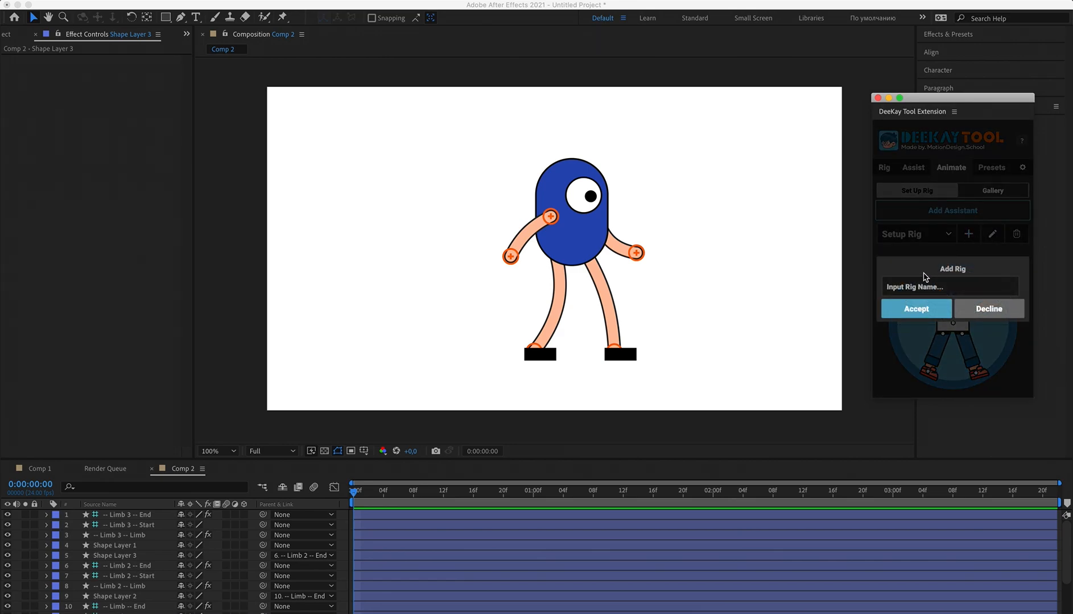
text(alien)
click(915, 309)
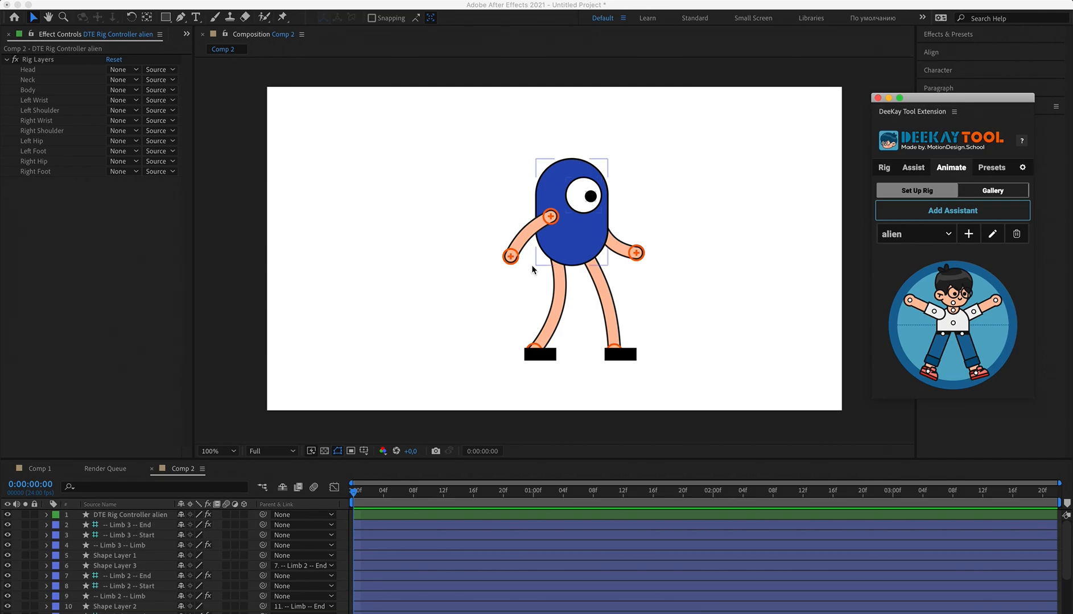
Assign the front arm's Limb 3 End and Start controllers to the rig's right wrist and right shoulder.
click(511, 259)
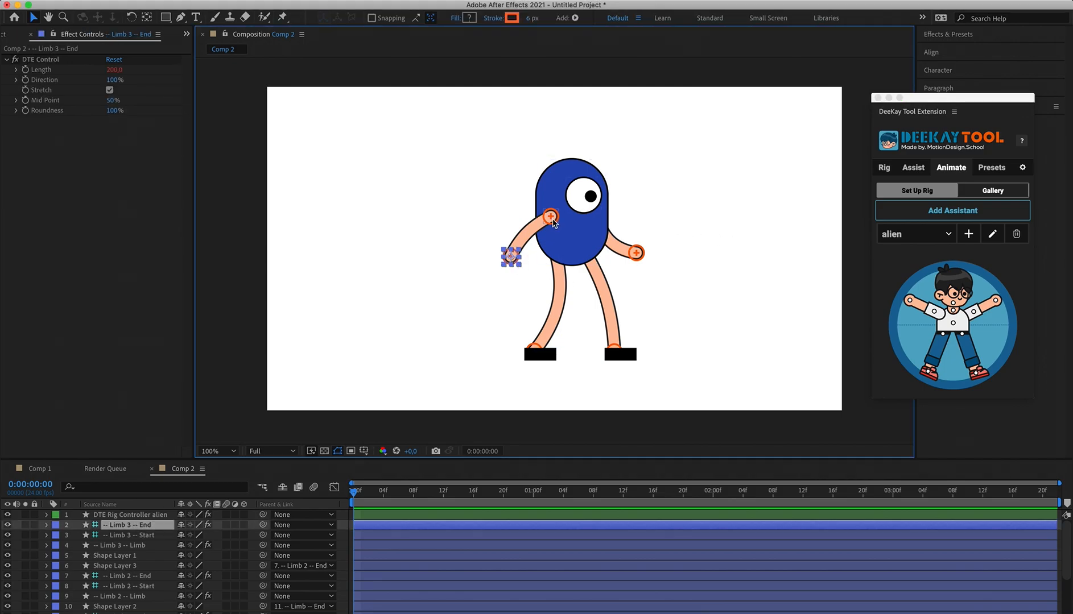
shift+click(550, 216)
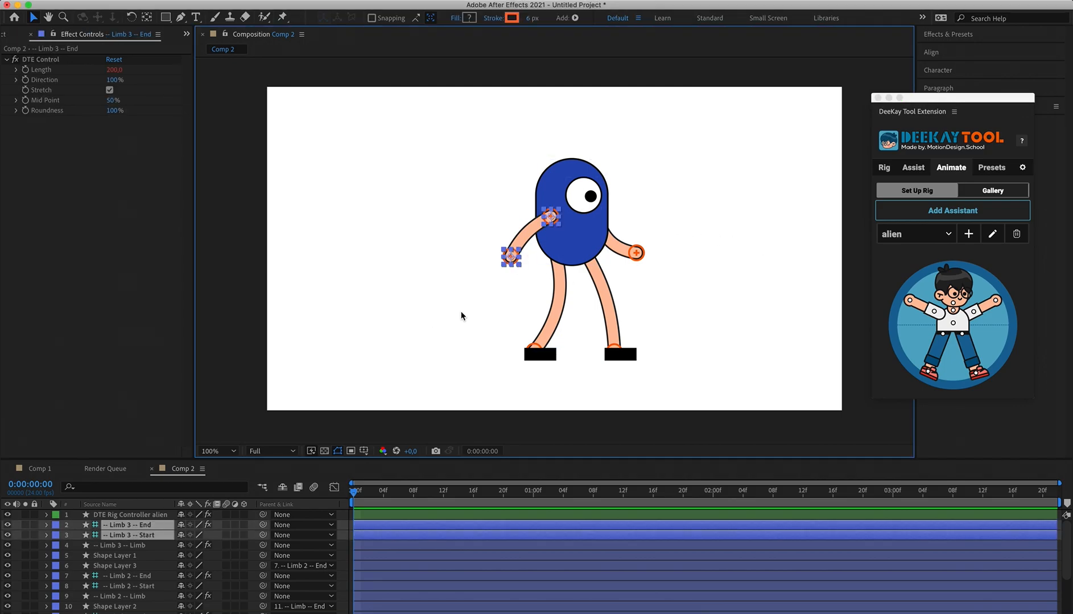
click(924, 311)
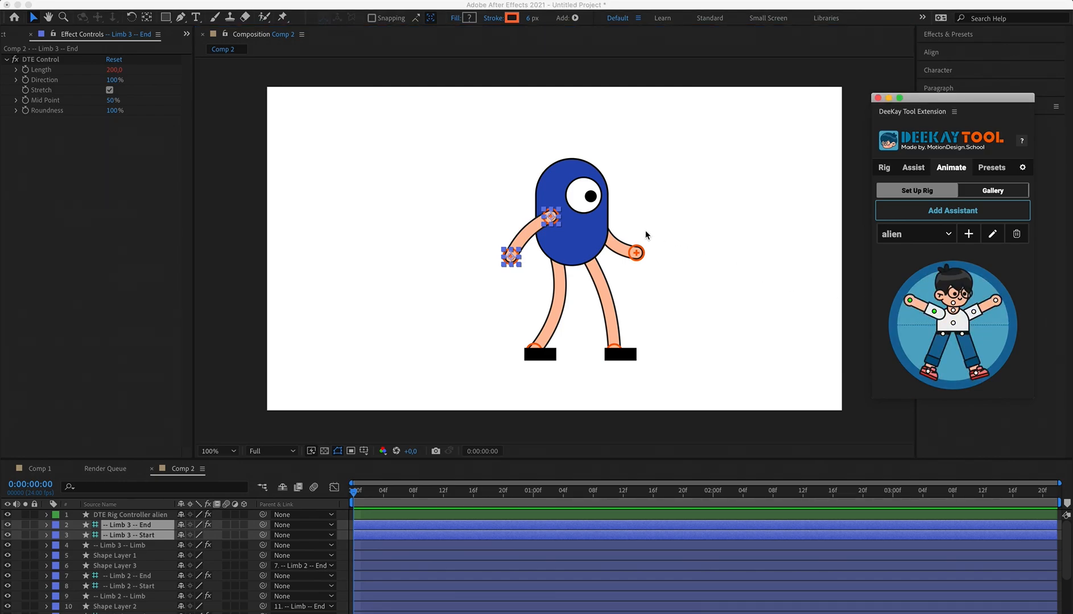
Assign the Limb 4 End and Start controllers to the rig's left wrist and shoulder, and Shape Layer 1 to its body.
scroll(47, 606, down, 3)
click(137, 588)
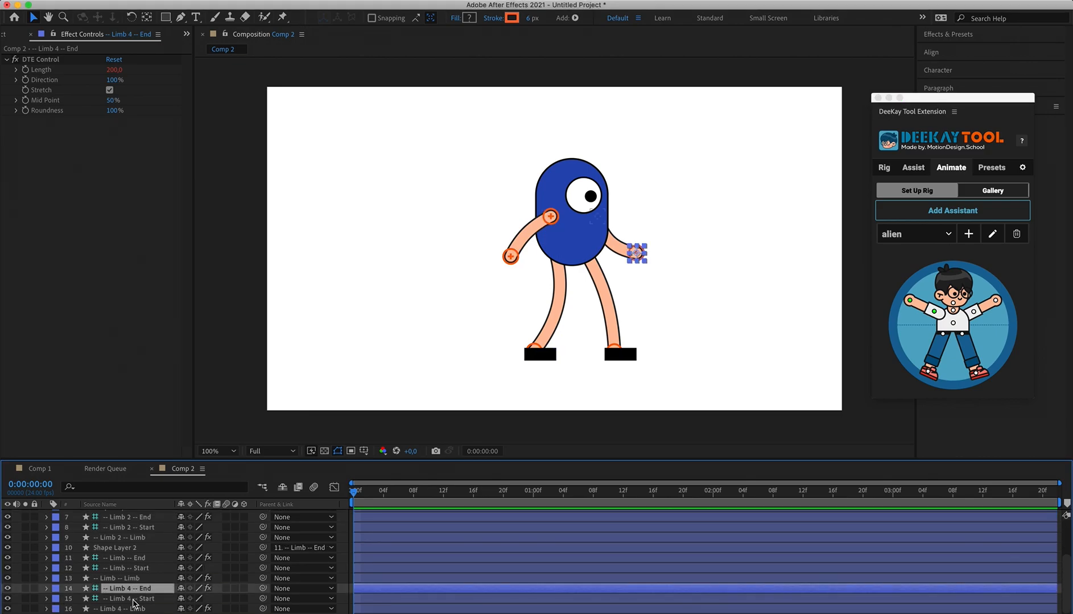
shift+click(132, 600)
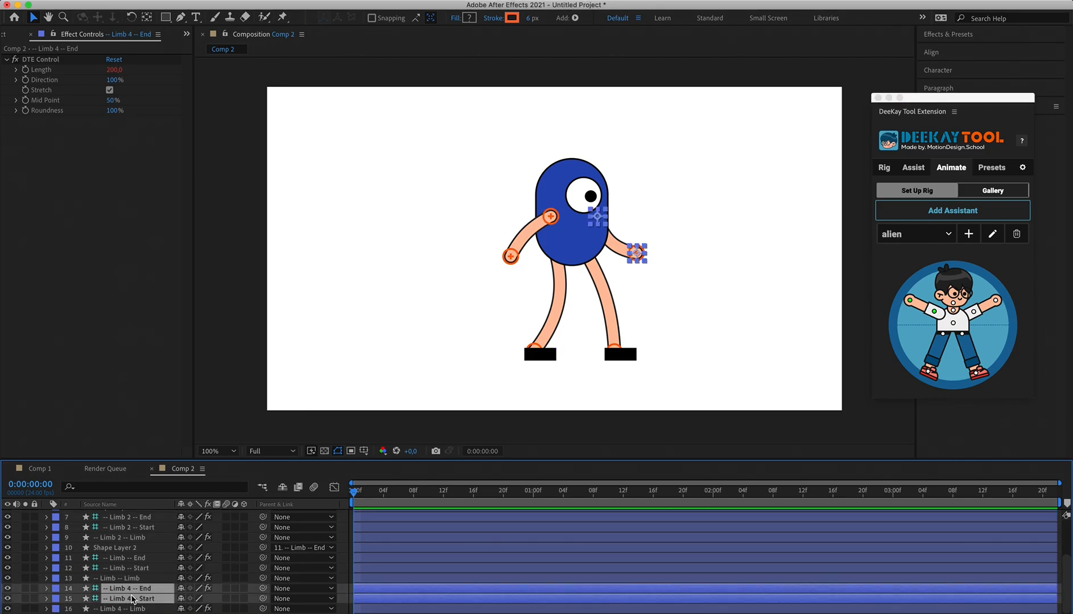
click(983, 310)
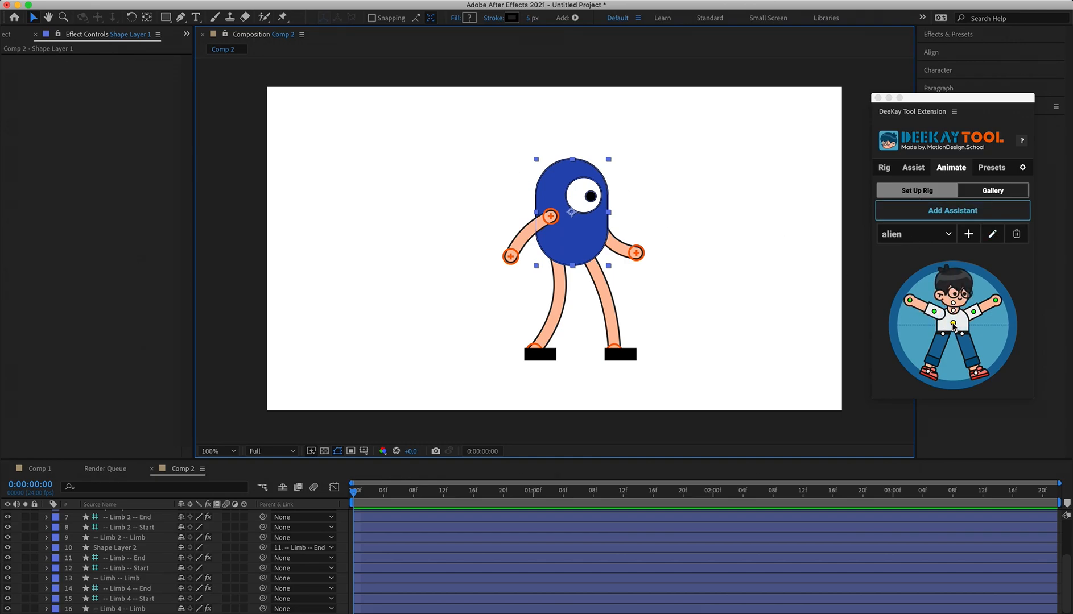
click(954, 327)
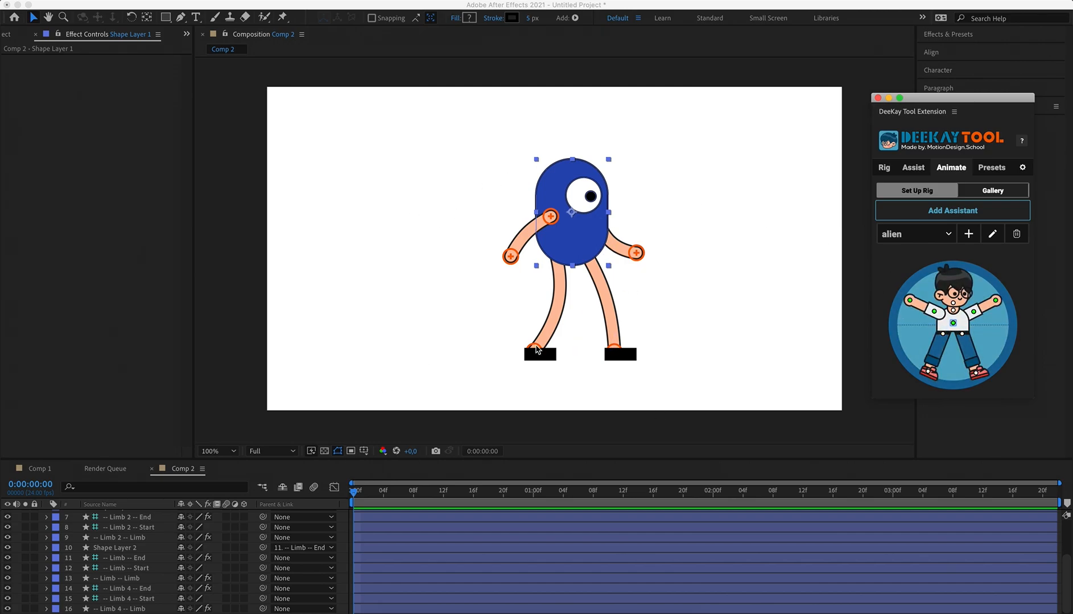
Assign the End and Start controllers of both legs, Limb and Limb 2, to the rig's feet and hips.
click(124, 559)
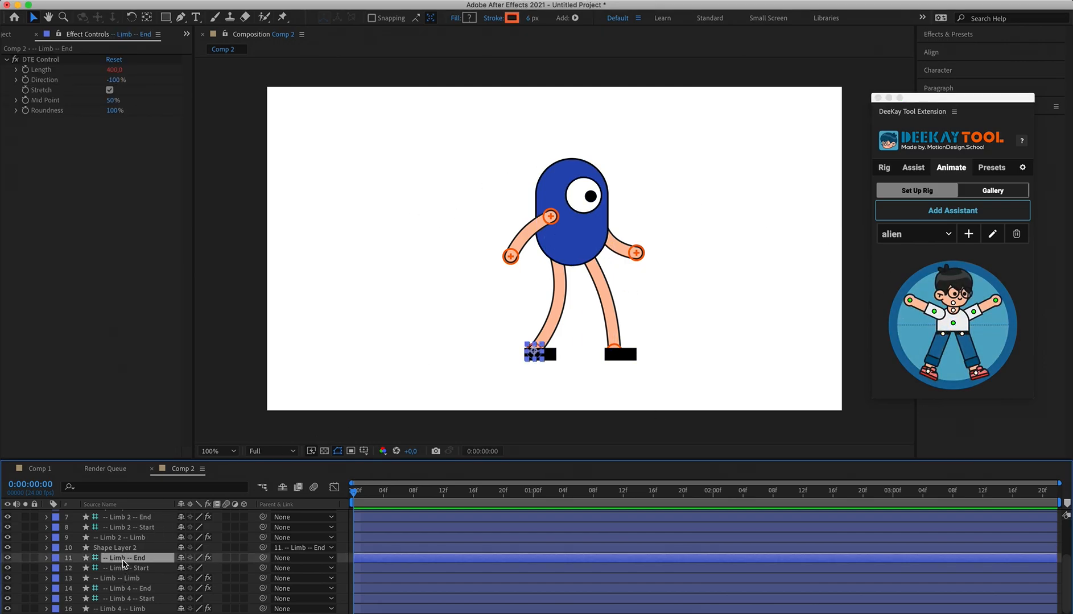
shift+click(124, 568)
scroll(137, 560, up, 2)
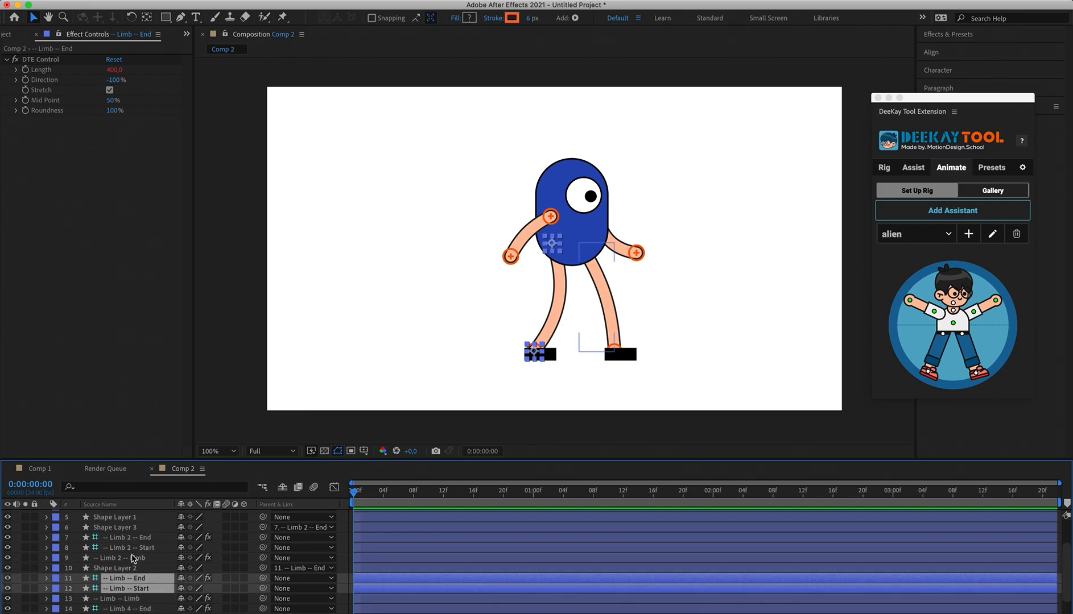
super+click(132, 549)
super+click(134, 537)
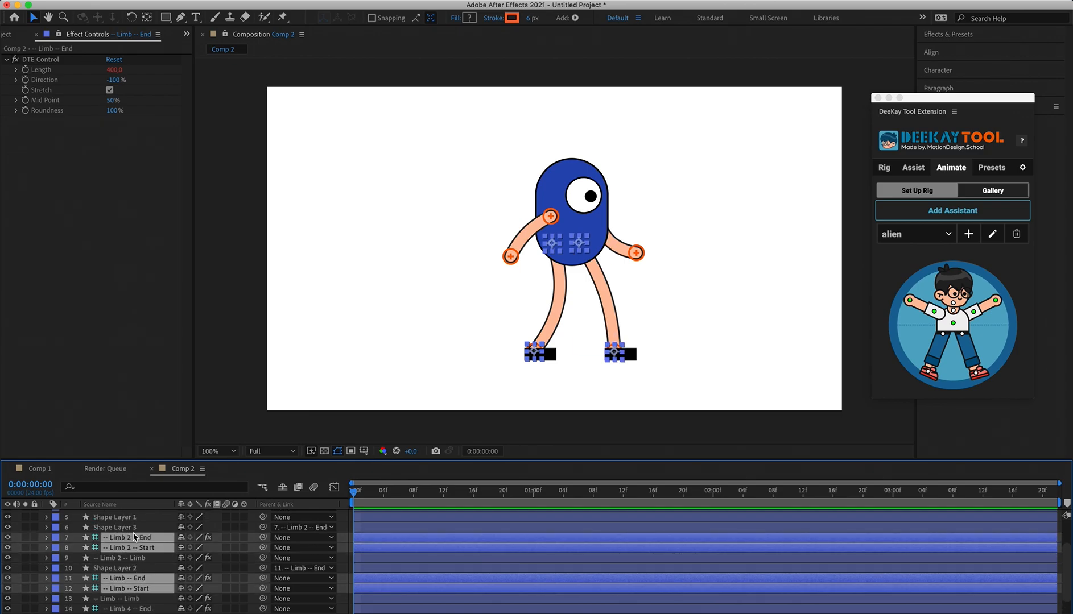
click(987, 346)
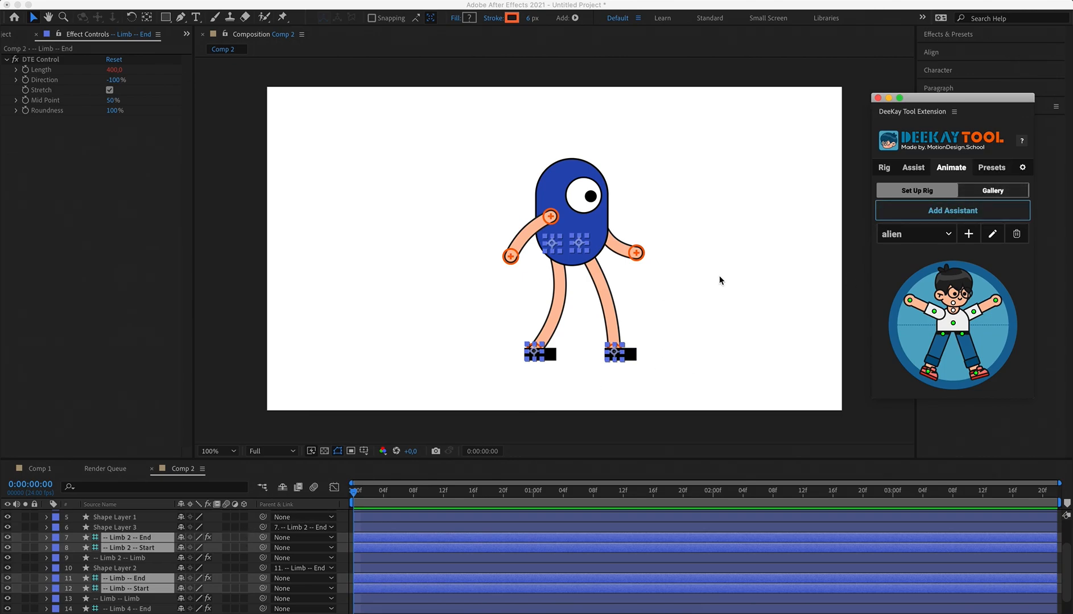
click(702, 242)
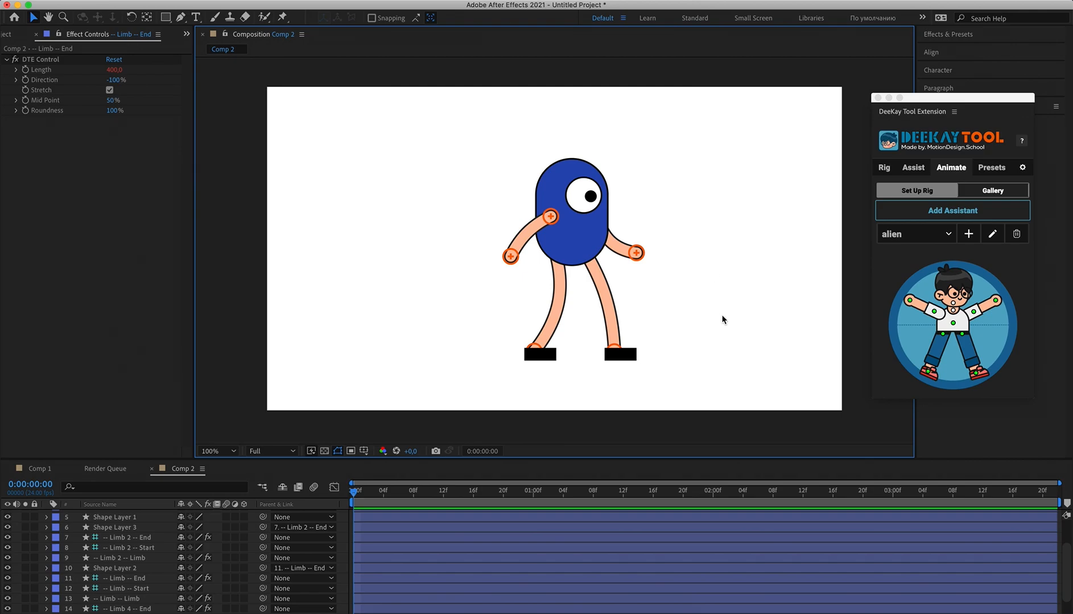
Apply the Double Bounce Walk animation to the alien rig controller and preview the walk cycle from the start.
scroll(153, 553, up, 3)
click(124, 515)
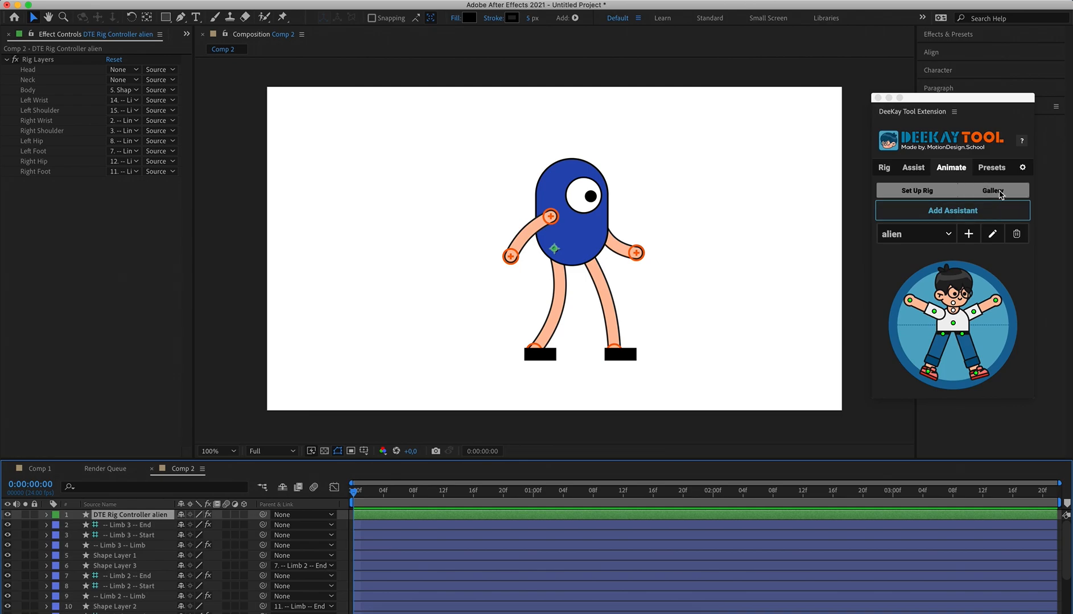
click(998, 191)
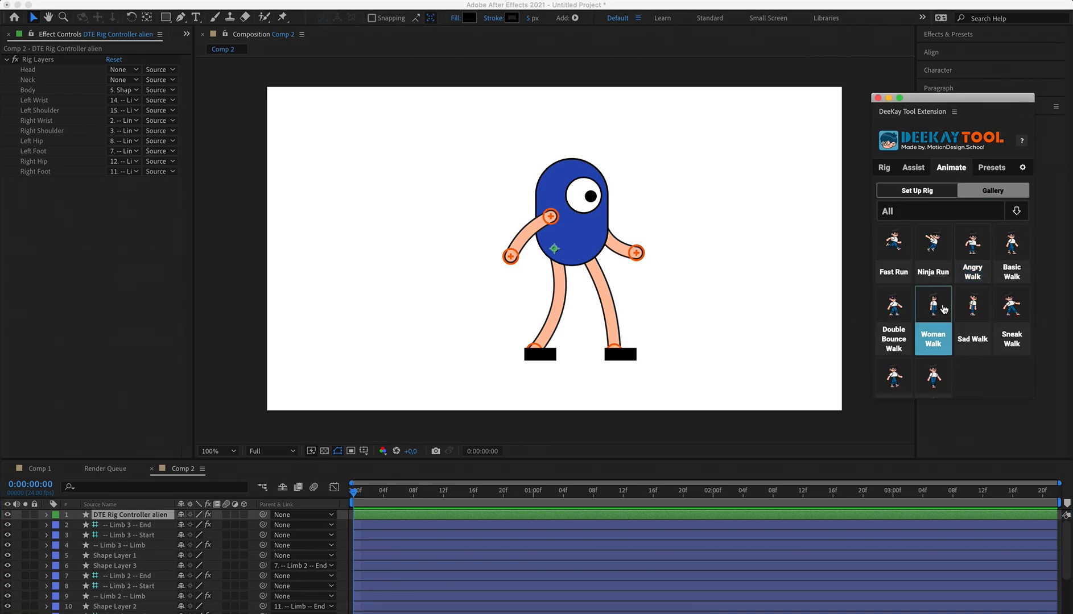
click(895, 305)
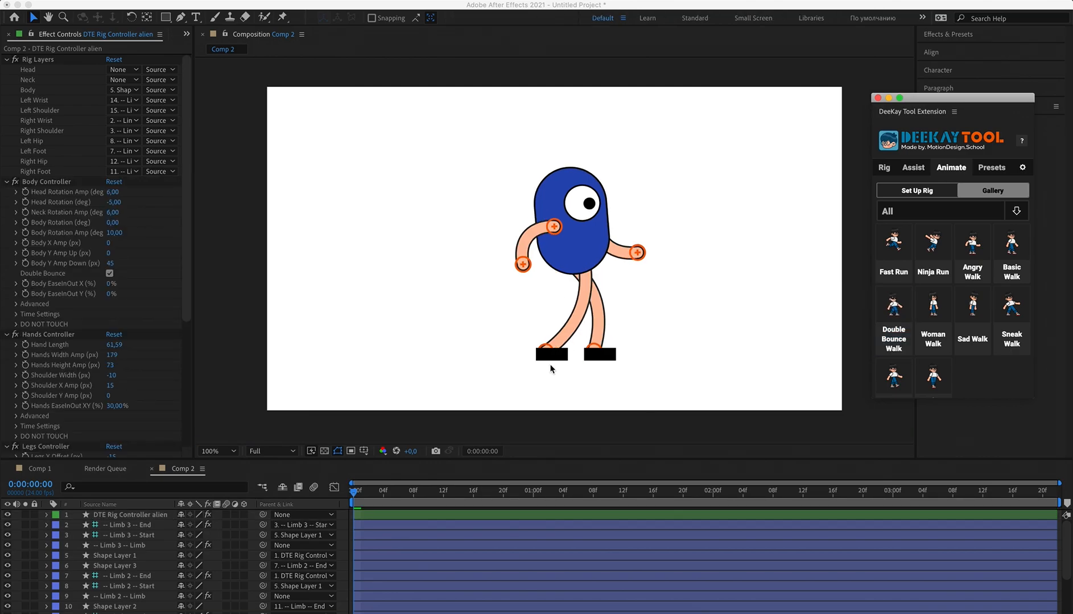
click(414, 458)
key(space)
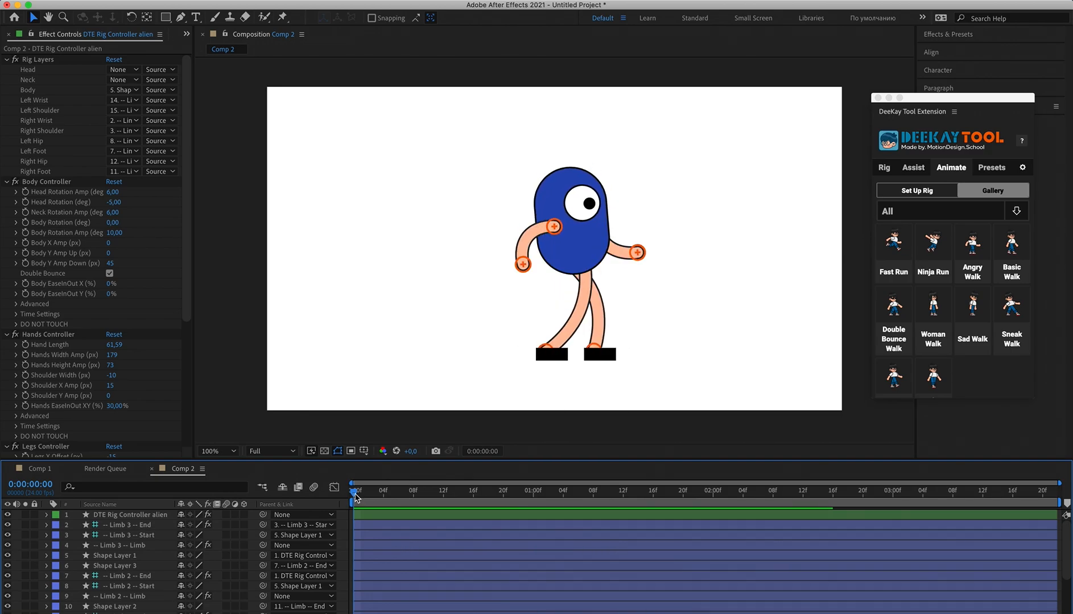
key(space)
key(space)
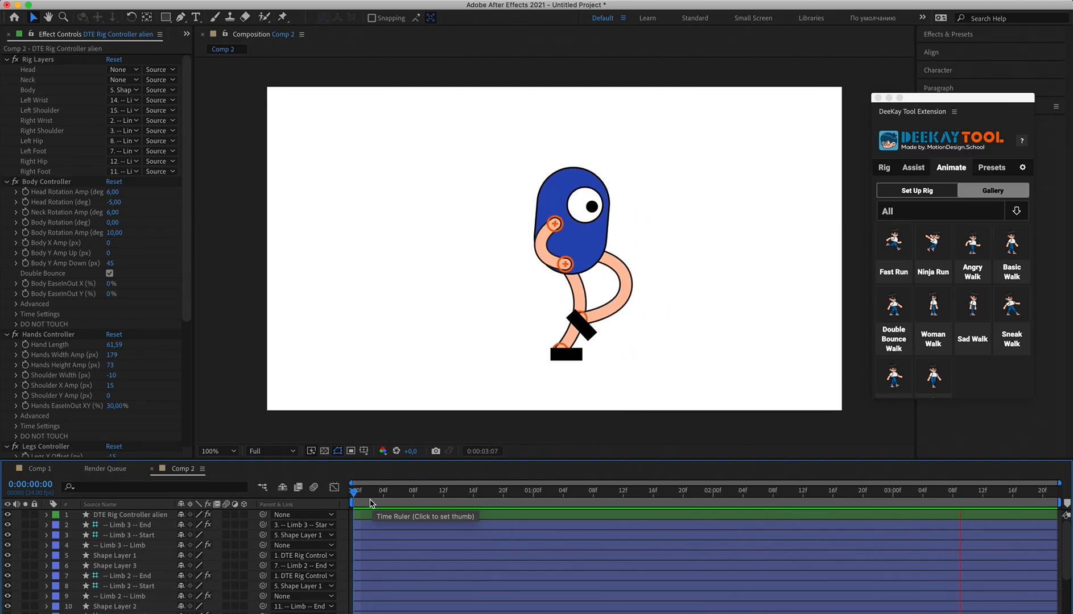
click(361, 501)
drag(347, 501, 334, 503)
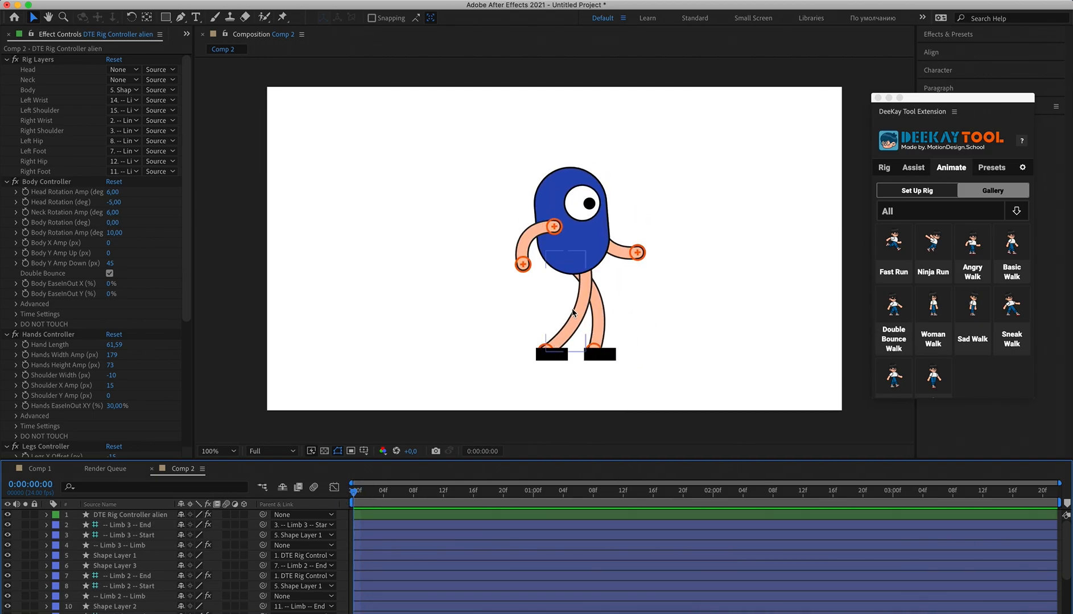
Examine which layers make up the rear leg and its foot by selecting them in turn.
click(565, 344)
click(593, 376)
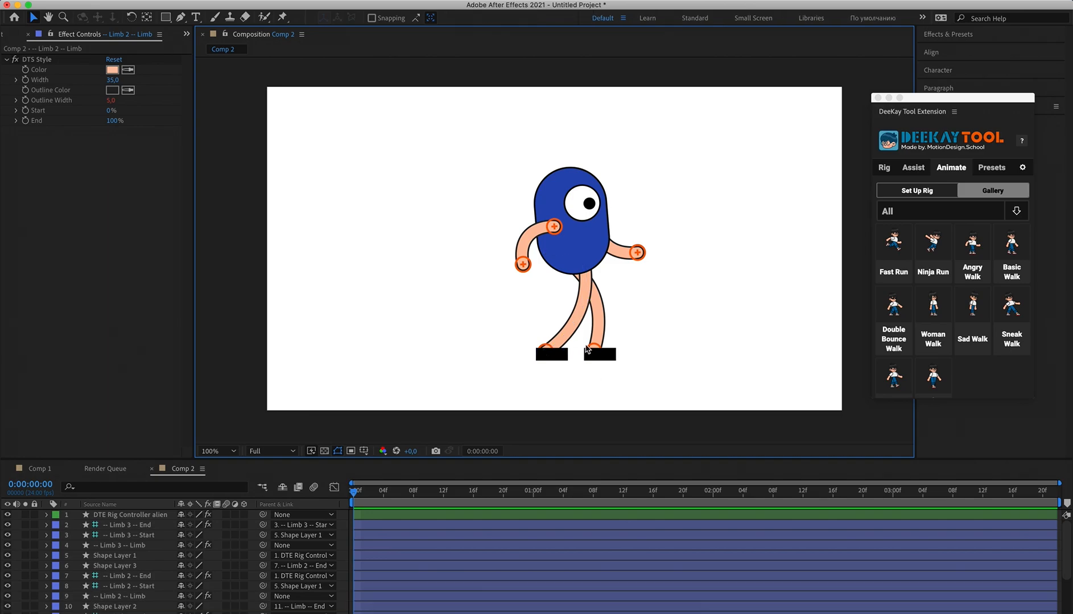
click(572, 344)
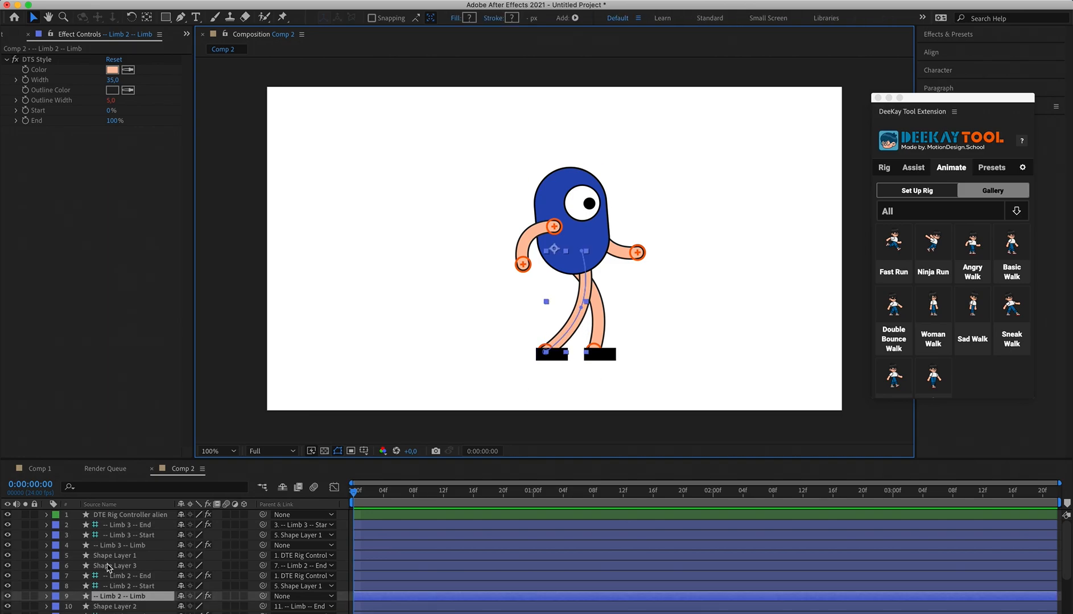
scroll(111, 569, down, 2)
shift+click(125, 587)
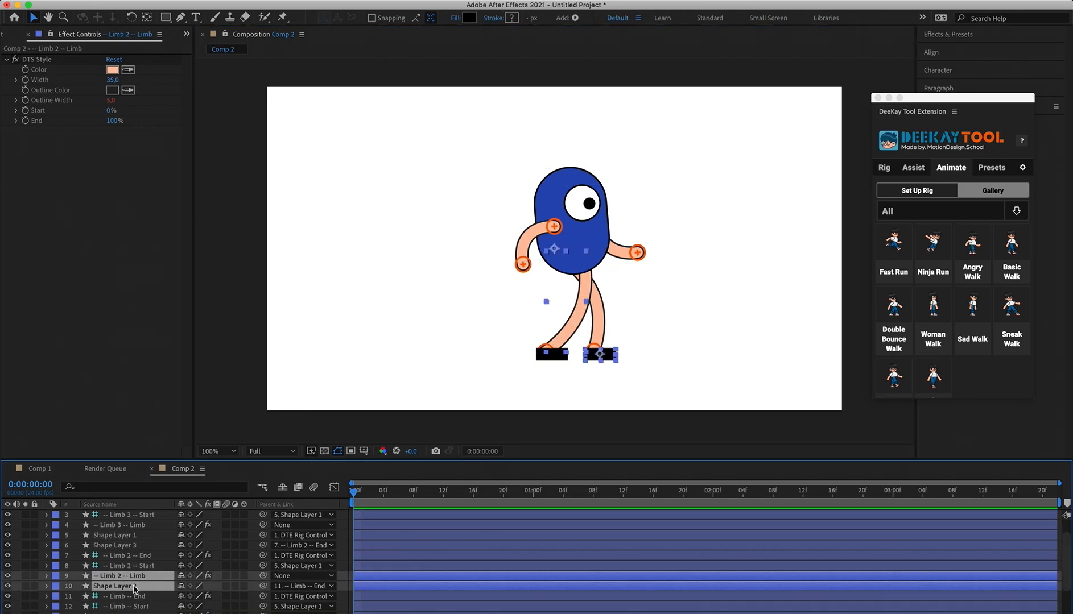
click(135, 567)
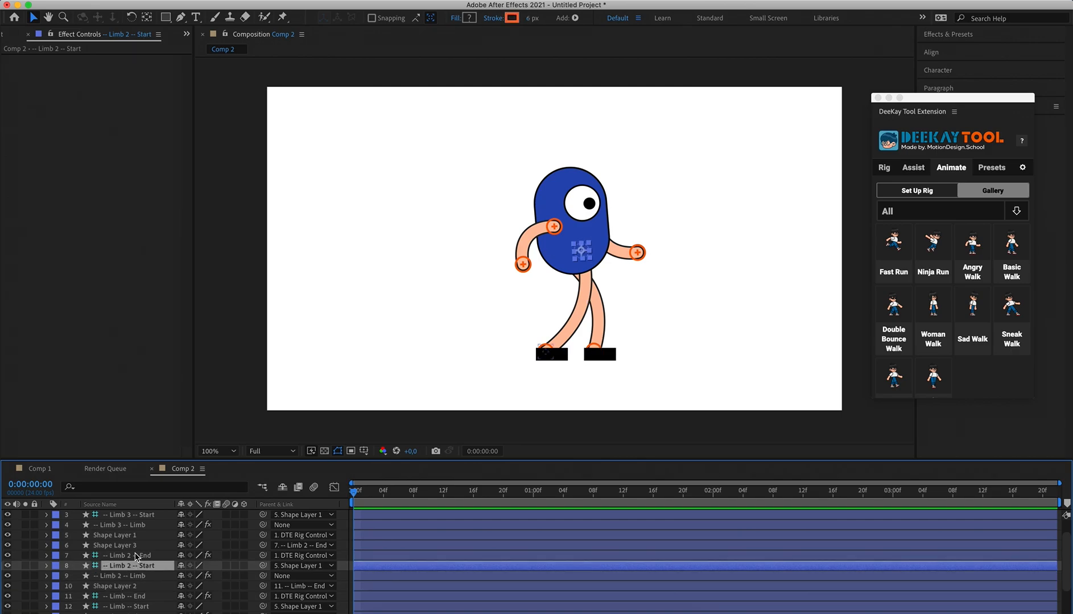
click(135, 555)
click(130, 538)
click(129, 546)
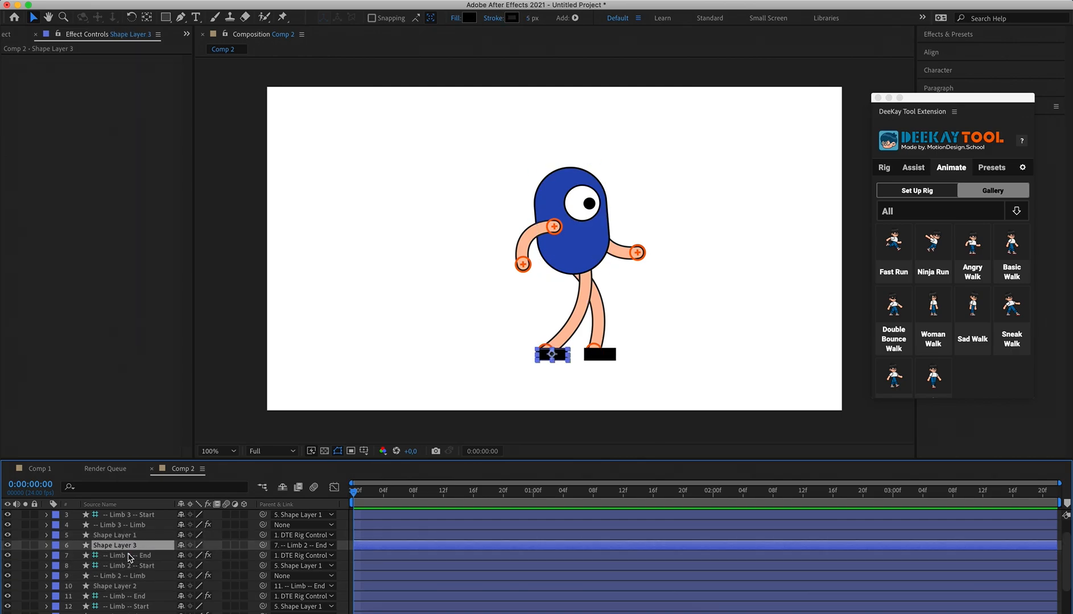
Try moving Shape Layer 3 with the Limb 2 End and Start layers below the Limb 4 limb layer, and undo the reordering.
click(128, 555)
shift+click(127, 546)
shift+click(131, 567)
drag(145, 571, 145, 610)
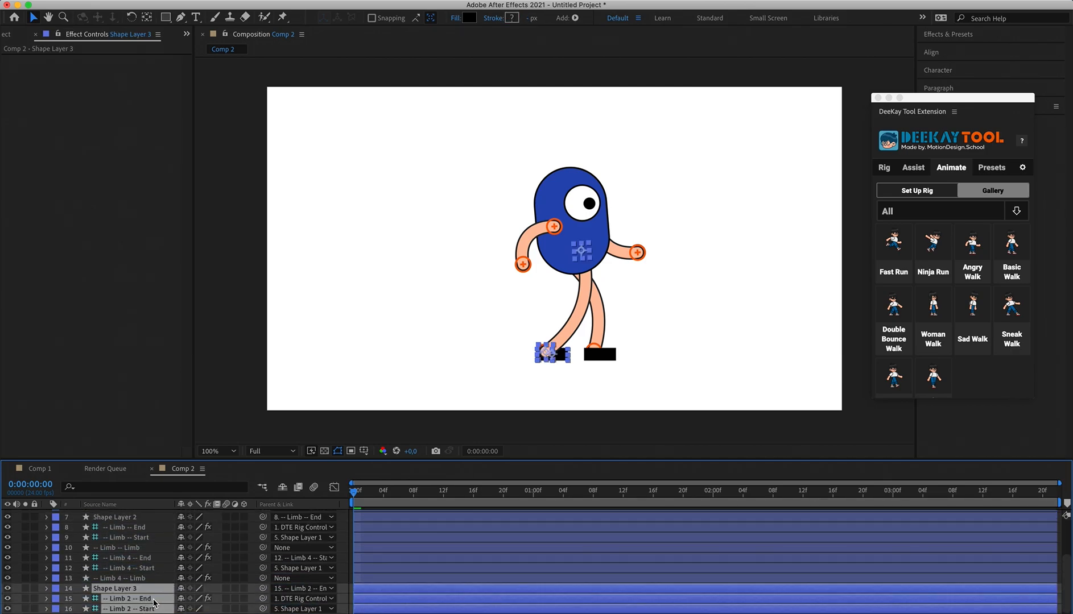
key(ctrl+z)
scroll(149, 575, up, 1)
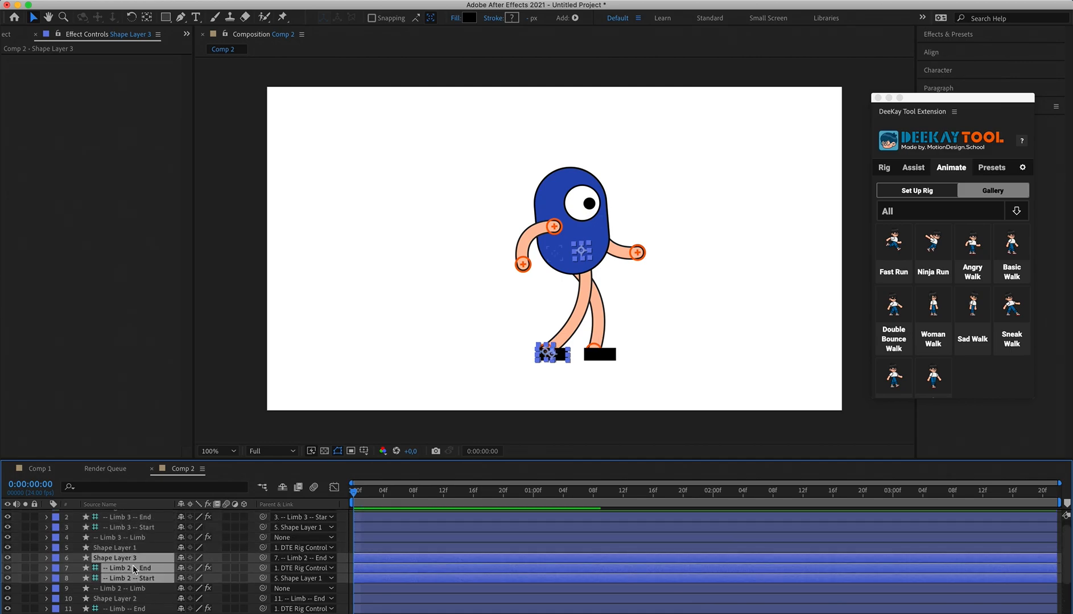
scroll(147, 552, up, 5)
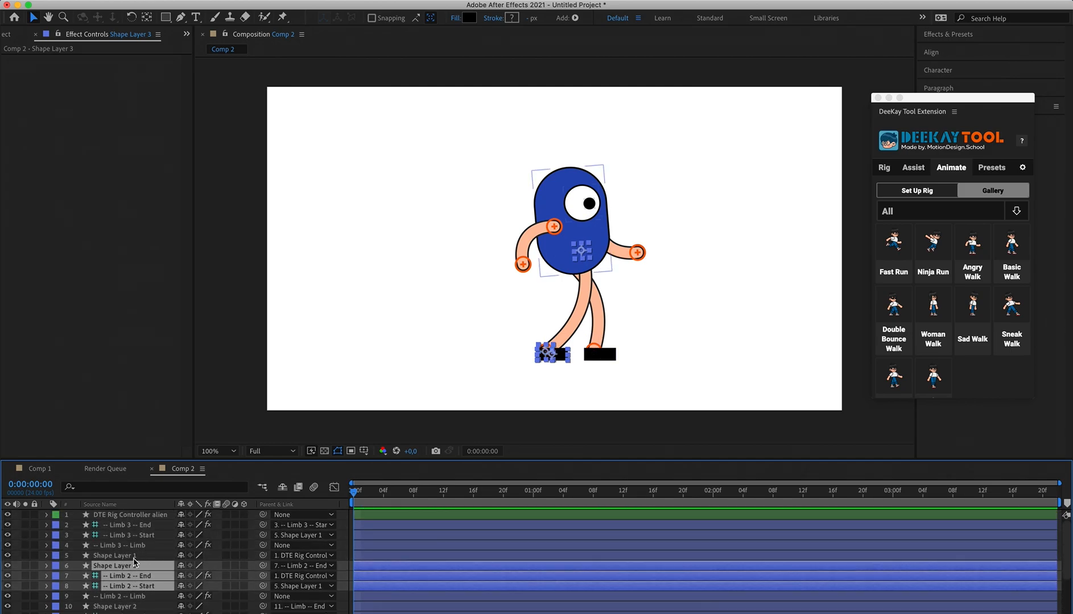
scroll(142, 563, down, 5)
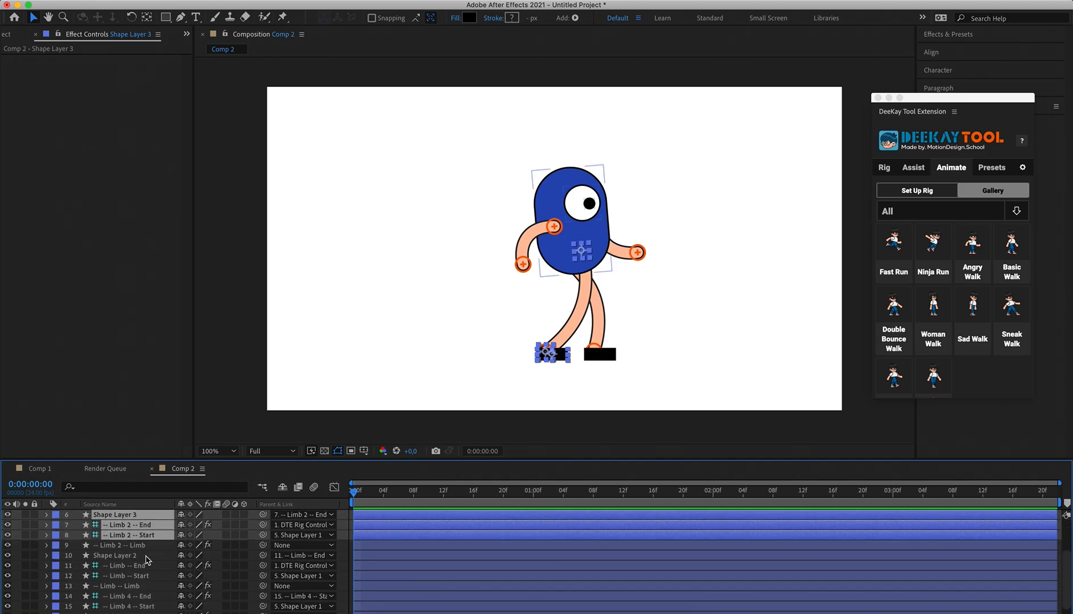
Move the Limb 2 limb layer directly below the first leg's limb layer and preview the walk cycle.
click(596, 319)
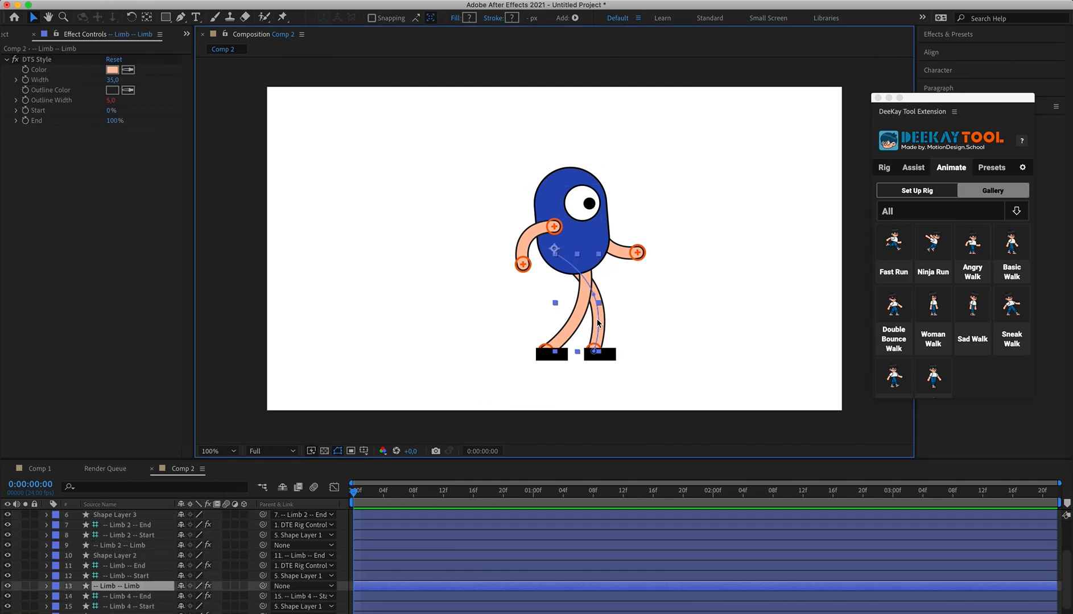
click(131, 546)
drag(130, 547, 132, 591)
click(716, 276)
key(space)
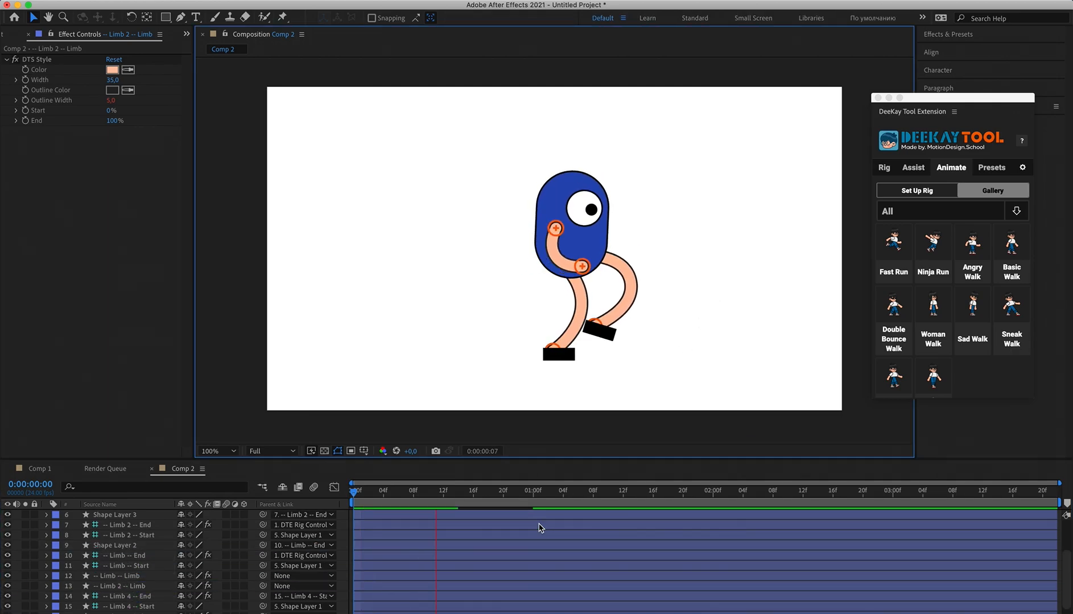
key(space)
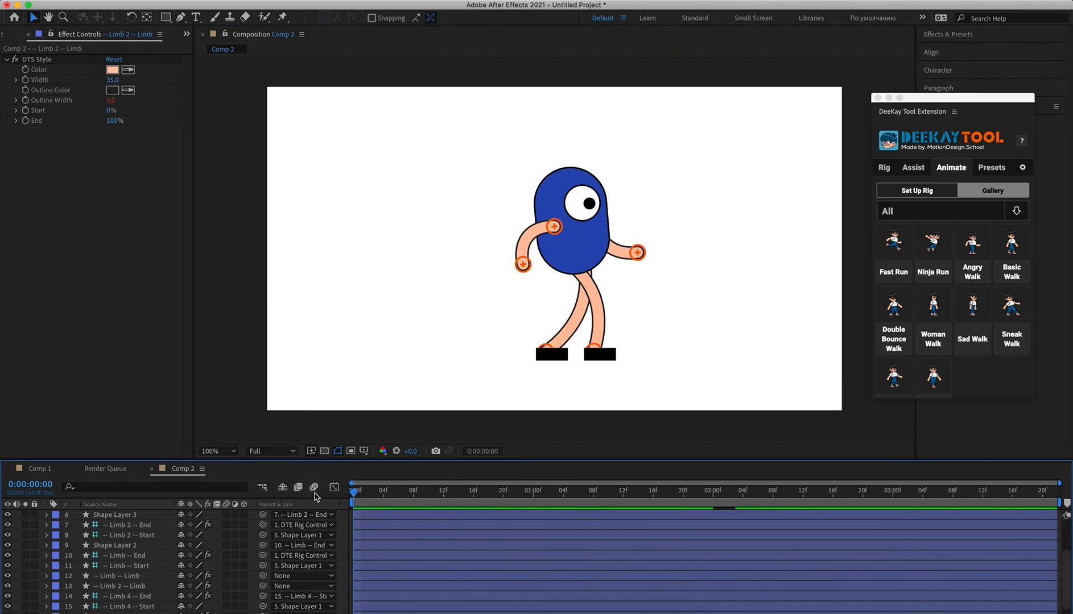
Select the alien rig controller layer, look through its controller settings and preview the walk cycle from the start.
scroll(97, 536, up, 3)
click(123, 515)
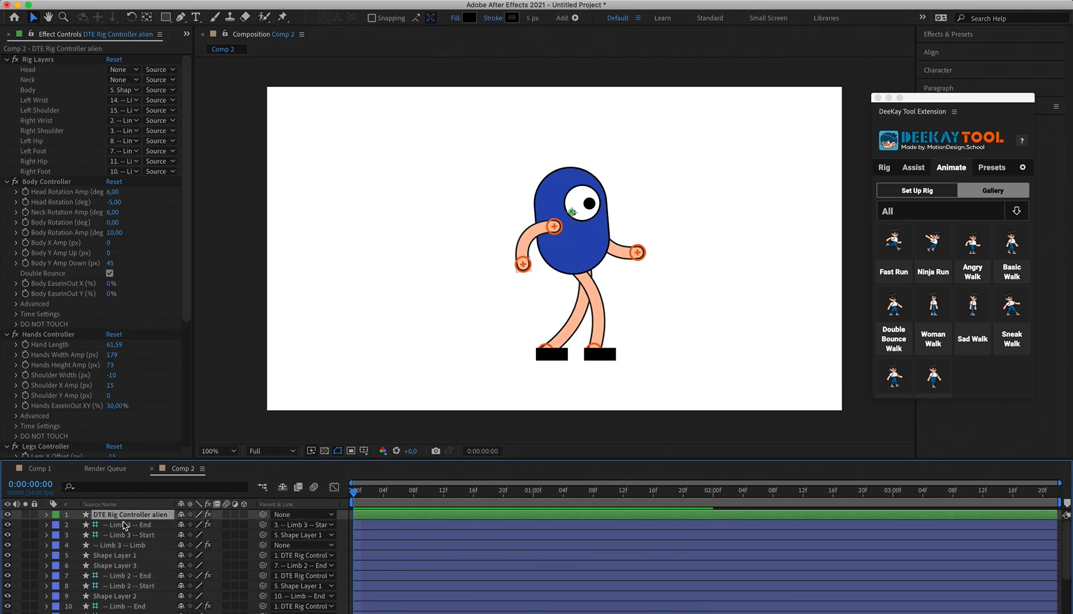
scroll(135, 229, down, 10)
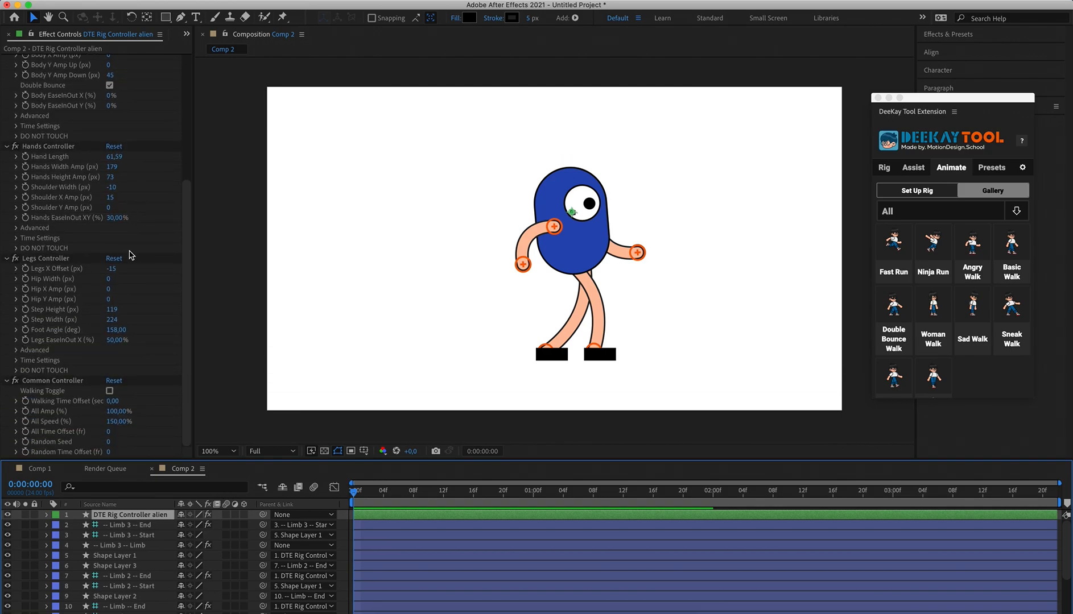
scroll(130, 259, up, 10)
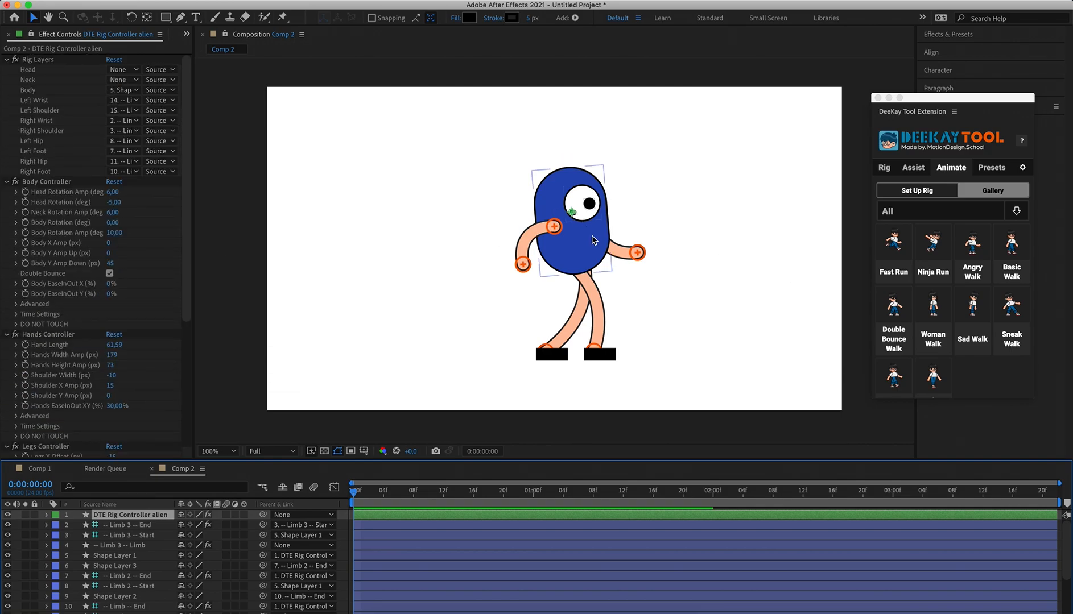
key(space)
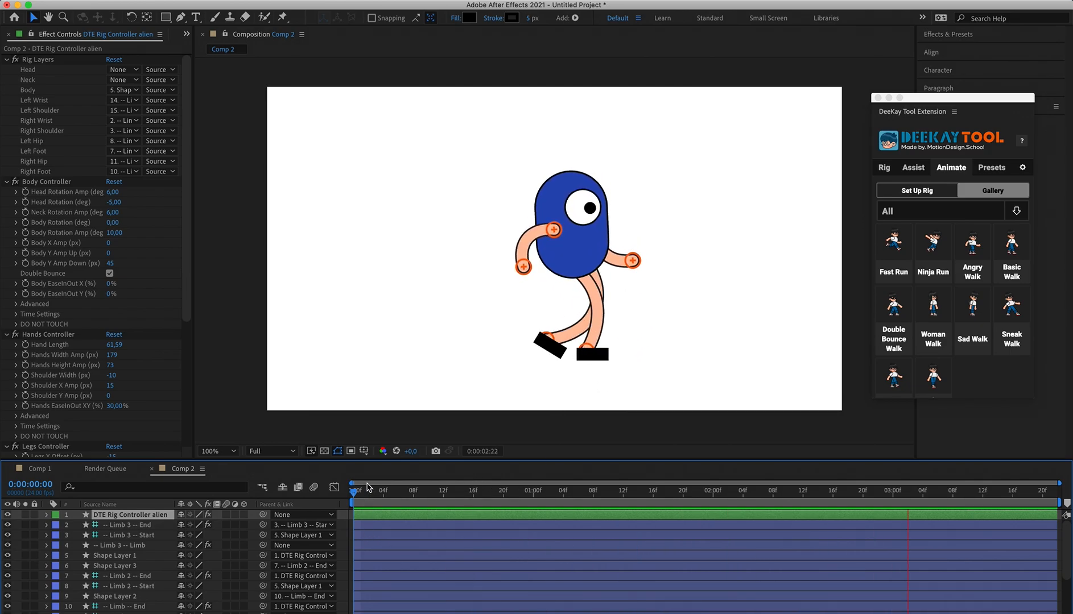
click(356, 496)
drag(356, 495, 336, 498)
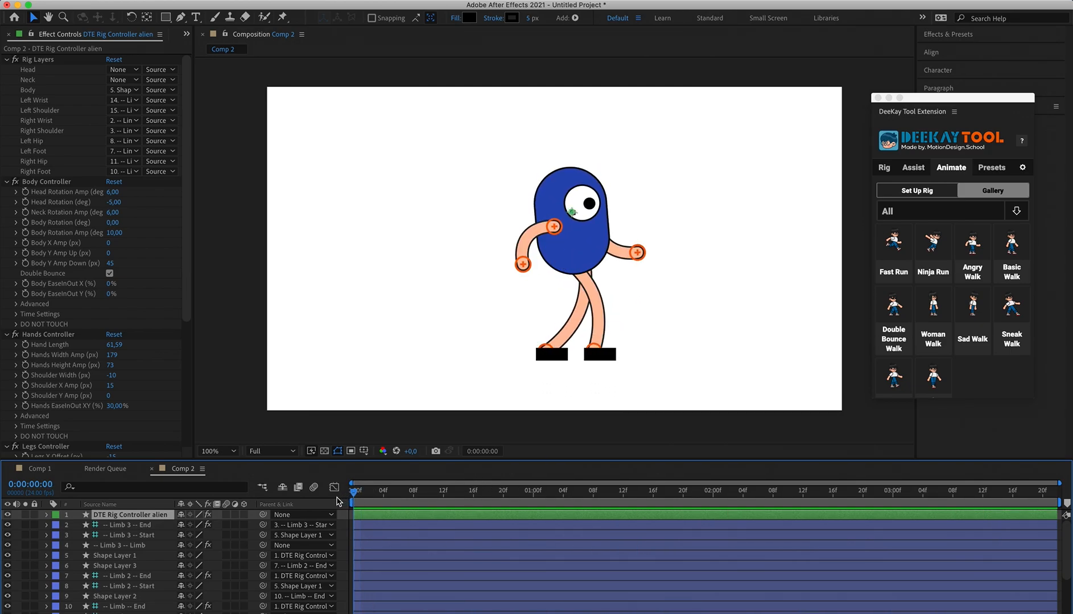
key(space)
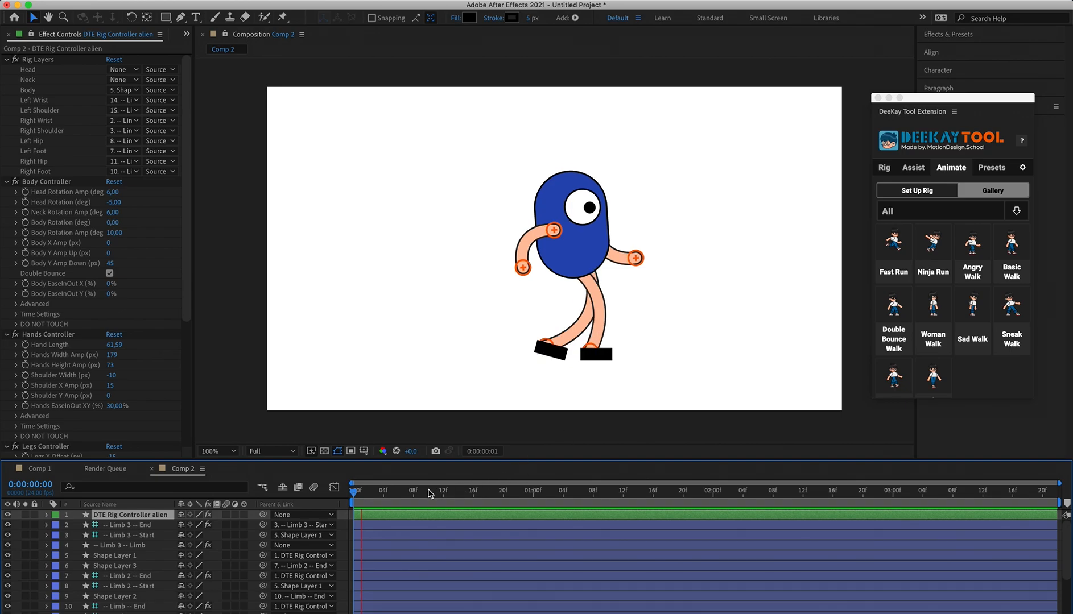
key(space)
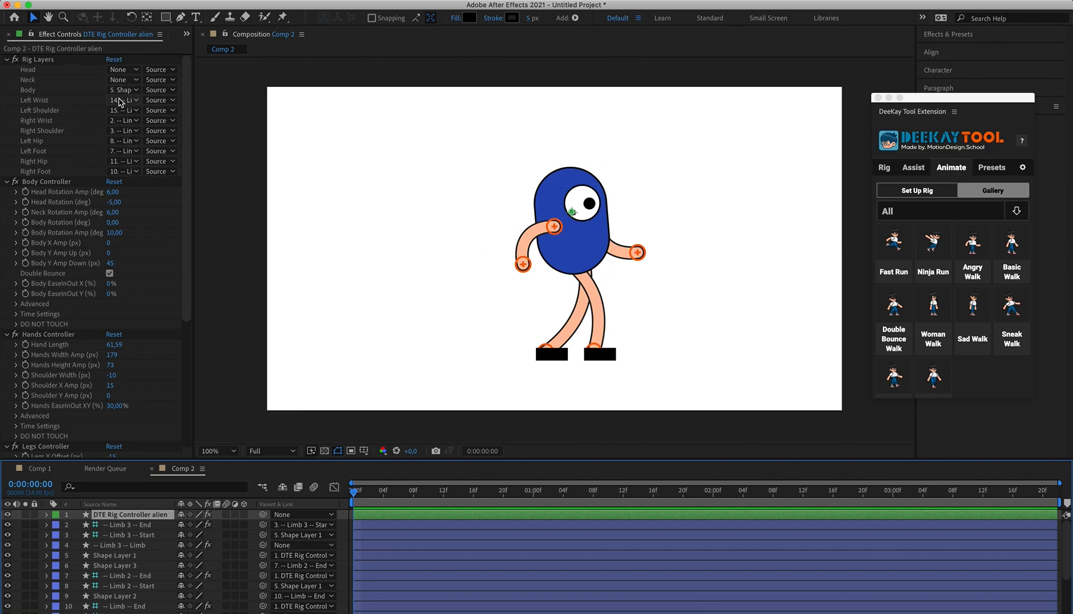
Set the Body Controller's Body Rotation to 16 degrees and preview the leaning walk.
click(49, 183)
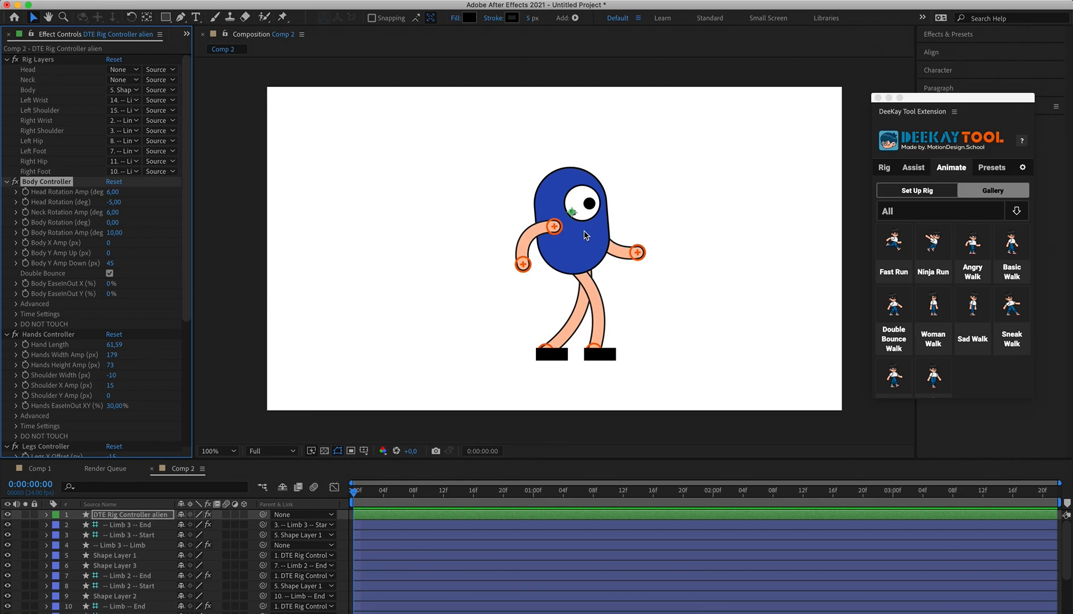
click(631, 181)
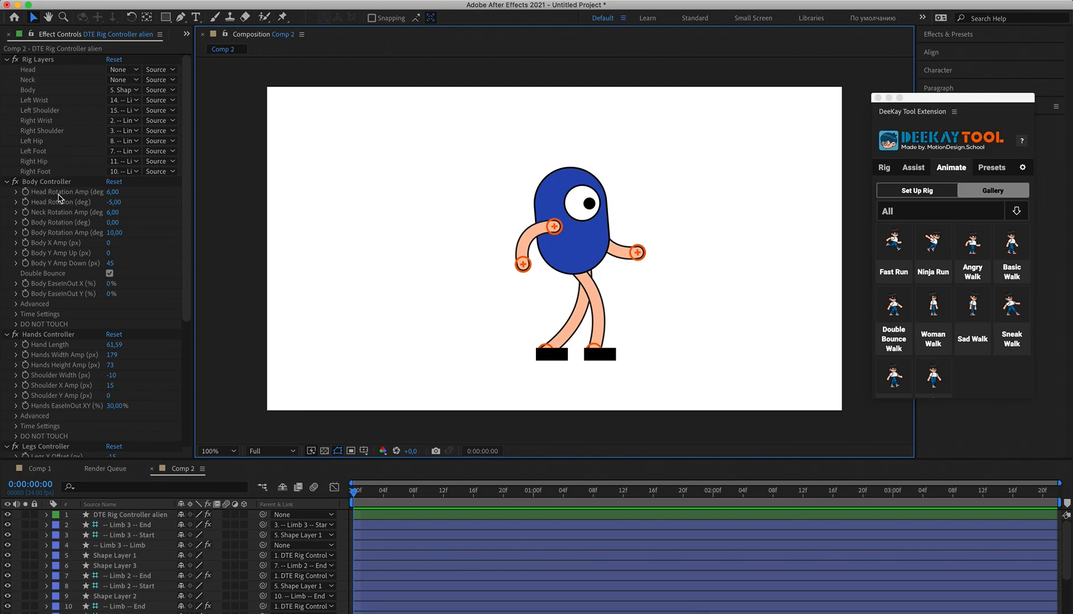
scroll(164, 220, down, 2)
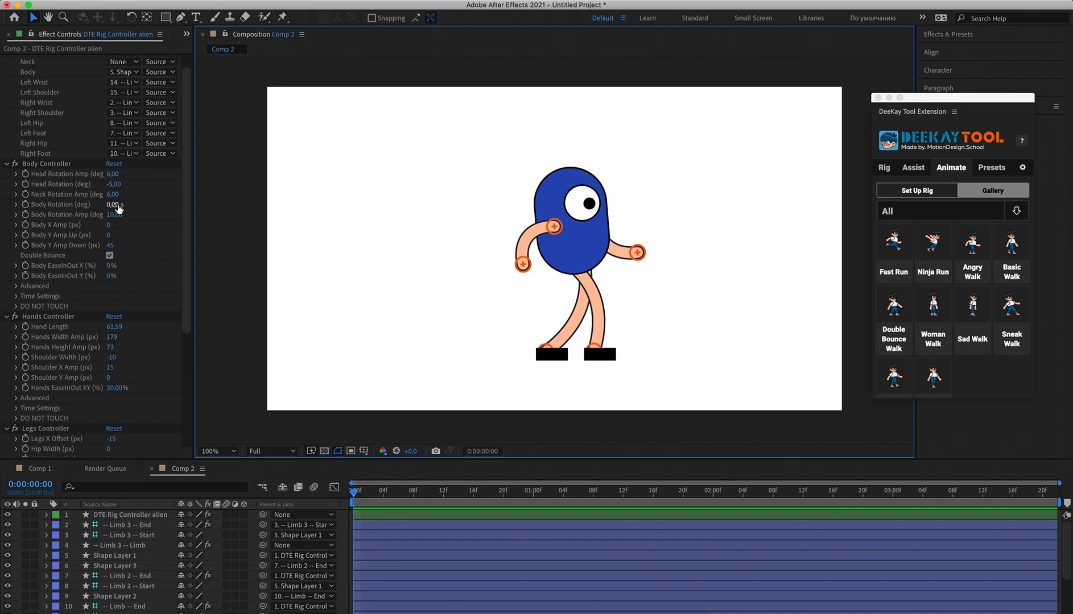
drag(118, 208, 126, 204)
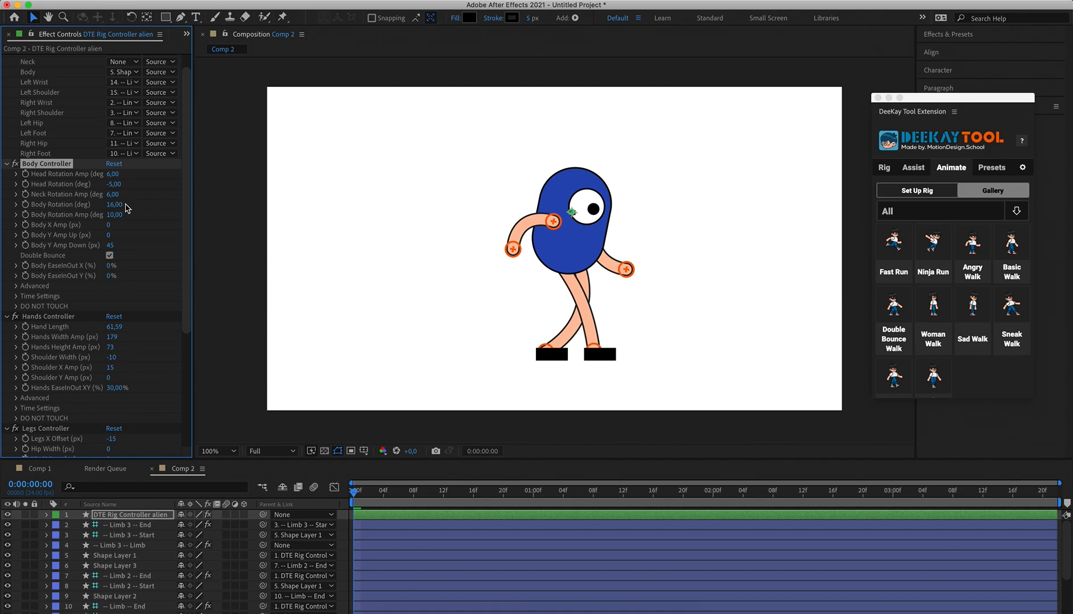
key(space)
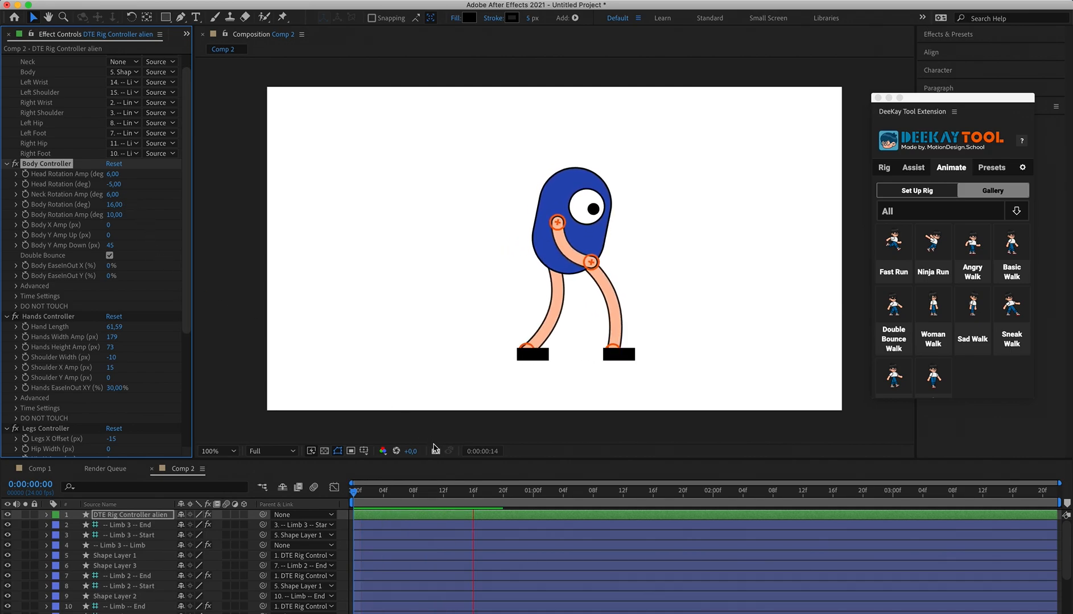
key(space)
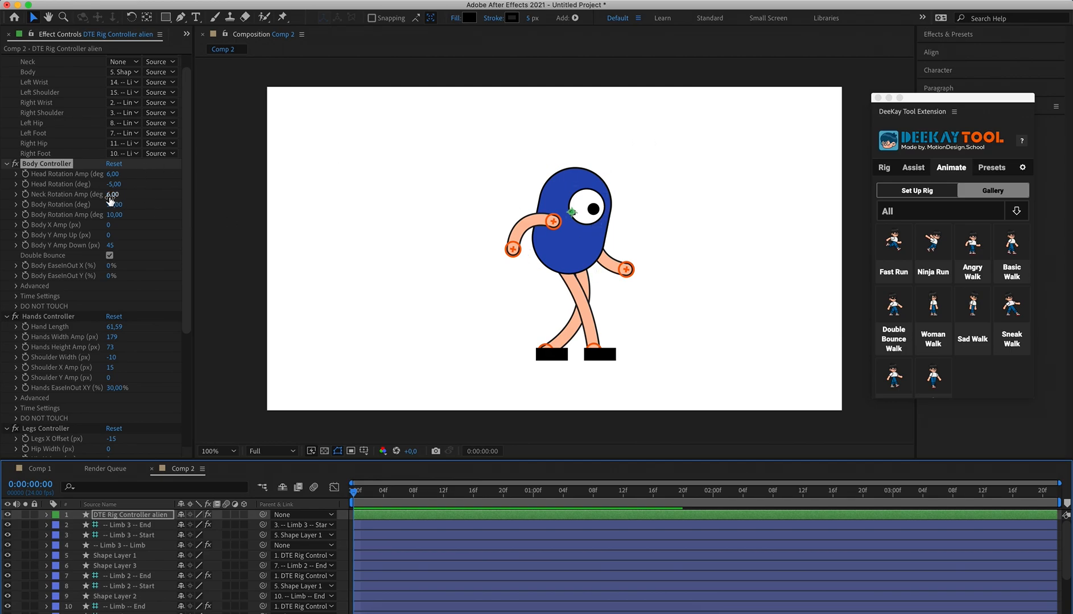
Set Body Rotation to 0 and Body Rotation Amp to 30 degrees, and preview the walk cycle.
click(42, 220)
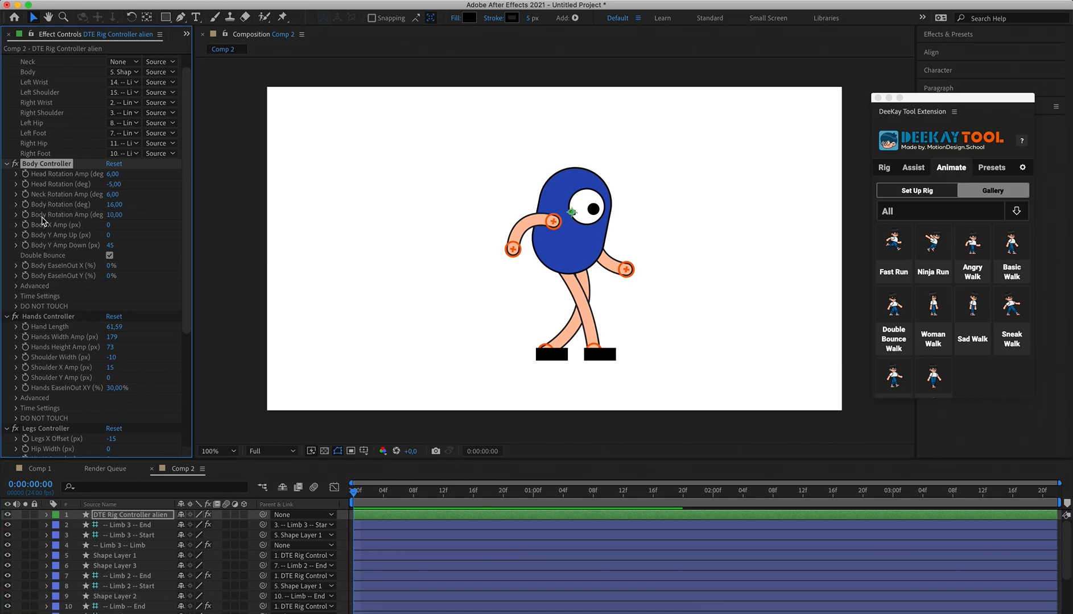
click(114, 205)
text(0)
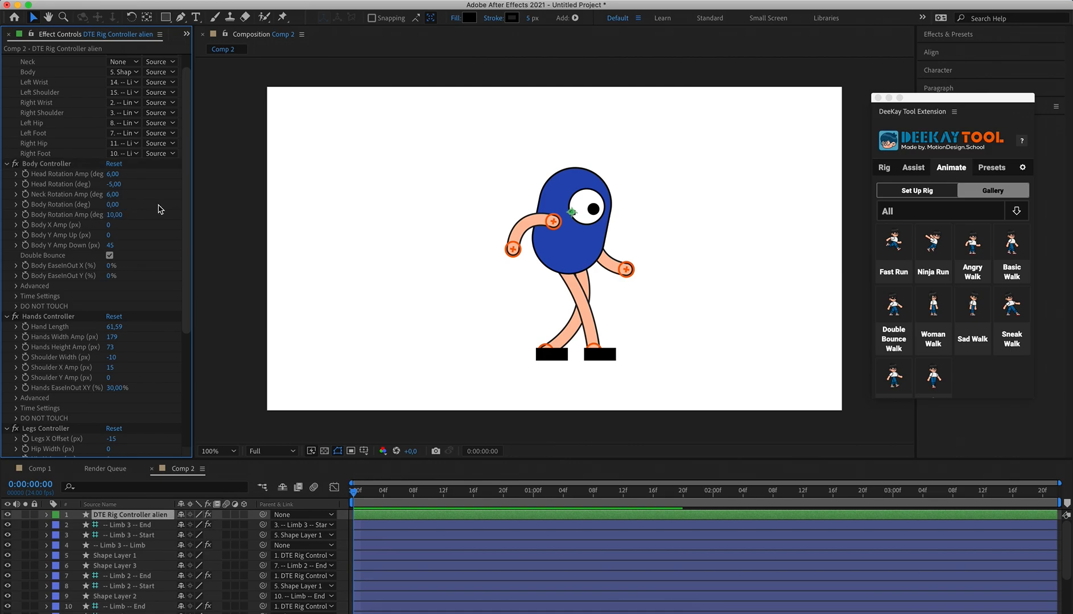
key(Tab)
text(3)
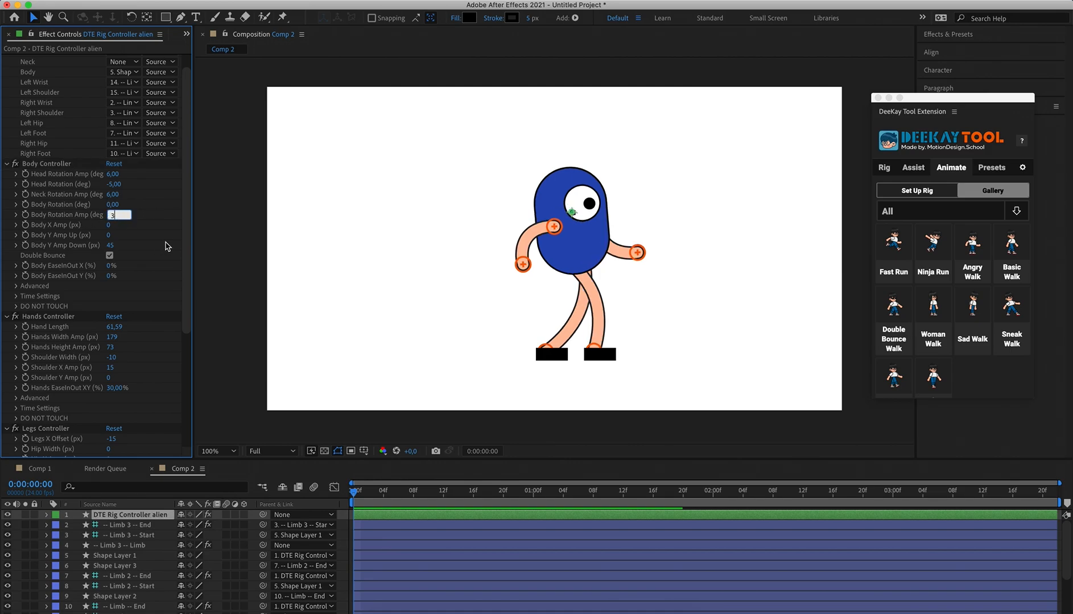
text(0)
key(Return)
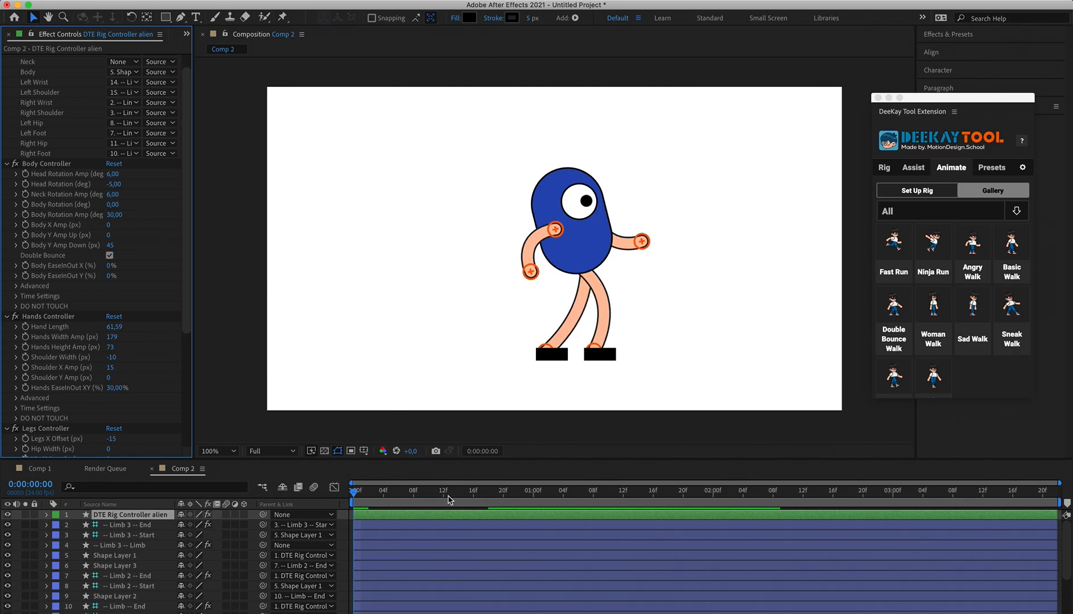
key(space)
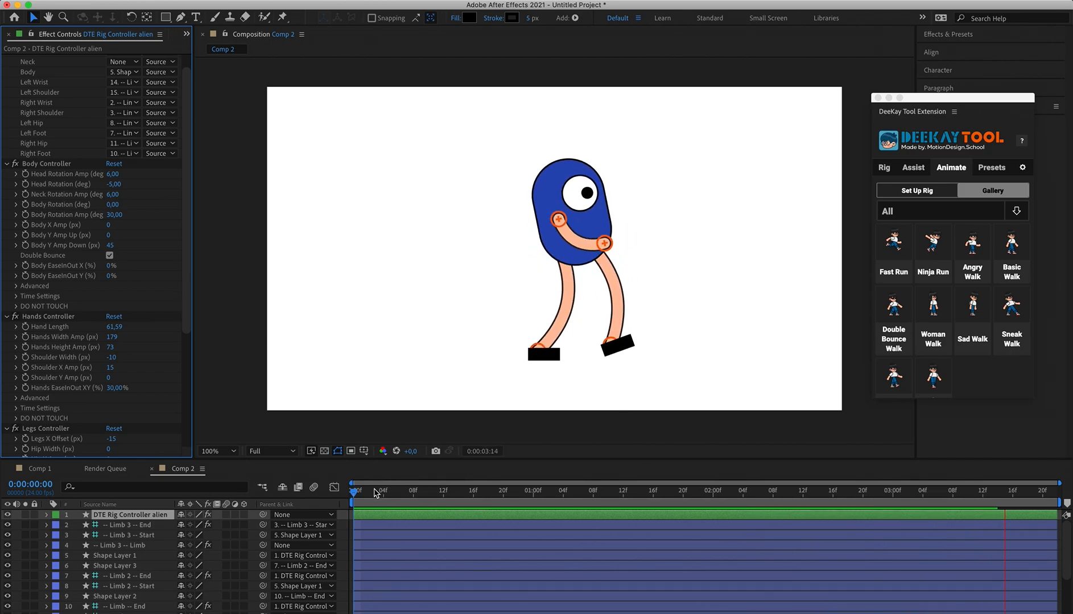
key(space)
Set the Body Rotation Amp to 60 degrees and preview the stronger body swing.
click(116, 216)
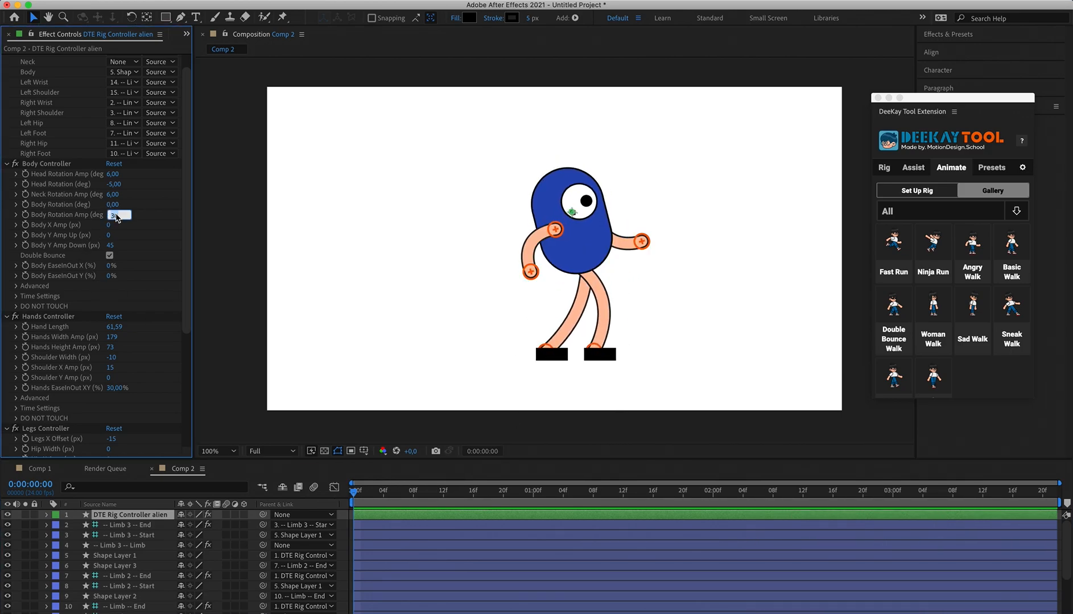
key(Return)
key(space)
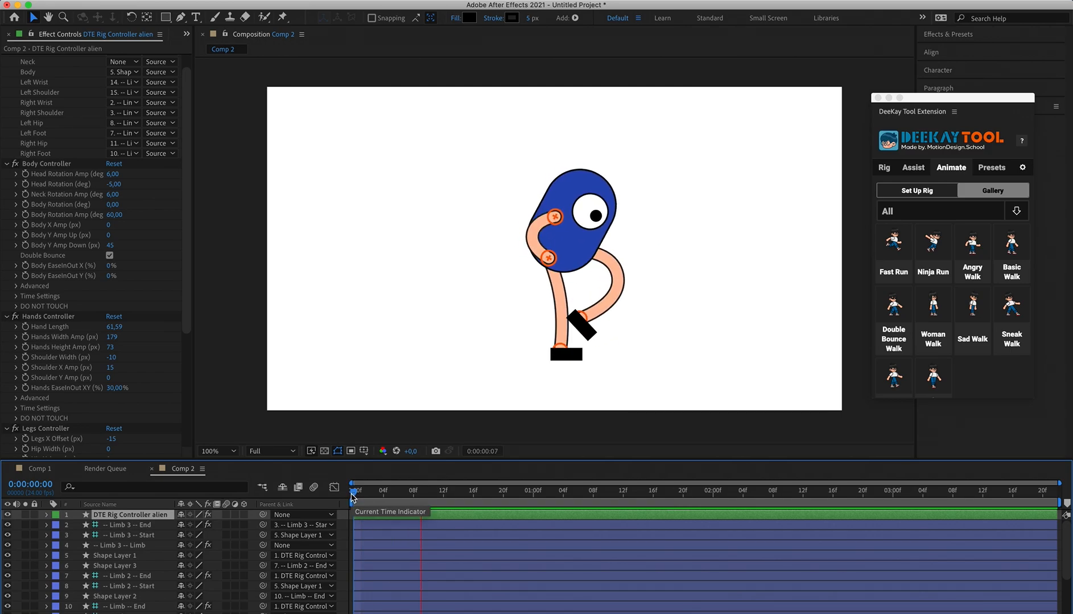
Set the Body Rotation Amp to 50 degrees and preview the walk cycle.
click(112, 215)
text(50)
key(Return)
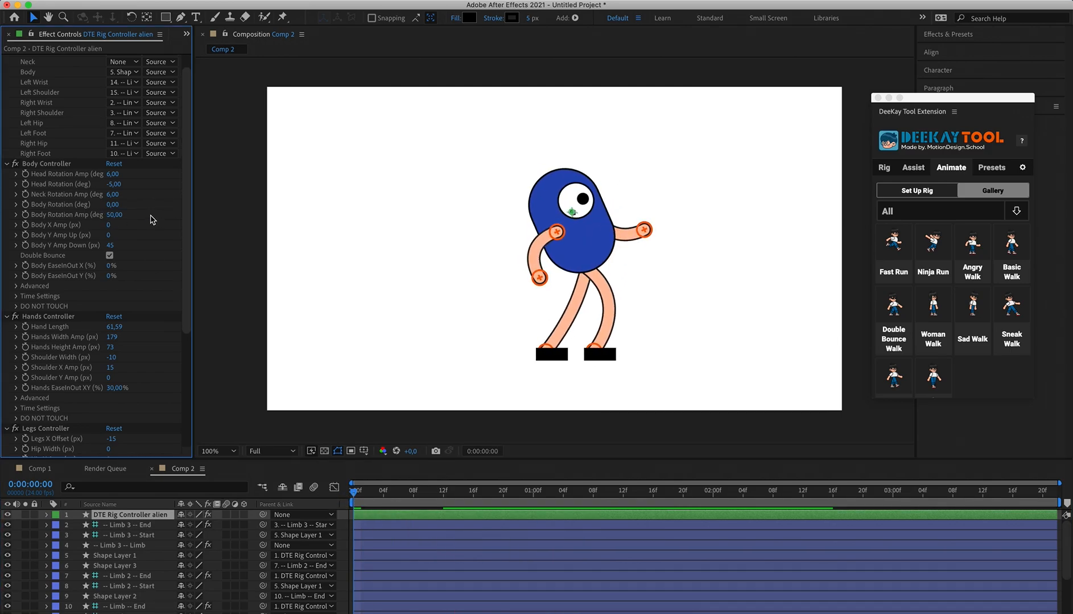
key(space)
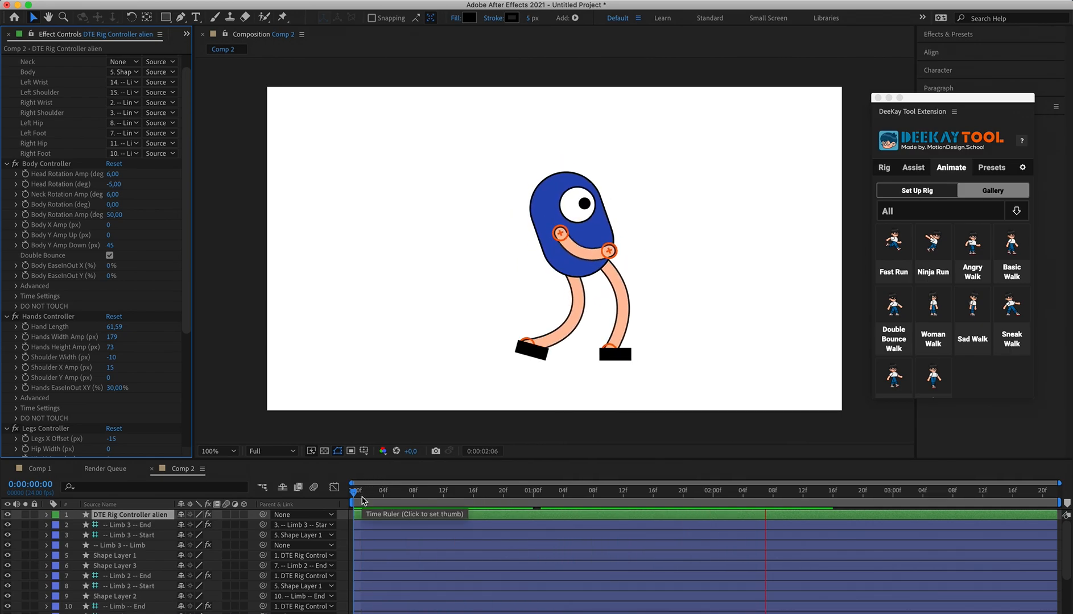
click(361, 501)
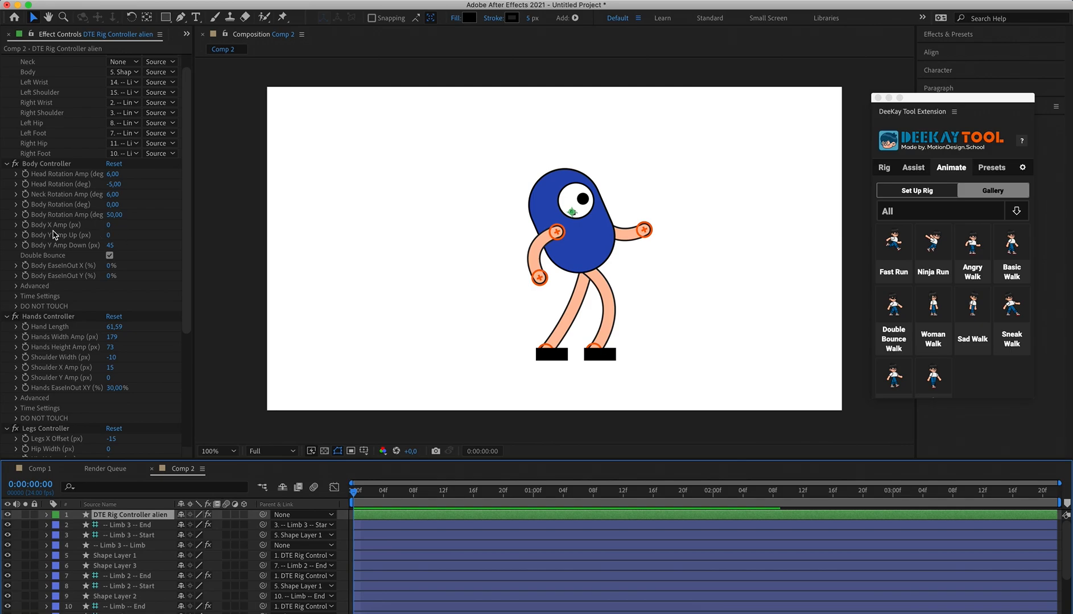
Set the Body X Amp to 50 px and preview the body's horizontal movement from the start.
click(108, 226)
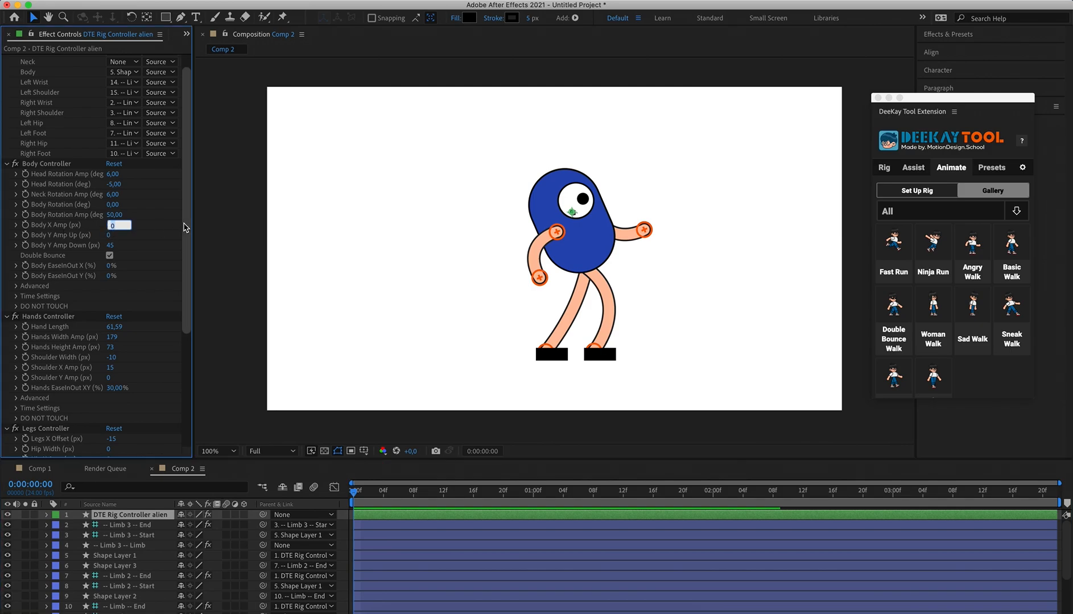
text(50)
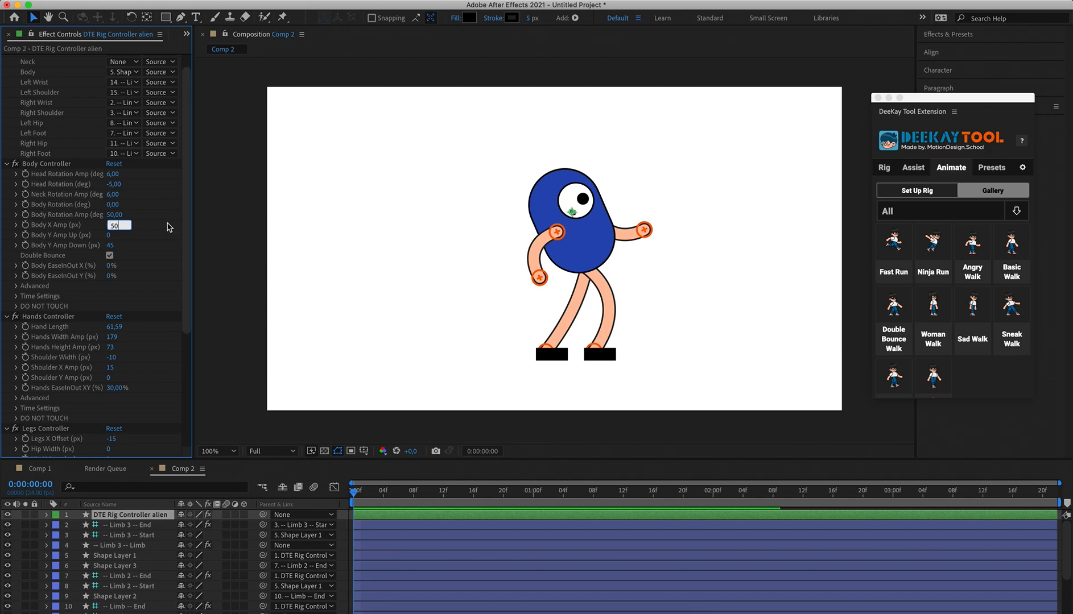
key(Return)
key(space)
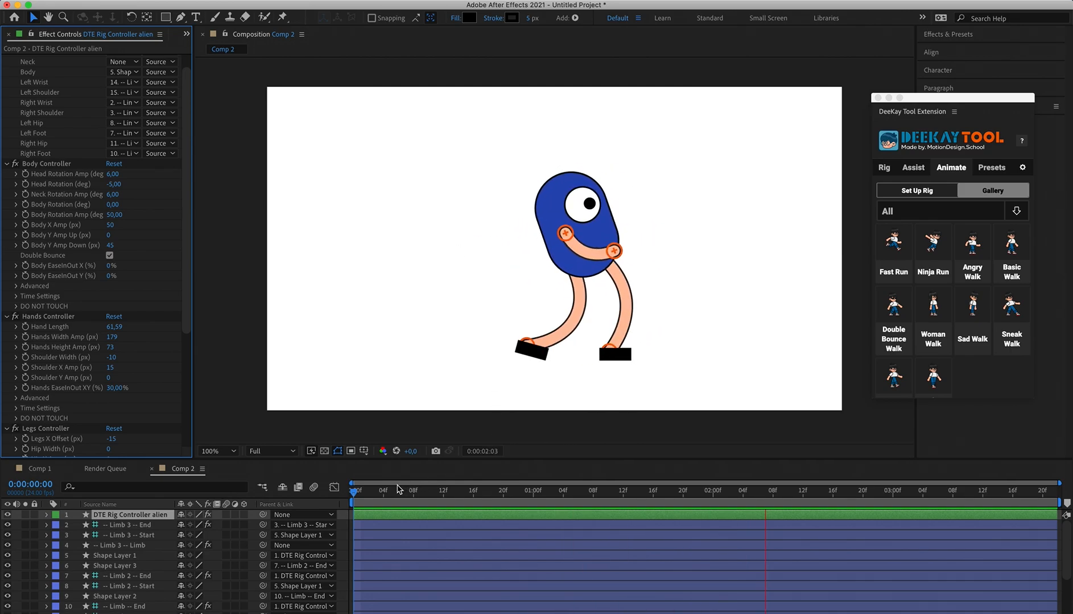
click(342, 496)
key(space)
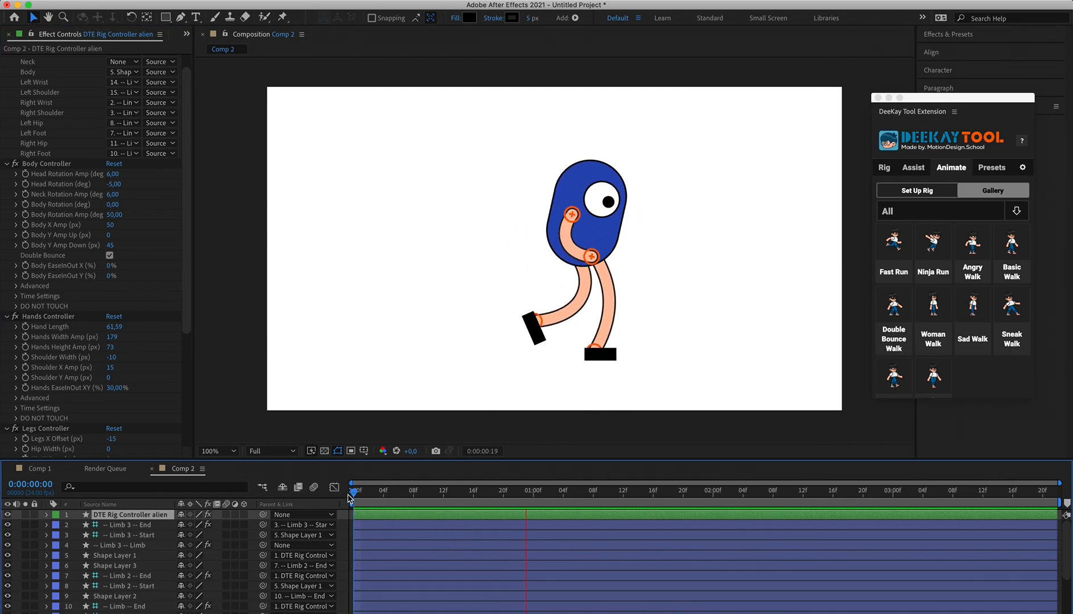
key(space)
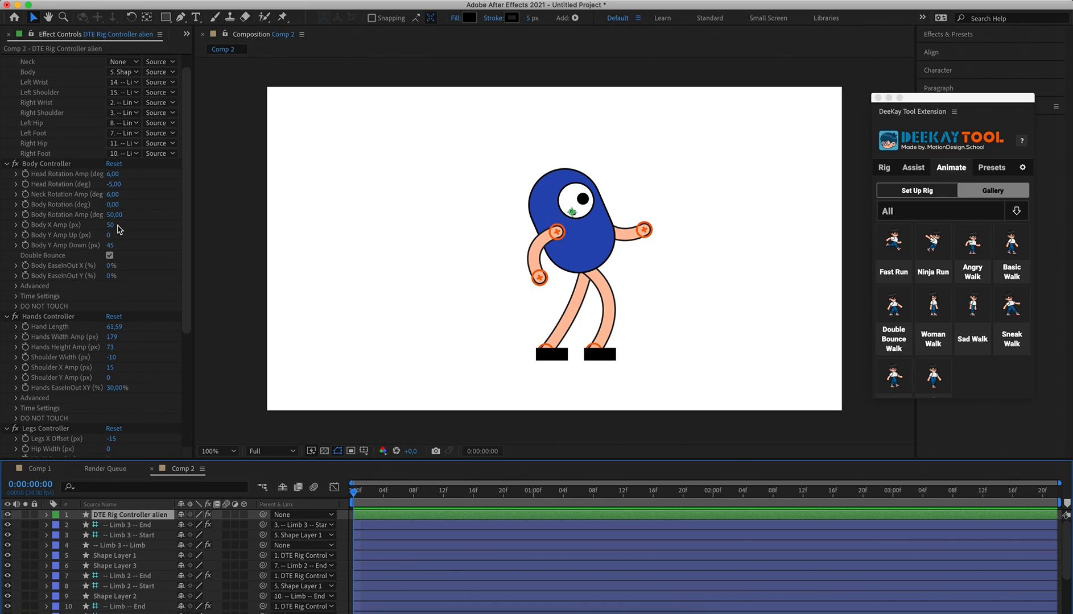
Set the Body X Amp to 10 px.
click(117, 215)
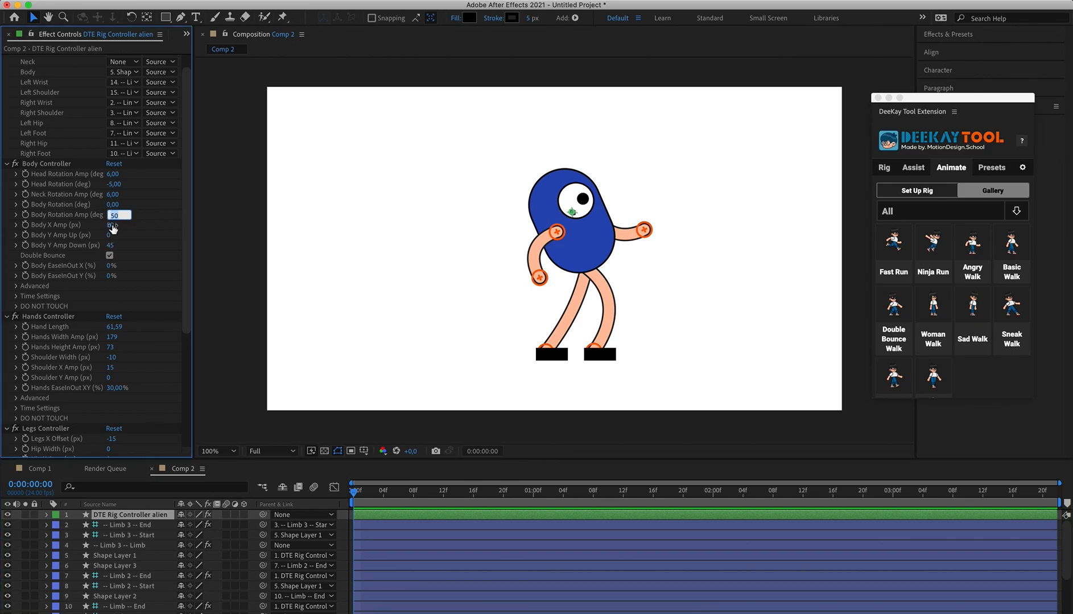
click(114, 226)
text(10)
key(Return)
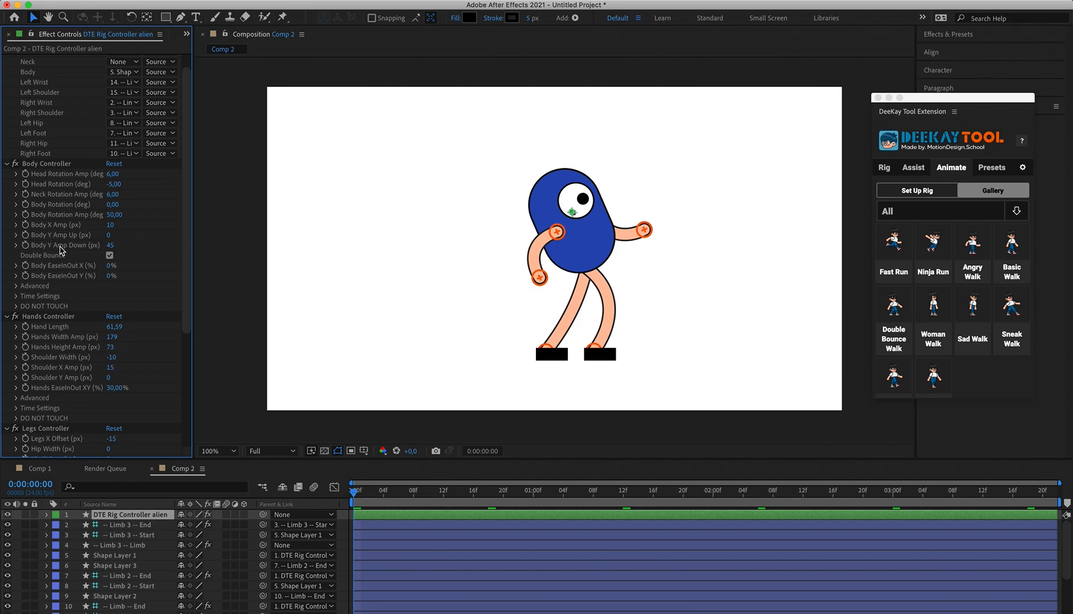
Set the Body Y Amp Up to 50 px and preview the body's upward movement.
click(109, 236)
text(50)
key(Return)
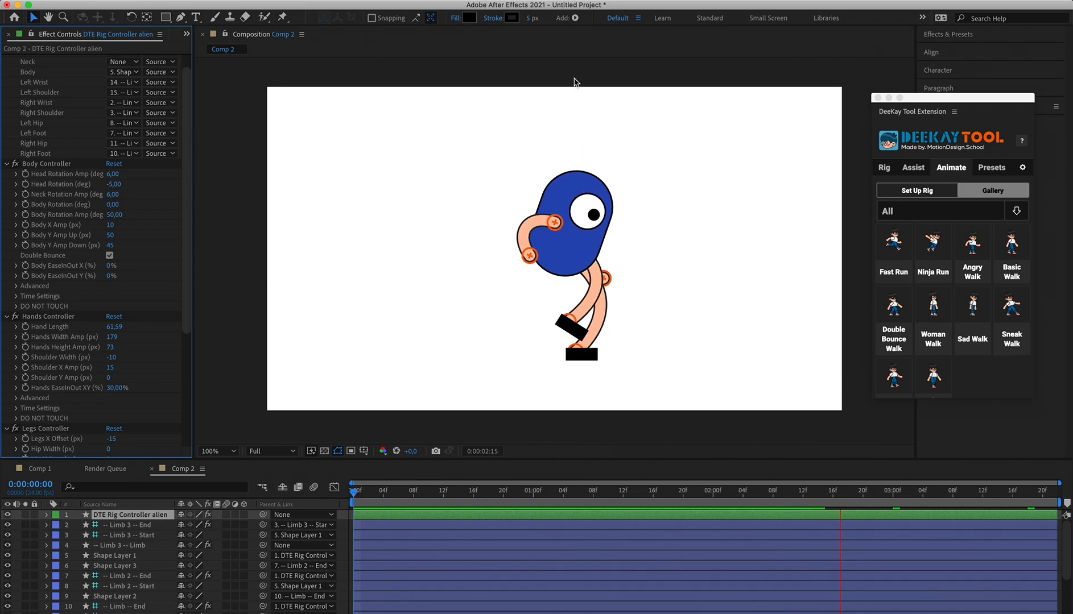
click(314, 499)
click(357, 493)
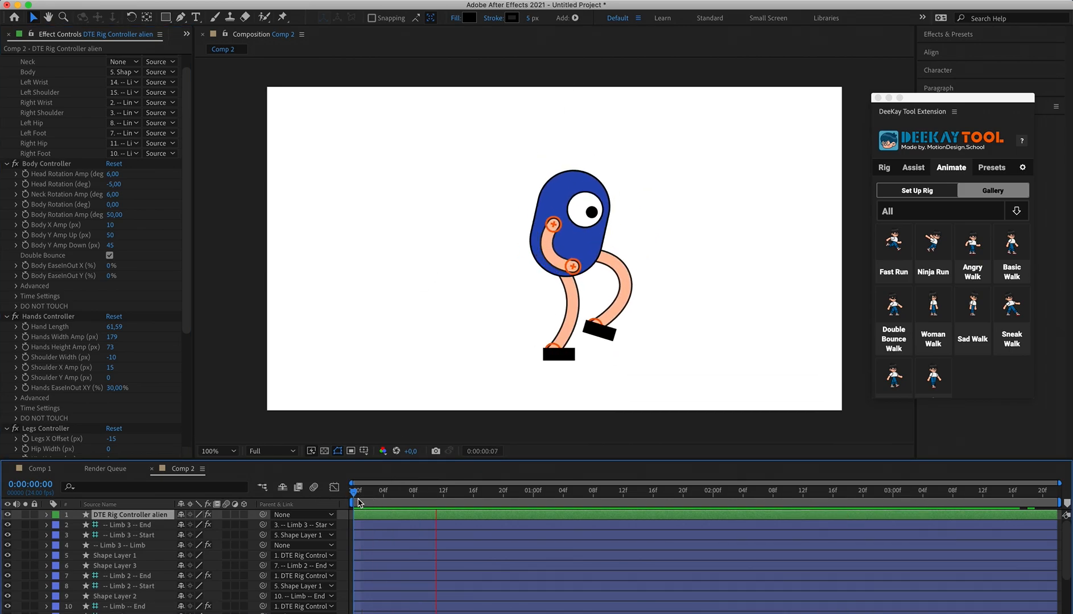
key(space)
Set the Body Y Amp Down to 100 px and preview the body's downward movement.
click(111, 247)
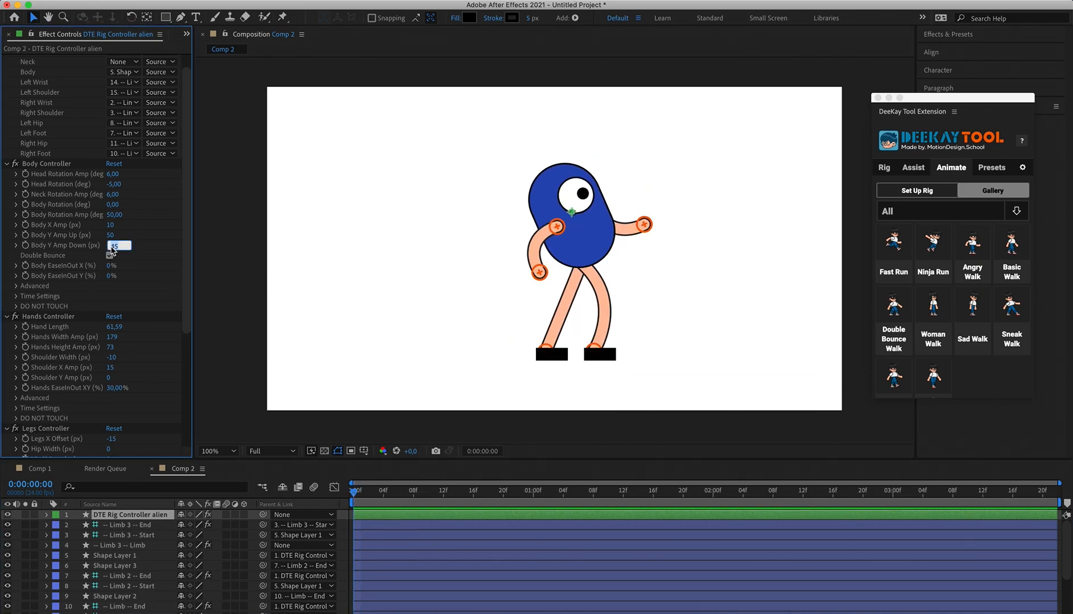
key(Return)
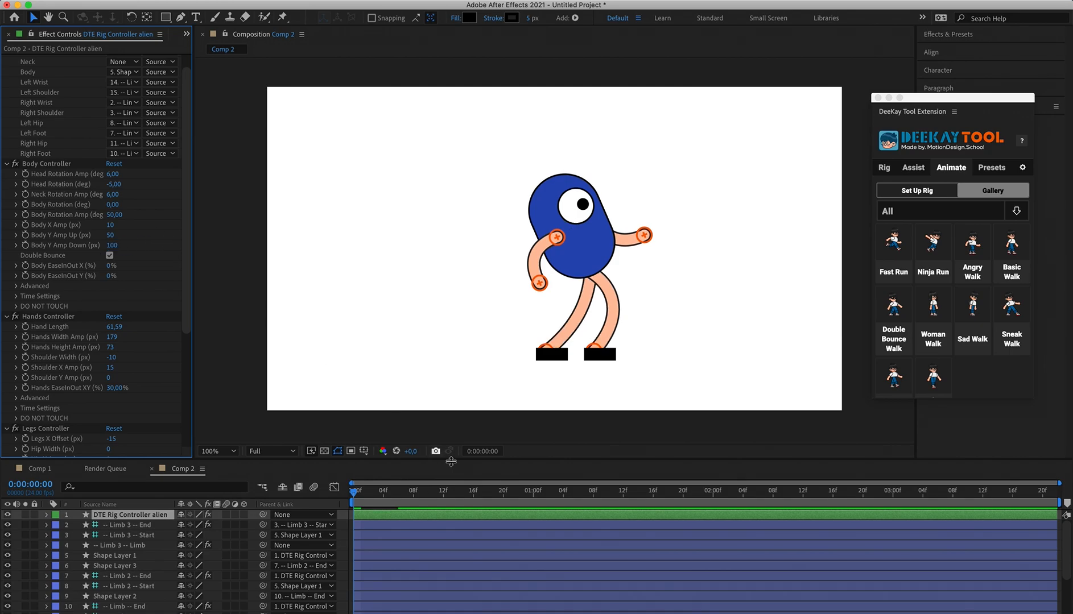
key(space)
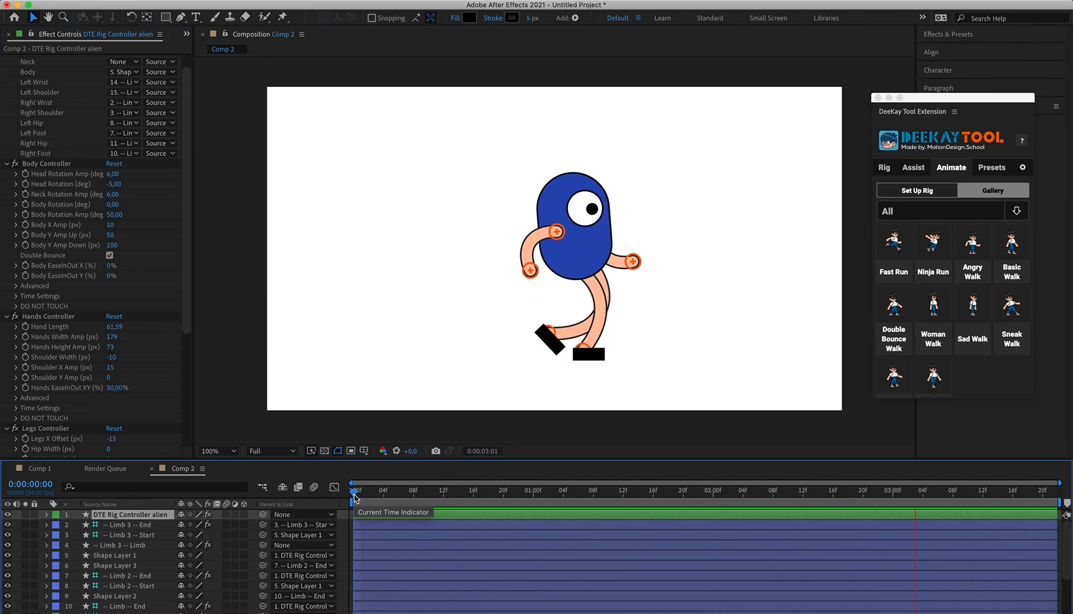
Set the Body Y Amp Down to 50 px and preview the walk from the start.
key(space)
click(111, 245)
text(50)
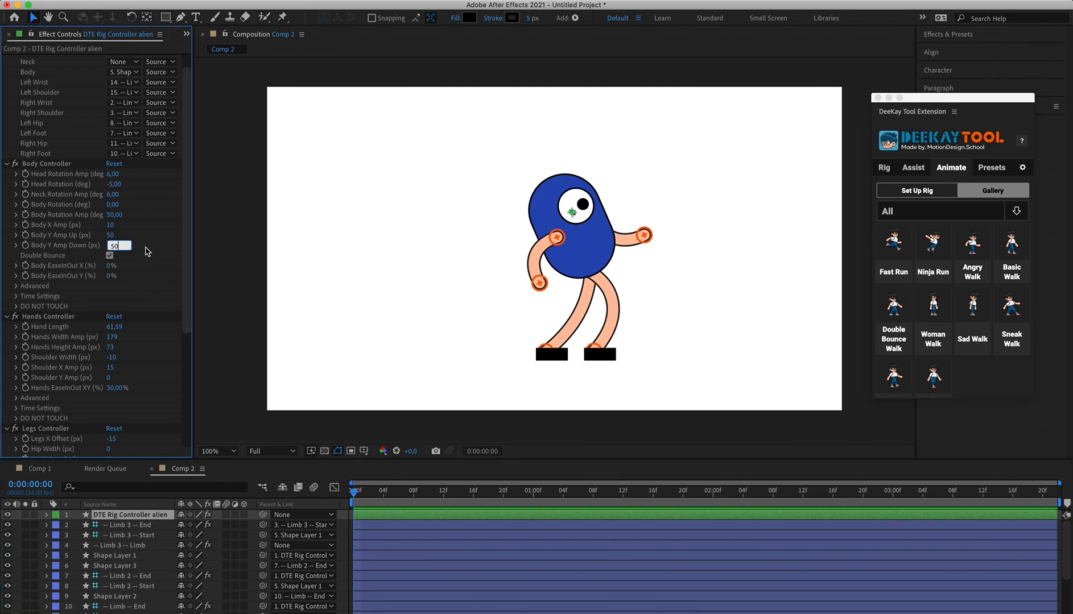
key(Return)
key(space)
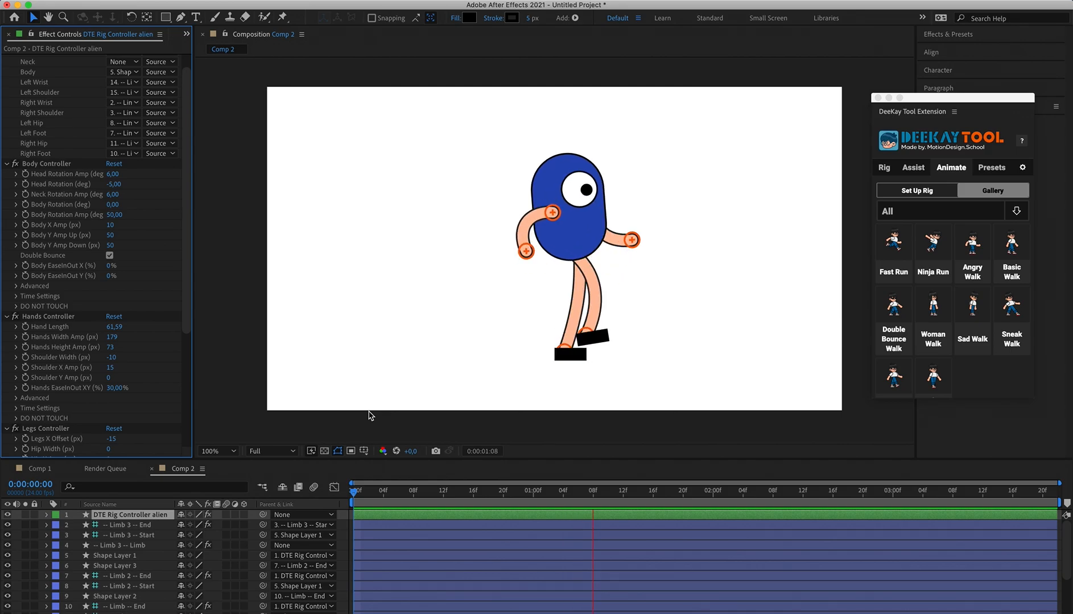
click(354, 492)
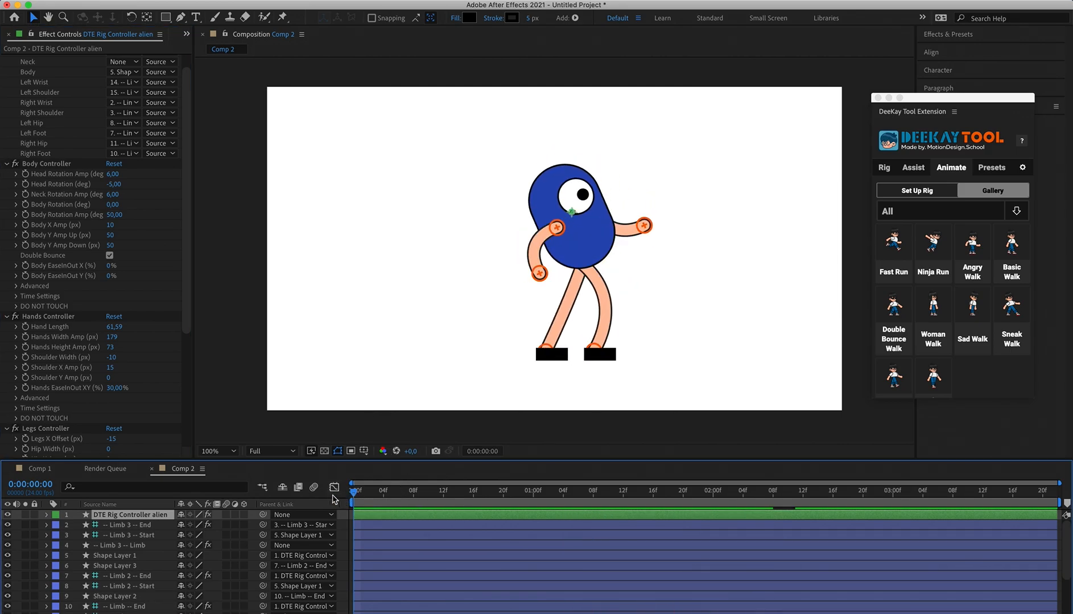
Disable Double Bounce in the Body Controller and preview how the body moves without it.
scroll(152, 238, down, 3)
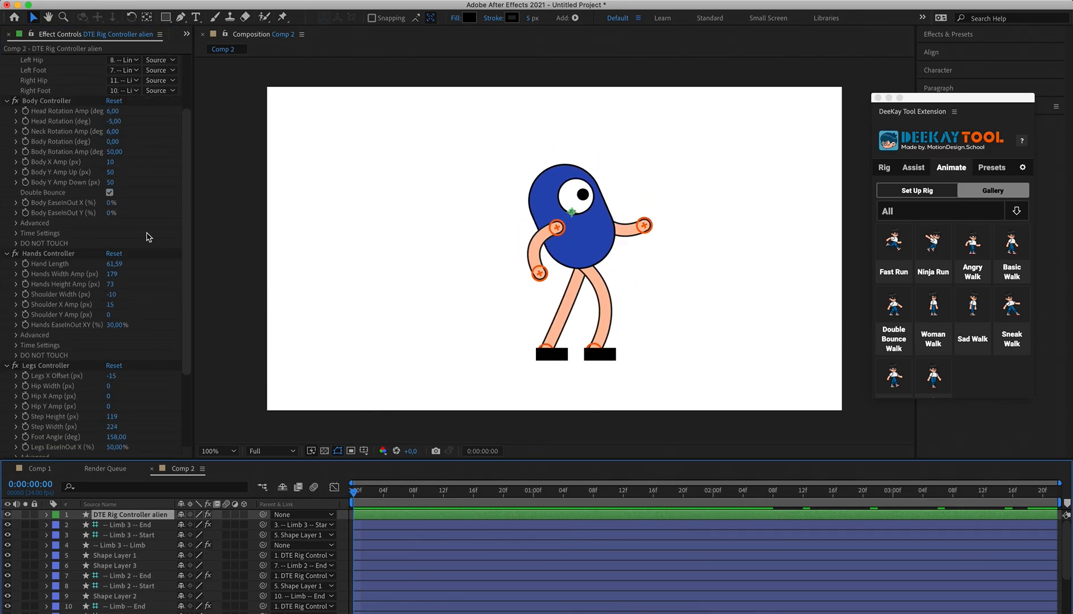
click(109, 192)
key(space)
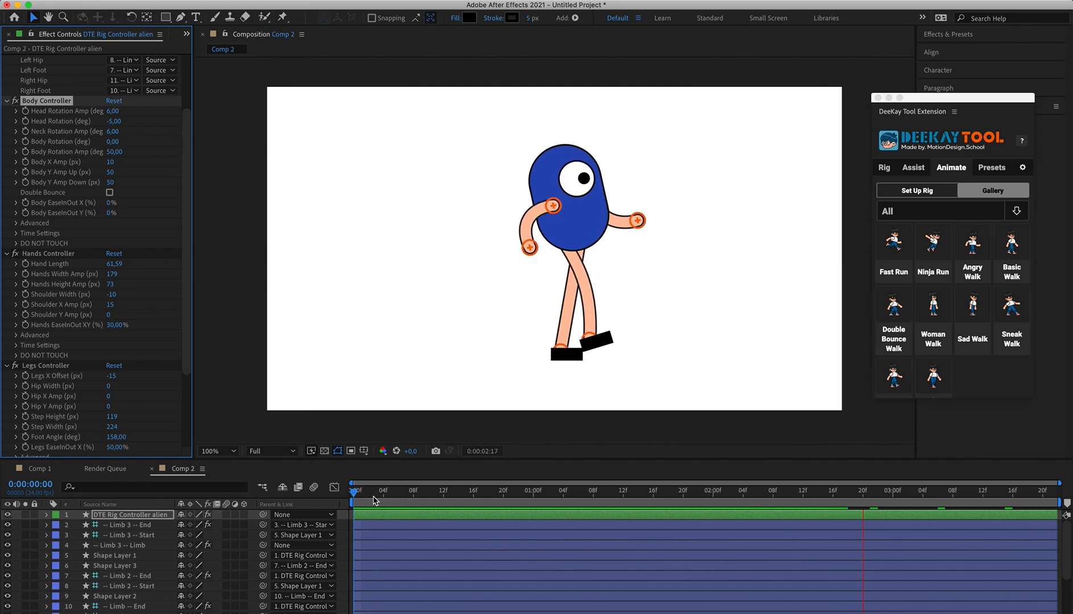
click(318, 492)
Re-enable Double Bounce and preview the walk for comparison.
click(110, 193)
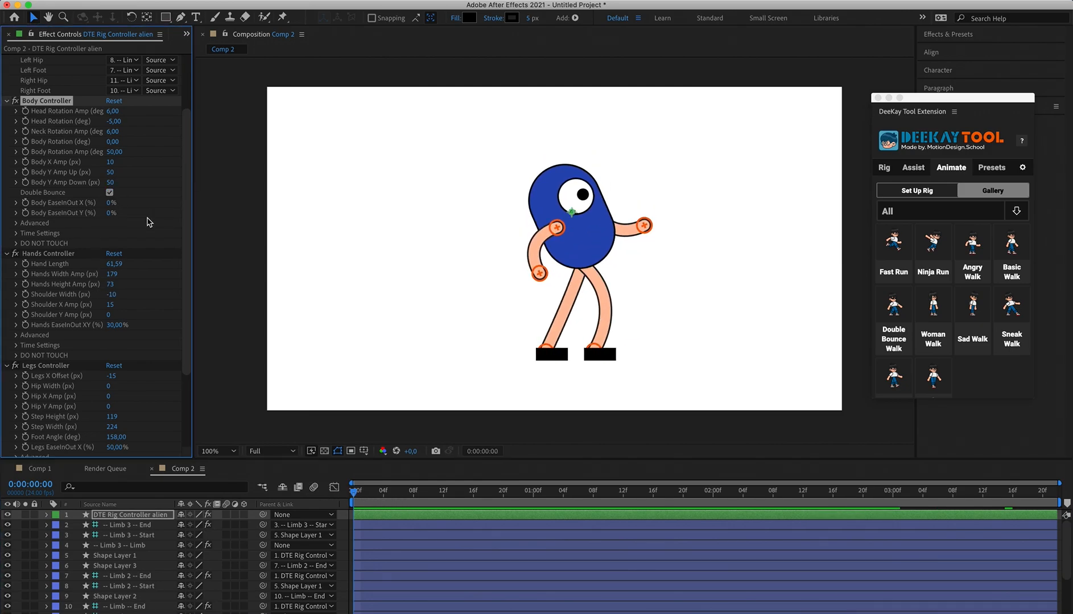
key(space)
click(397, 505)
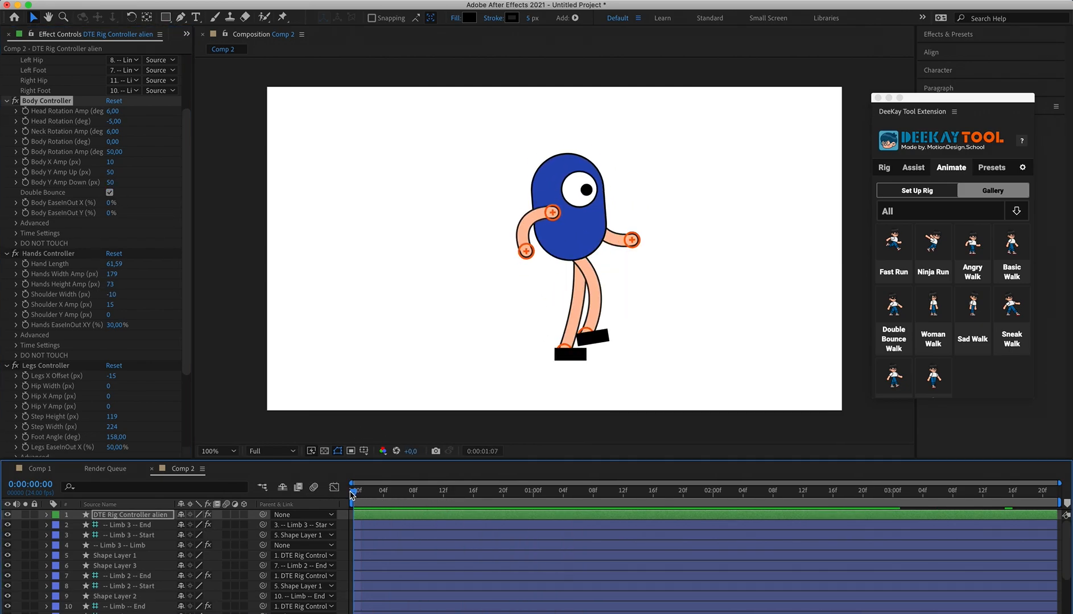
Turn Double Bounce off again and replay the walk from the first frame.
click(110, 193)
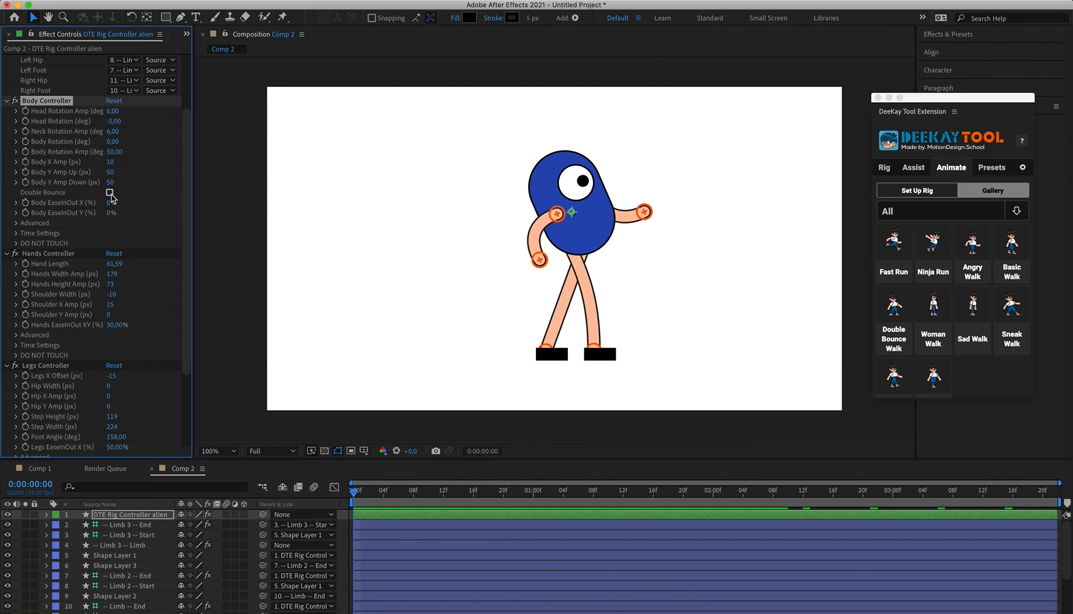
key(space)
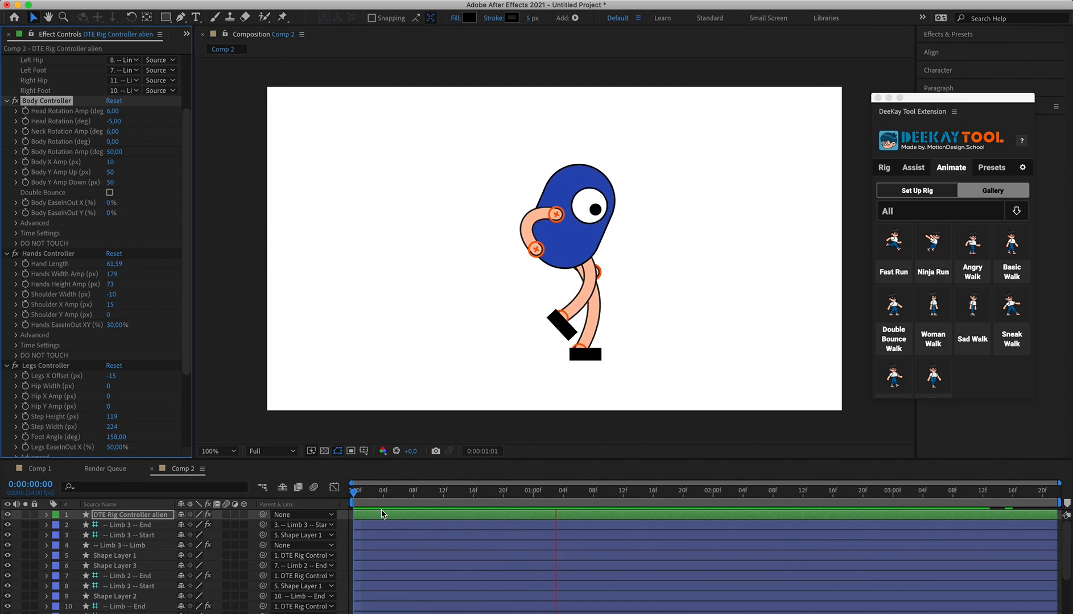
key(space)
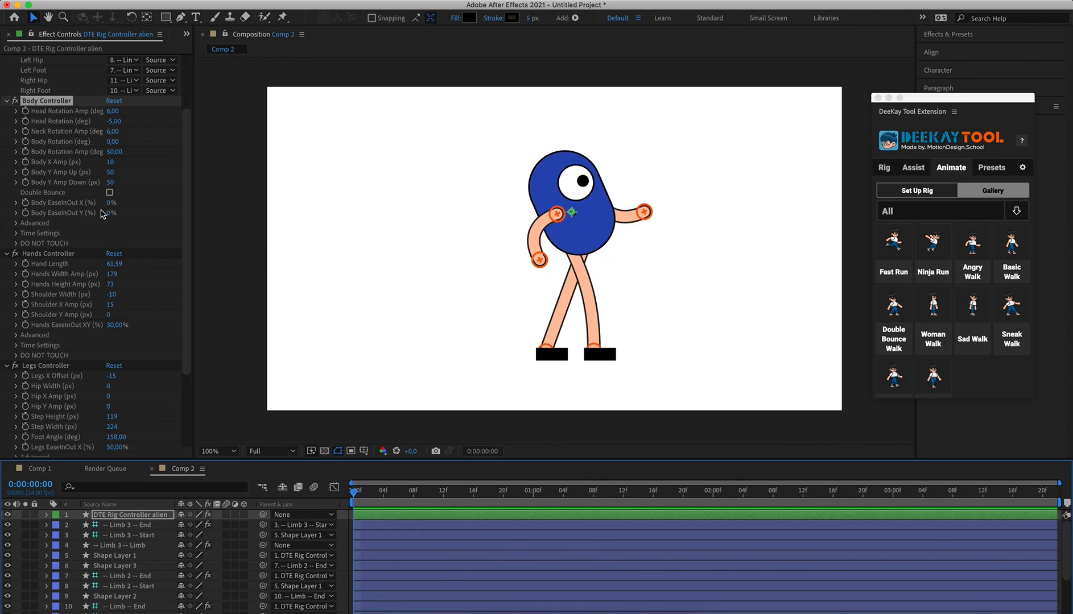
Raise the Body EaseInOut X to 887% and preview the walk.
drag(110, 203, 337, 203)
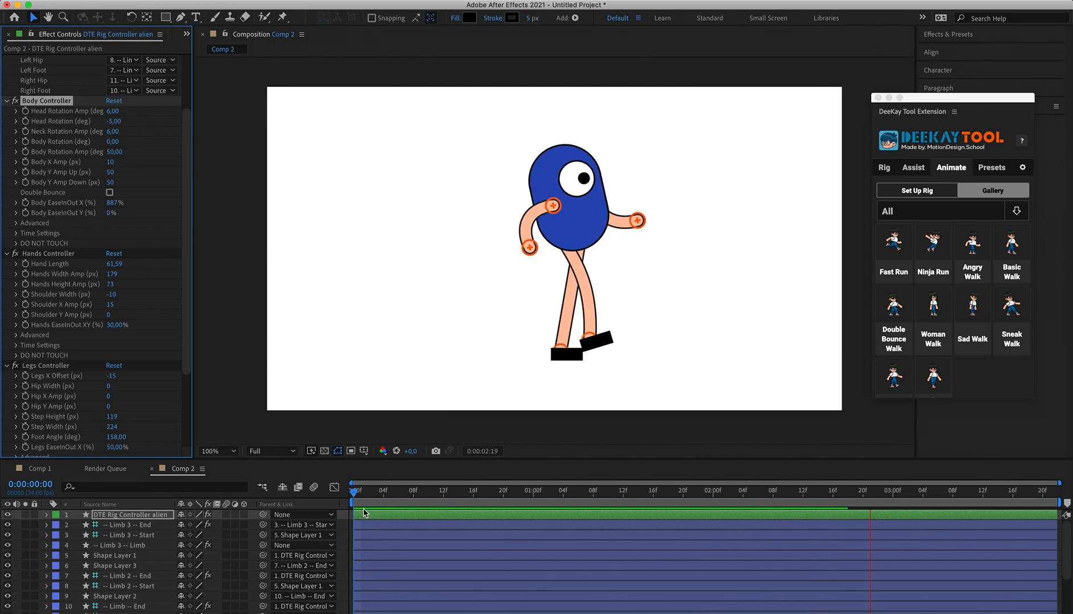
click(310, 494)
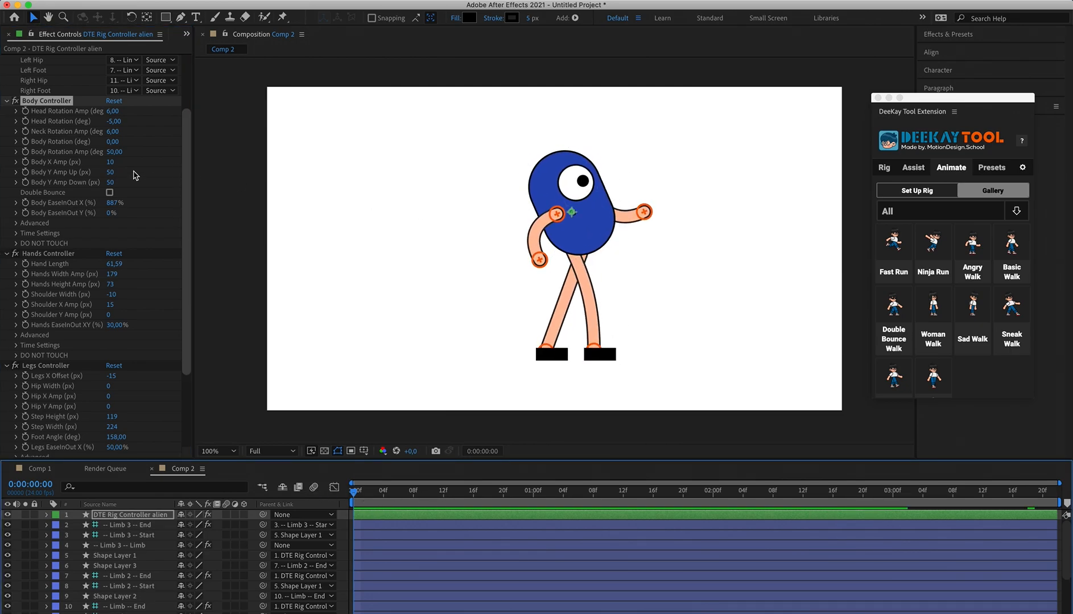
Set Body EaseInOut X and Y to 100%, and preview the walk with Double Bounce re-enabled.
click(116, 205)
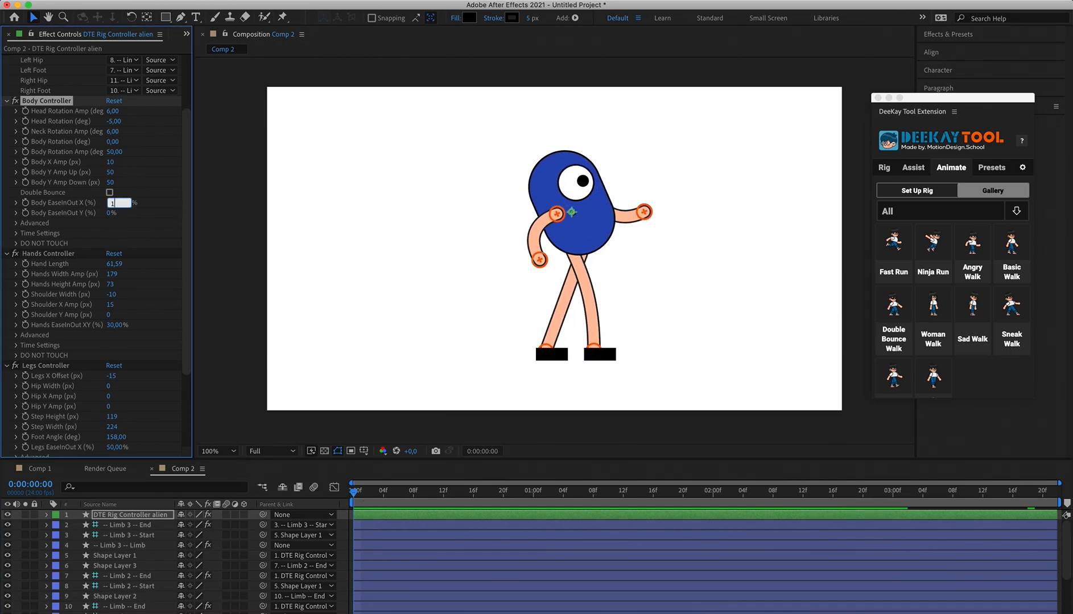
key(Return)
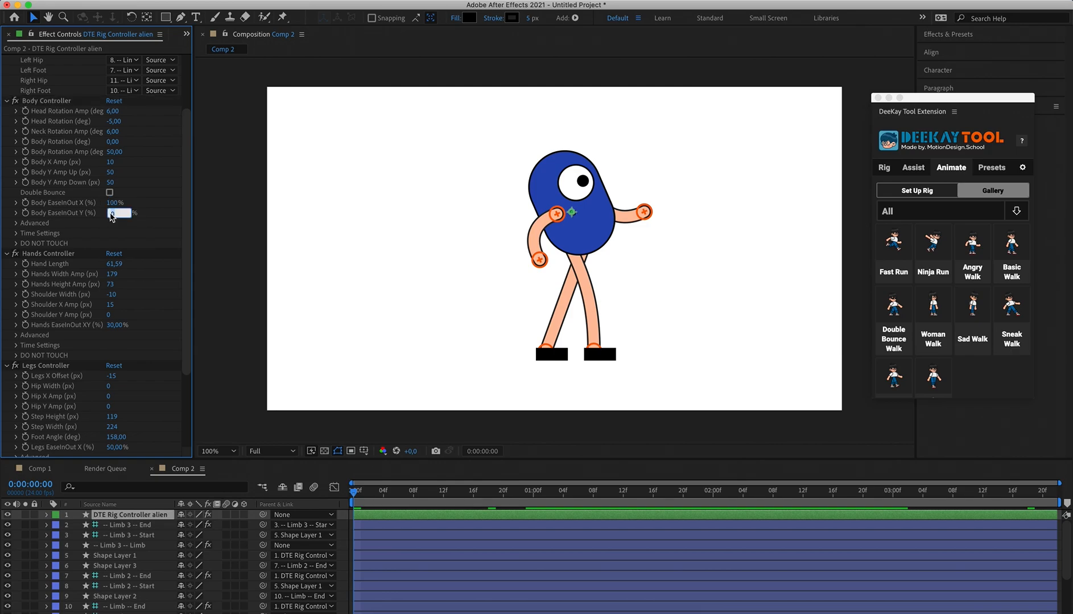
click(109, 193)
key(space)
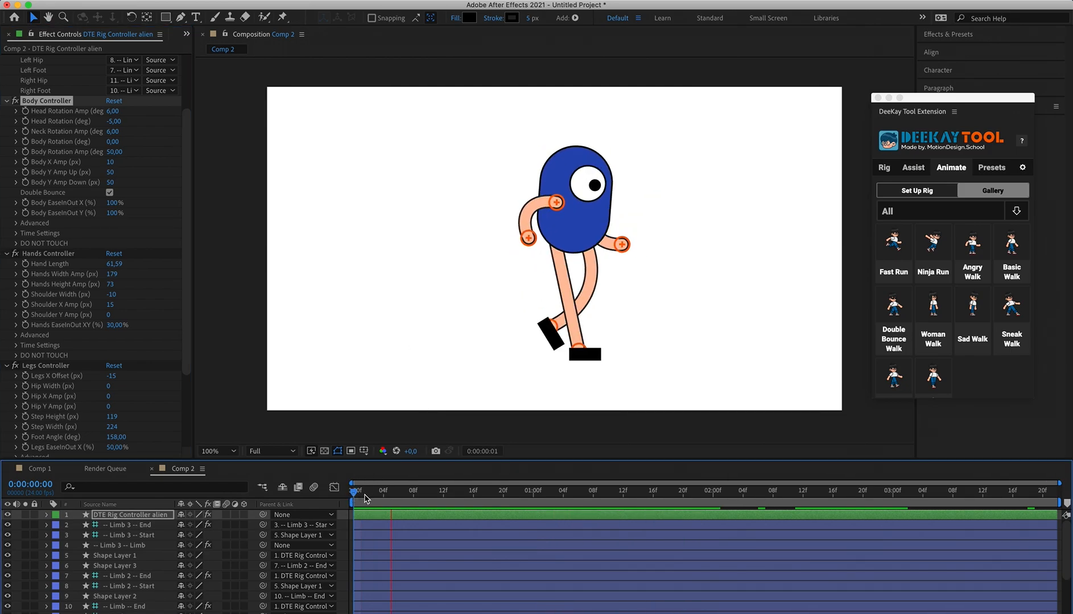
key(space)
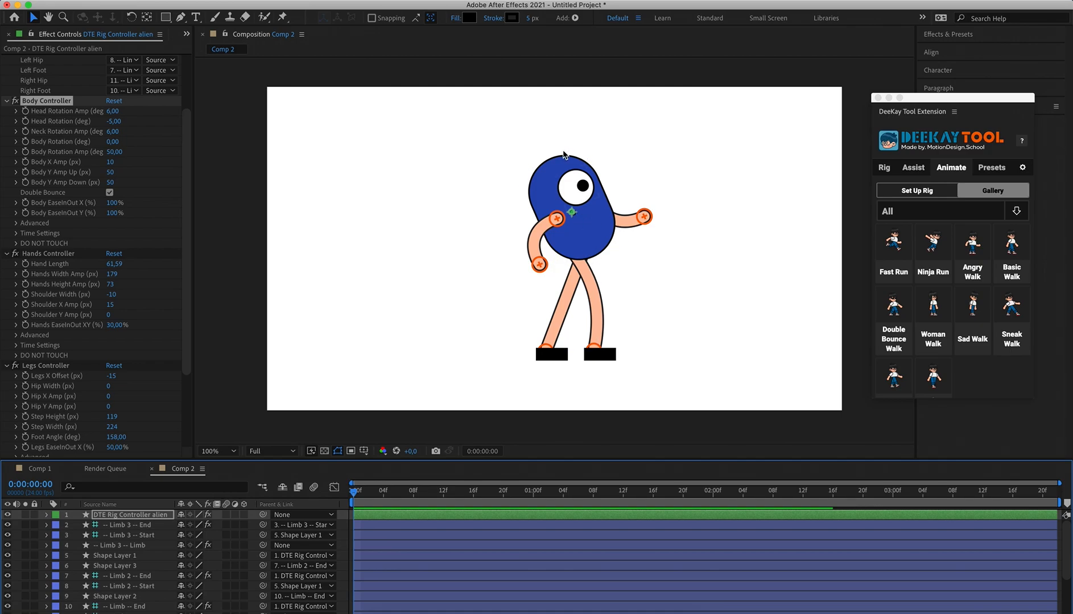
key(space)
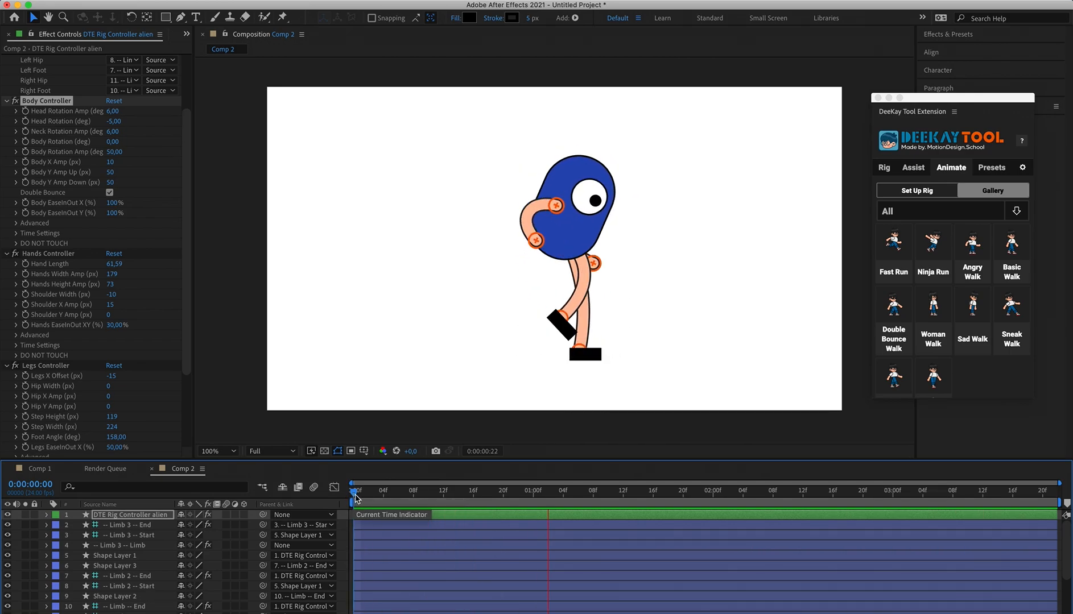
key(space)
Set both Body EaseInOut X and Body EaseInOut Y to 25% and preview the softened body motion.
click(116, 203)
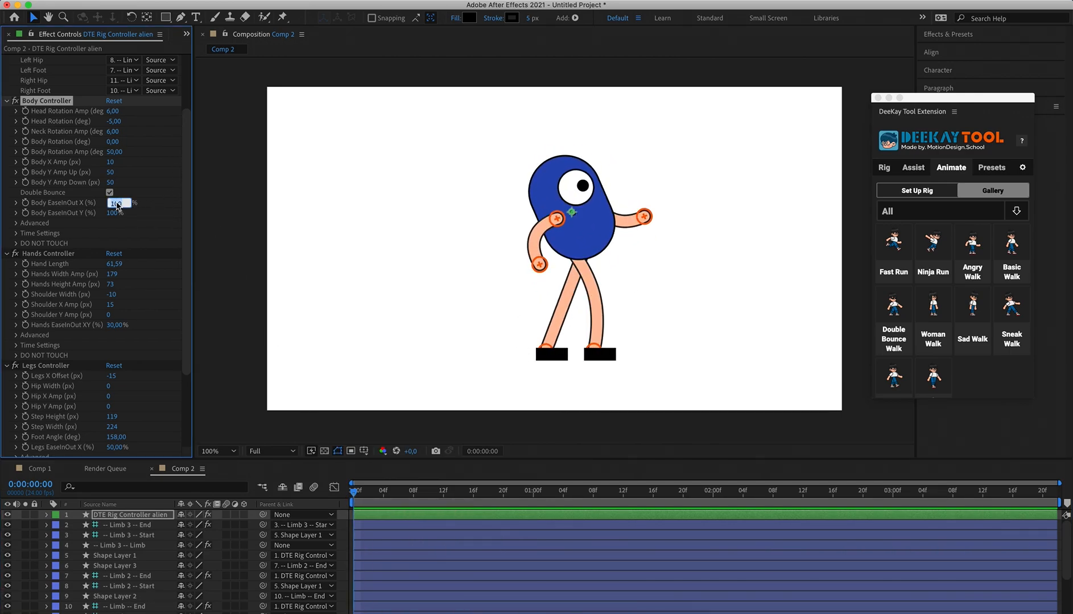
click(112, 214)
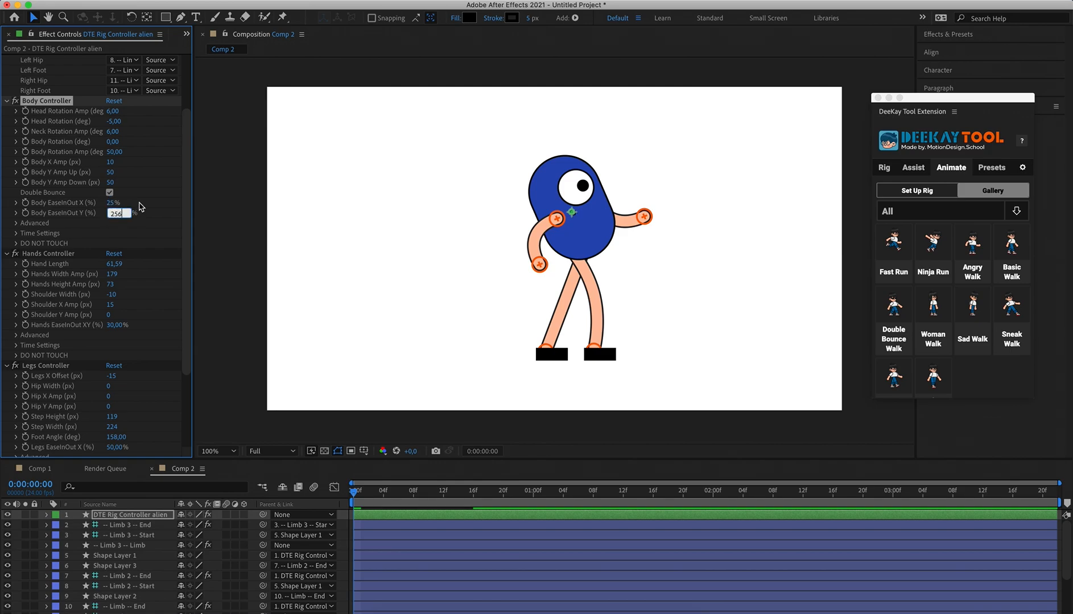
text(256)
key(Return)
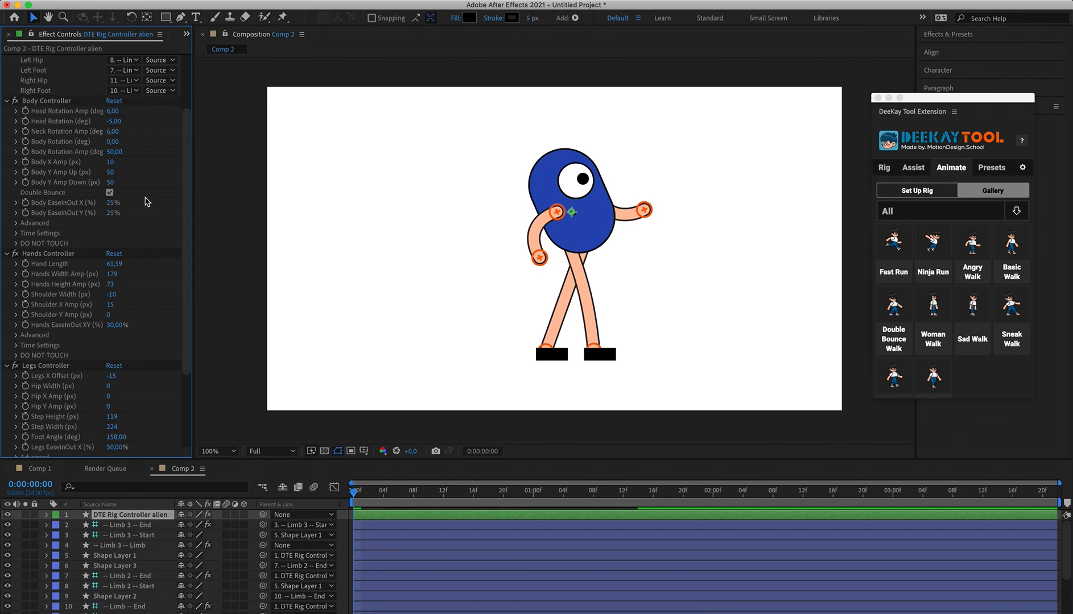
key(space)
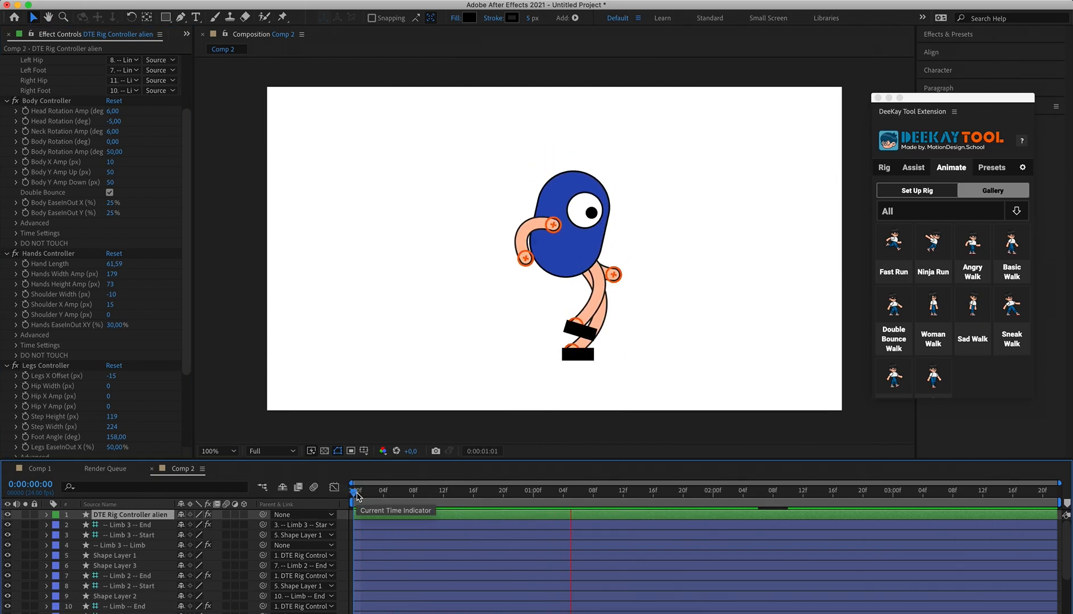
key(space)
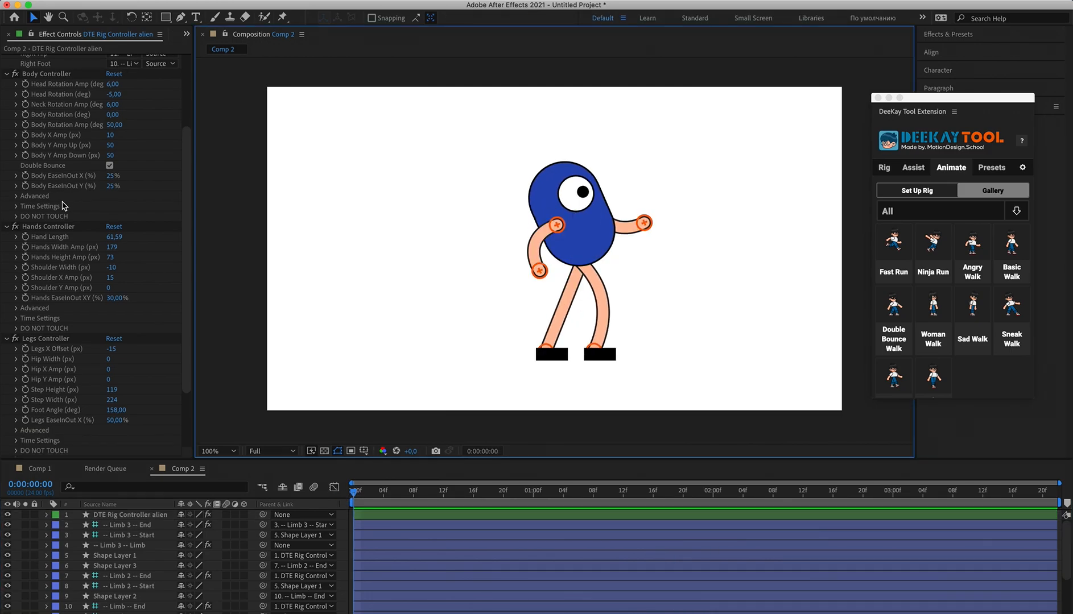
Look over the Body Controller's Advanced options, expand its Time Settings instead, and preview the walk.
click(44, 202)
click(16, 196)
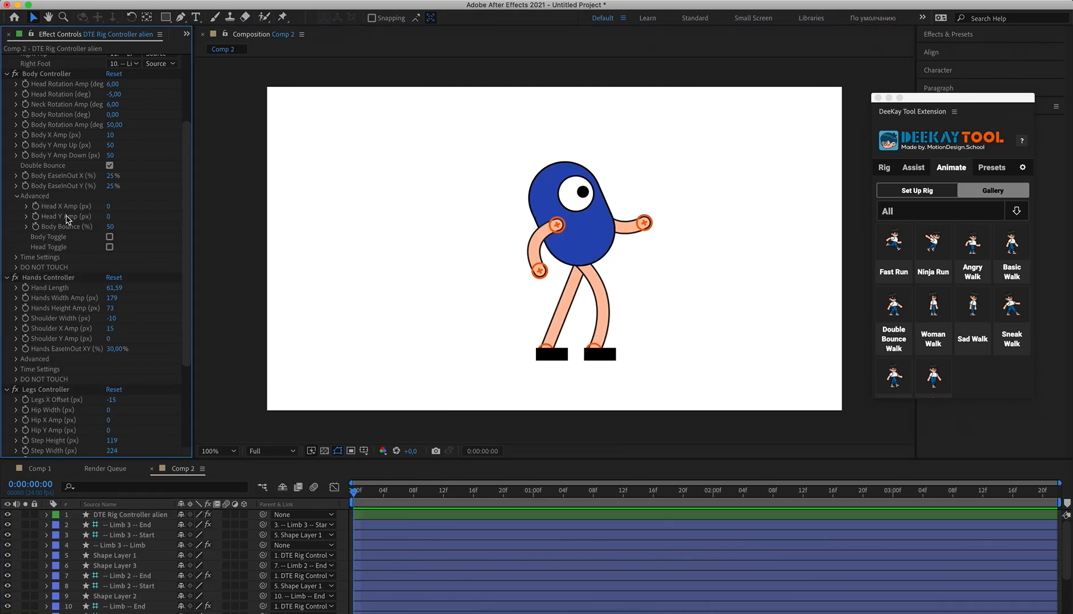
click(17, 197)
click(16, 207)
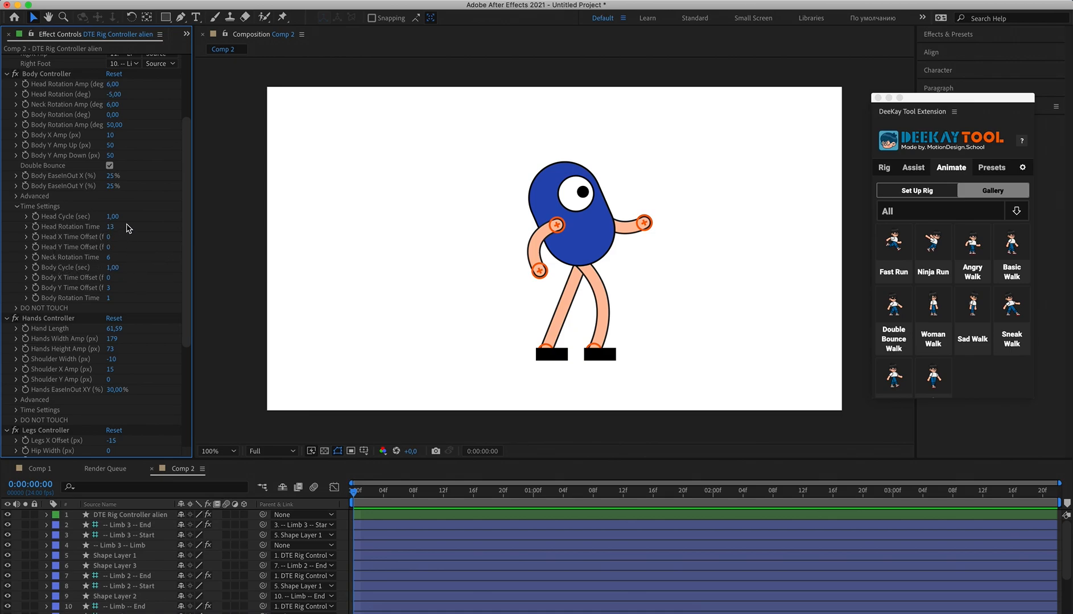
key(space)
key(space)
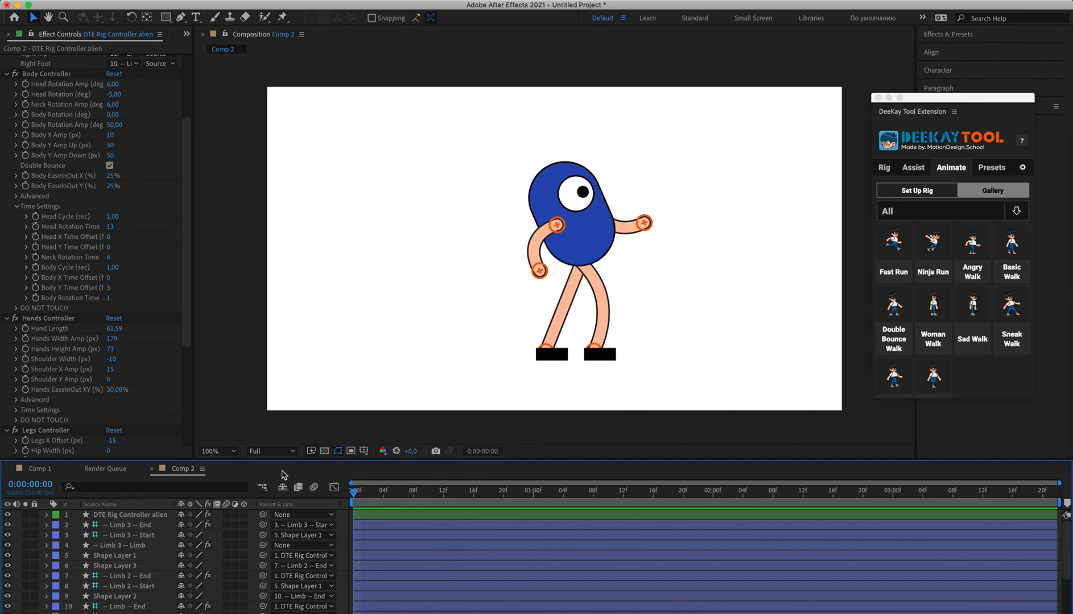
Set the Body Cycle to 2 seconds in the Body Controller's Time Settings and preview the body's timing.
click(116, 268)
text(2)
key(Return)
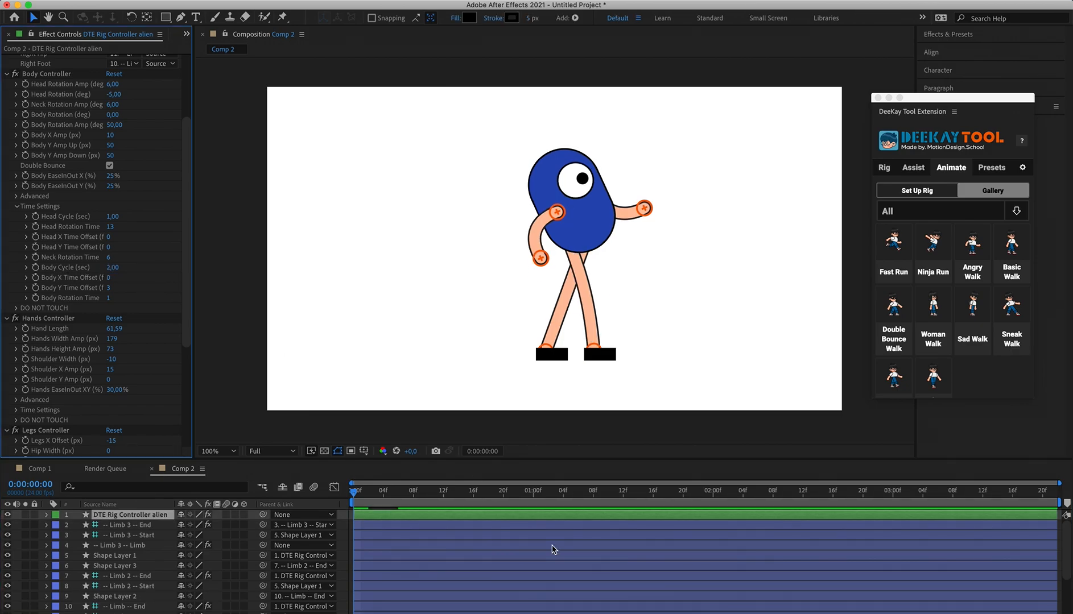
key(space)
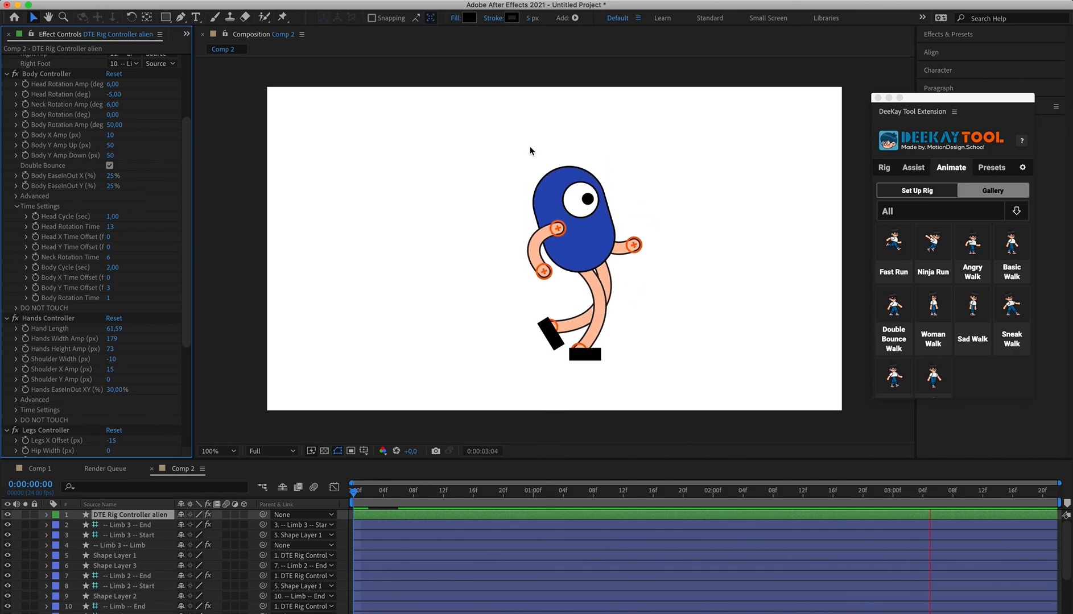
key(space)
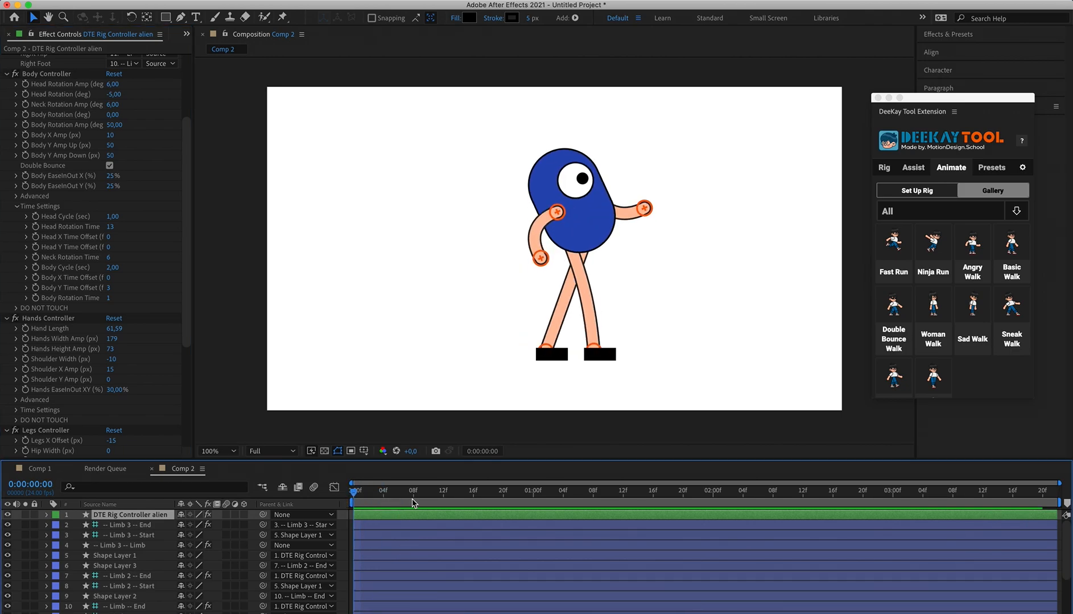
key(space)
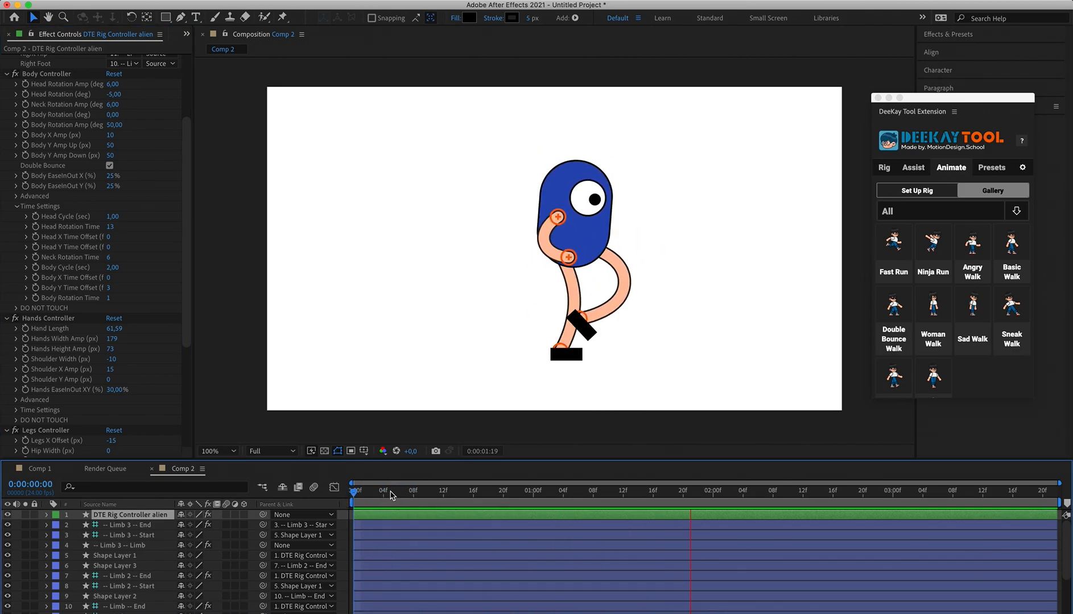
key(space)
Set the Body Cycle to 4 seconds and preview the walk from the start.
click(111, 267)
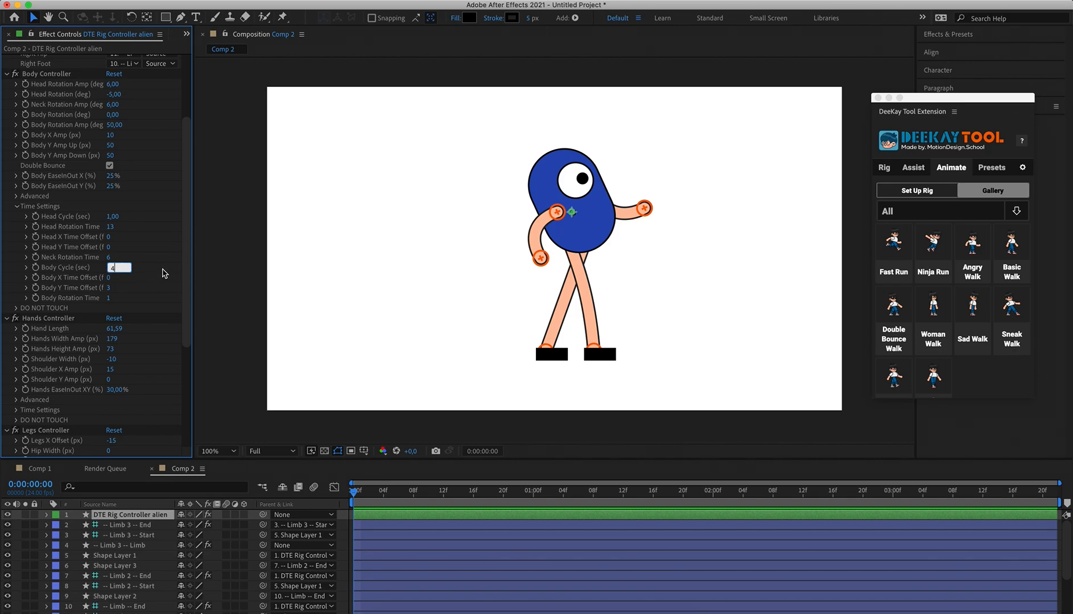
key(Return)
key(space)
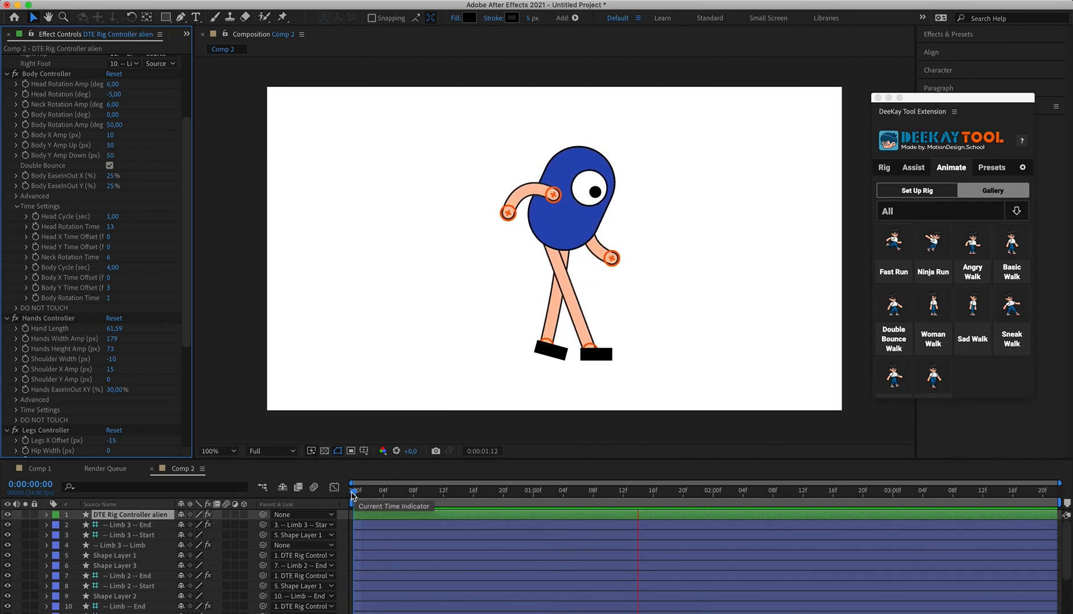
click(352, 494)
Preview the walk with a Body Cycle of 0.5 seconds, and set the cycle back to 1 second.
click(111, 267)
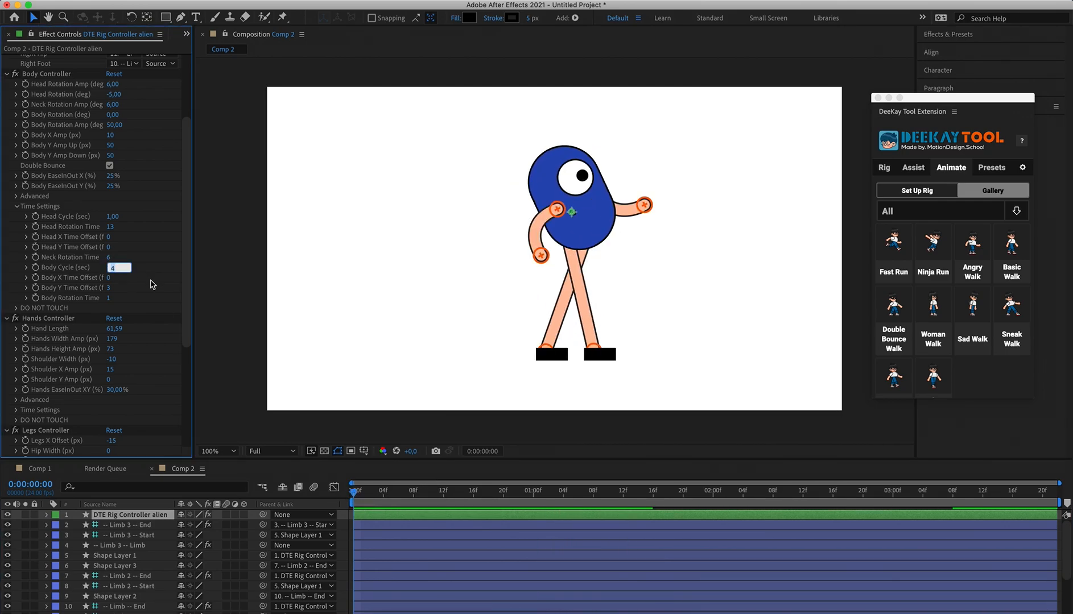
key(Return)
key(space)
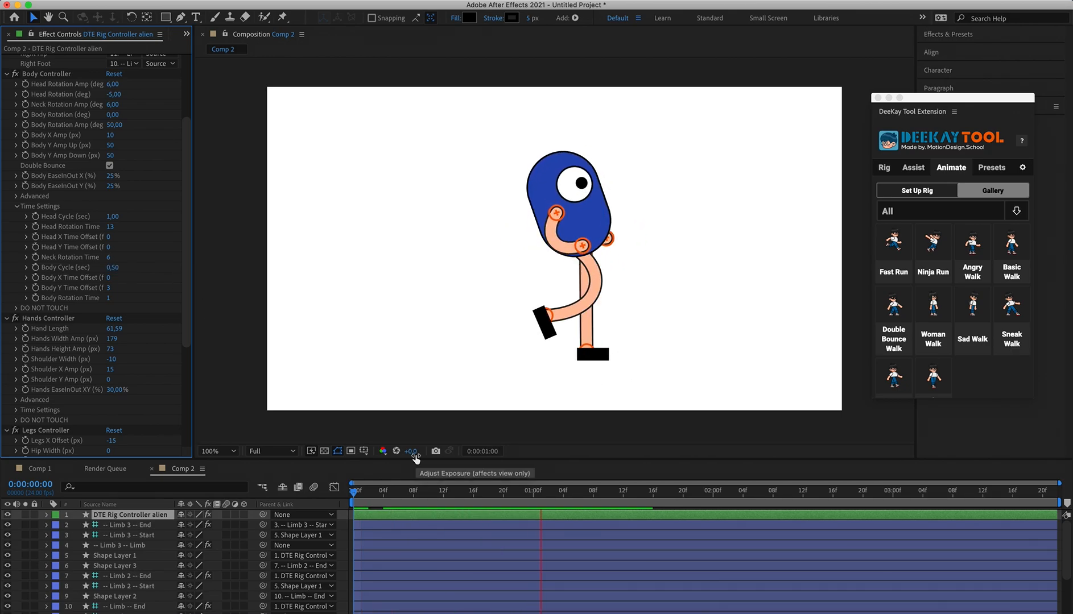
key(space)
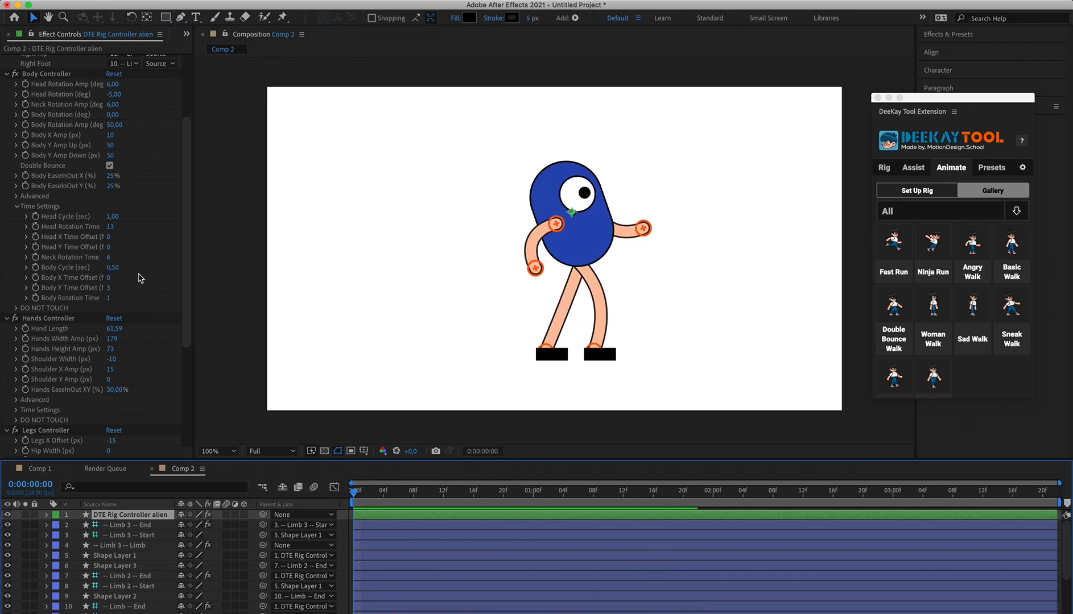
key(Return)
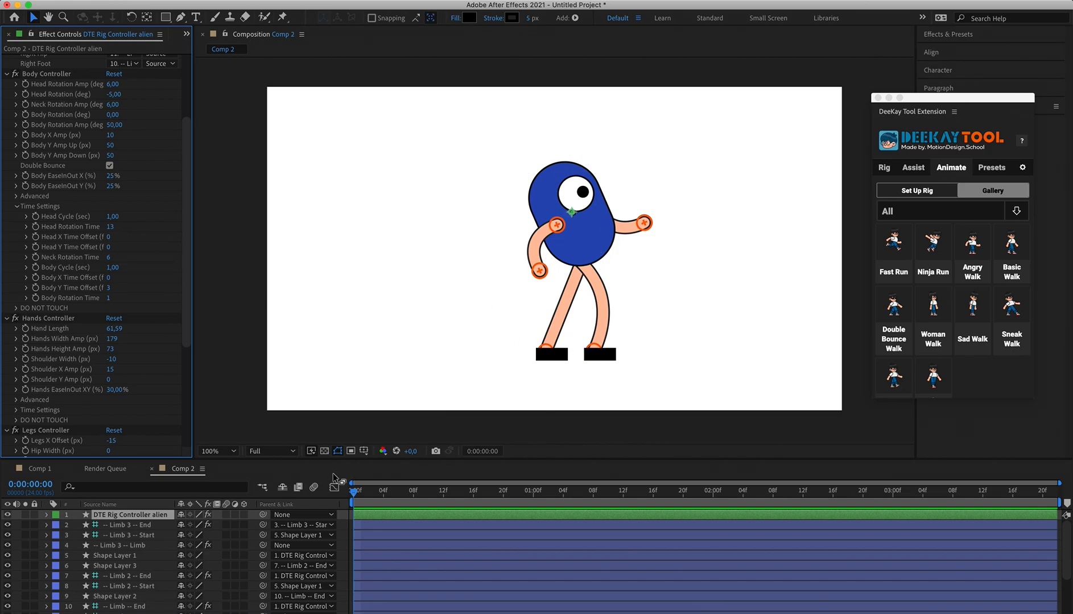
Preview the walk repeatedly from the first frame to watch the body's vertical bounce.
drag(369, 499, 341, 490)
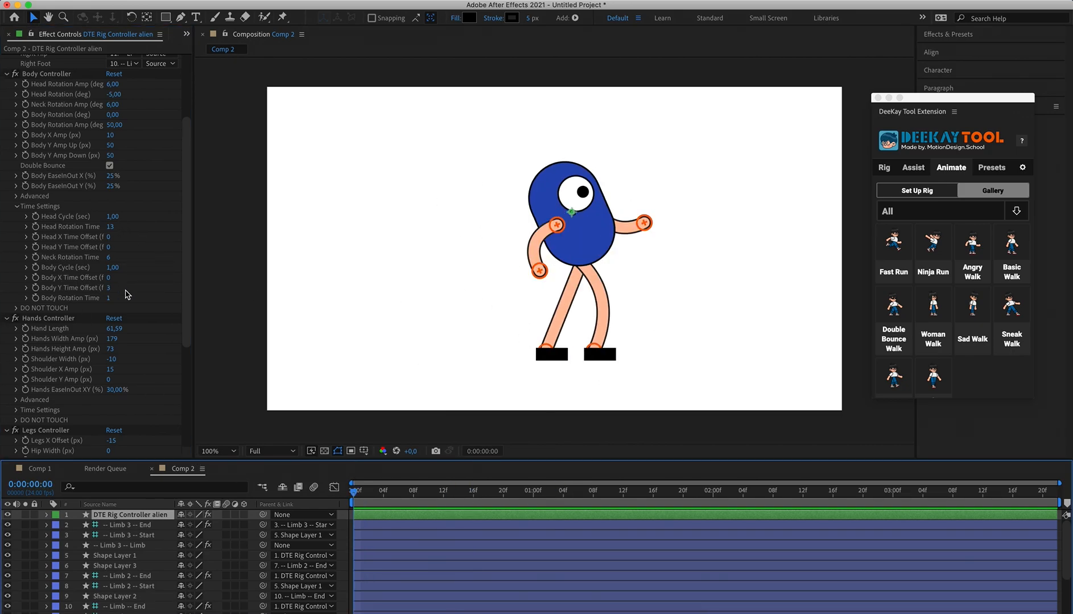
key(space)
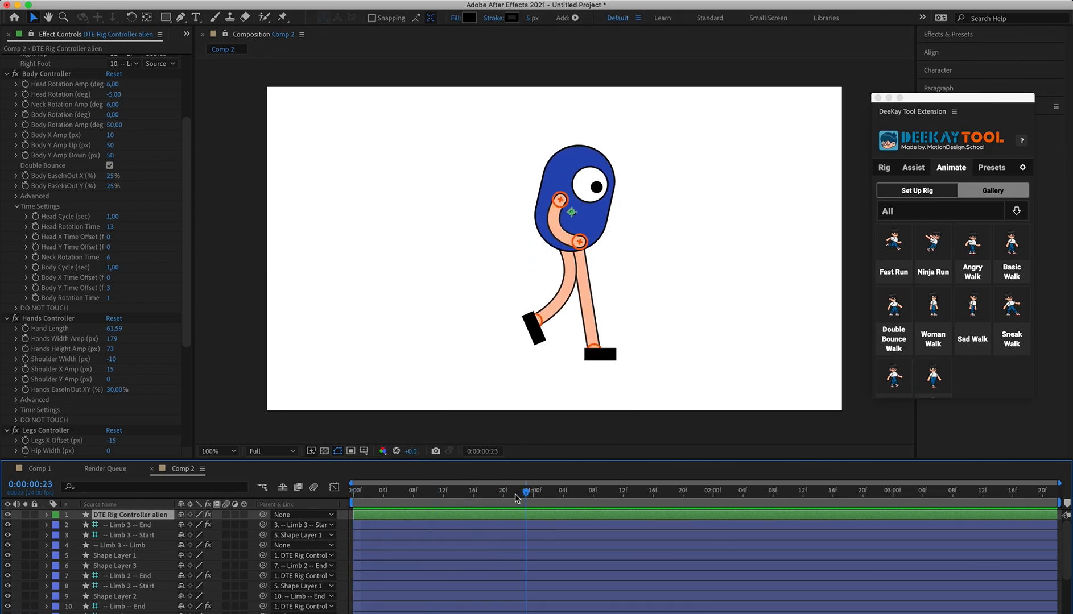
key(space)
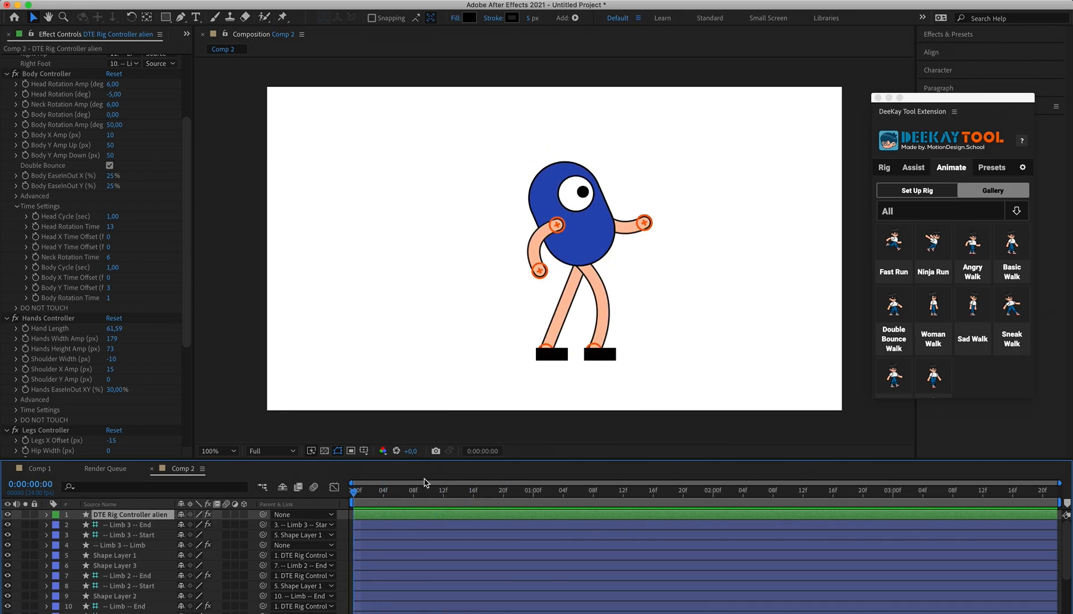
key(space)
key(space)
Try a Body Y Time Offset of 9 in the Body Controller and preview the walk from the start.
drag(110, 288, 116, 289)
key(space)
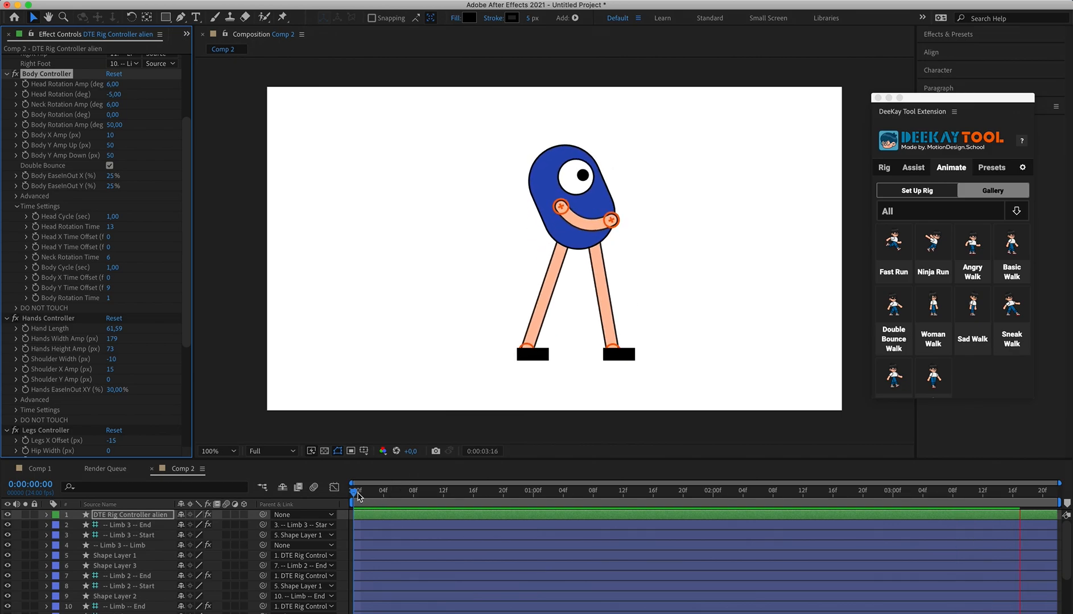
click(358, 499)
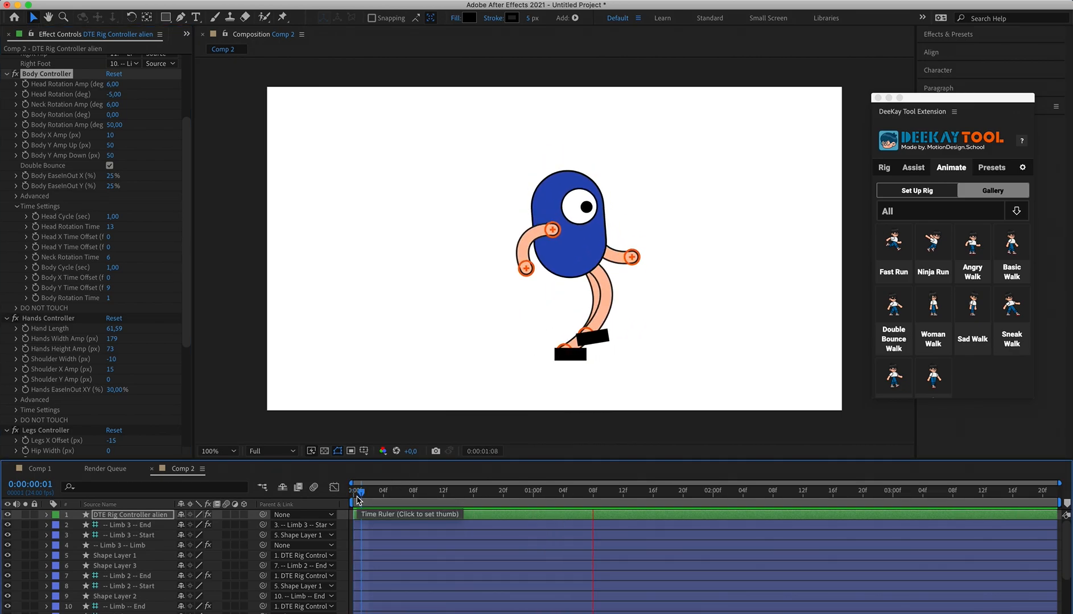
click(356, 496)
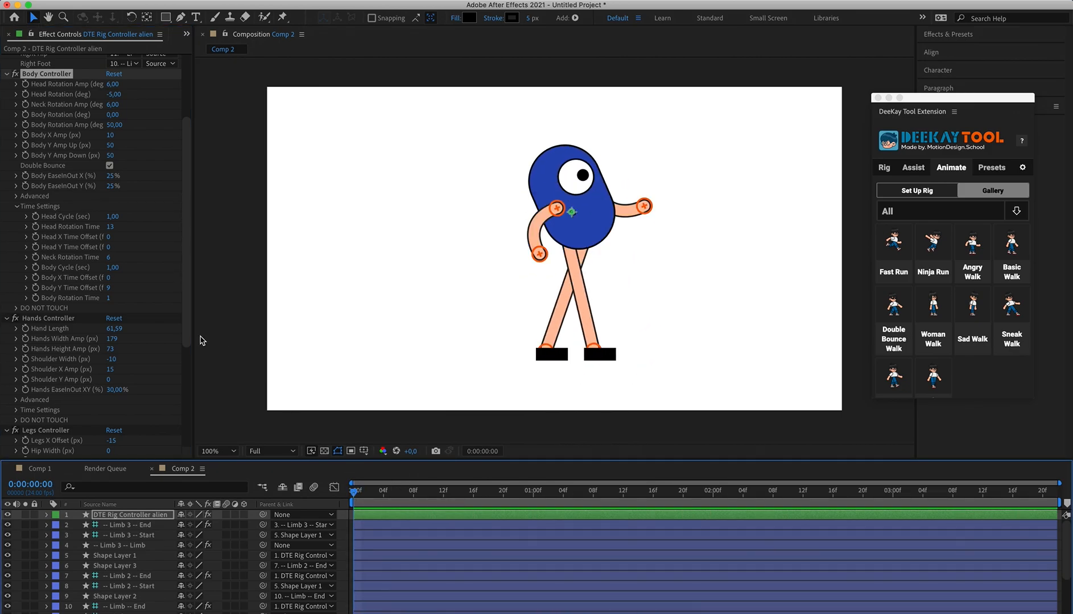
Try a Body Y Time Offset of 7 and preview how the bounce lines up with the steps.
click(108, 290)
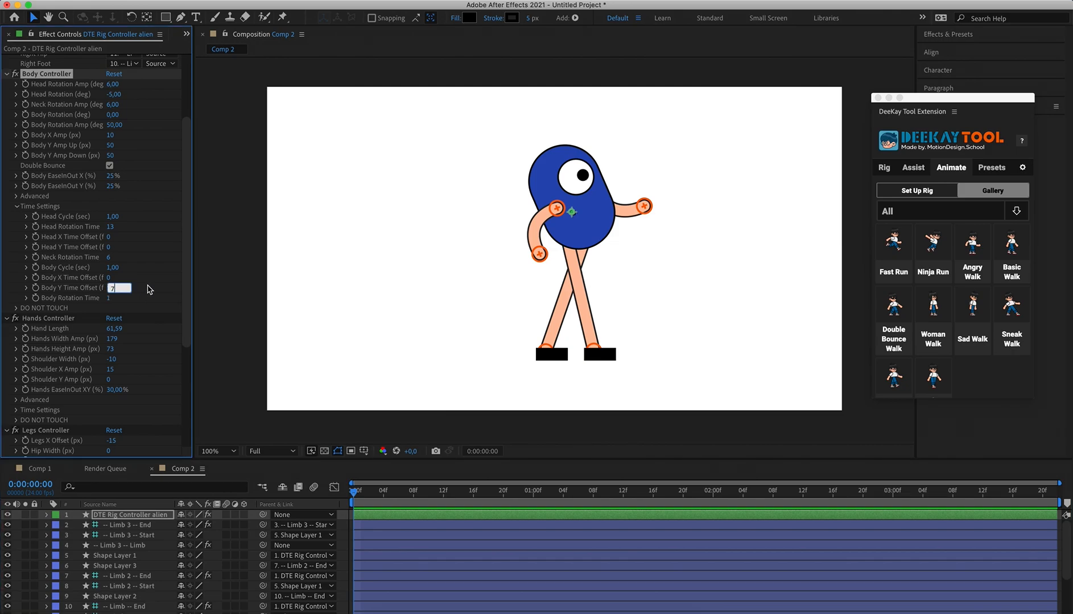
key(Return)
key(space)
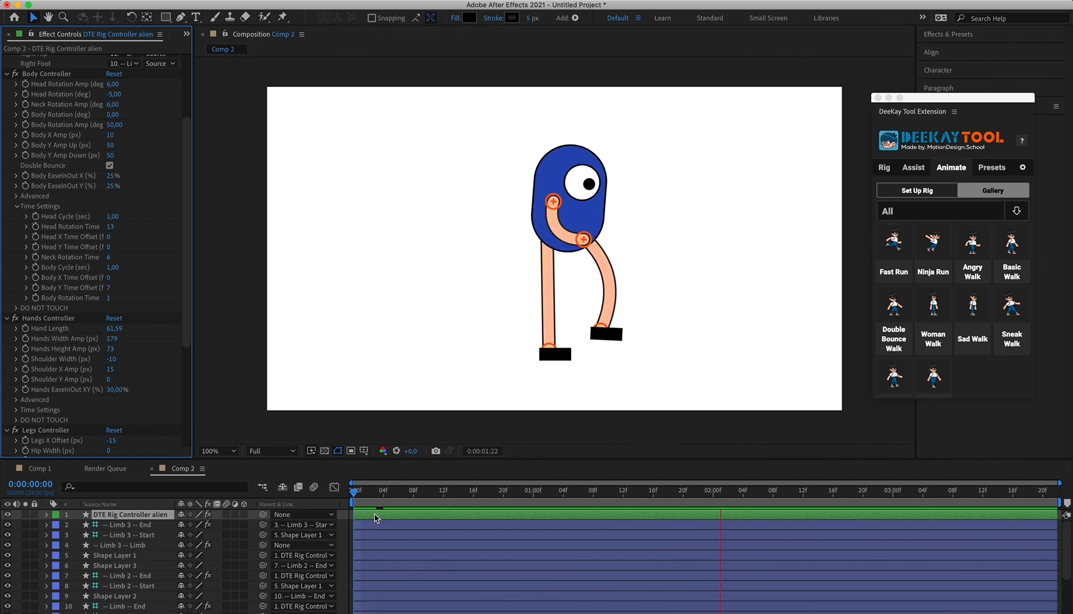
key(space)
Try a Body Y Time Offset of 15, preview the walk, and return to the first frame.
click(108, 288)
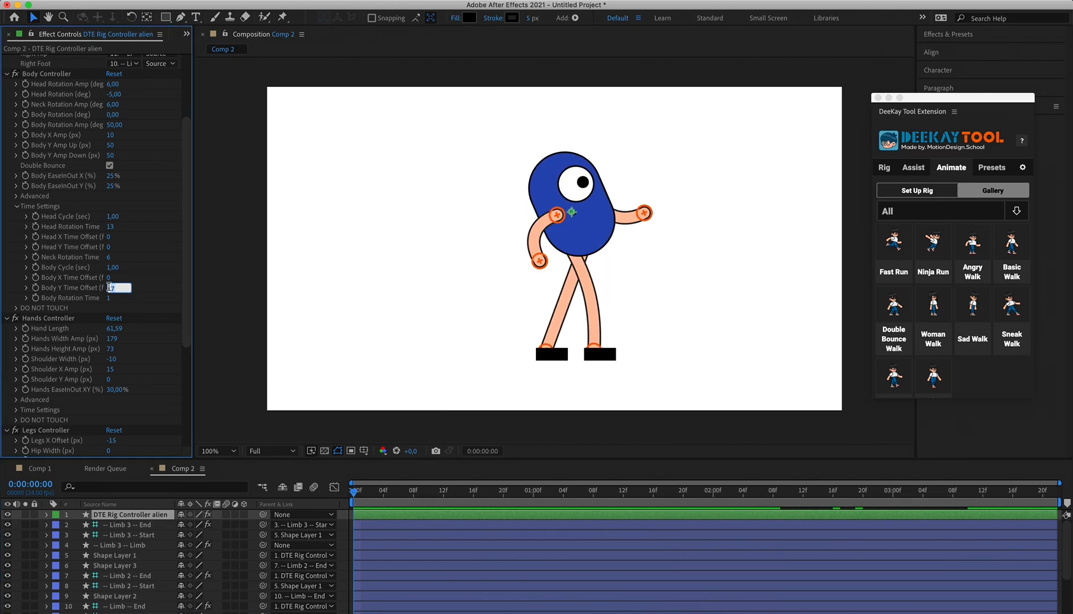
key(Return)
key(space)
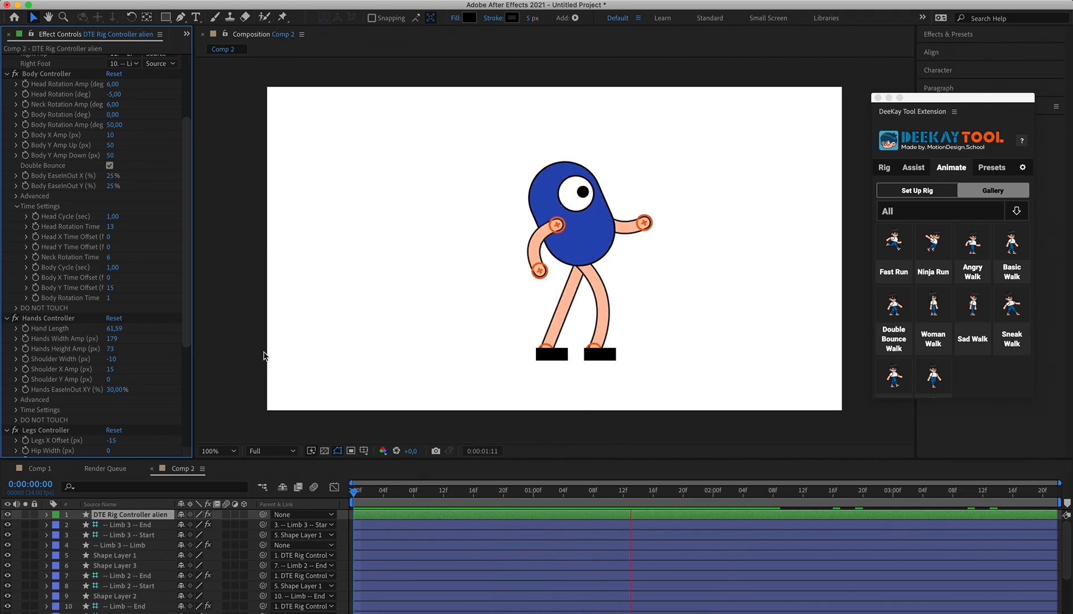
click(353, 497)
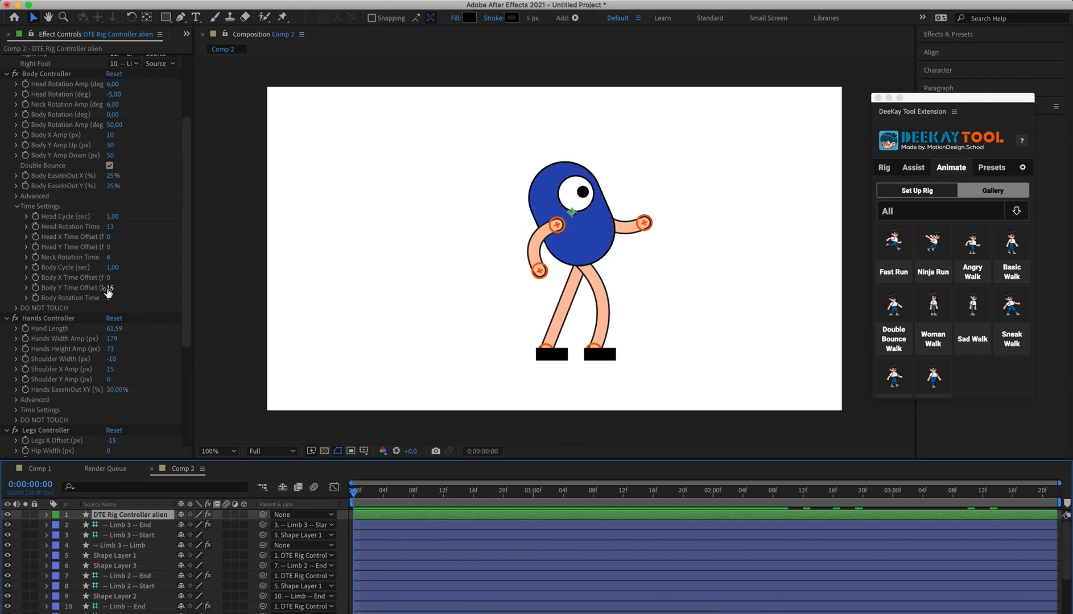
Undo the three Body Y Time Offset changes.
key(super+z)
key(super+z)
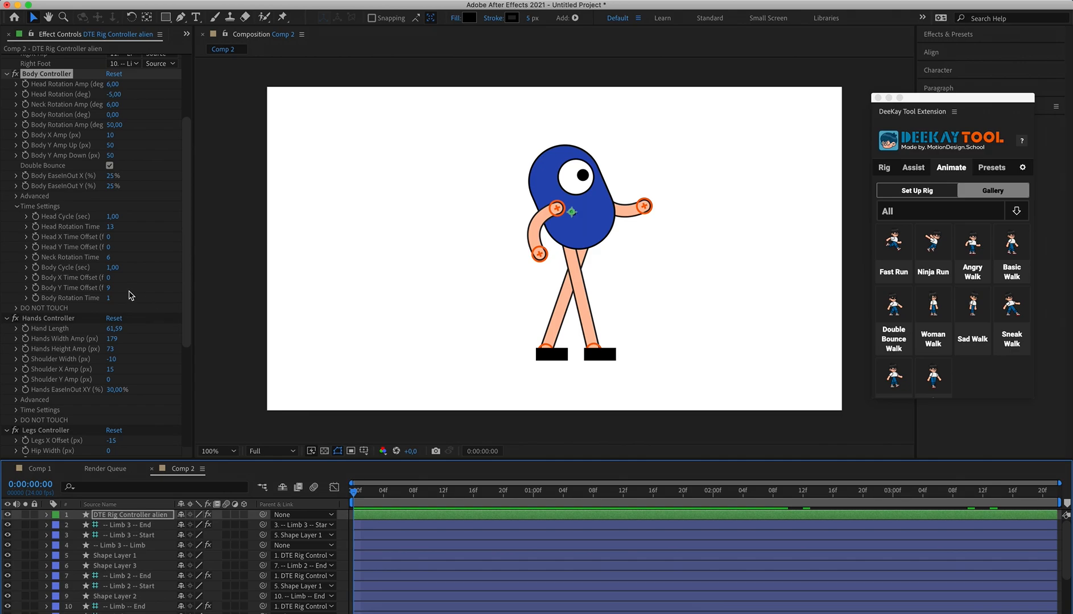
key(super+z)
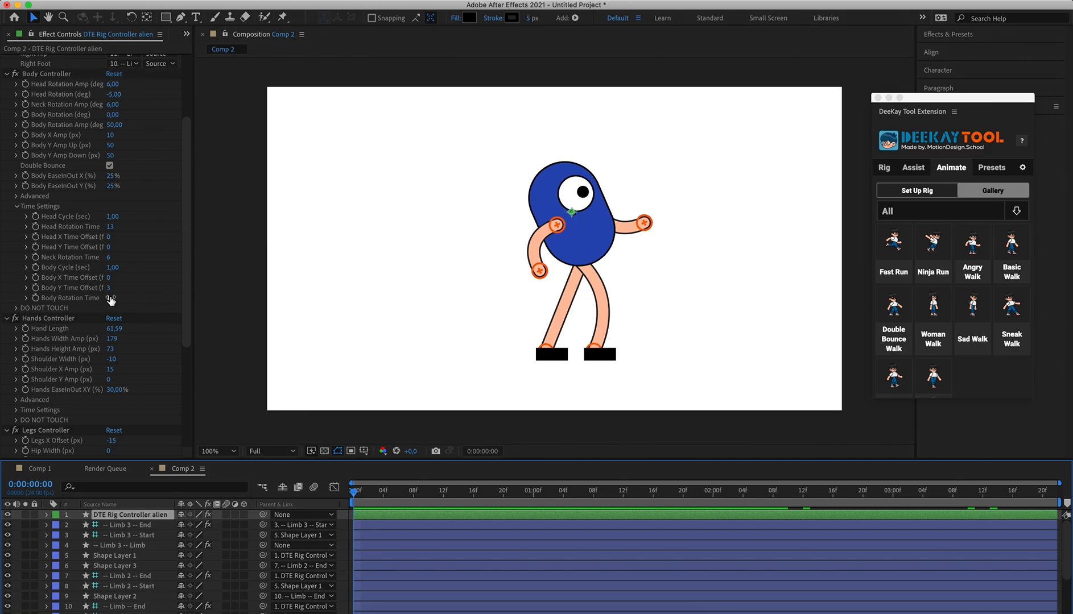
Set the Body Rotation Time to 0, then preview and scrub the walk to check the body's tilt.
click(110, 299)
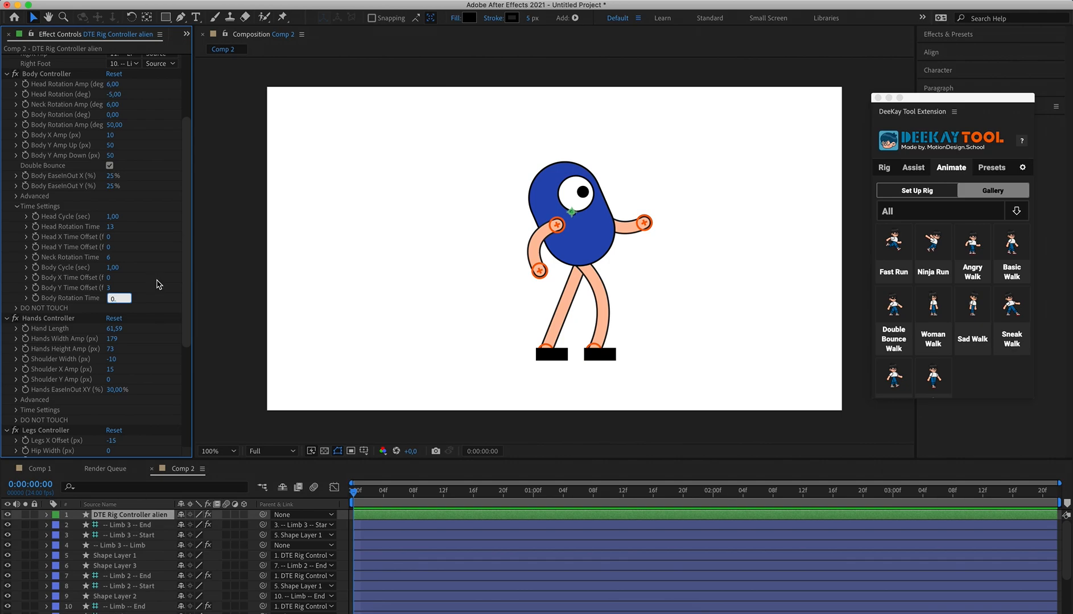
key(Return)
key(space)
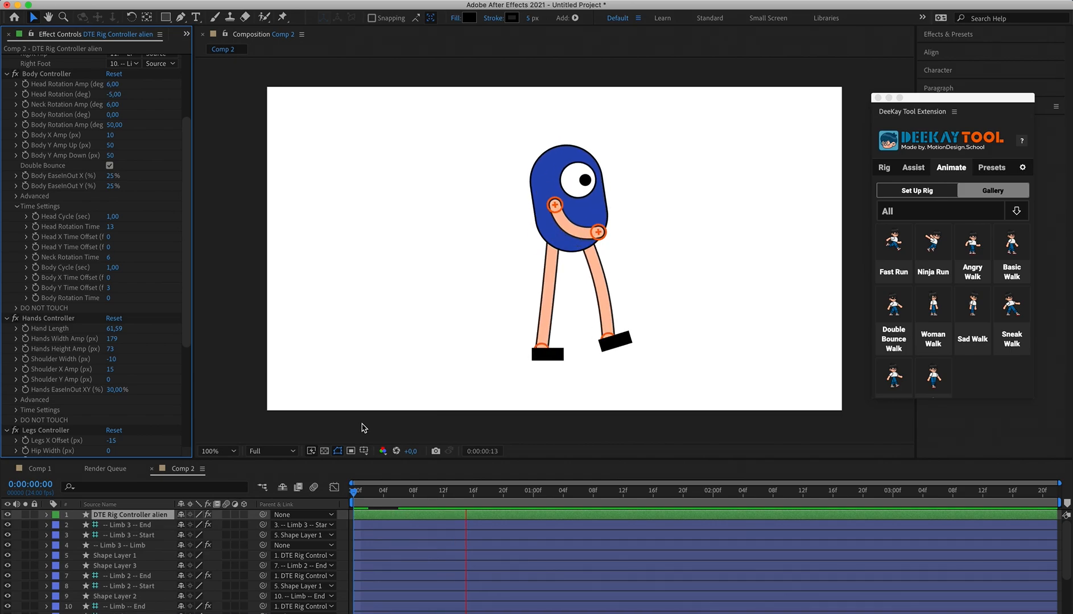
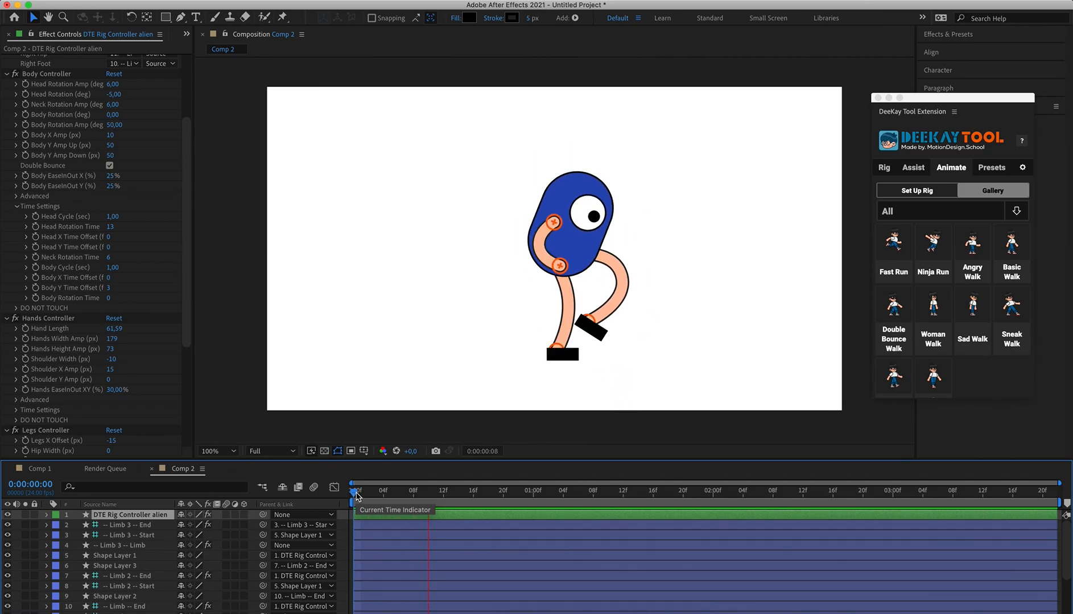
key(space)
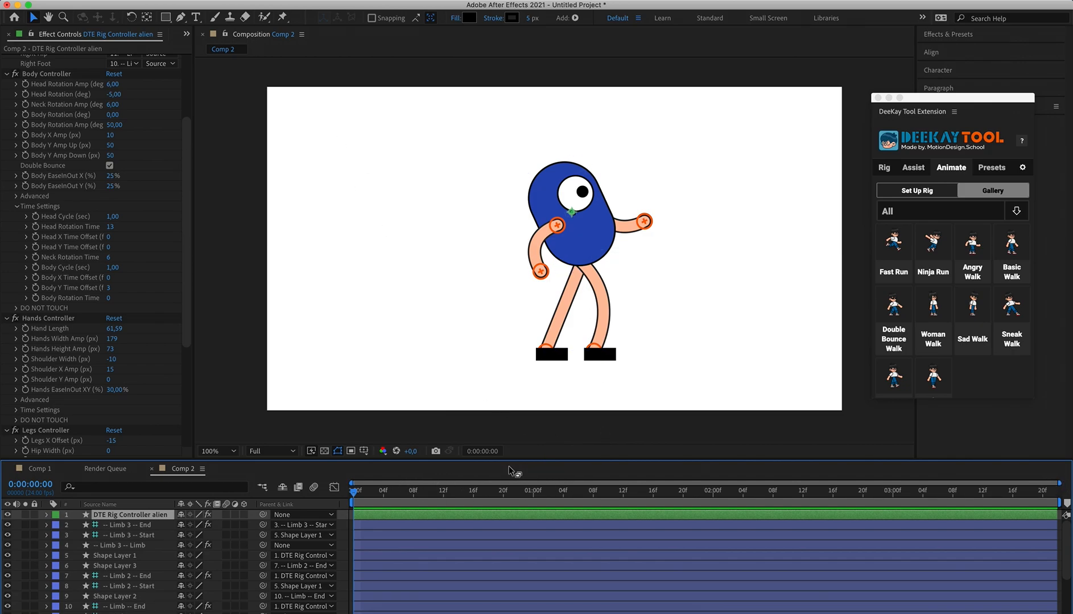
drag(420, 505, 570, 508)
drag(646, 497, 637, 501)
click(358, 499)
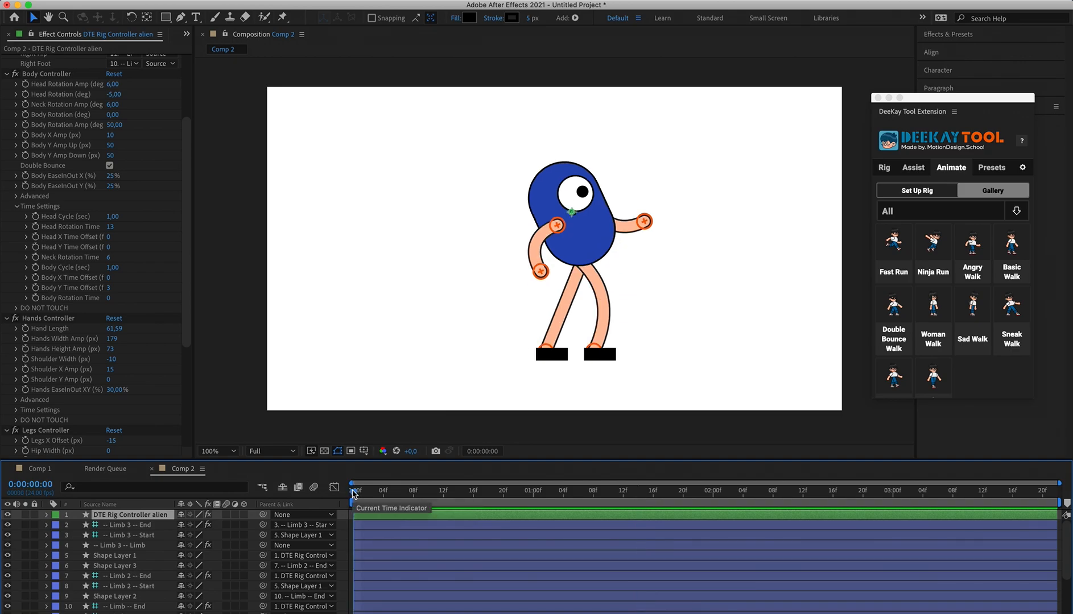
End the work area at 0:00:01:11 and preview the shortened walk loop.
drag(657, 493, 619, 506)
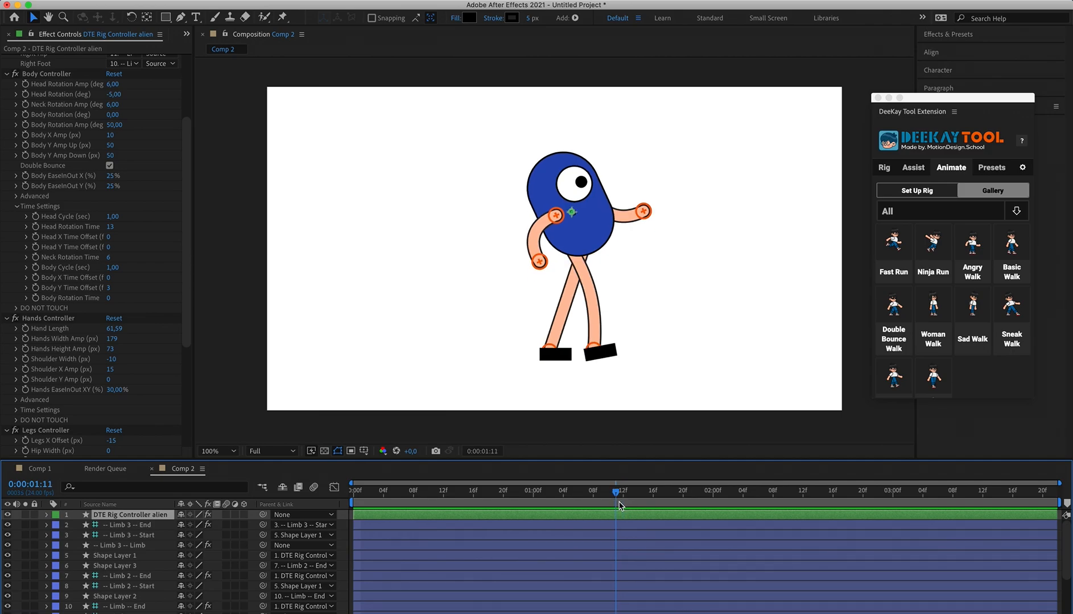
key(n)
key(space)
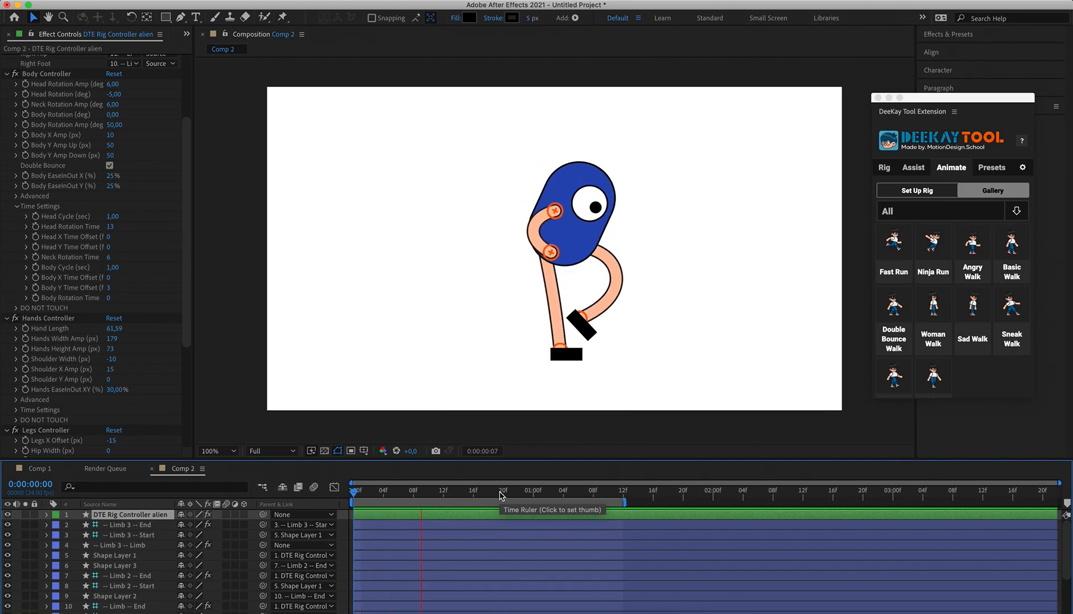
drag(534, 491, 282, 491)
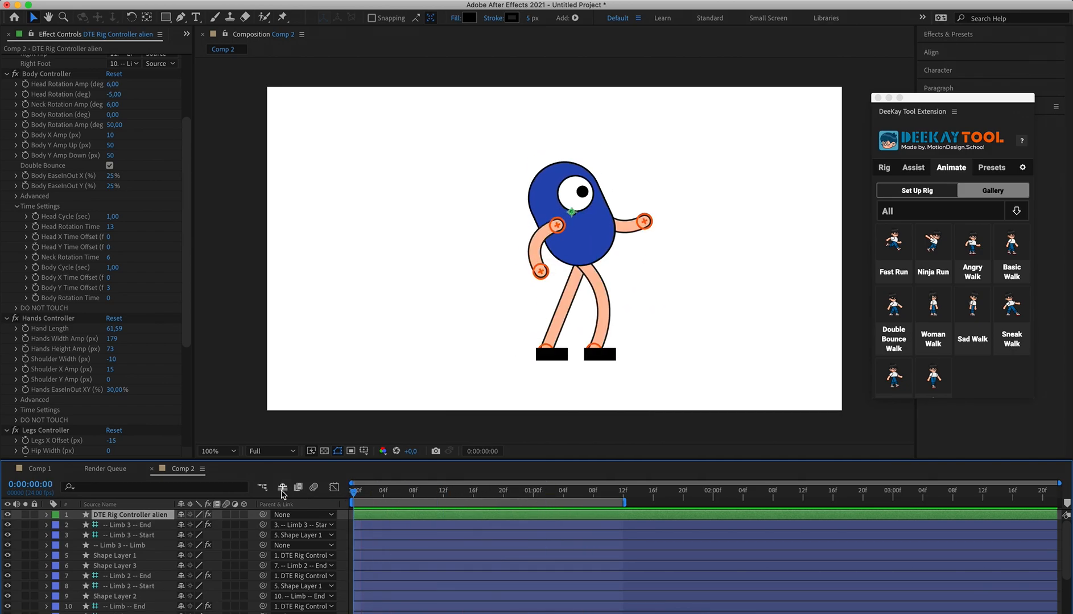
Try a Hand Length of 137.59 in the Hands Controller, preview the walk, and undo the change.
scroll(168, 278, down, 3)
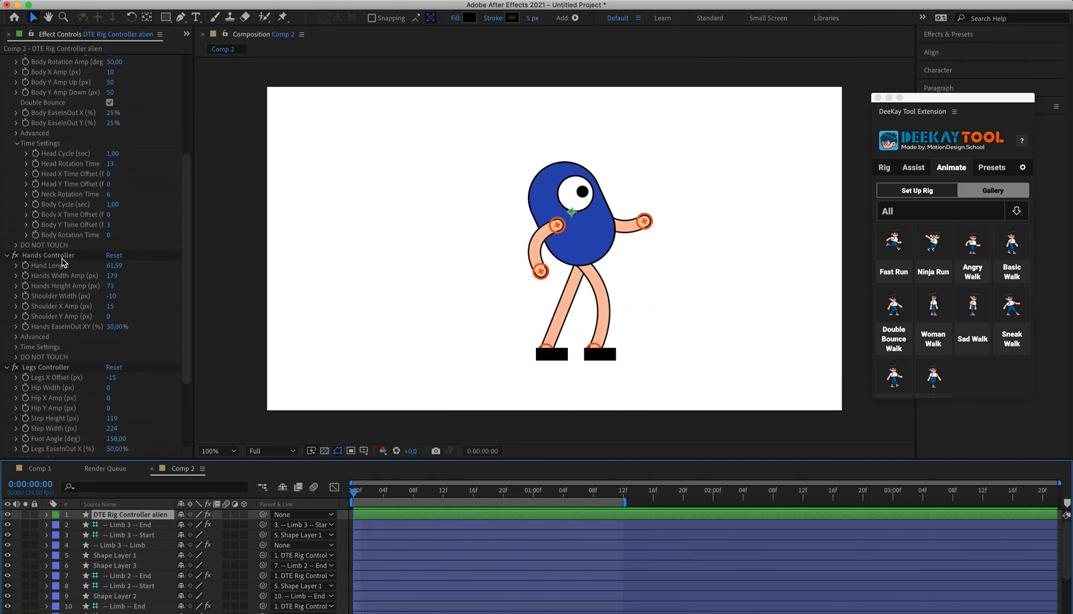
drag(114, 265, 159, 266)
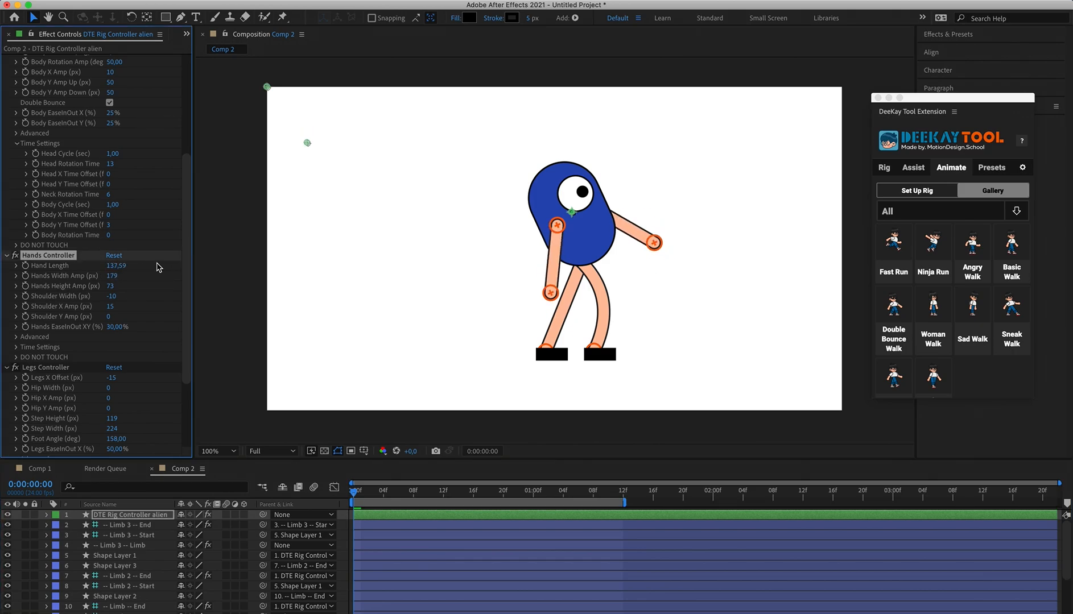
key(space)
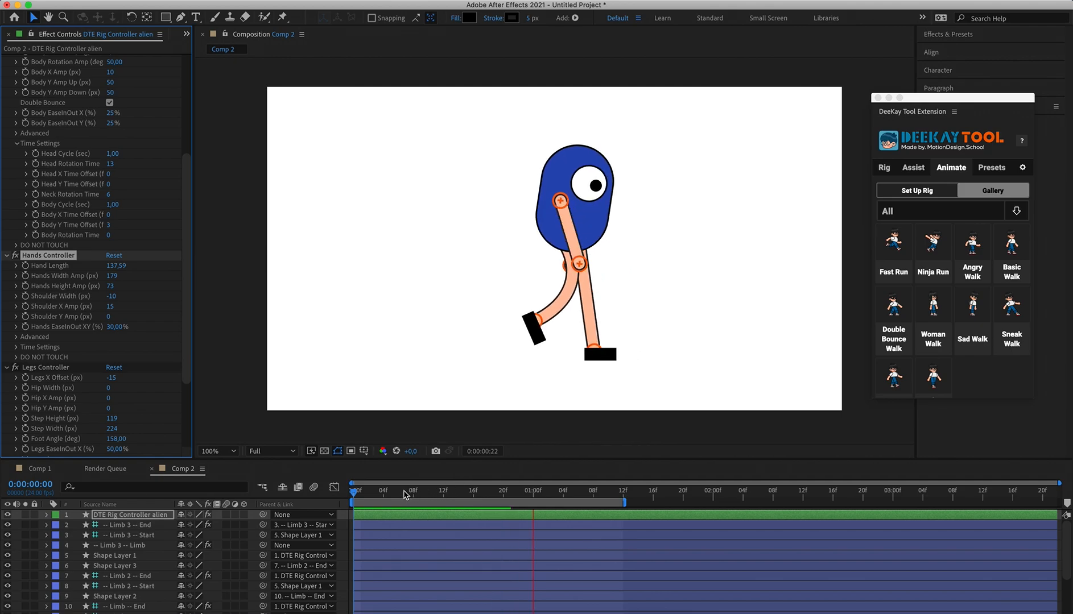
key(ctrl+z)
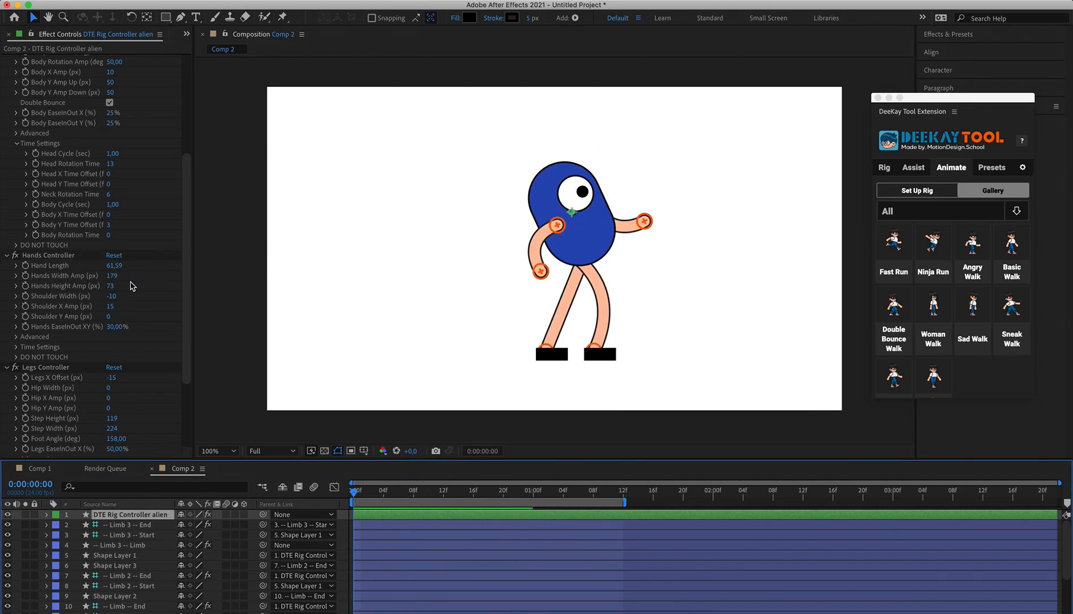
Try a Hands Width Amp of 29 px, check the arm swing on the timeline, and undo the change.
drag(121, 277, 69, 307)
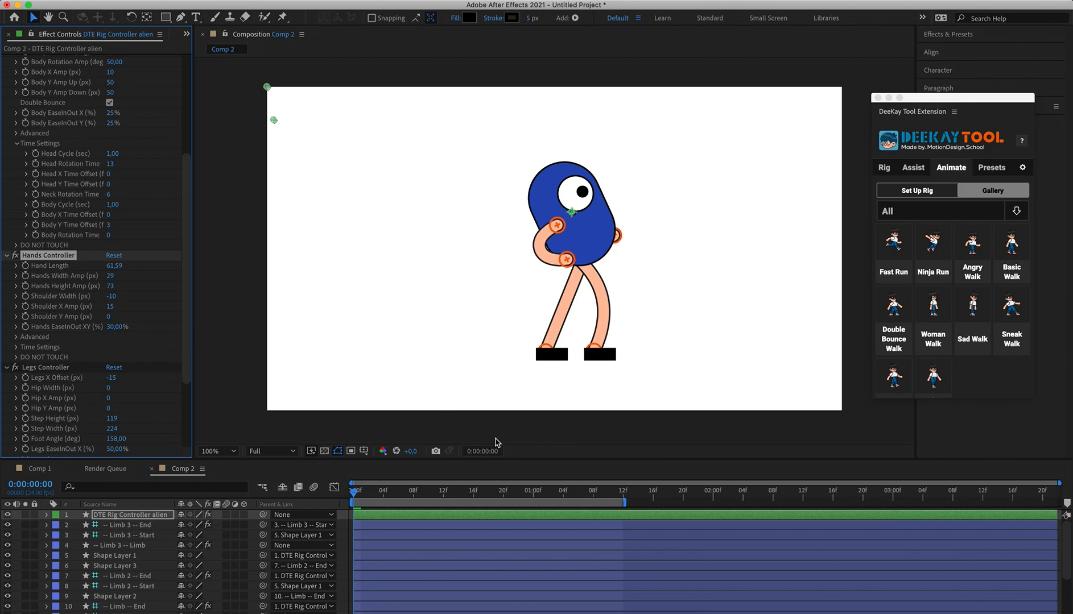
click(512, 499)
key(super+z)
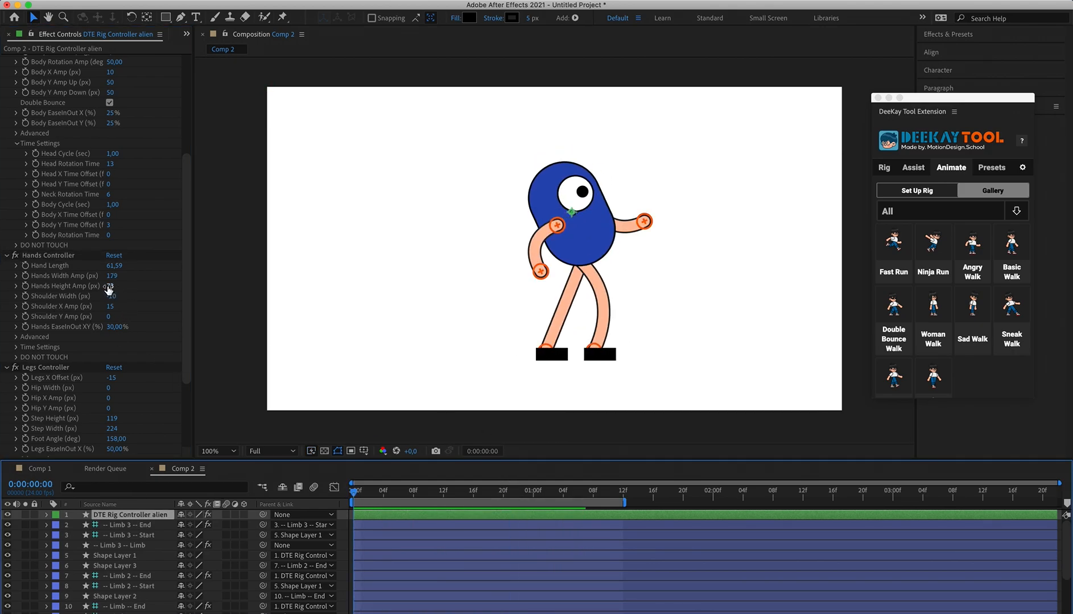
Try a Hands Height Amp of -2 px and a Shoulder X Amp of 154 px, undoing each change.
drag(108, 286, 58, 275)
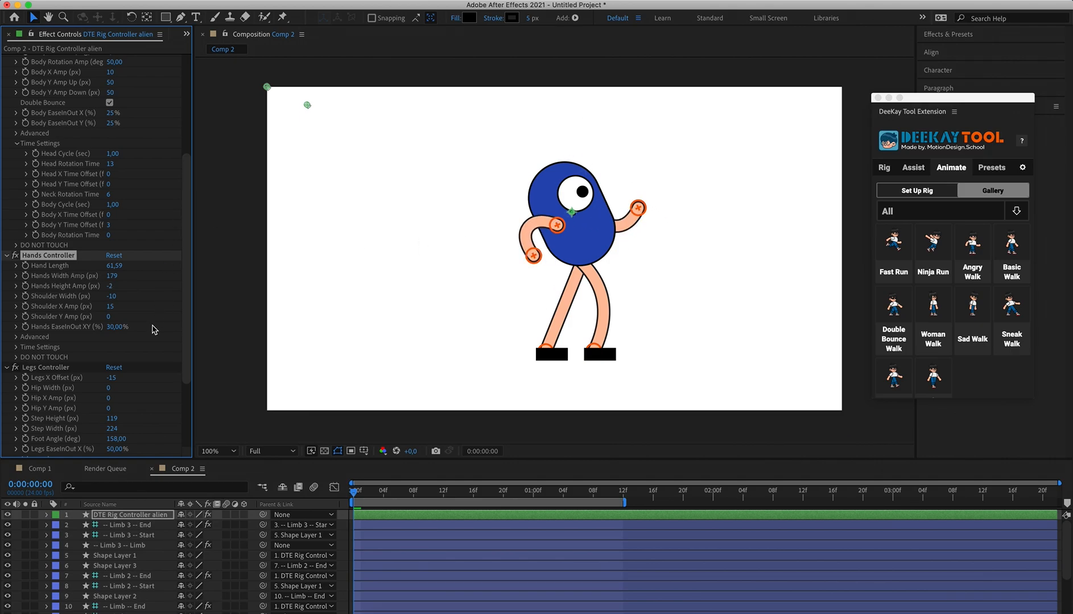
key(super+z)
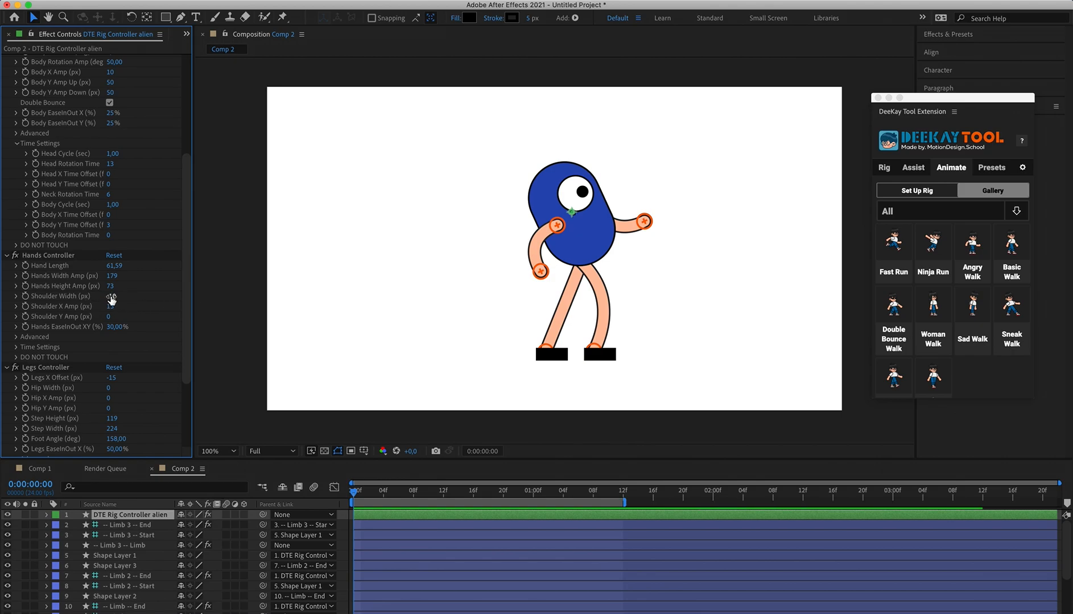
drag(111, 300, 141, 307)
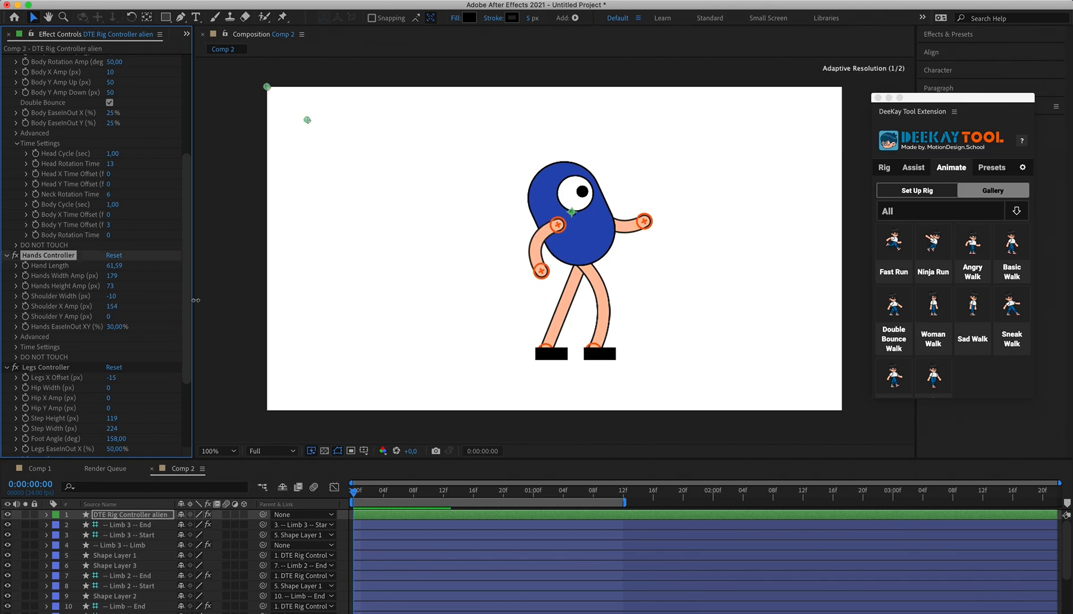
key(super+z)
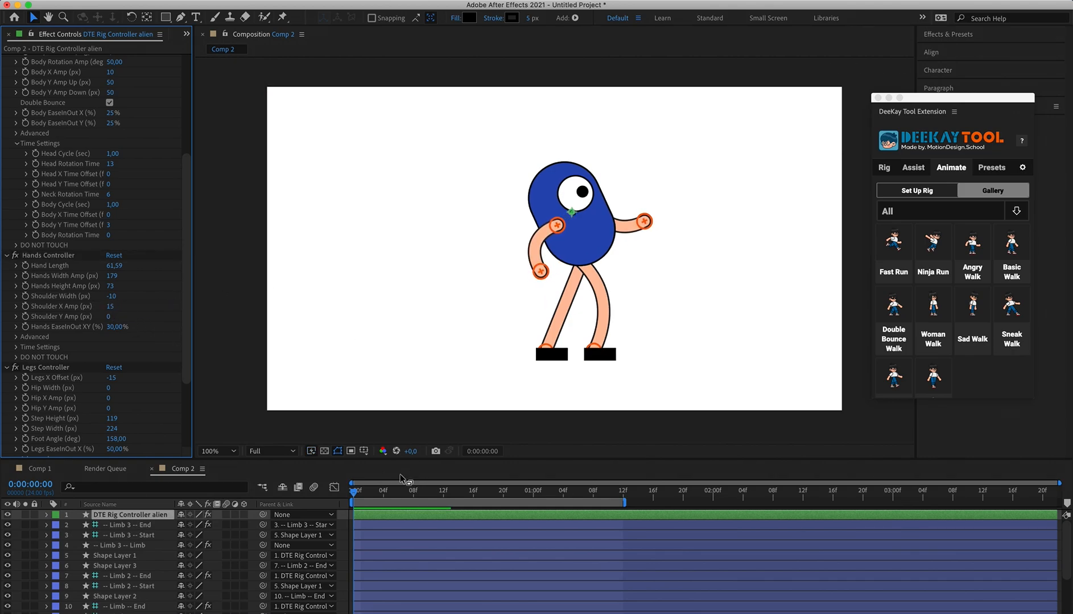
Raise the Shoulder X Amp to 577 px with frame 5 in view, and preview the walk from the start.
click(392, 491)
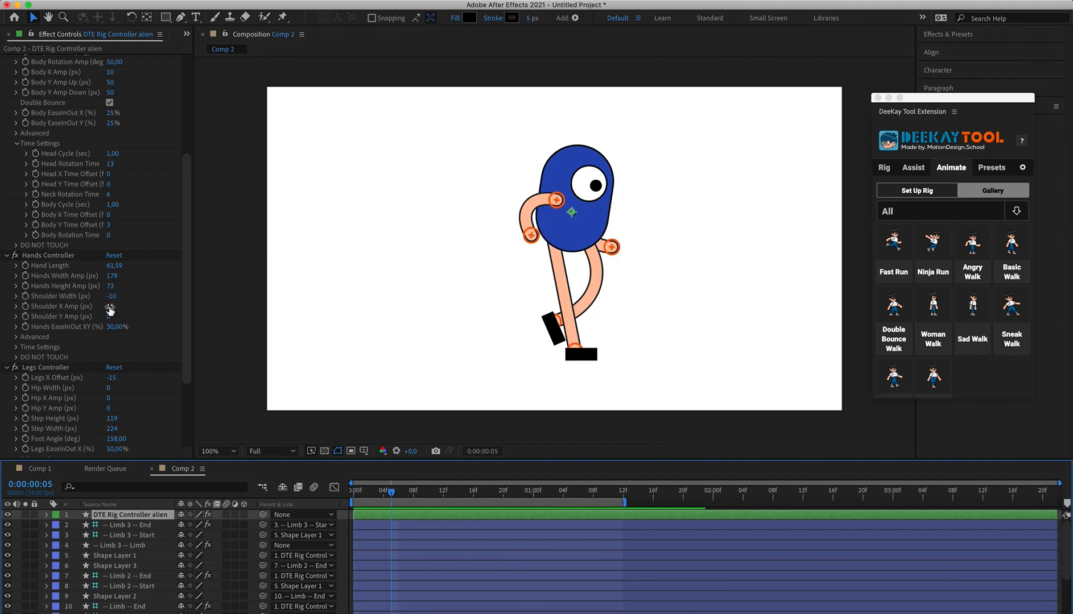
drag(109, 309, 452, 307)
click(354, 491)
key(space)
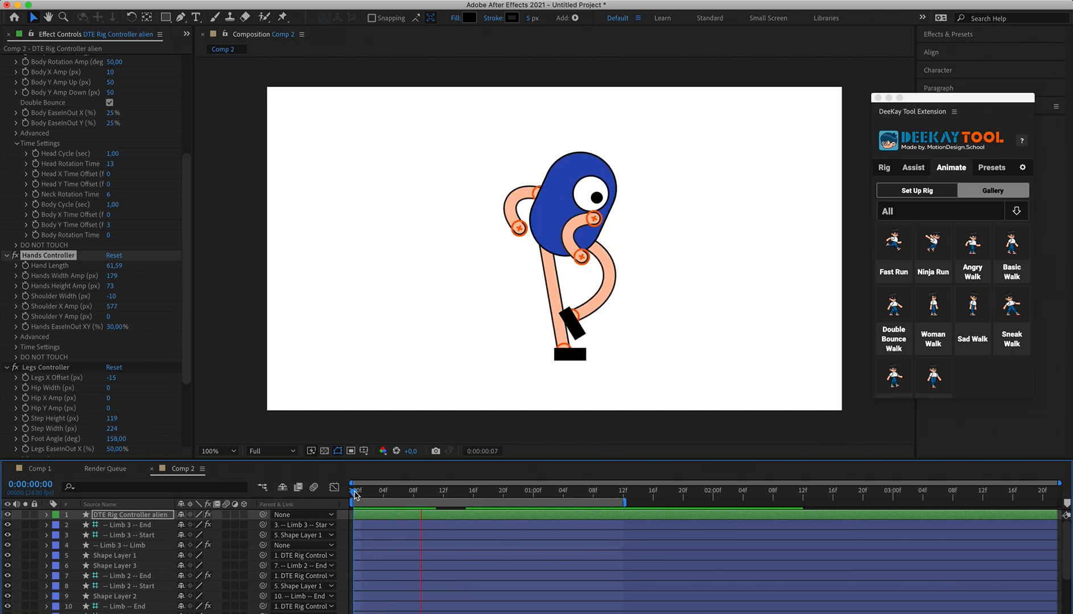
click(354, 495)
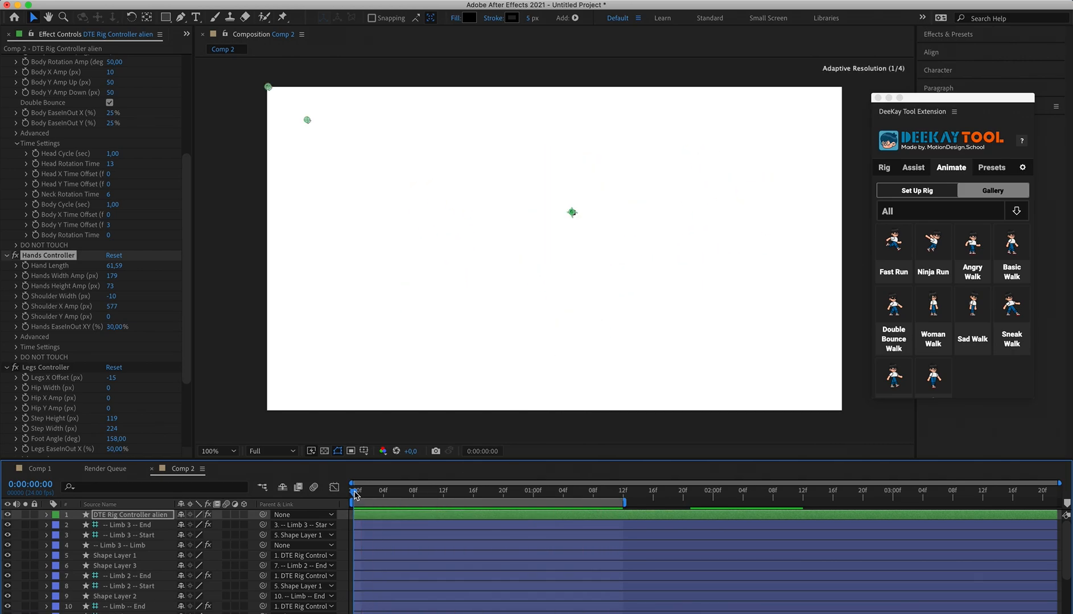
Set the Hands Controller's Shoulder X Amp to 50 px and preview the walk from the start.
click(111, 307)
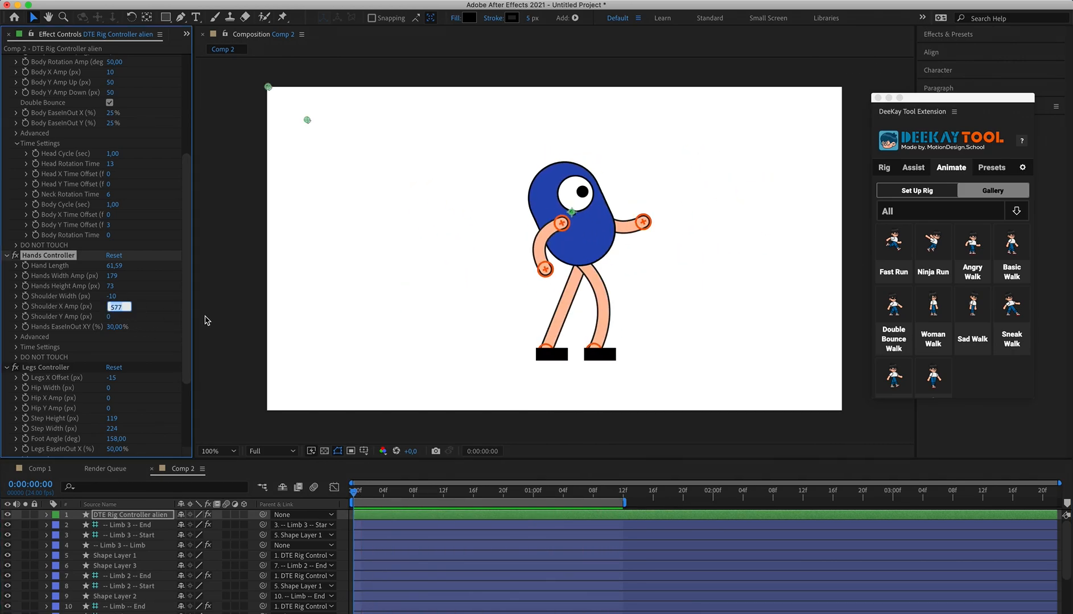
key(Return)
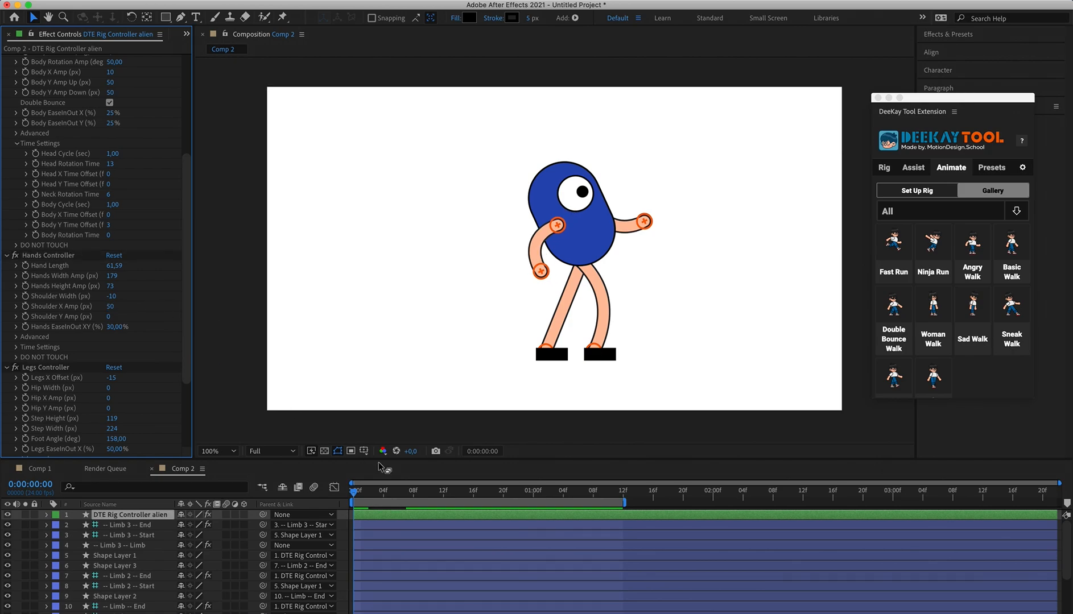
key(space)
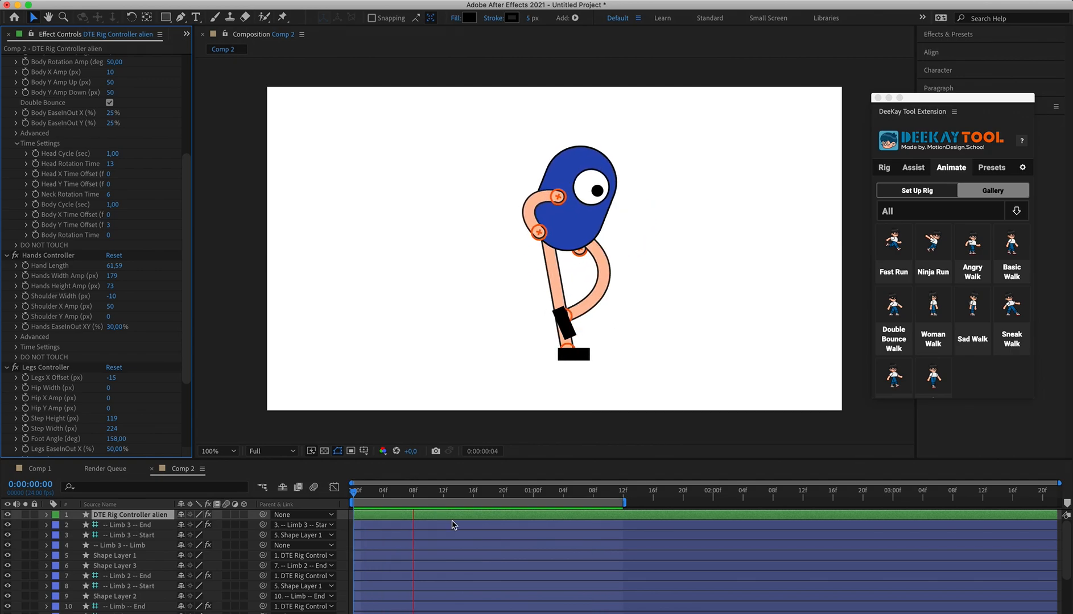
click(470, 493)
Try a Shoulder X Amp of 100 px, preview the arm swing, and return to the first frame.
click(110, 306)
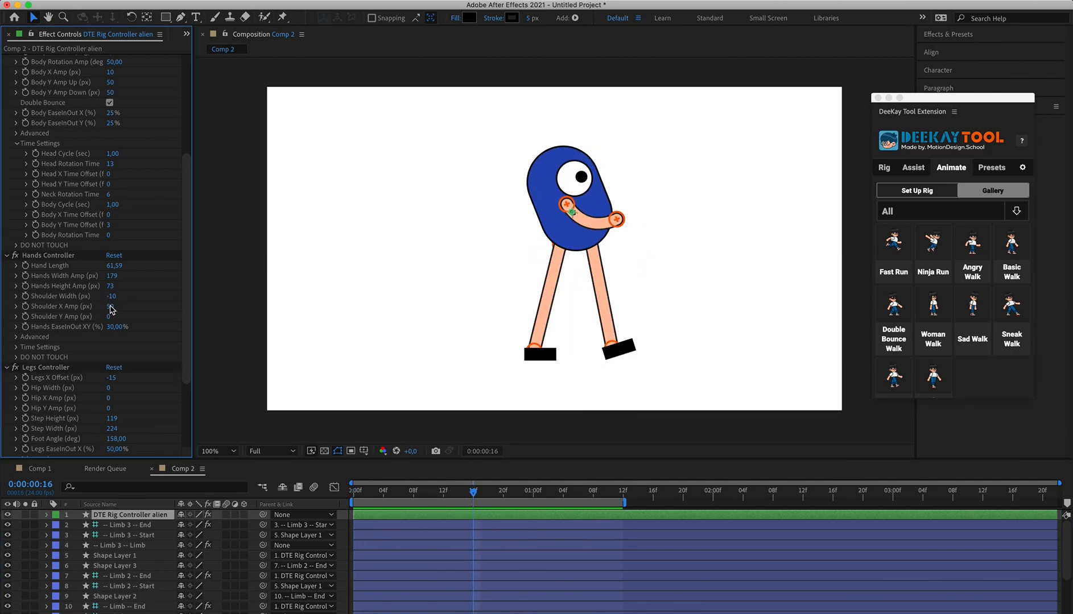
key(Return)
key(space)
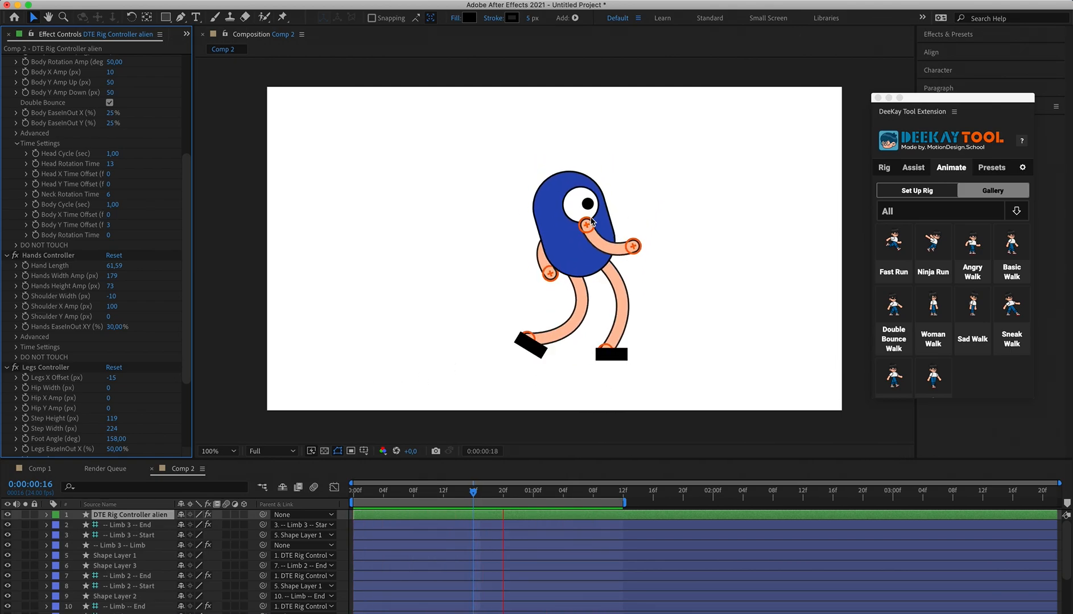
click(328, 498)
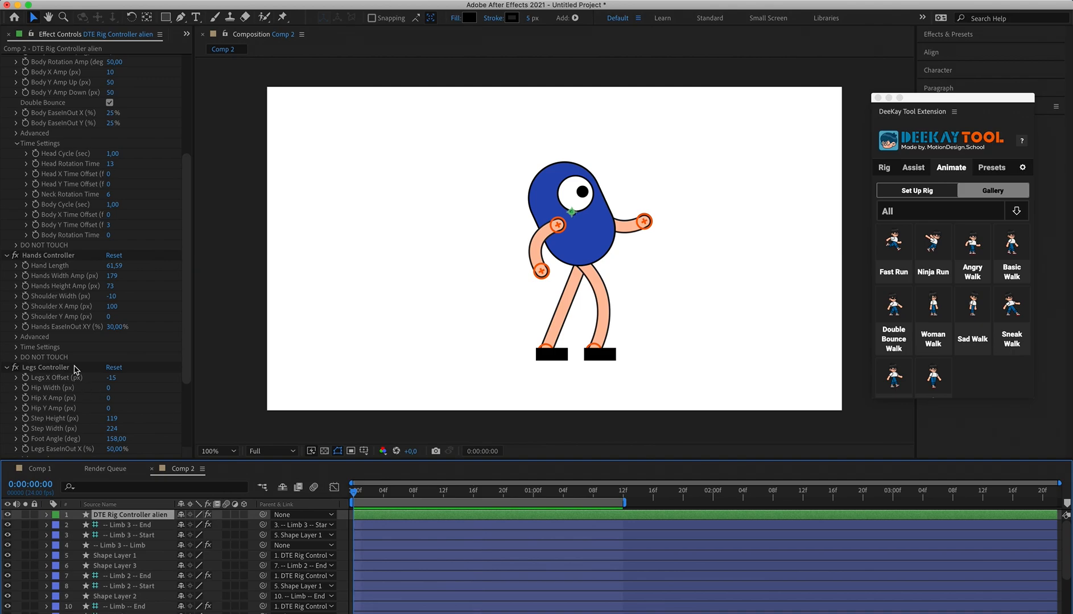
Set the Shoulder X Amp to 20 px, try a Shoulder Y Amp of 38 px in a preview, and undo the latter.
click(112, 306)
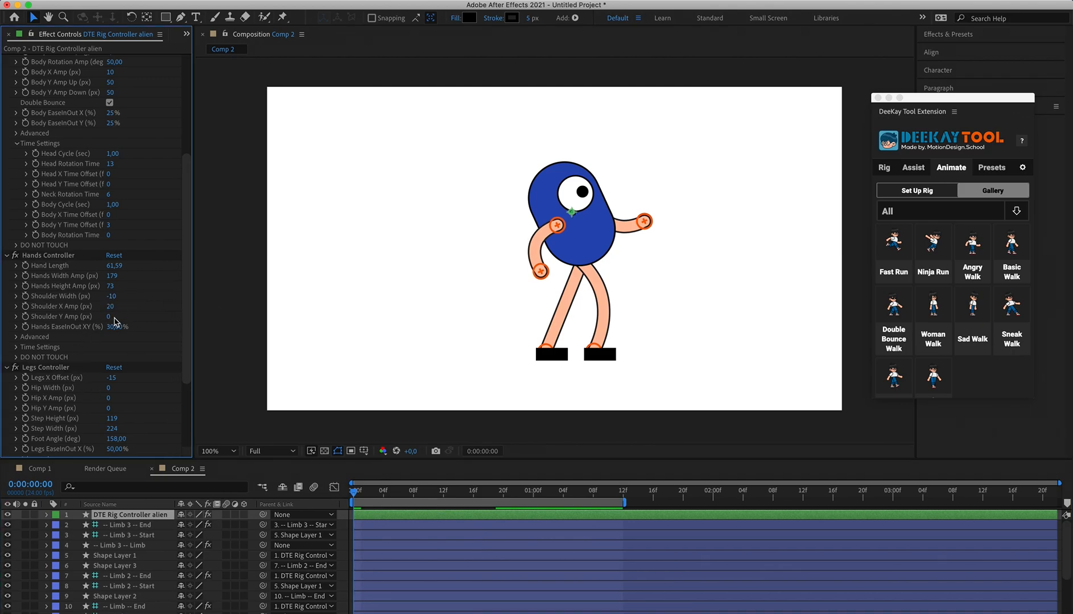
drag(110, 320, 132, 316)
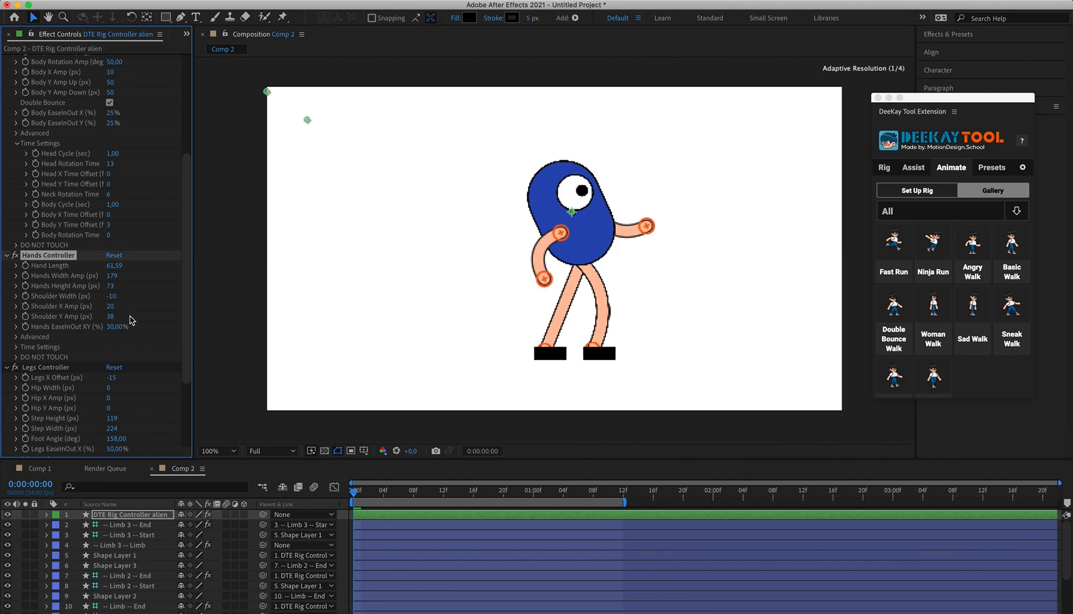
key(space)
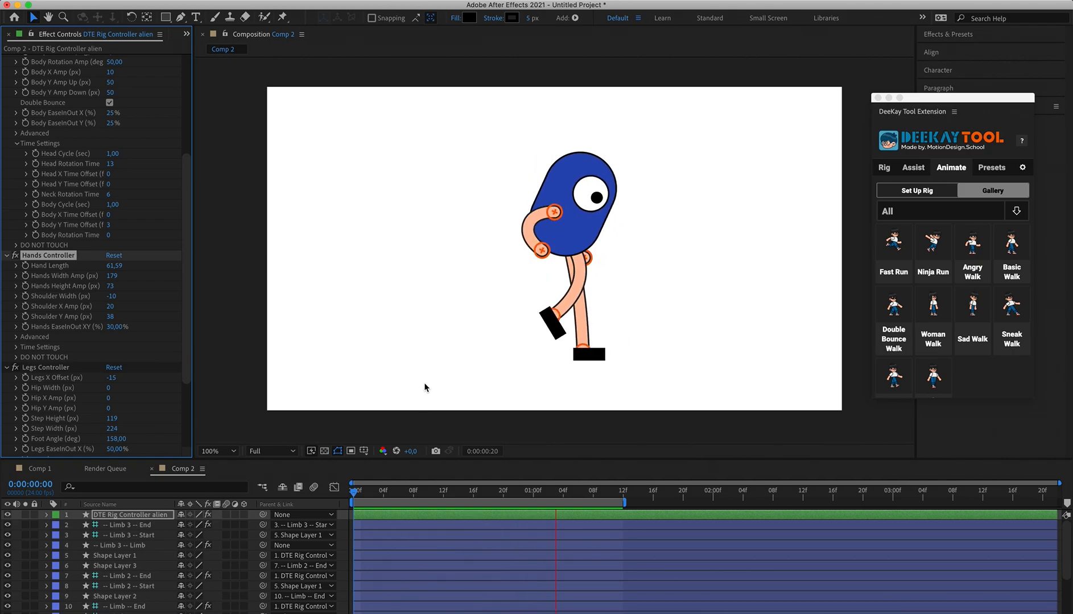
click(368, 497)
key(super+z)
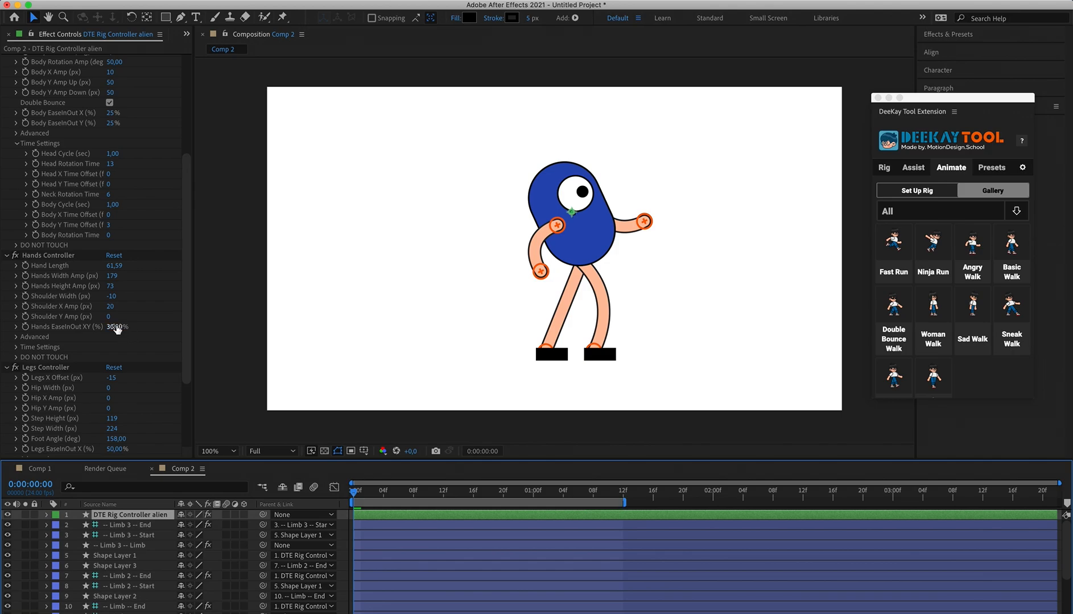
Set the Hands EaseInOut XY to 100%, preview the walk, and return to the first frame.
click(116, 327)
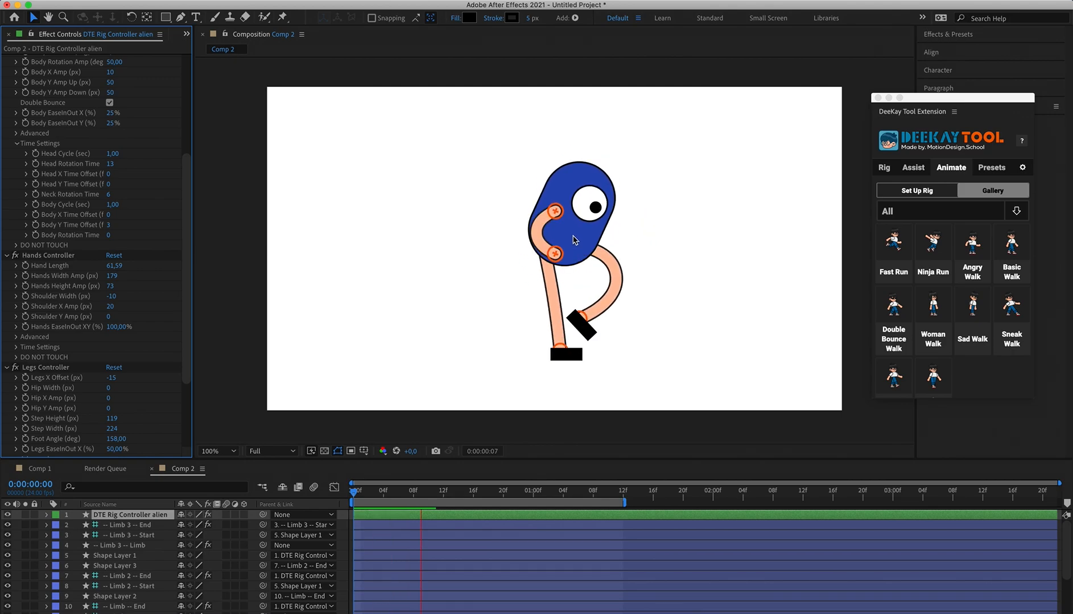
click(367, 491)
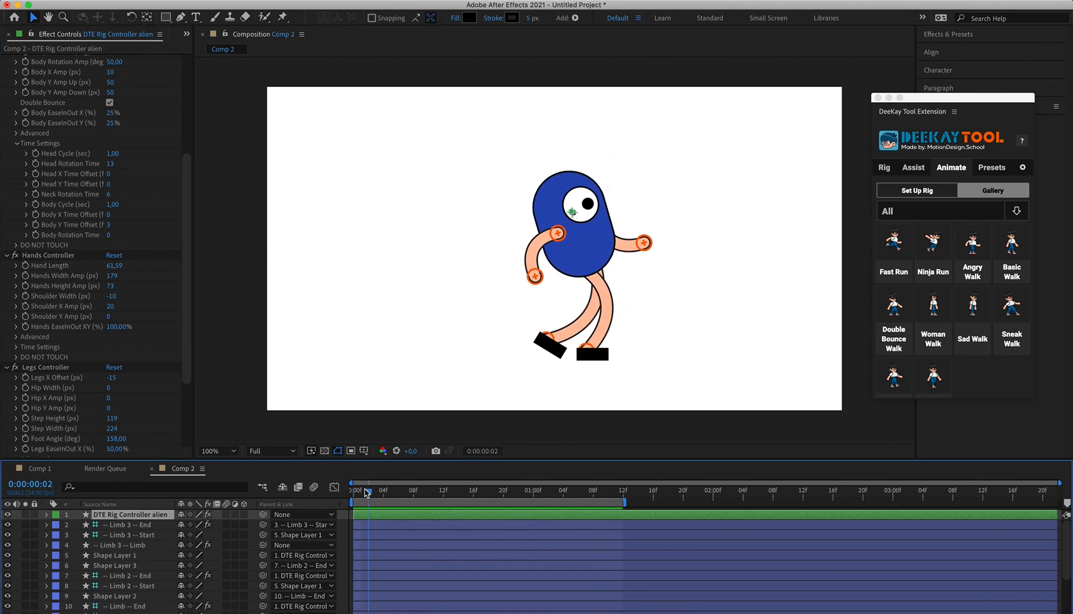
drag(357, 497, 351, 495)
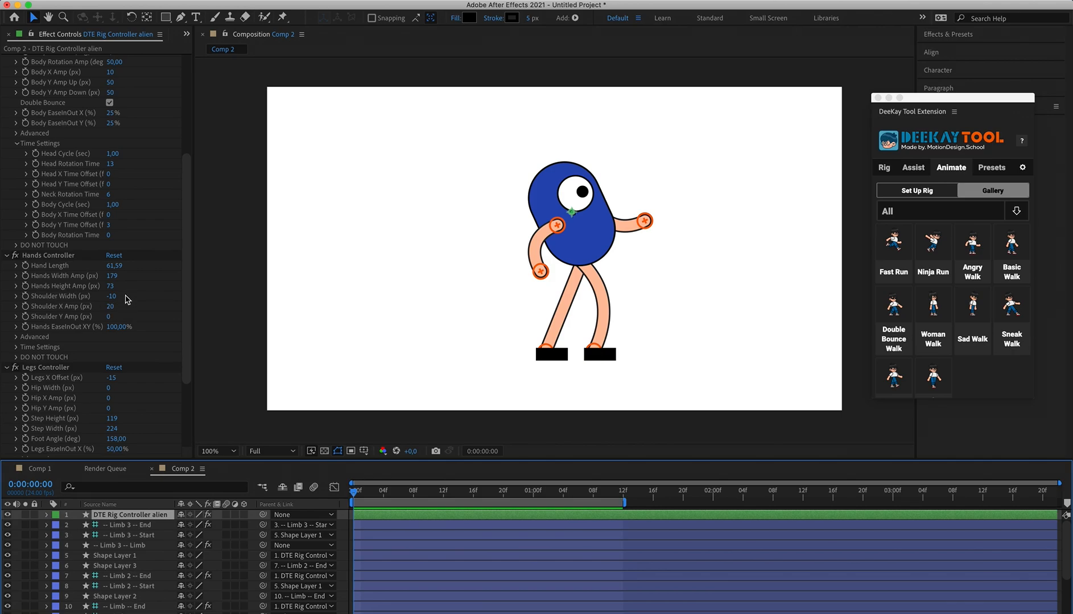
Try a Shoulder X Amp of 100 px with the full hand easing and preview the walk.
click(112, 307)
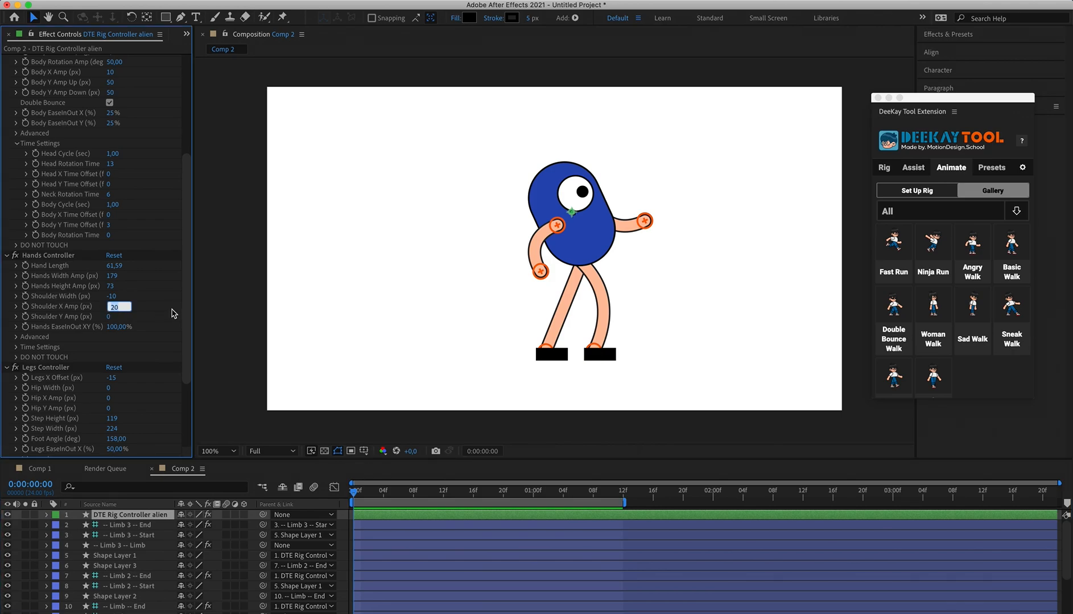
key(Return)
key(space)
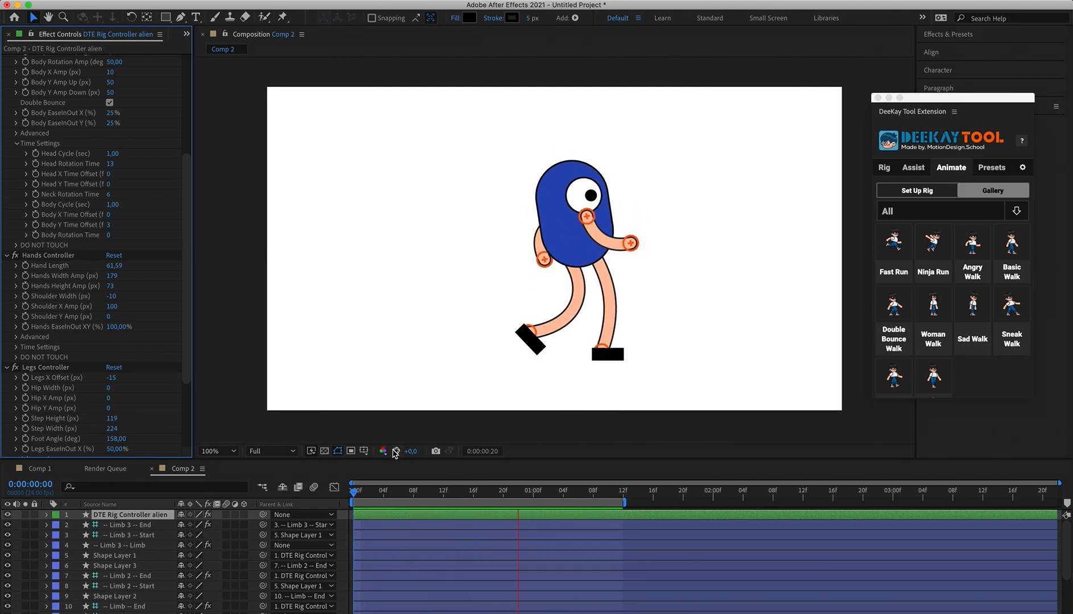
click(353, 493)
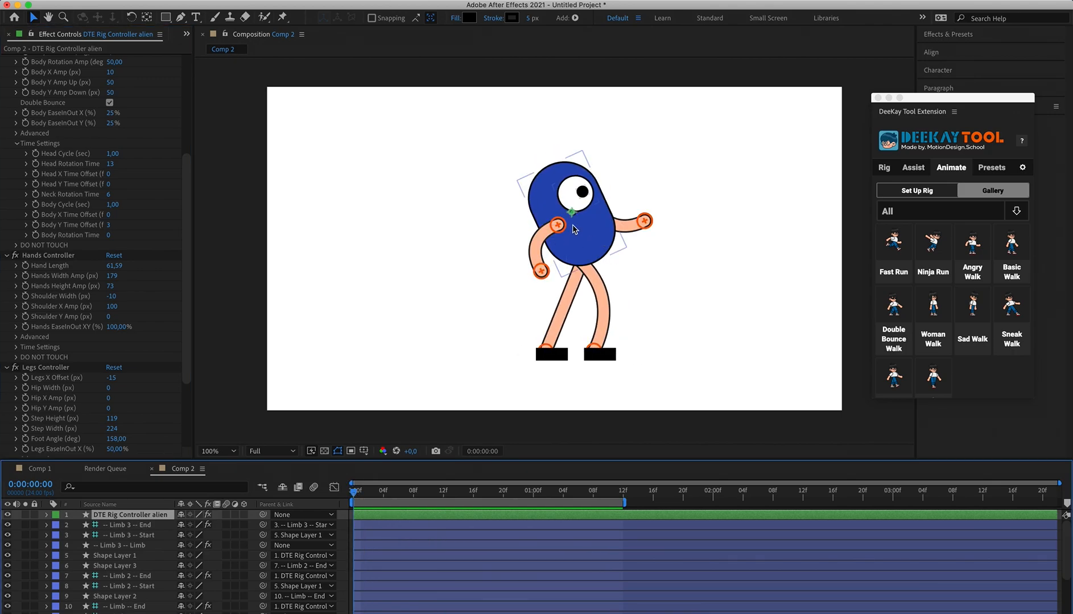
Set the Shoulder X Amp to 30 px and expand the Hands Controller's Advanced settings.
click(113, 307)
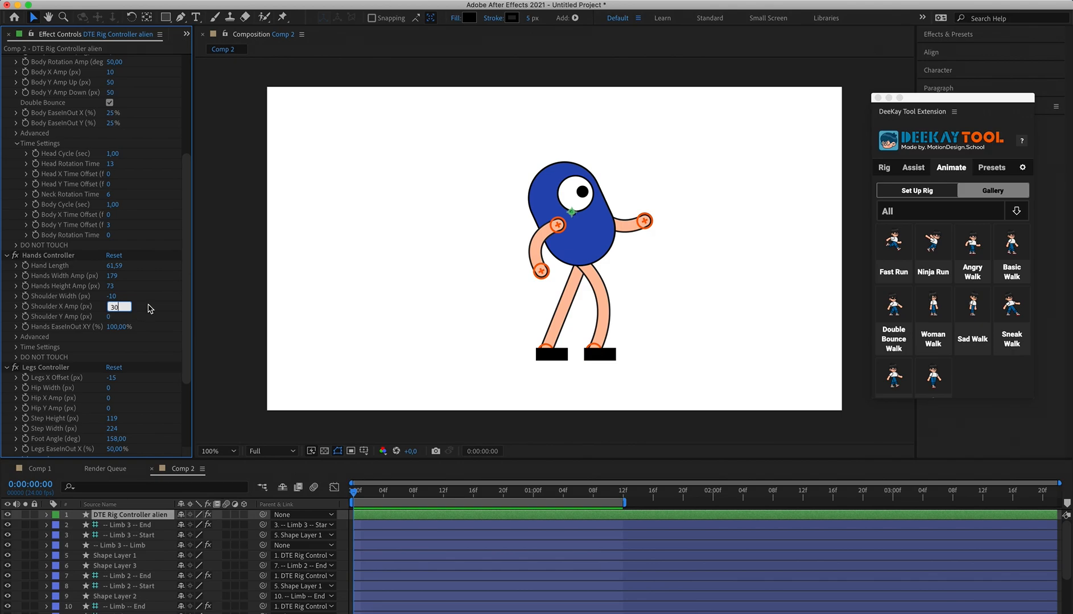
scroll(153, 316, down, 3)
click(16, 274)
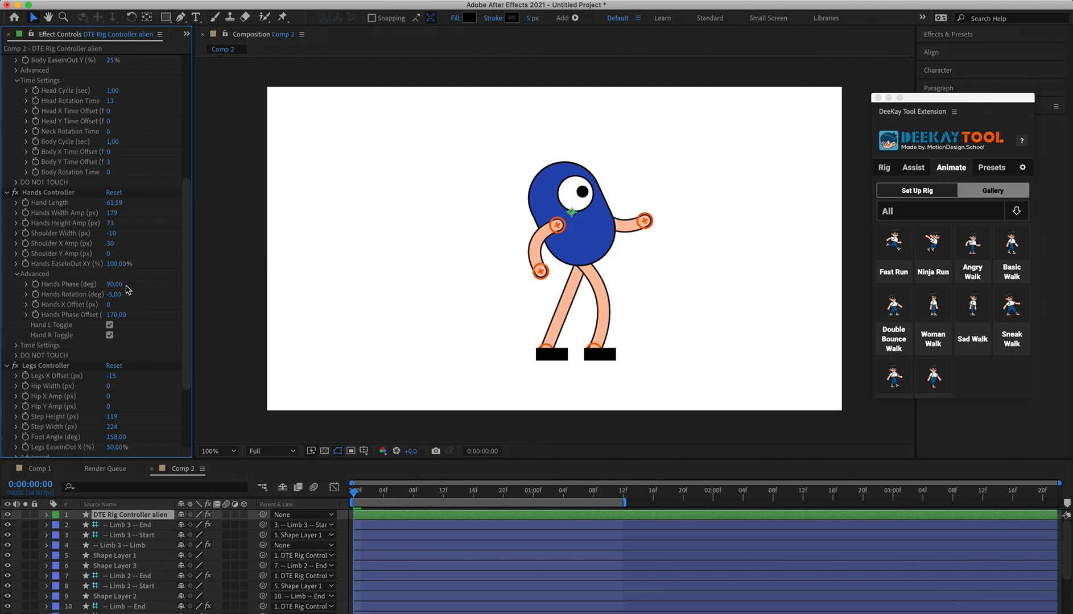
Set the Hands Phase to 263 degrees and preview the walk.
drag(118, 284, 210, 272)
key(space)
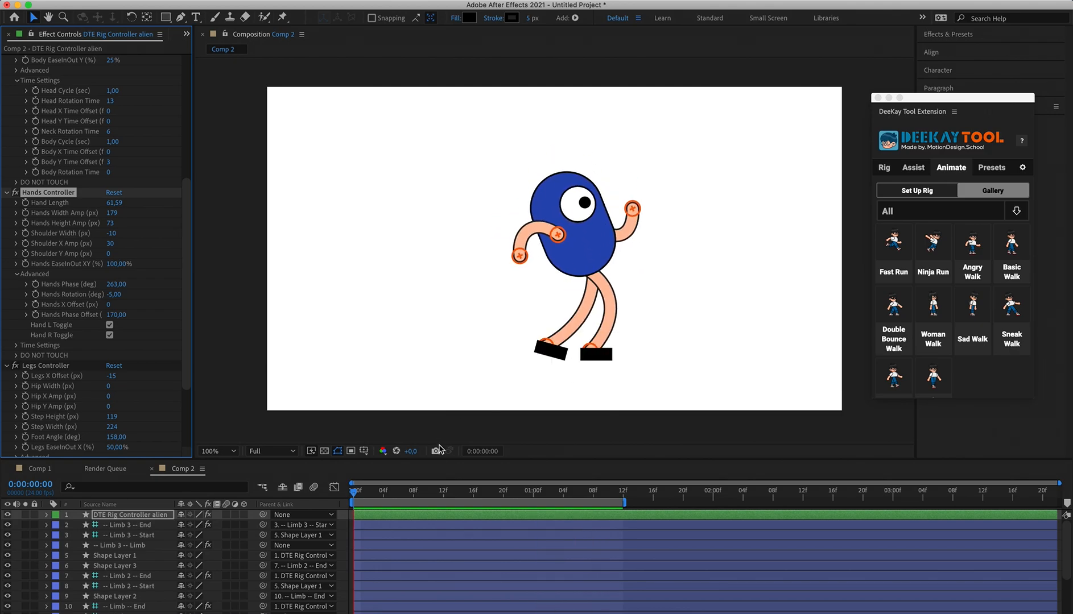
key(space)
Try a Hands Rotation of -152 degrees and preview the walk.
drag(115, 294, 41, 304)
key(space)
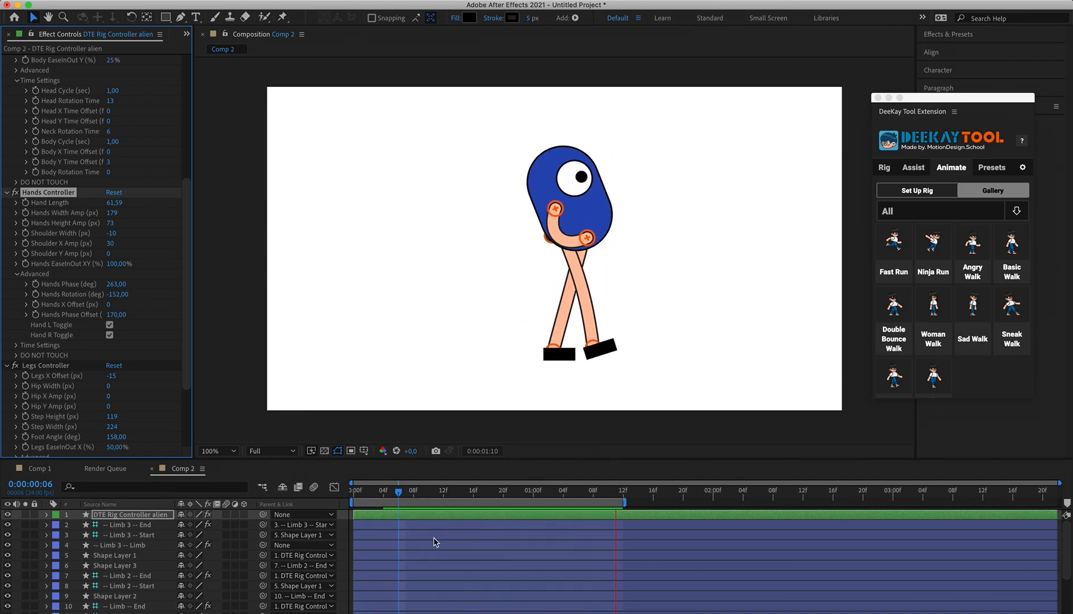
key(space)
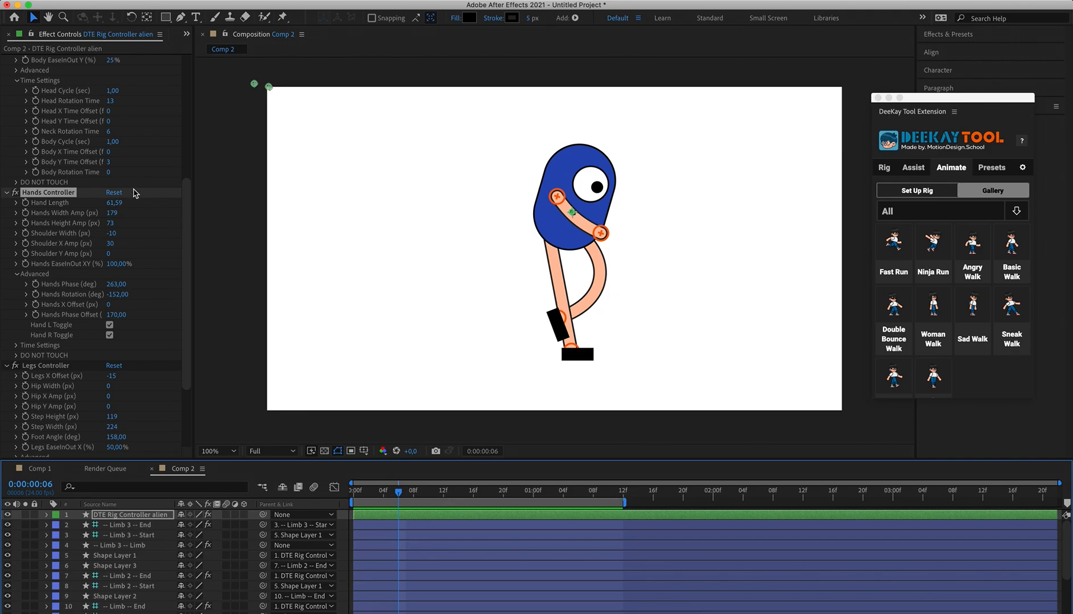
Try a Hand Length of 235.59, preview the walk, and check the arms at frame 17.
drag(116, 205, 212, 193)
key(space)
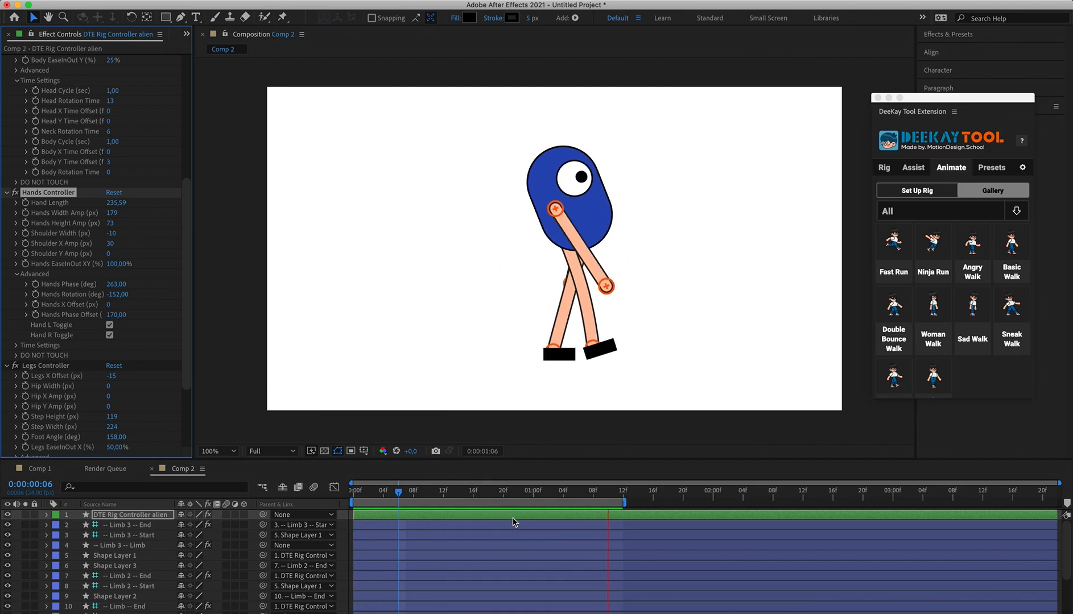
drag(470, 492, 480, 496)
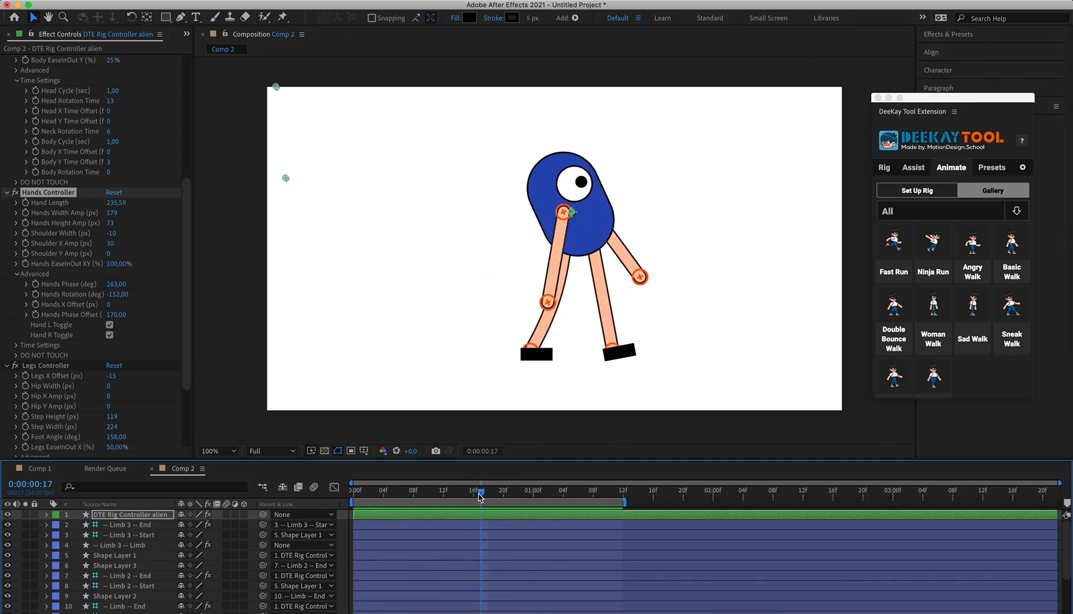
Try a Hands Rotation of -322 degrees and Hands Phases of 317 and 0 degrees, and undo back to the 61.59 Hand Length.
drag(125, 300, 2, 295)
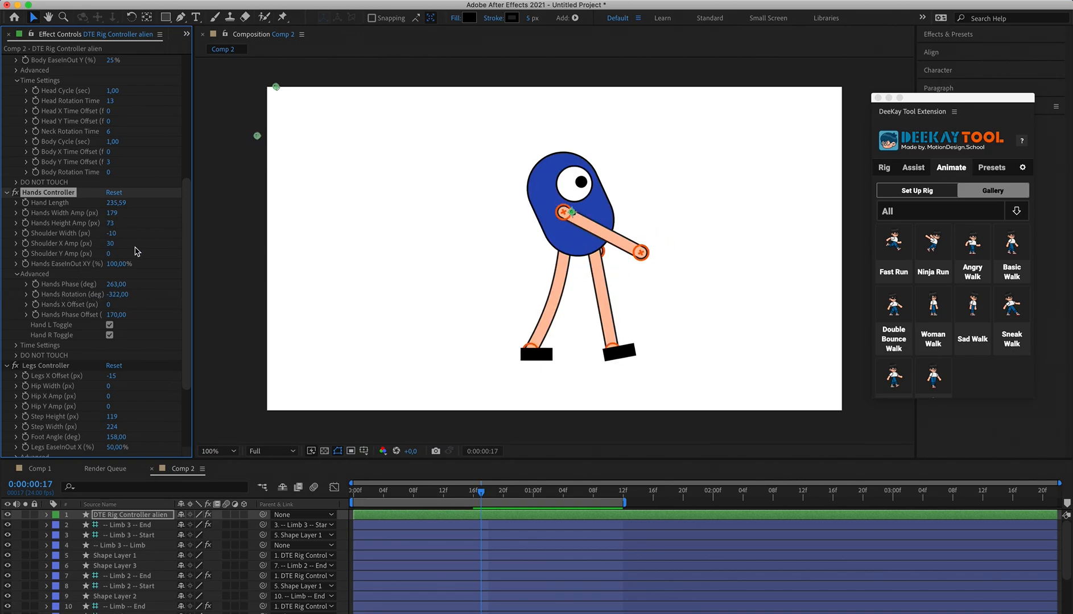
drag(98, 284, 157, 285)
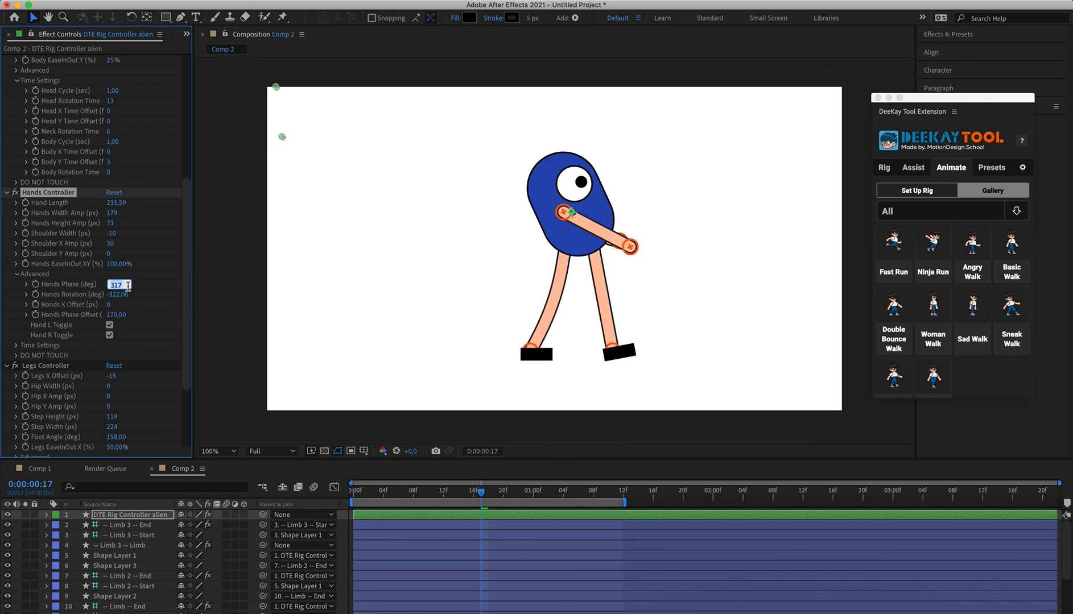
text(0)
key(Return)
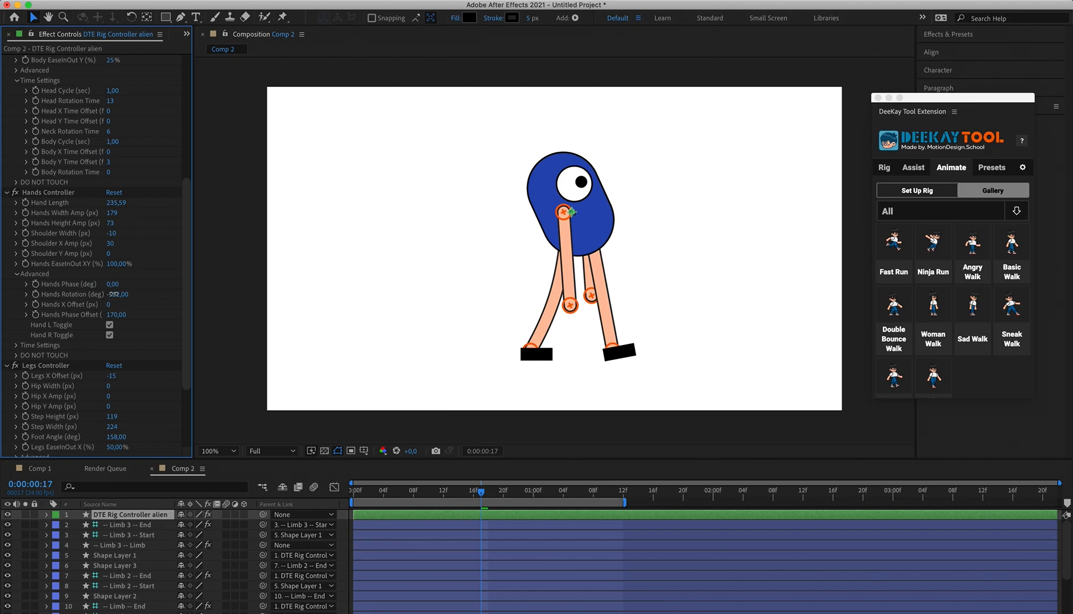
drag(114, 294, 126, 312)
key(super+z)
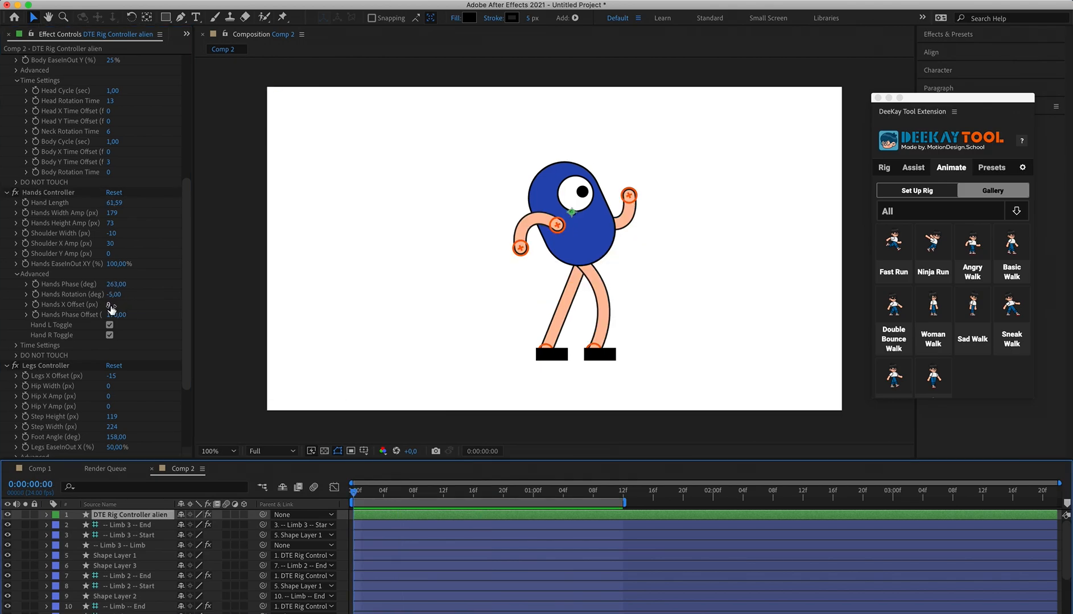
Try a Hands X Offset of -56 px and a Hands Phase Offset of 220, preview the walk, and undo both changes.
drag(110, 307, 143, 314)
key(space)
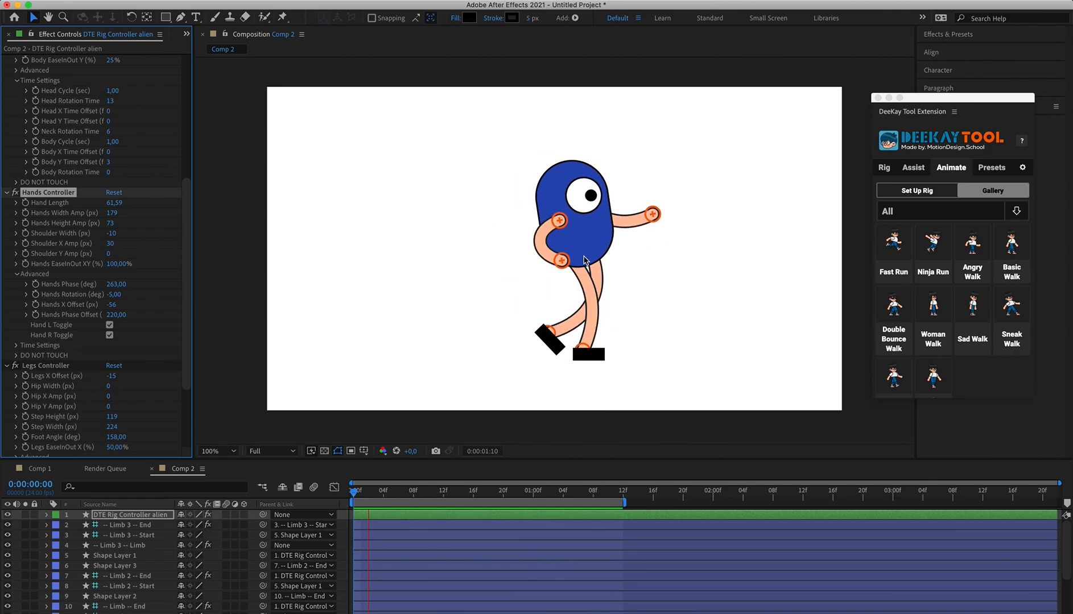
click(355, 496)
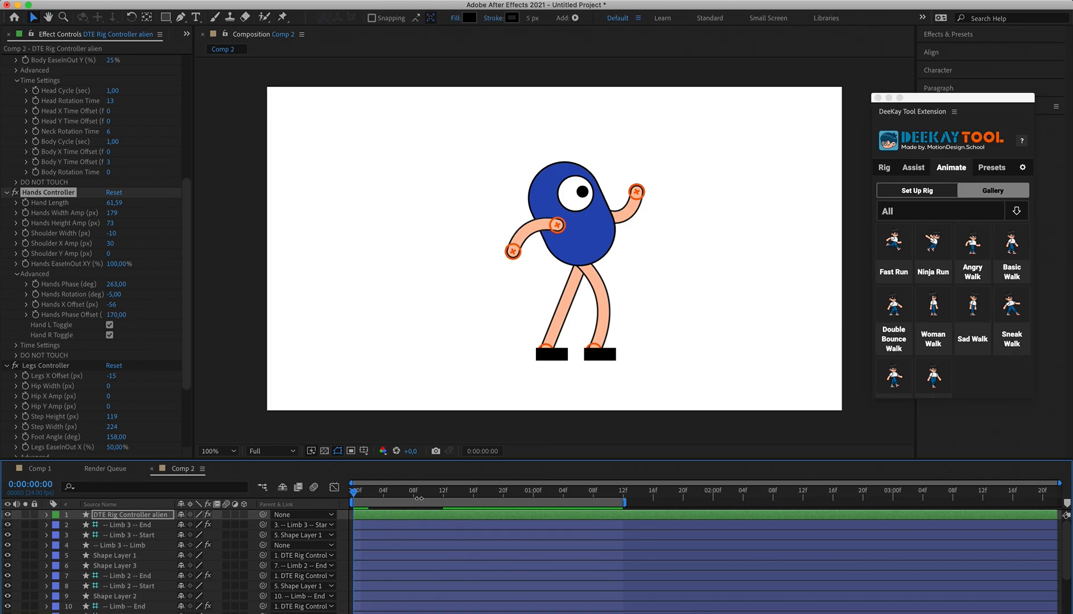
key(space)
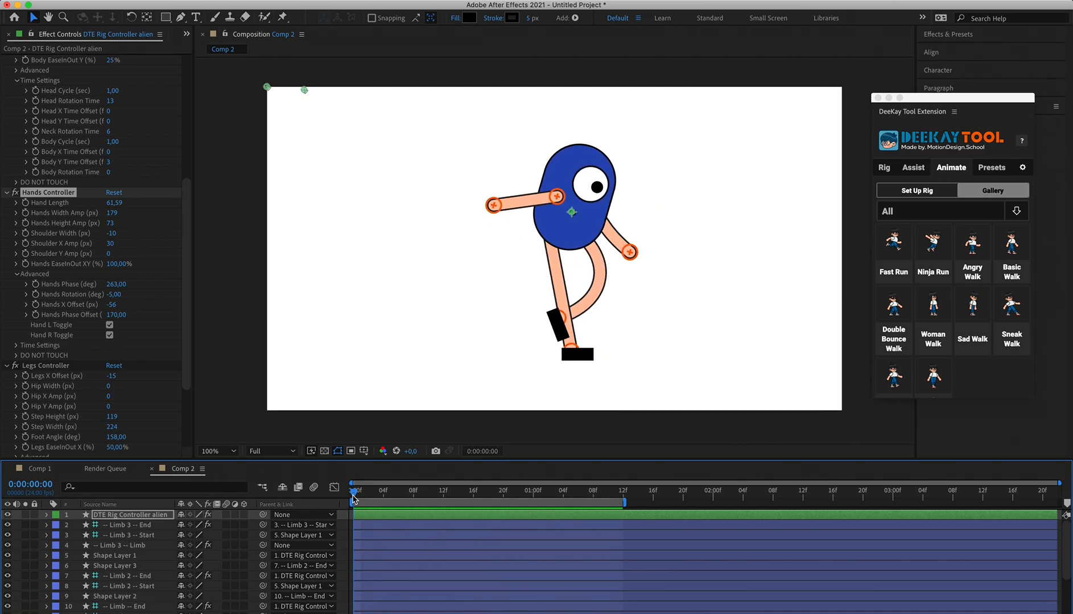
key(space)
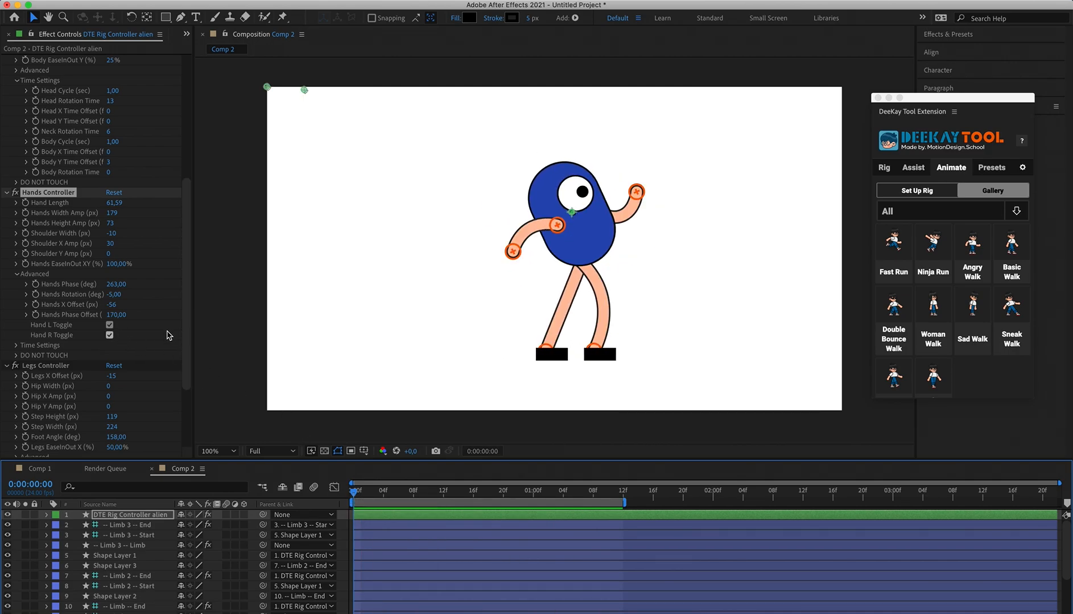
key(super+z)
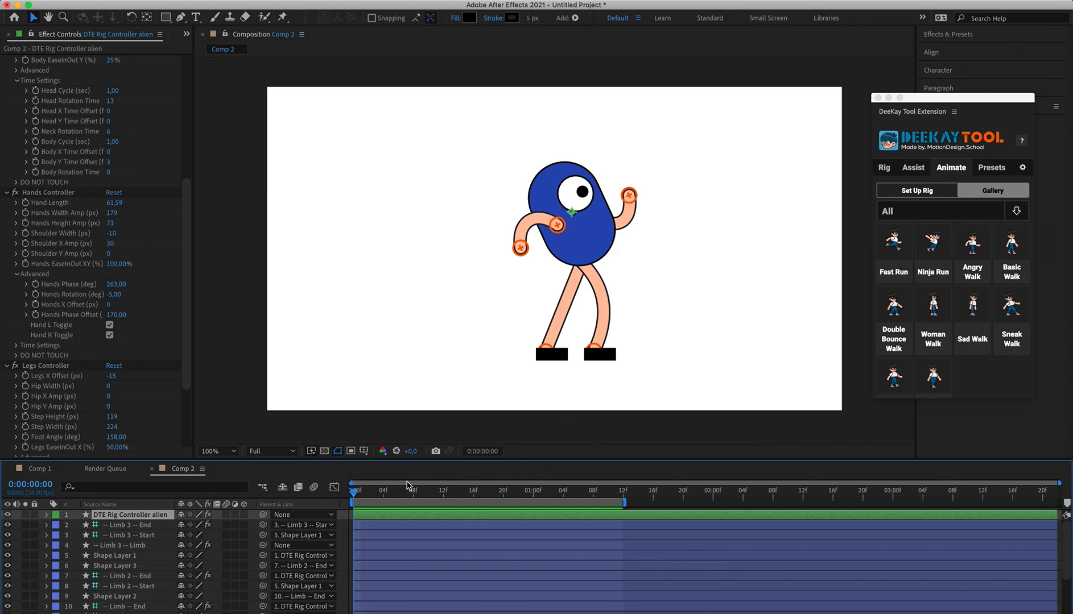
Preview the walk, turn off the Hand L Toggle, and move the freed far hand up and forward until its arm is nearly straight.
key(space)
key(space)
click(110, 325)
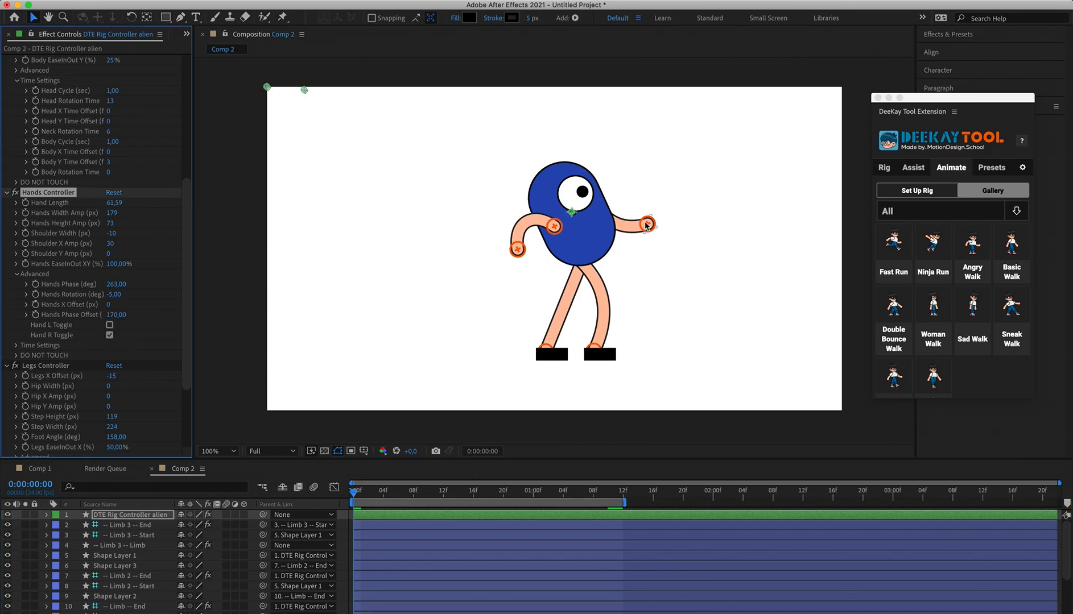
mouse_move(646, 226)
mouse_down()
mouse_move(667, 209)
mouse_move(657, 210)
mouse_up()
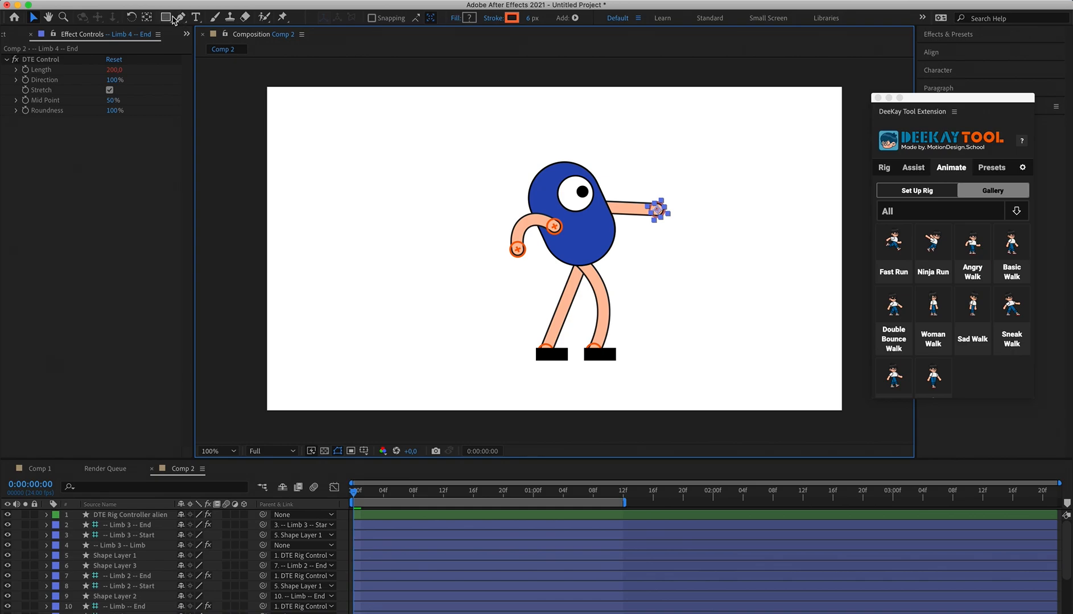
click(671, 215)
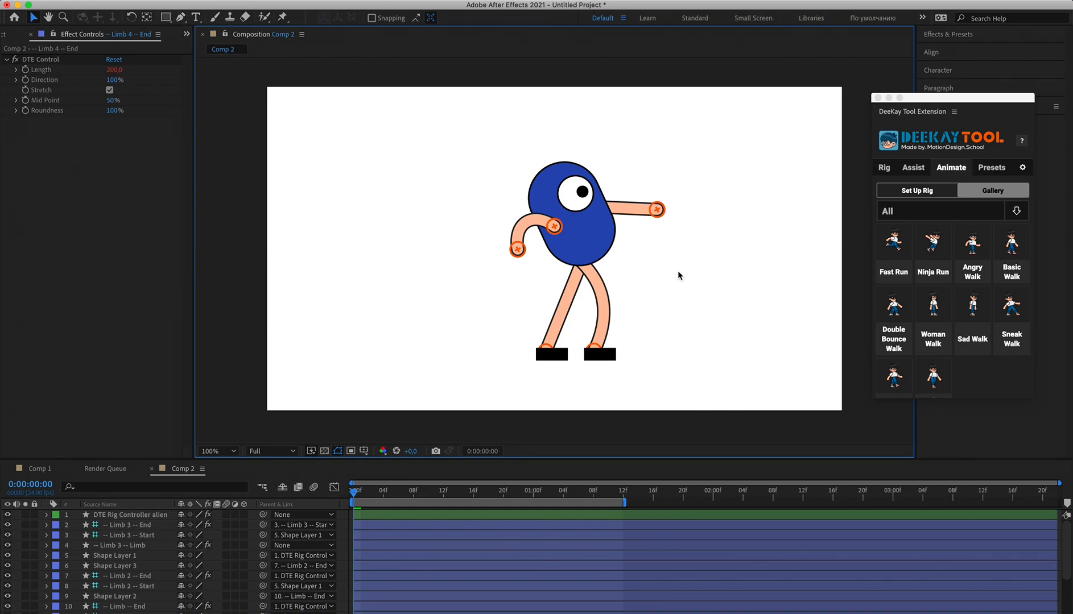
Preview the walk with the freed far hand, and reveal the Hands Controller's Time Settings on the DTE Rig Controller alien layer.
key(space)
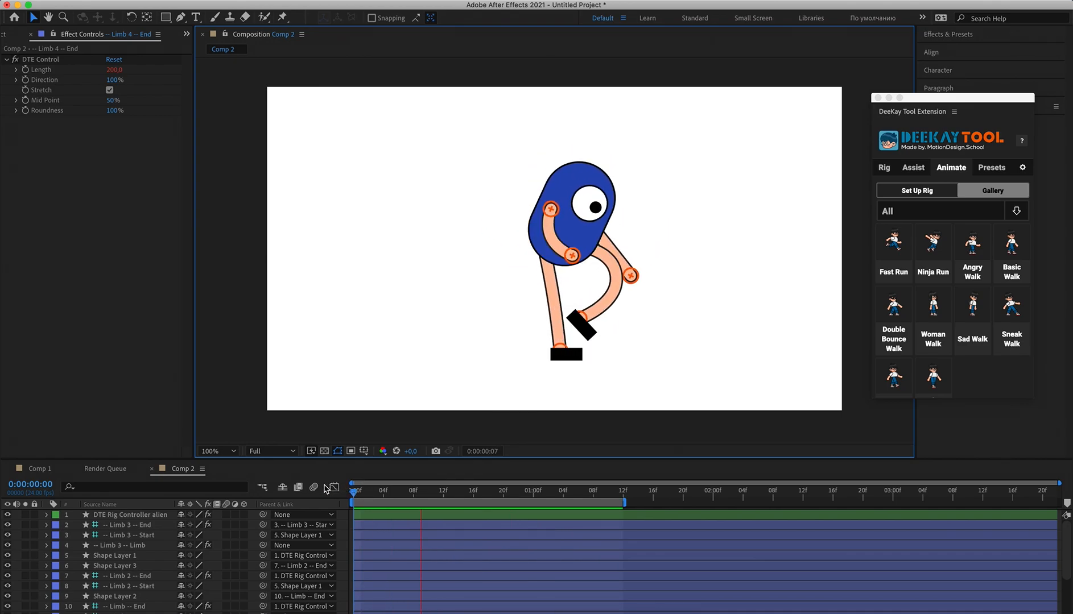
key(space)
click(143, 515)
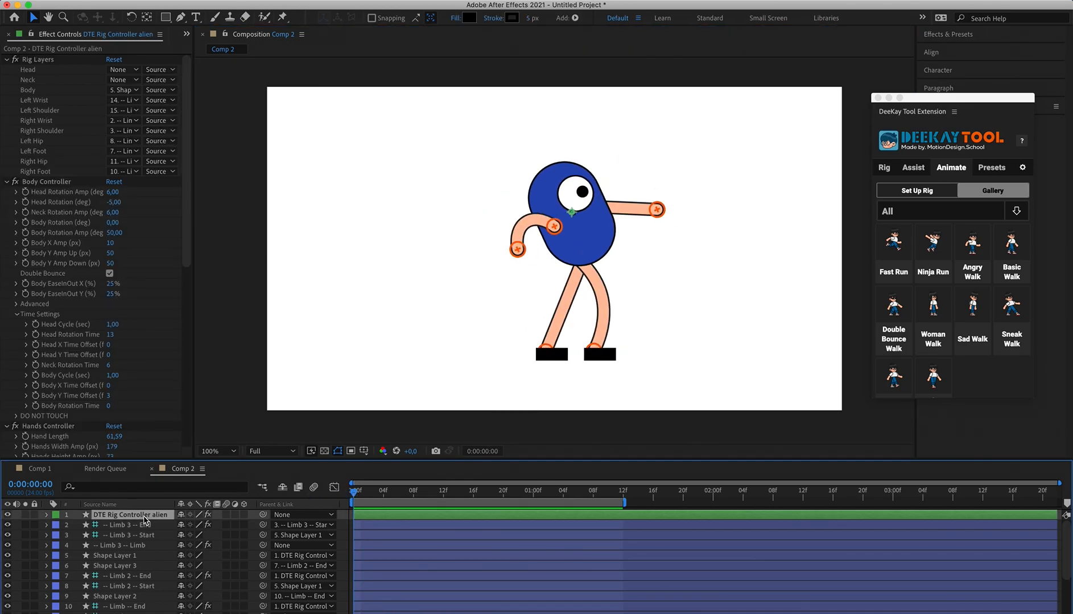
scroll(69, 279, down, 10)
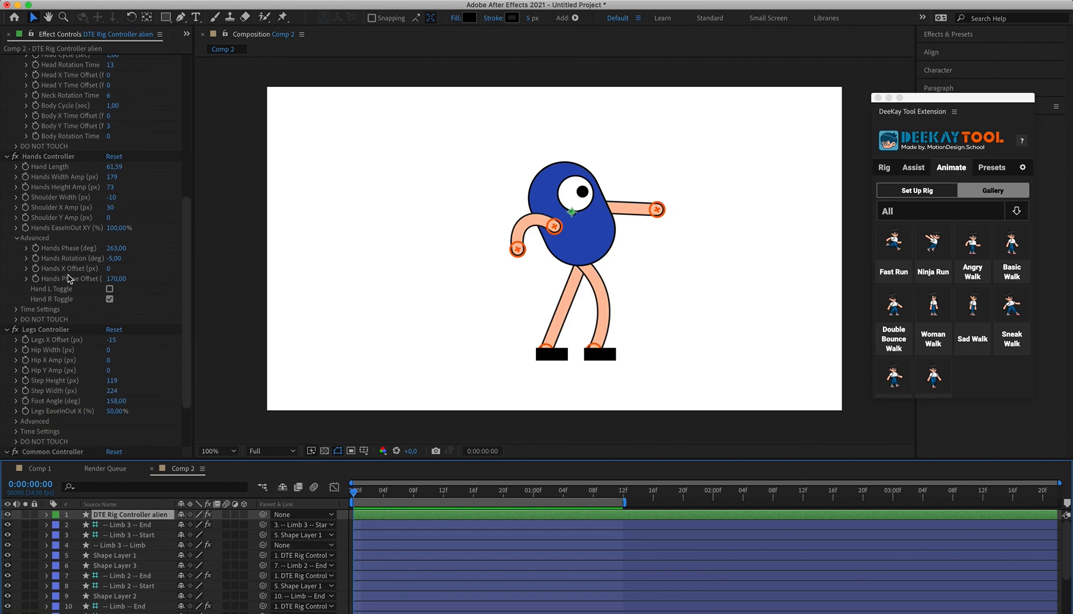
scroll(68, 279, down, 2)
scroll(68, 279, up, 2)
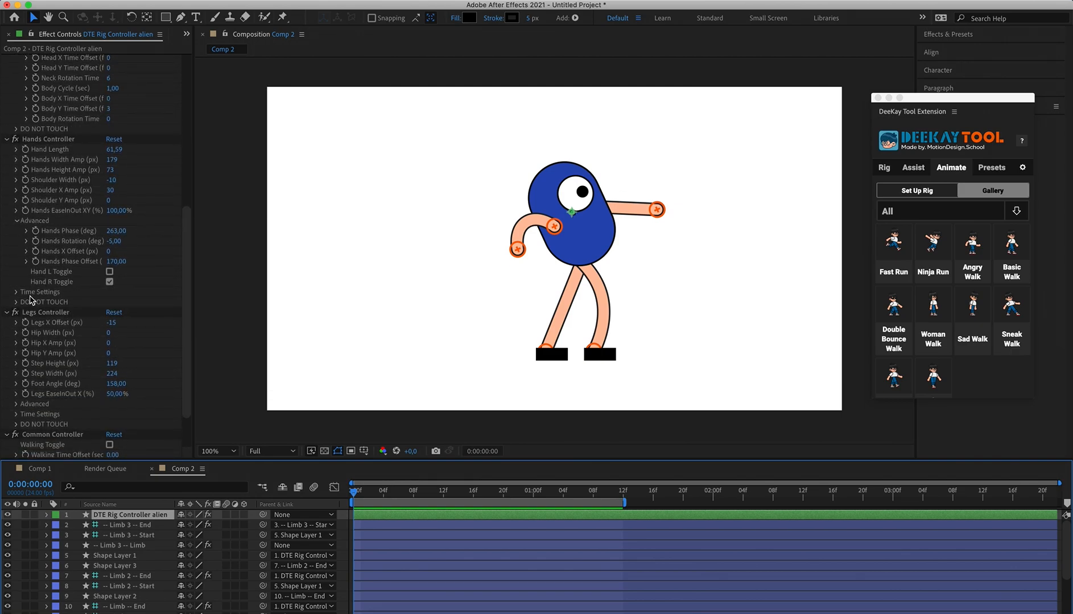
click(16, 292)
click(16, 292)
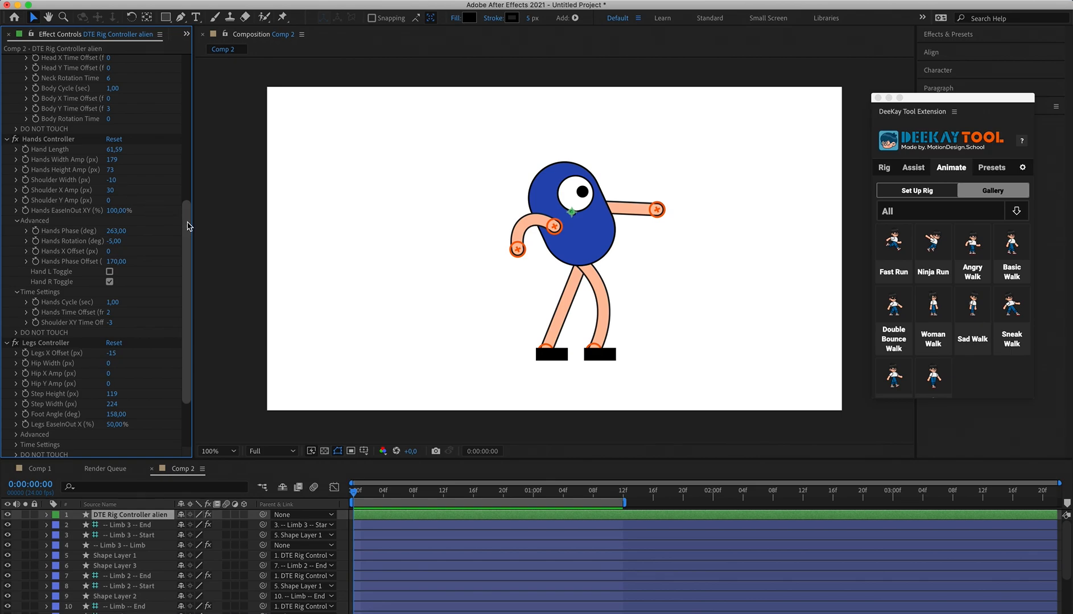
Turn the Hand L Toggle back on and preview the walk from the first frame.
scroll(142, 291, down, 3)
scroll(142, 291, down, 2)
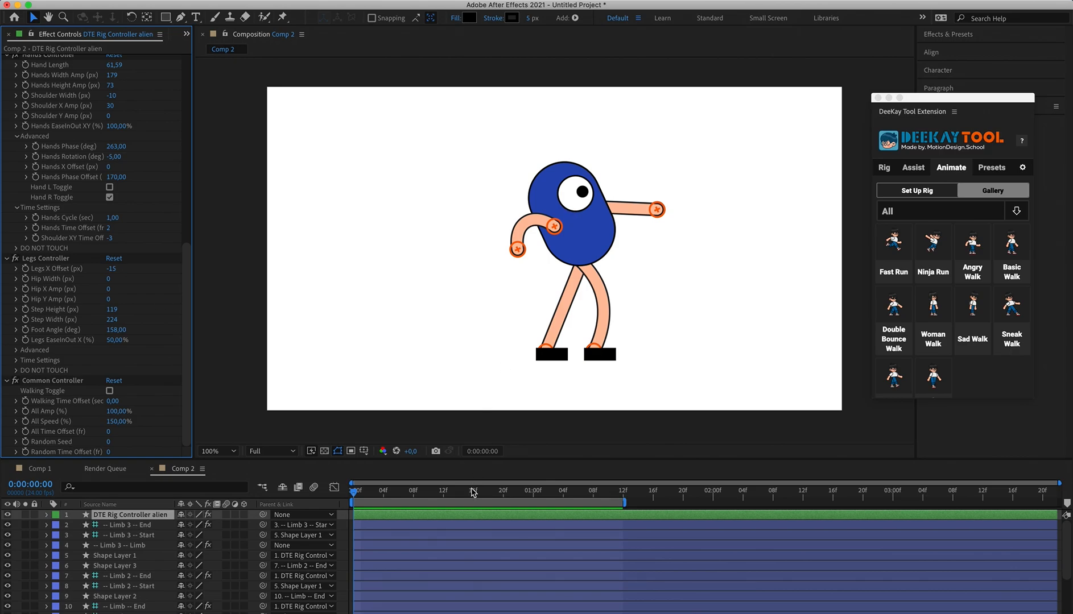
click(356, 493)
click(109, 187)
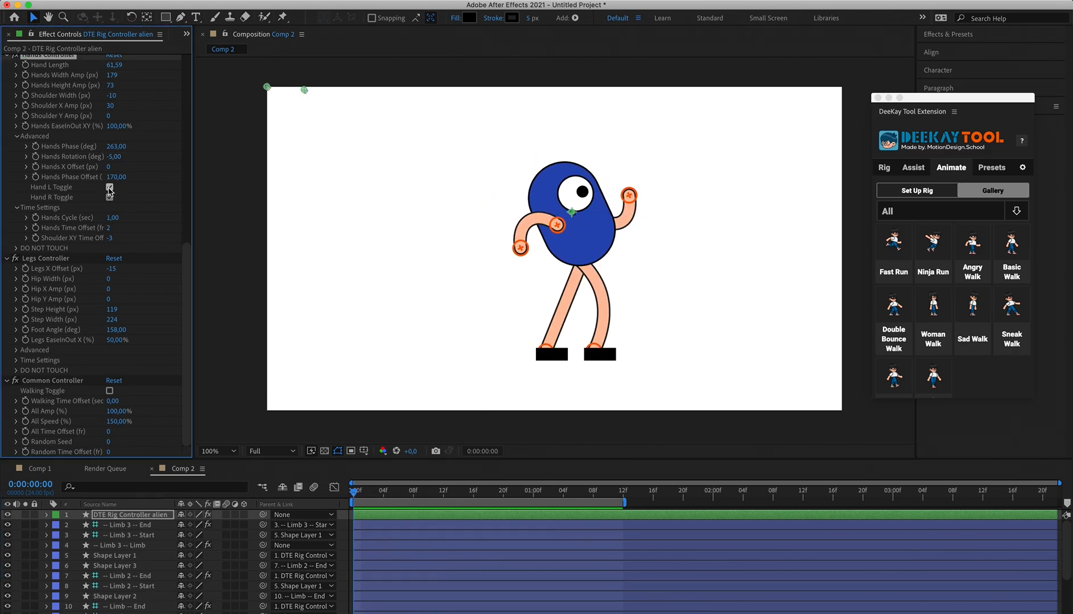
key(space)
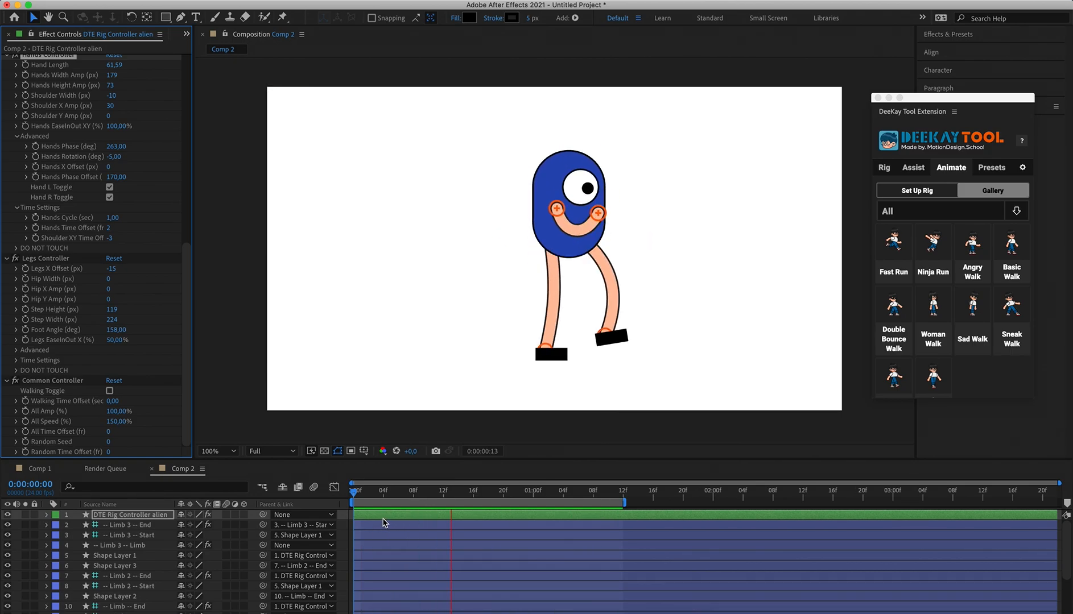
click(307, 496)
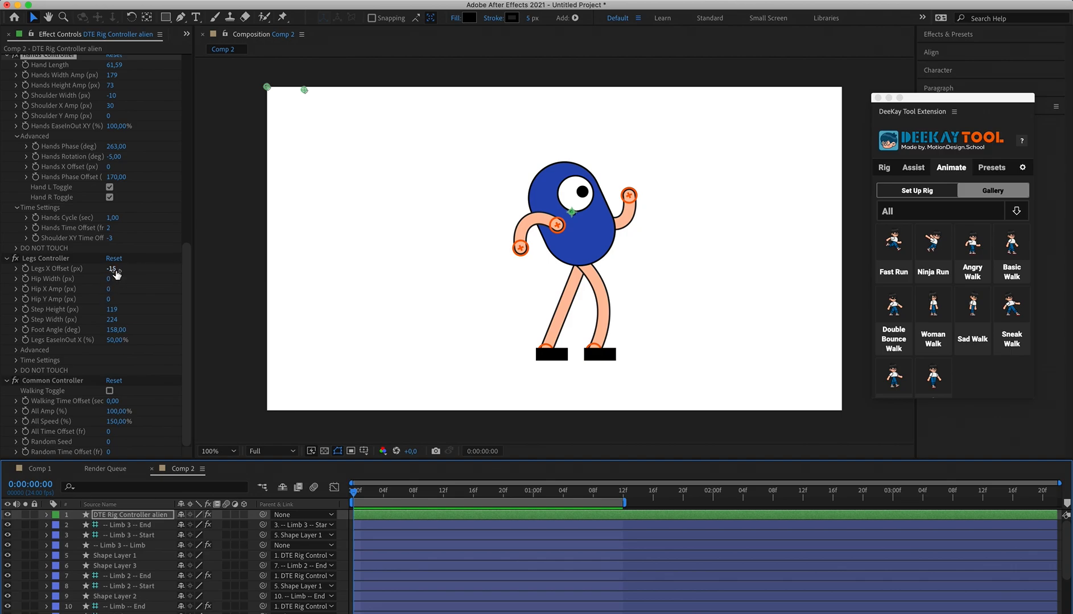
Try a Legs X Offset of 12 px, undo it, and scrub the opening frames of the walk.
mouse_move(114, 271)
mouse_down()
mouse_move(26, 272)
mouse_move(289, 266)
mouse_move(97, 265)
mouse_move(156, 265)
mouse_move(126, 269)
mouse_up()
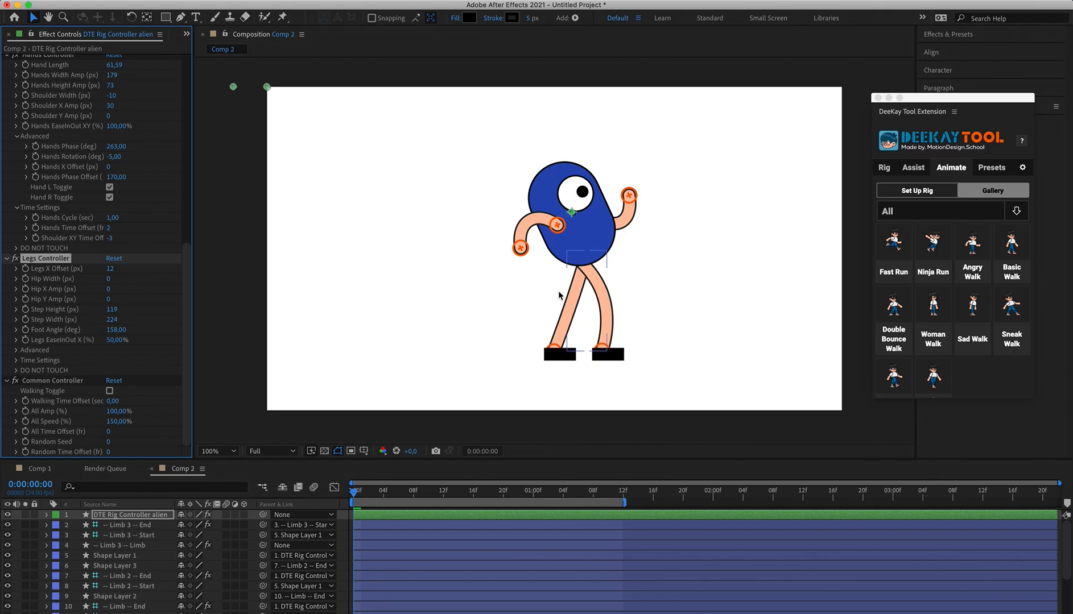
key(super+z)
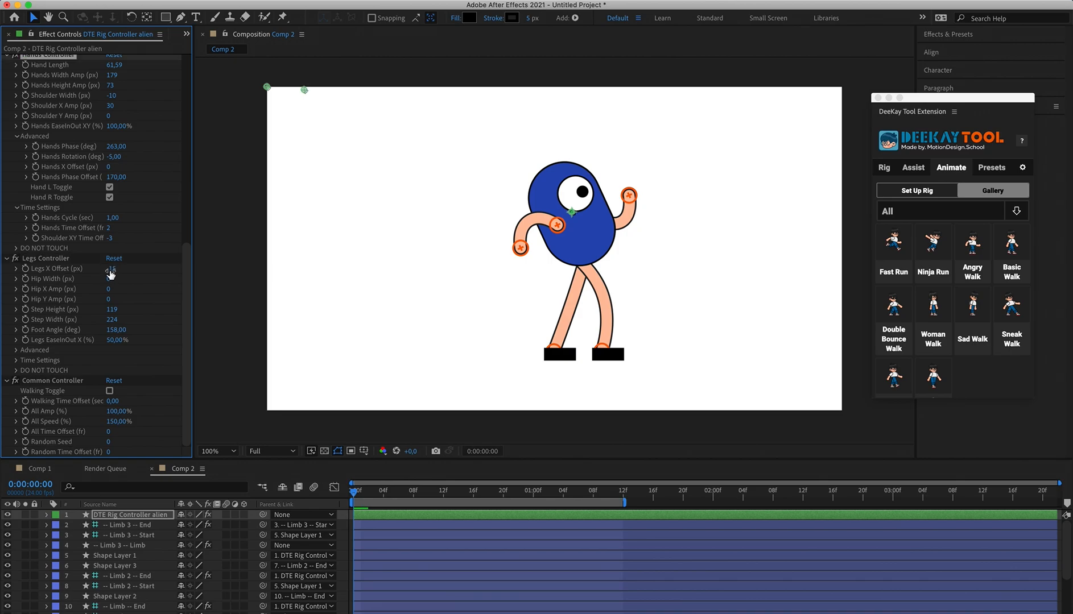
click(512, 441)
click(386, 494)
drag(385, 493, 318, 492)
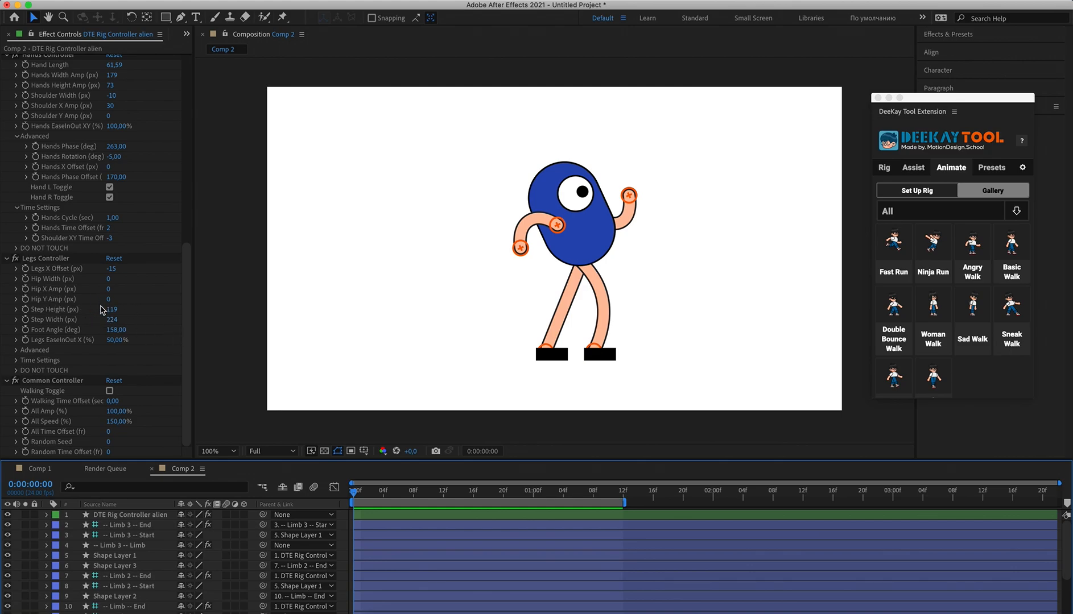
Try a Step Height of 200 px in the Legs Controller and preview the walk.
click(43, 313)
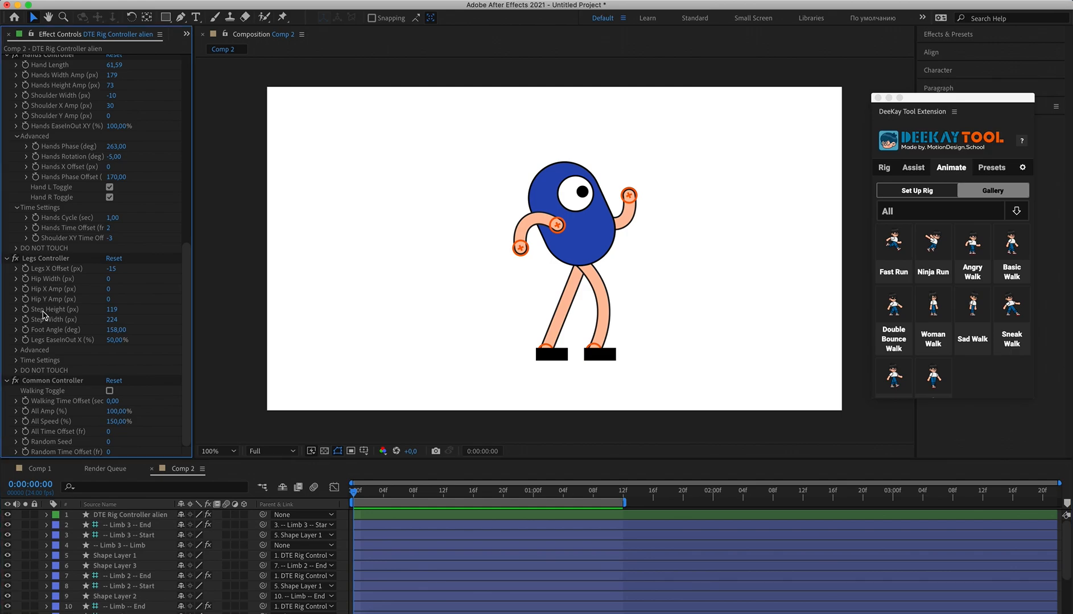
drag(112, 310, 131, 318)
click(116, 309)
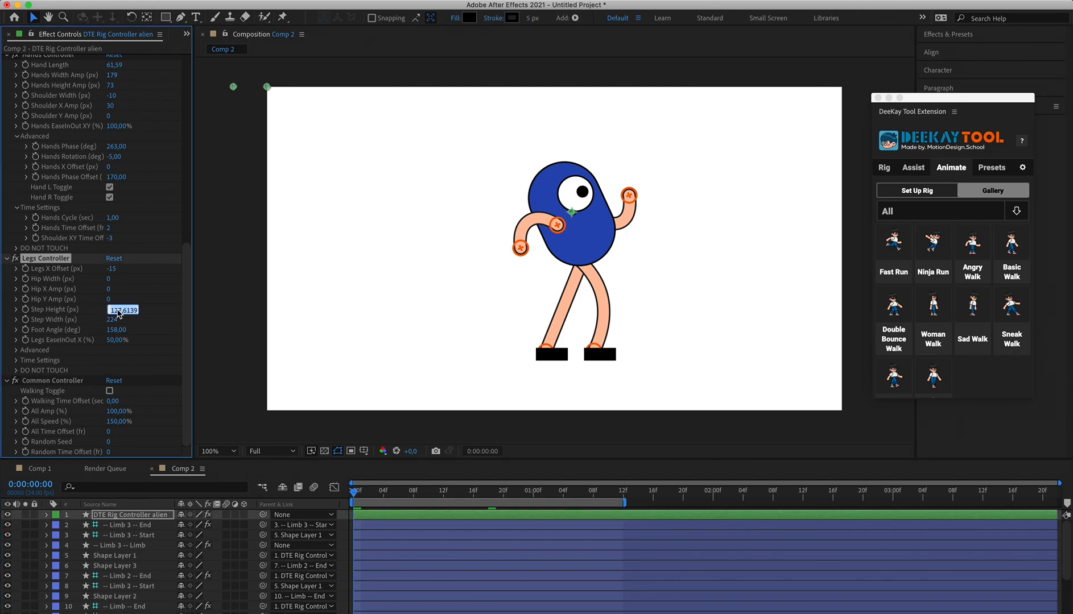
text(200)
click(159, 304)
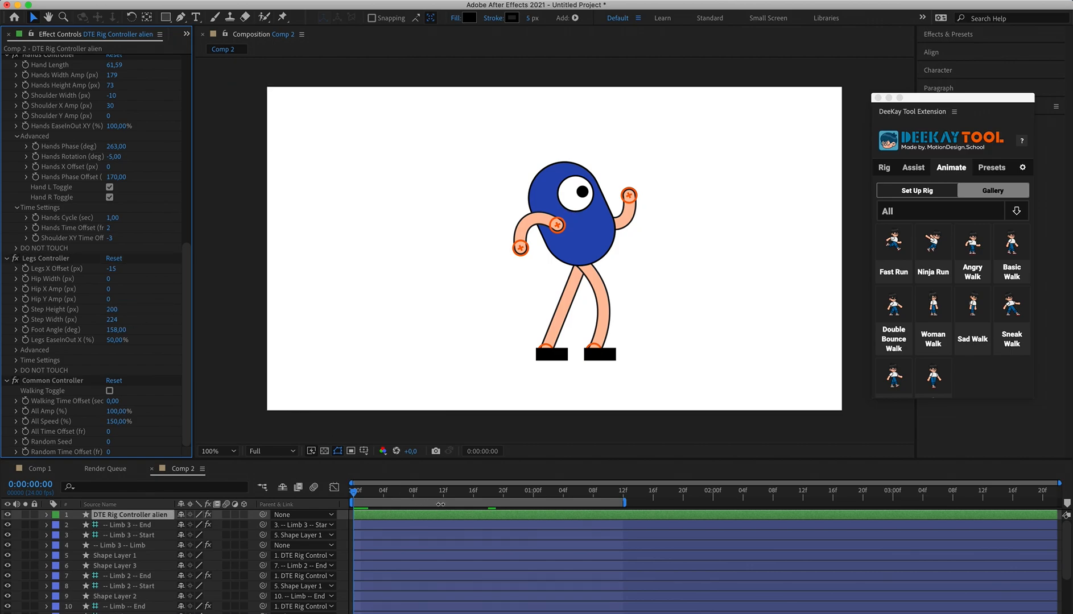
key(space)
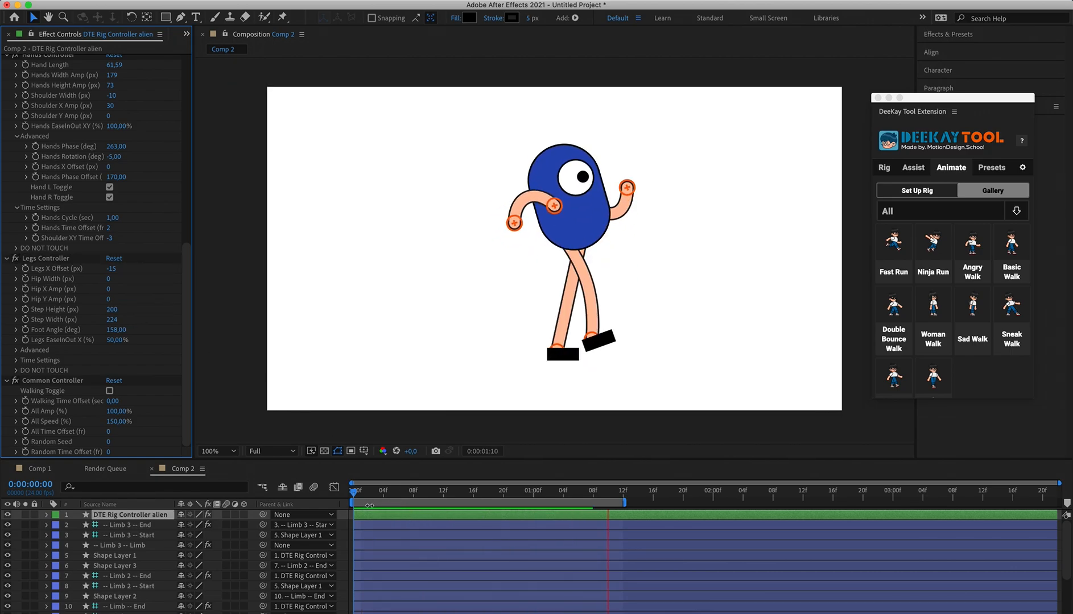
Try a Step Height of 400 px, preview the walk, and return to the first frame.
click(113, 309)
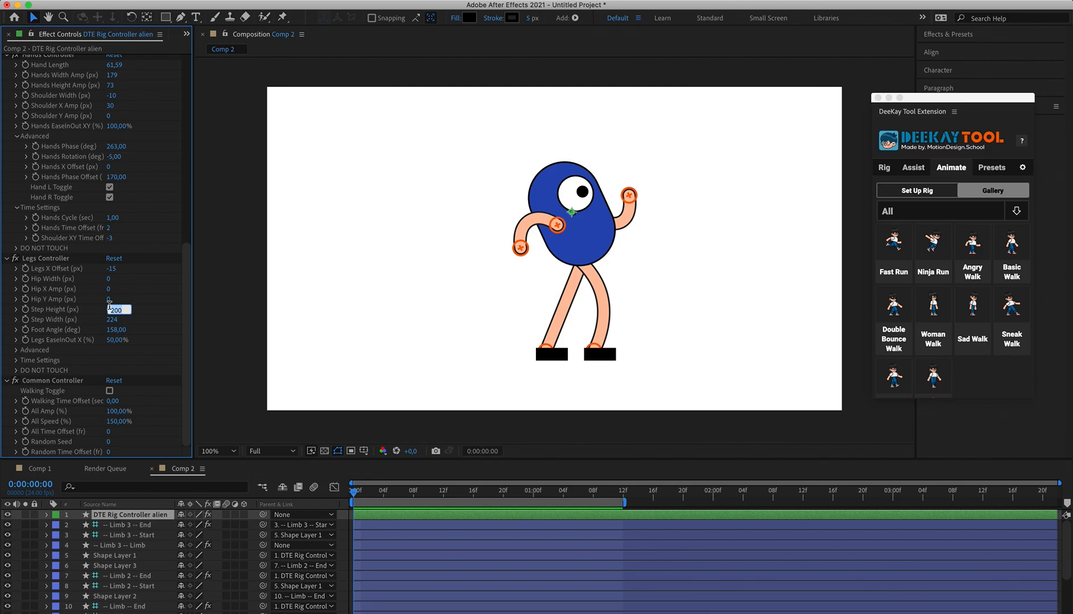
click(143, 310)
key(space)
click(349, 501)
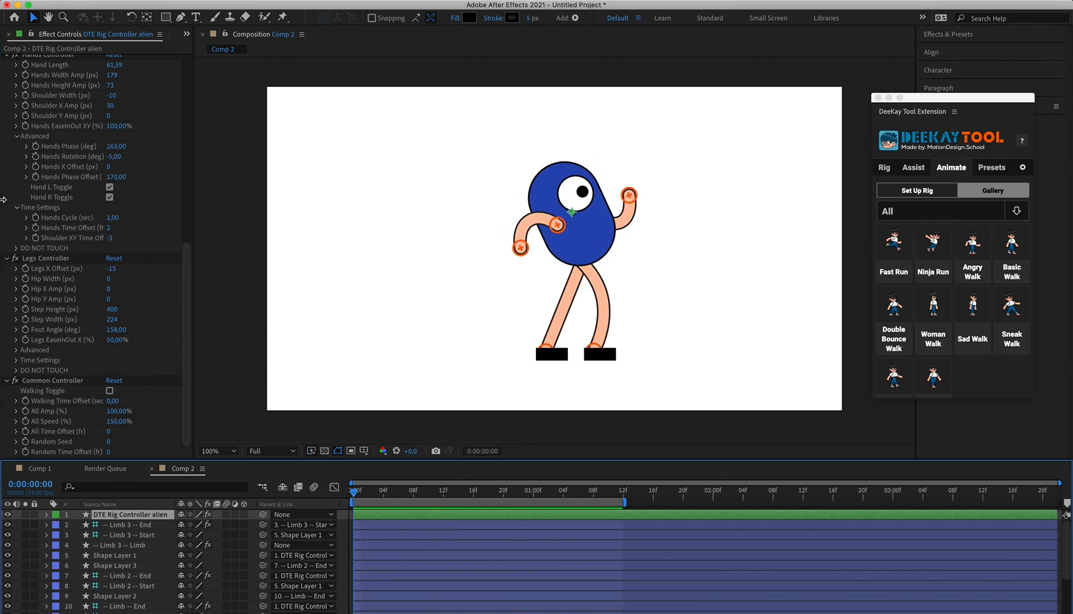
Set the Legs Controller's Step Height to 150 px.
click(76, 261)
click(112, 309)
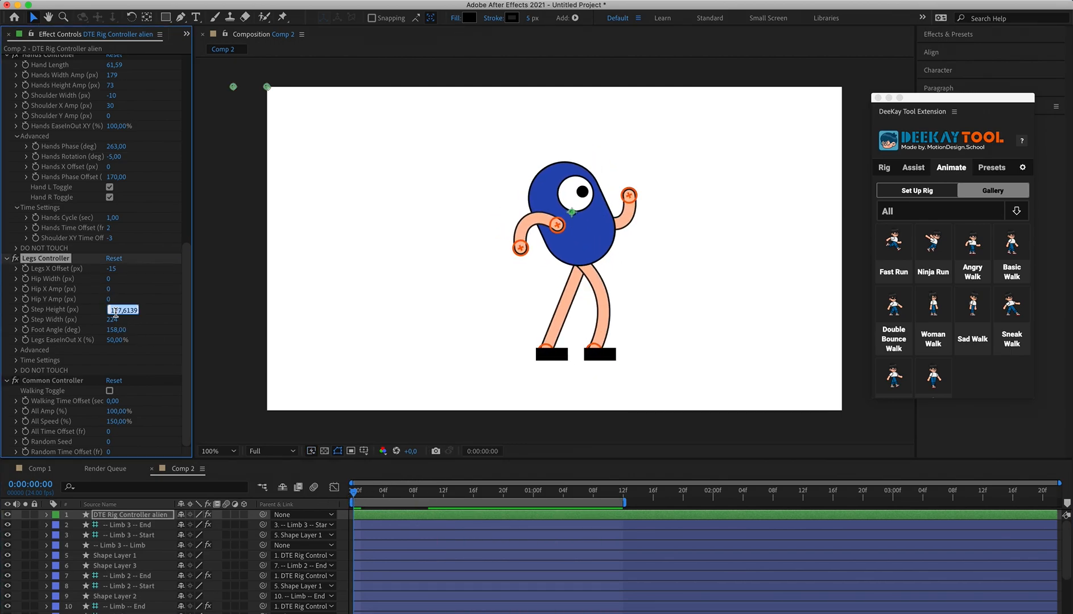
text(150)
click(156, 304)
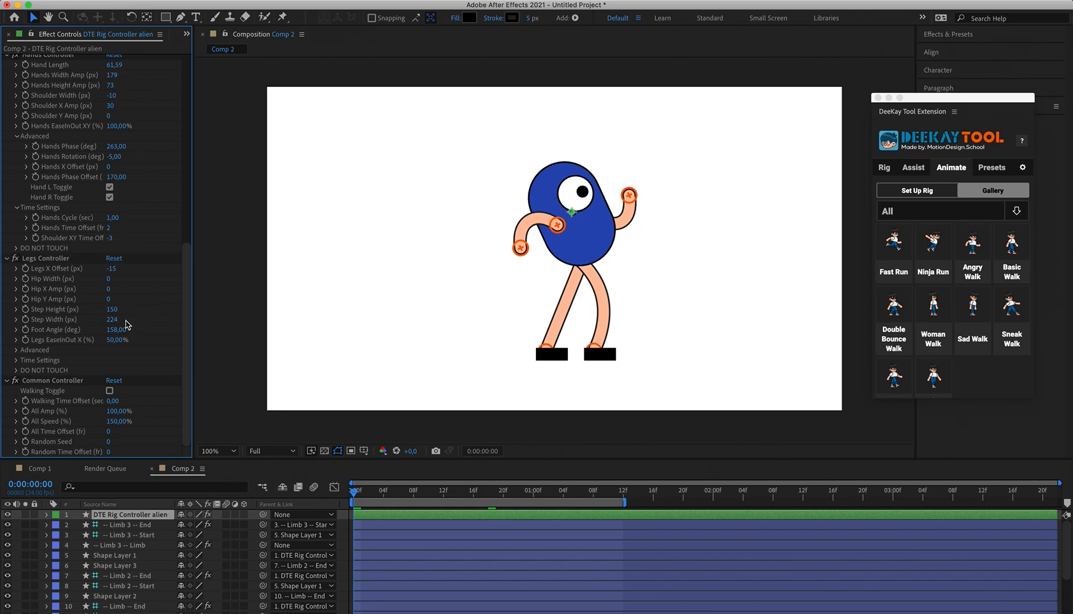
Try a Step Width of 400 px in the Legs Controller and preview the walk.
click(112, 319)
text(3)
click(157, 318)
key(space)
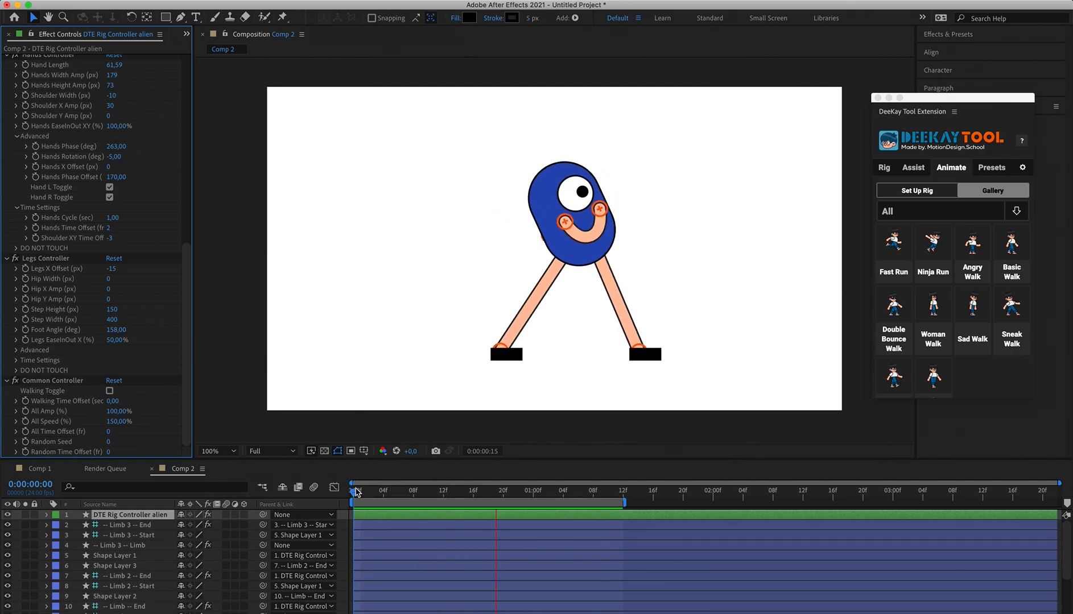
click(355, 491)
Set the Step Width to 300 px and preview the walk.
click(109, 320)
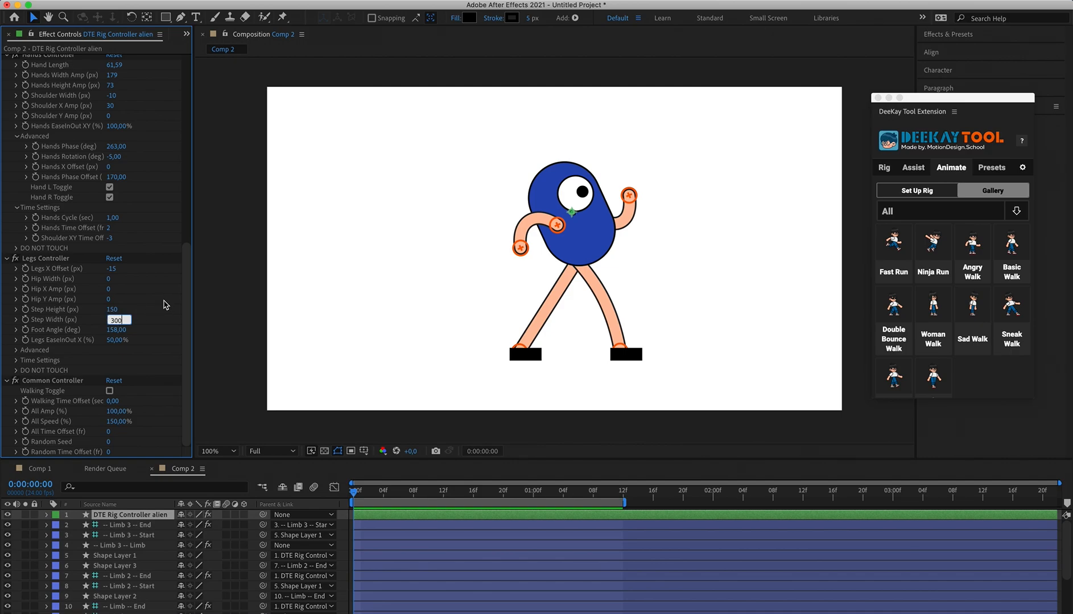
click(164, 304)
key(space)
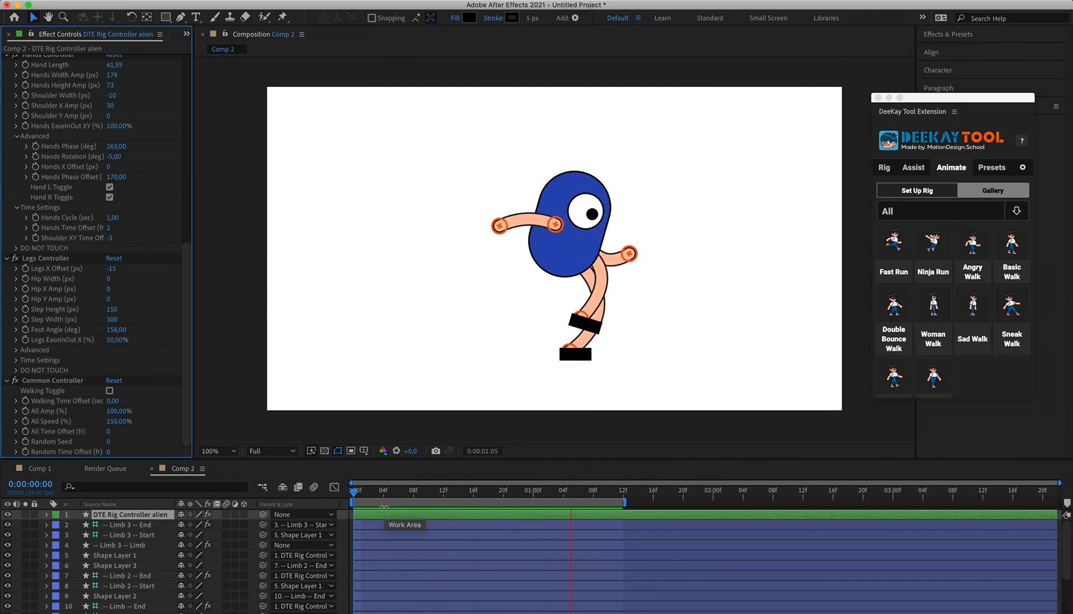
click(351, 500)
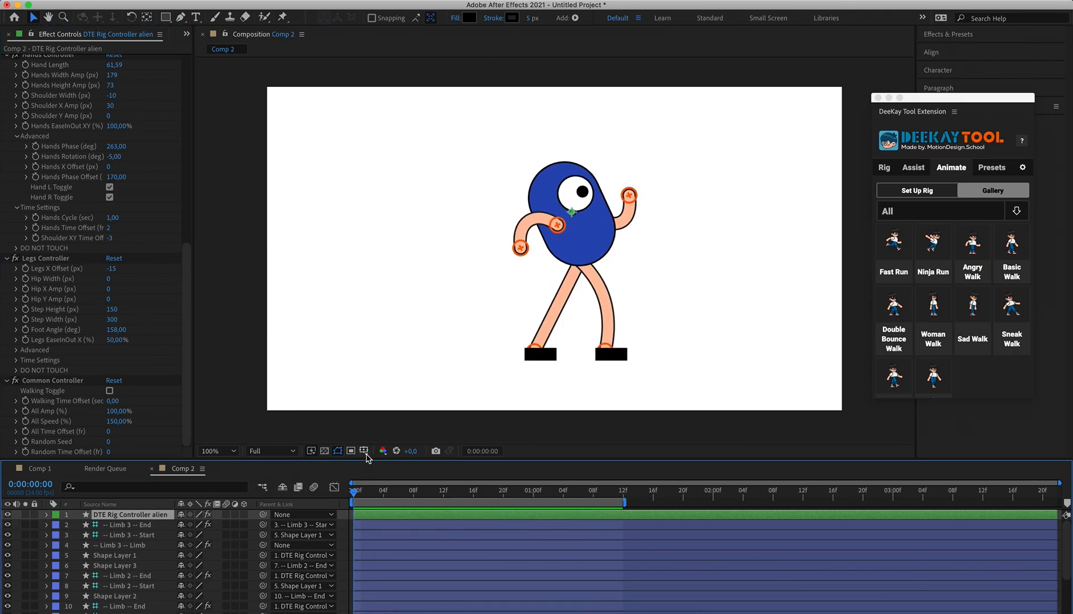
Check the raised foot at frame 4, set the Foot Angle to 300 degrees, and preview the walk before returning to the first frame.
drag(360, 498, 384, 493)
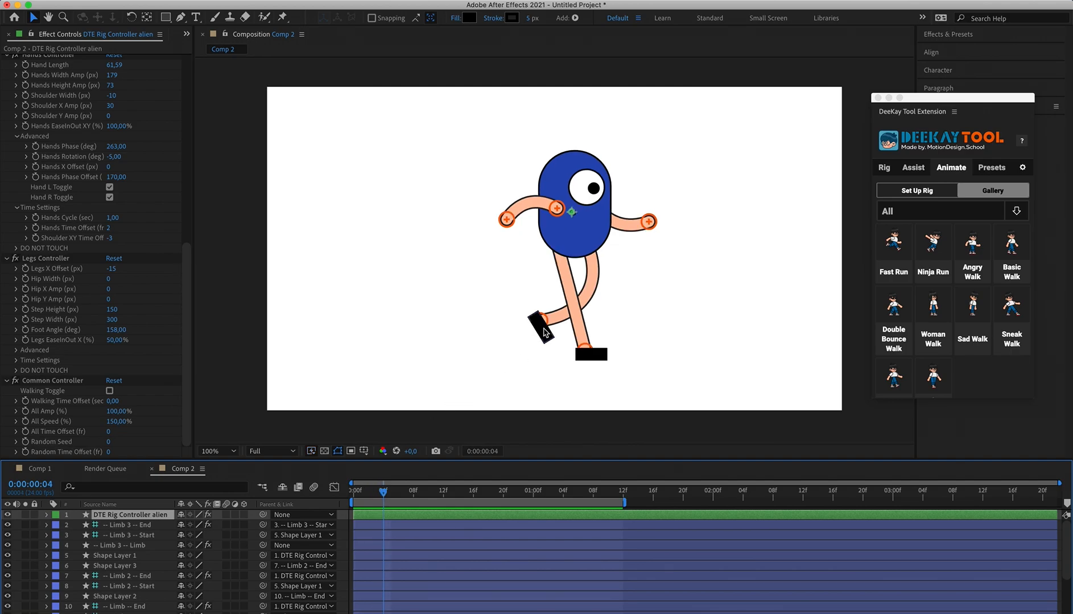
click(545, 333)
click(131, 514)
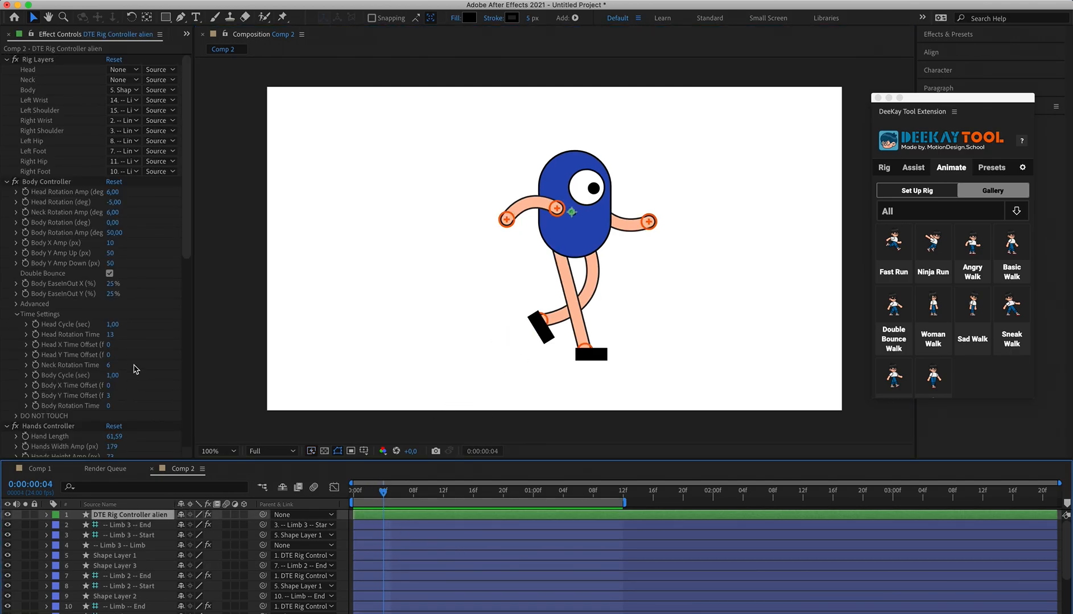
scroll(135, 369, down, 5)
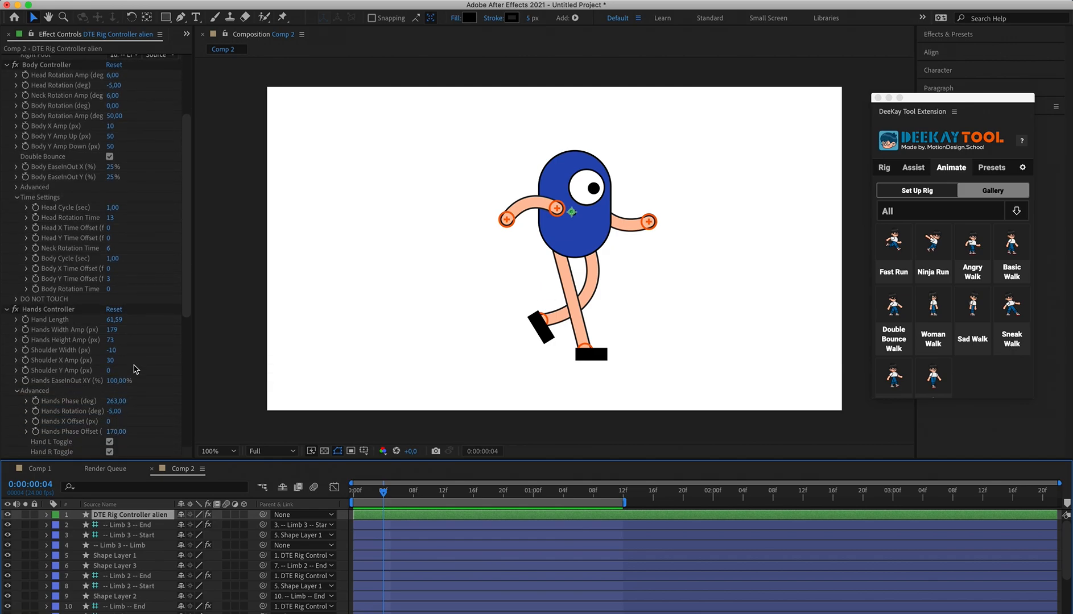
scroll(135, 369, down, 11)
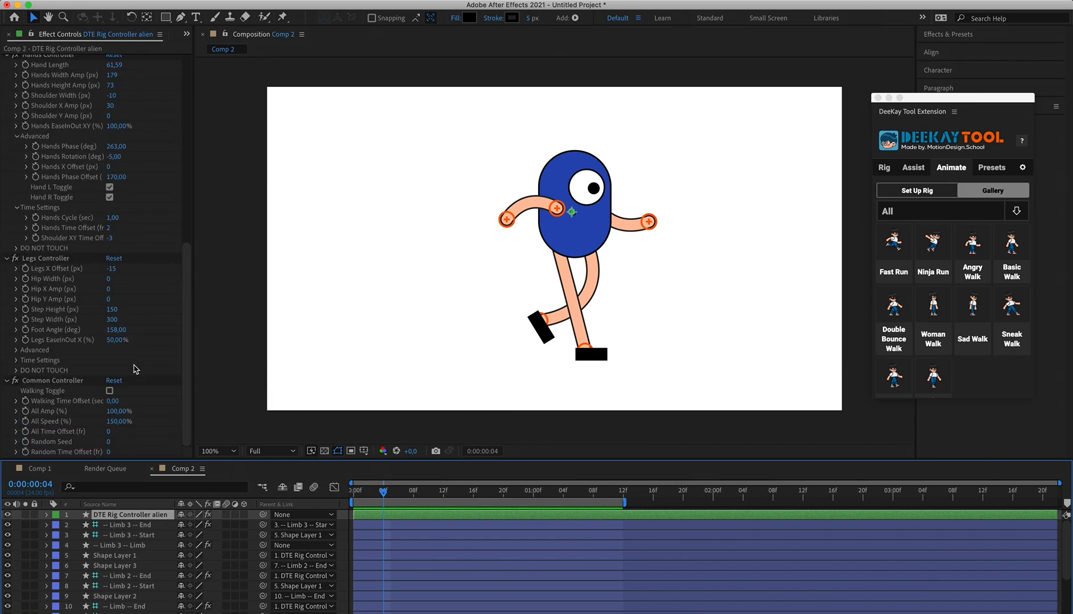
click(115, 331)
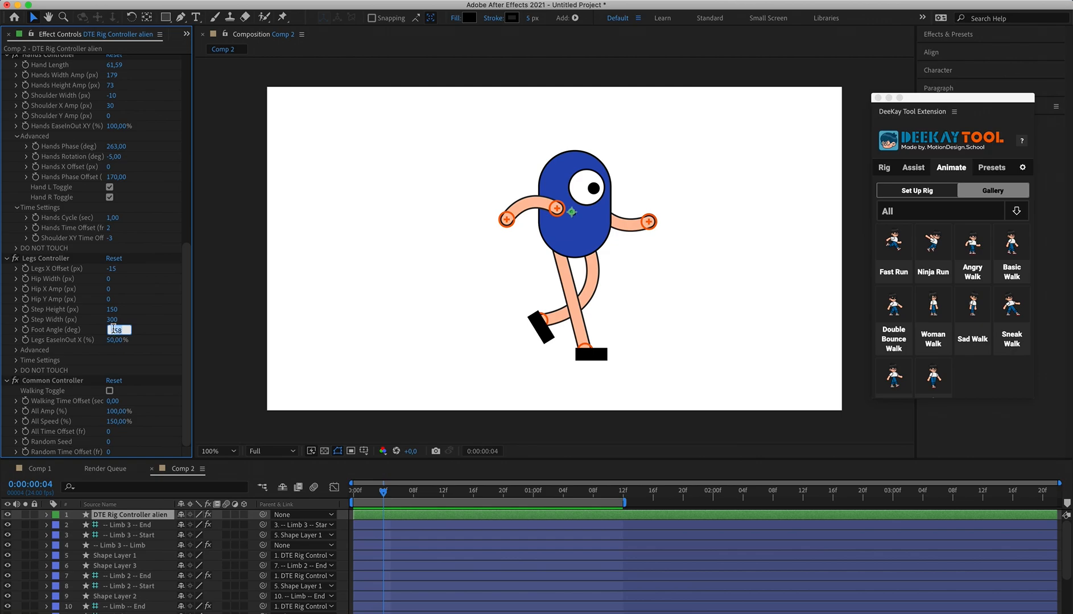
key(Return)
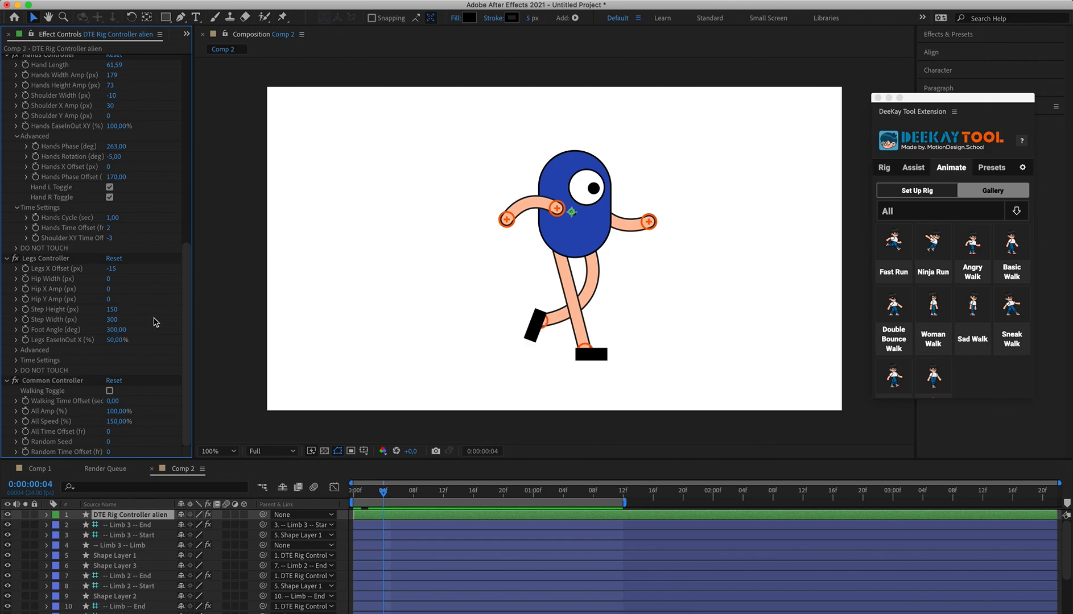
key(space)
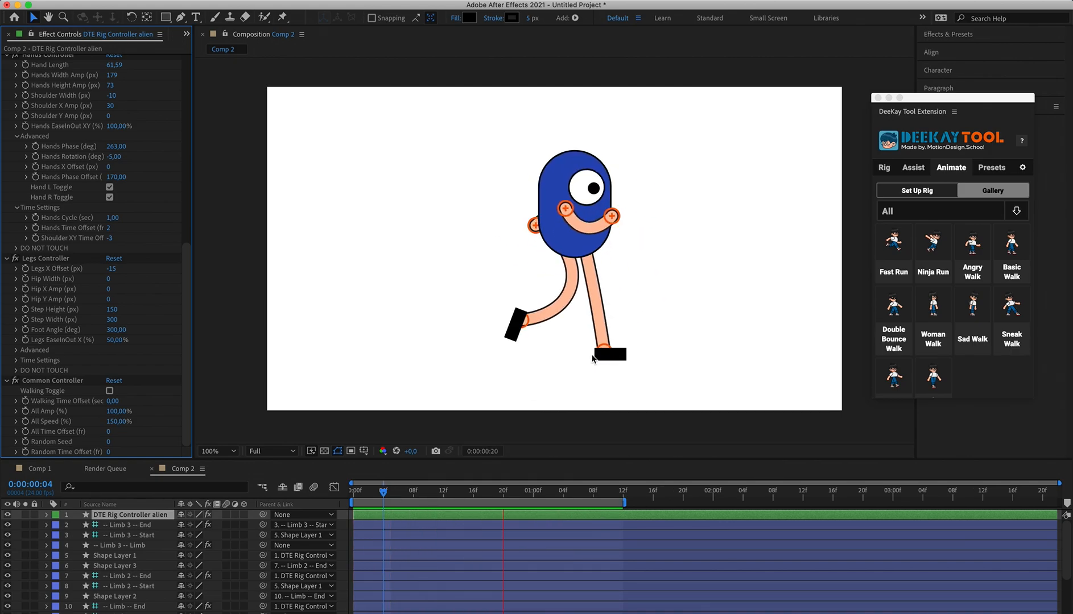
drag(383, 491, 312, 496)
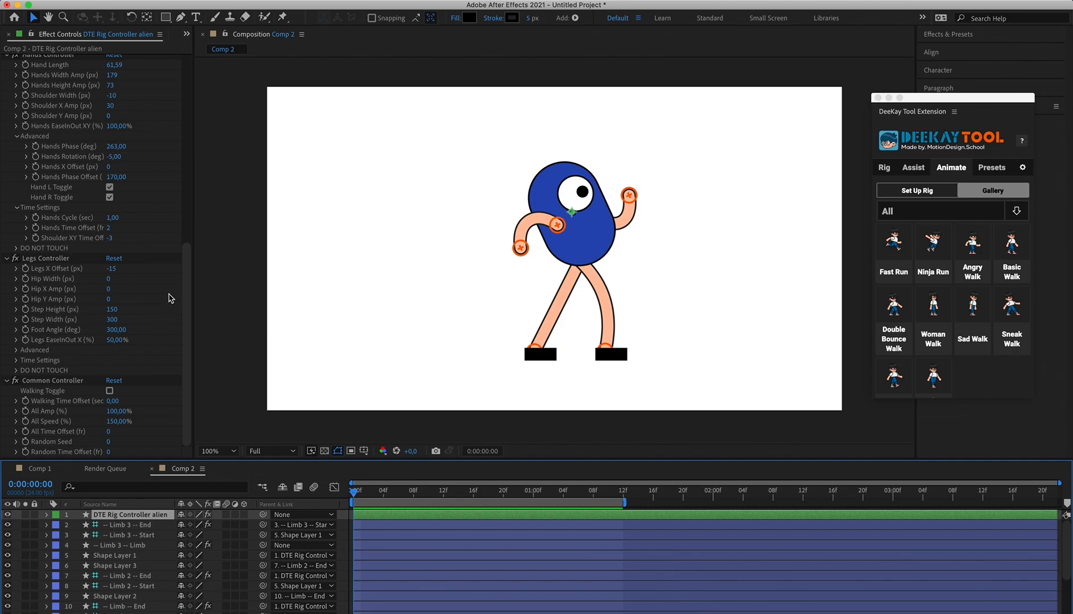
Expand the Legs Controller's Advanced settings and bring them fully into view.
click(17, 299)
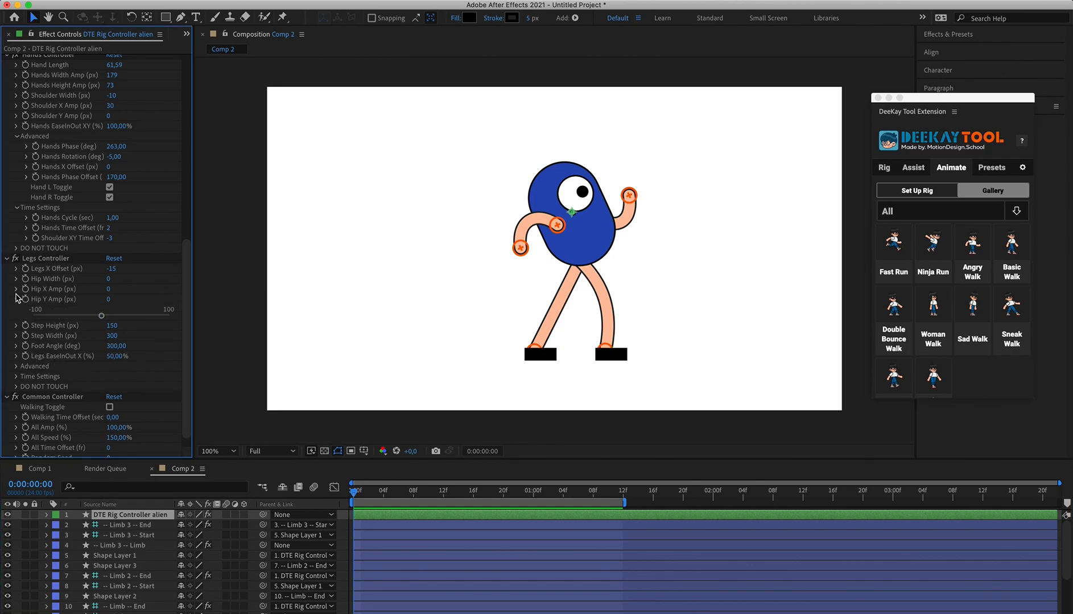
click(17, 299)
click(15, 350)
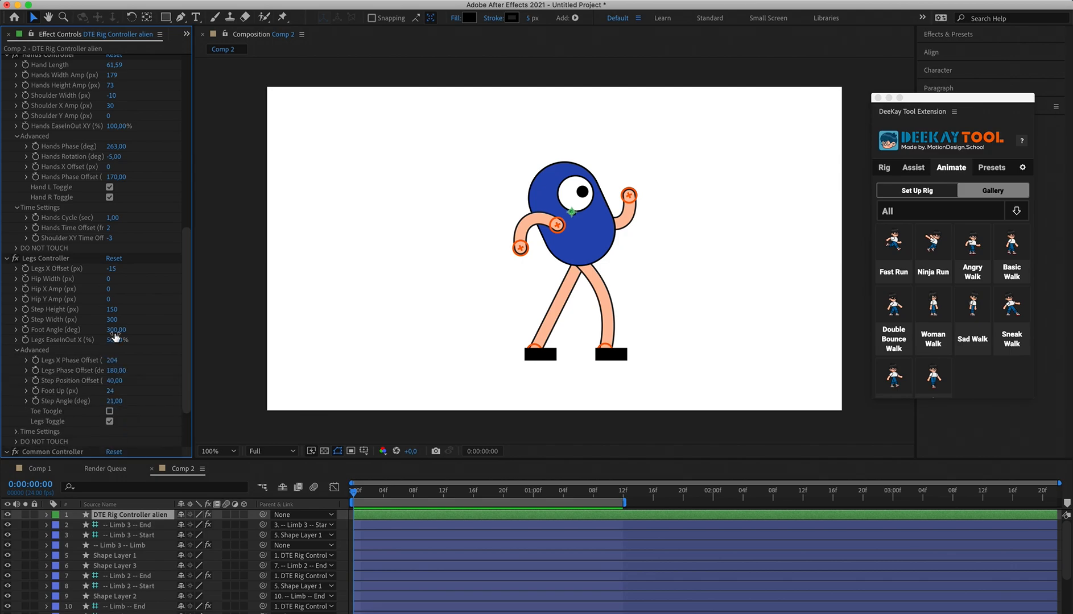
scroll(155, 331, down, 3)
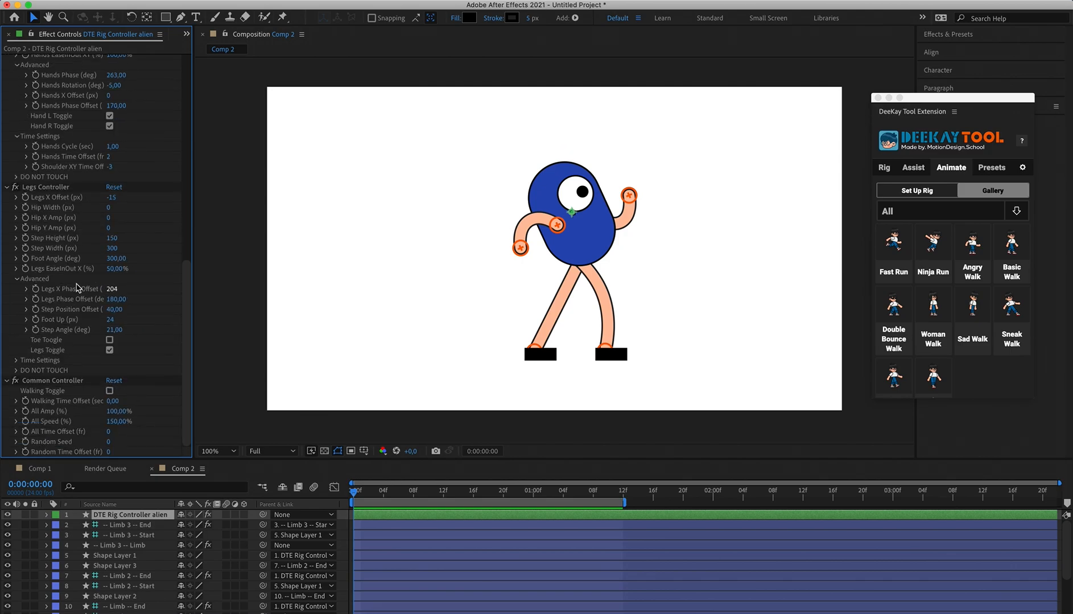
Try a Legs X Phase Offset of 173 and then 0 in the Legs Controller, preview the walk, and undo the change to 0.
drag(115, 289, 97, 289)
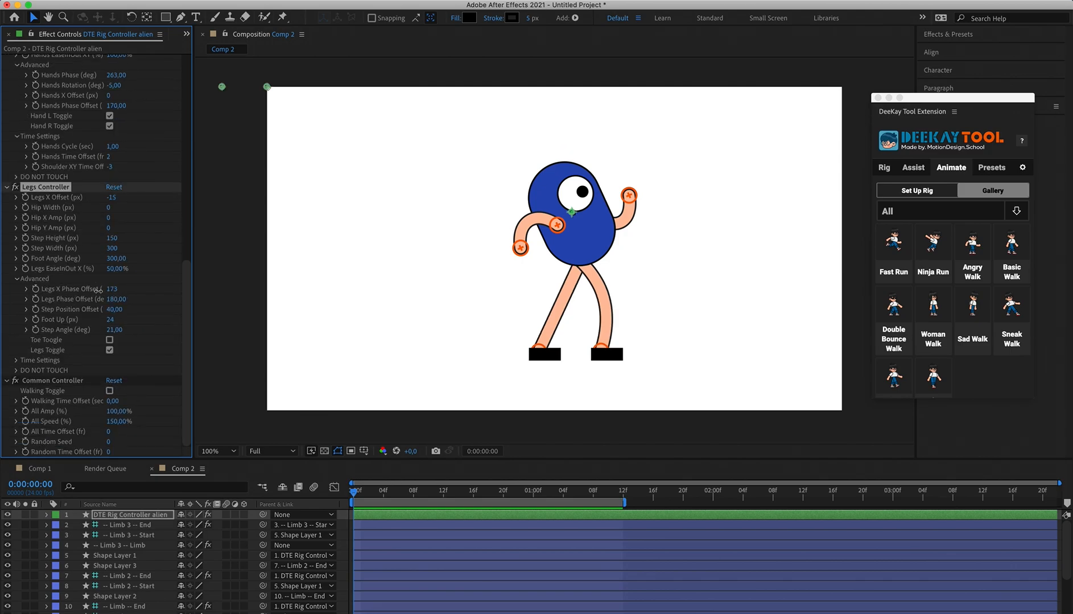
click(111, 290)
text(0)
key(Return)
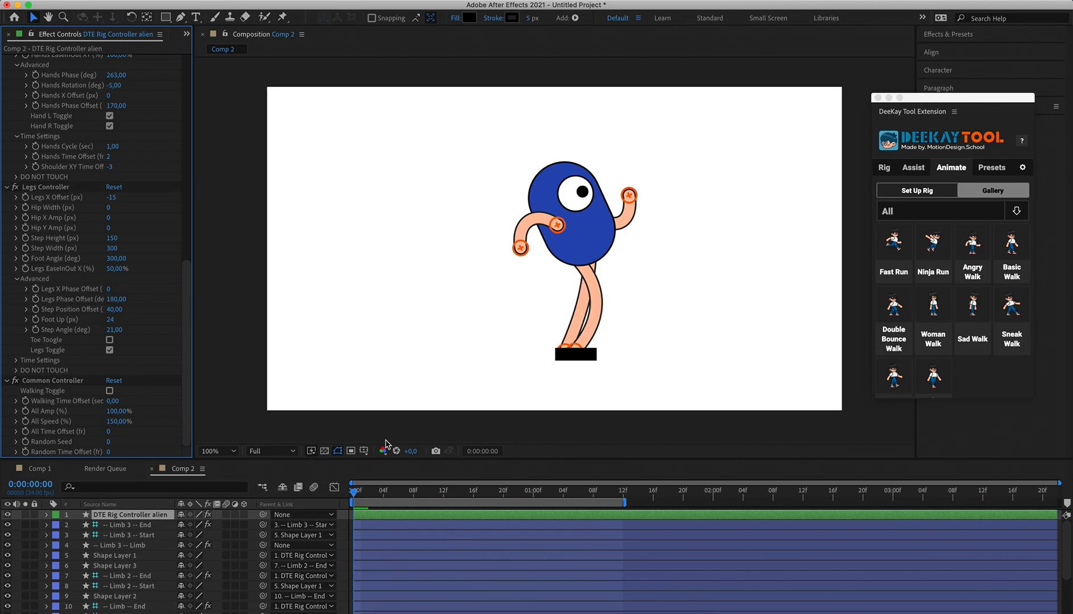
key(space)
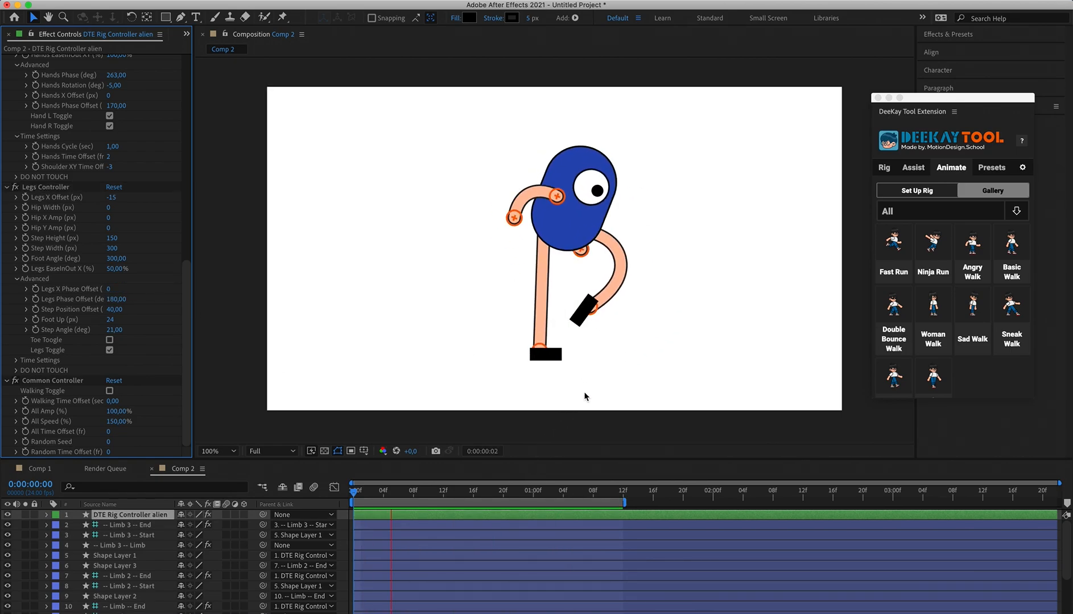
click(358, 494)
key(super+z)
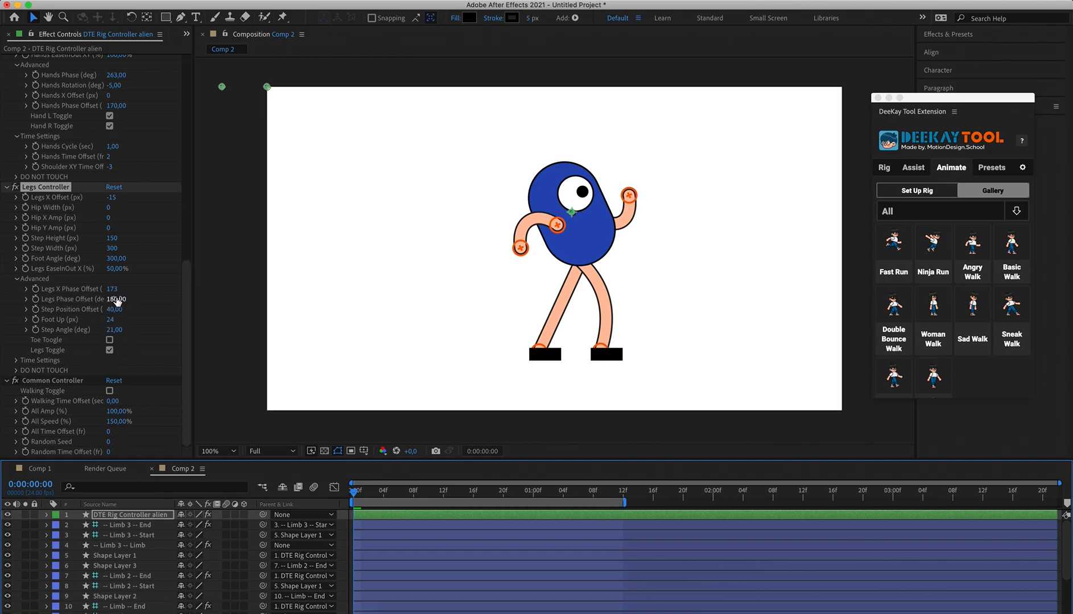
Try a Legs Phase Offset of 90 degrees, preview the walk, return to the first frame, and undo the change.
click(123, 302)
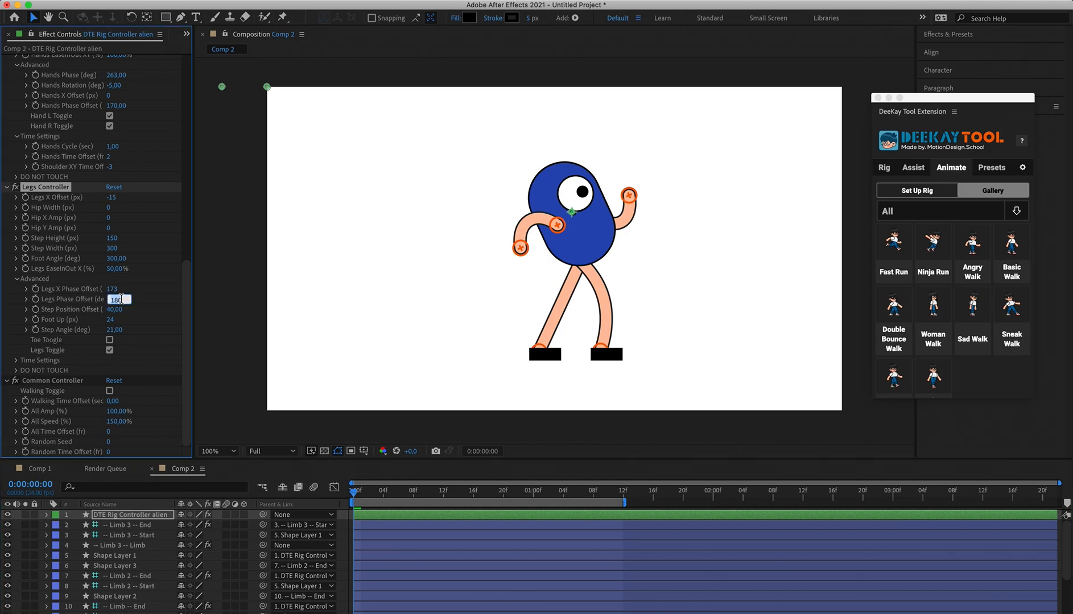
text(90)
key(Return)
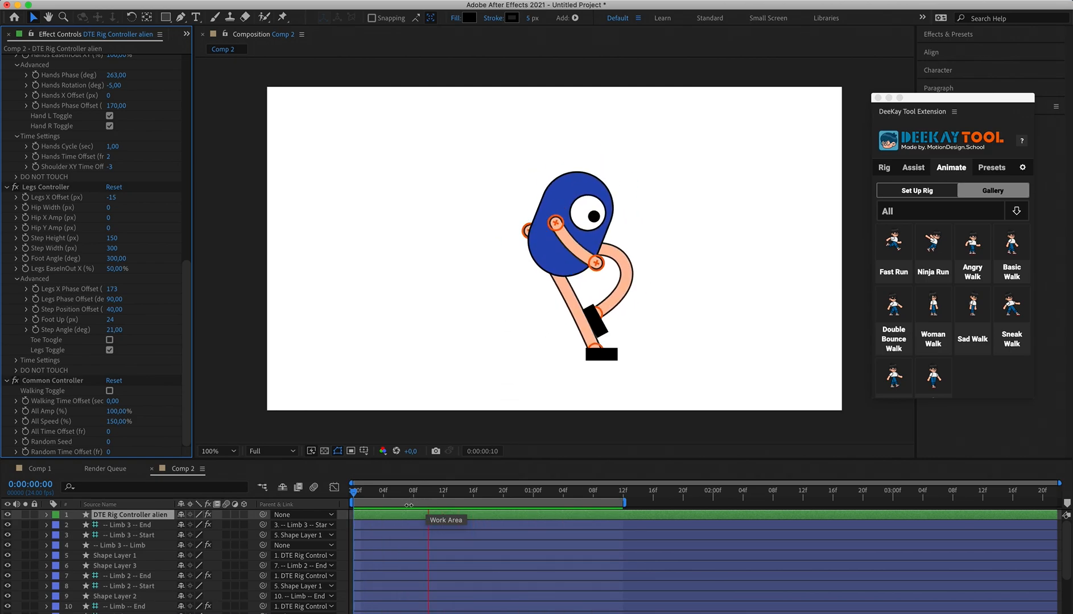
click(353, 493)
key(super+z)
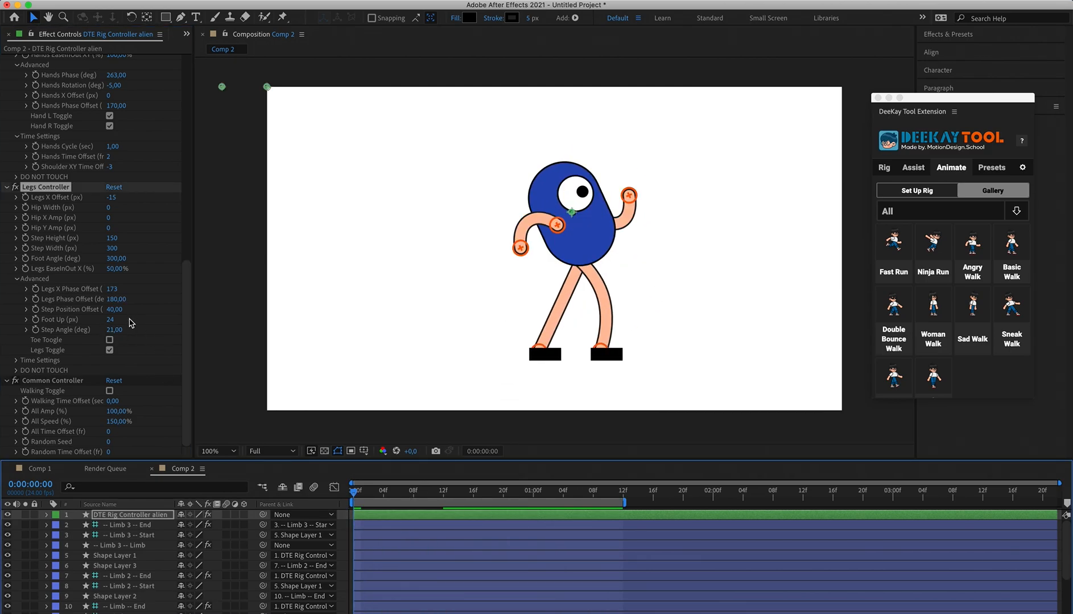
Try a Legs Phase Offset of 0 degrees, preview the walk, and undo the change at the first frame.
click(116, 299)
text(0)
key(Return)
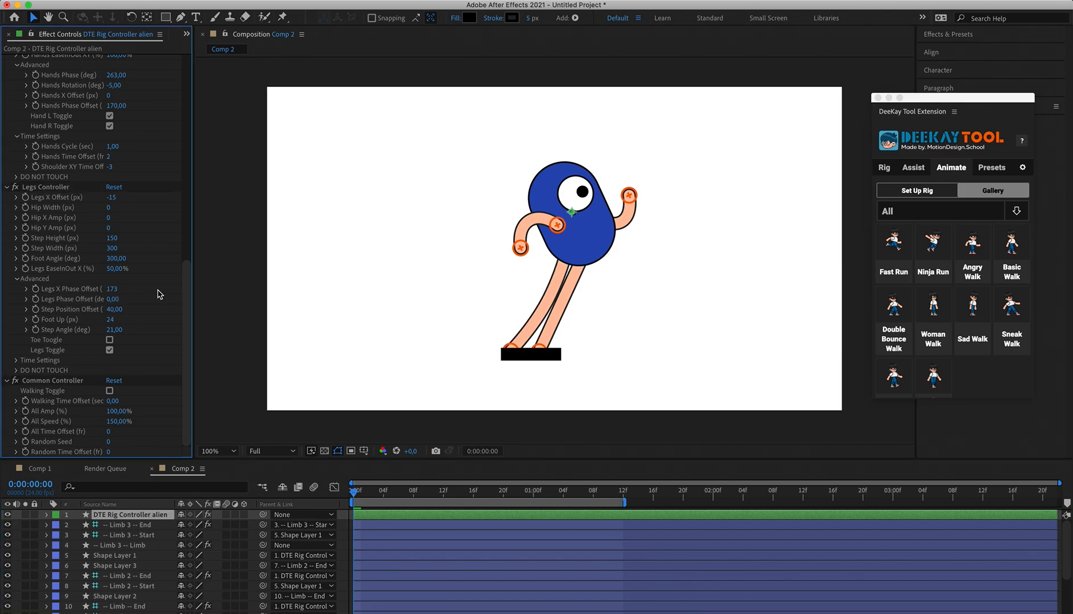
key(space)
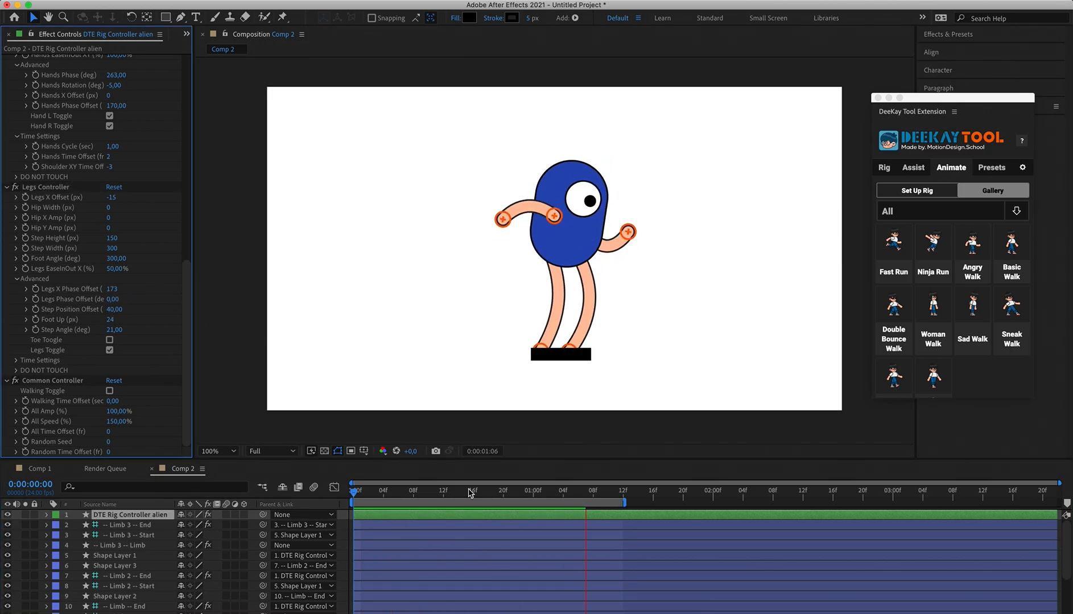
click(356, 494)
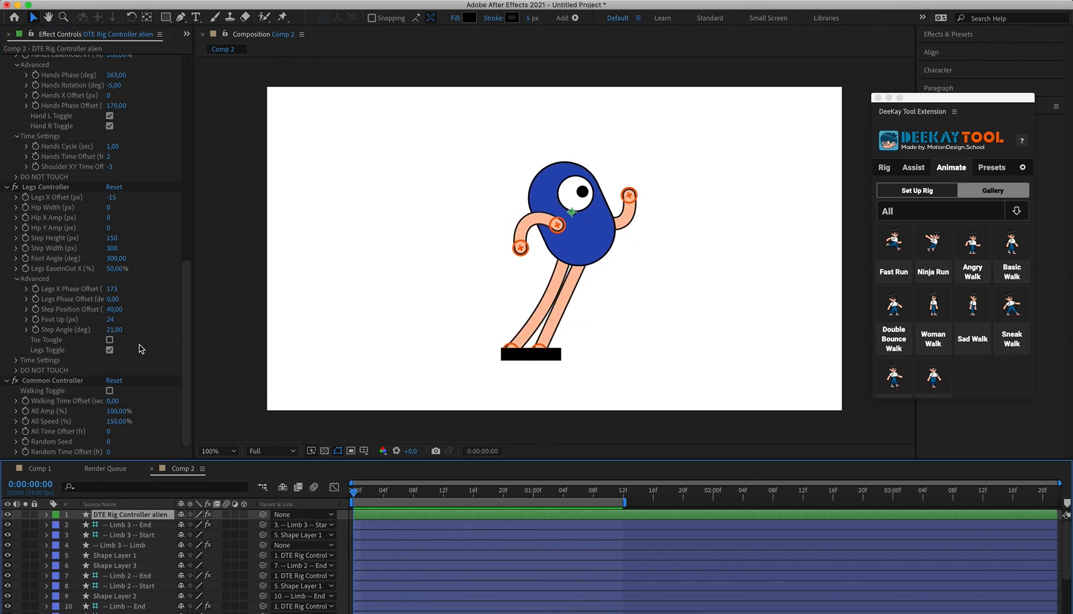
key(super+z)
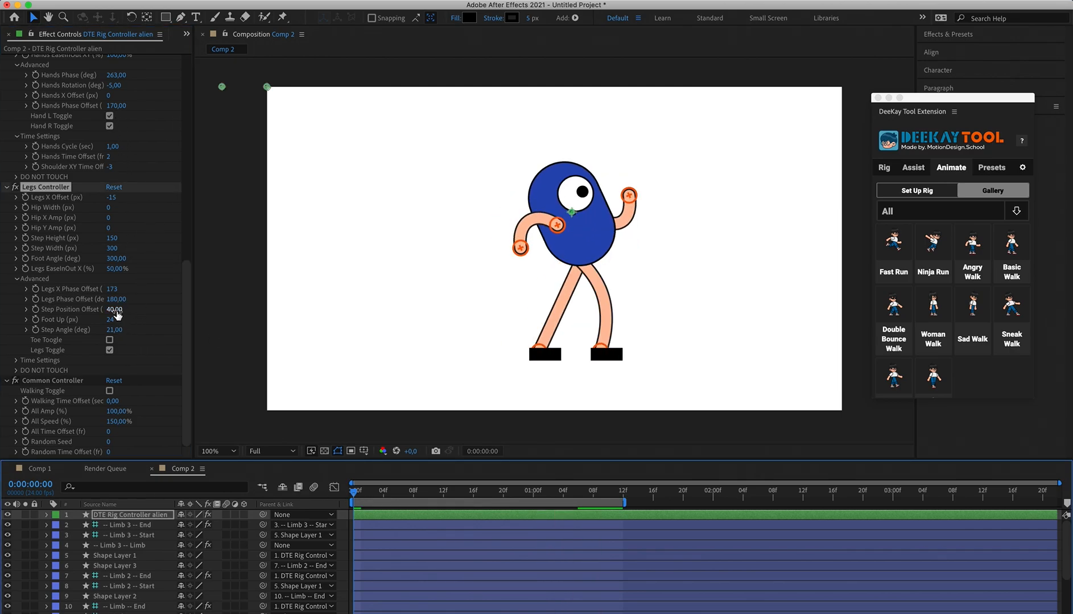
Try a Step Position Offset of 70, preview the walk, and undo the change.
drag(117, 312, 134, 309)
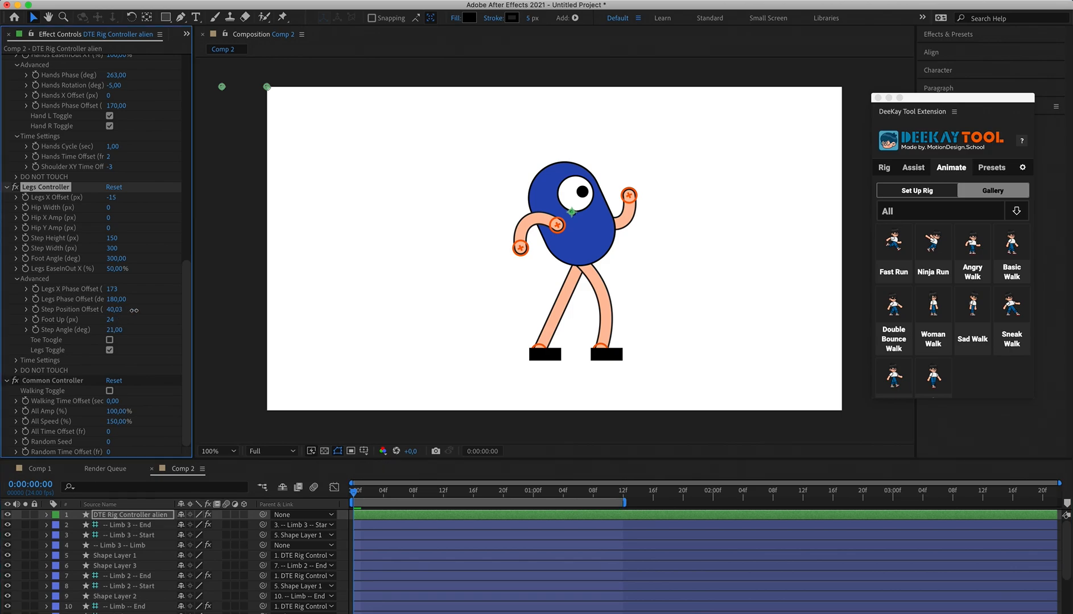
click(112, 312)
text(70)
key(Return)
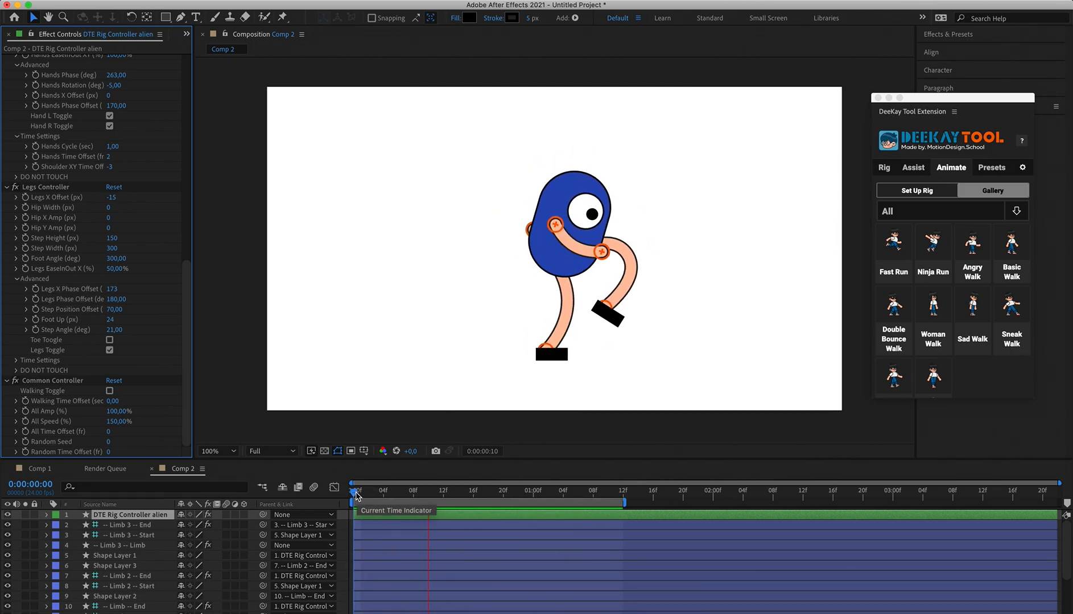
key(space)
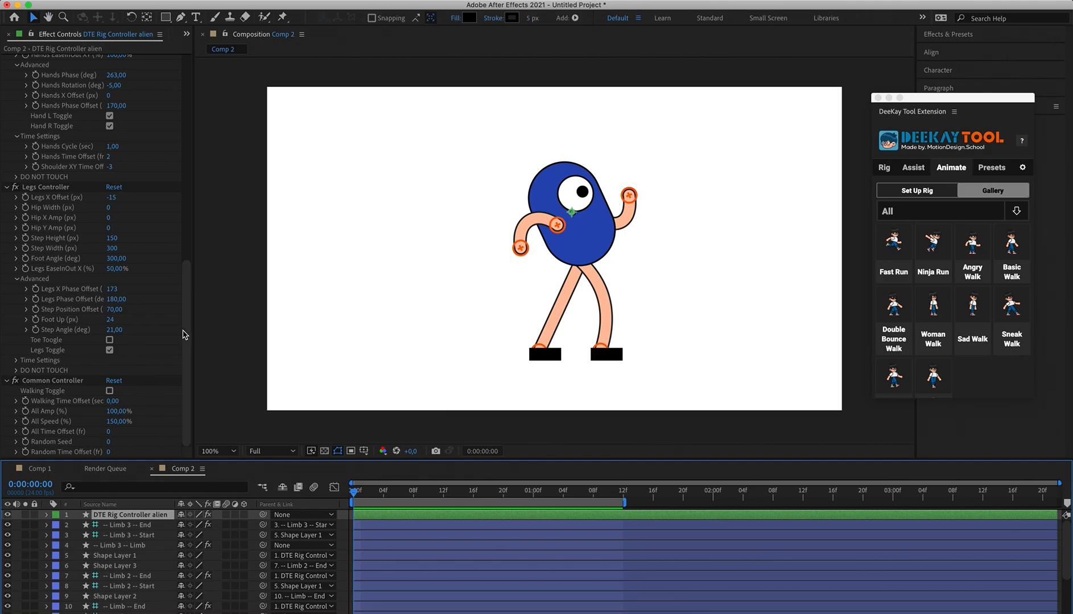
key(super+z)
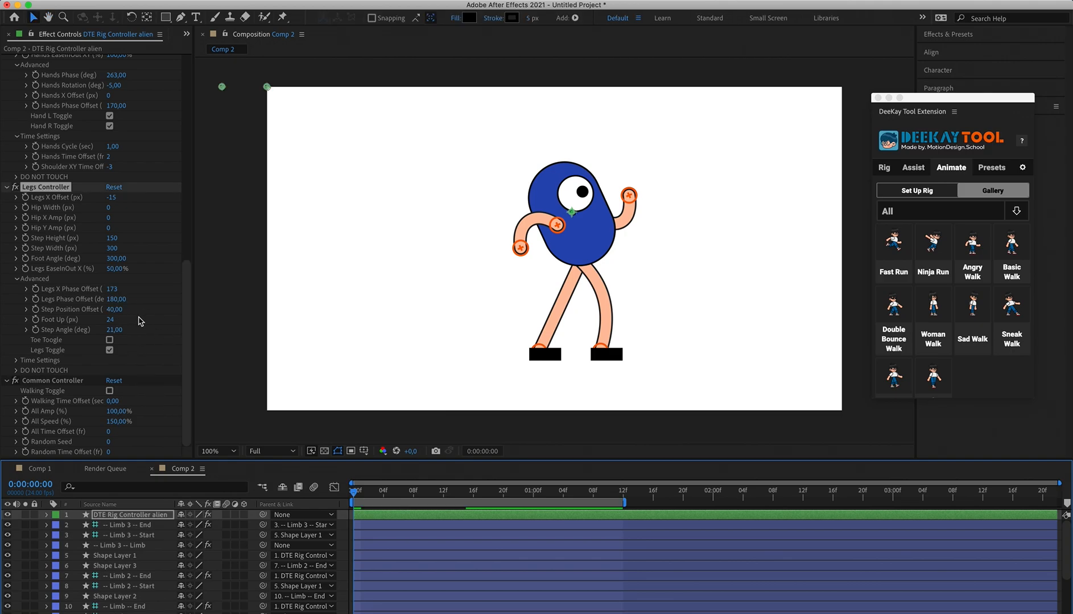
Try adjusting the Foot Up value, return to the first frame, and preview the walk.
drag(110, 320, 131, 320)
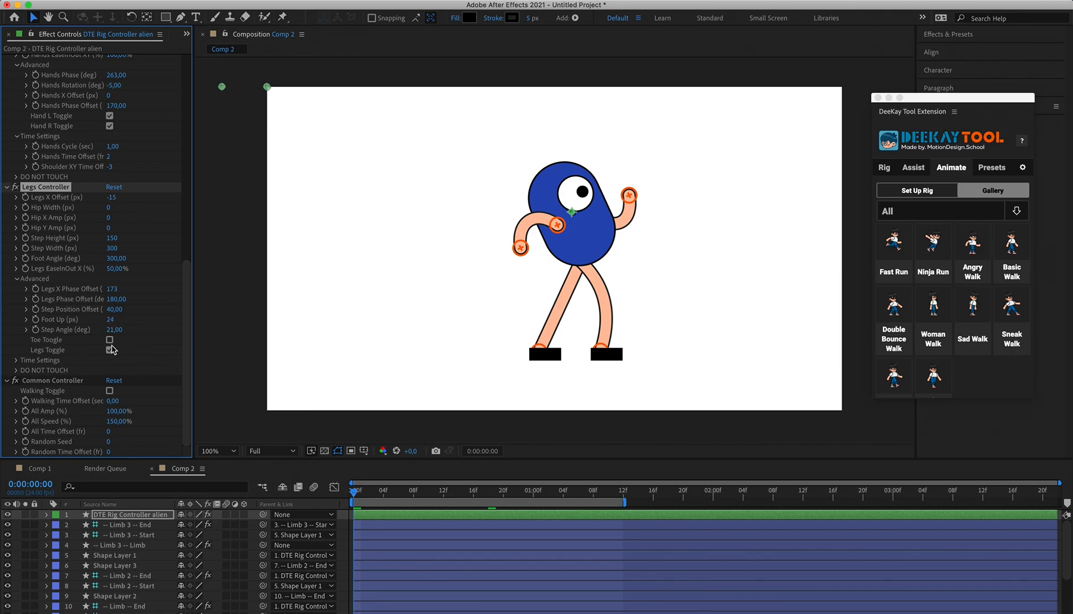
drag(412, 489, 304, 489)
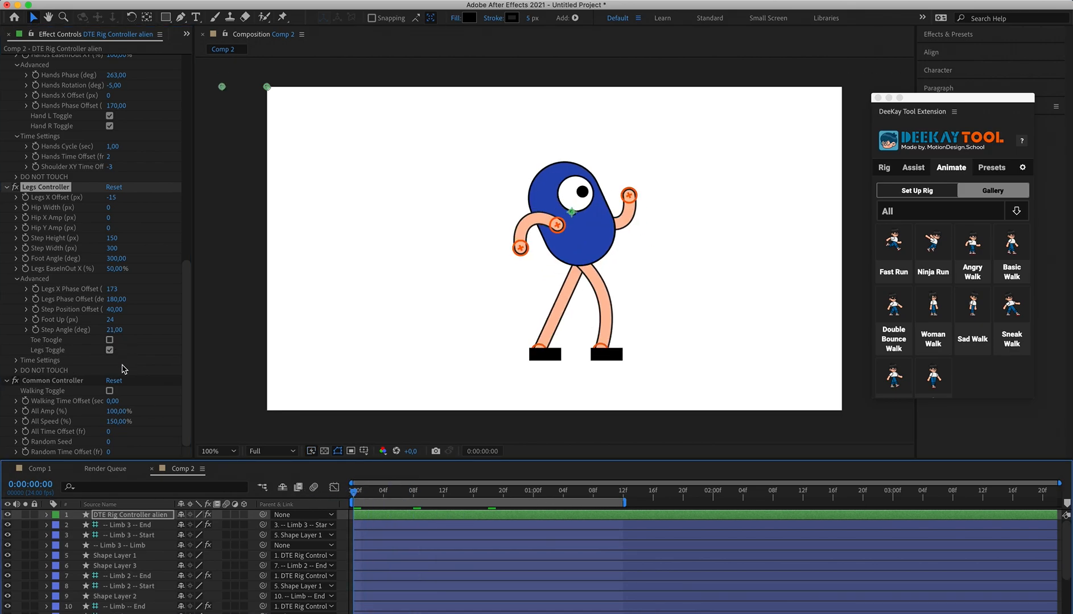
key(space)
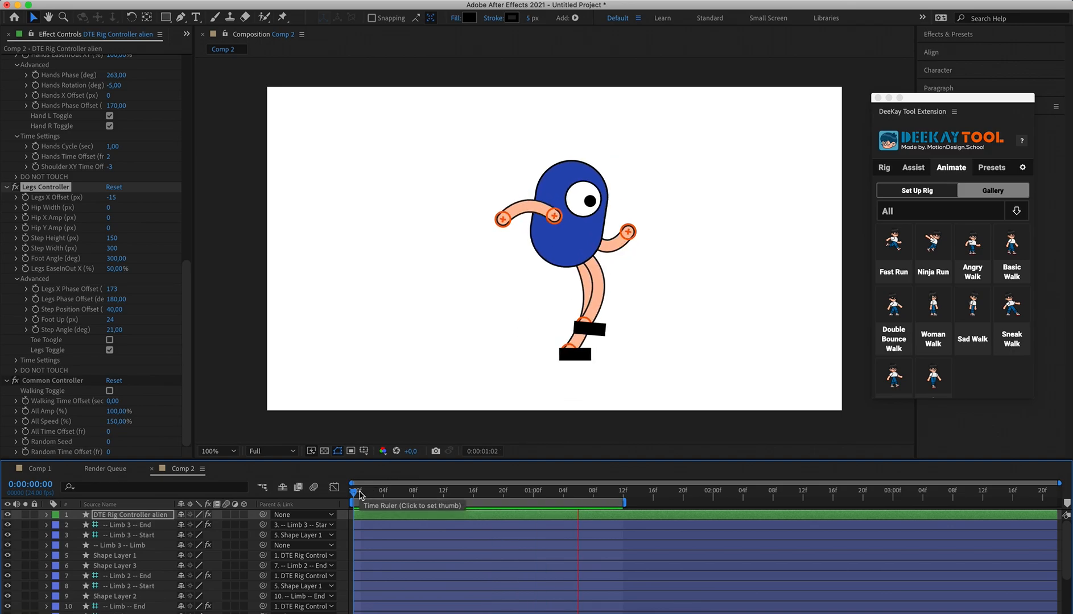
key(space)
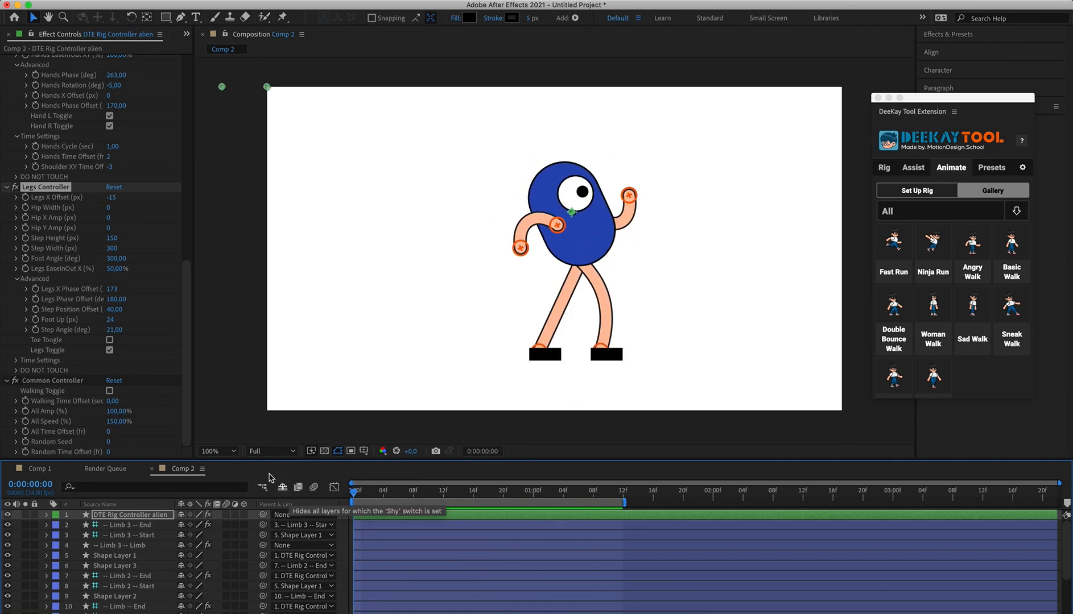
Switch off the Legs Toggle, preview the animation without the leg movement, and switch the toggle back on.
click(109, 350)
key(space)
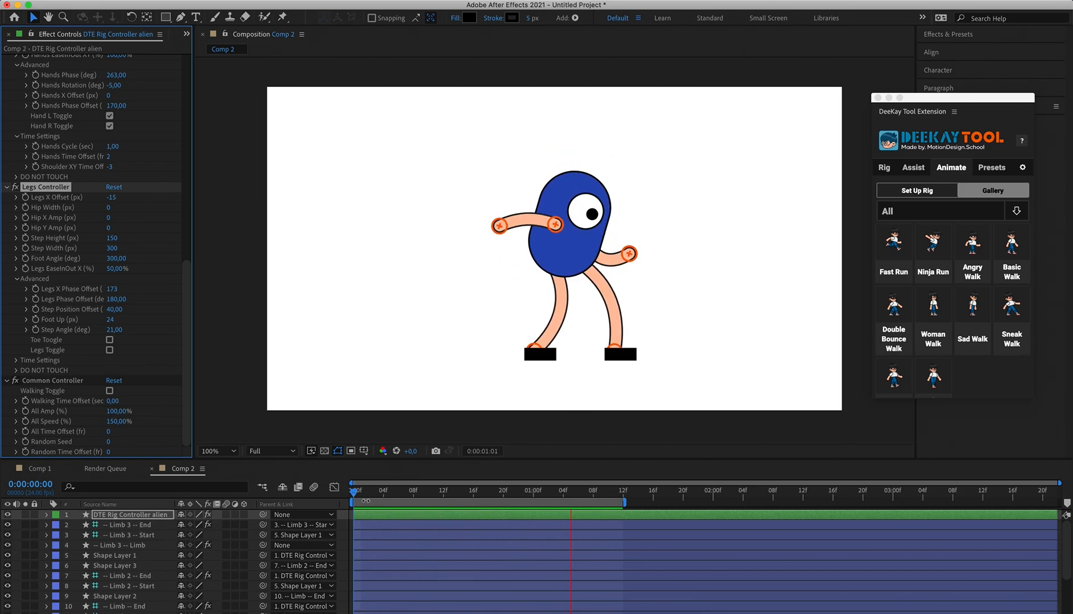
key(space)
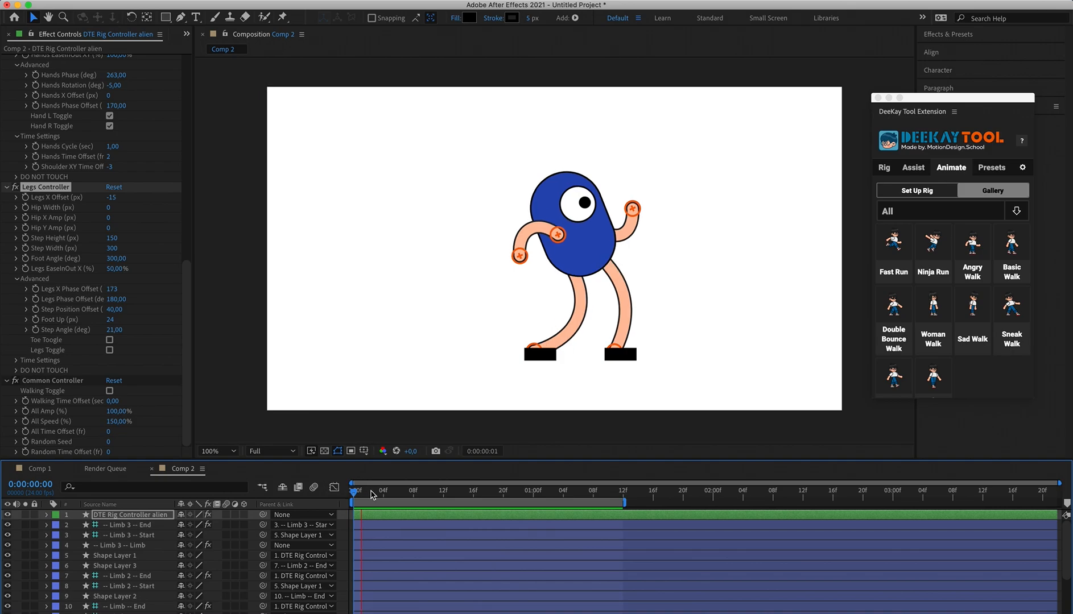
key(space)
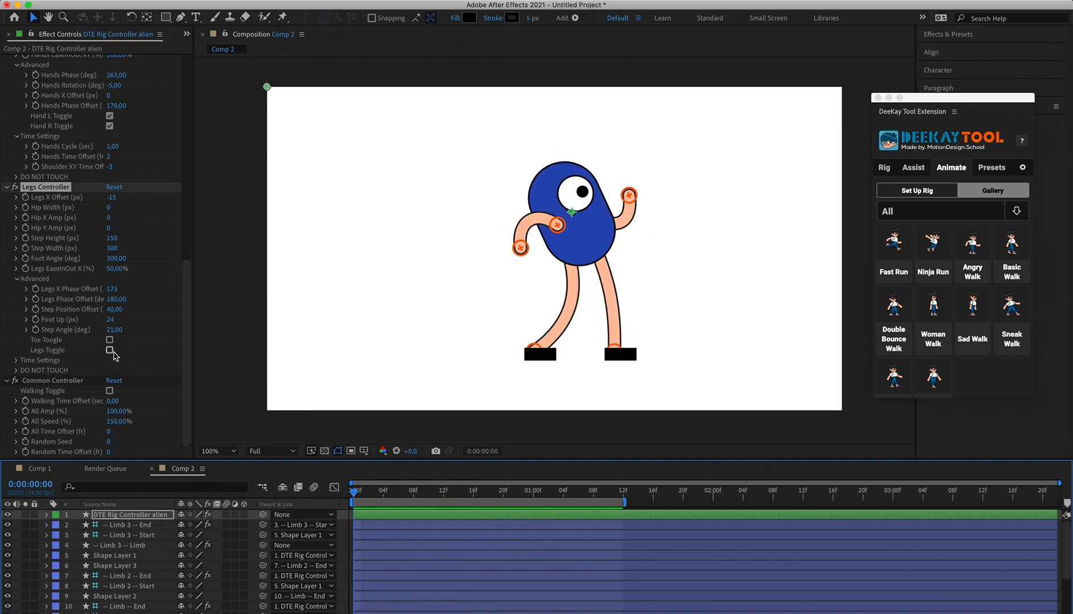
click(109, 350)
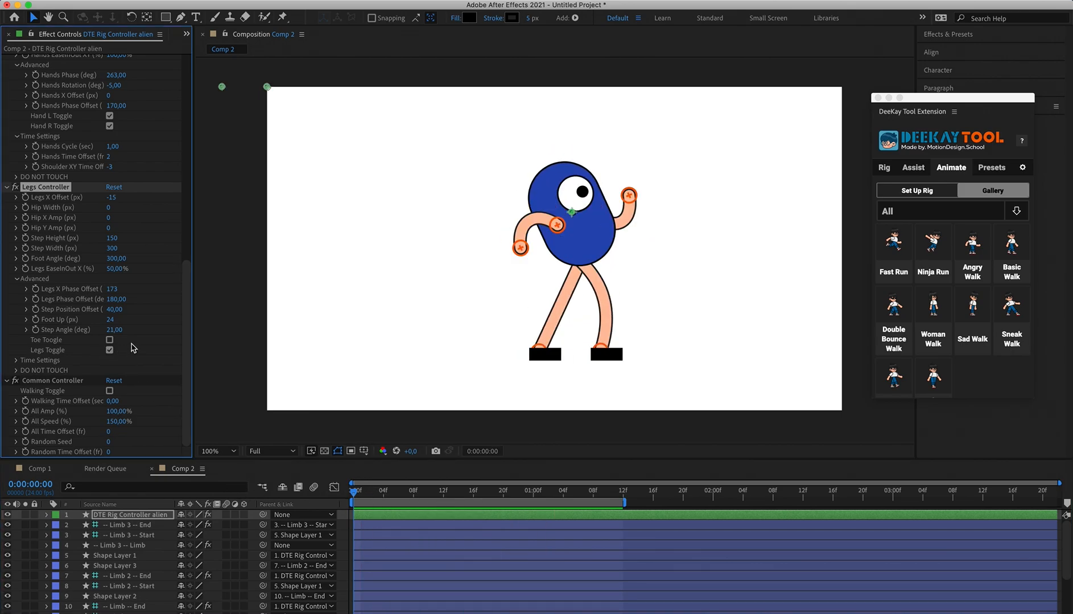
Expand the Legs Controller's Time Settings, preview the walk, and return to the first frame.
click(17, 360)
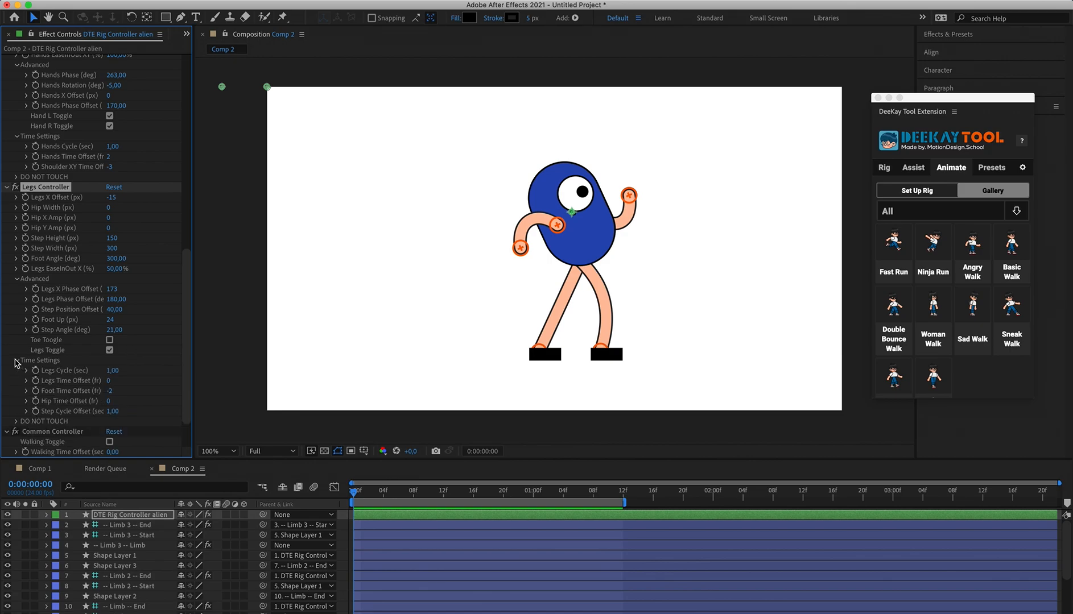
scroll(157, 363, down, 3)
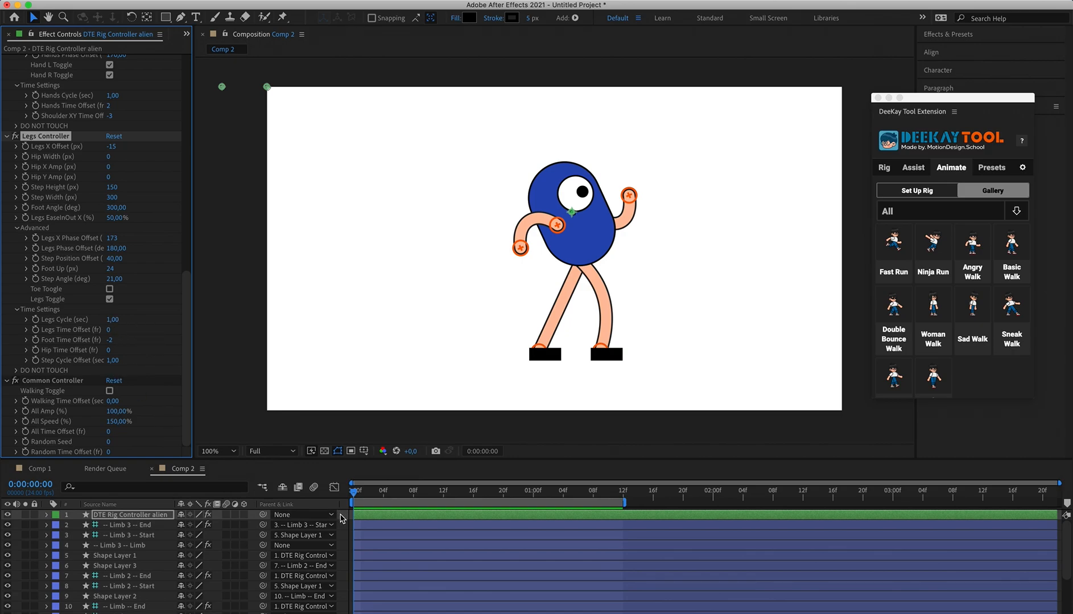
key(space)
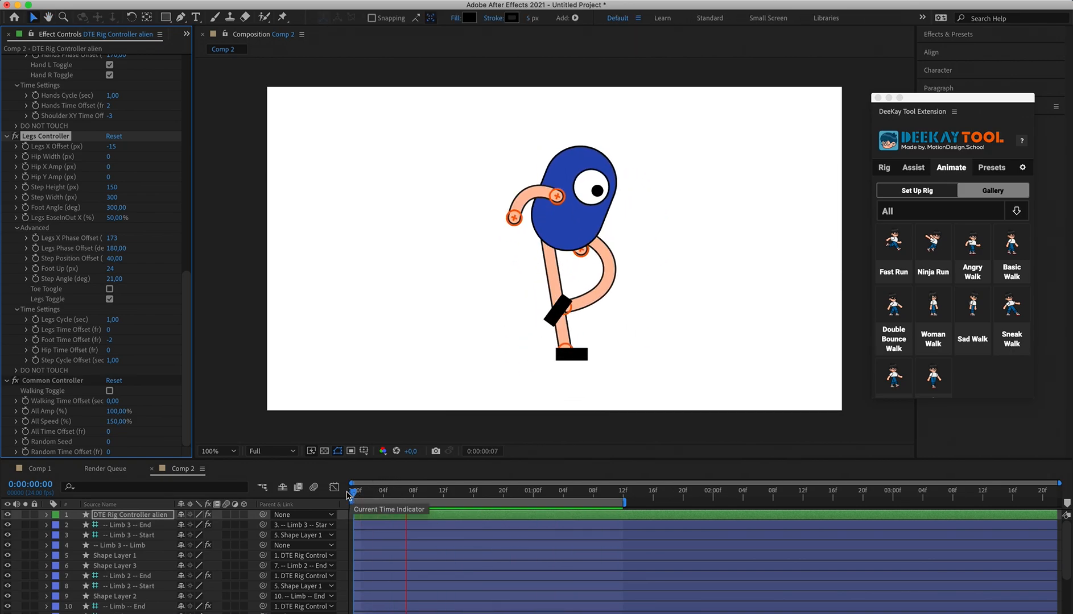
click(342, 495)
drag(362, 496, 318, 491)
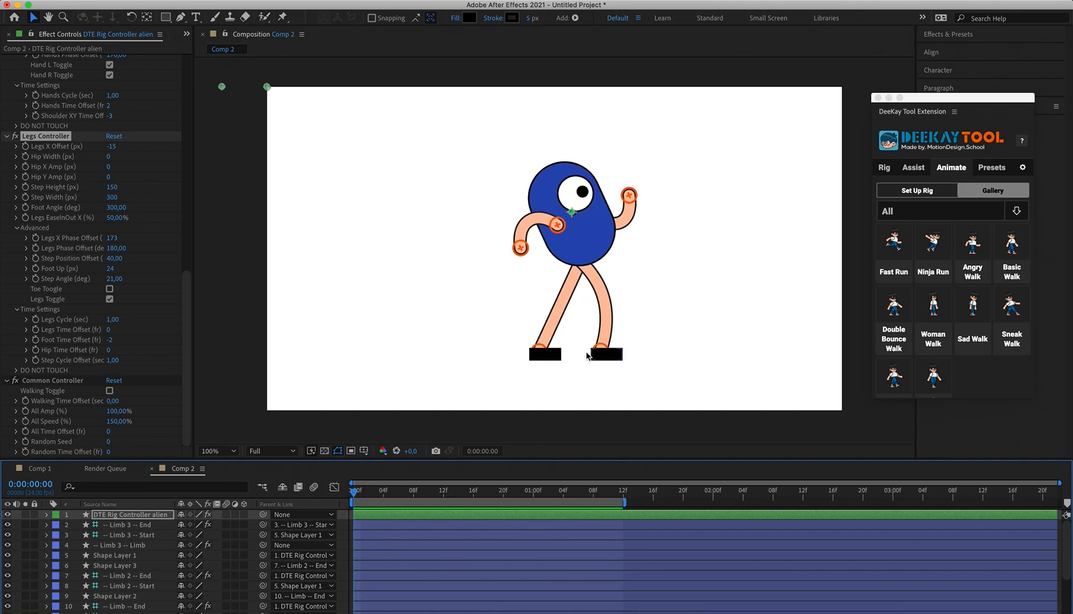
Try a Legs X Phase Offset of 270 on the wide stride pose at frame 17, and preview the walk from the first frame.
drag(382, 494, 481, 492)
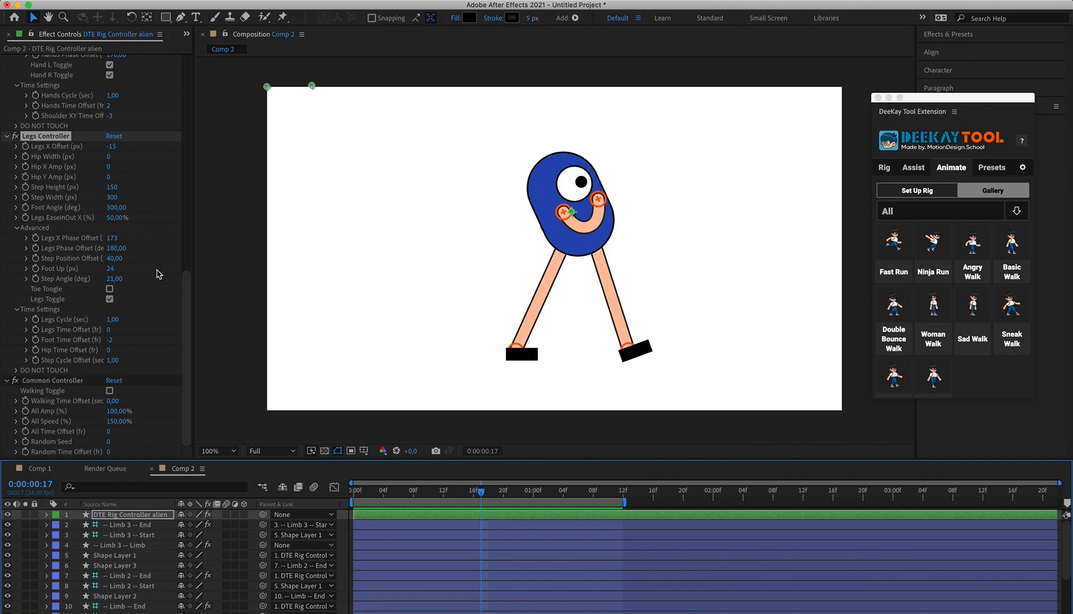
scroll(180, 345, up, 3)
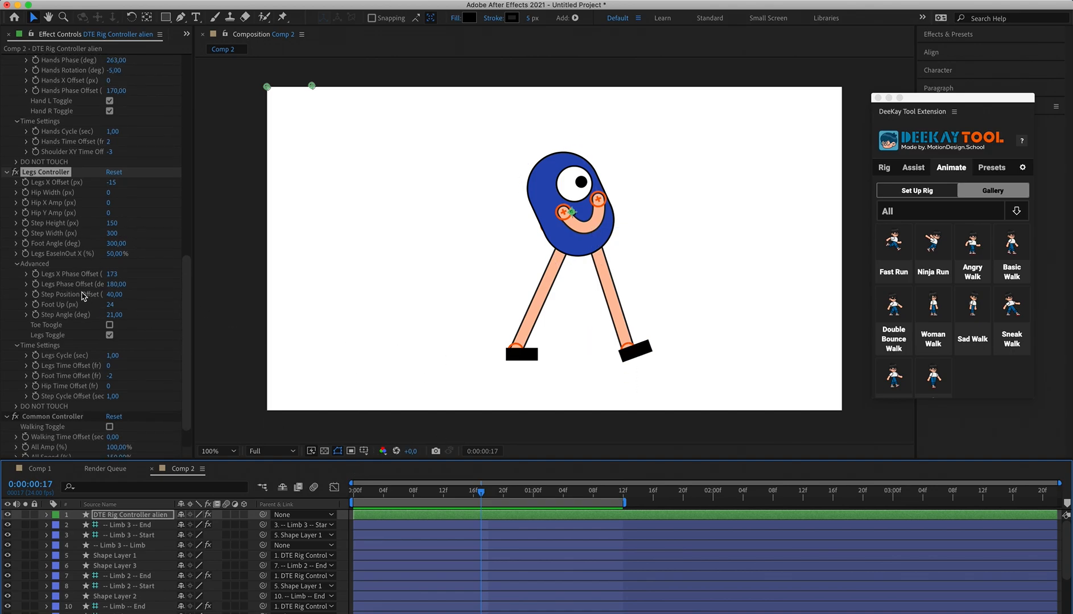
drag(111, 276, 166, 272)
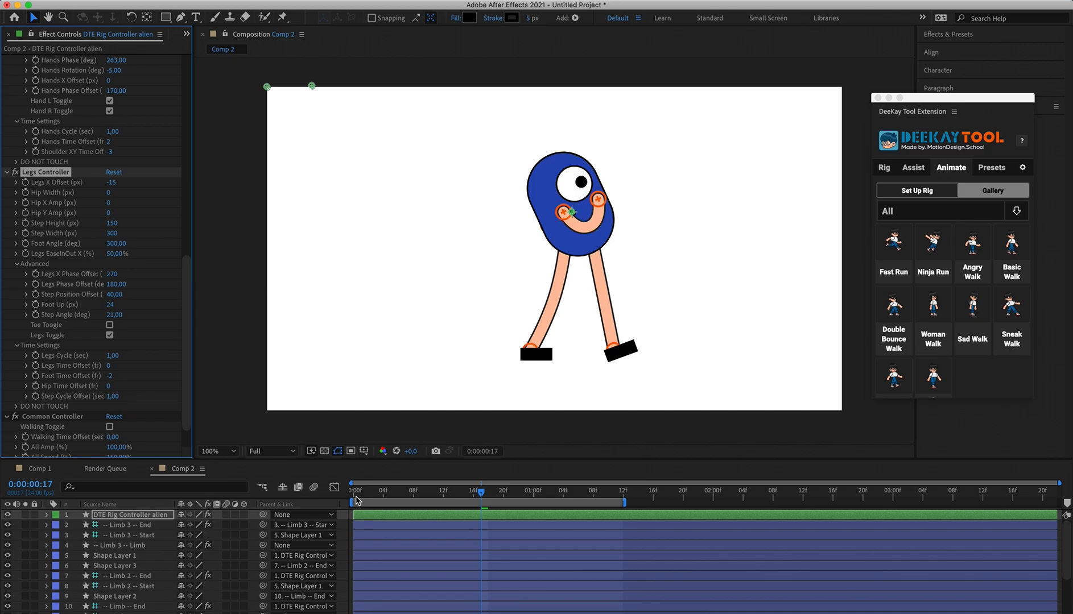
click(356, 499)
key(space)
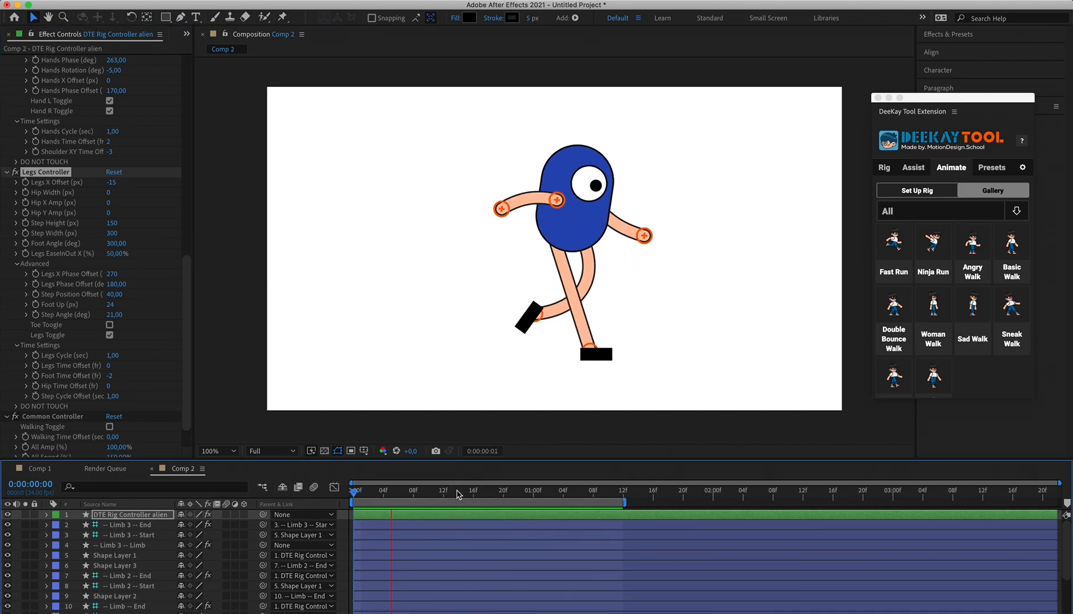
At frame 16, set the Legs X Phase Offset to 242 and preview the walk.
click(477, 498)
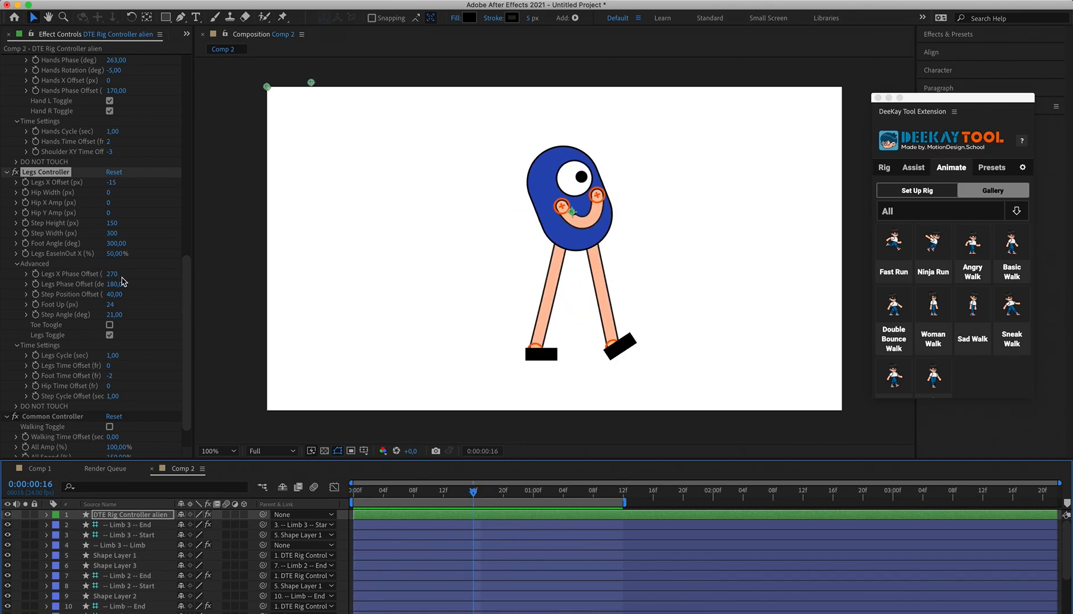
drag(116, 277, 105, 275)
key(space)
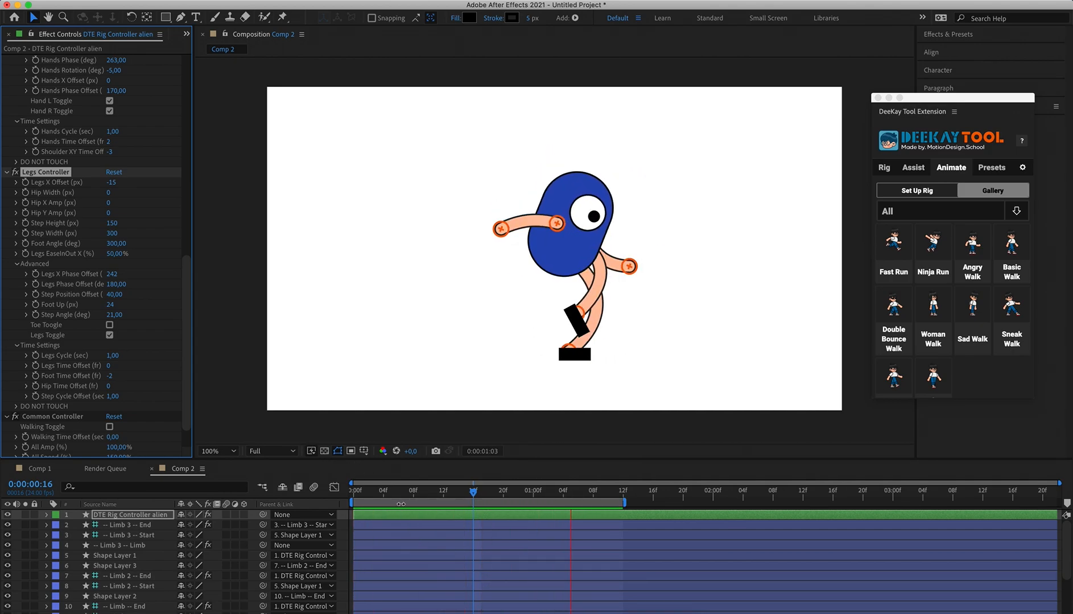
key(space)
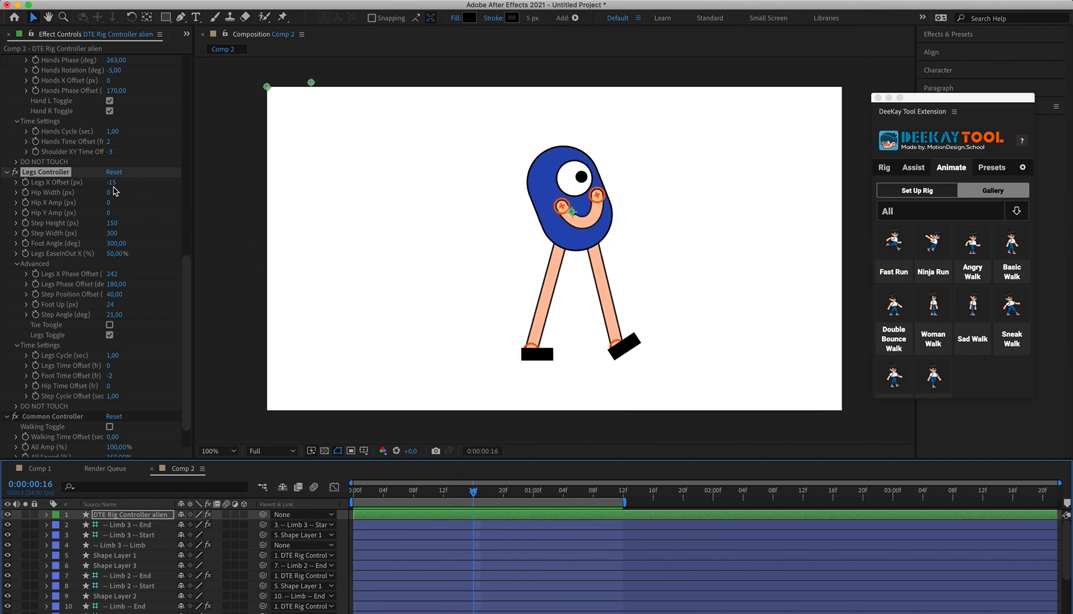
Set the Legs X Offset to -45 px in the Legs Controller, preview the walk, and return to the first frame.
drag(111, 183, 94, 184)
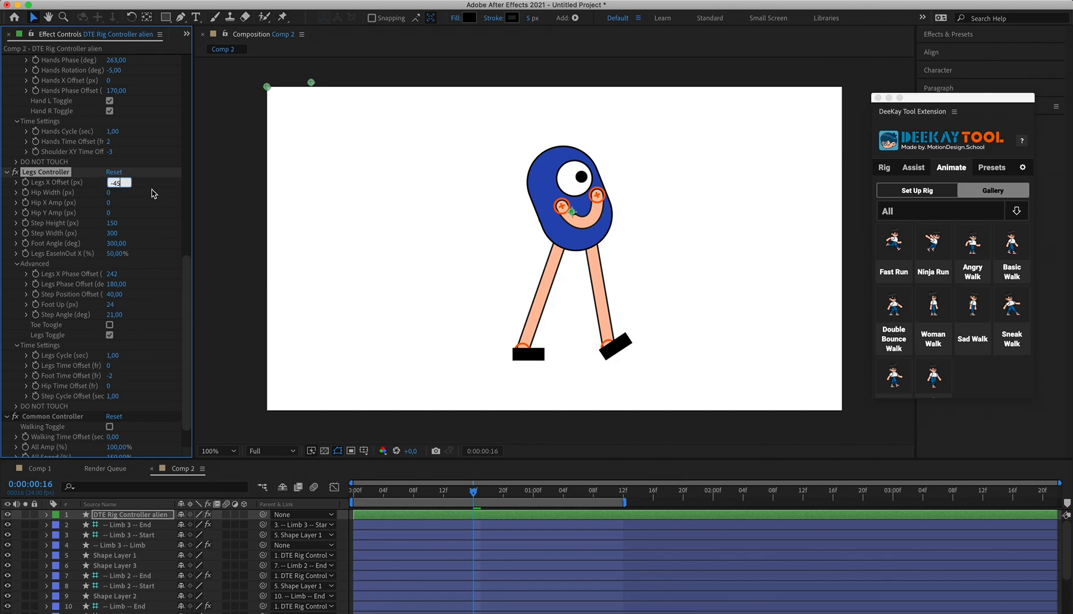
key(Return)
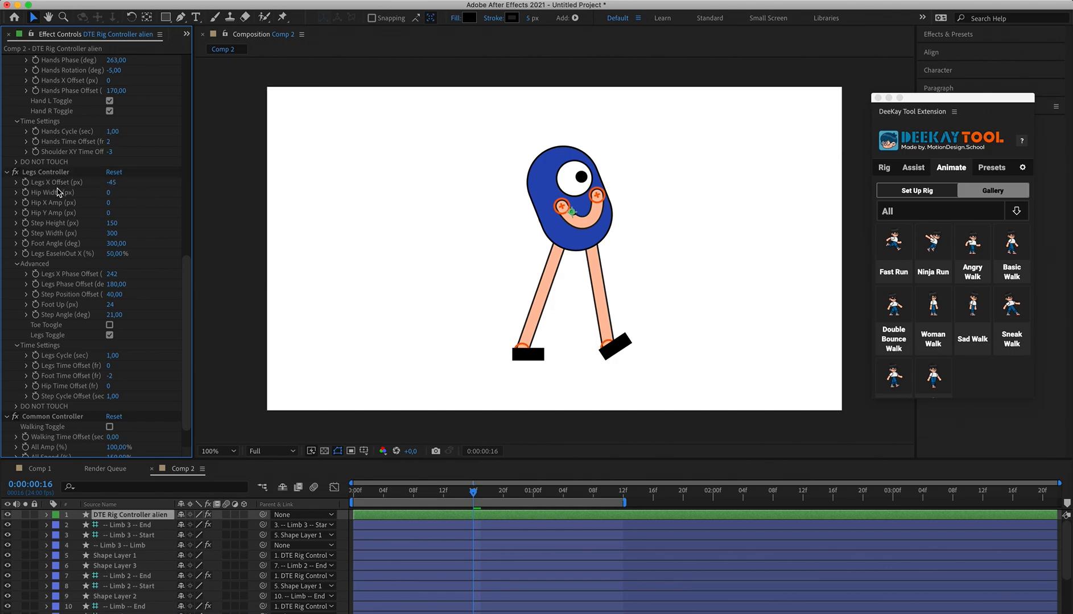
key(space)
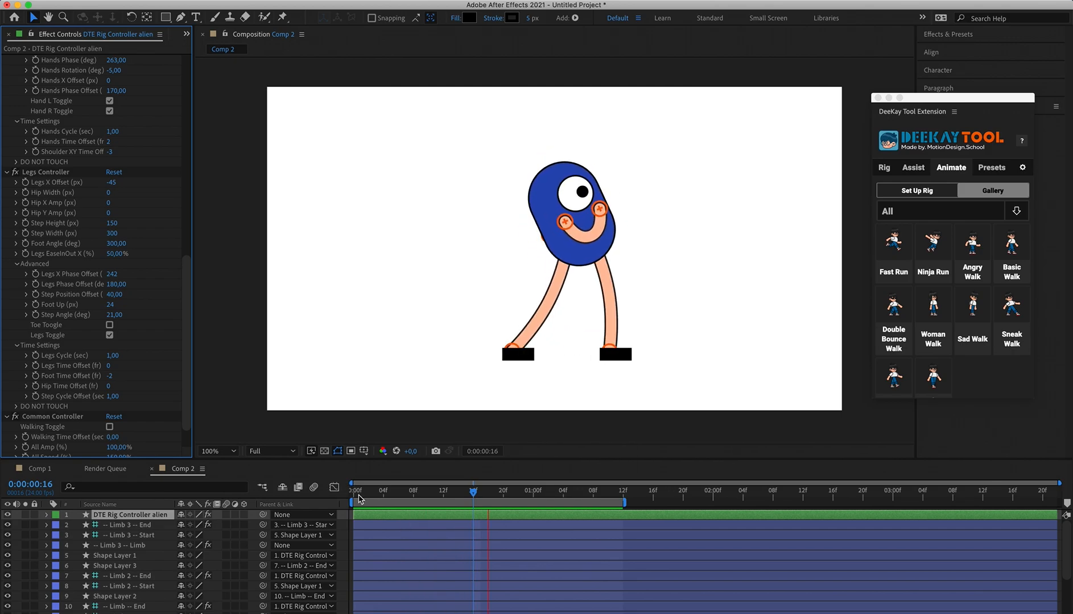
click(356, 493)
Switch on the Common Controller's Walking Toggle, preview the alien walking across the composition, and return to the first frame.
scroll(153, 310, down, 2)
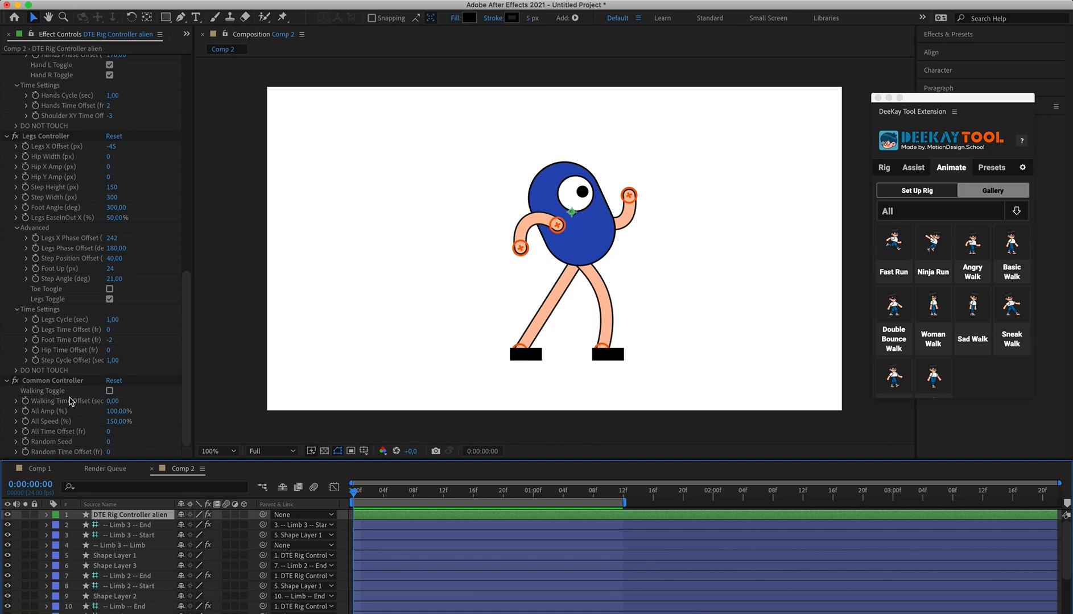
click(110, 392)
key(space)
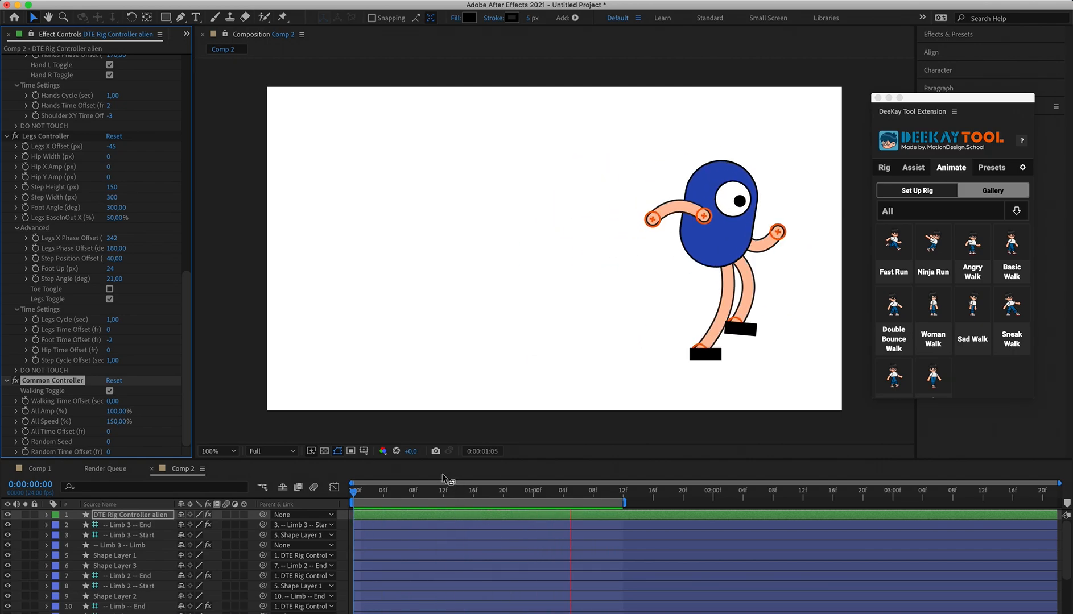
click(321, 496)
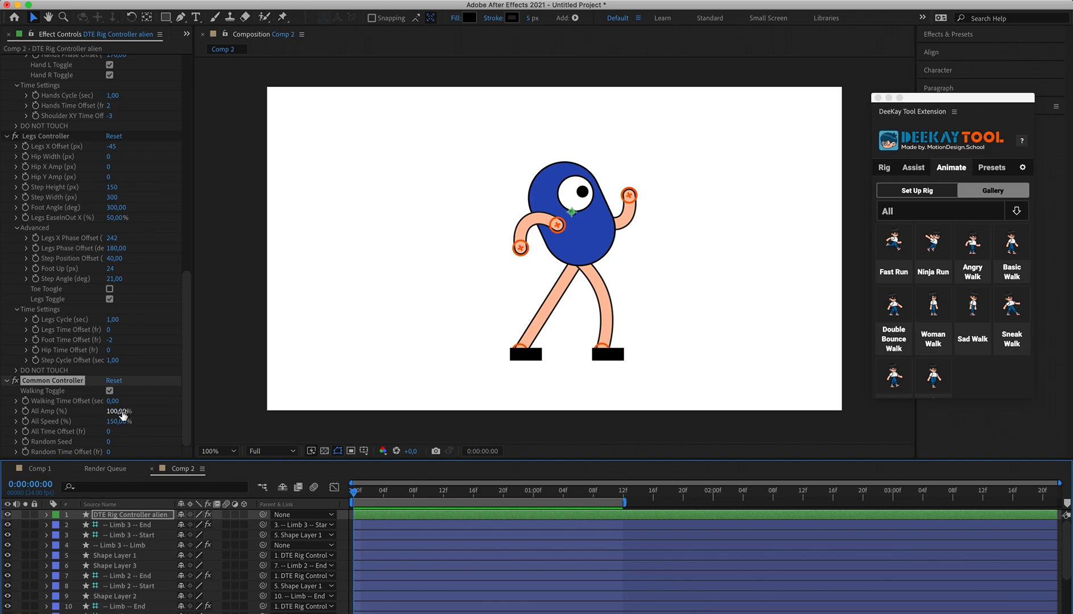
Try an All Amp of 10% in the Common Controller, preview the walk, and return to the first frame.
click(119, 412)
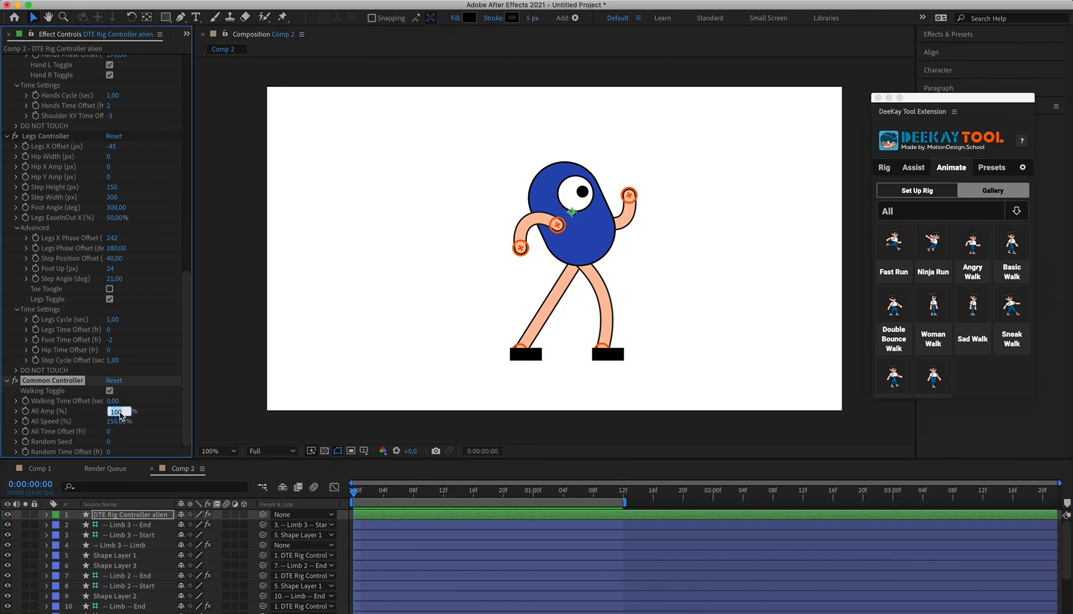
key(Return)
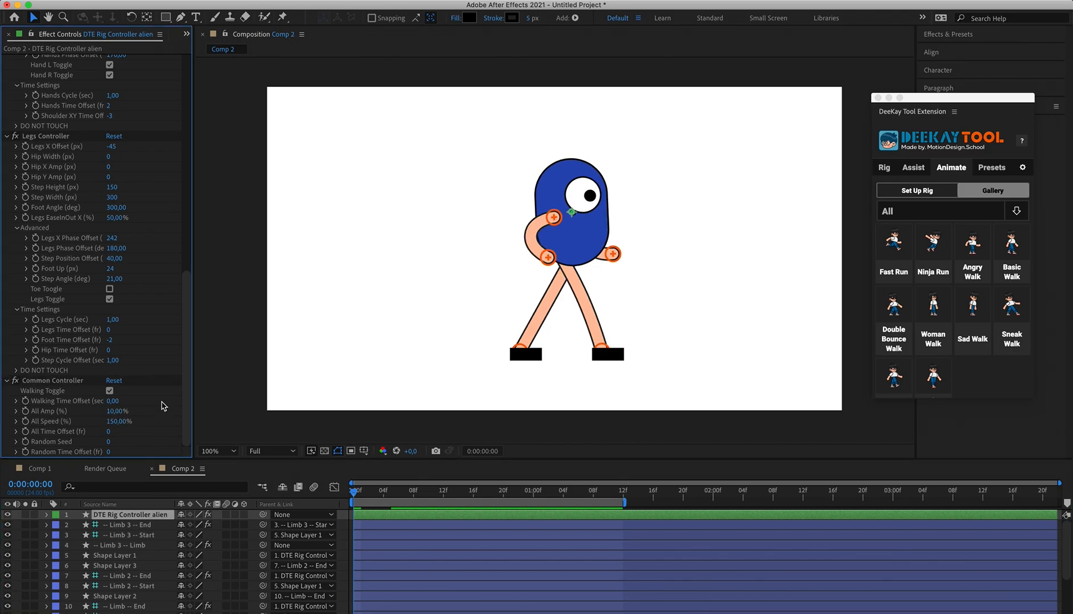
key(space)
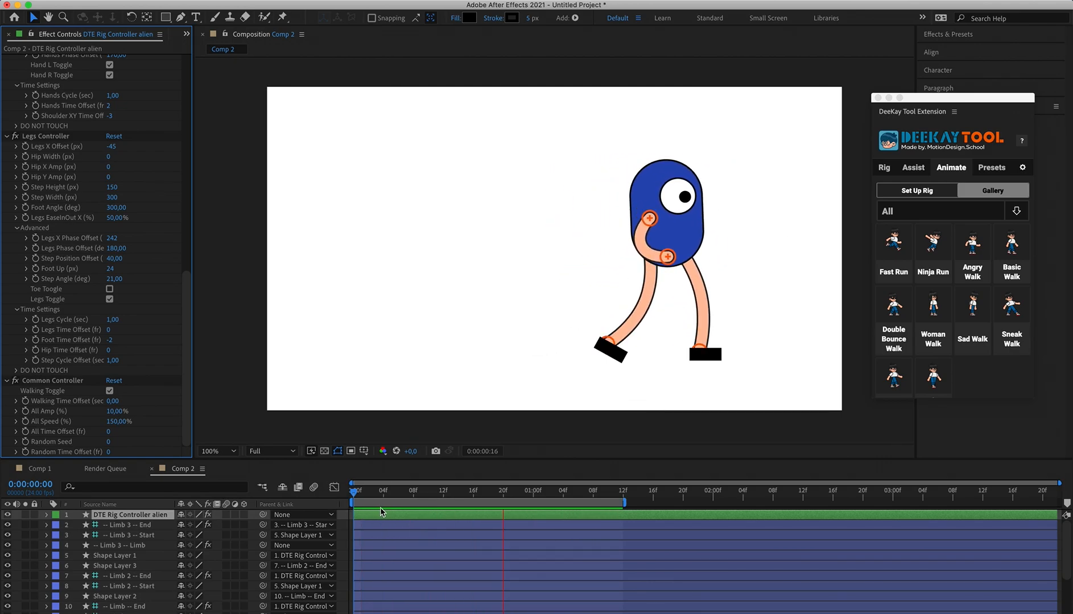
click(318, 494)
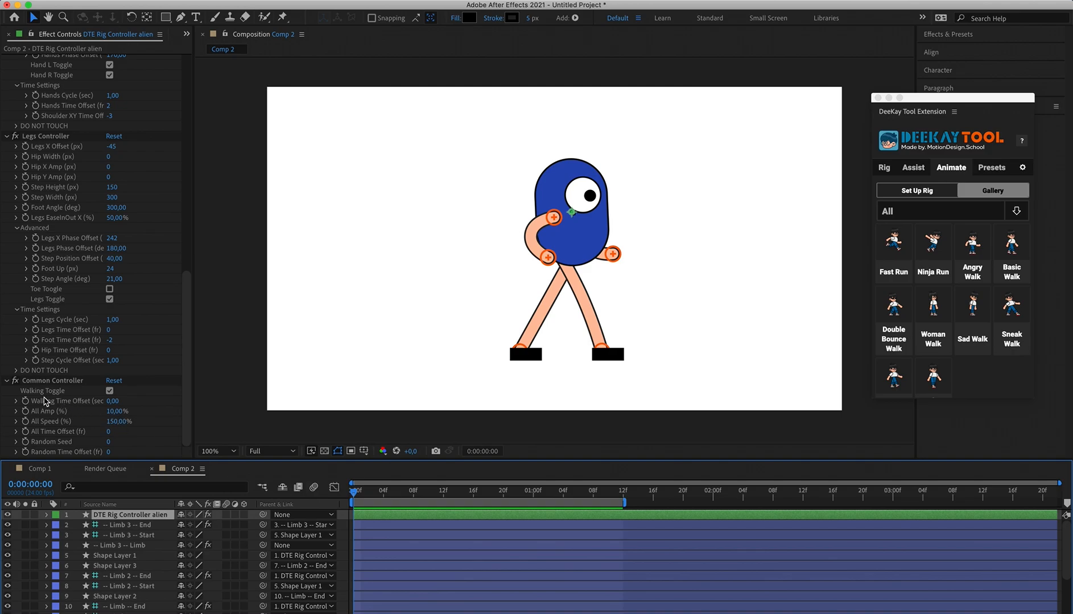
Keyframe All Amp from 10% at the first frame to 100% at one second, and preview the animation from the start.
click(25, 411)
key(u)
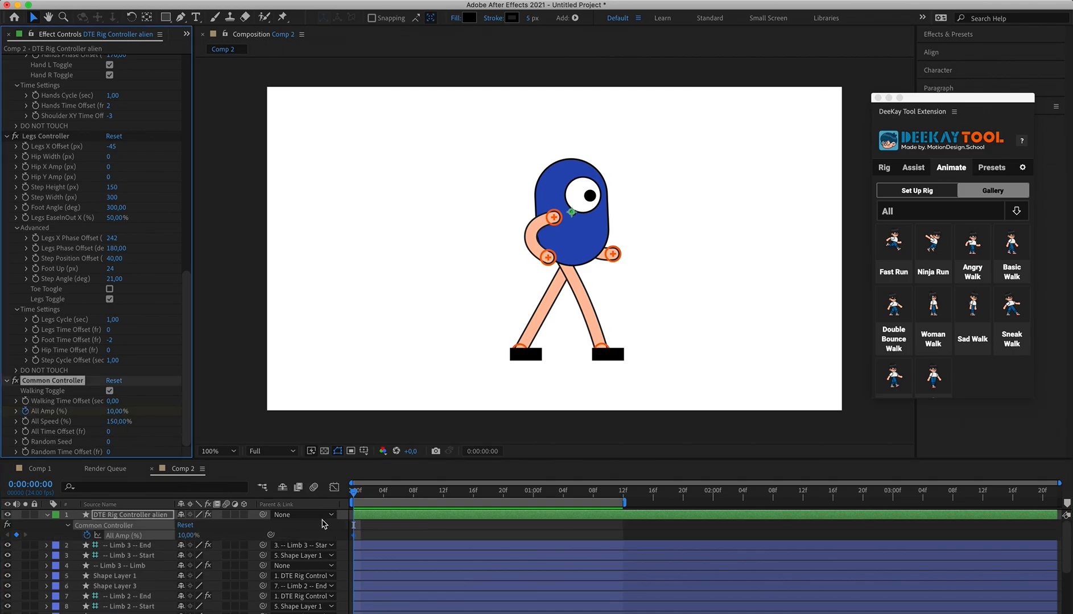
click(533, 490)
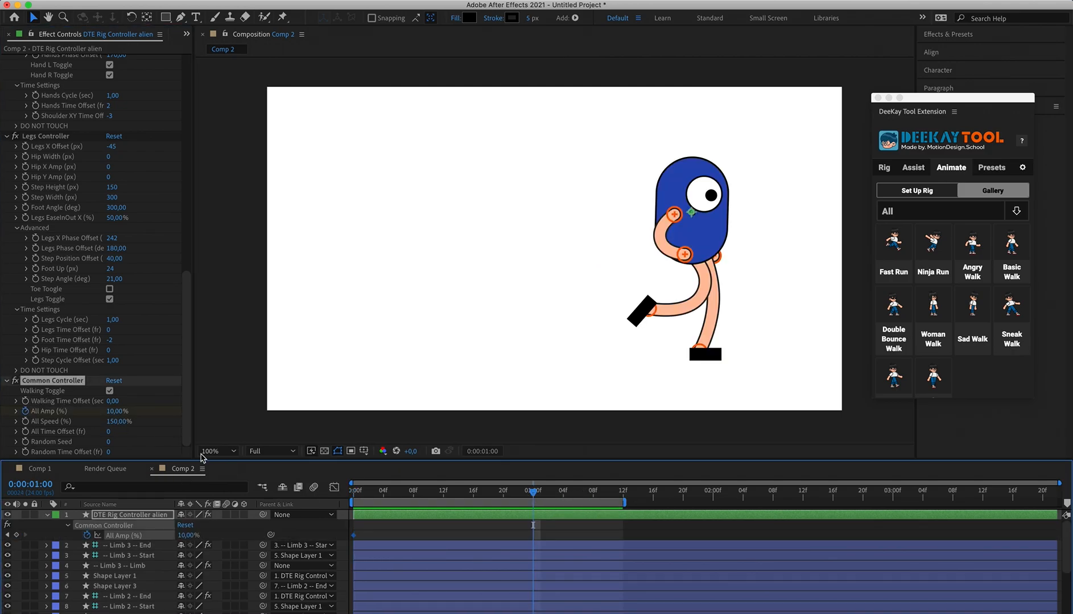
click(117, 411)
text(100)
key(Return)
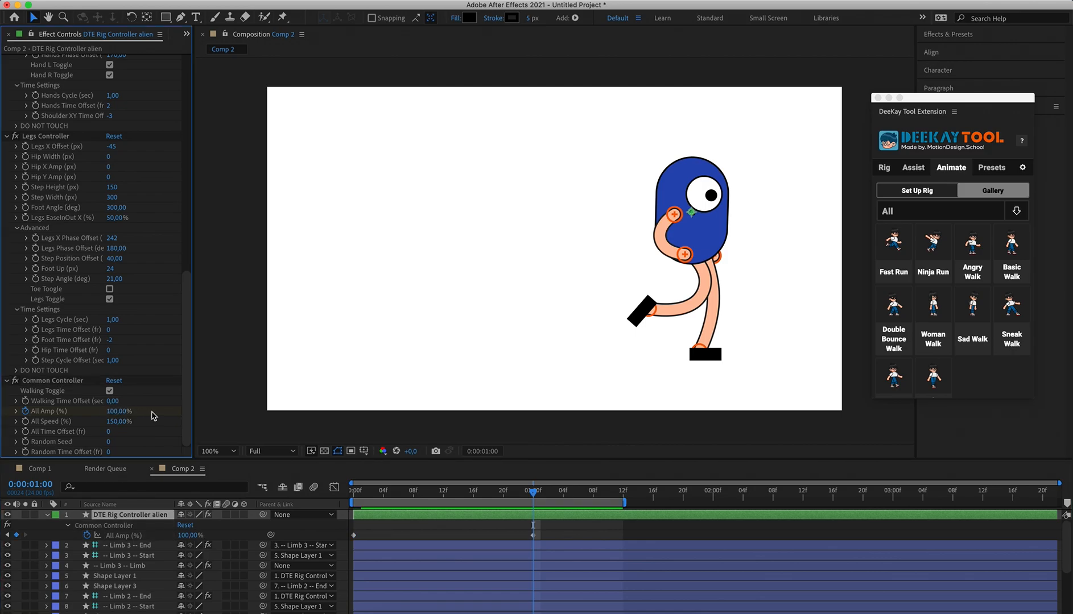
click(353, 491)
key(space)
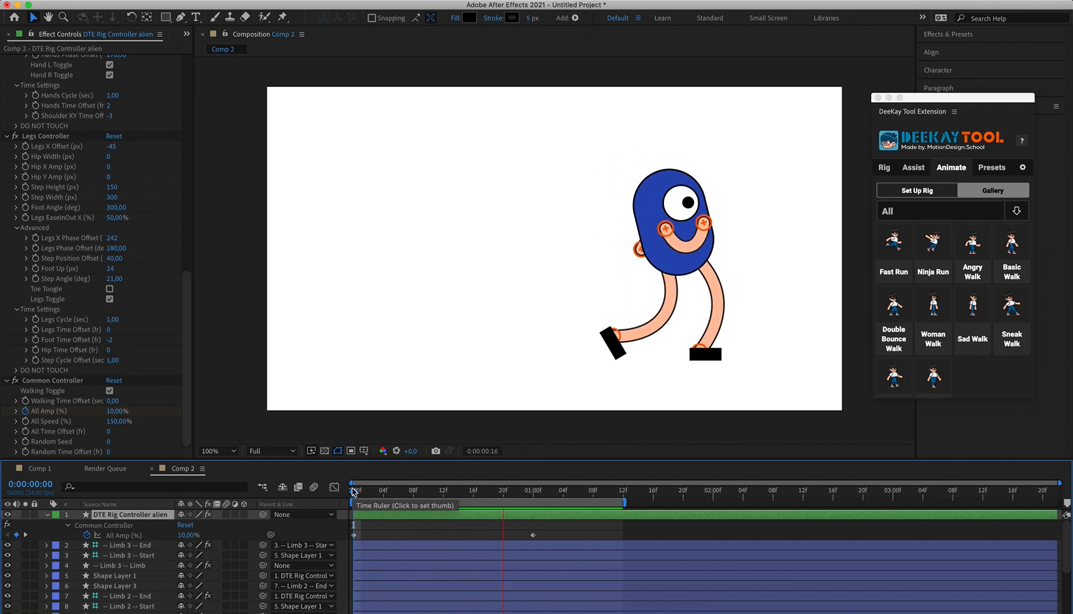
key(space)
key(space)
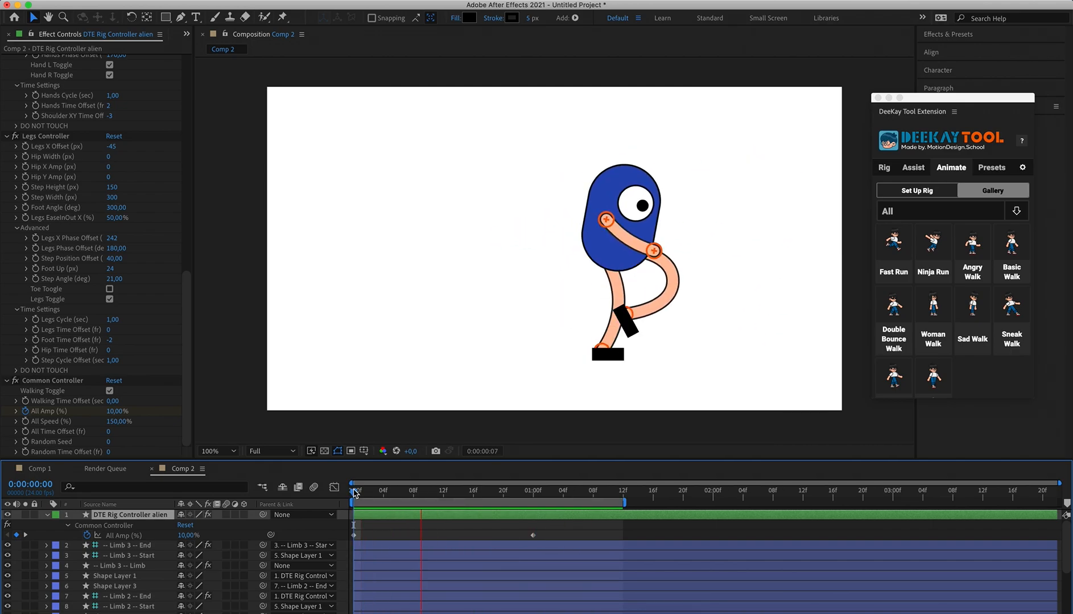
key(space)
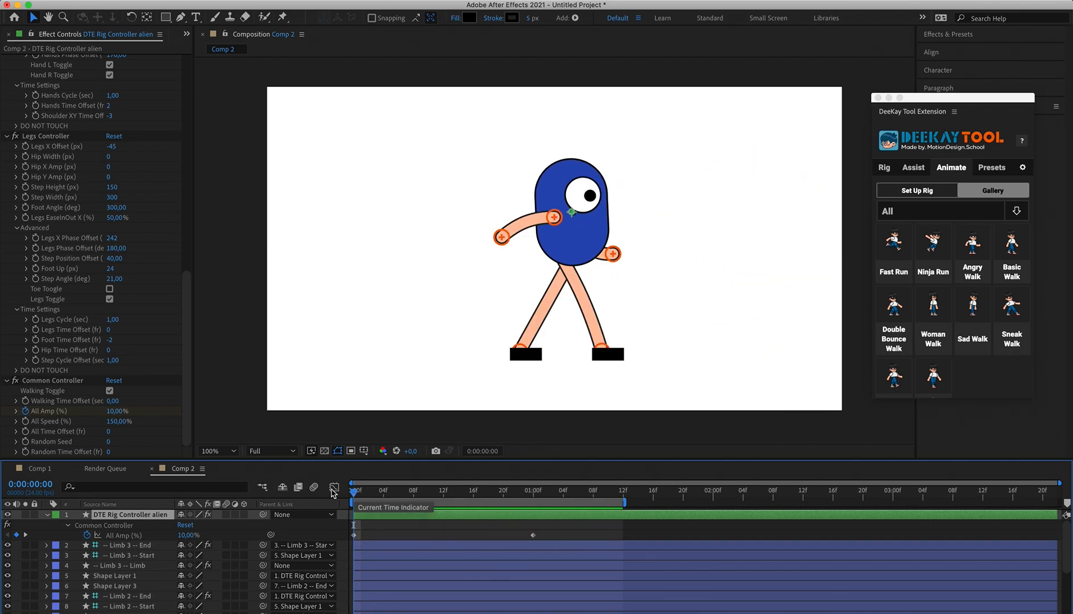
Remove the All Amp keyframes and set All Amp to 100%.
click(87, 535)
click(242, 533)
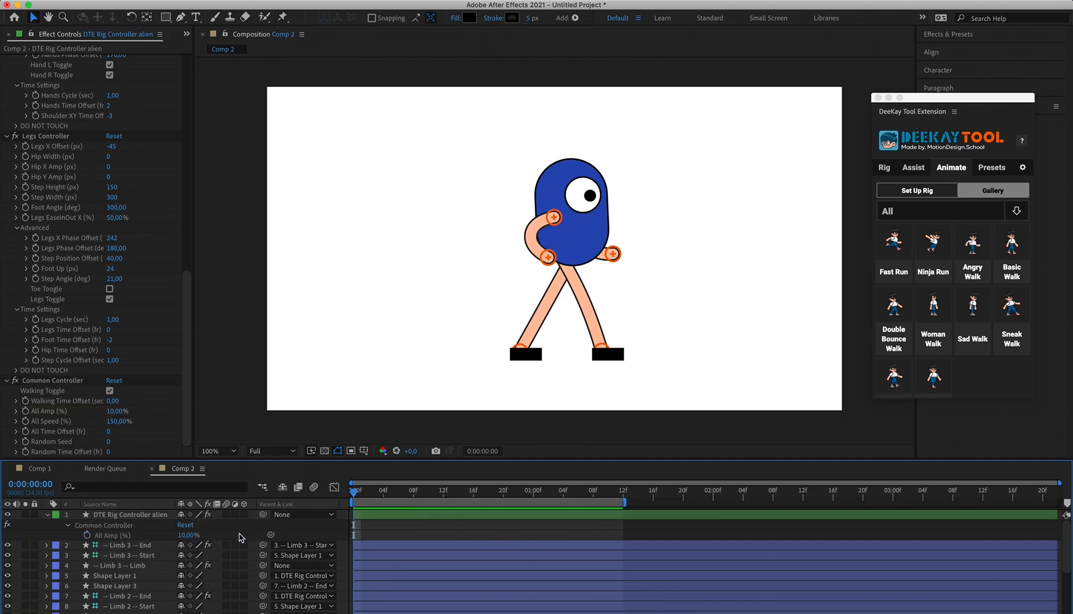
key(Return)
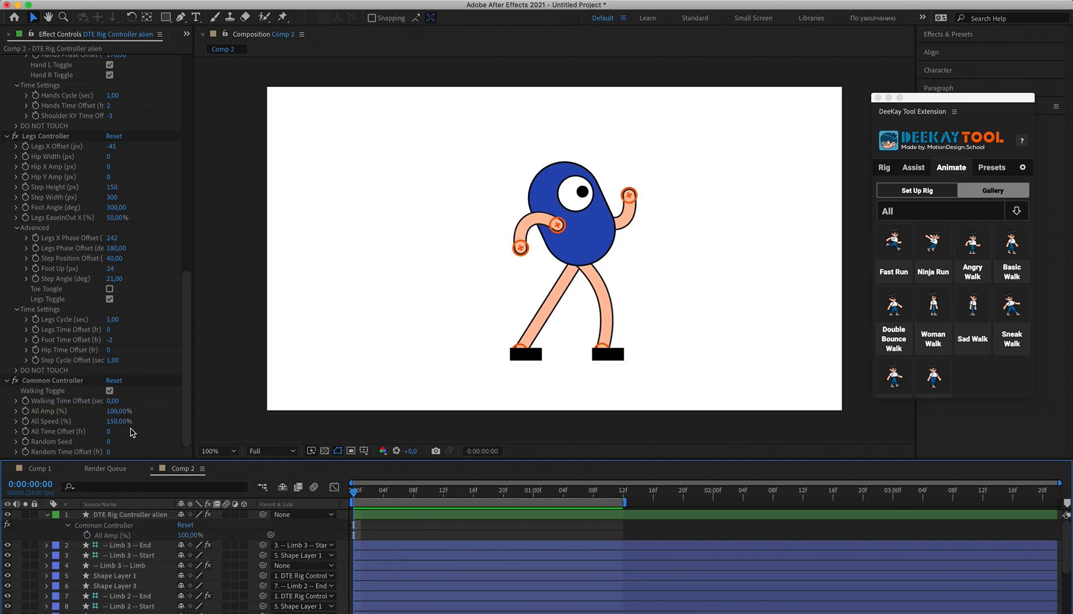
Try an All Speed of 100%, preview the walk from the first frame, and undo the speed change.
click(119, 423)
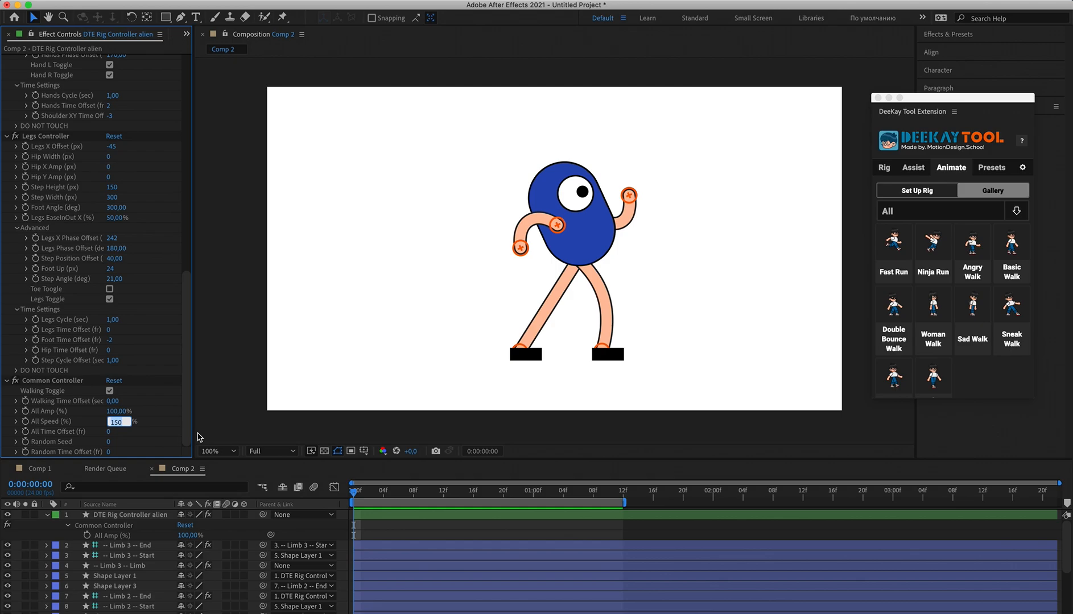
text(100)
key(Return)
key(space)
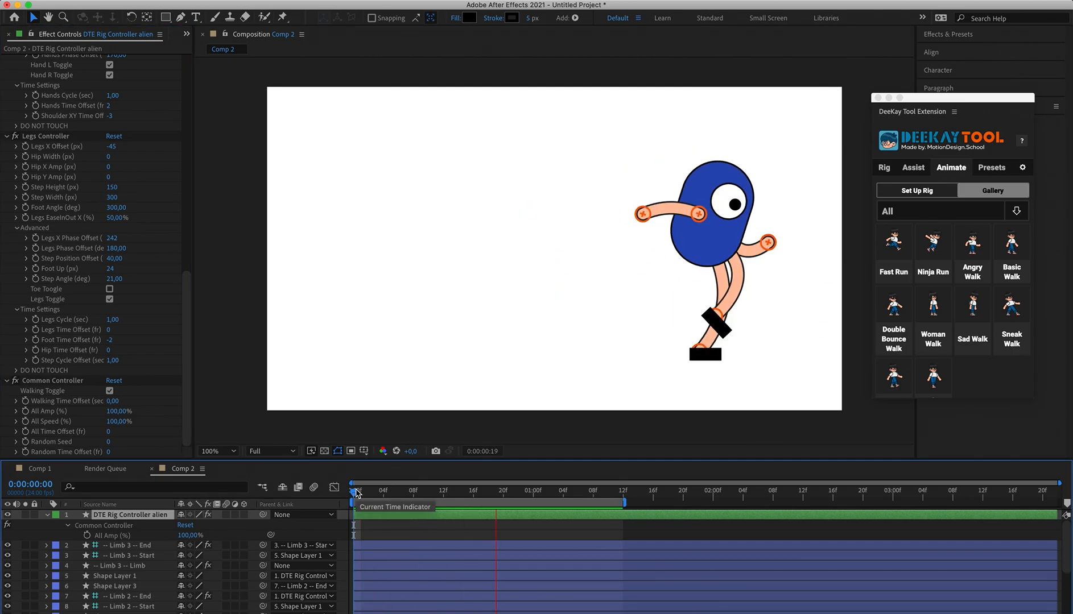
click(355, 491)
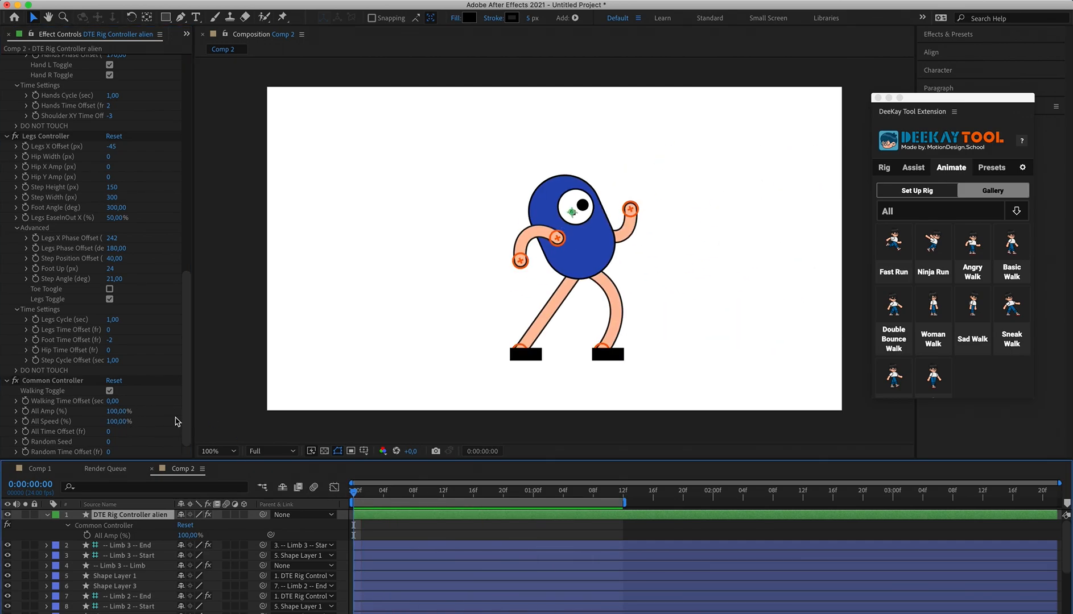
key(super+z)
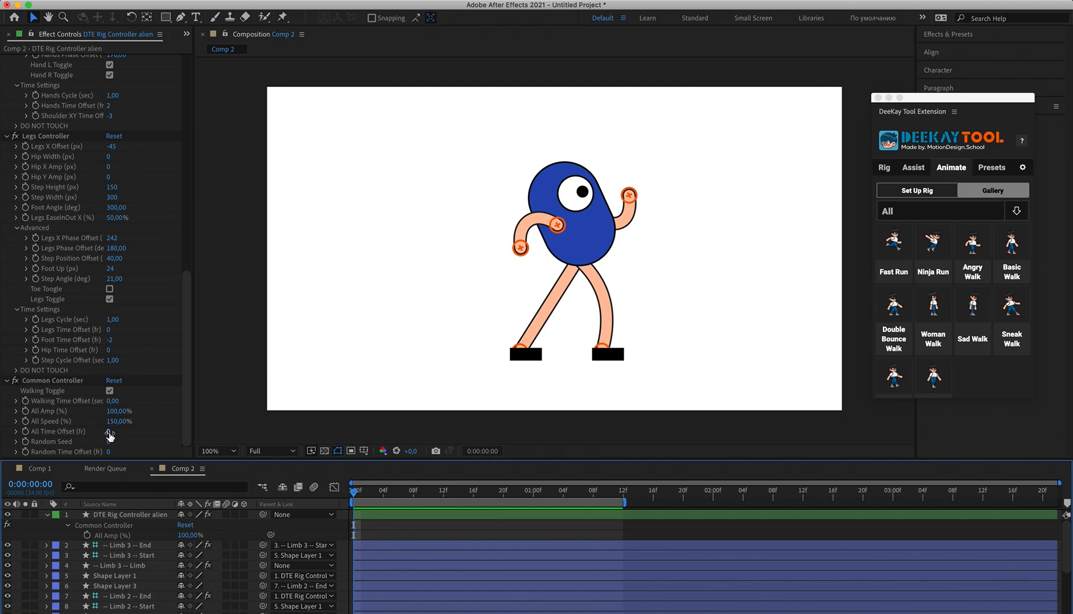
Try an All Time Offset of -20 frames, preview the walk, stop at frame 16, and undo the offset.
mouse_move(109, 432)
mouse_down()
mouse_move(78, 431)
mouse_move(109, 432)
mouse_move(98, 434)
mouse_up()
key(space)
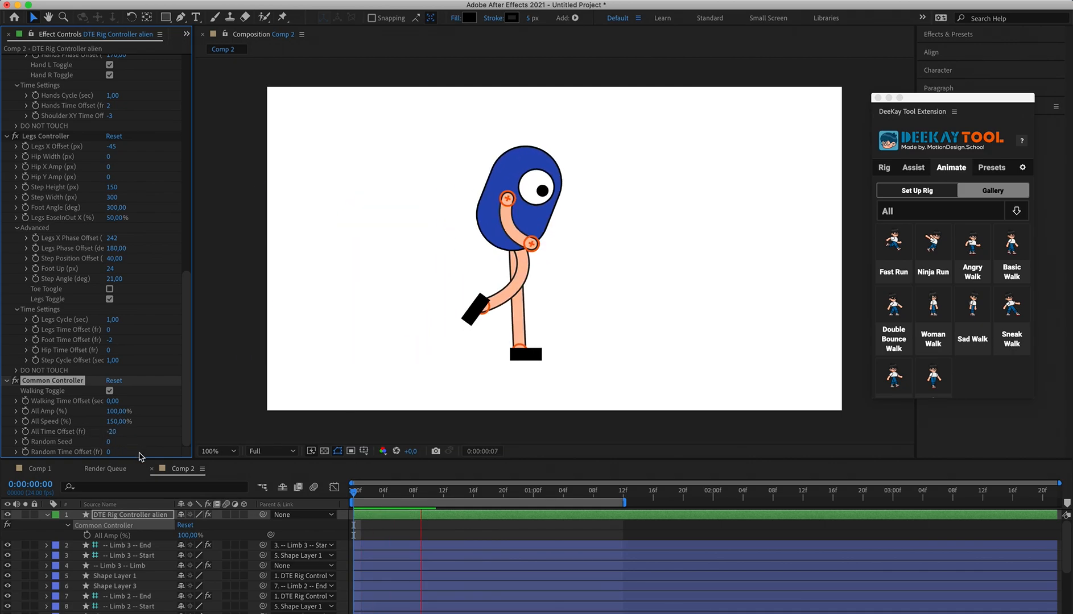
click(471, 495)
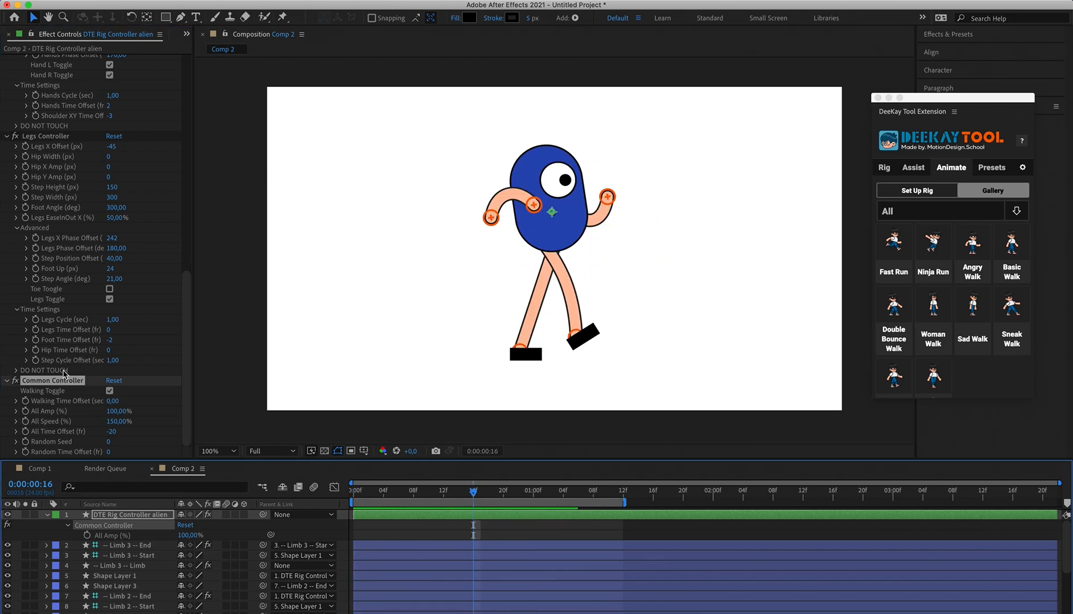
key(super+z)
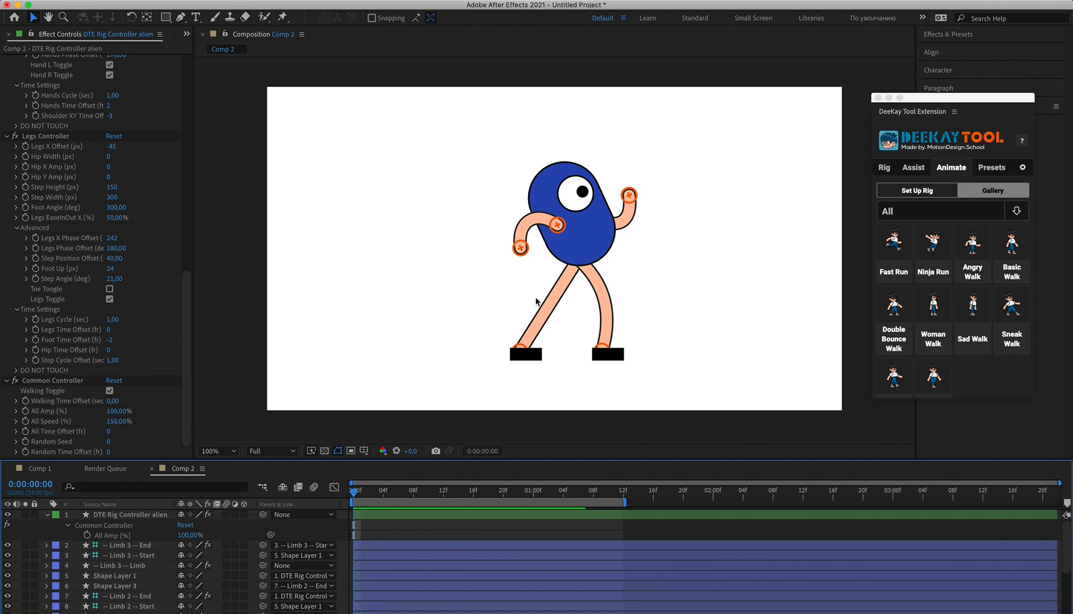
Try a Random Time Offset of 24 frames, preview the walk, and stop at frame 8.
drag(112, 455, 125, 457)
key(space)
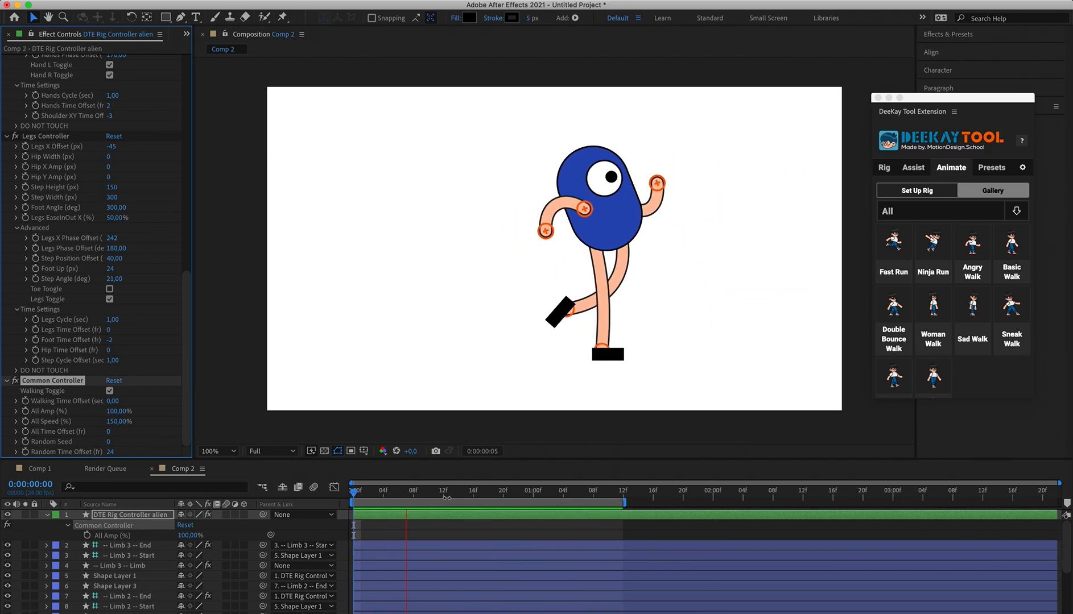
click(413, 490)
Try Random Seed values of 1 and 5, checking the varied walk by scrubbing to frame 3 and previewing it.
click(106, 444)
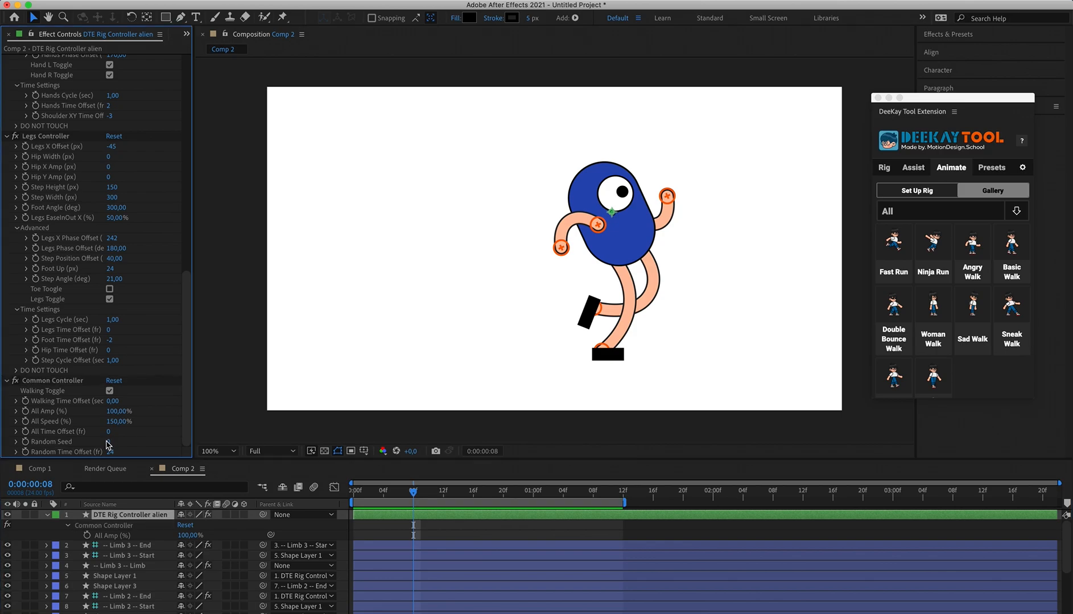
key(Return)
key(space)
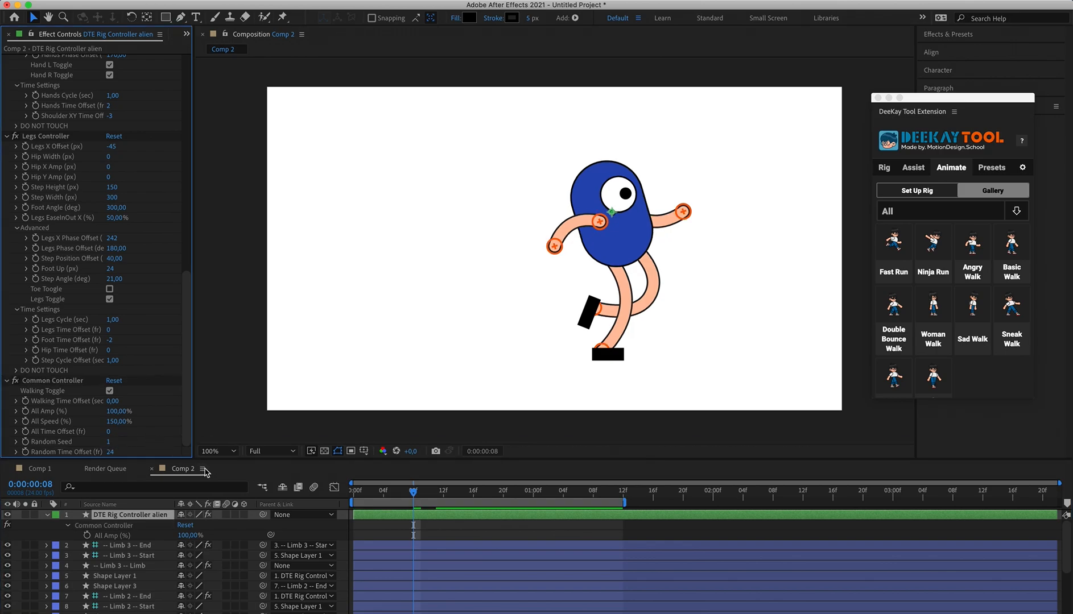
drag(461, 492, 376, 491)
click(109, 442)
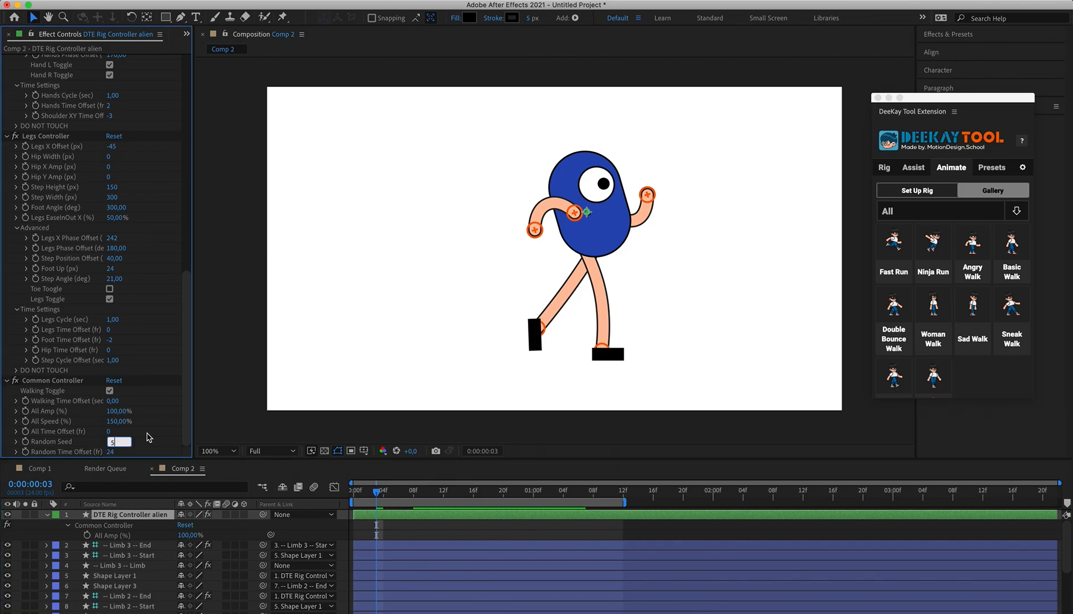
key(Return)
key(space)
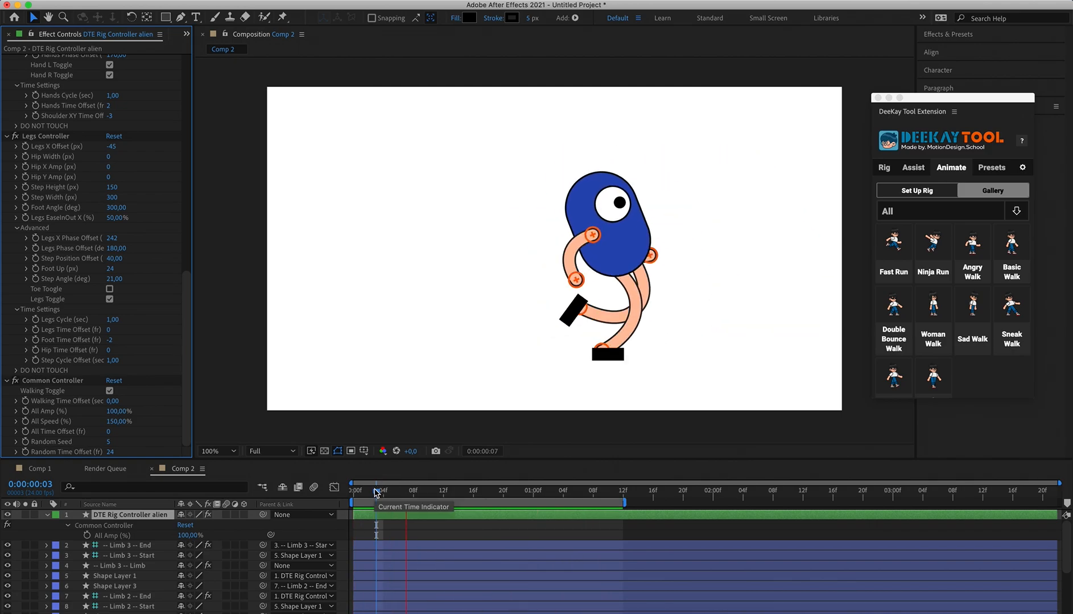
key(space)
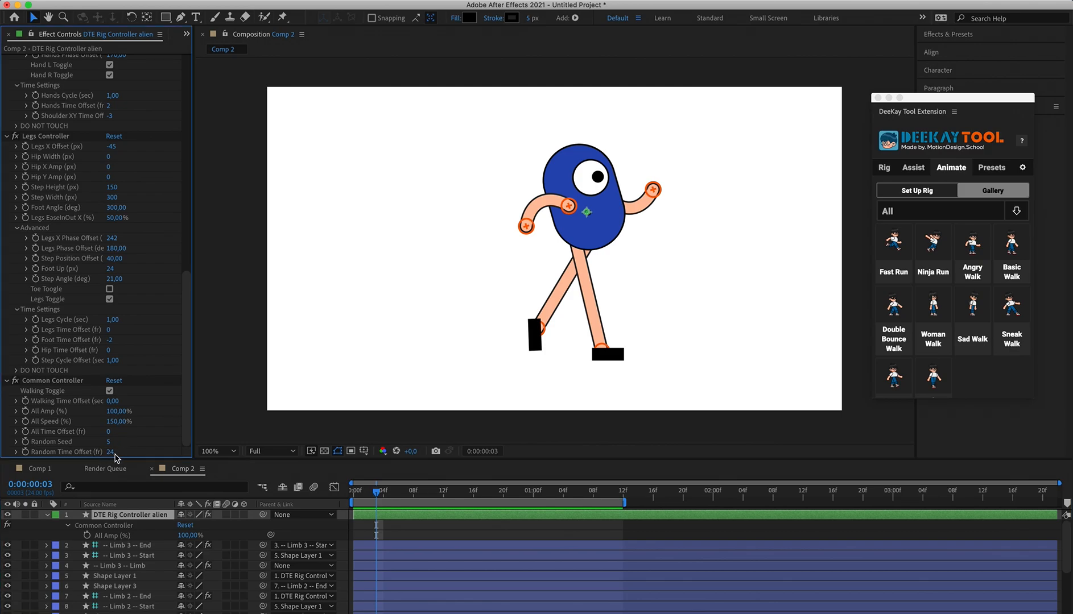
Reset the Random Time Offset and Random Seed to 0, and preview the walk from the first frame.
click(110, 452)
text(0)
key(Return)
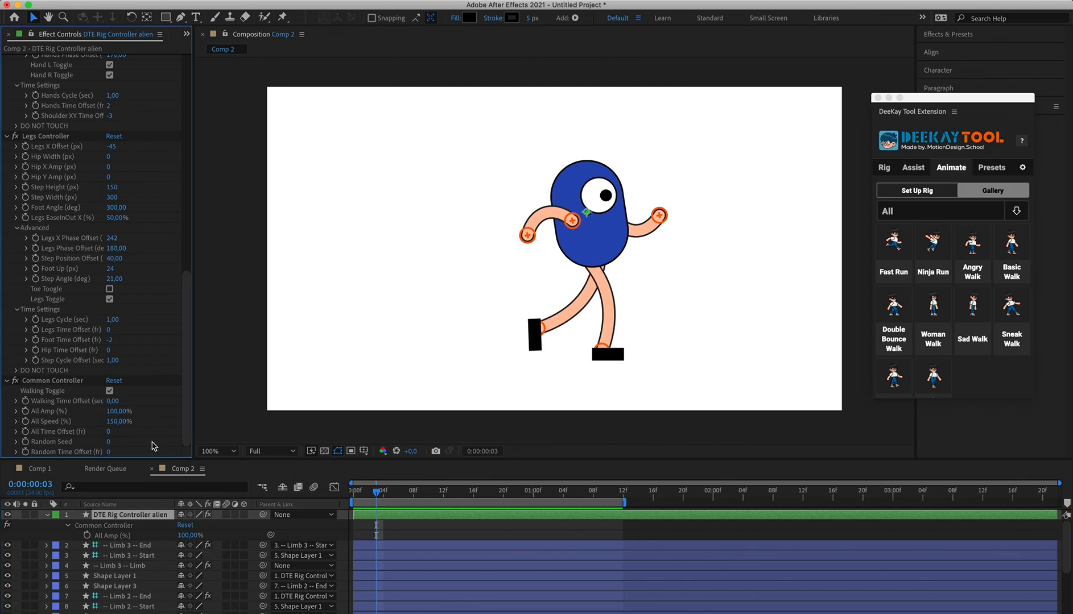
key(space)
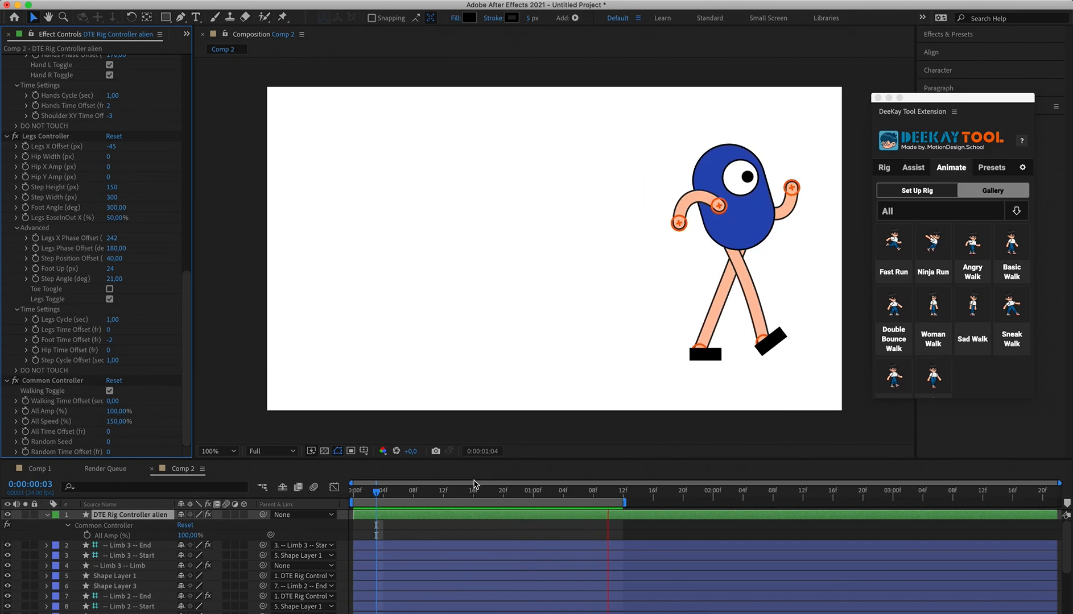
click(351, 491)
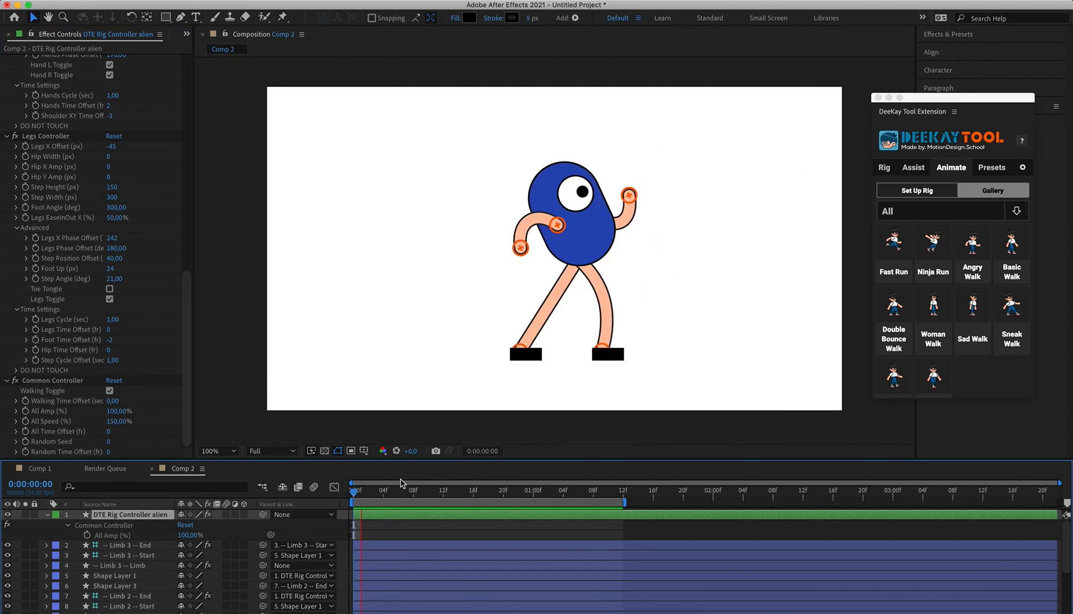
key(space)
key(space)
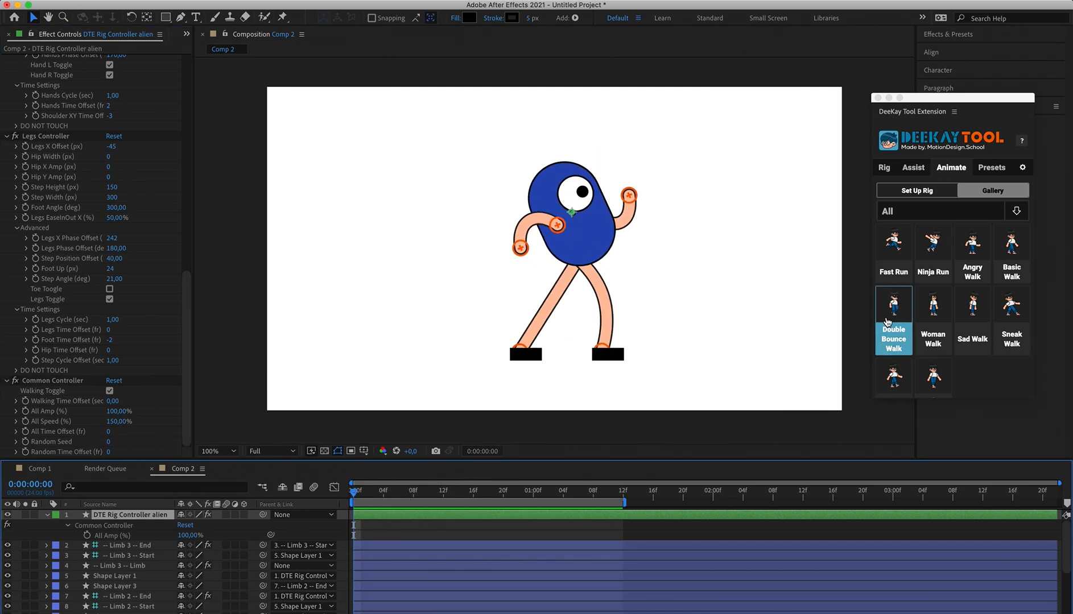
Preview the walk and save its current settings to the gallery as an animation preset named double strut.
scroll(991, 327, down, 2)
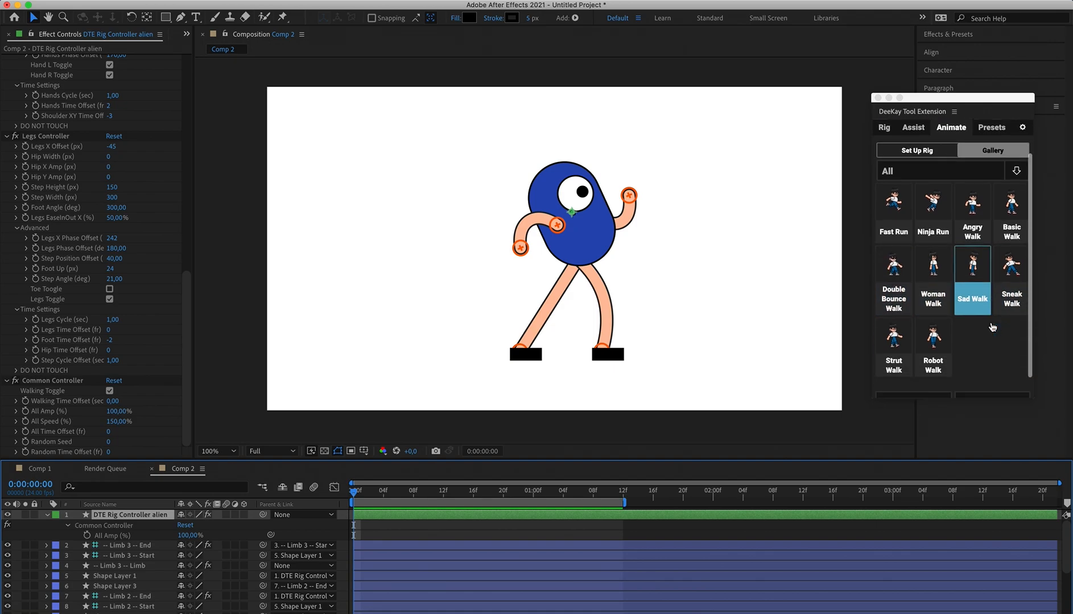
key(space)
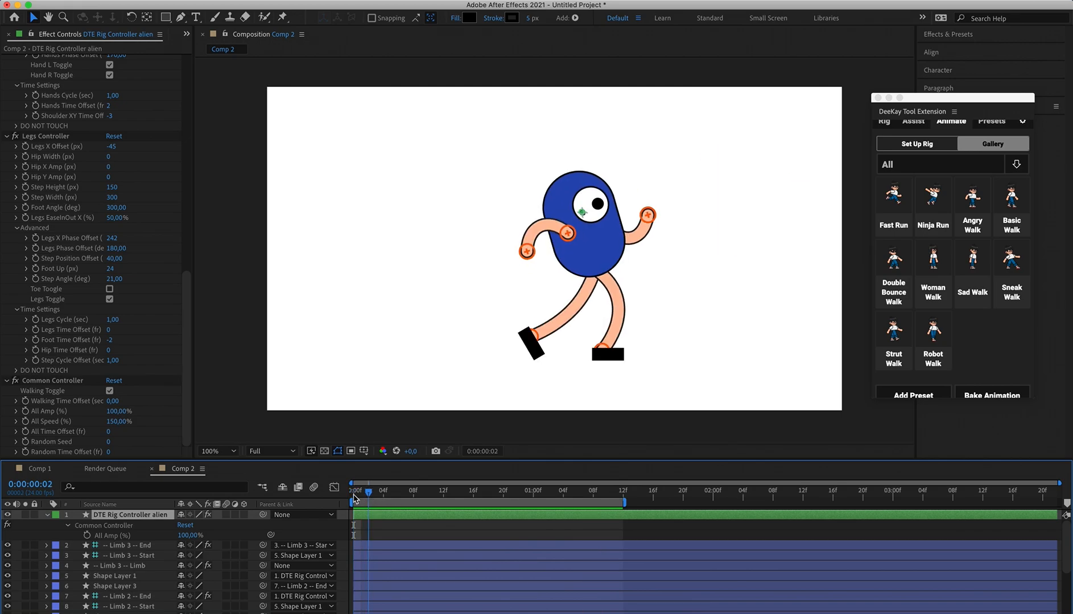
key(space)
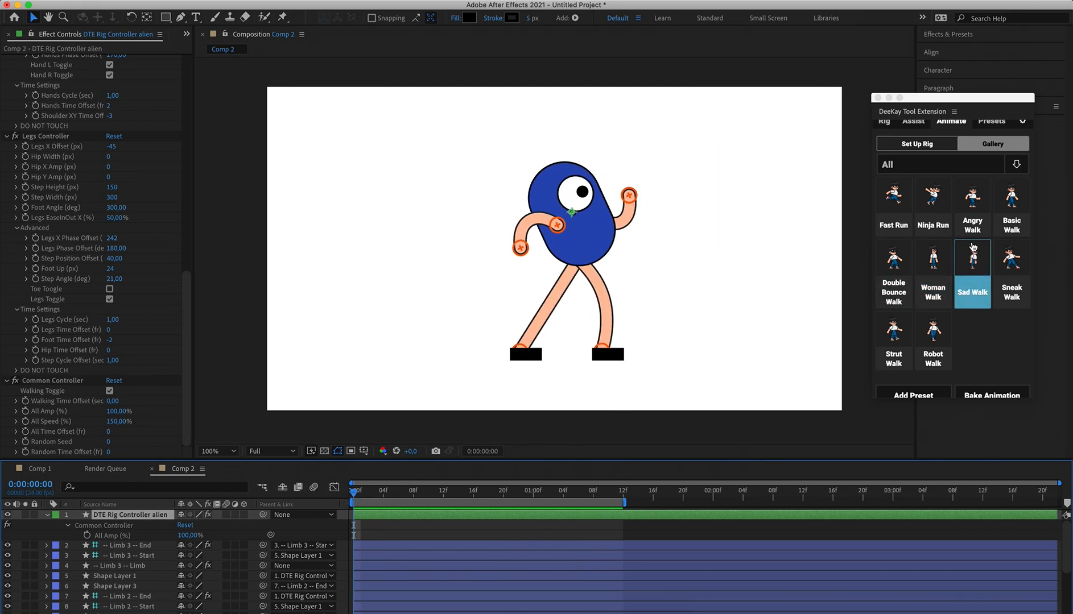
scroll(980, 307, up, 2)
scroll(979, 307, down, 2)
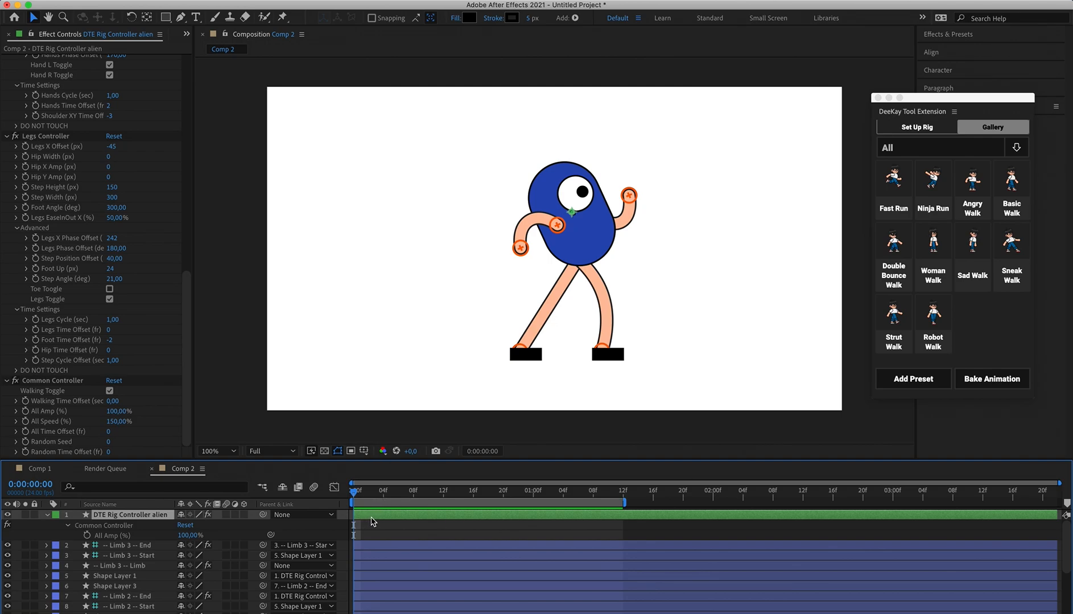
click(913, 379)
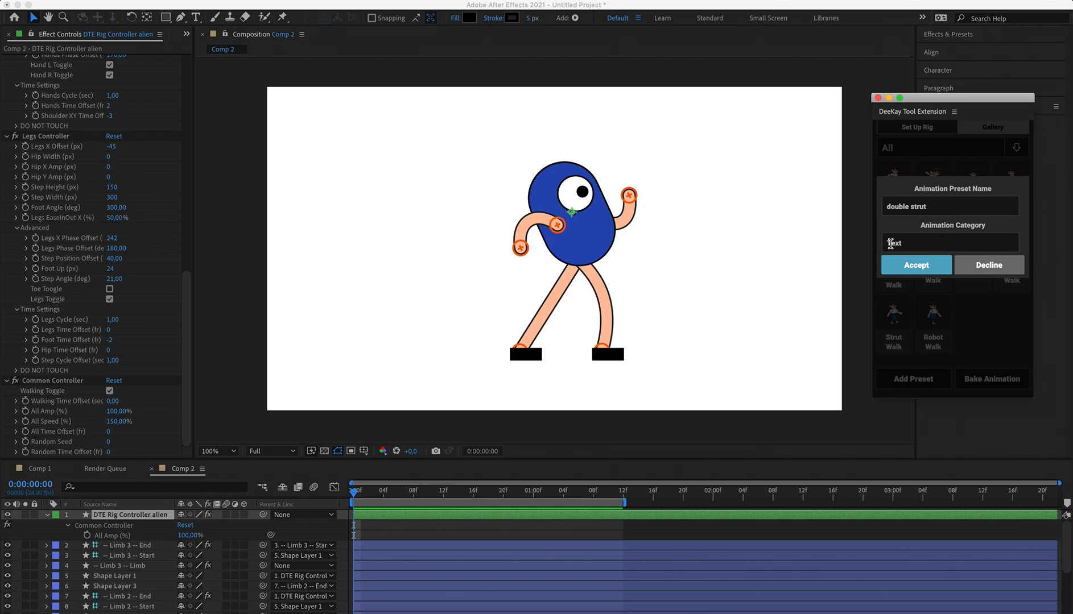
click(915, 265)
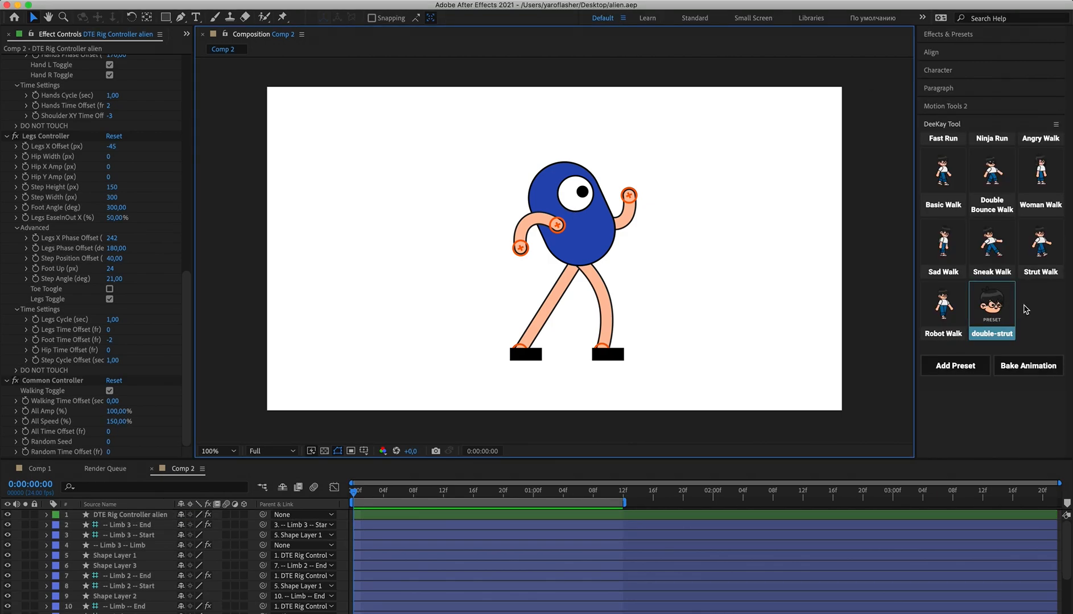
click(987, 302)
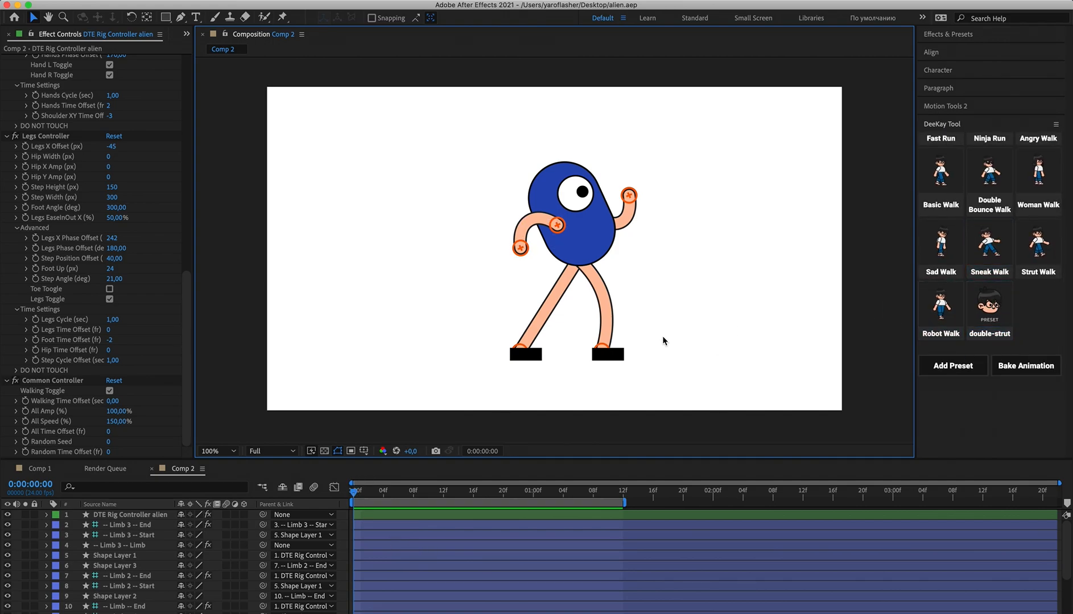
Delete all layers from Comp 2 and display the project's item list with nothing selected.
click(594, 204)
click(318, 188)
scroll(371, 548, down, 3)
click(364, 608)
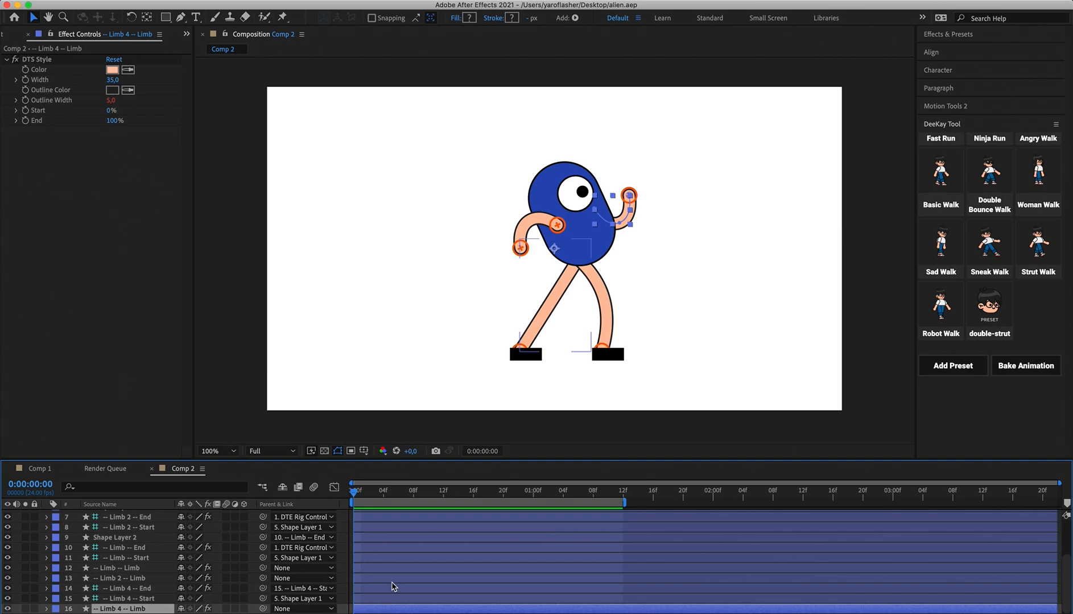
scroll(393, 586, up, 3)
key(super+a)
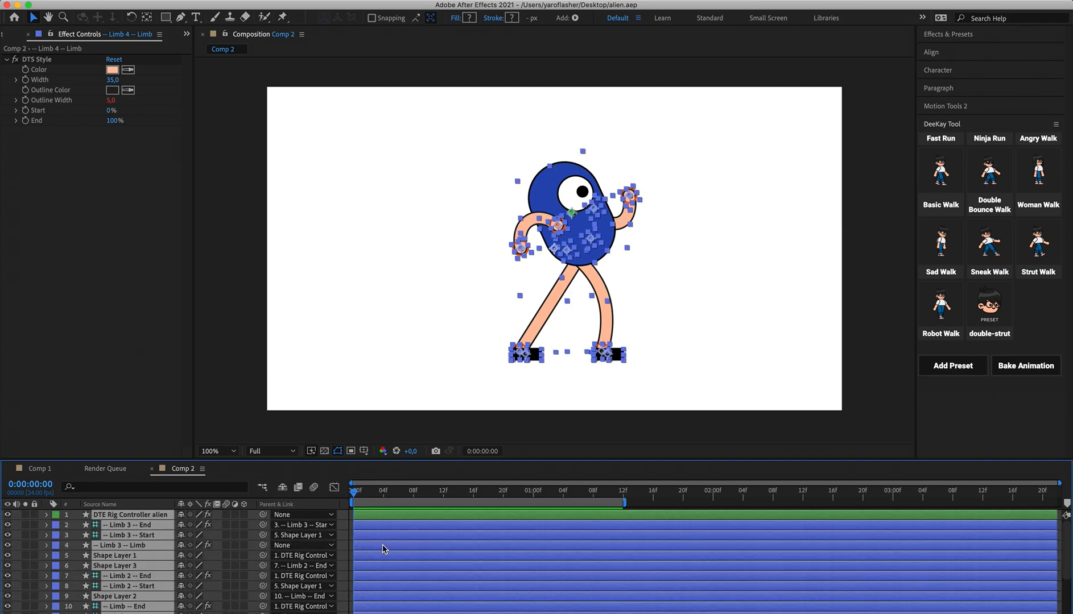
key(Delete)
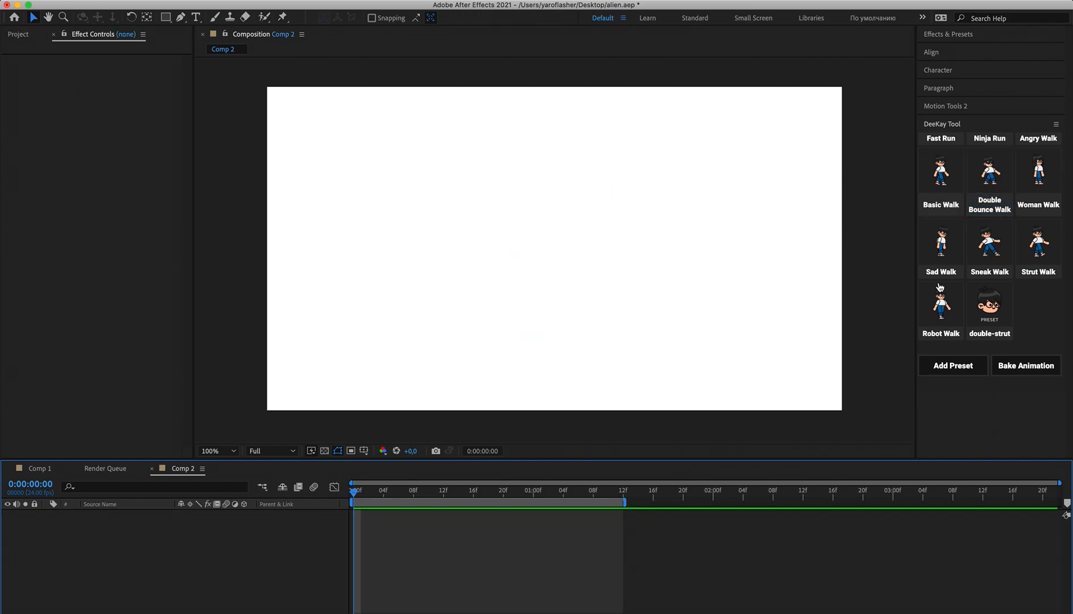
click(16, 34)
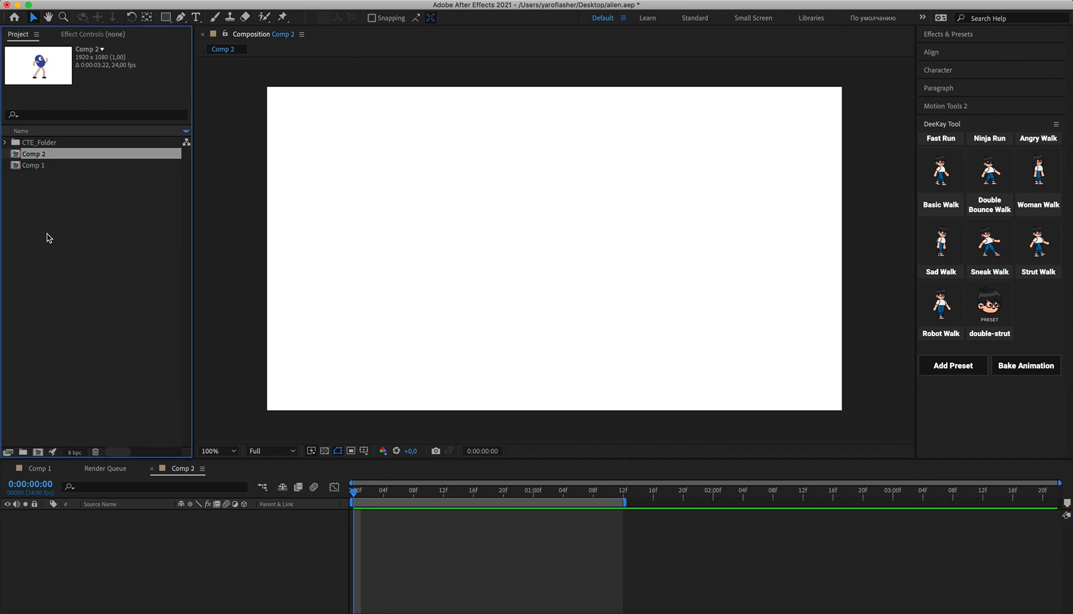
click(71, 226)
scroll(938, 171, up, 5)
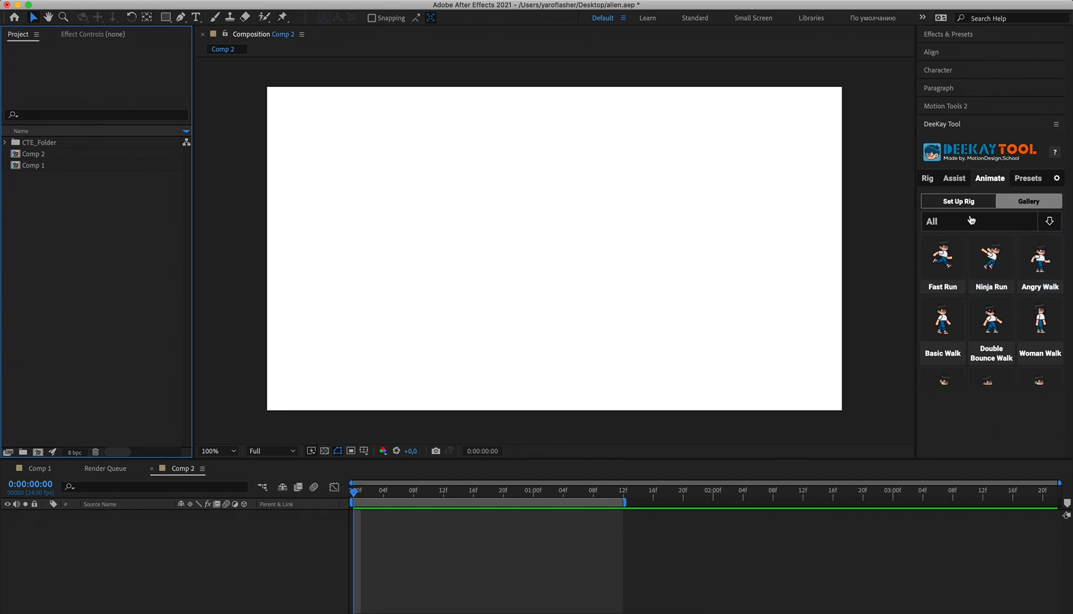
Start a black-filled humanoid silhouette with the Pen tool, outlining the square head and the arm on the right side.
click(180, 17)
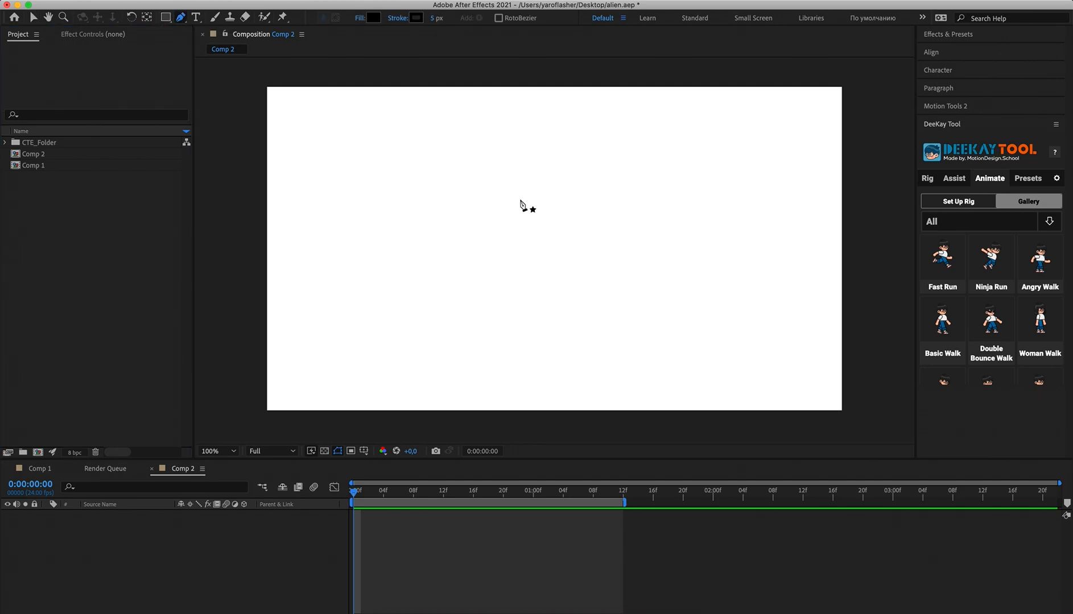
click(518, 204)
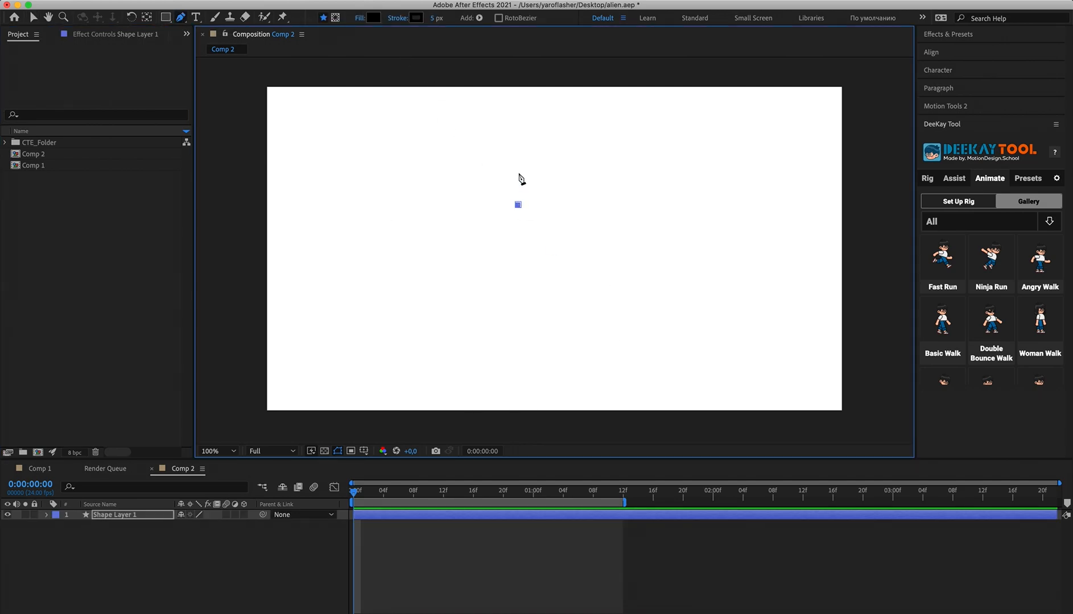
click(518, 169)
click(547, 205)
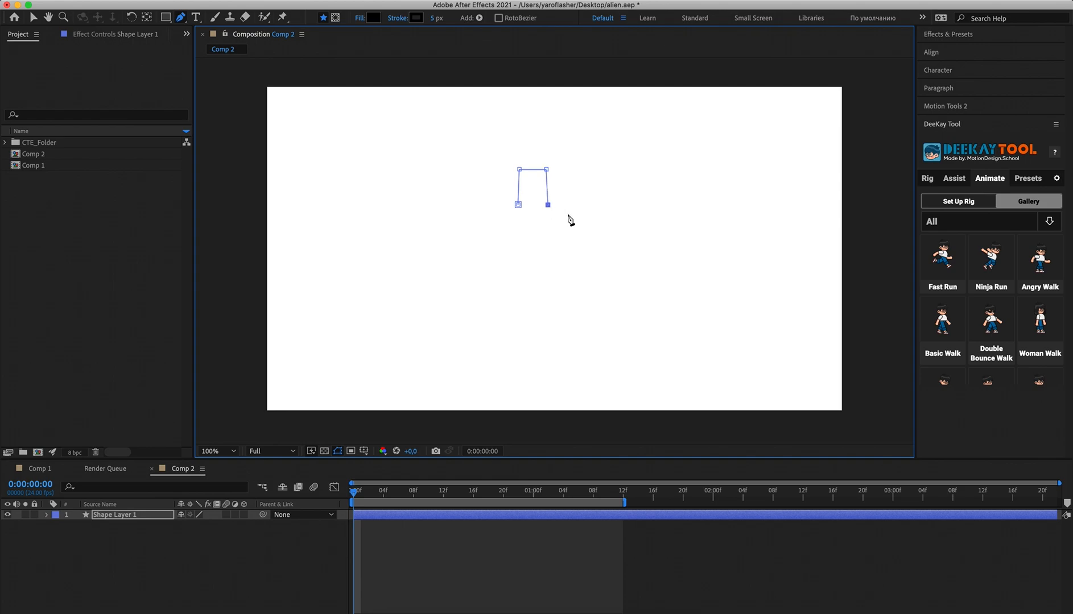
click(609, 271)
click(554, 248)
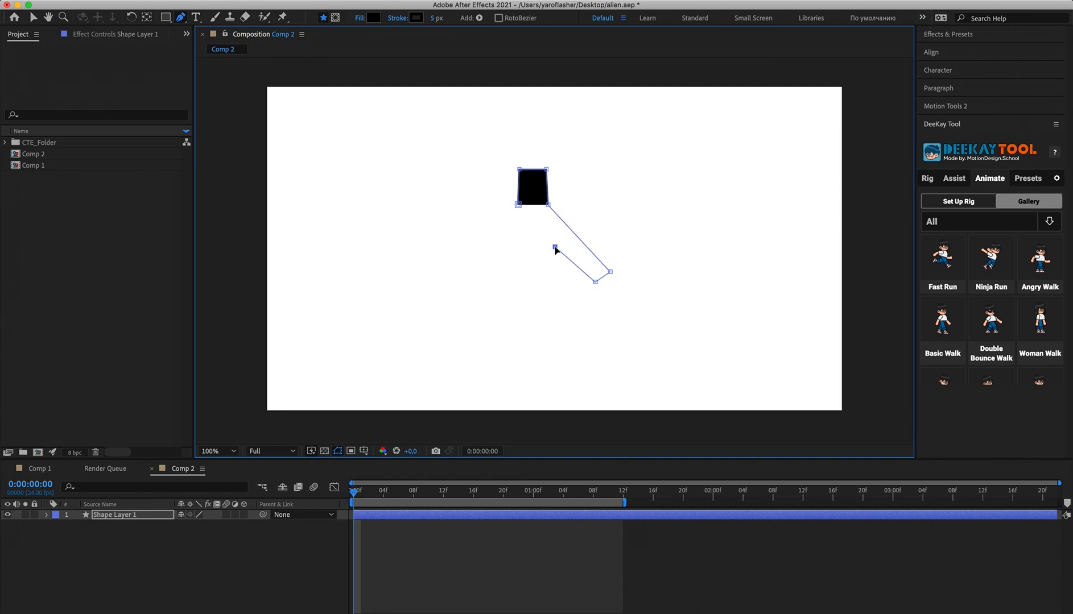
Continue the silhouette around both legs and the other arm, close the path, and adjust that arm's end.
click(575, 351)
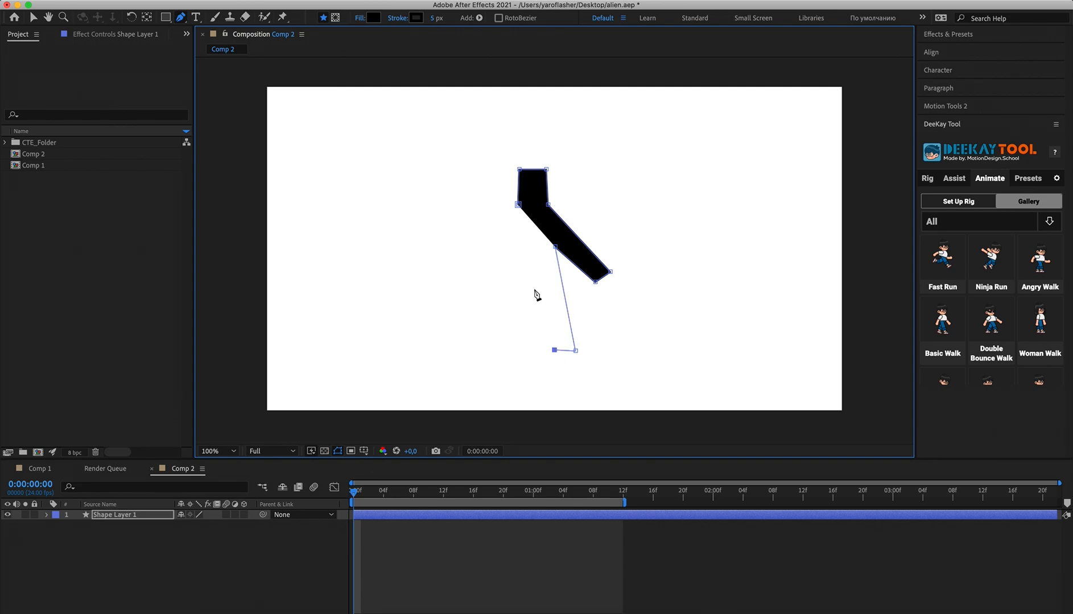
click(542, 282)
click(524, 283)
click(520, 353)
click(509, 247)
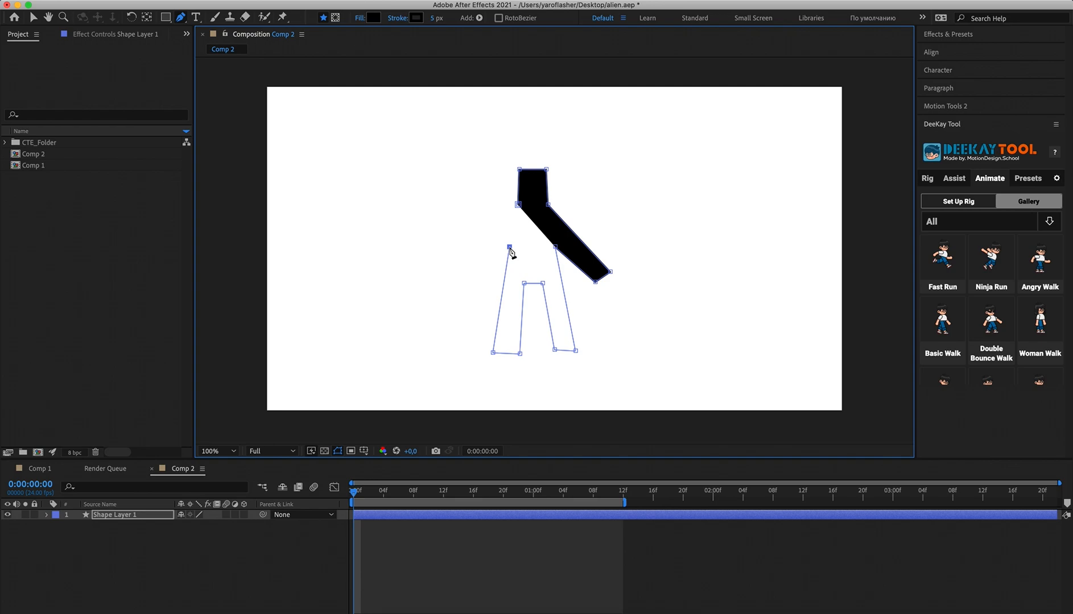
click(469, 283)
click(518, 205)
drag(445, 282, 462, 263)
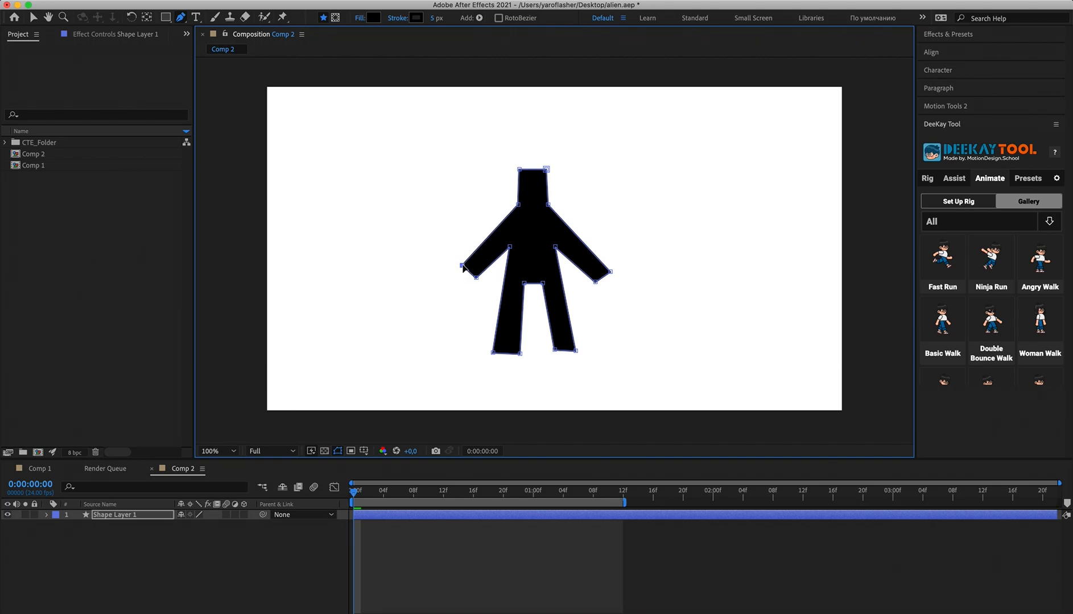
Pre-compose Shape Layer 1 as Shape Layer 1 Comp 1.
click(431, 594)
click(413, 520)
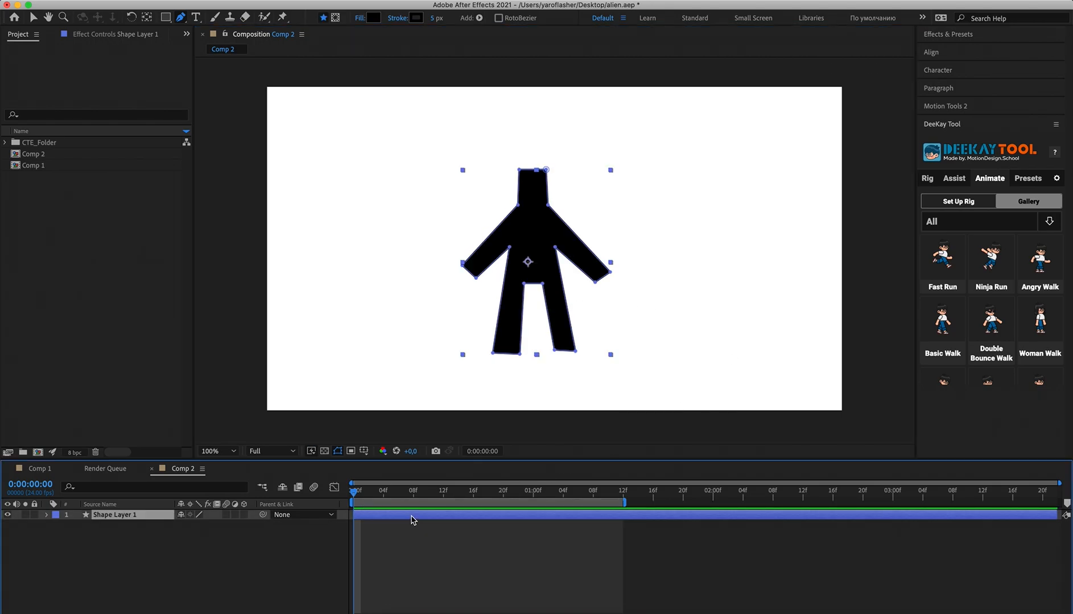
key(super+shift+c)
click(624, 389)
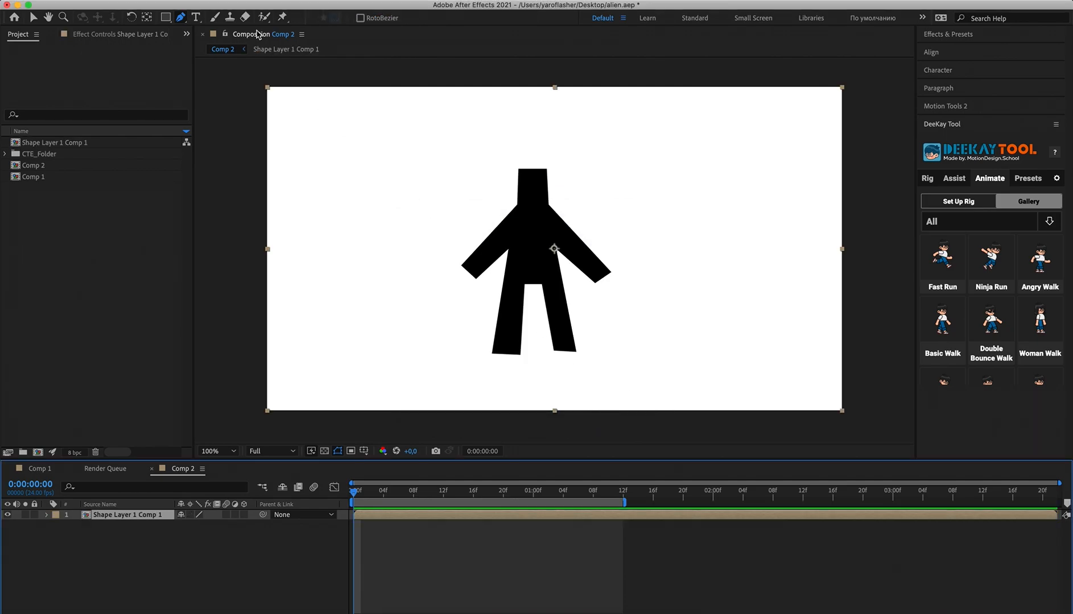
Place puppet pins on the figure's head, neck, both shoulders and both hands.
click(282, 15)
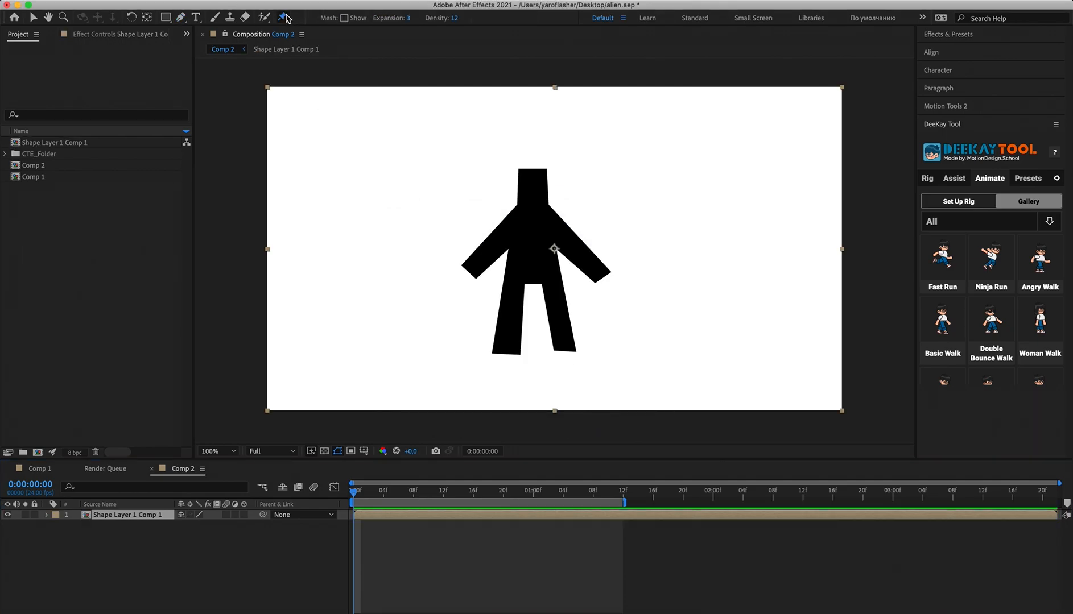
click(534, 181)
click(534, 209)
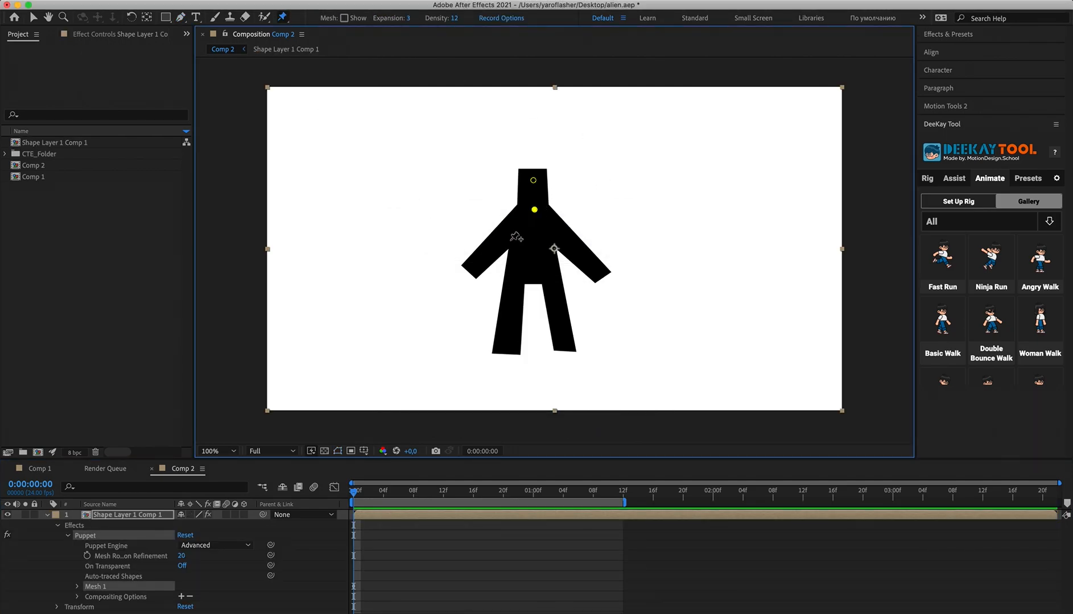
click(512, 225)
click(470, 266)
click(552, 223)
click(602, 271)
Place puppet pins on the figure's lower body, both hips and both feet.
click(538, 253)
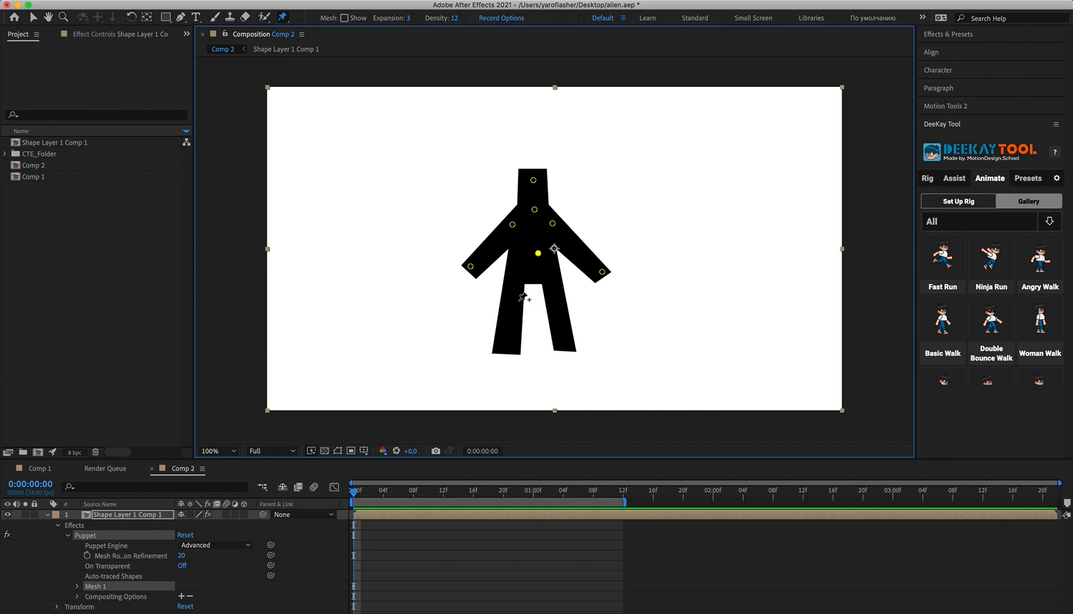
click(515, 271)
click(505, 346)
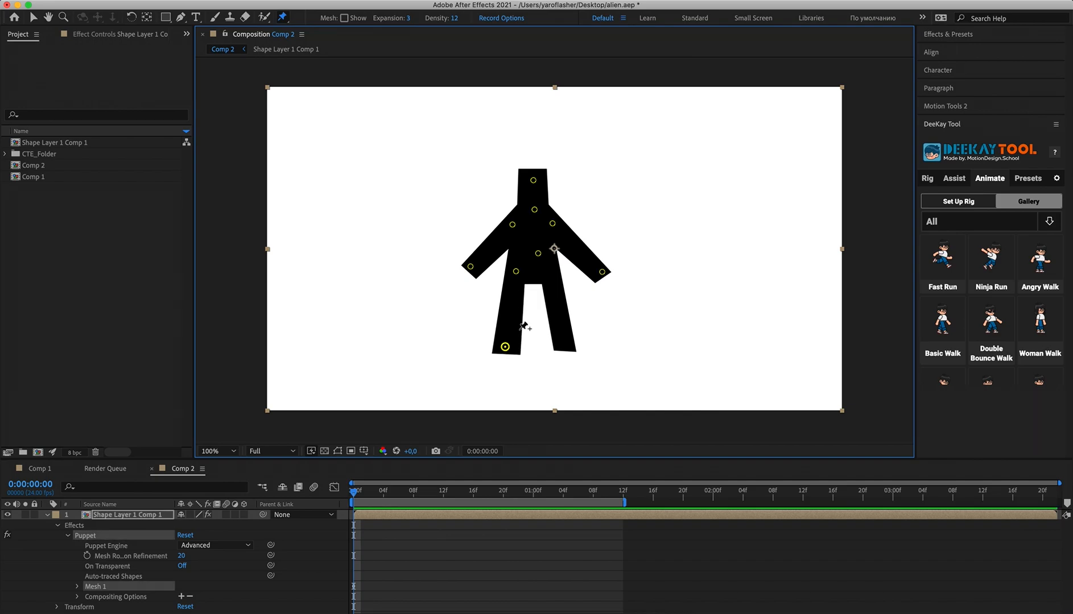
click(549, 269)
click(565, 348)
Select all eleven puppet pins and link them to controllers with the DeeKay Tool.
click(923, 176)
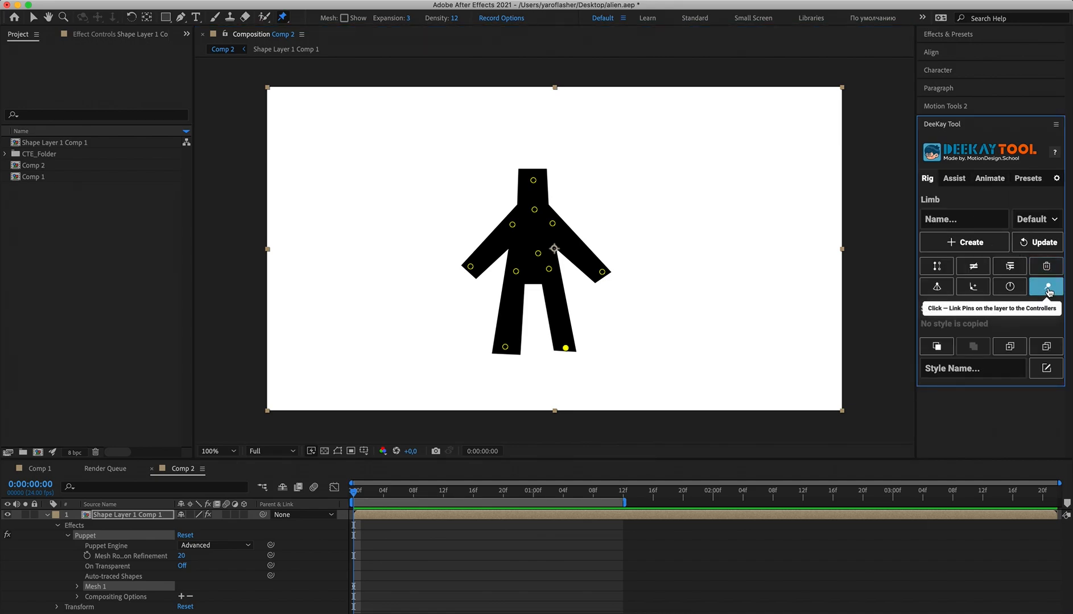
drag(416, 142, 685, 388)
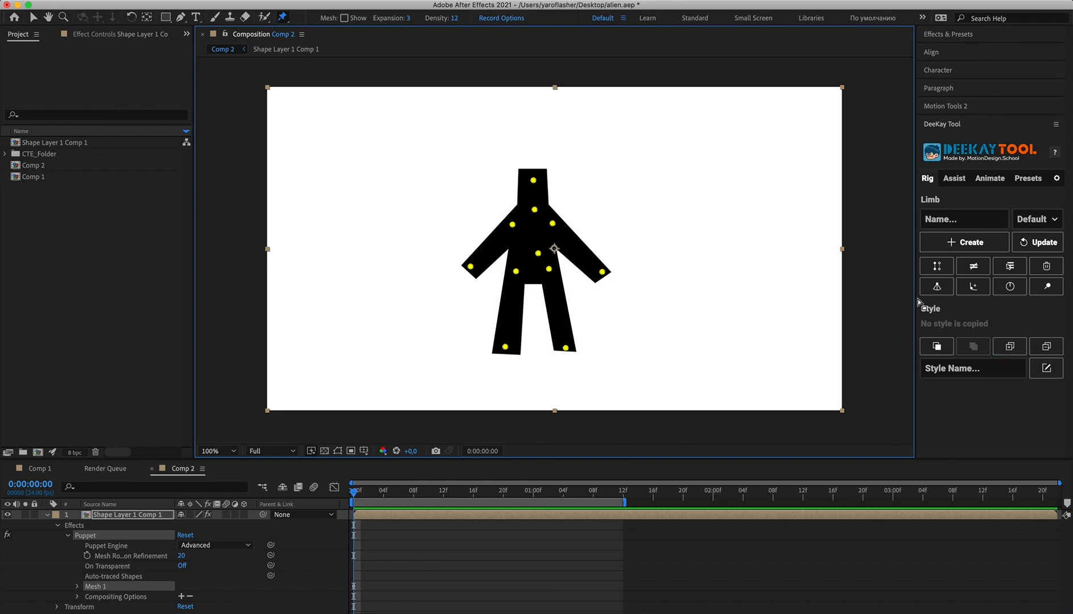
click(1043, 291)
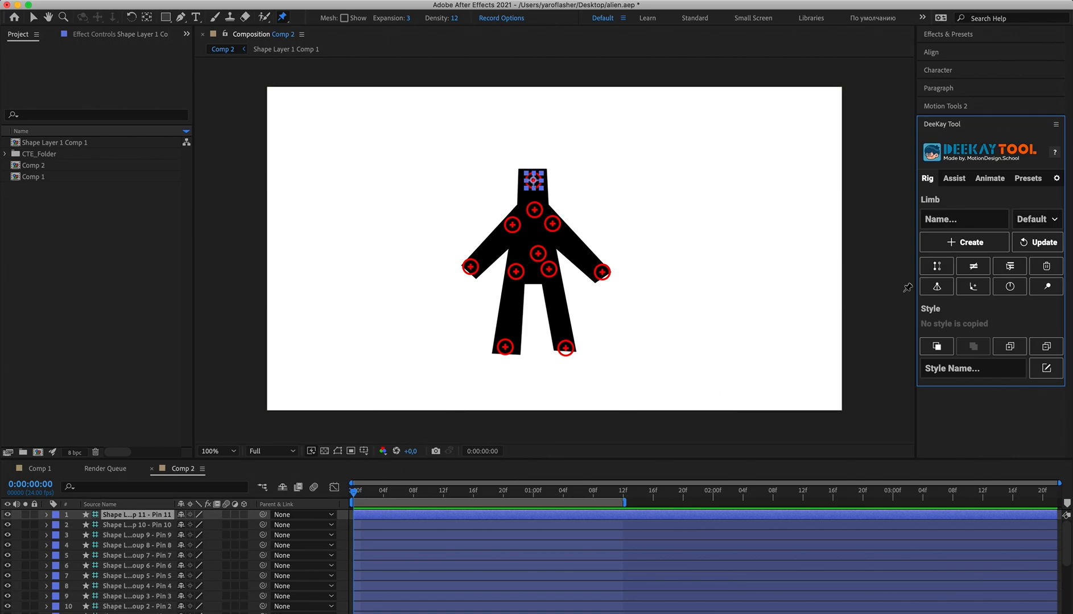
Add an animation rig named walking.
click(993, 178)
click(1001, 244)
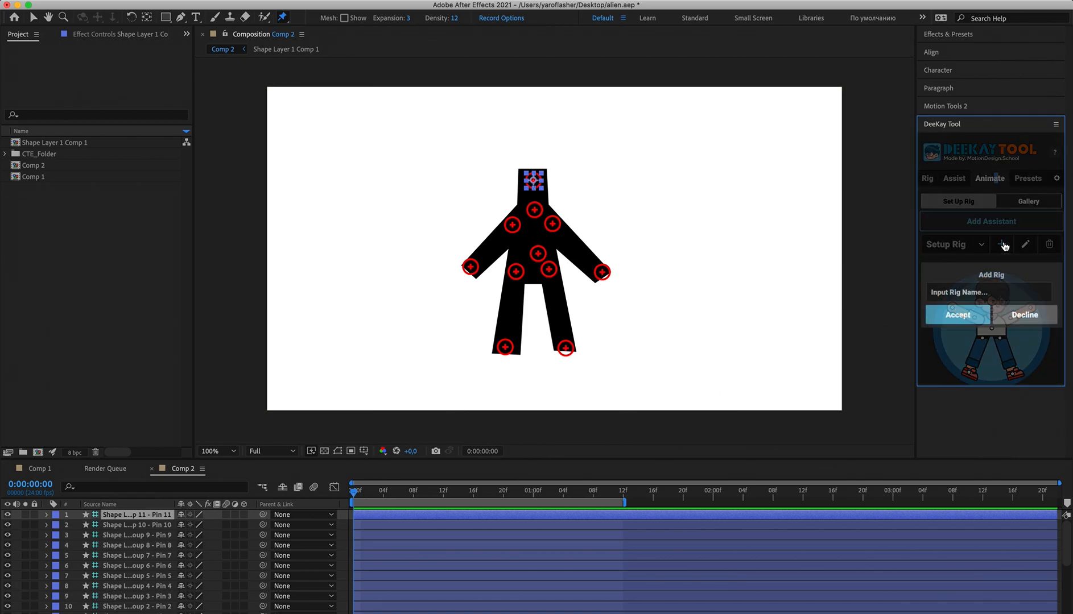
text(walking)
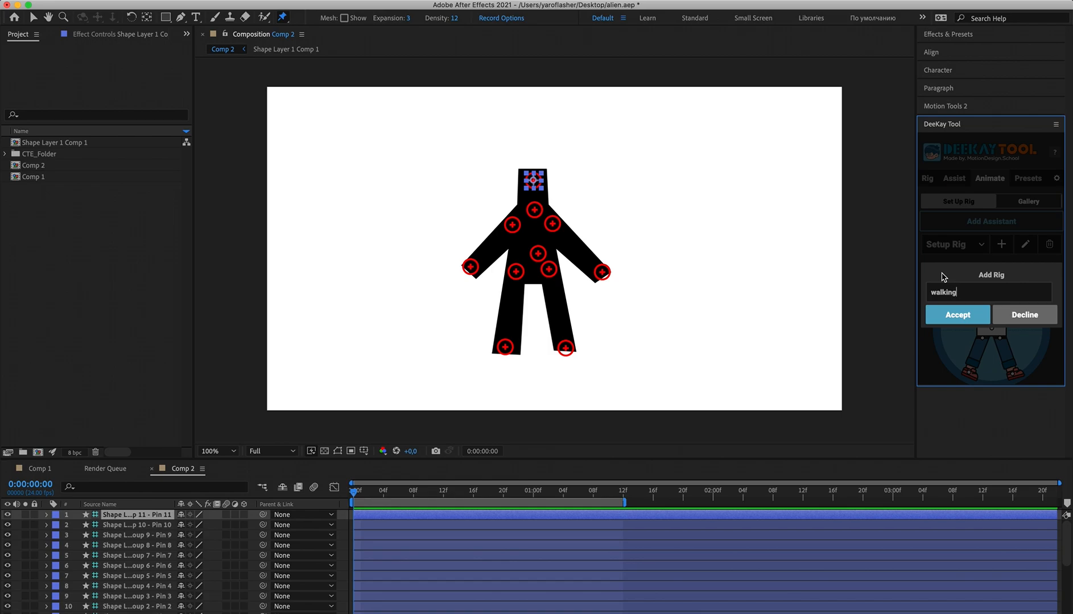
click(950, 313)
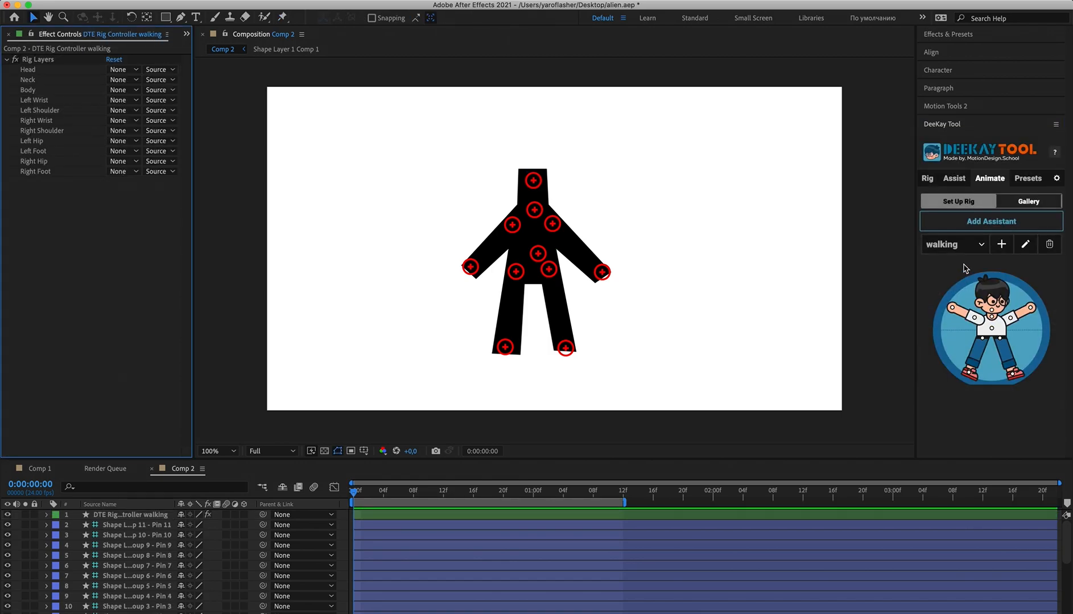
Assign the hip and foot pin controllers of both legs to the leg area of the walking rig.
scroll(1044, 284, down, 2)
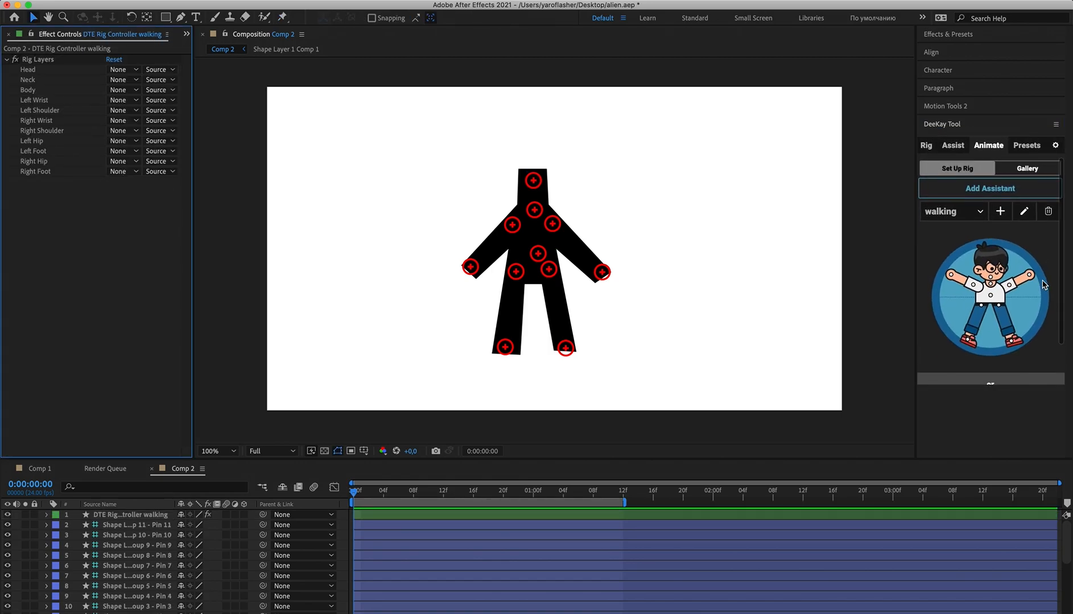
click(511, 272)
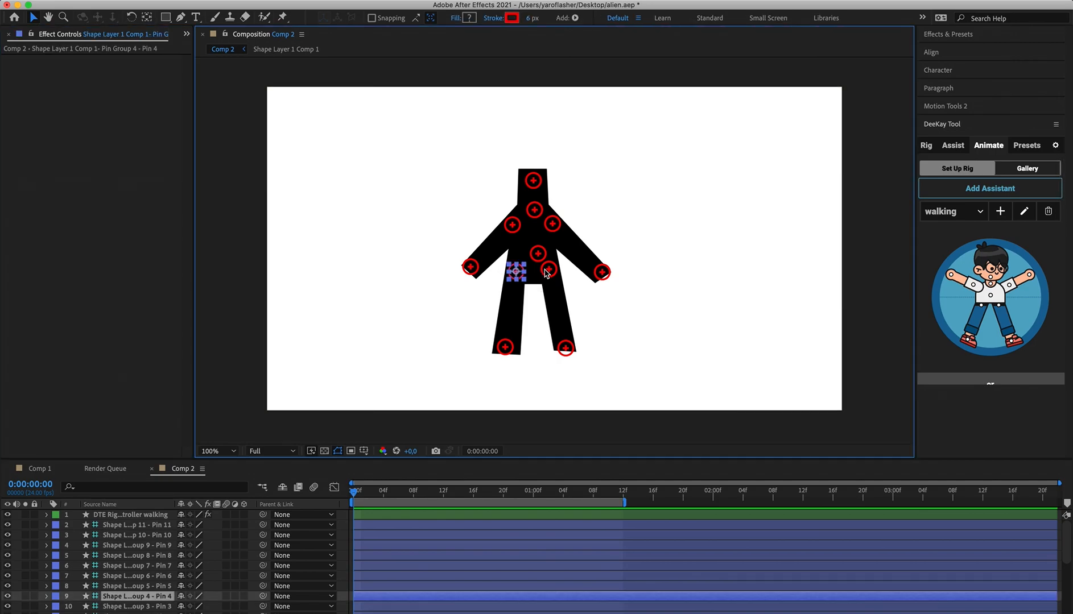
shift+click(549, 269)
shift+click(568, 350)
shift+click(508, 348)
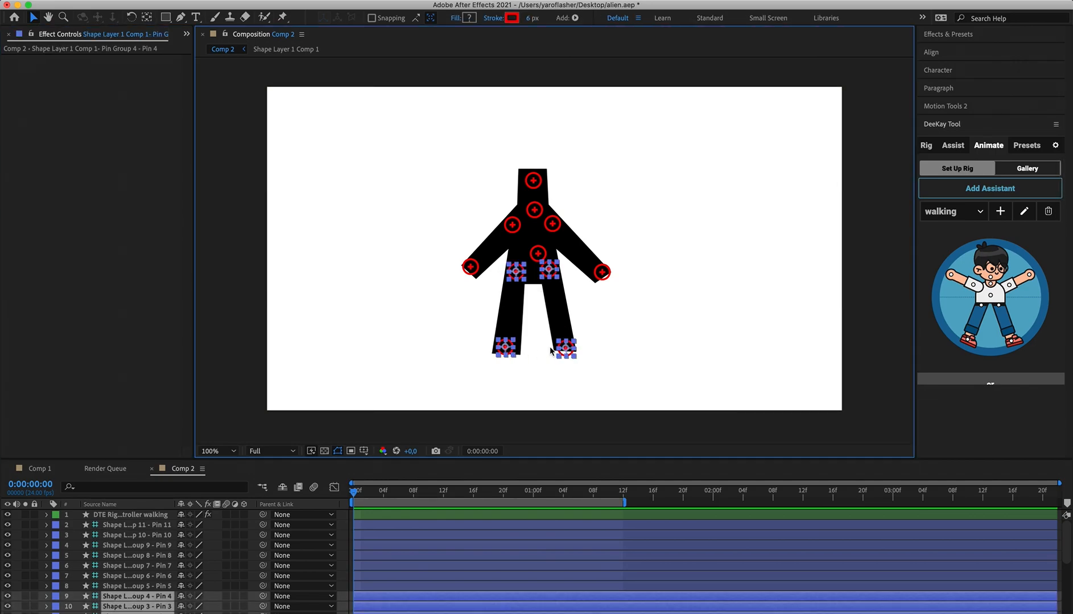
click(1023, 321)
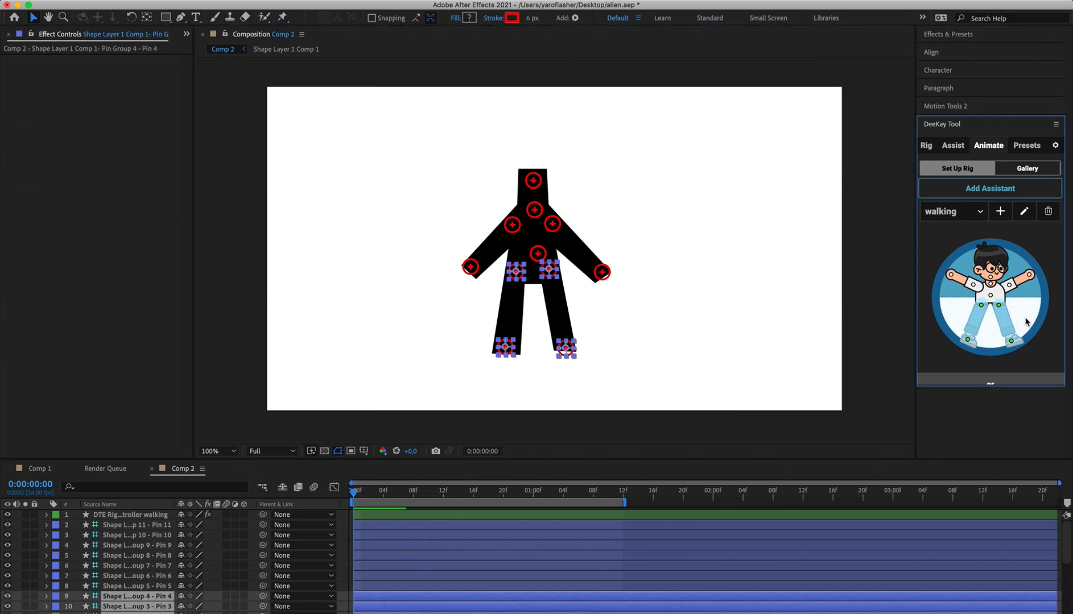
Assign the shoulder and wrist pin controllers of both arms to the matching arm areas of the walking rig.
click(554, 225)
shift+click(601, 270)
click(996, 282)
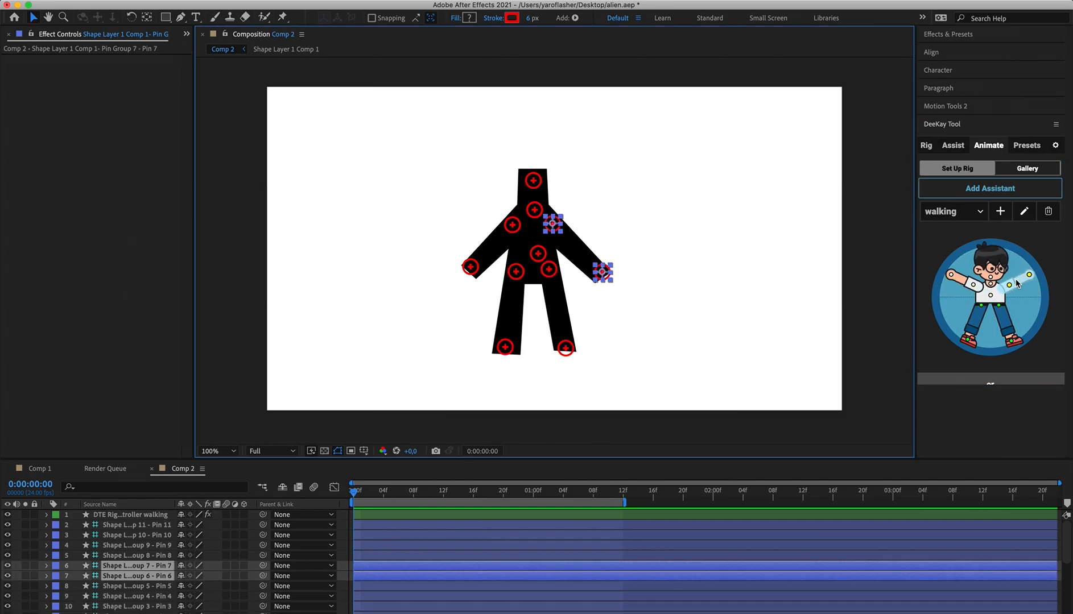
click(512, 225)
shift+click(469, 266)
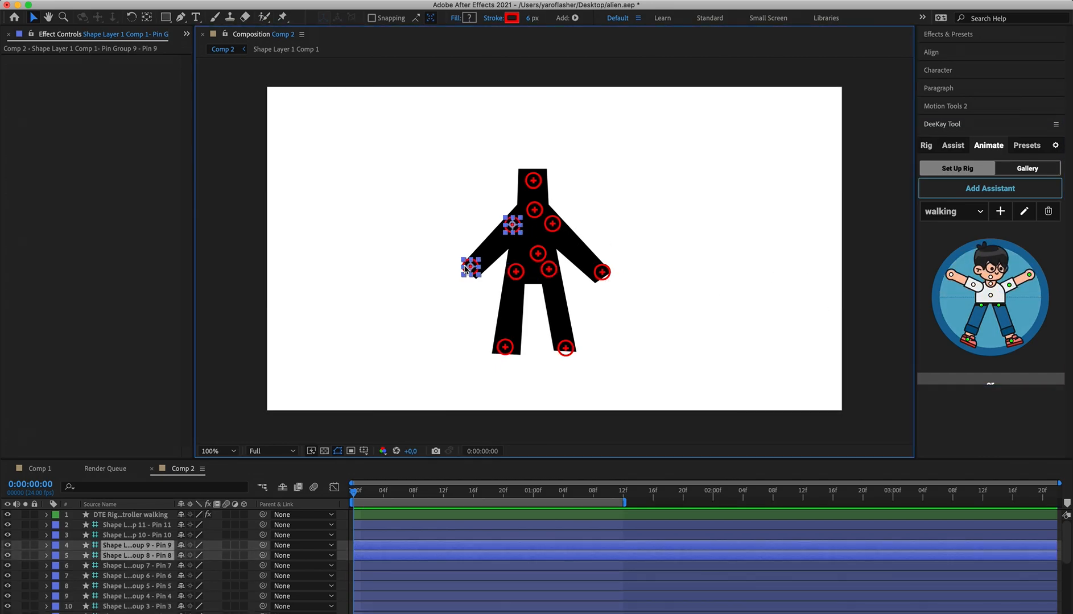
click(964, 279)
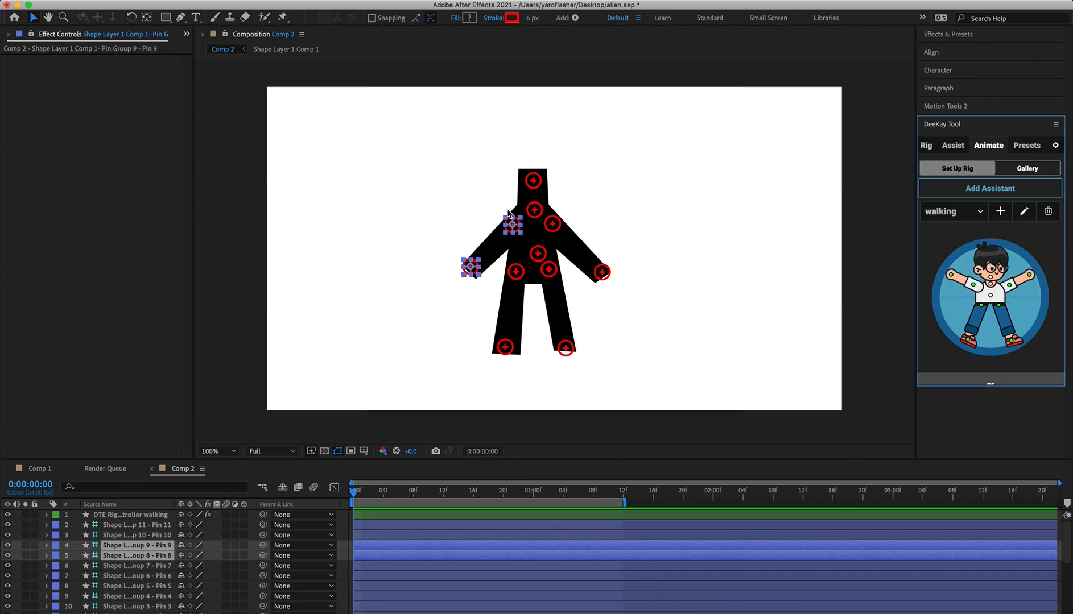
Assign the body, neck and head pin controllers to the torso area of the walking rig.
click(538, 253)
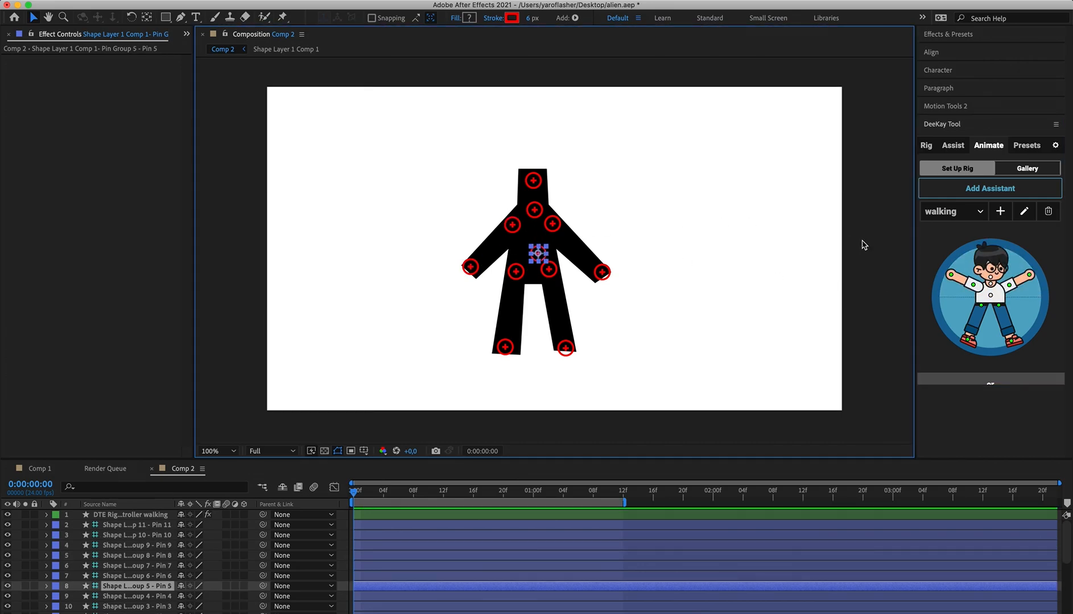
shift+click(535, 211)
shift+click(533, 183)
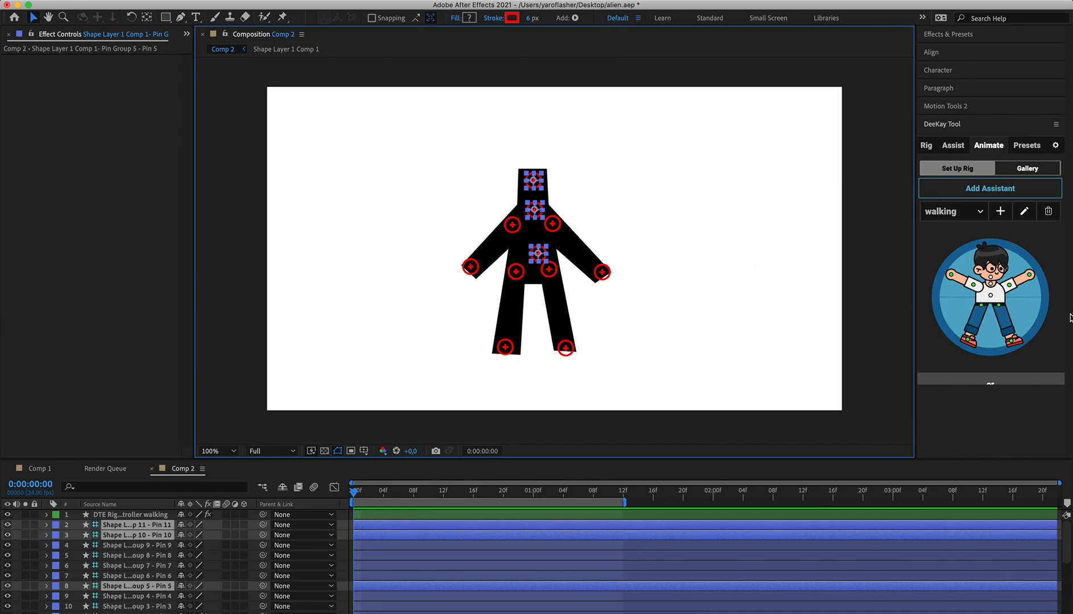
click(996, 258)
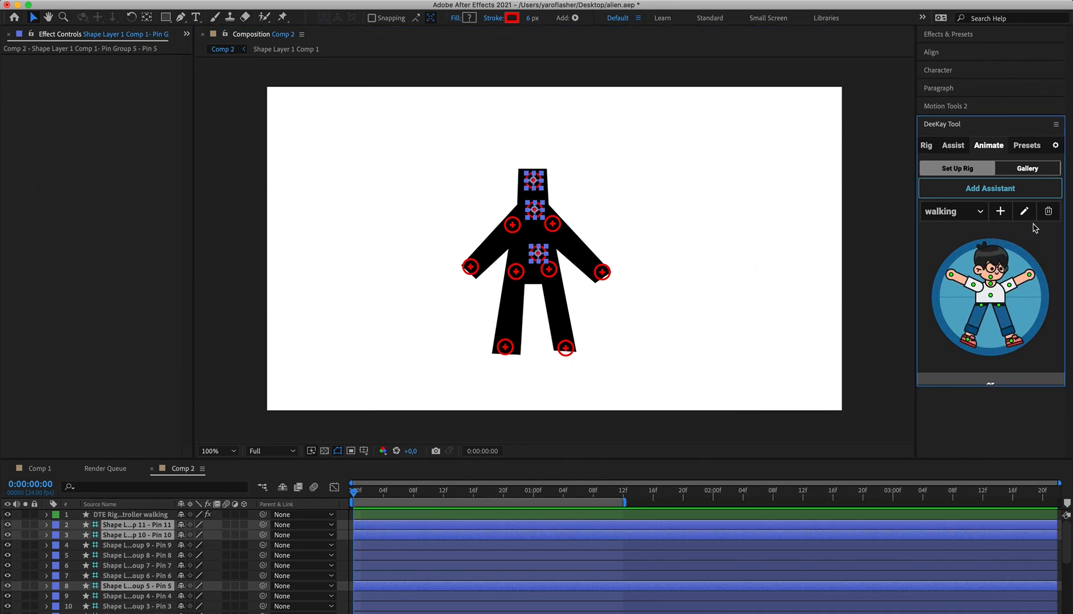
Apply the Basic Walk animation from the gallery to the walking rig controller layer.
scroll(1031, 247, up, 2)
click(1034, 203)
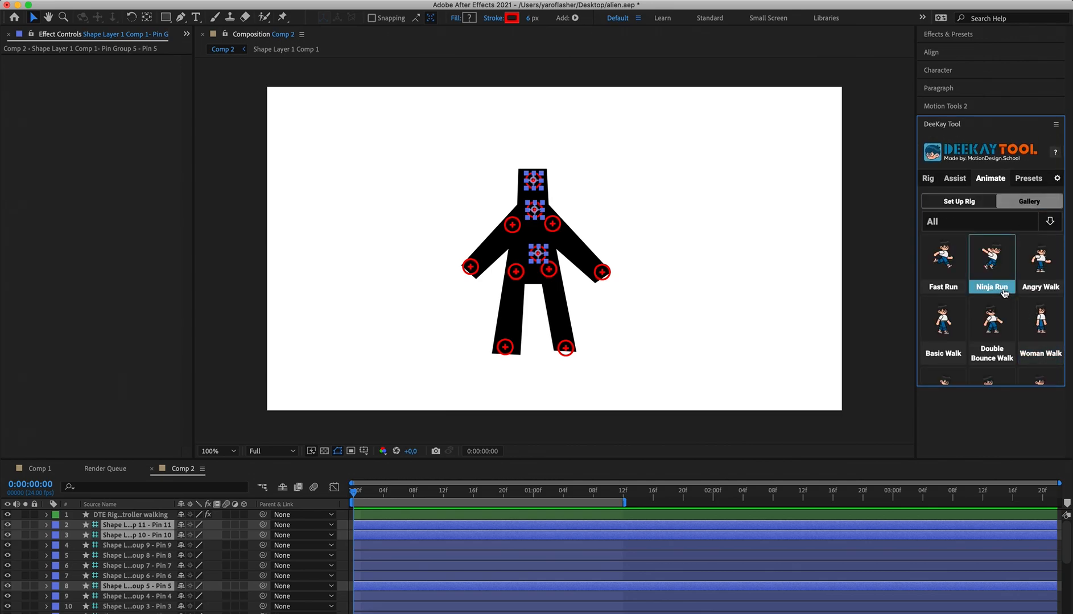
scroll(979, 274, down, 2)
scroll(978, 274, down, 1)
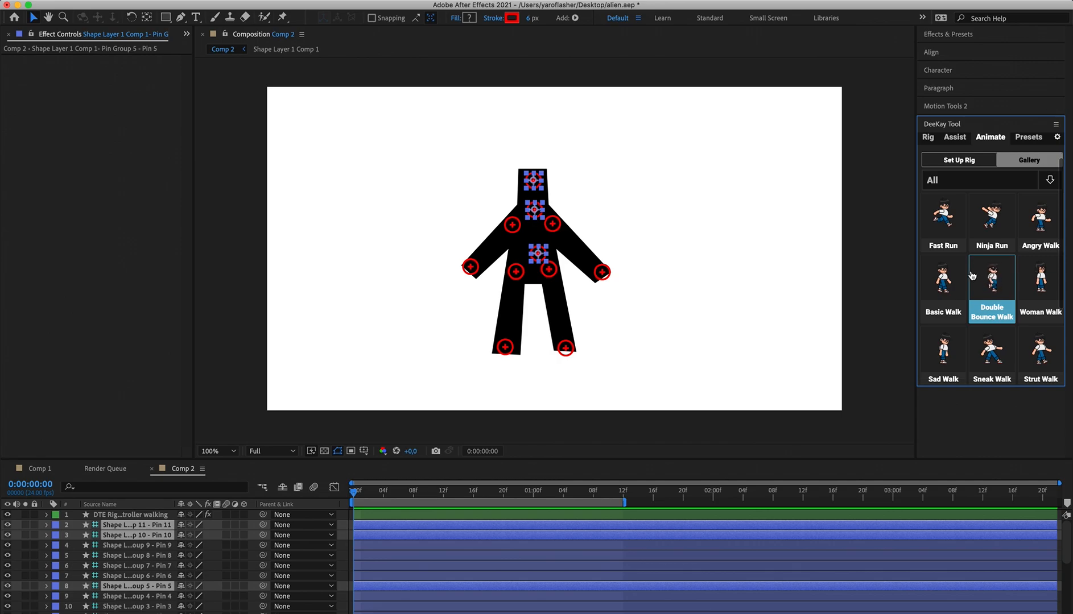
click(121, 514)
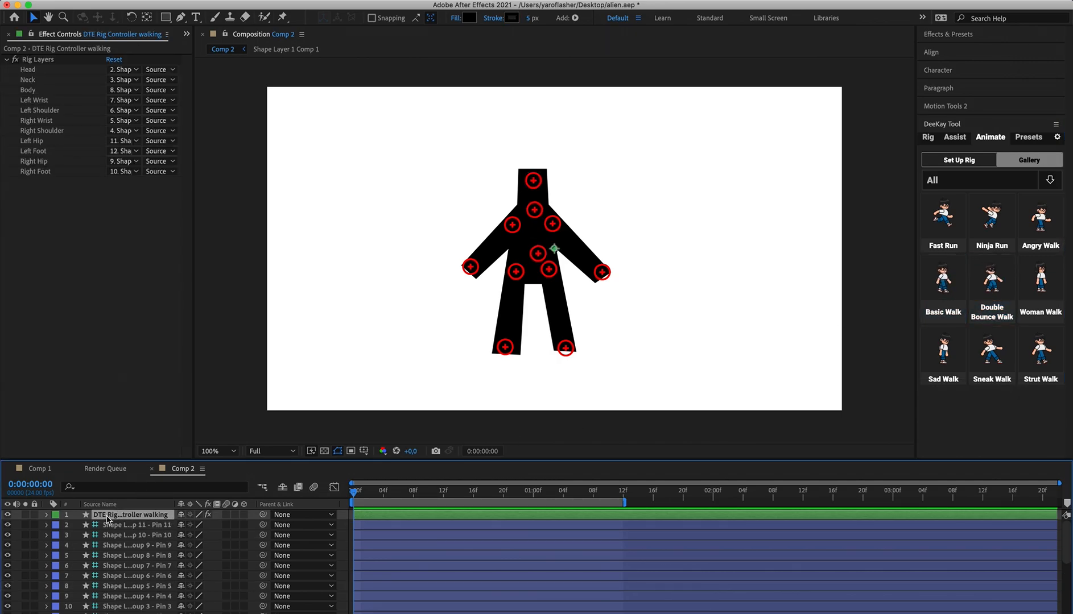
click(943, 284)
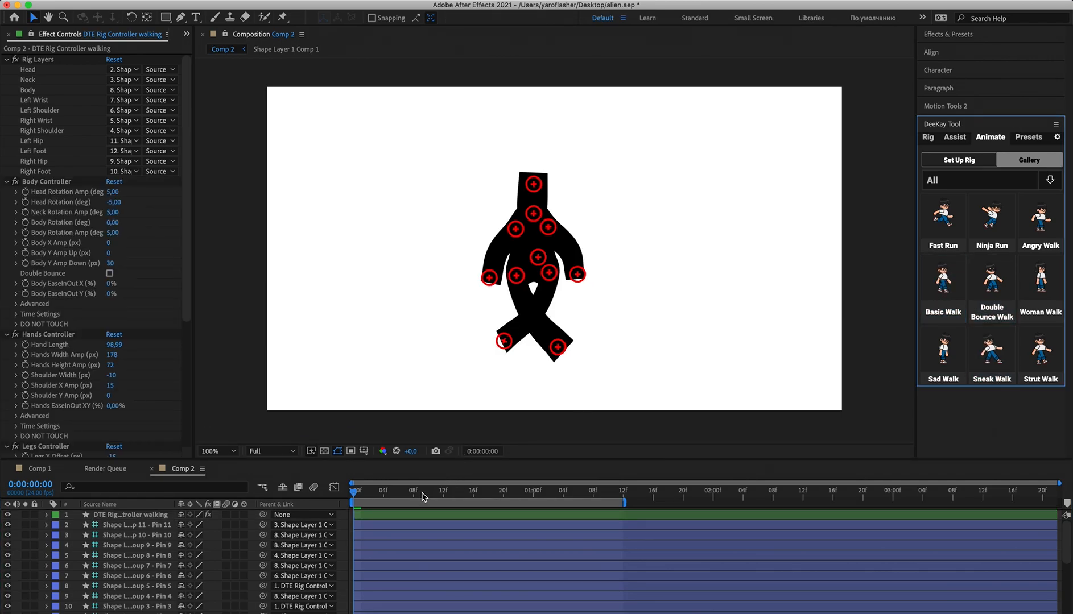
Preview the walk and extend the work area to the end of the composition.
key(space)
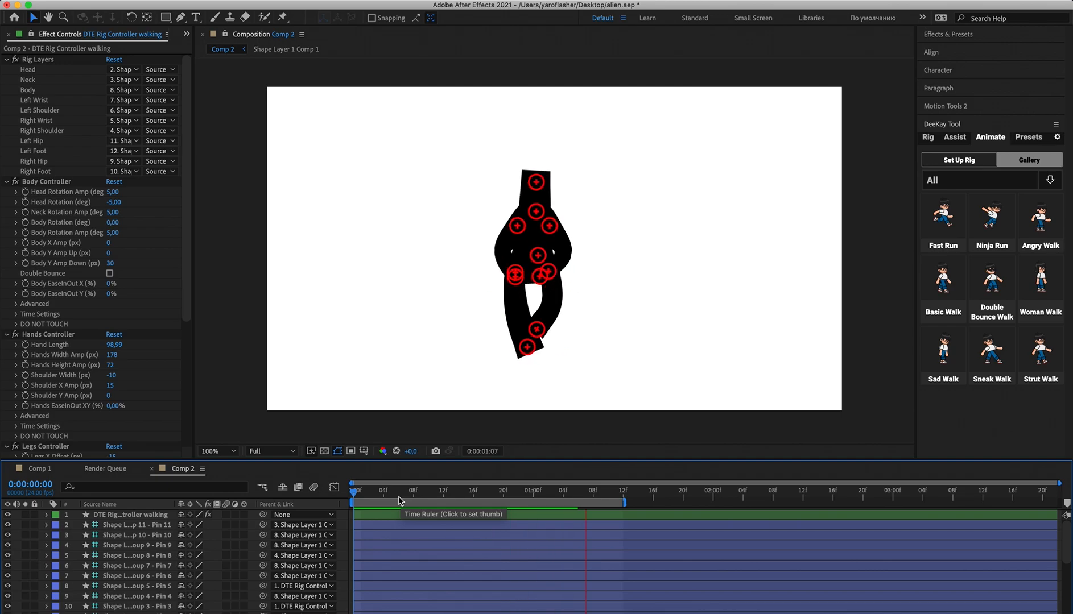
key(space)
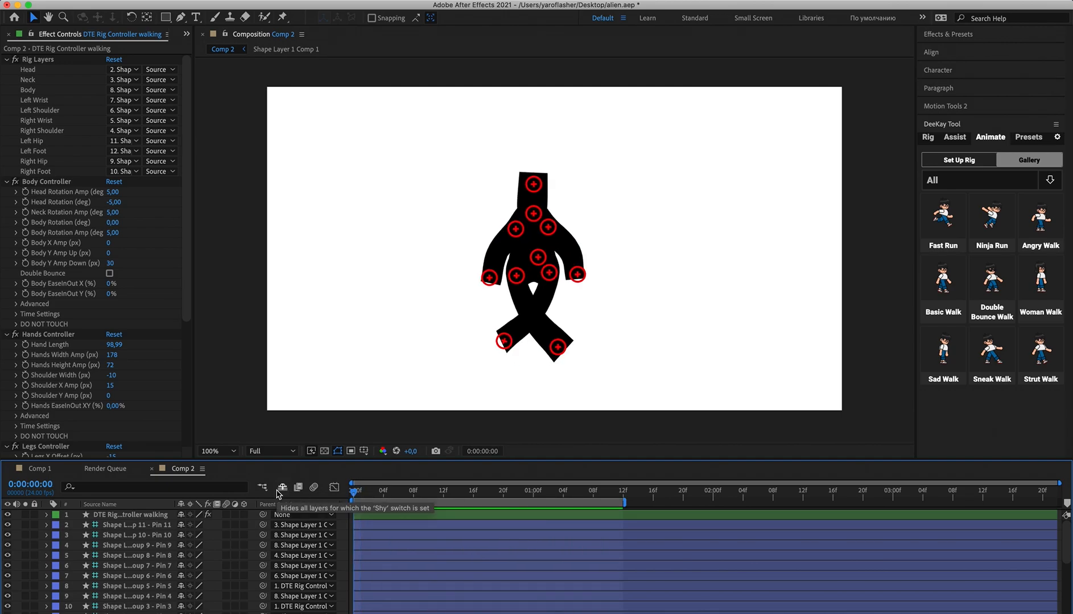
drag(624, 502, 1059, 502)
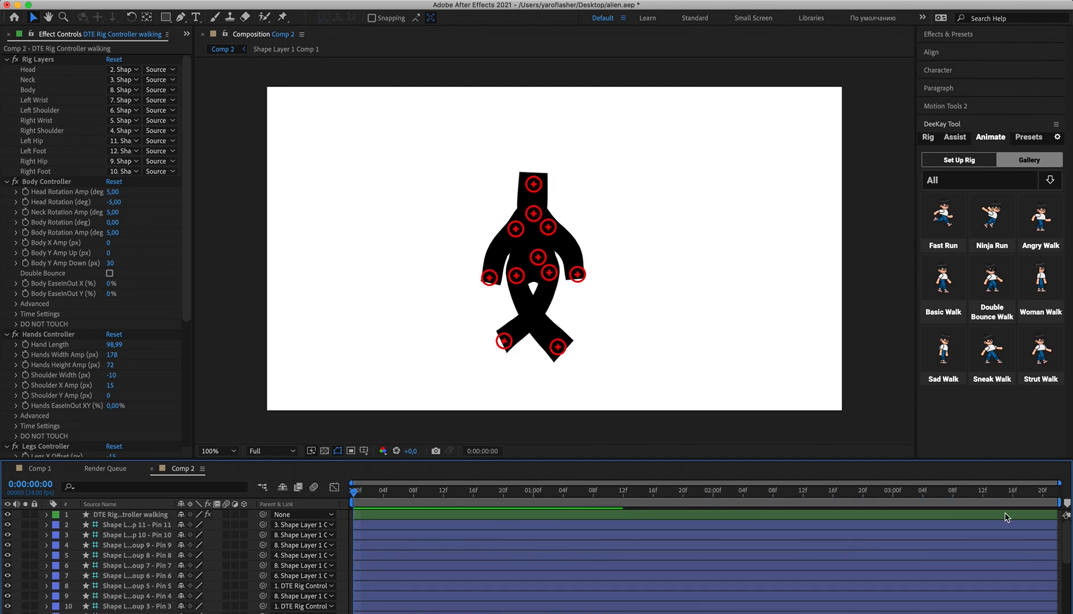
key(space)
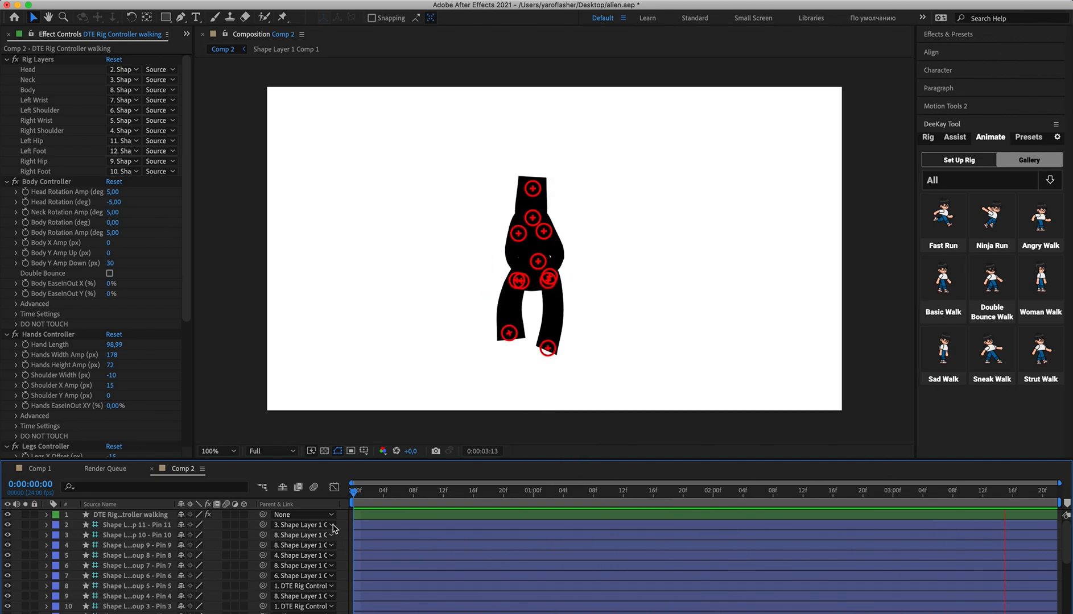
key(space)
Set Legs X Phase Offset to 0 in the Legs Controller's advanced settings and preview the walk.
scroll(126, 285, down, 5)
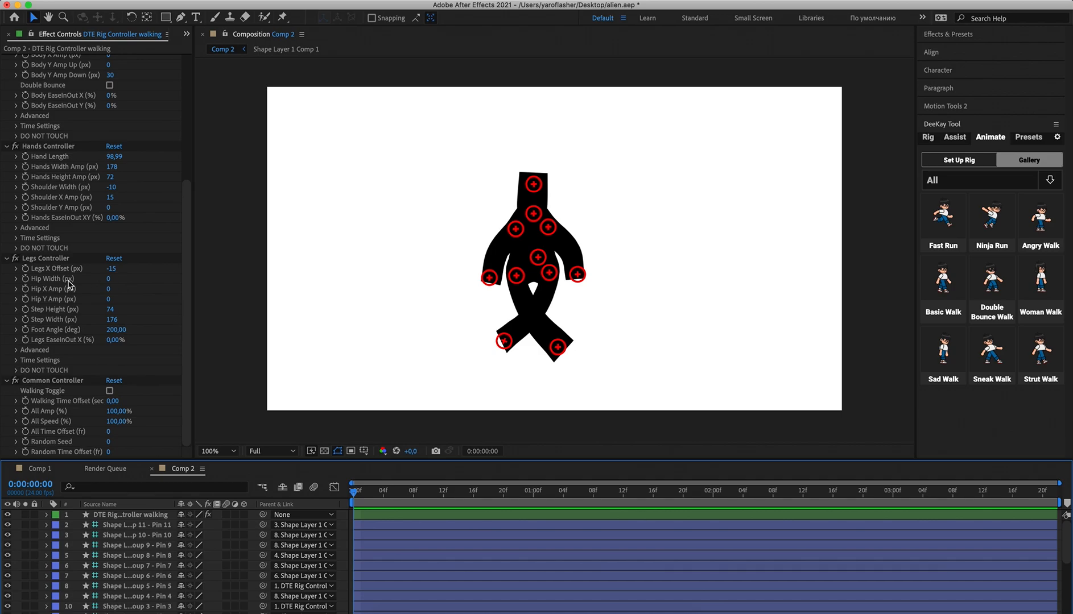
click(16, 350)
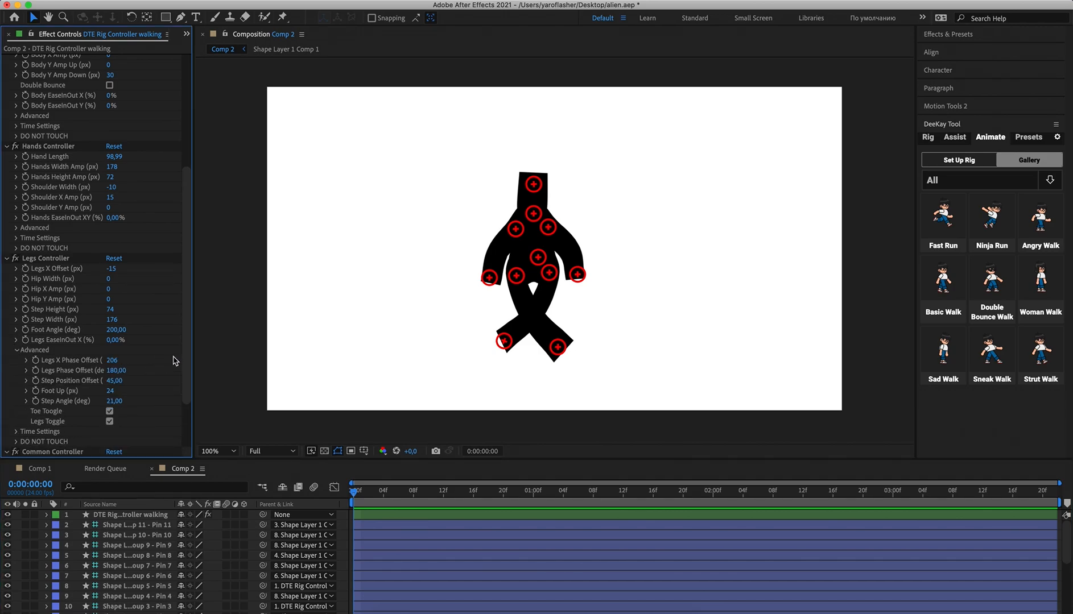
scroll(175, 361, down, 2)
drag(113, 325, 37, 329)
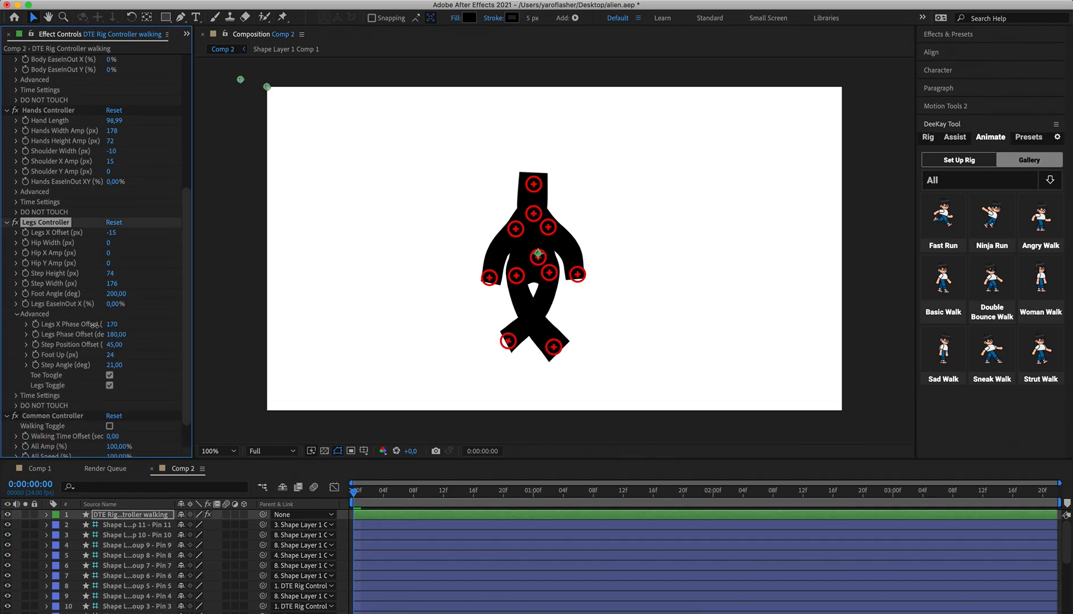
click(111, 325)
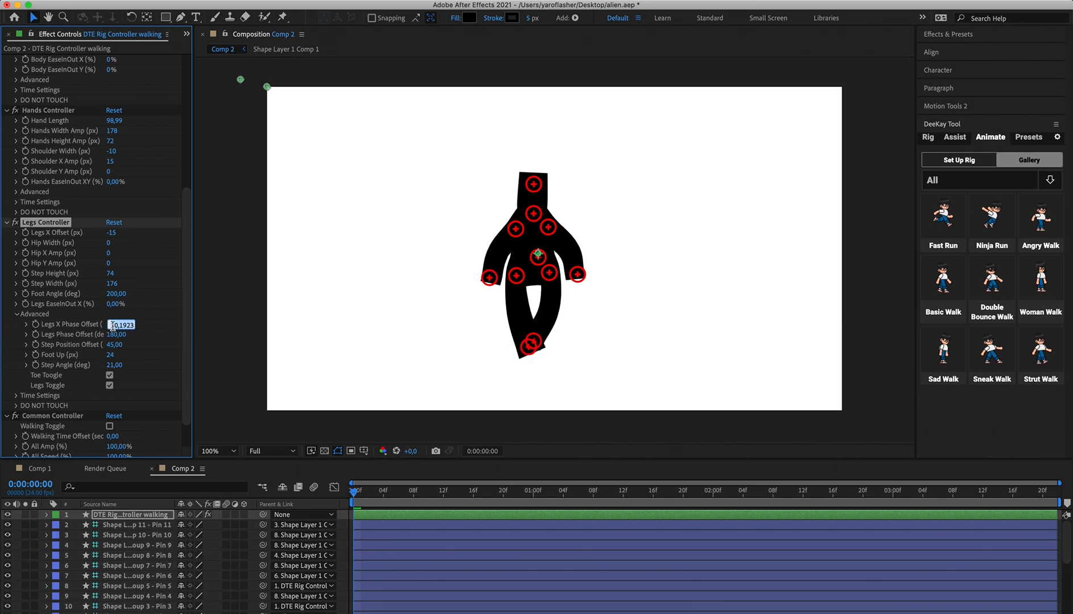
text(0)
key(Return)
key(space)
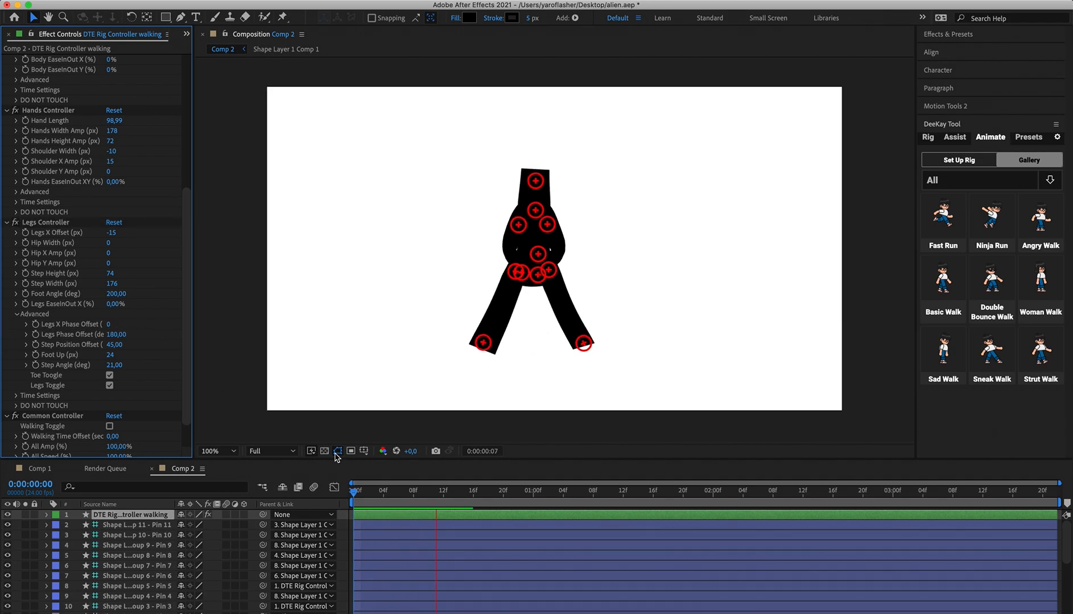
Raise Legs X Phase Offset to 145 while viewing the legs at frame 10, and preview the walk.
drag(571, 502, 428, 507)
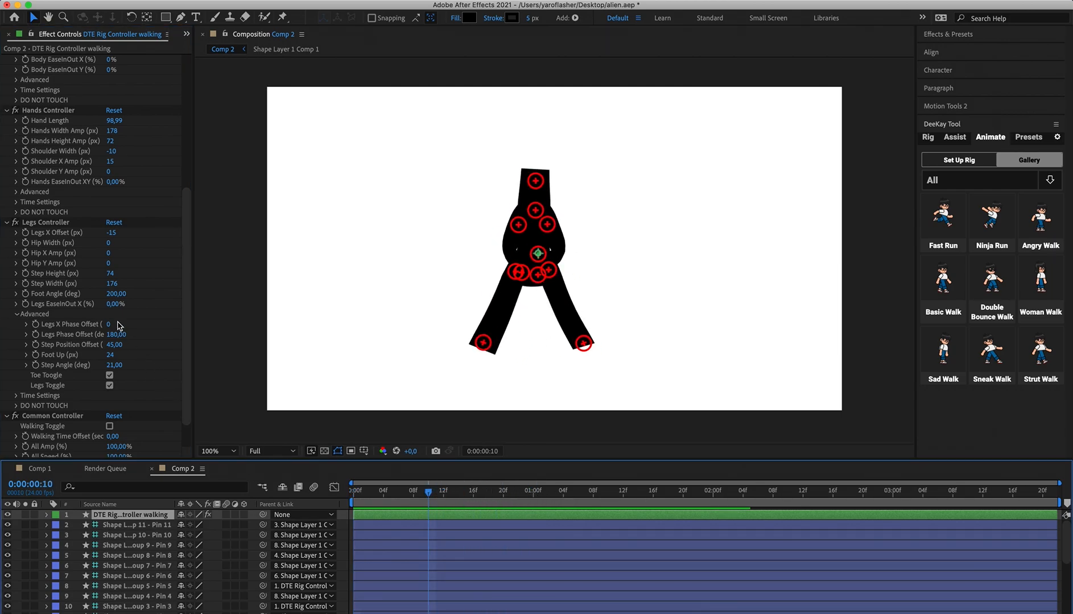
drag(108, 328, 184, 317)
key(space)
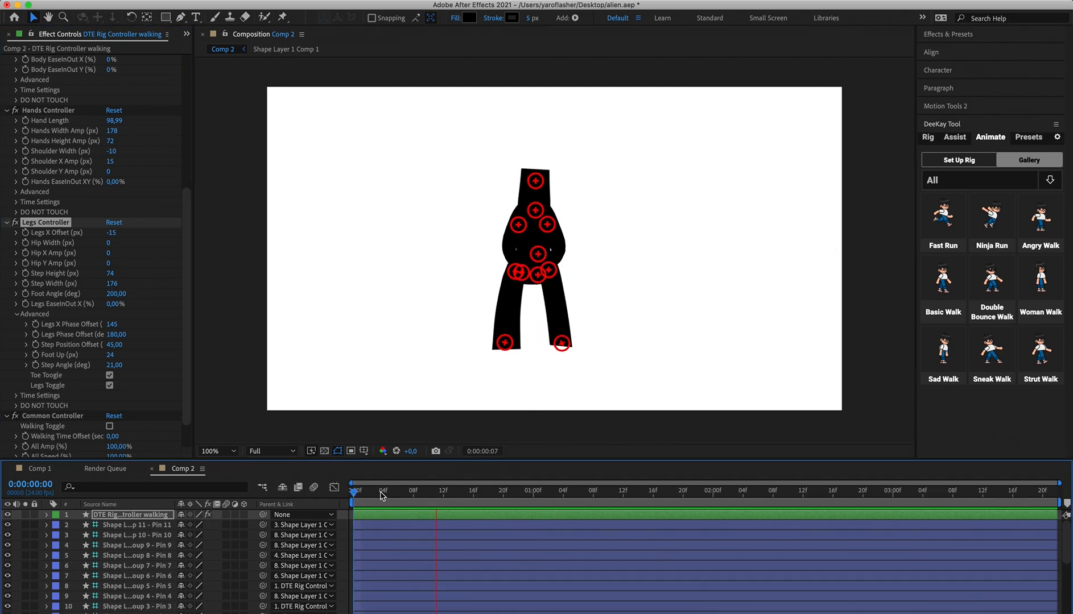
key(space)
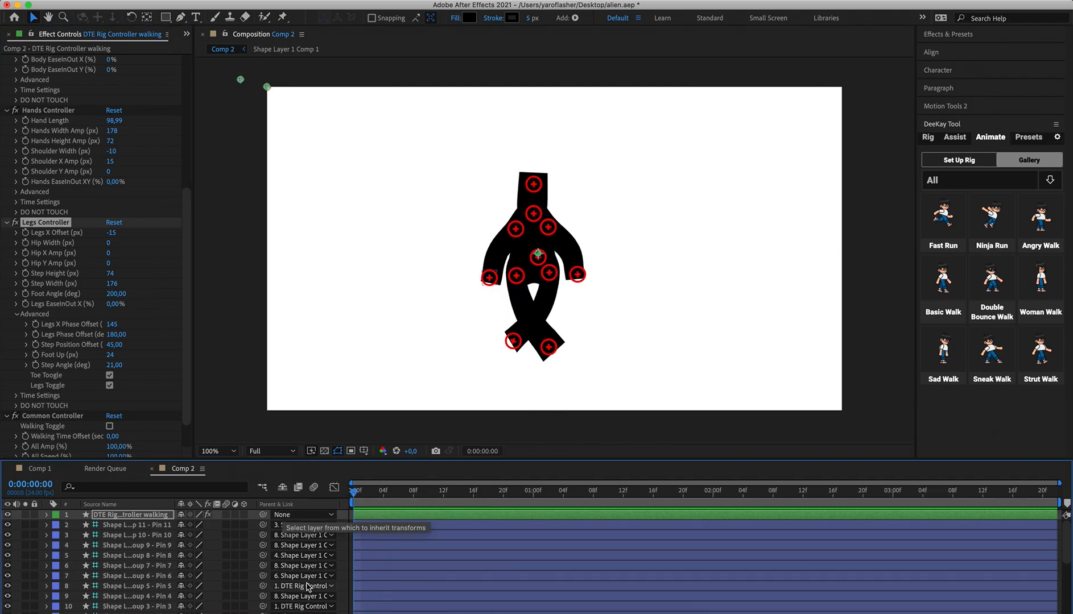
Delete every layer in the composition.
click(403, 545)
key(super+a)
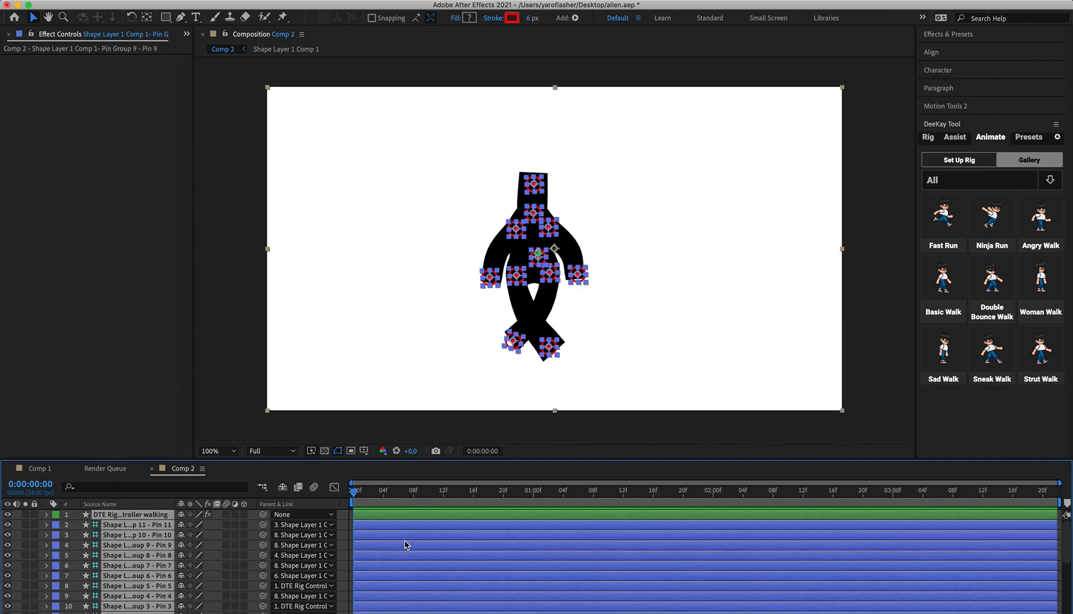
key(Delete)
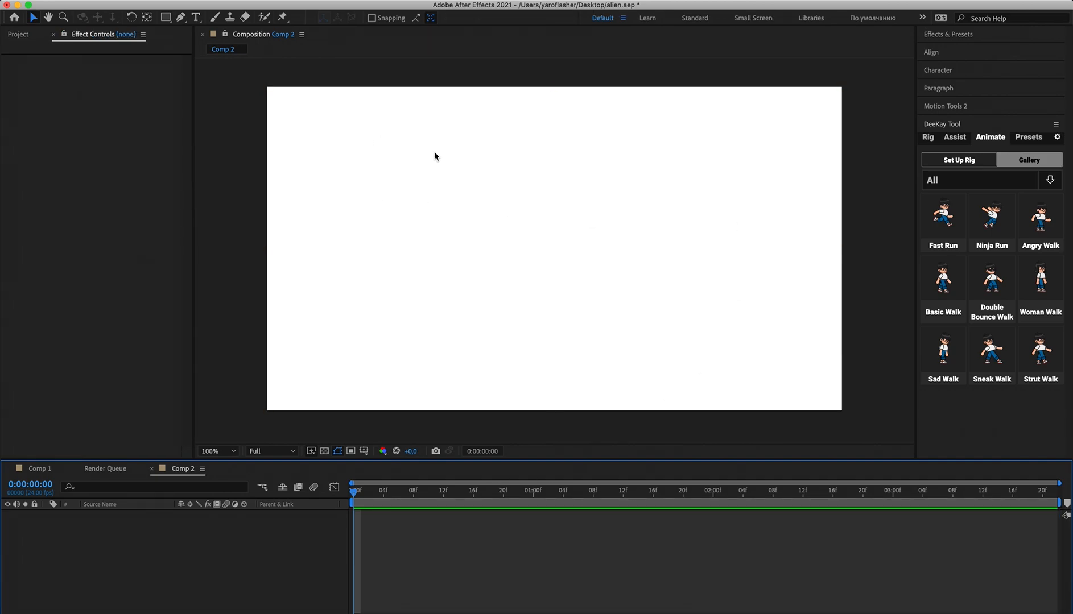
Look through the gallery's run and walk presets, including double-strut, and undo the deletion of all layers.
scroll(991, 296, down, 3)
scroll(991, 296, up, 5)
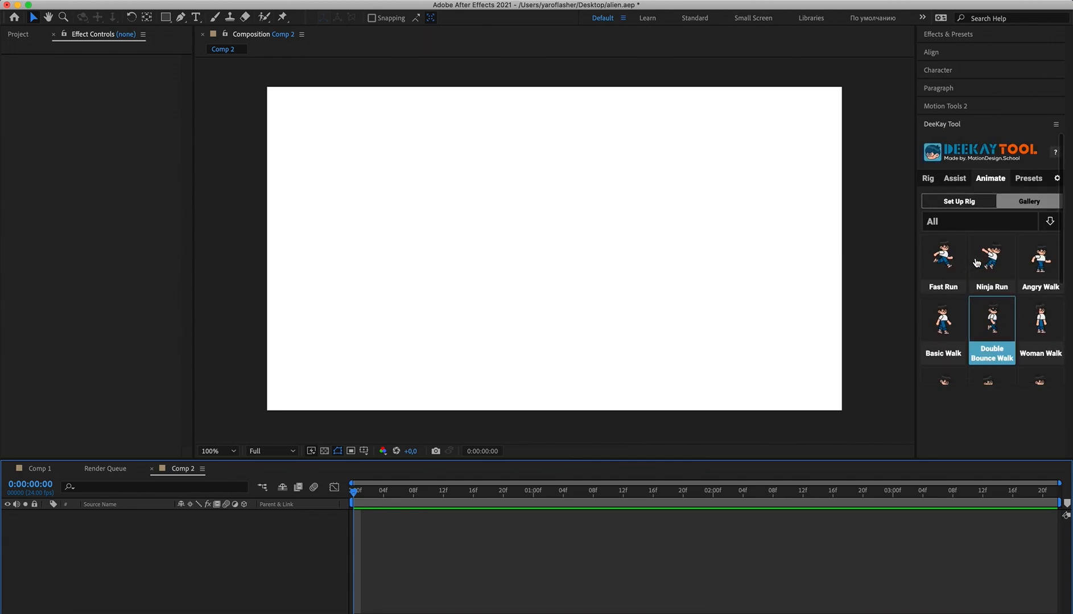
scroll(1008, 238, down, 1)
scroll(1008, 238, up, 1)
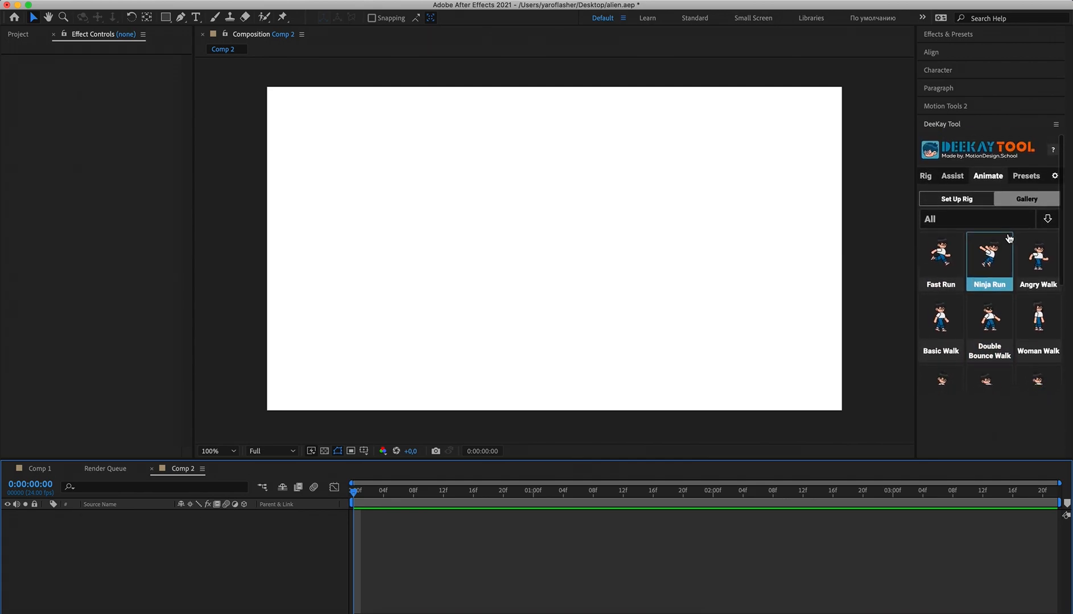
scroll(1008, 239, down, 3)
scroll(1008, 250, up, 4)
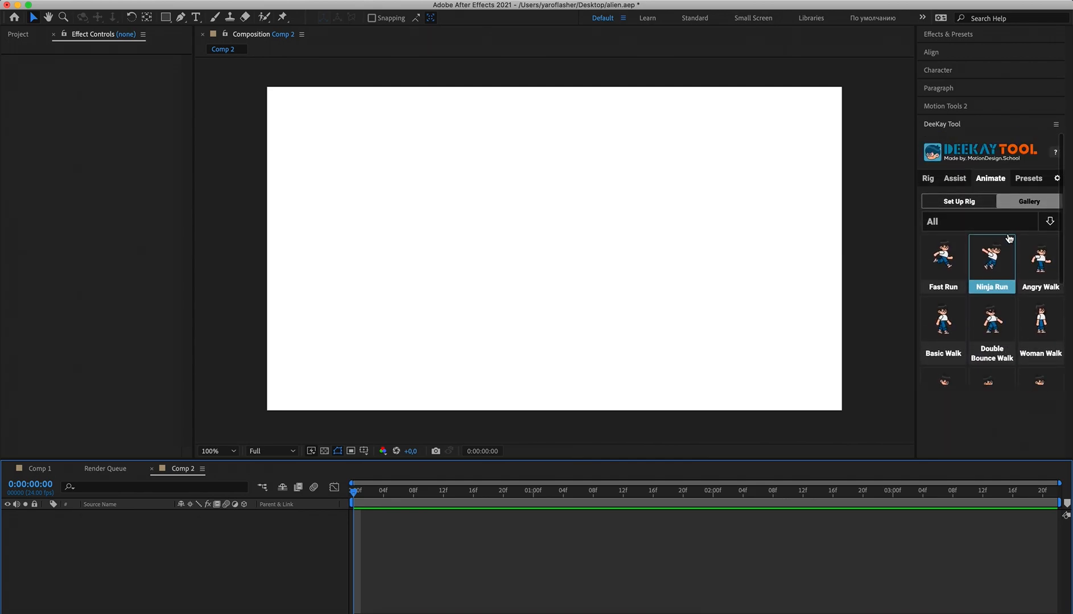
scroll(1010, 265, down, 4)
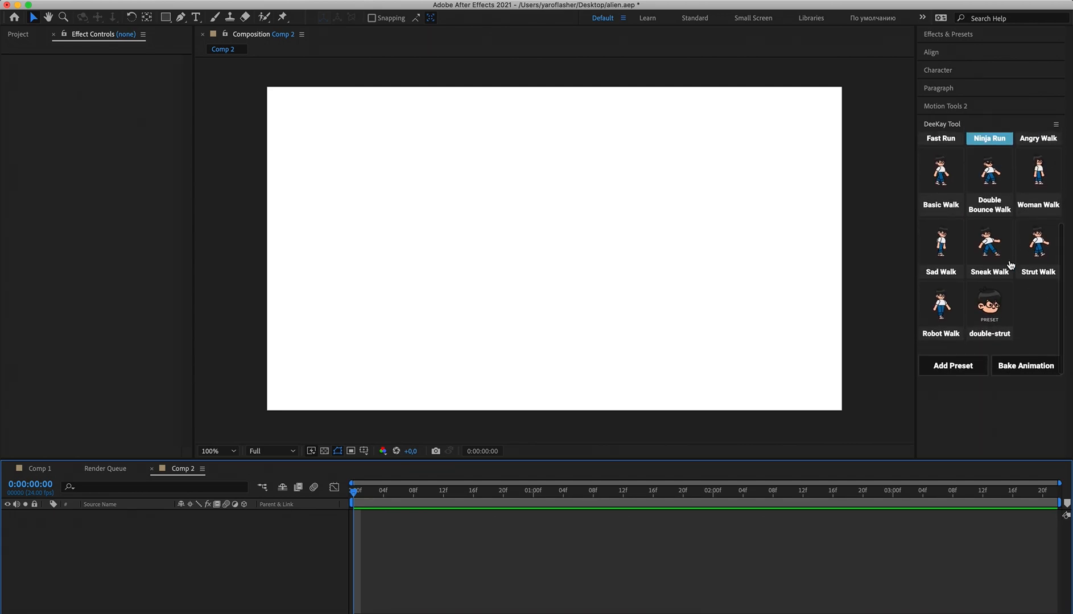
click(989, 310)
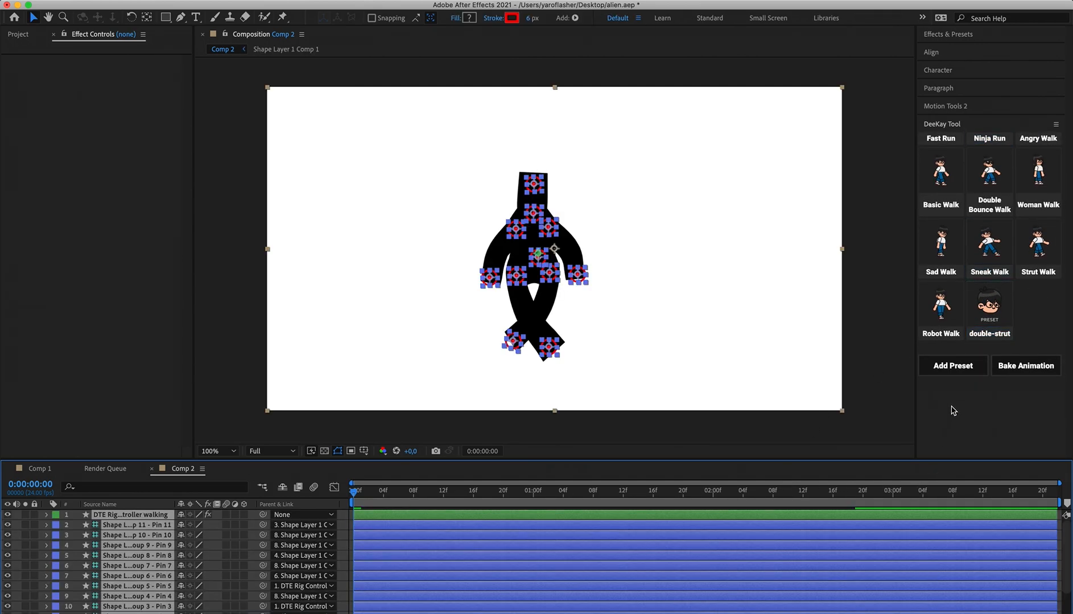
Shorten the composition's duration to 0:00:02:22.
drag(413, 493, 715, 499)
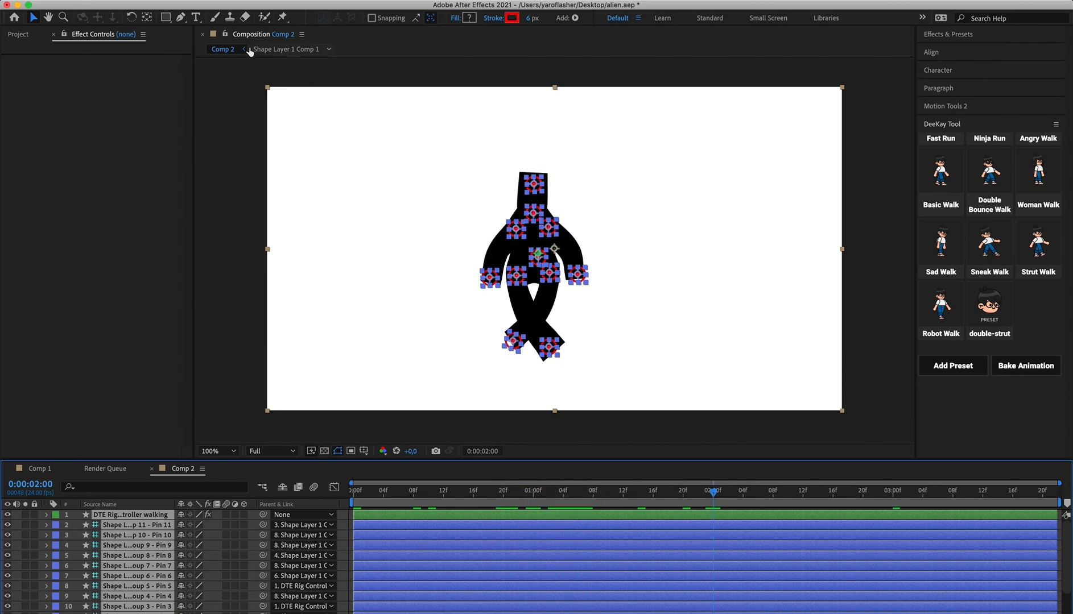
click(159, 0)
click(171, 24)
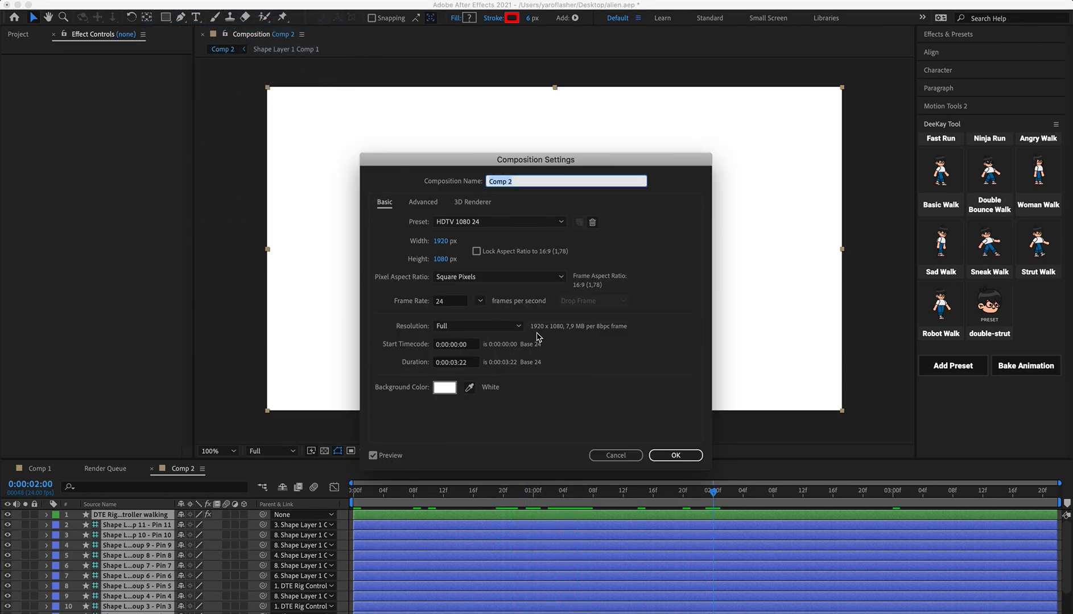
click(458, 364)
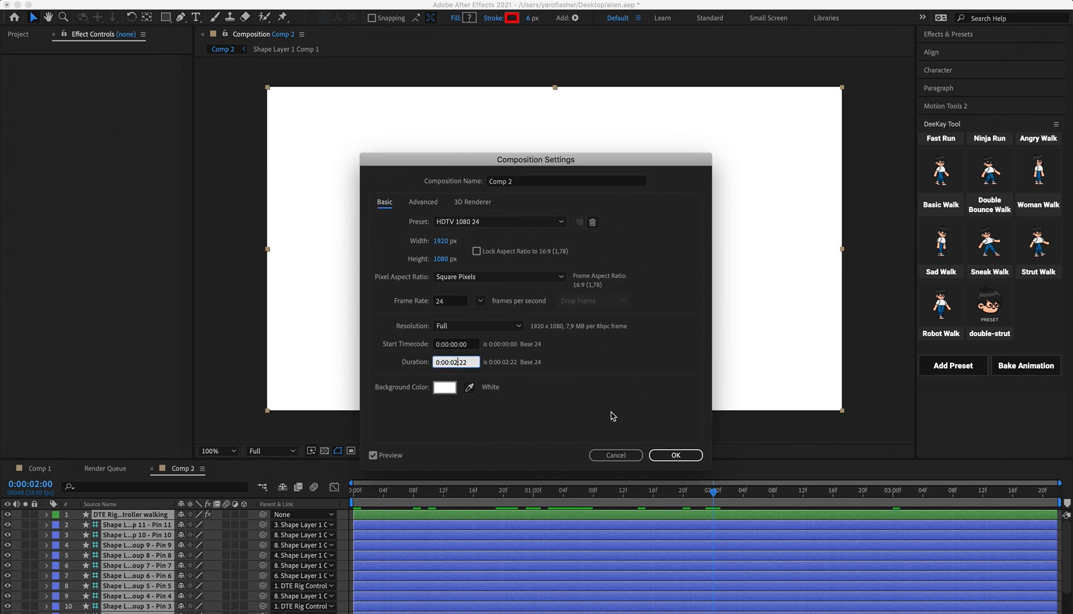
click(675, 455)
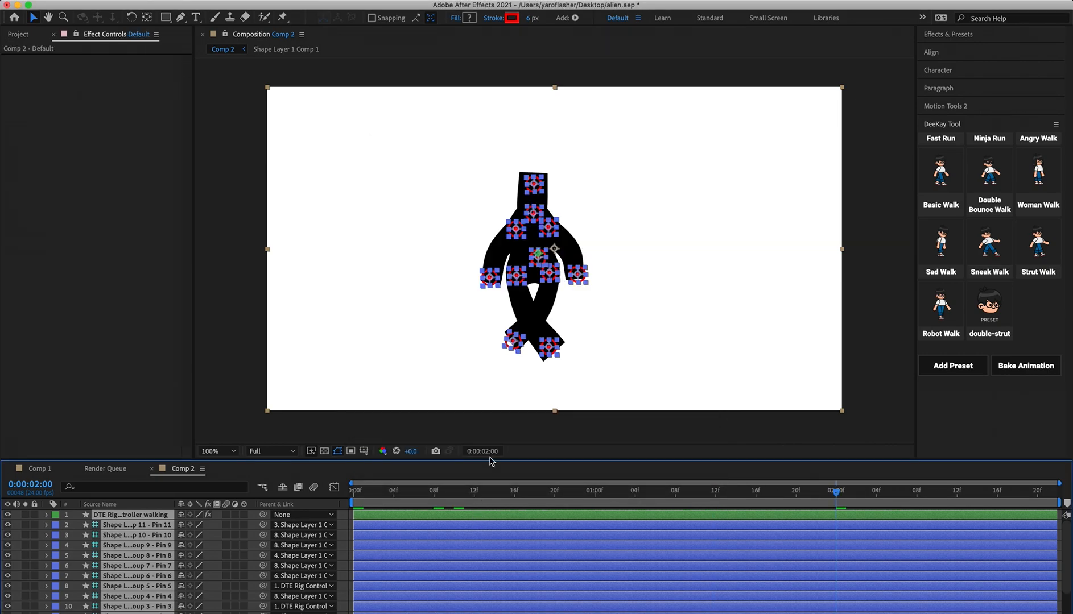
Bake the animation of the walking rig controller.
click(509, 432)
click(456, 519)
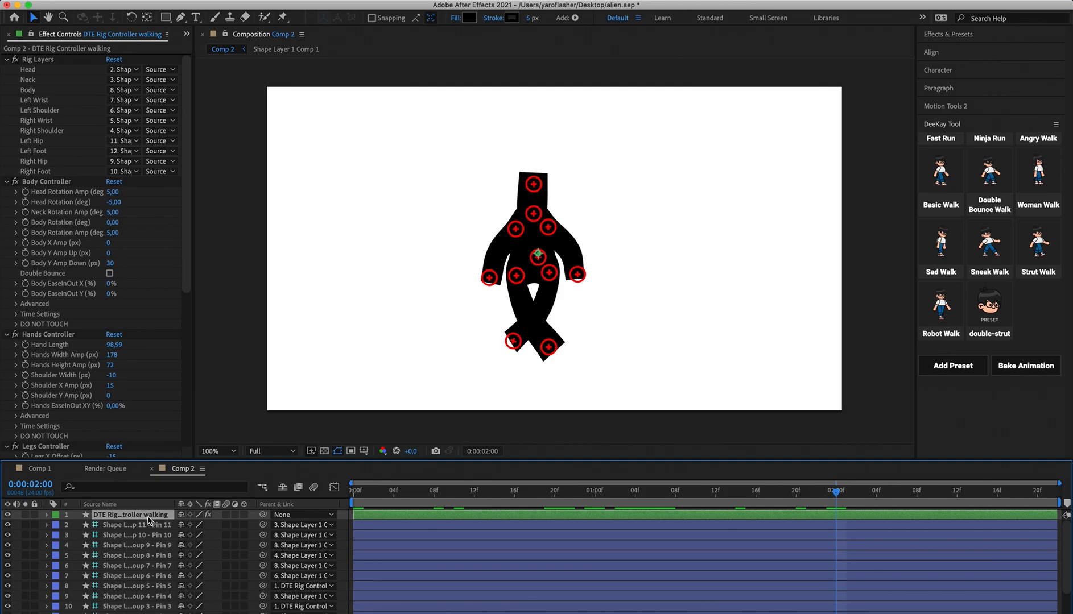
click(1032, 366)
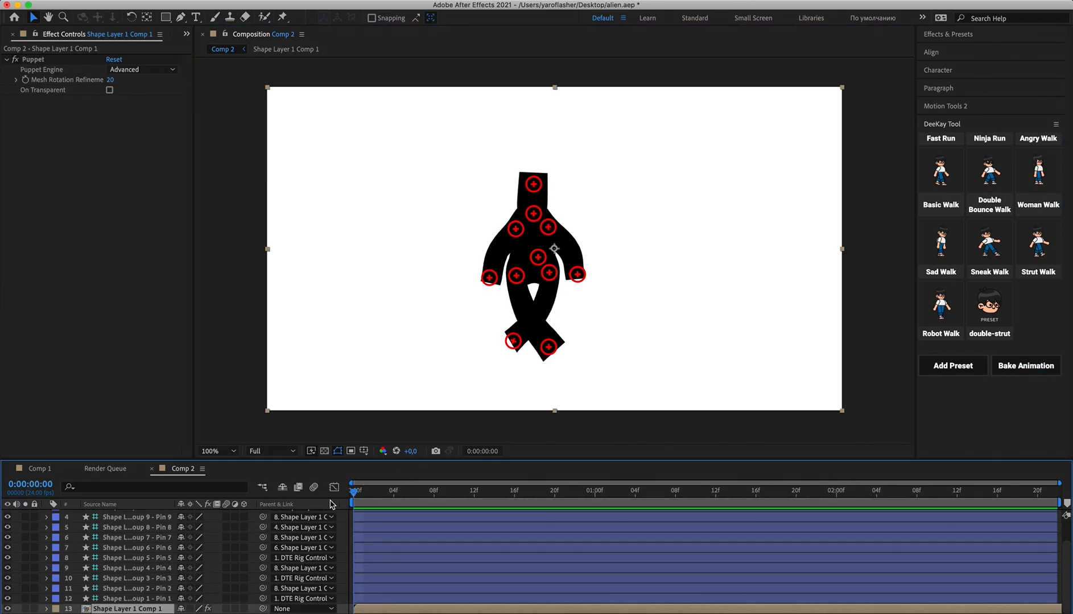
Reveal the baked keyframes on all the pin layers, from Pin 11 down to Pin 1.
scroll(161, 530, up, 3)
scroll(149, 563, down, 3)
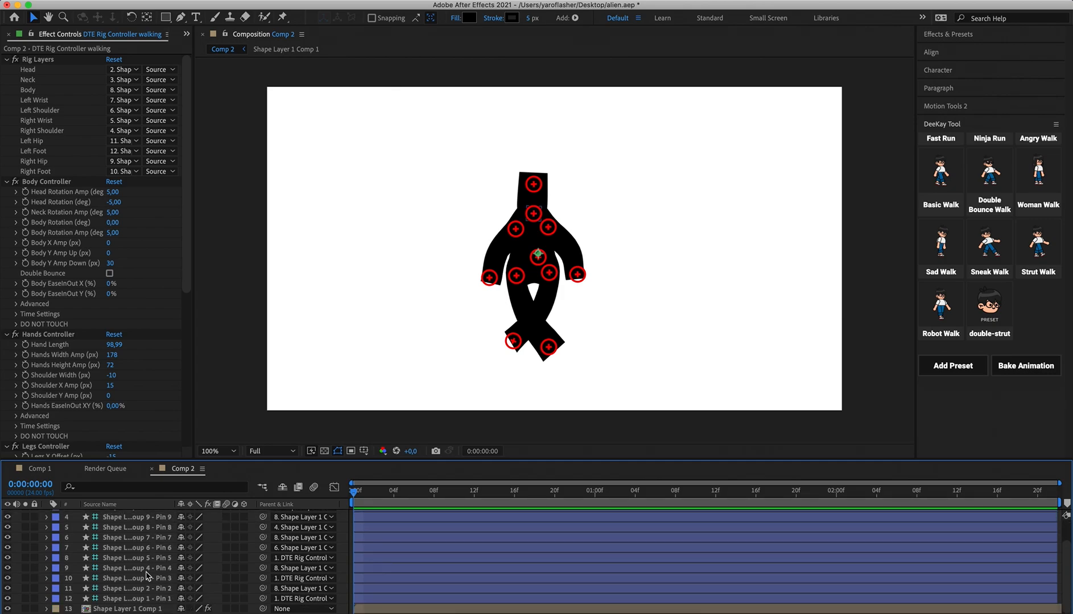
shift+click(136, 597)
key(u)
scroll(561, 534, up, 2)
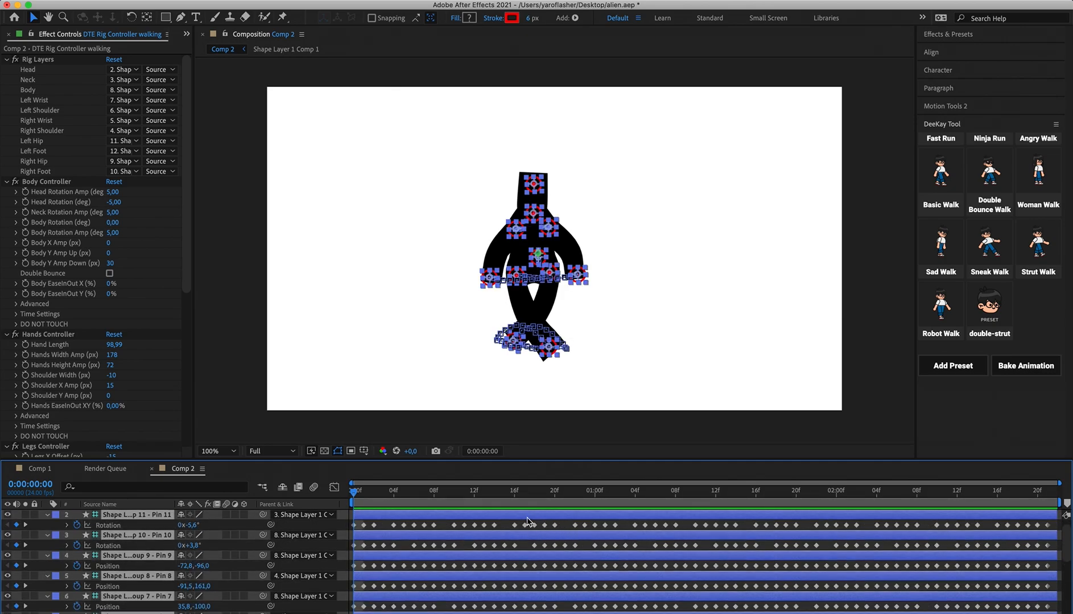
click(503, 523)
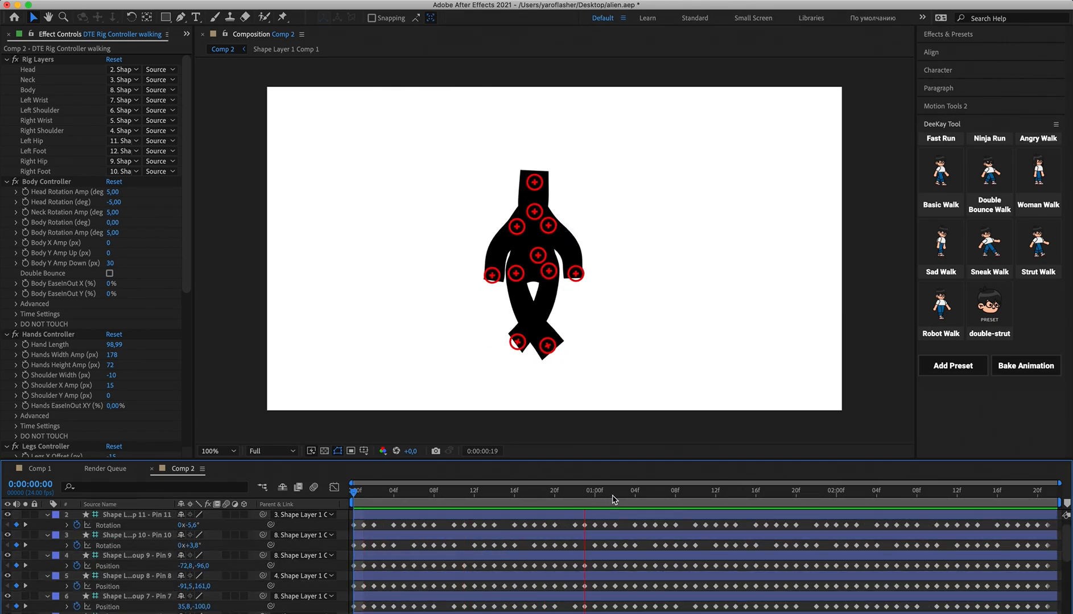
Examine the baked keyframes from 0:00:02:00 onward on the lower pin layers and preview the walk from the start.
drag(665, 491, 835, 514)
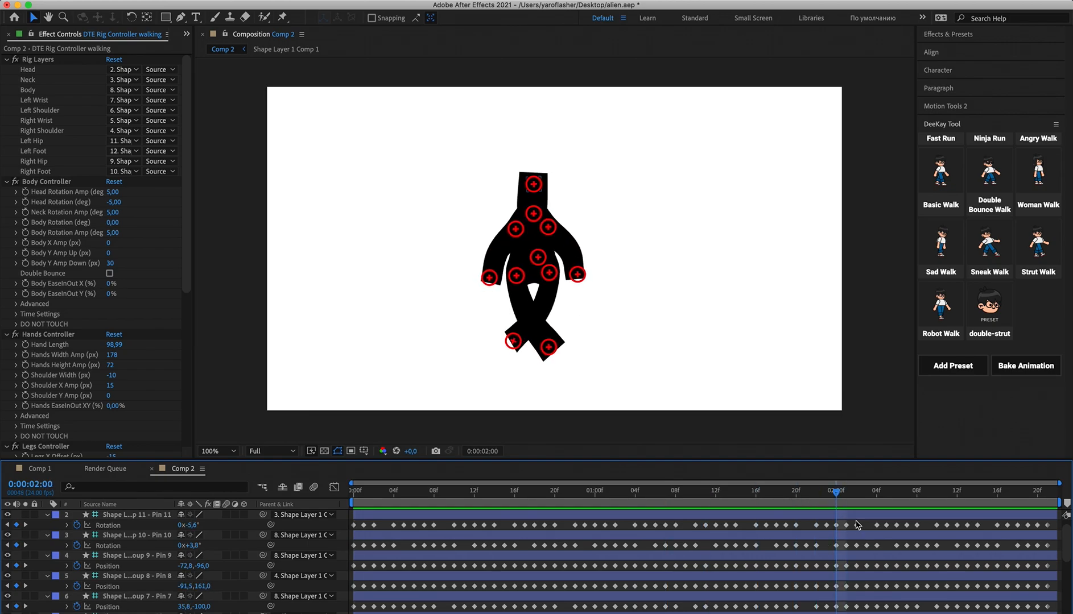
scroll(860, 529, down, 5)
drag(841, 603, 1030, 506)
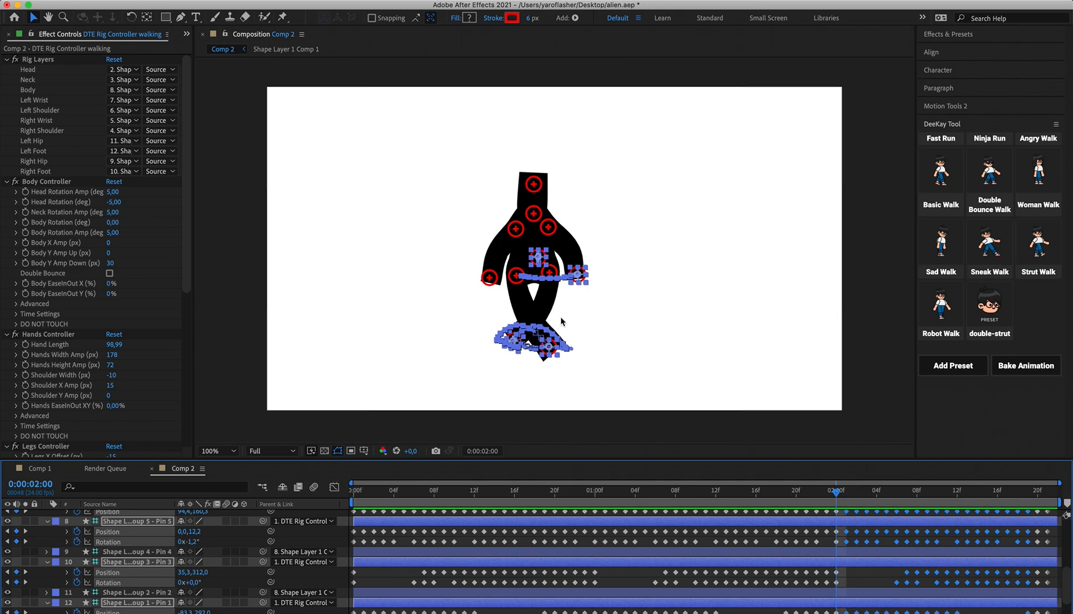
scroll(904, 534, up, 5)
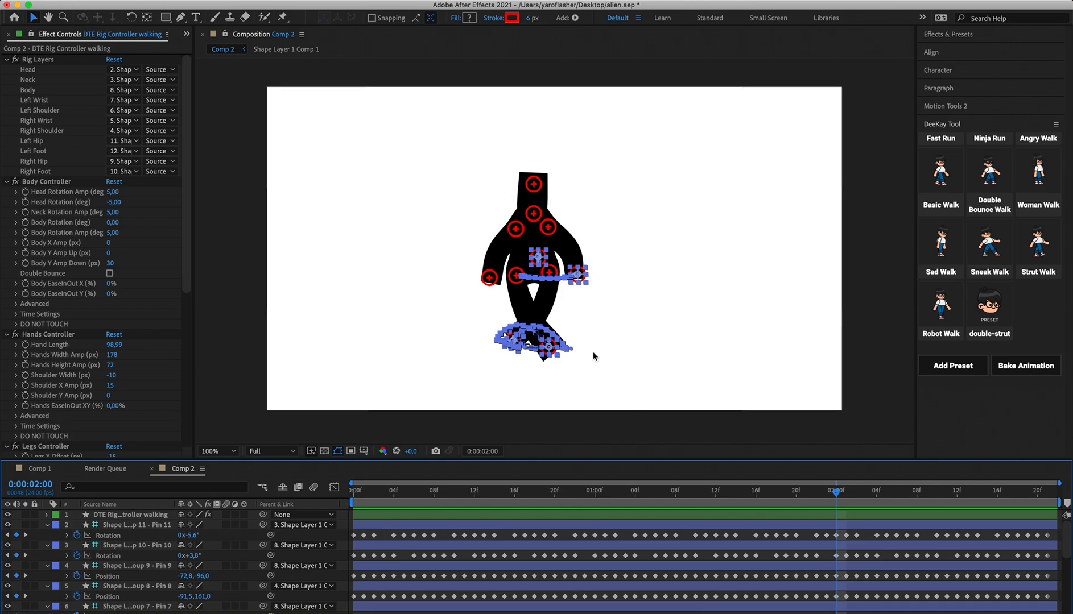
key(space)
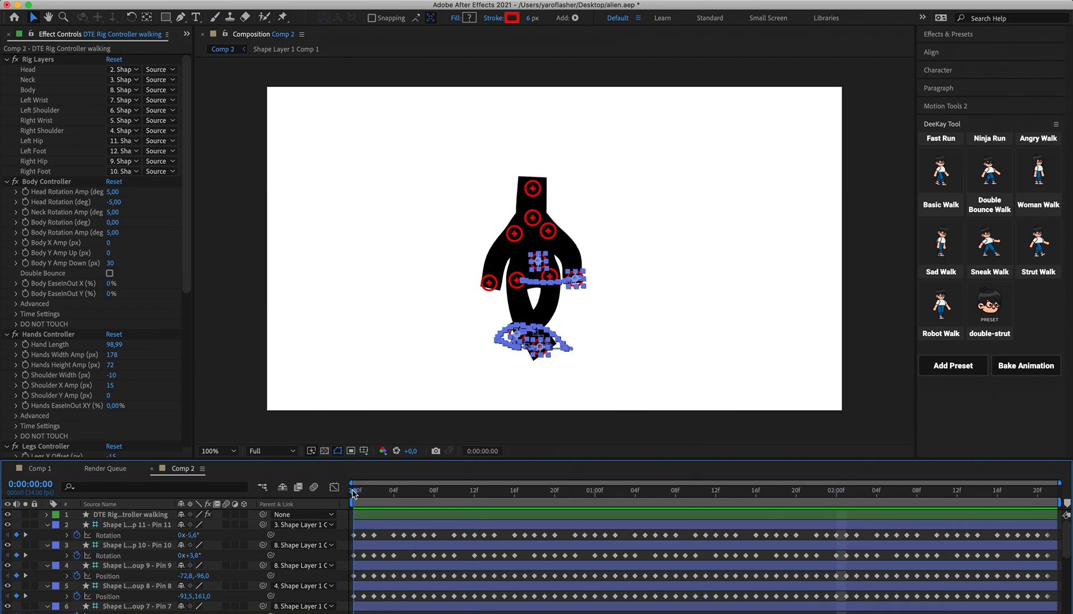
key(space)
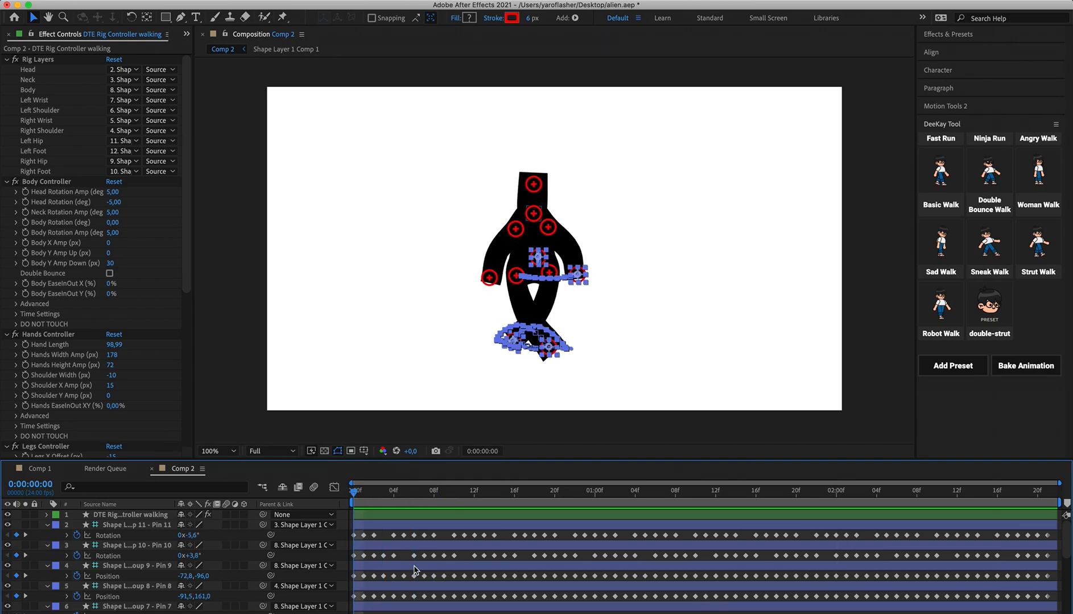
Delete every layer in the composition, including the walking rig controller.
click(434, 536)
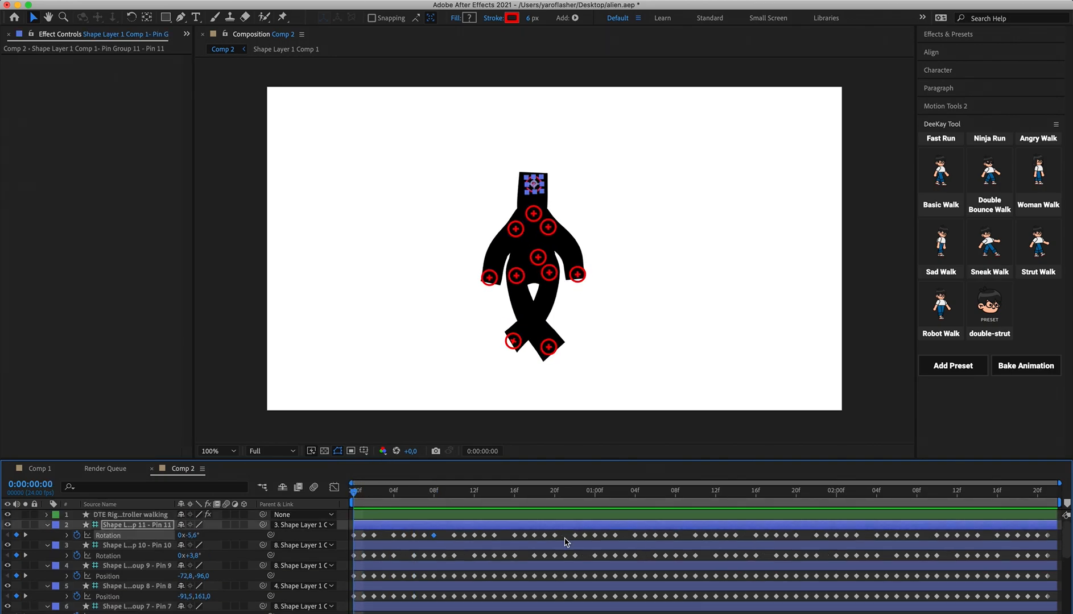
key(super+a)
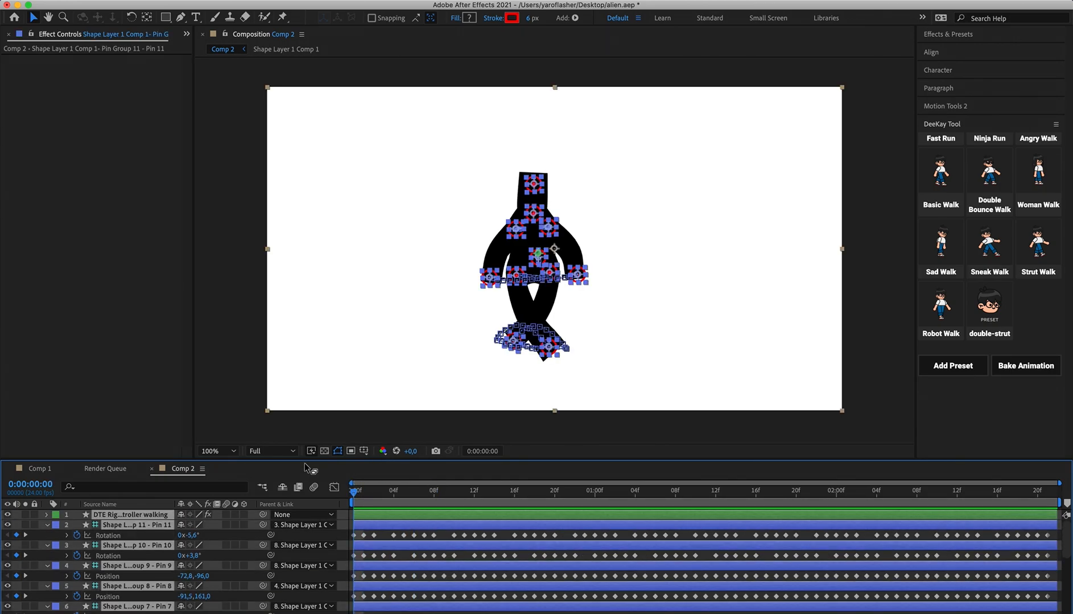
key(Delete)
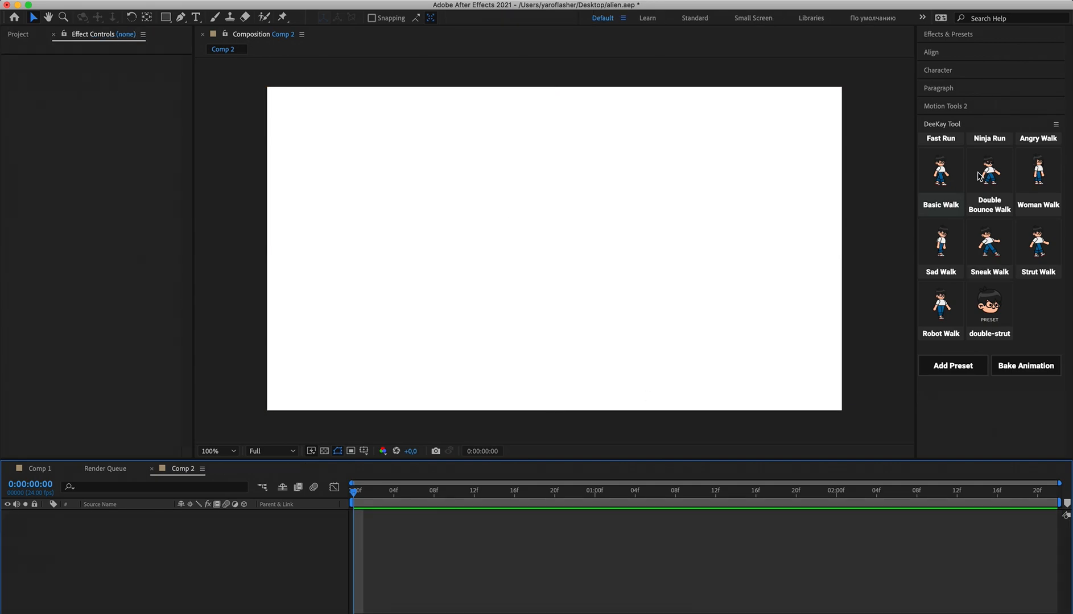
Add the Cleany character preset to the empty composition and open the DeeKay Tool's limb rigging tools.
scroll(989, 190, up, 5)
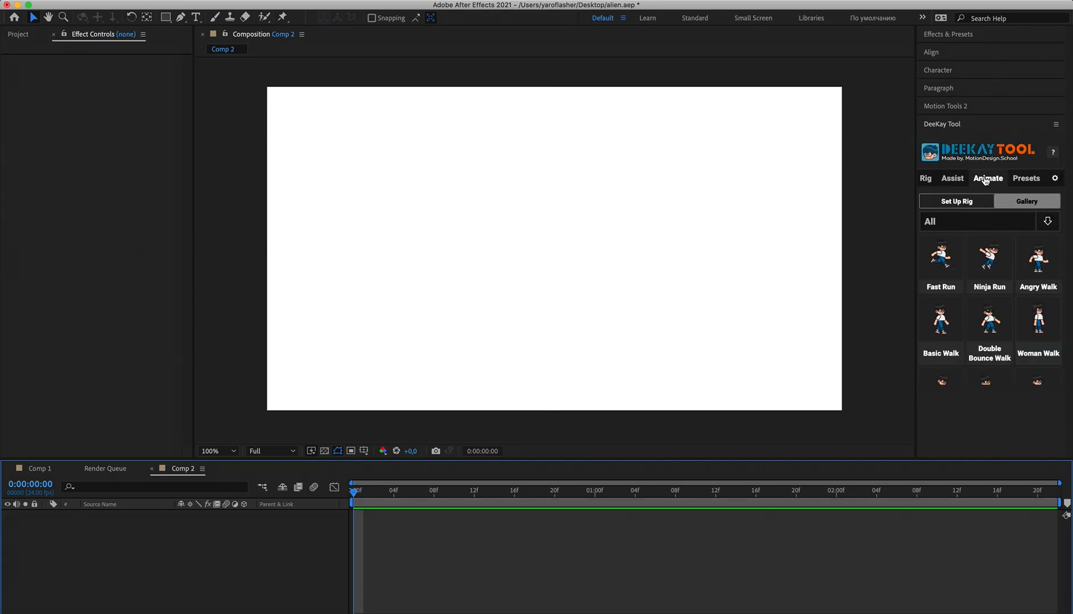
click(1028, 181)
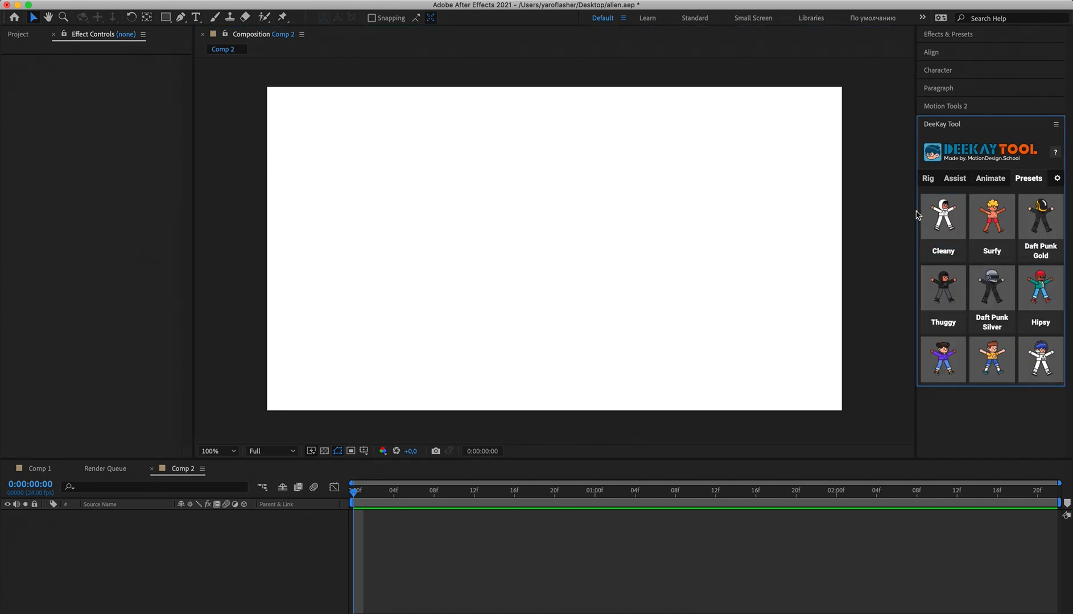
click(942, 218)
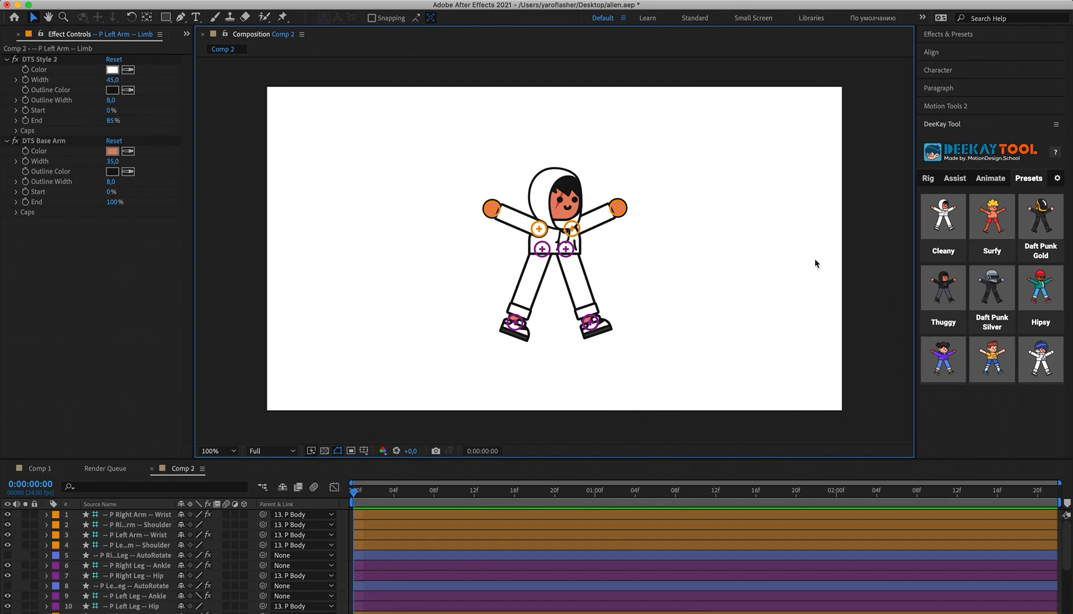
click(927, 178)
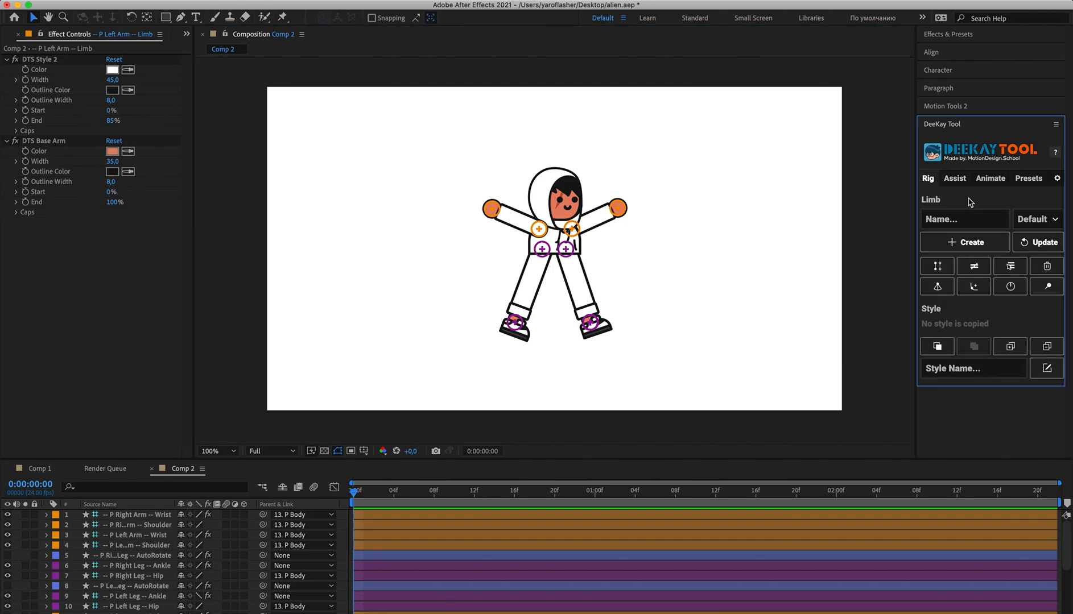